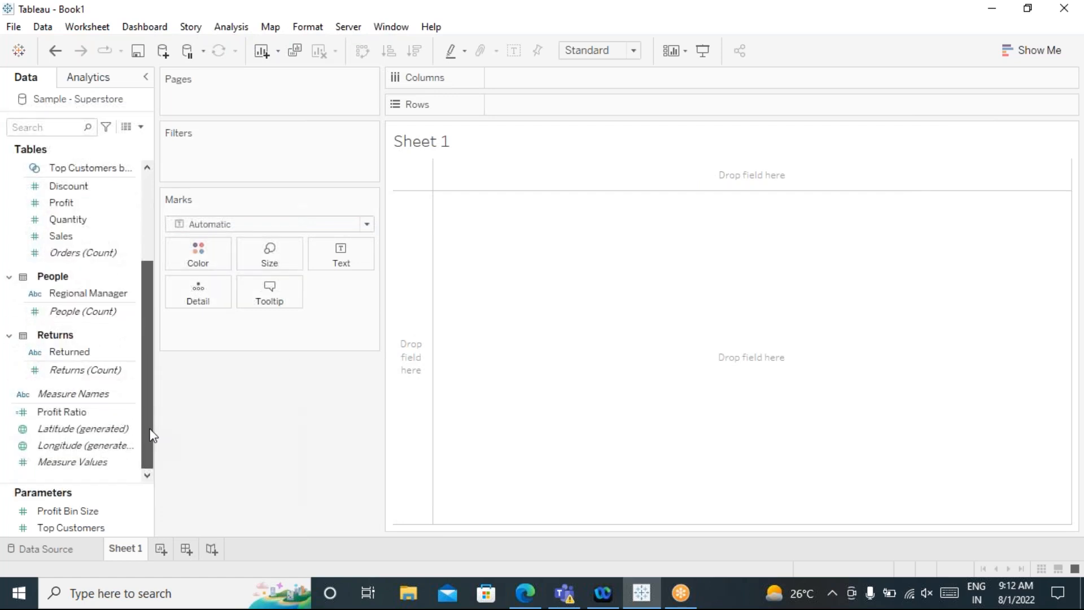
Step: Widen the data pane and the neighbouring column of Pages, Filters and Marks cards
scroll(154, 291, up, 8)
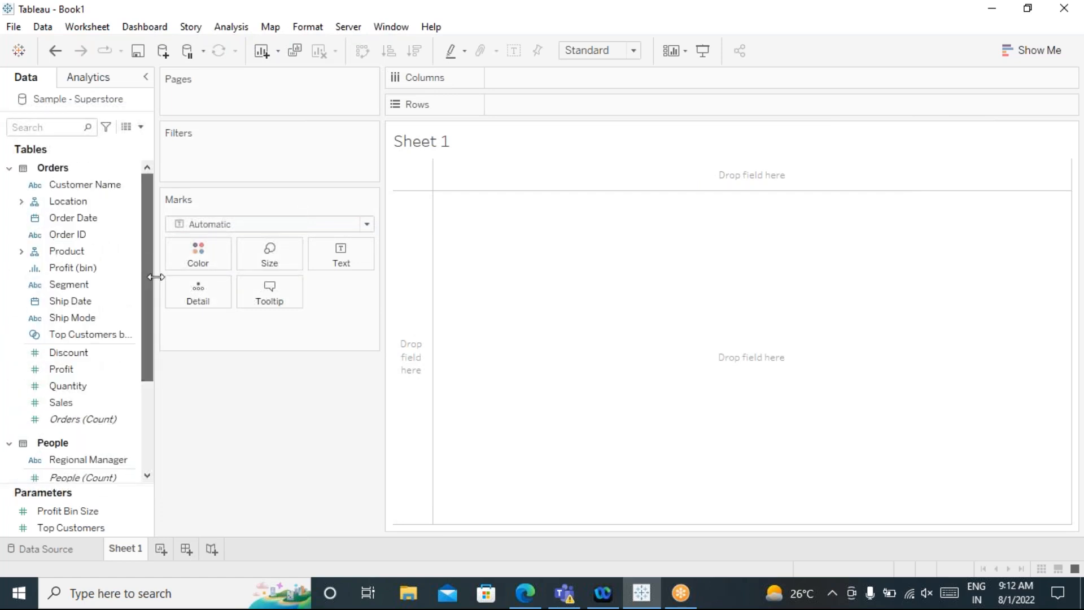
drag(154, 283, 186, 392)
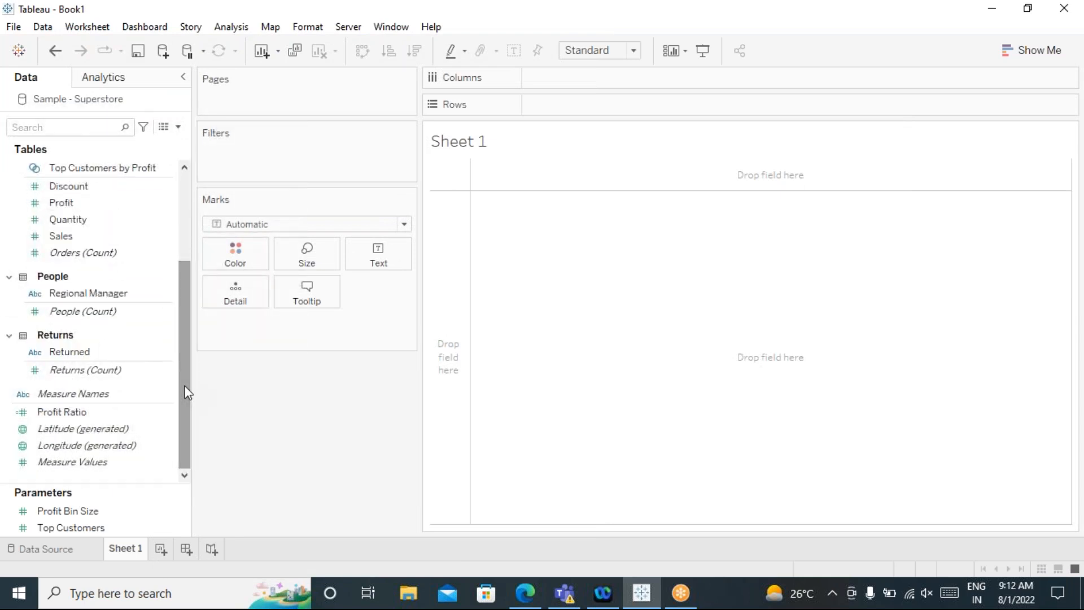
drag(181, 367, 181, 253)
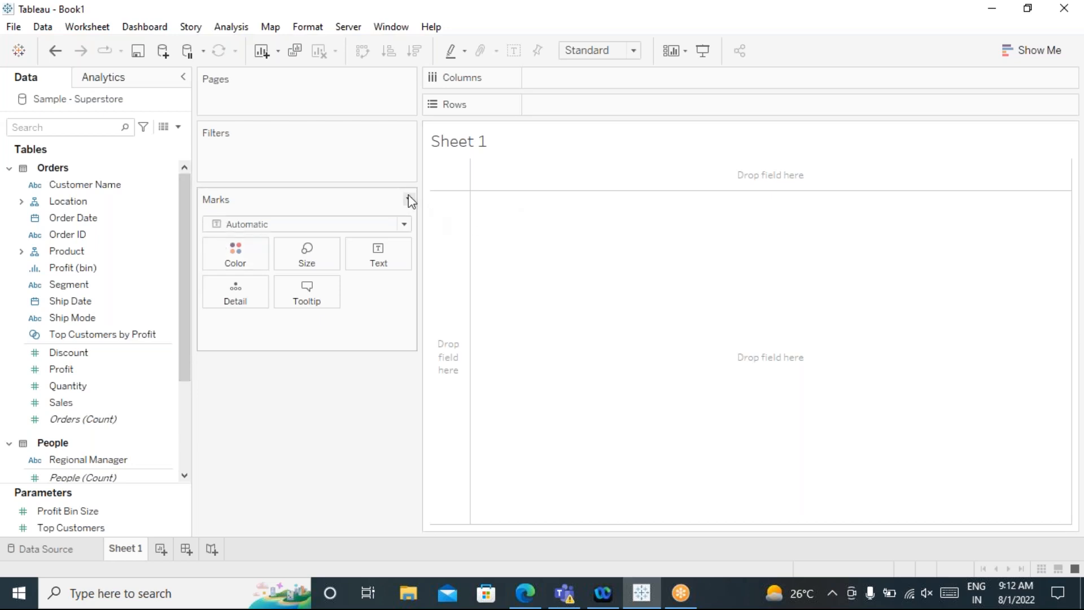
drag(418, 184, 431, 186)
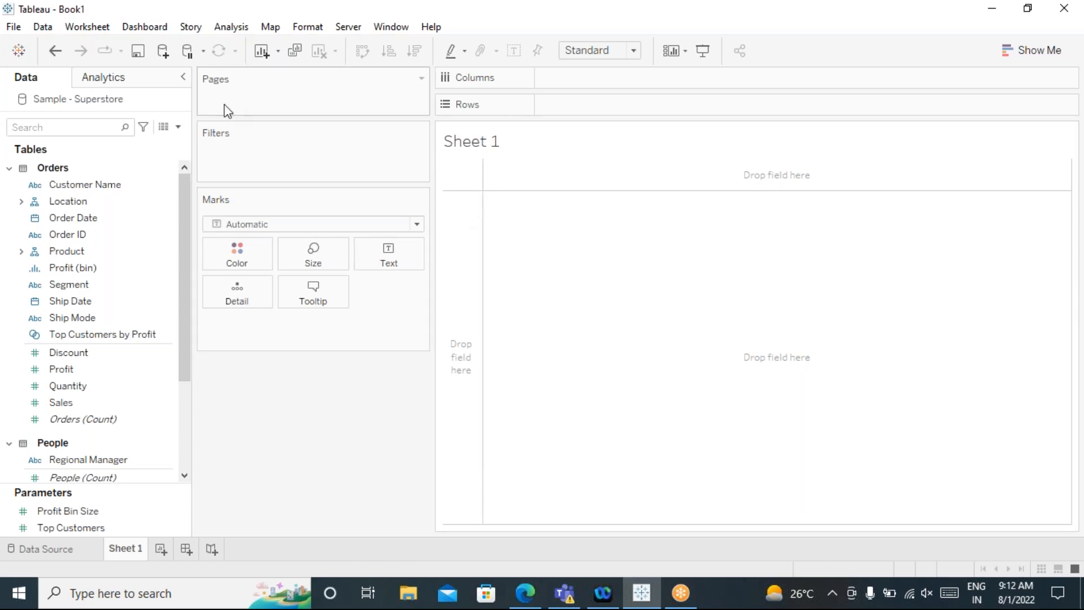
click(231, 27)
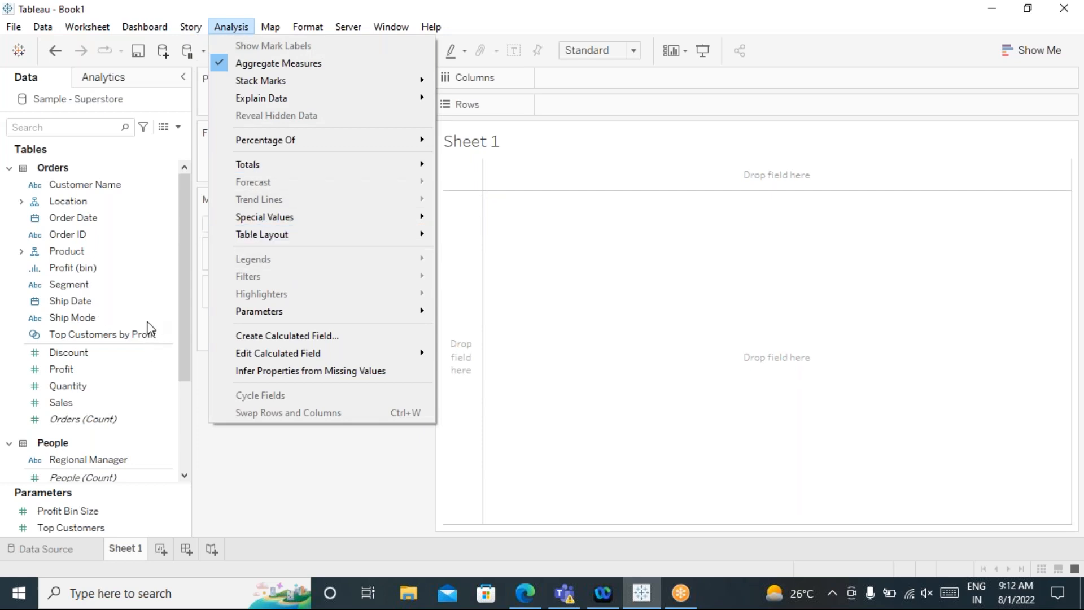
Step: Build a text table of Sales by Sub-Category, taking Sub-Category from the Product hierarchy
click(20, 251)
click(90, 283)
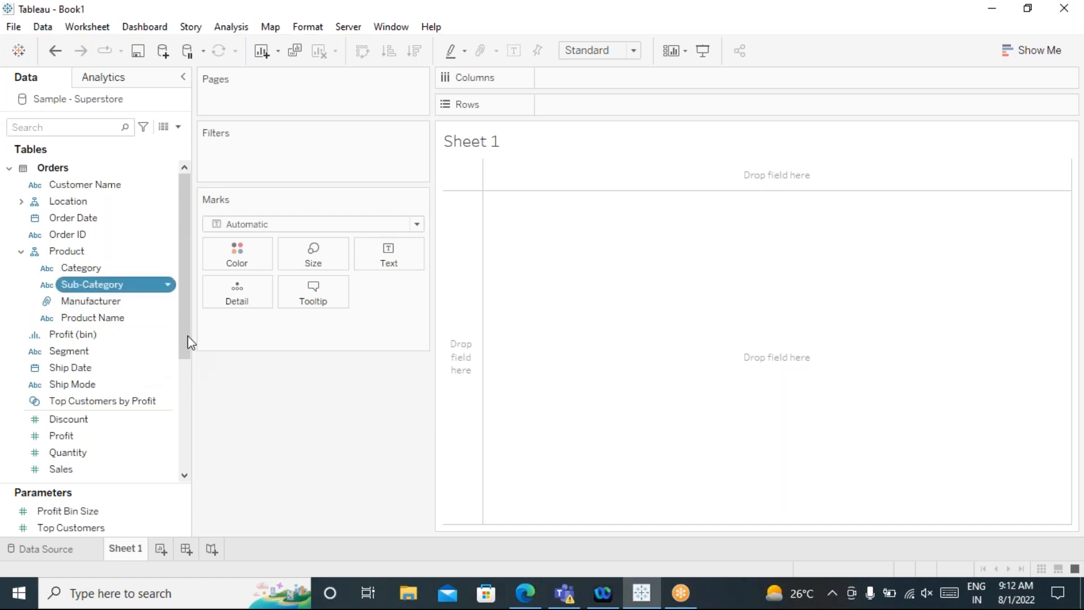
click(67, 469)
double_click(68, 472)
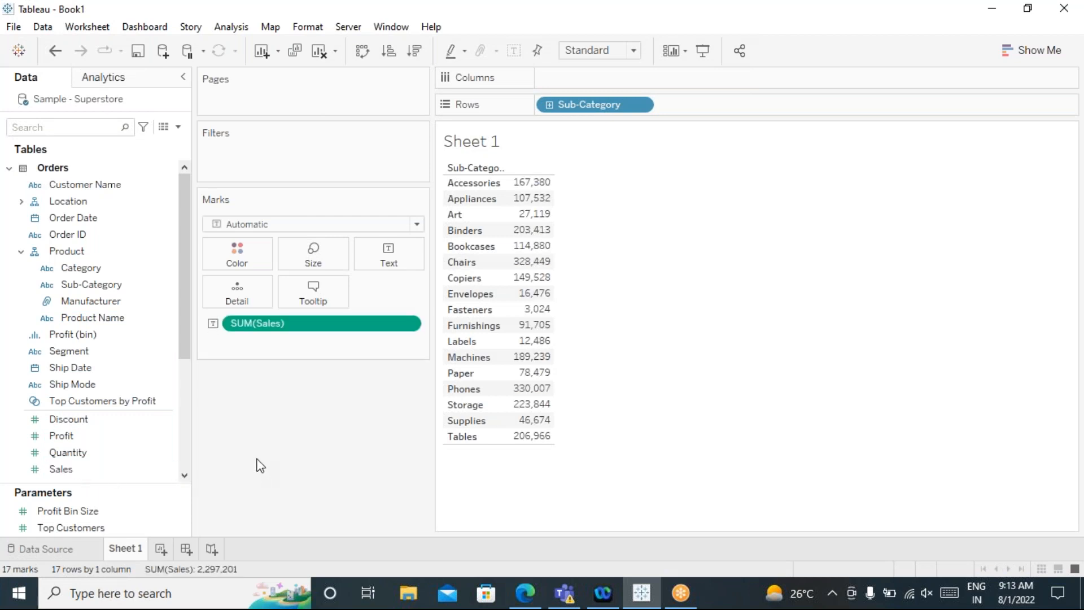
Step: Switch to Excel by opening the eee workbook from the desktop, and dismiss the Office activation wizard
click(993, 10)
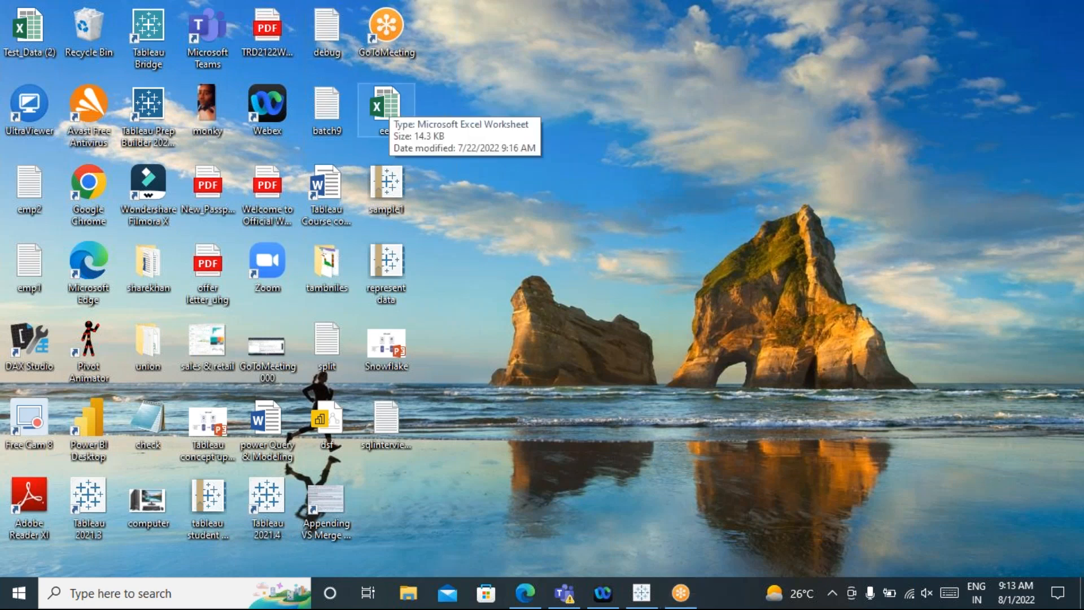
double_click(388, 106)
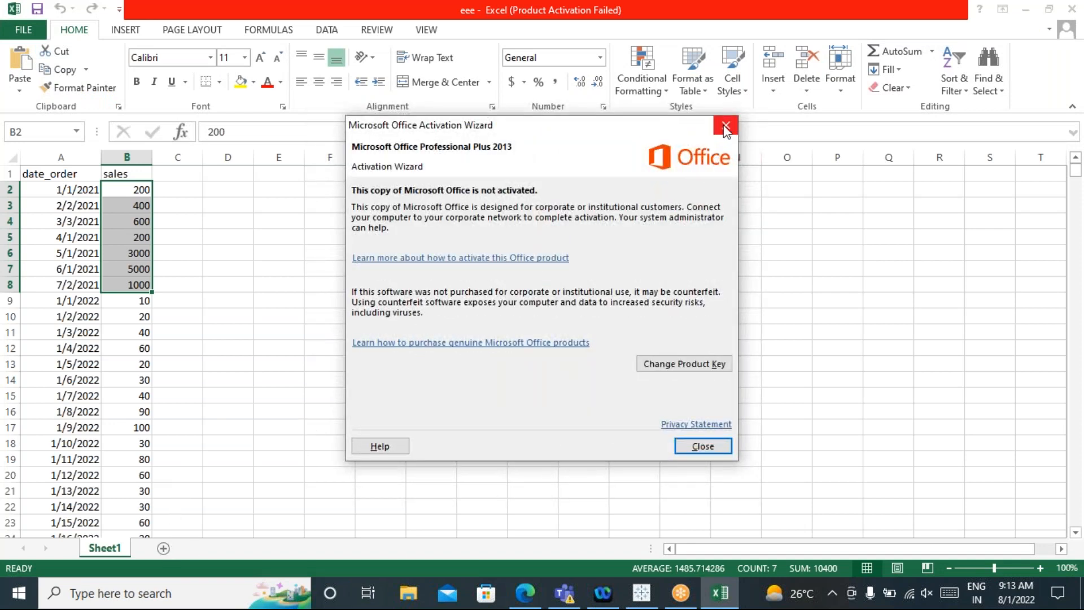
click(725, 127)
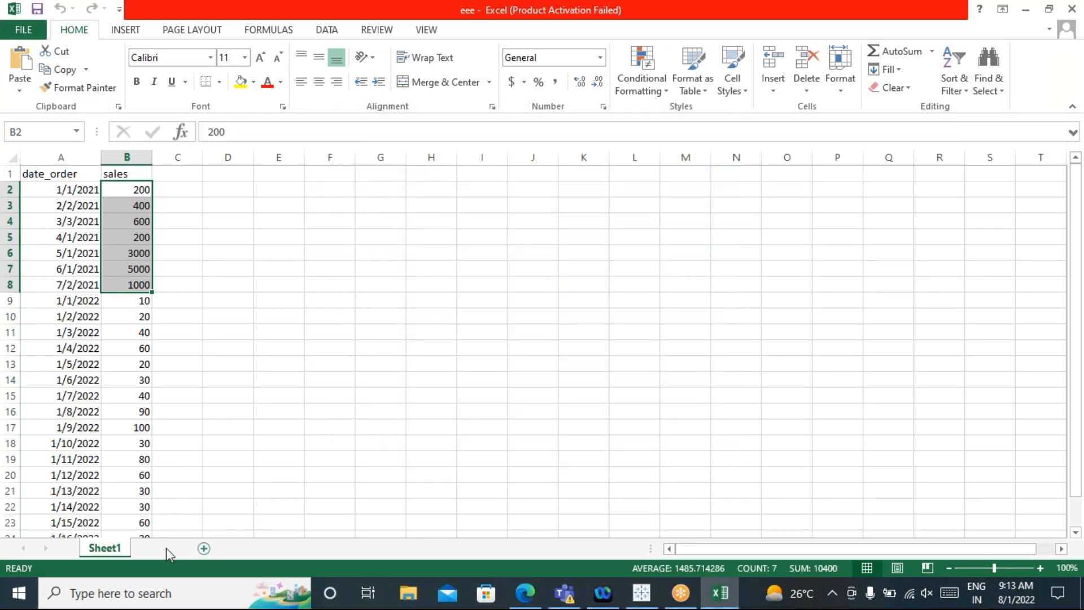
Step: Add a new worksheet and enter the column headers sid, sname and sfee in cells A1 to C1
click(204, 548)
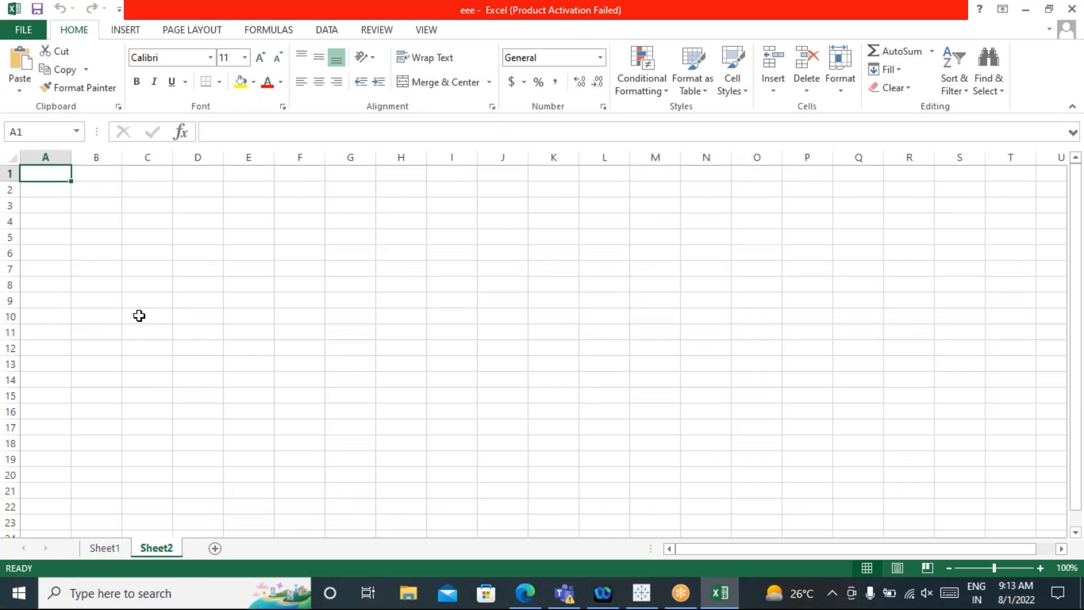
text(sid)
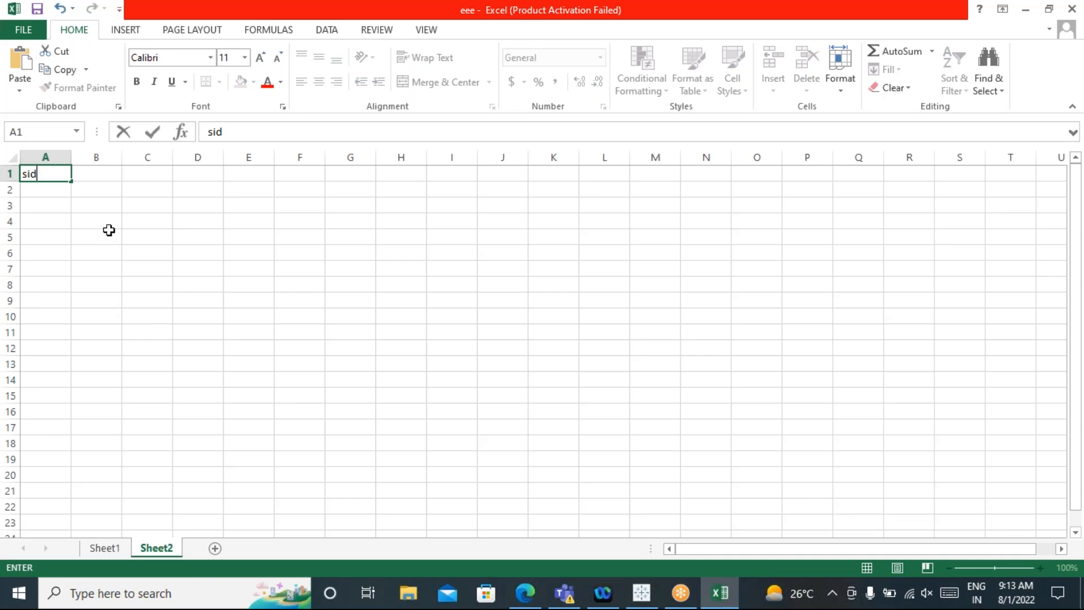
click(101, 175)
text(s)
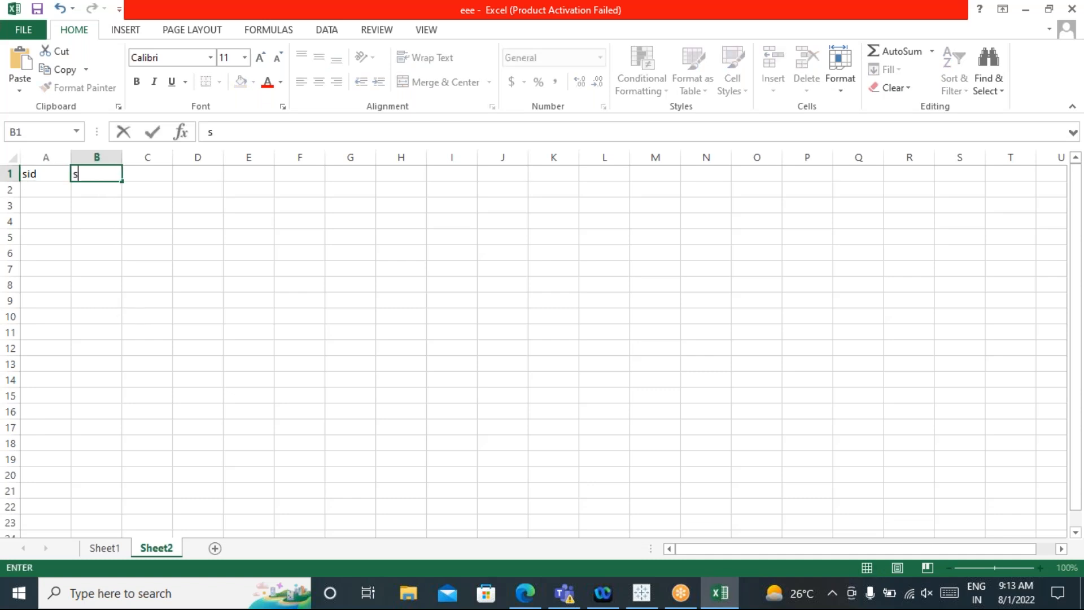
text(name)
click(155, 174)
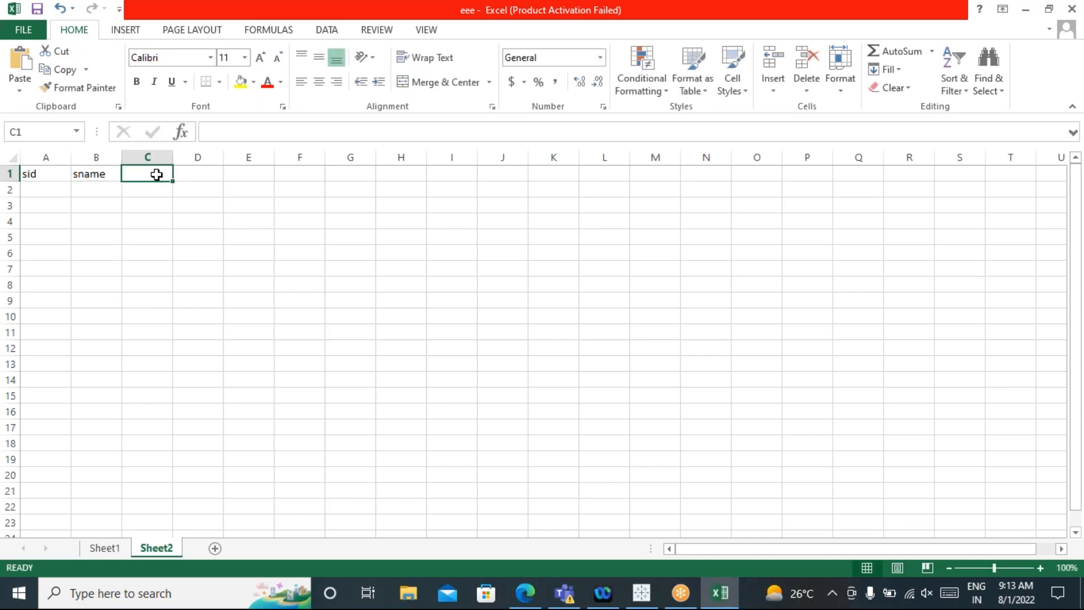
text(sfee)
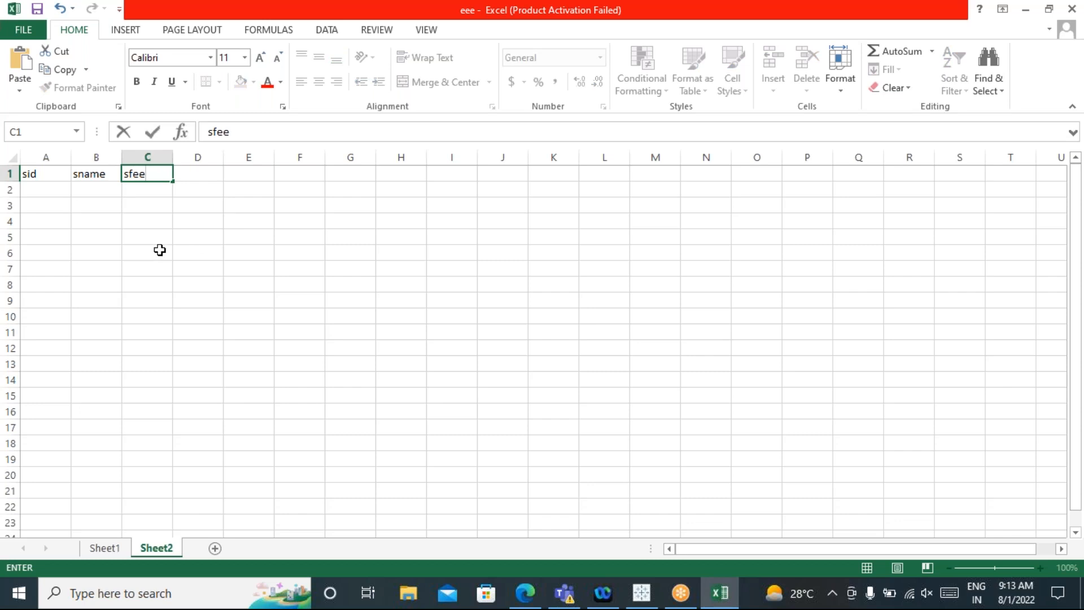
Step: Enter the first record in row 2 with sid 1, sname s1 and sfee 10000
click(42, 195)
text(1)
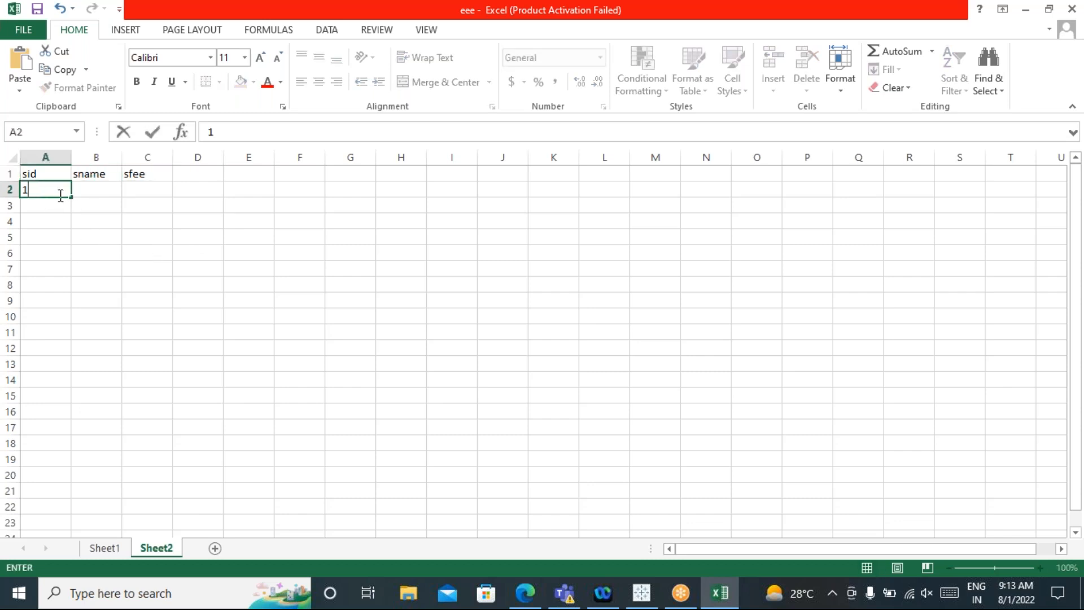
click(94, 188)
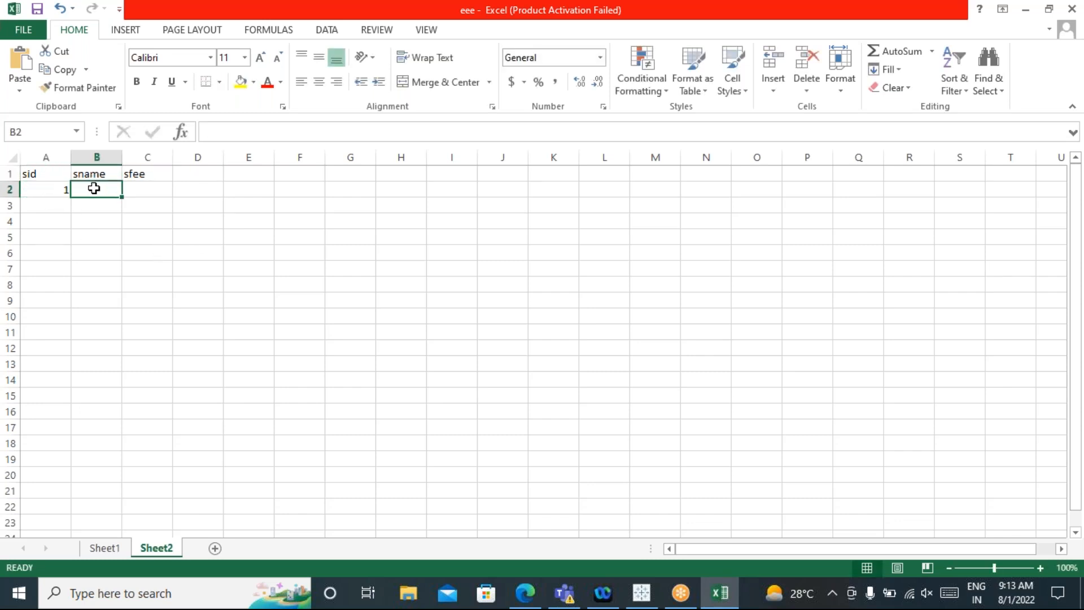
text(s1)
click(149, 186)
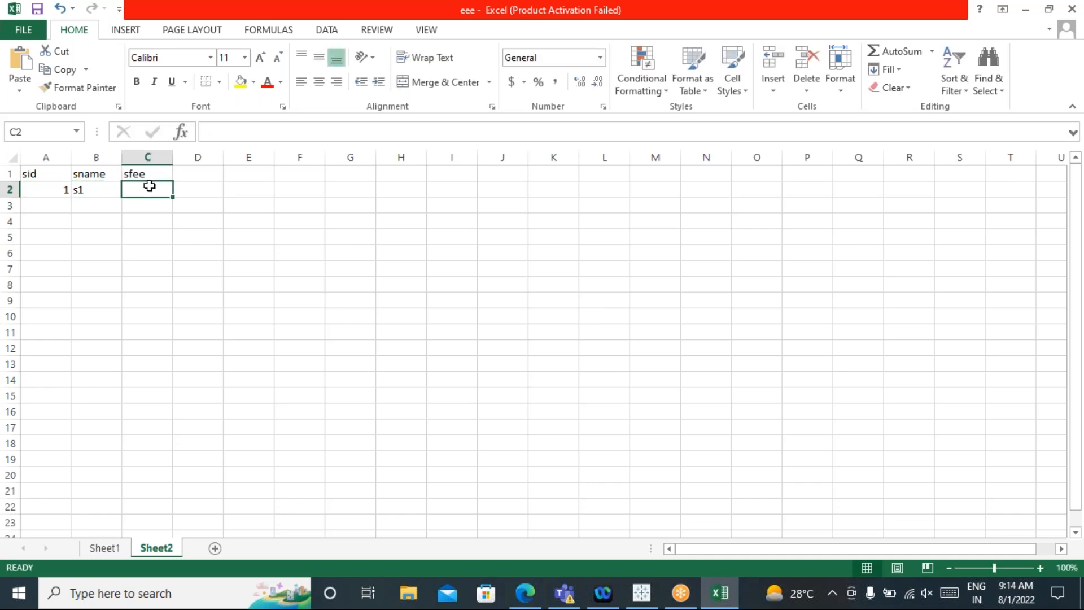
text(1000)
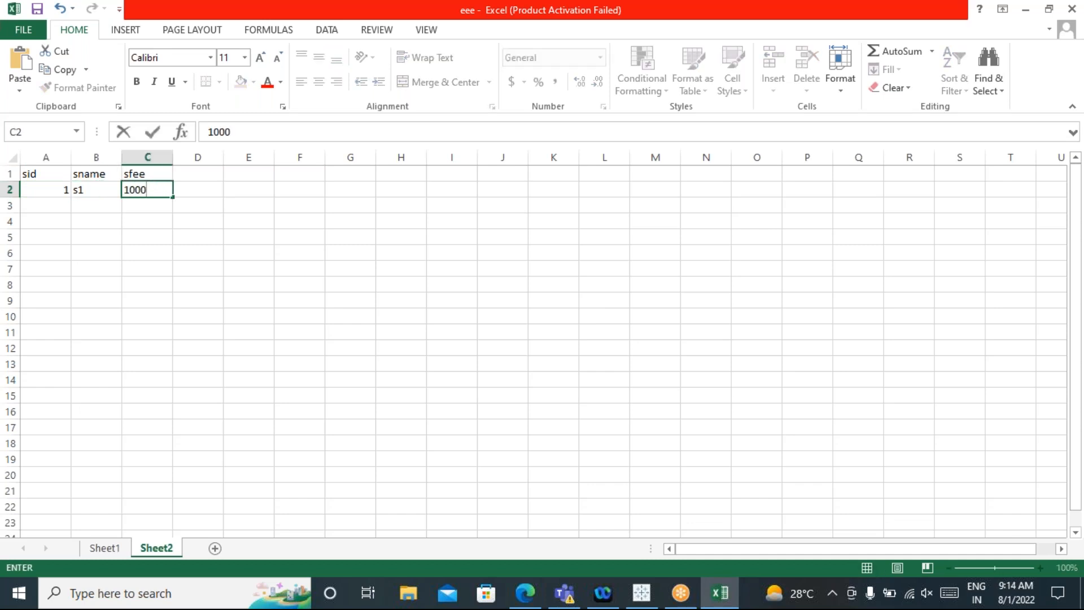
text(0)
Step: Enter the second record in row 3 with sid 2, sname s2 and sfee 20000
click(43, 206)
text(2)
click(89, 205)
text(s2)
click(154, 206)
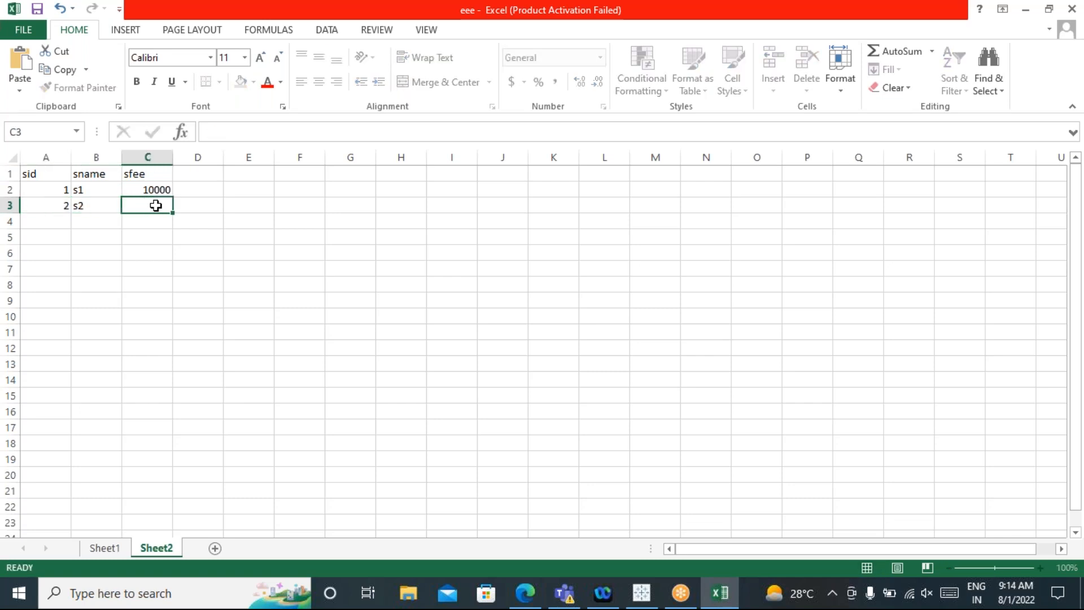
text(20000)
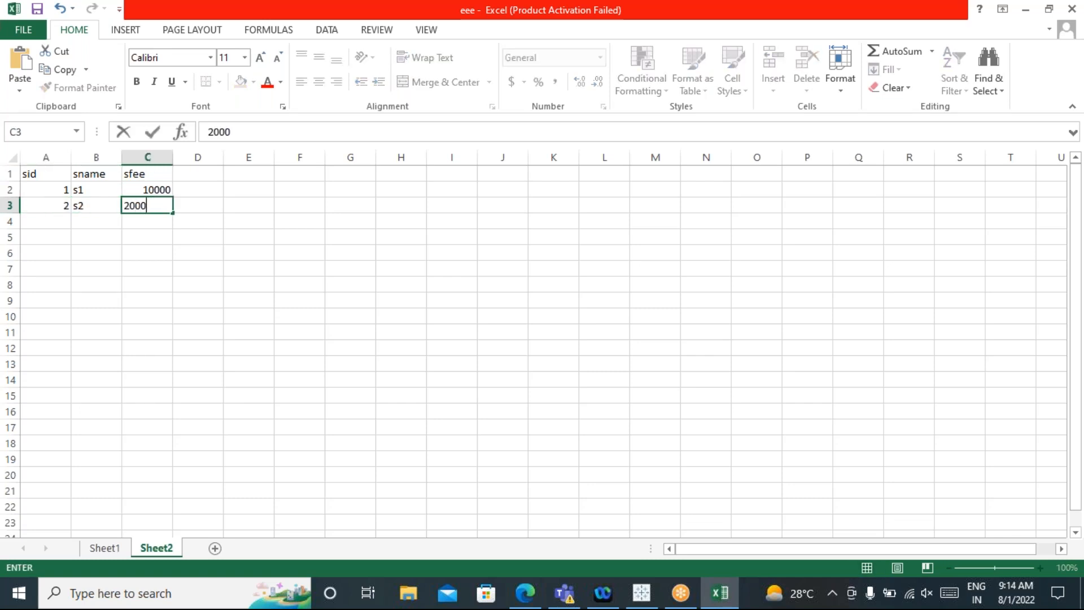
Step: Enter the third record in row 4 with sid 3, sname s3 and sfee 30000
click(56, 223)
text(3)
click(93, 221)
text(s3)
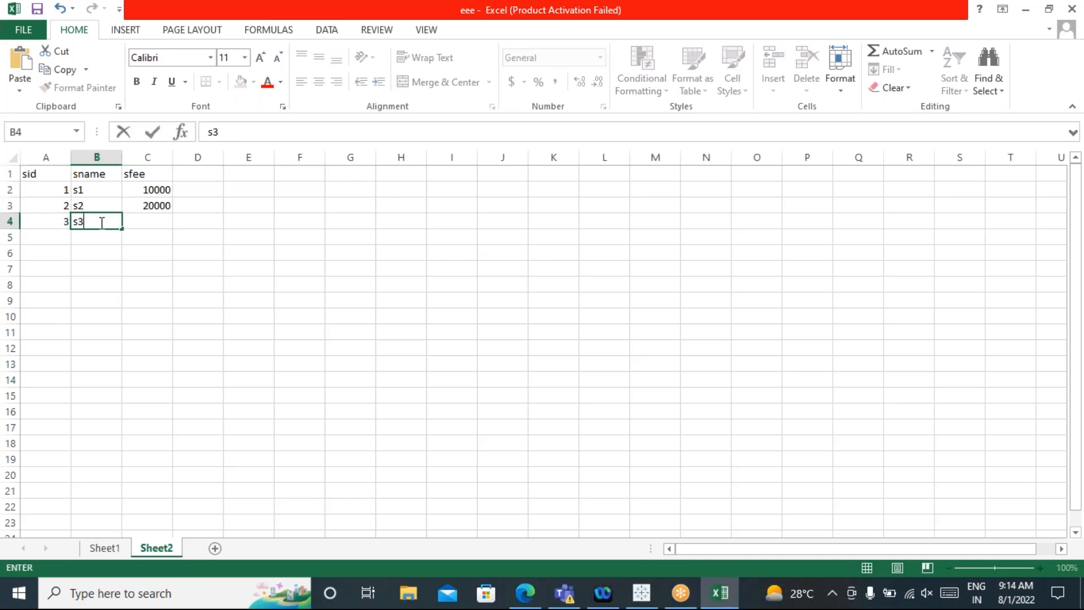
click(158, 222)
text(30000)
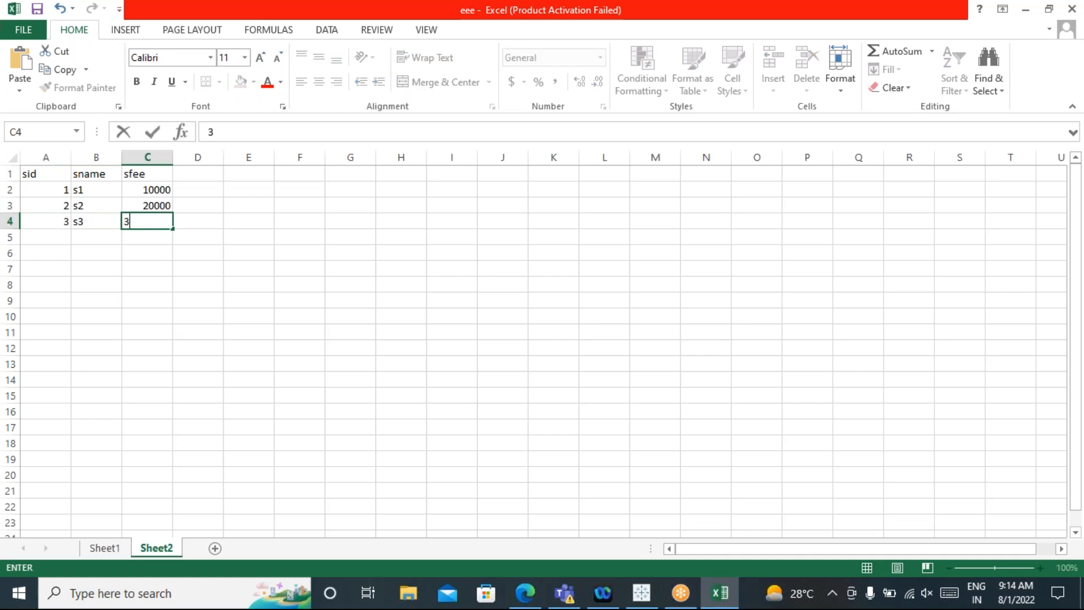
Step: Enter the fourth record in row 5 with sid 4, sname s4 and sfee 30000
click(53, 237)
text(4)
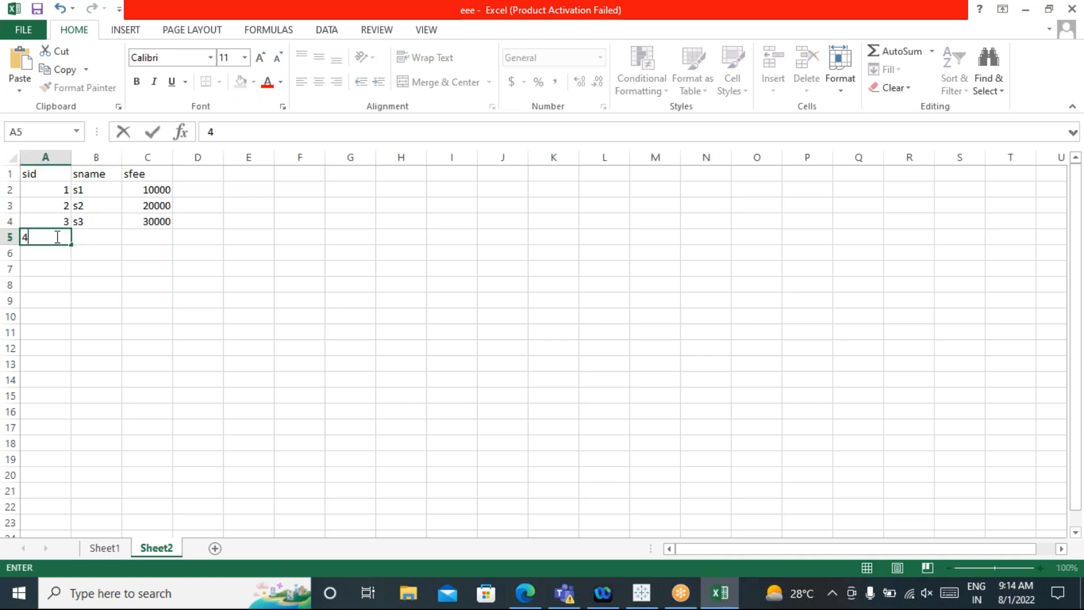
click(102, 237)
text(s4)
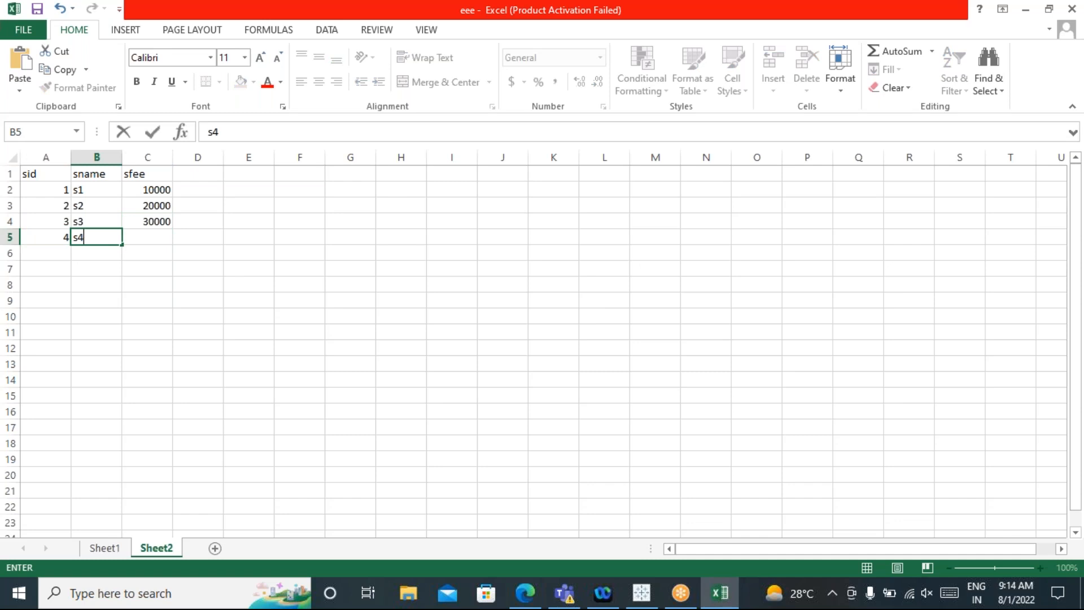
click(144, 238)
text(3)
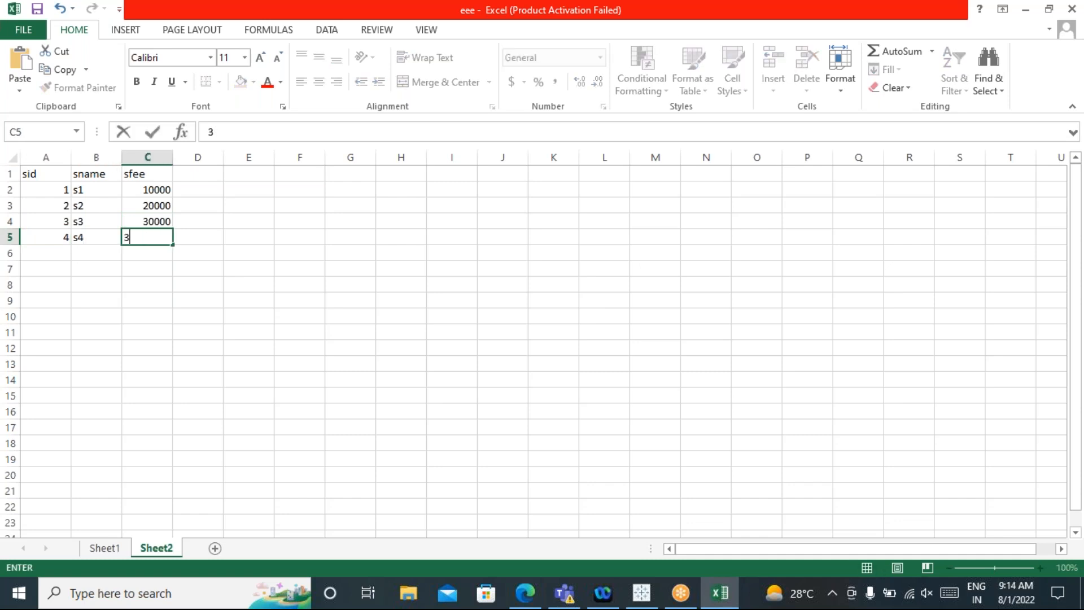
text(0000)
click(213, 285)
Step: Enter the fifth record in row 6 with sid 5, sname s5 and sfee 50000
click(56, 250)
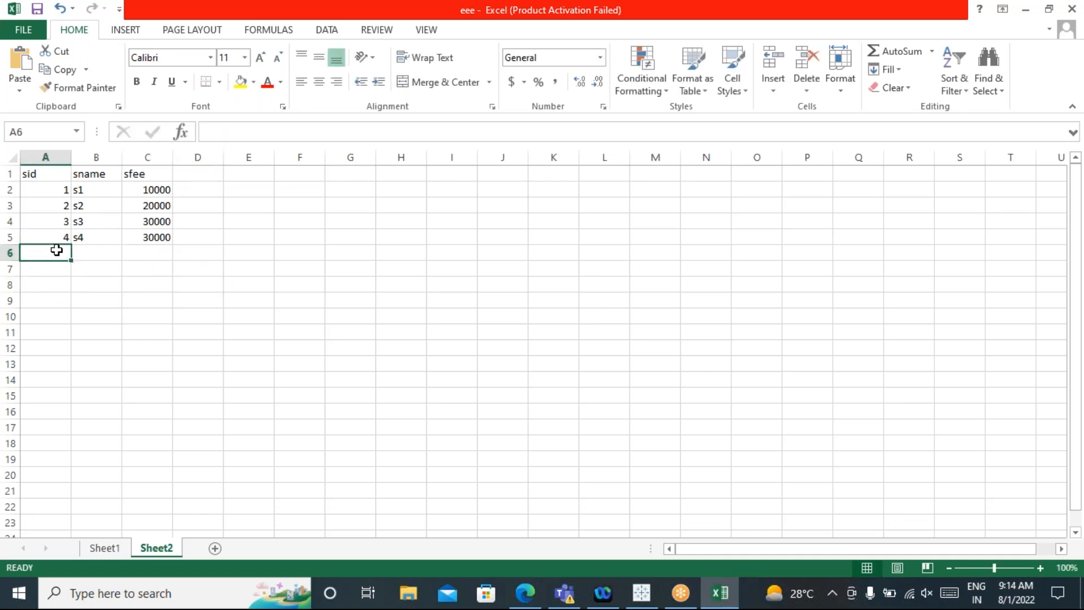
text(5)
click(87, 253)
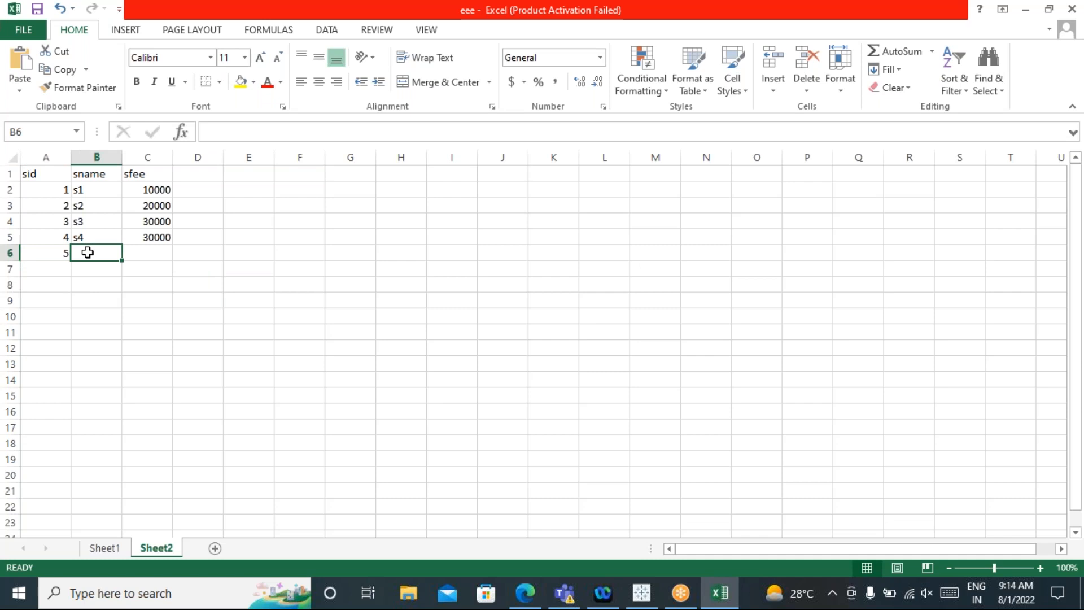
text(5)
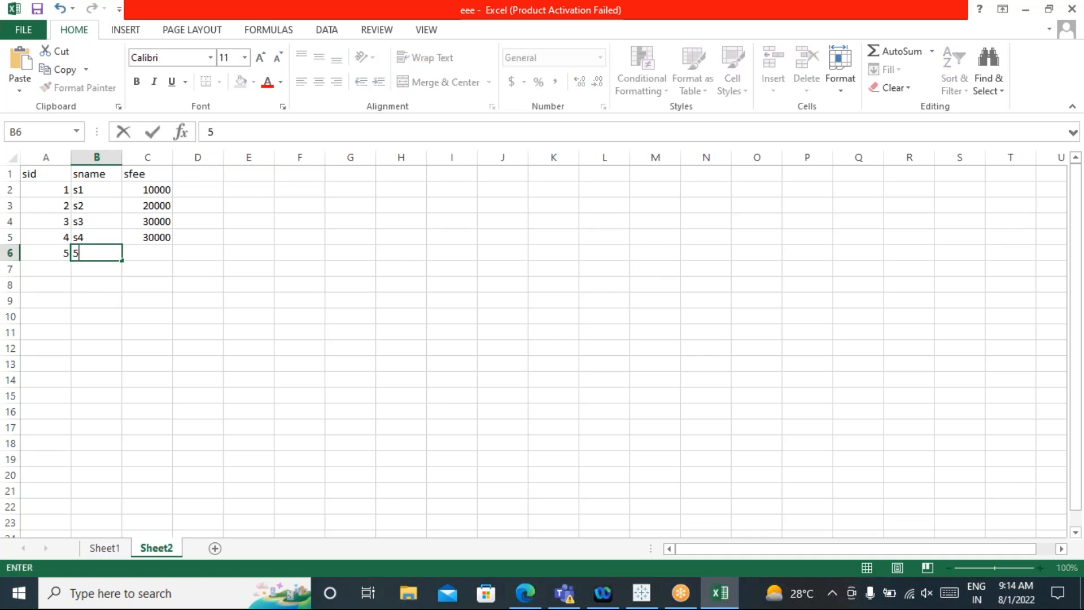
text(00)
key(BackSpace)
key(BackSpace)
key(BackSpace)
text(s5)
click(138, 254)
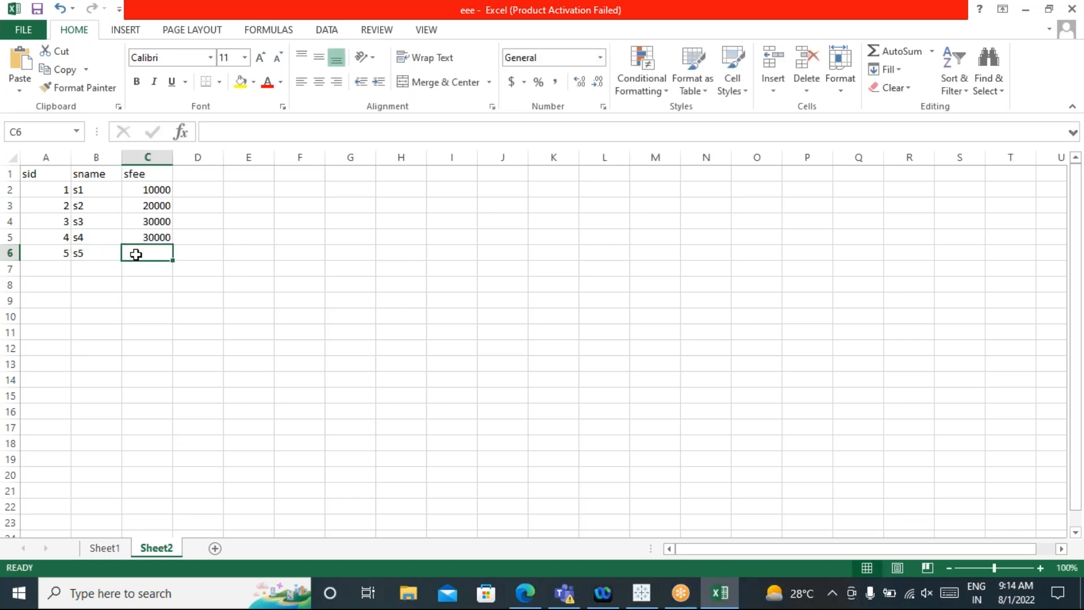
text(50000)
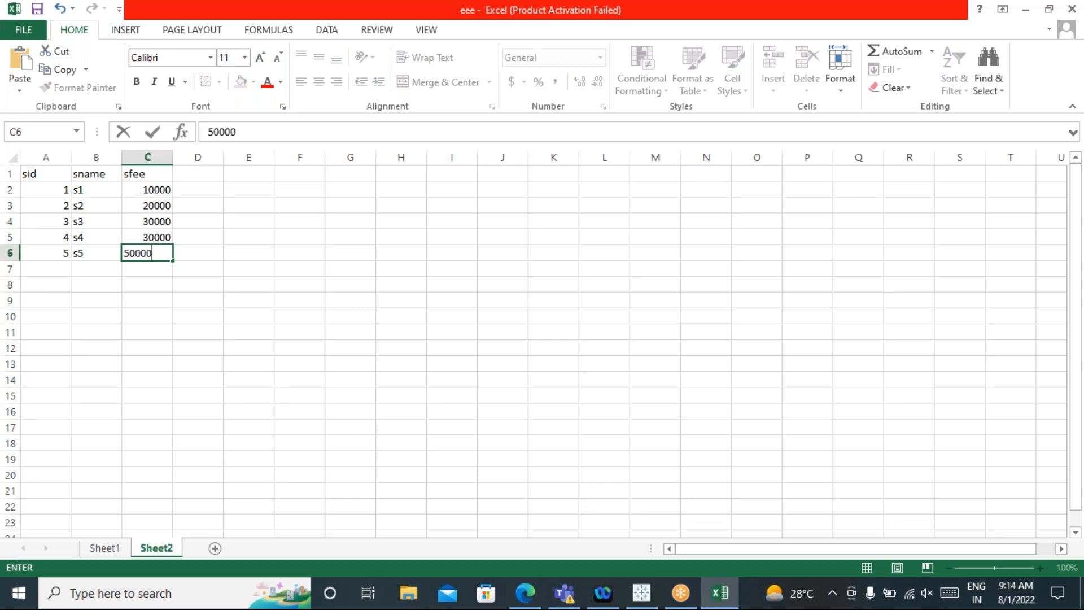
Step: Enter the sixth record in row 7 with sid 6, sname s6 and sfee 40000
click(60, 265)
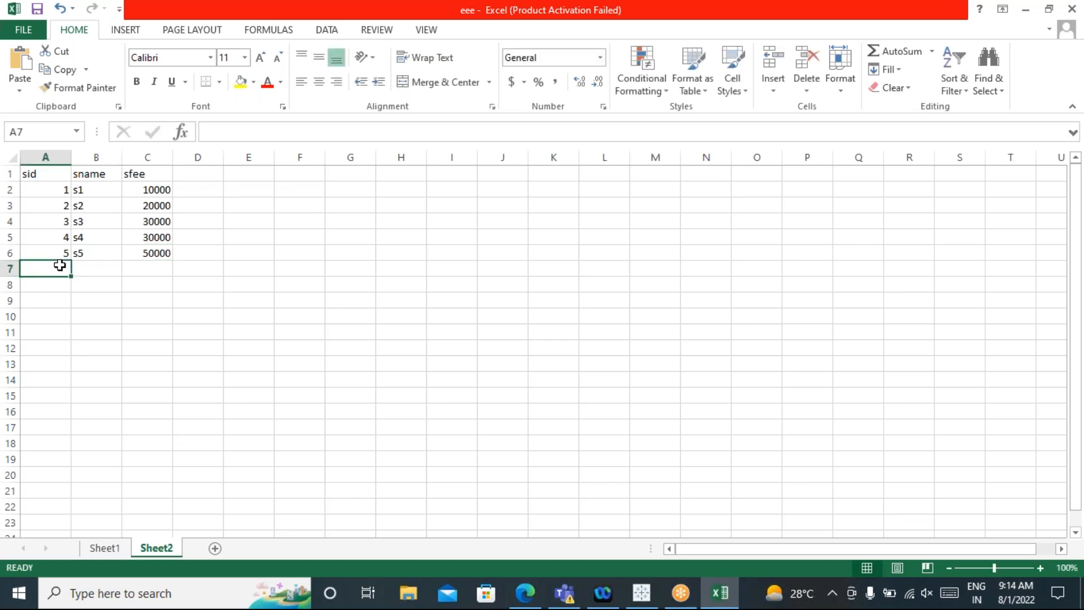
text(6)
click(97, 265)
text(s)
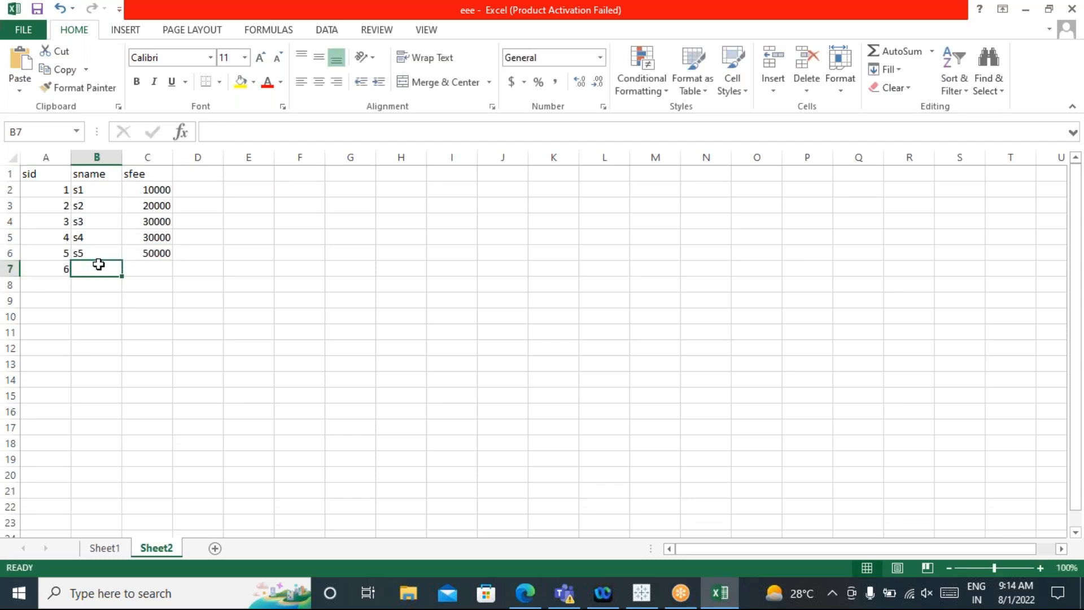
text(6)
click(143, 270)
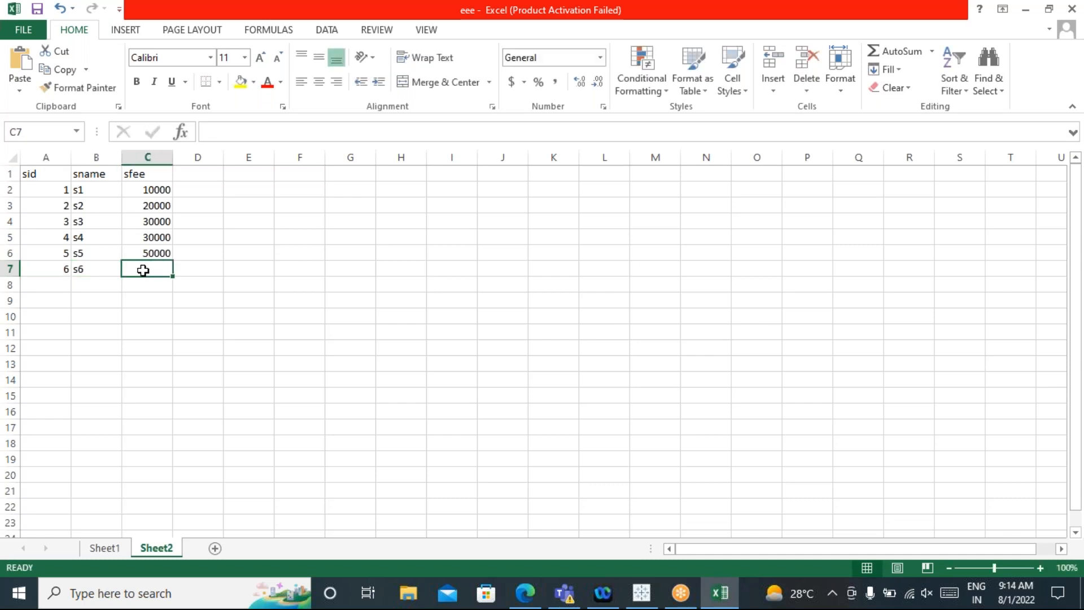
text(400)
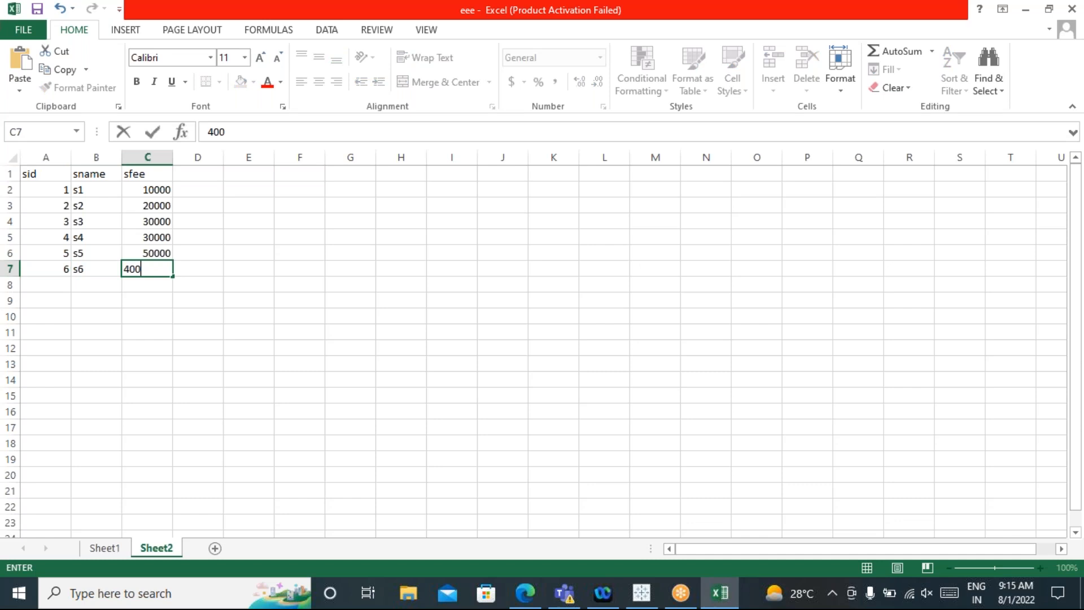
text(00)
Step: Enter the seventh record in row 8 with sid 7, sname s7 and sfee 50000
click(50, 282)
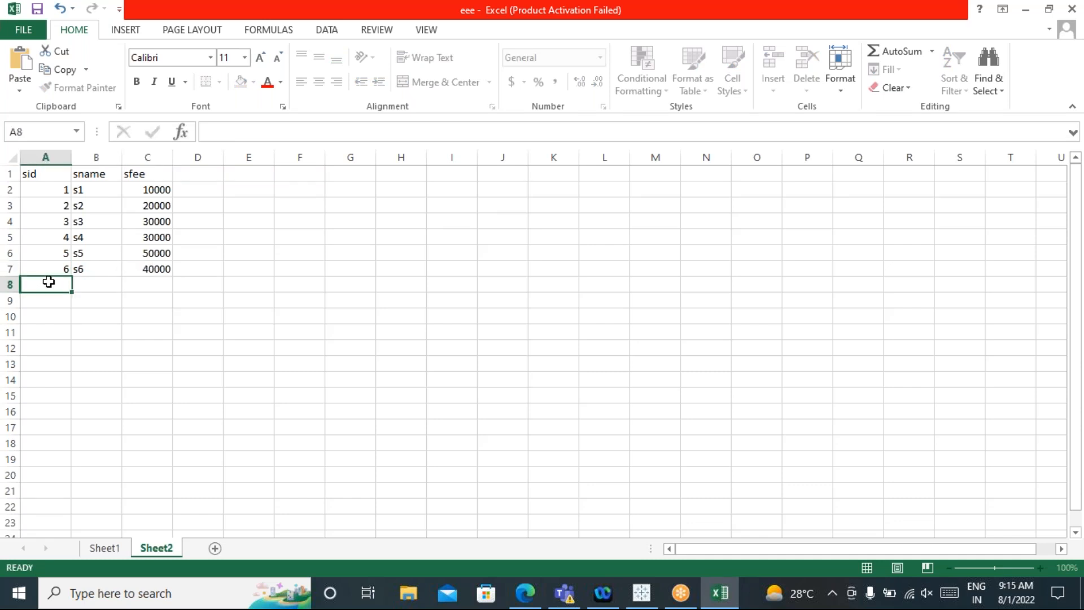
text(7)
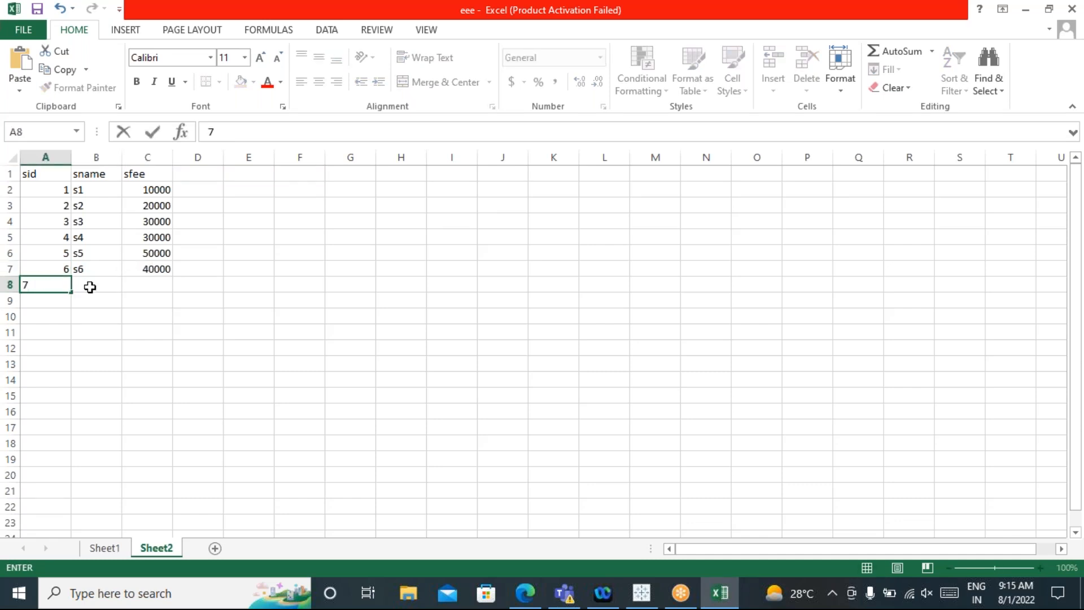
click(89, 285)
text(s7)
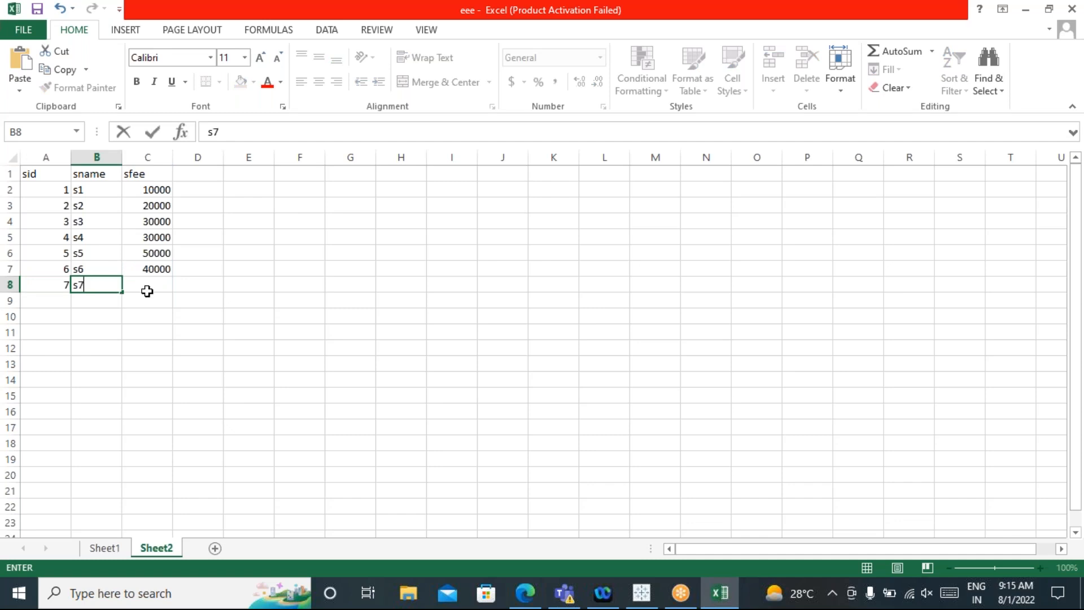
click(145, 286)
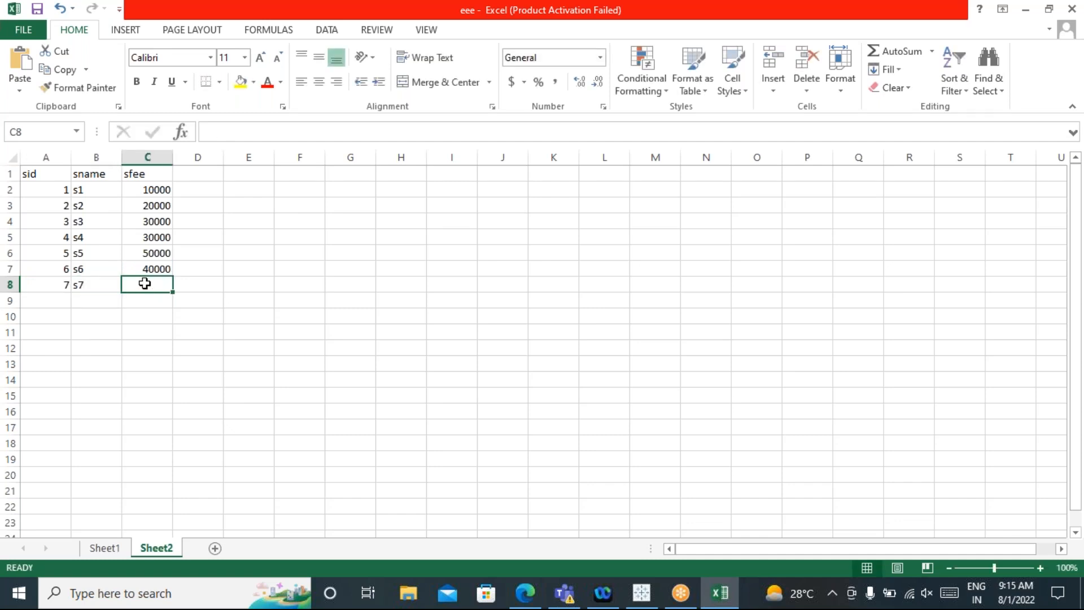
text(50000)
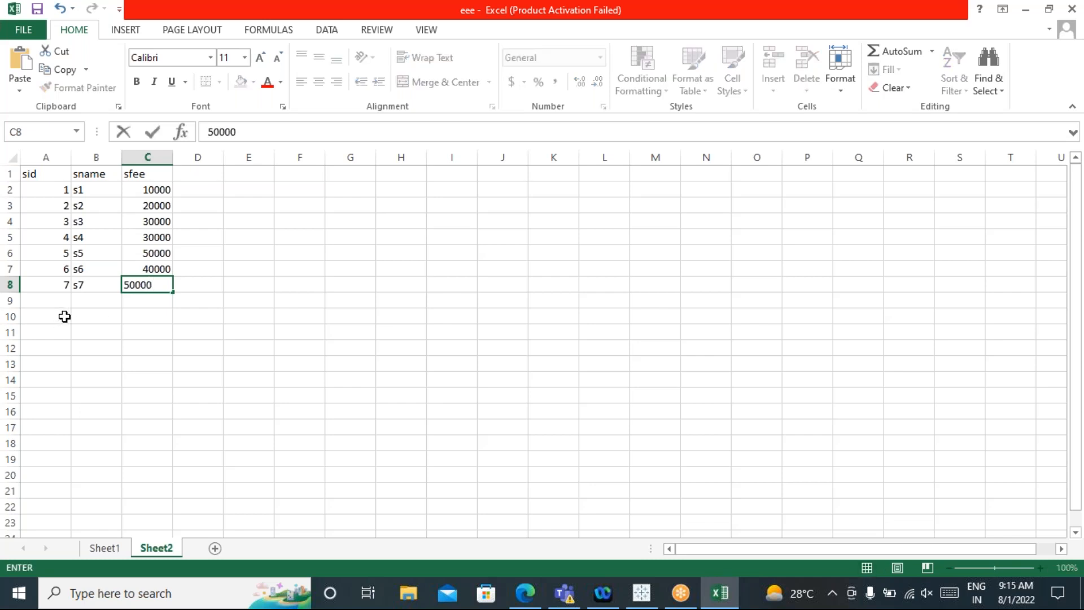
Step: Enter the eighth record in row 9 with sid 8, sname s8 and sfee 50000
click(57, 296)
text(8)
click(107, 296)
text(s)
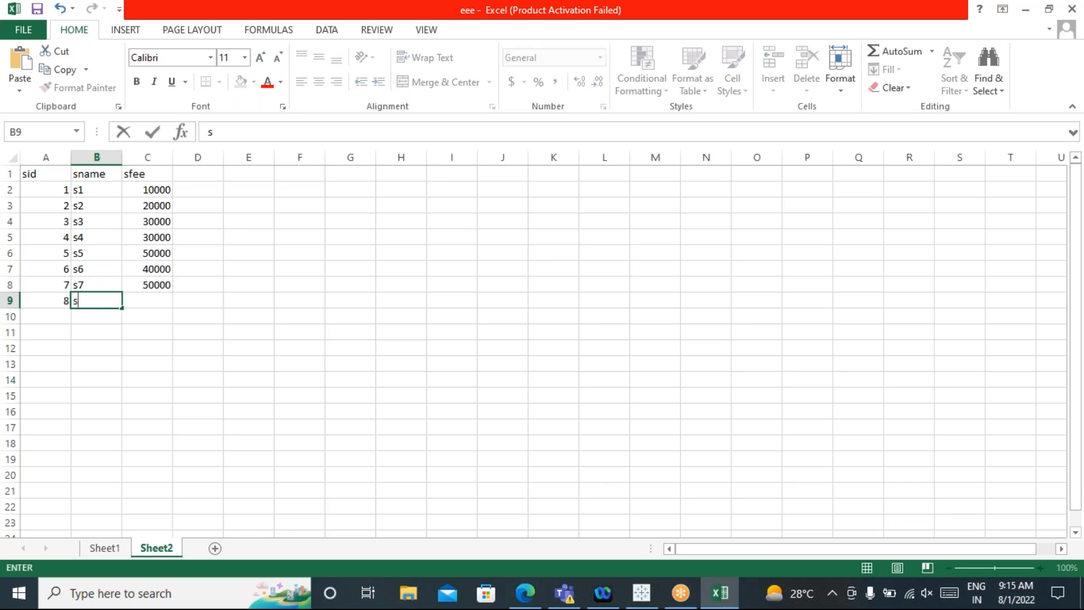
text(8)
click(152, 300)
text(5)
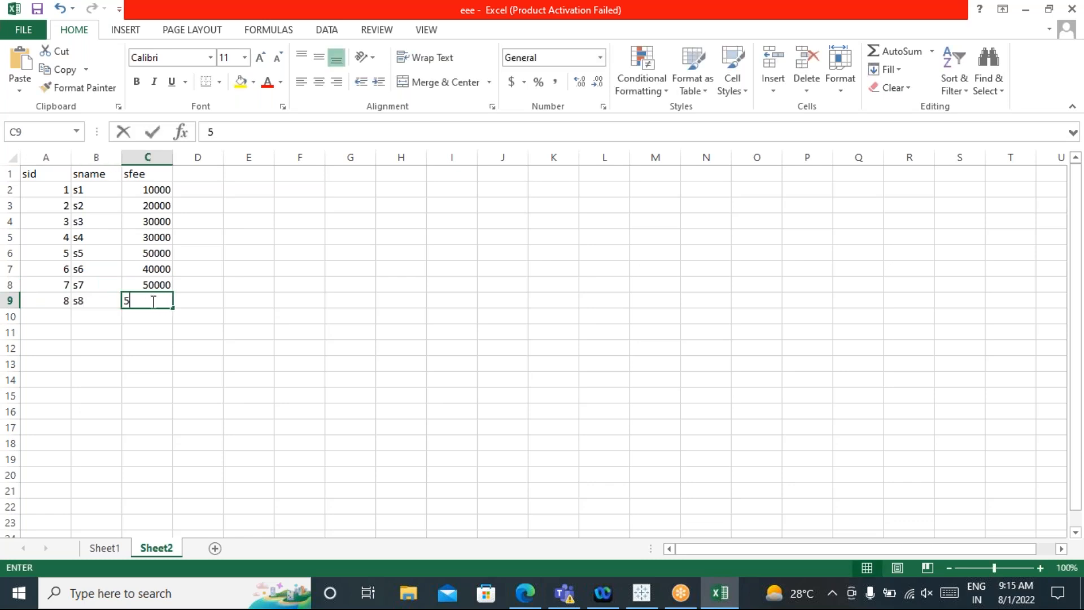
text(0000)
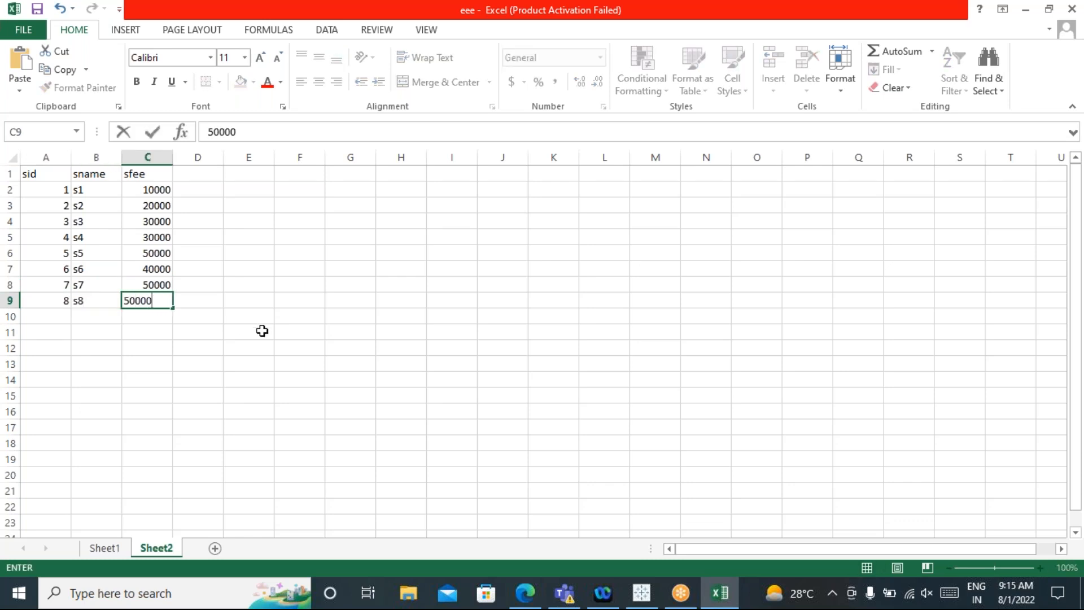
click(261, 329)
Step: Enter the ninth record in row 10 with sid 9, sname s9 and sfee 60000
click(58, 313)
text(9)
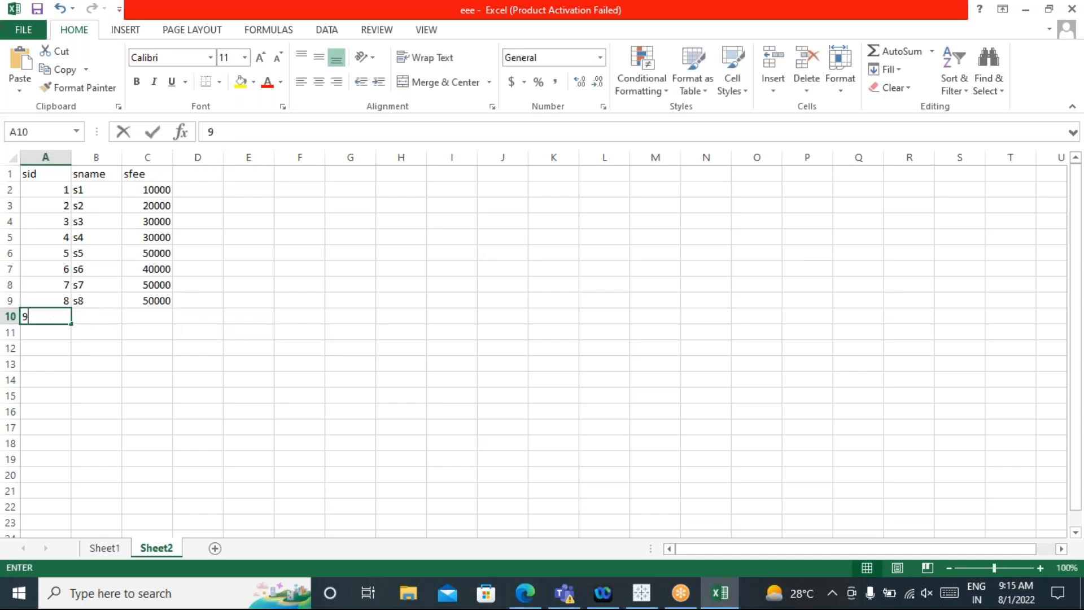
click(92, 314)
text(s9)
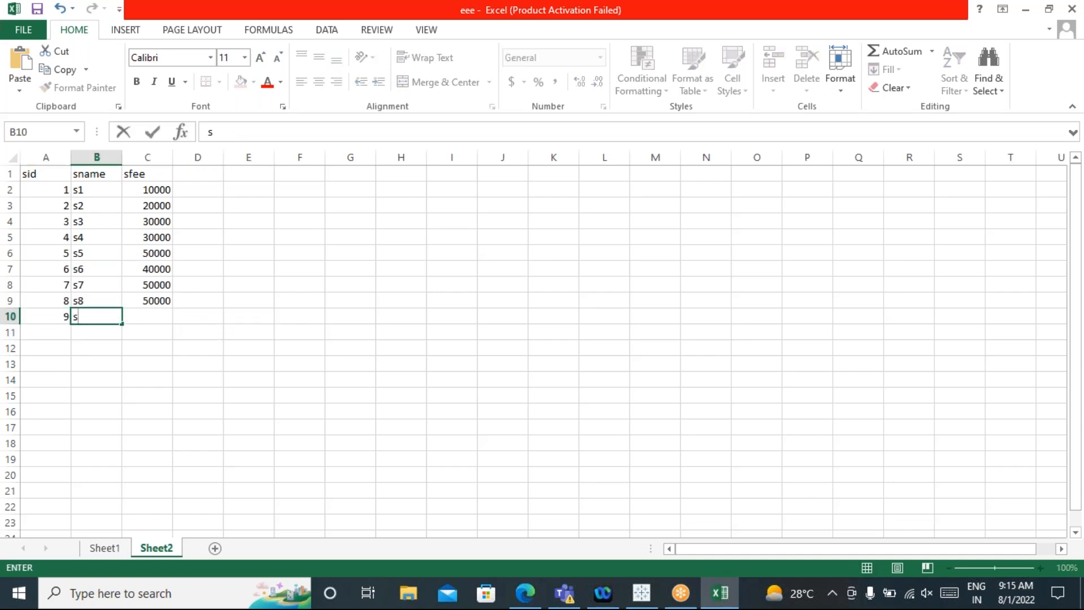
click(139, 316)
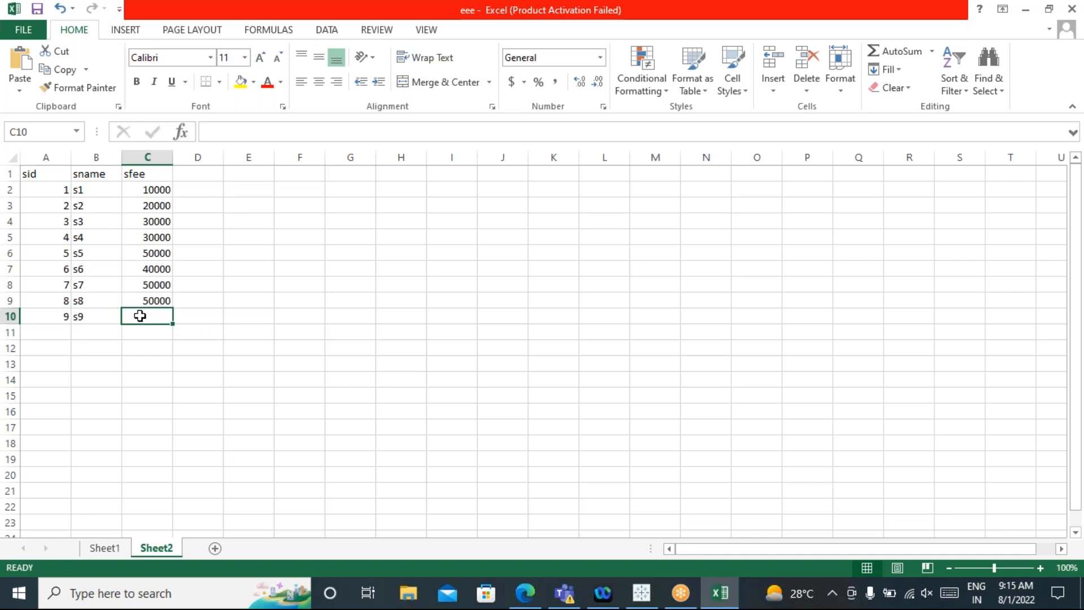
text(6000)
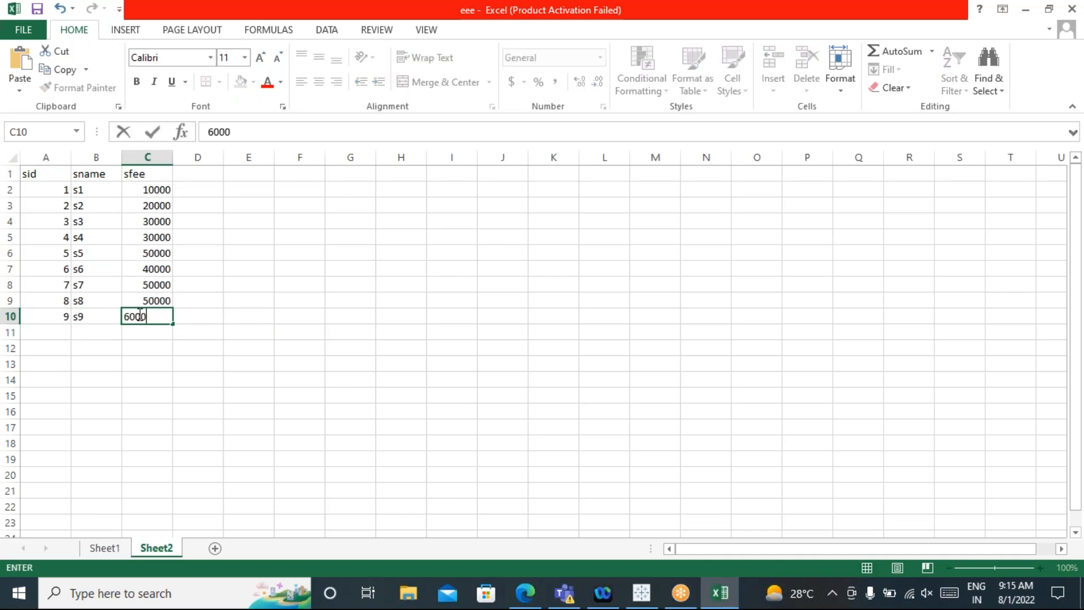
text(0)
click(239, 320)
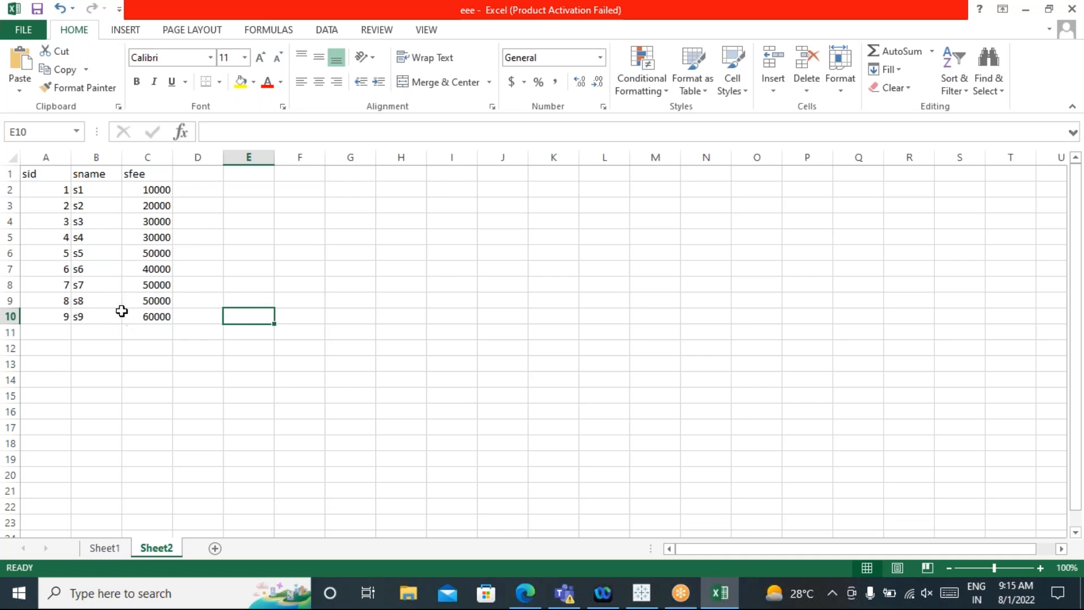
Step: Save the eee workbook and switch to Tableau
click(37, 9)
click(641, 593)
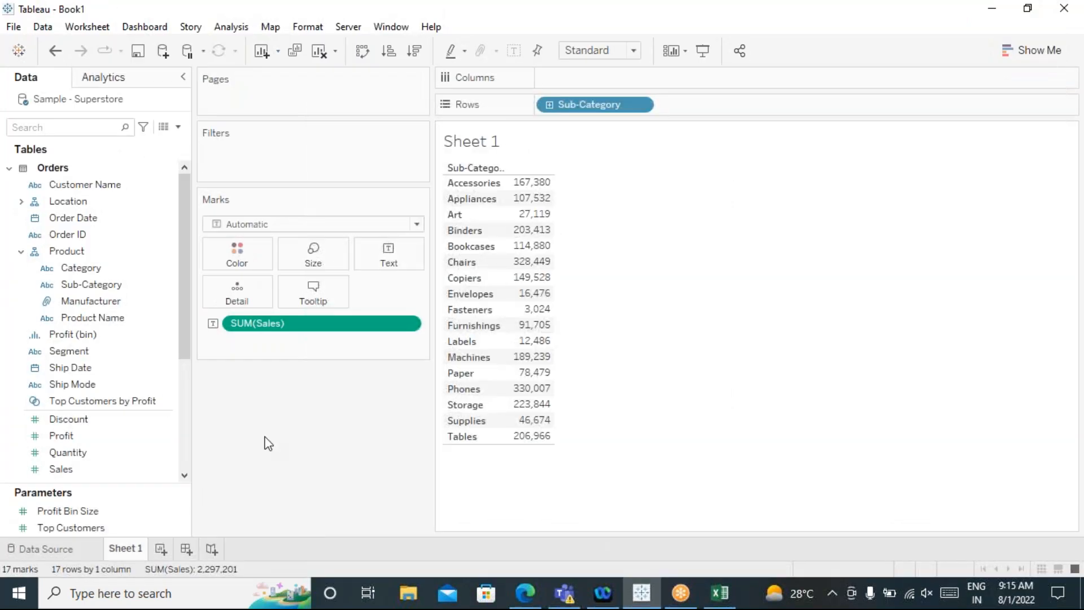
click(162, 52)
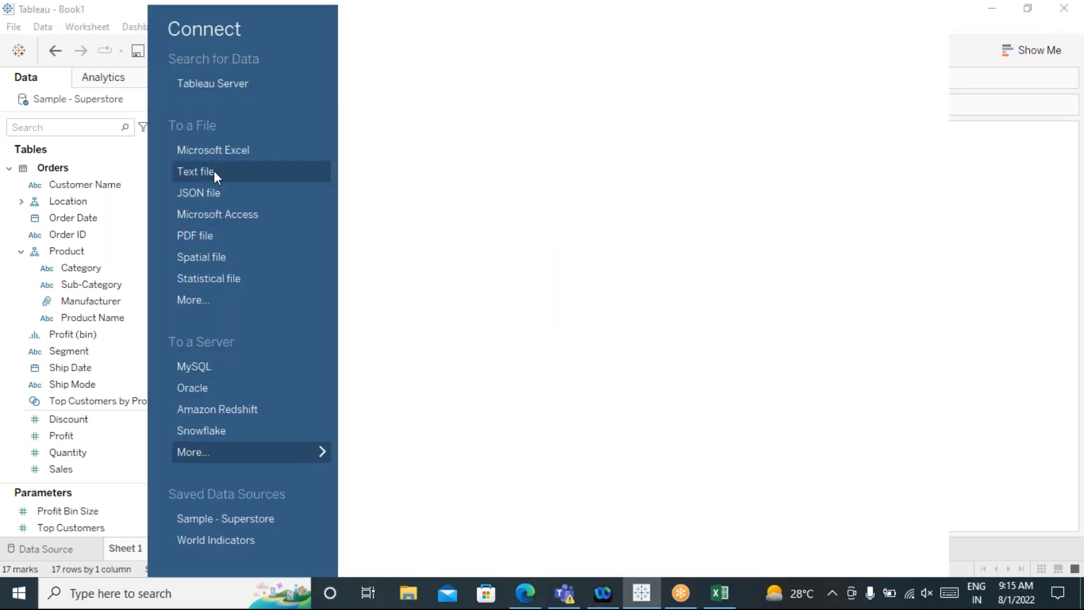
click(213, 171)
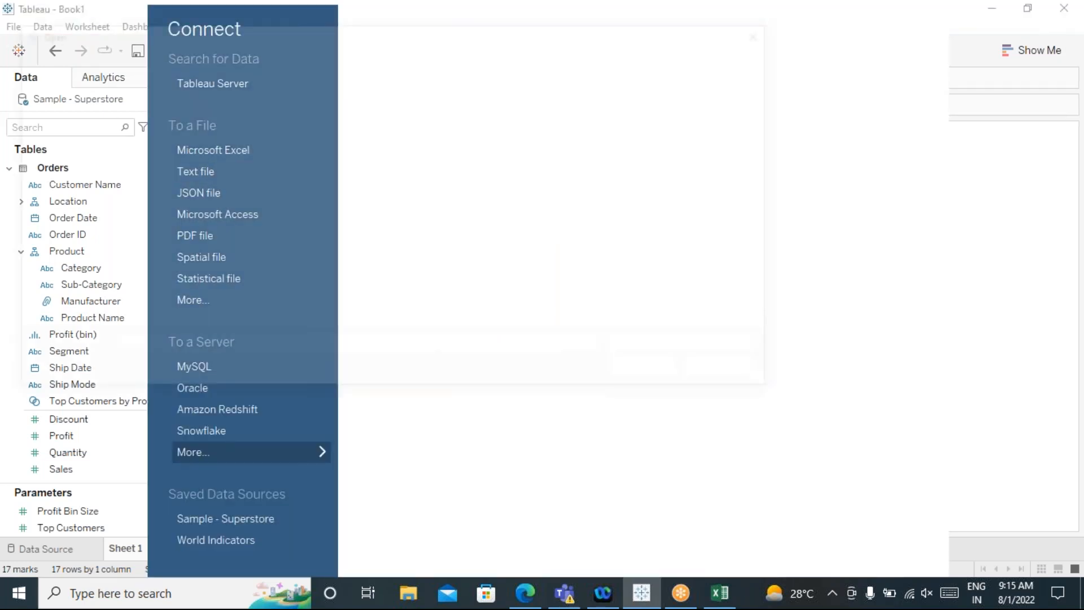
click(726, 375)
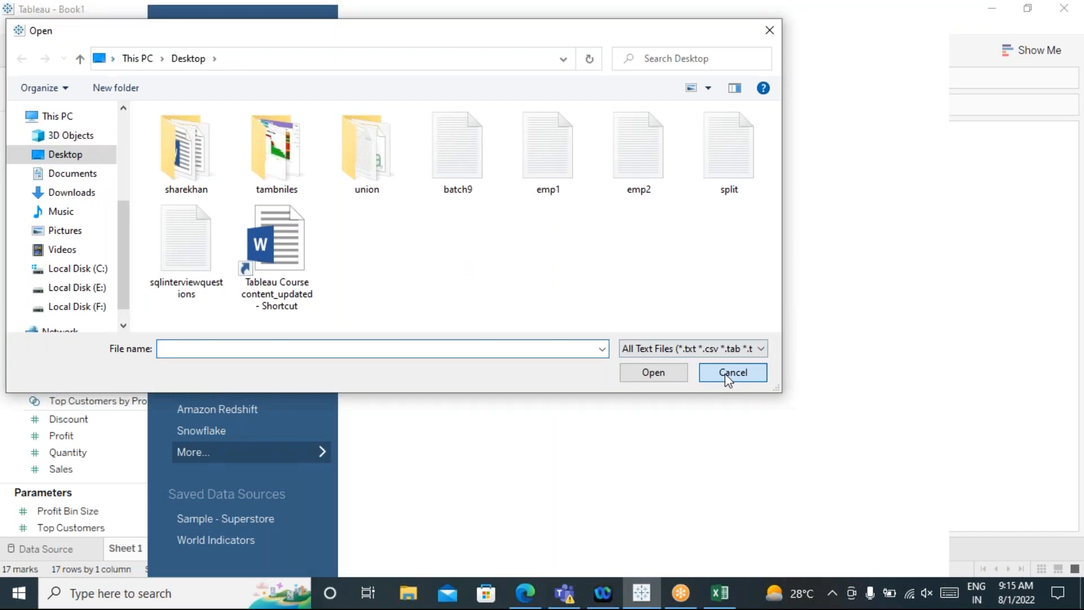
Step: Add a new Microsoft Excel data source connected to the eee workbook on the Desktop
click(163, 51)
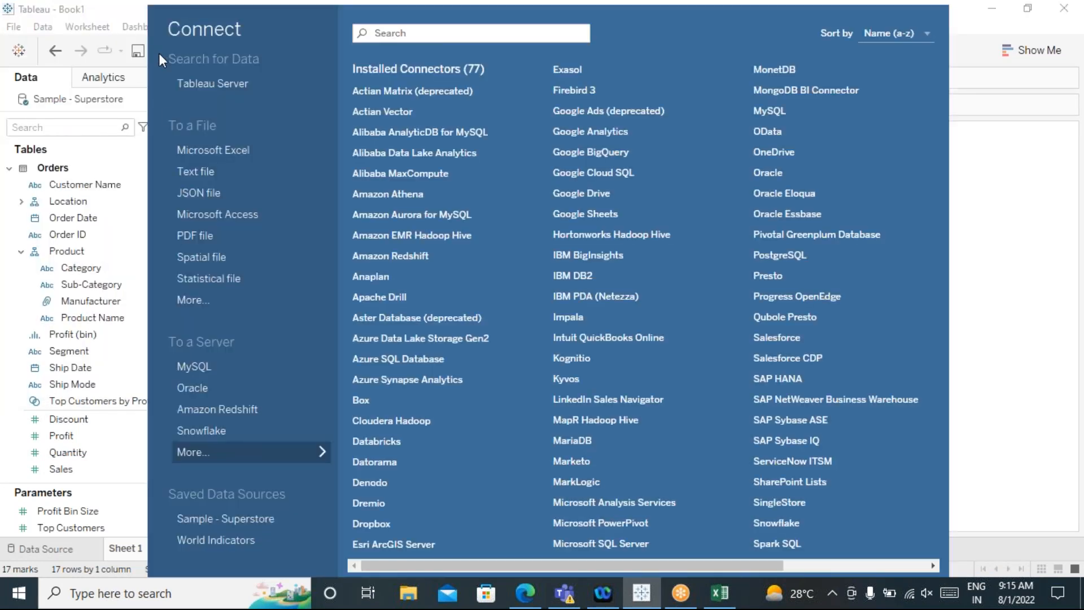
click(214, 151)
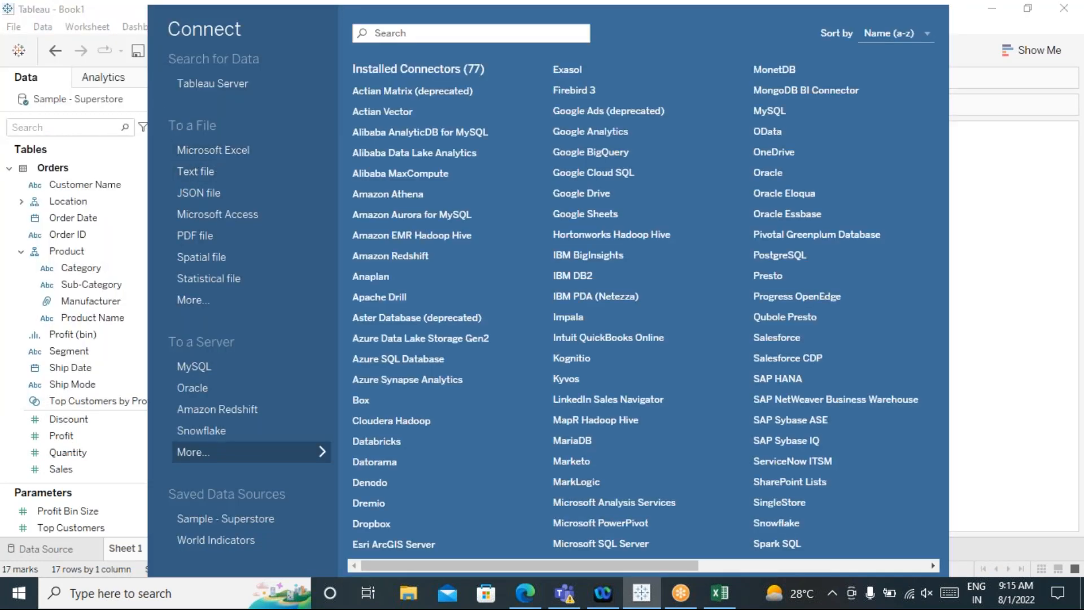
click(462, 161)
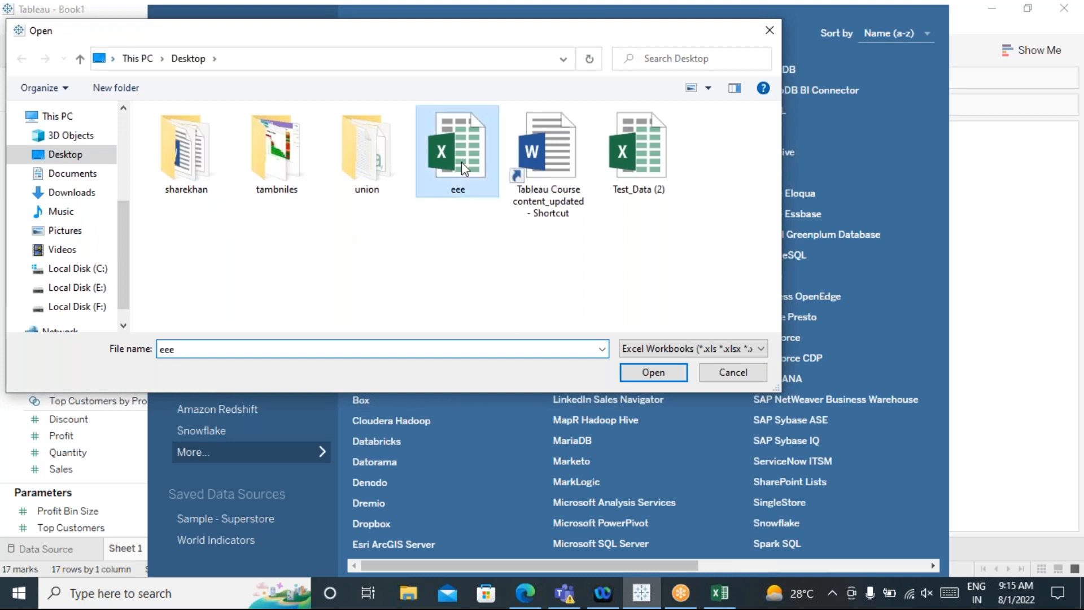
click(653, 372)
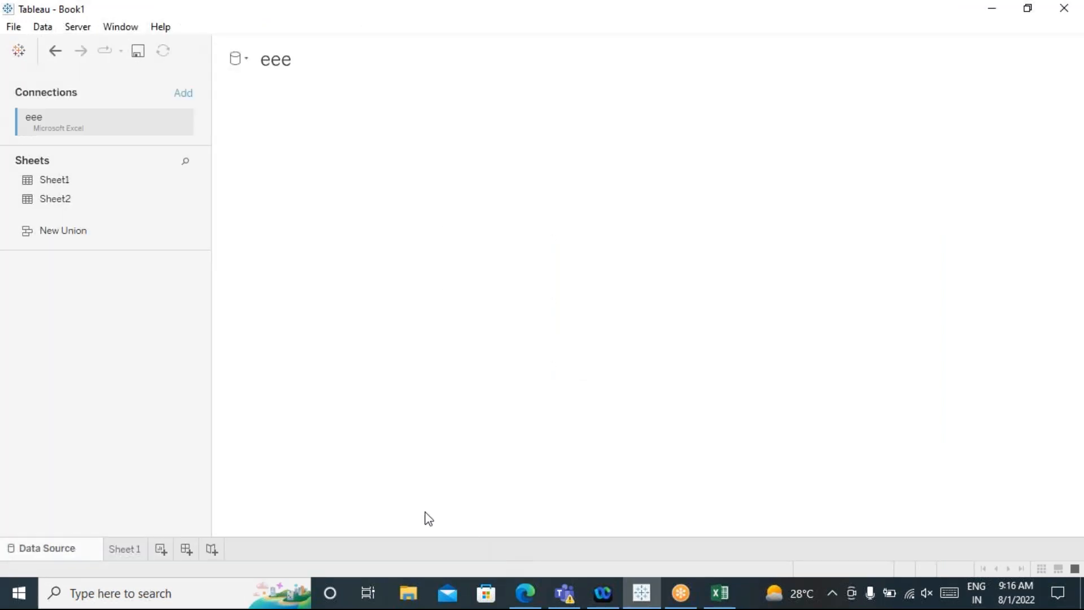
Step: Add Sheet2 as the data source's table, then collapse the table details and review the data rows through the last record
drag(59, 198, 419, 228)
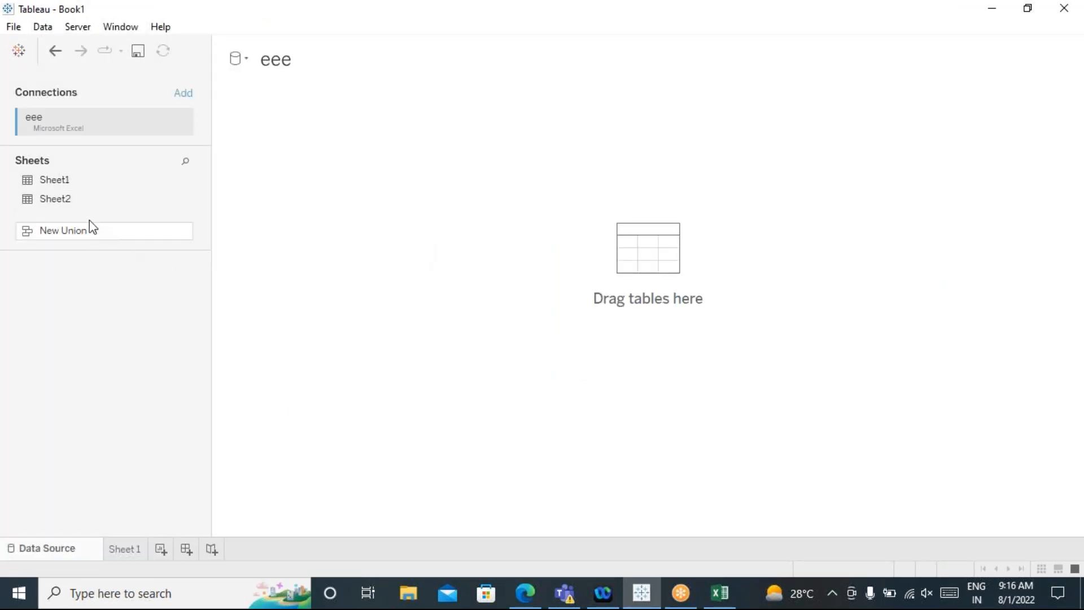
drag(46, 198, 618, 231)
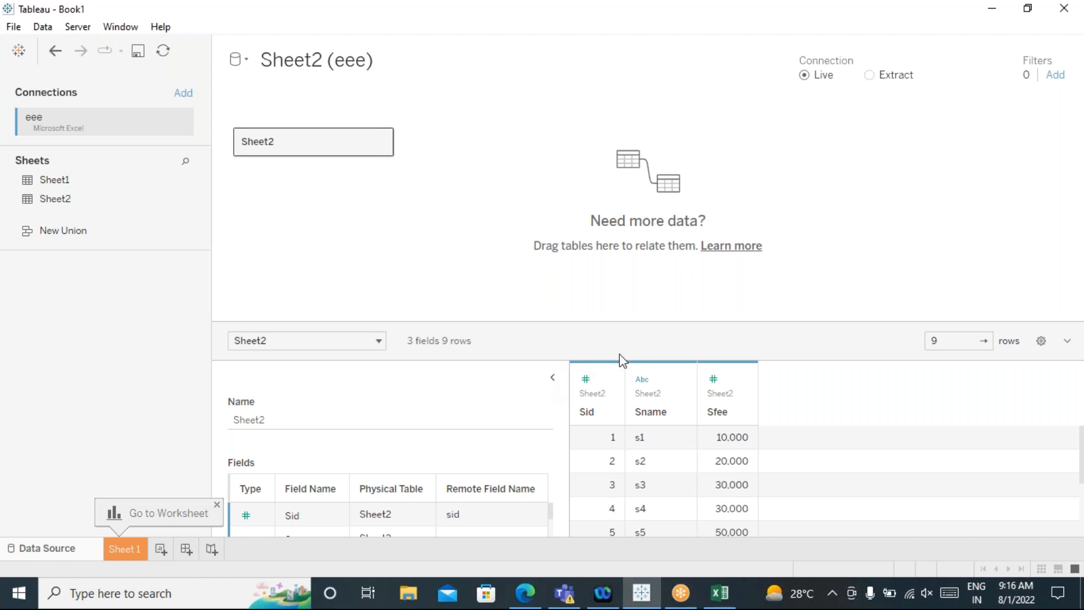
click(552, 377)
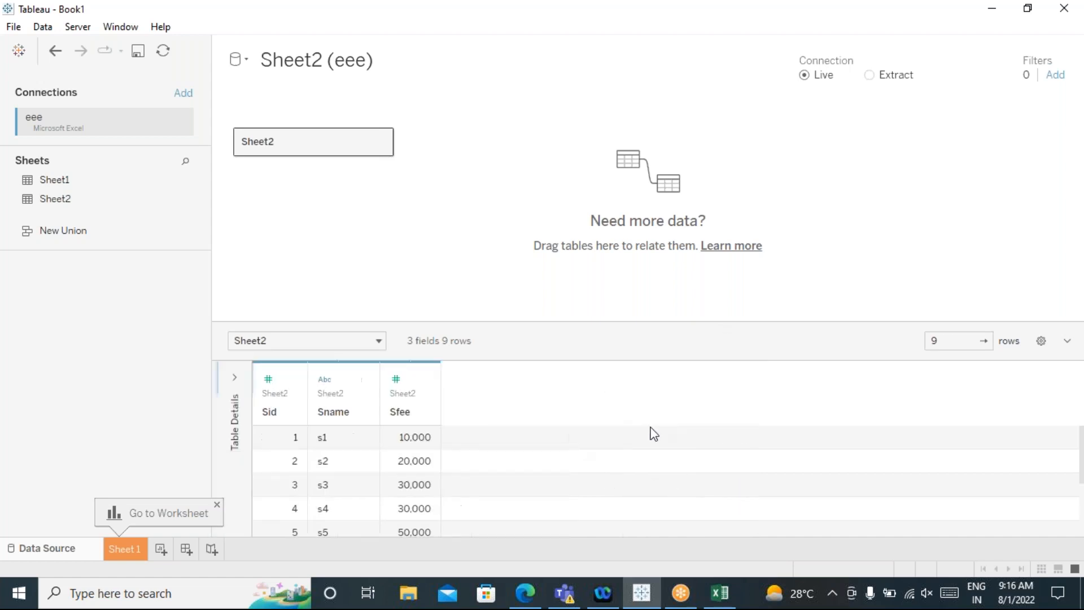
scroll(564, 452, down, 3)
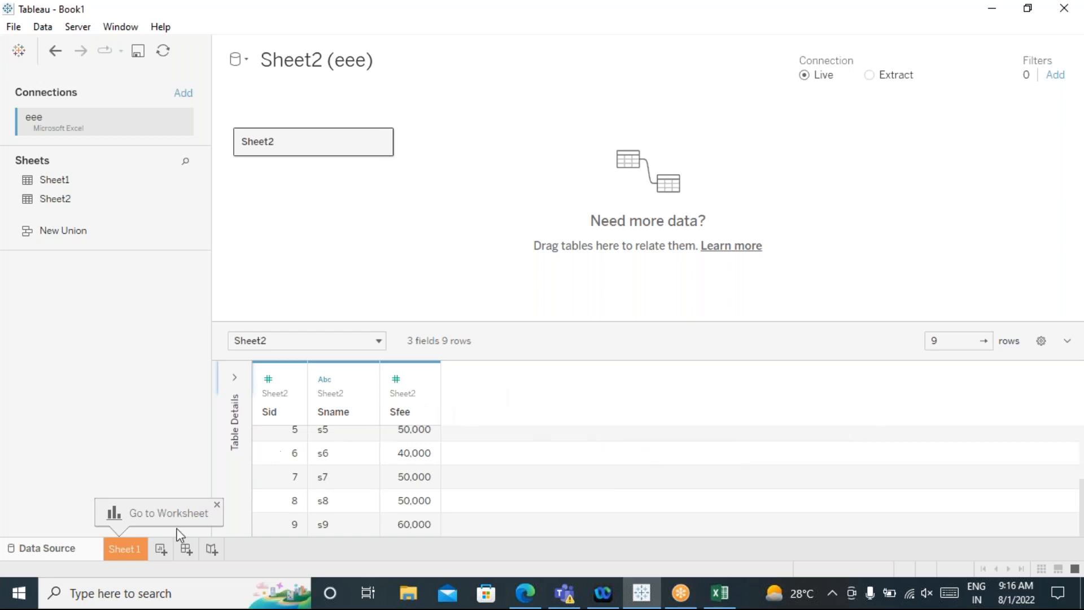
click(217, 506)
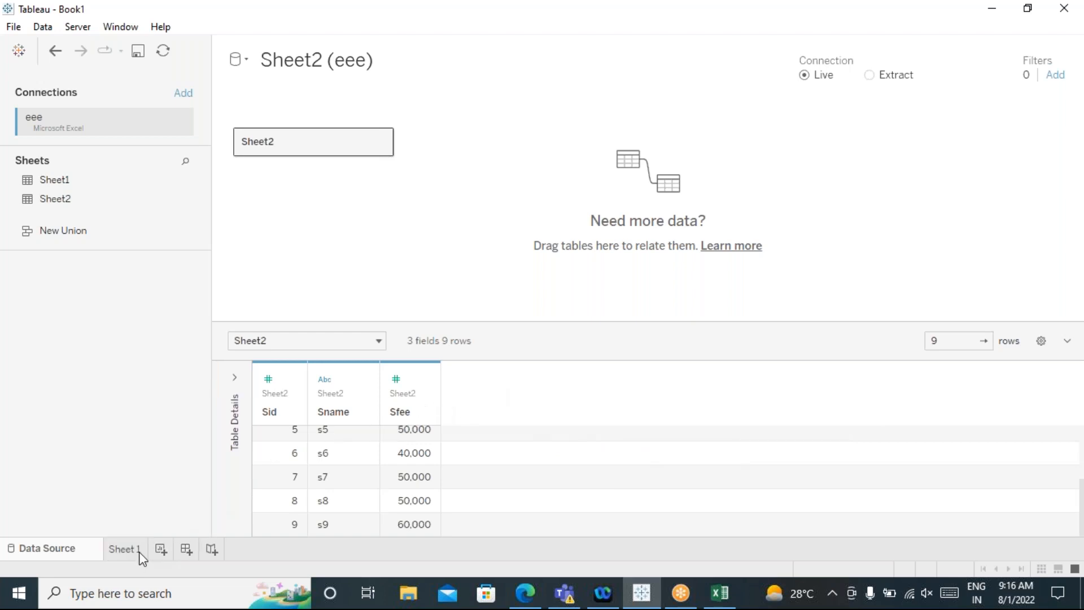
Step: Create a new worksheet and show the sum of Sfee for each Sname from the Sheet2 (eee) data source
click(139, 554)
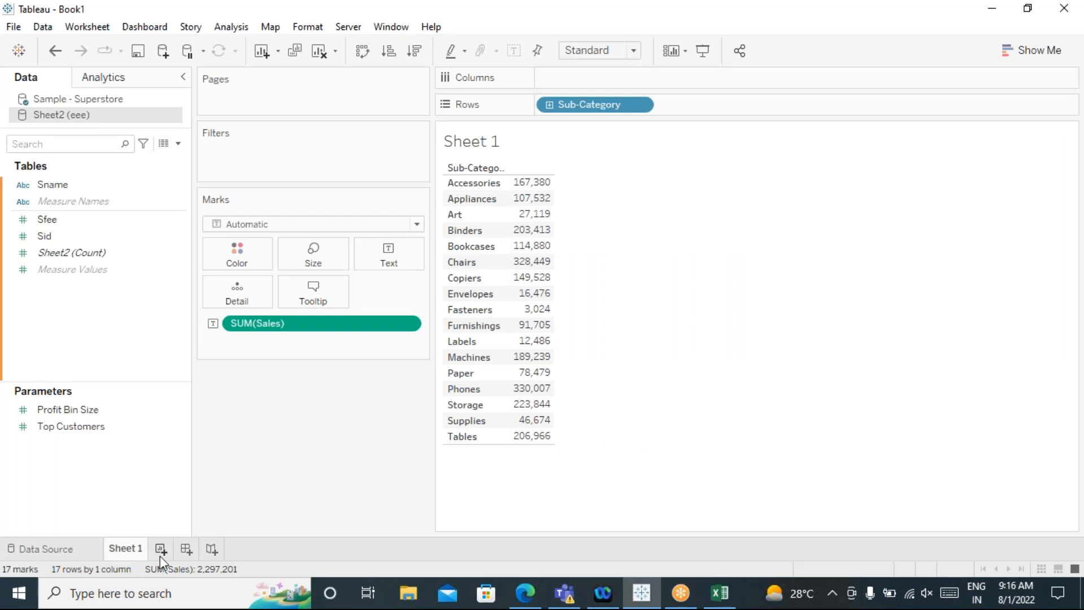
click(160, 552)
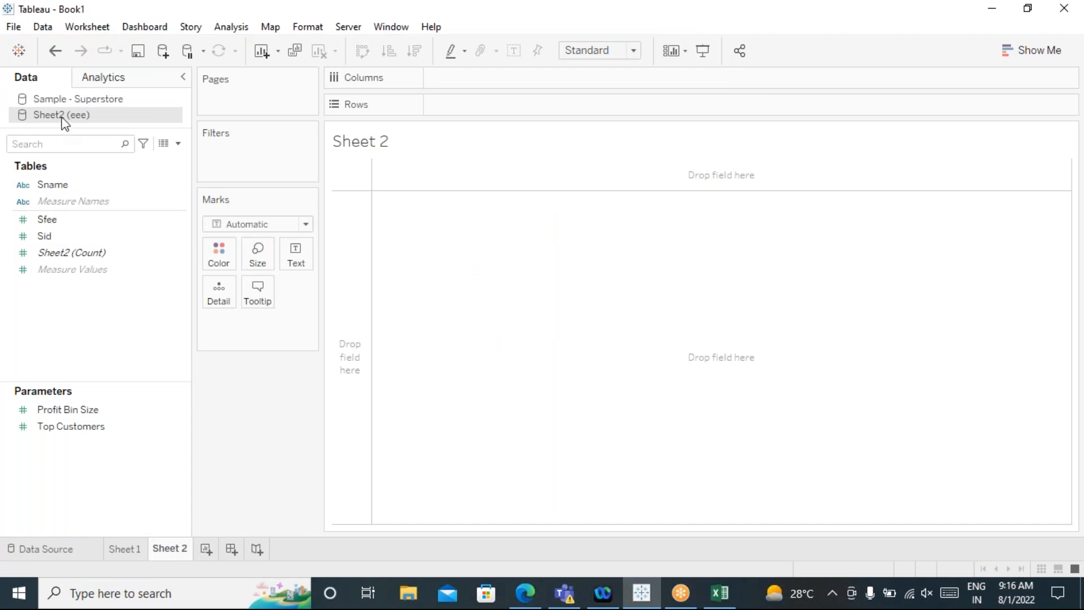
double_click(53, 185)
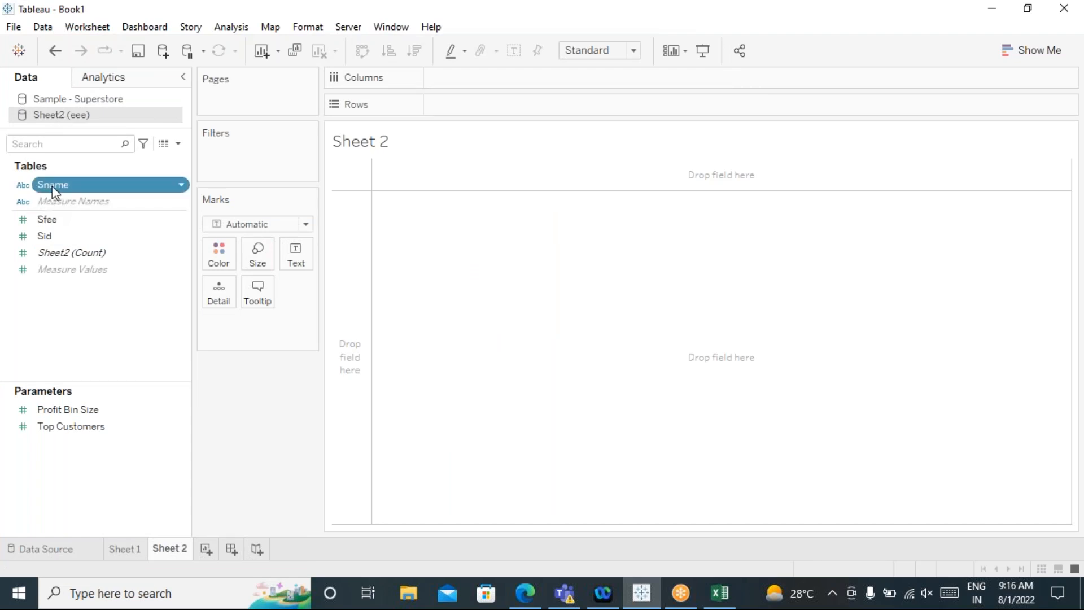
click(59, 256)
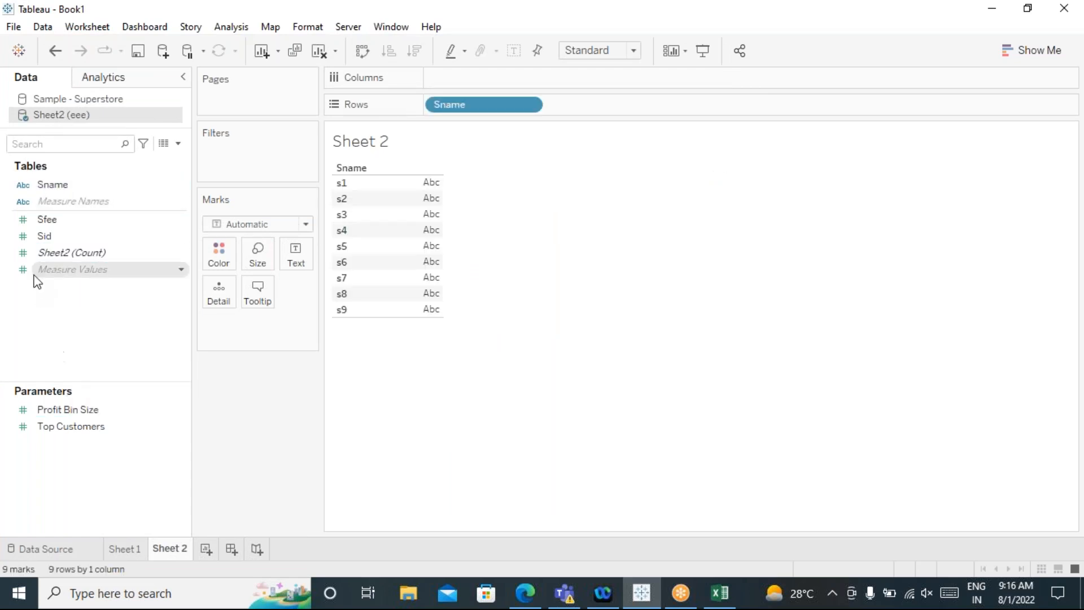
double_click(58, 224)
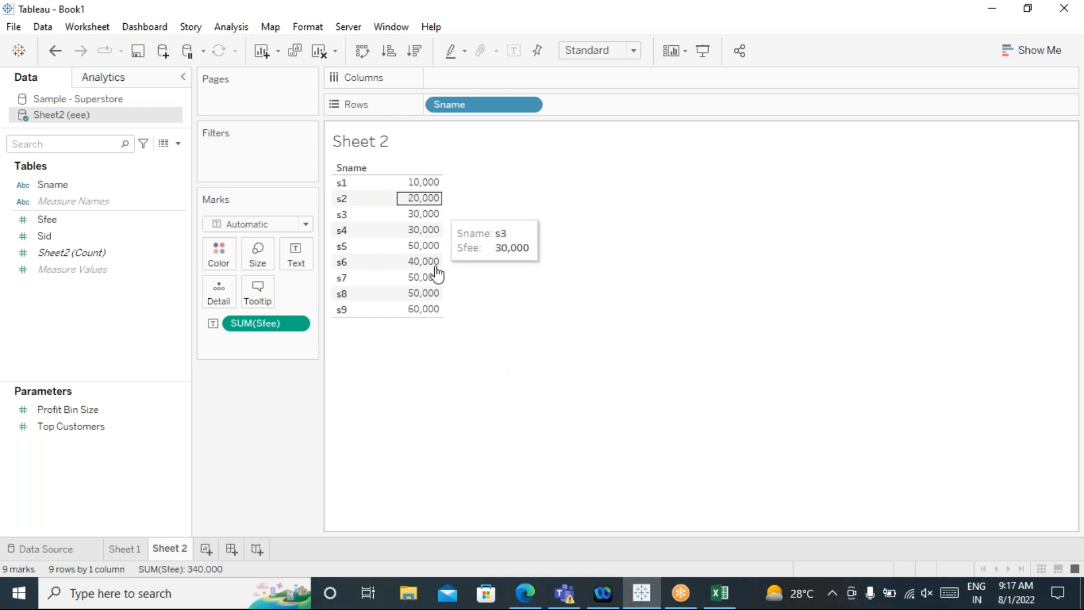
Step: Create a calculated field named rank in the Sheet2 (eee) data source
click(228, 28)
click(351, 355)
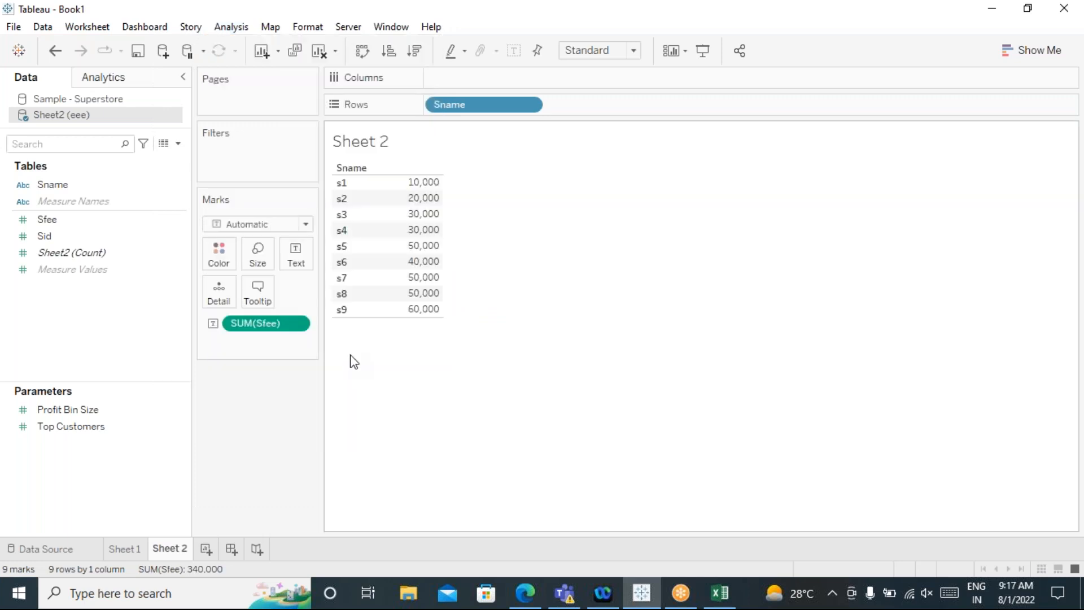
drag(486, 109, 557, 116)
drag(359, 118, 289, 114)
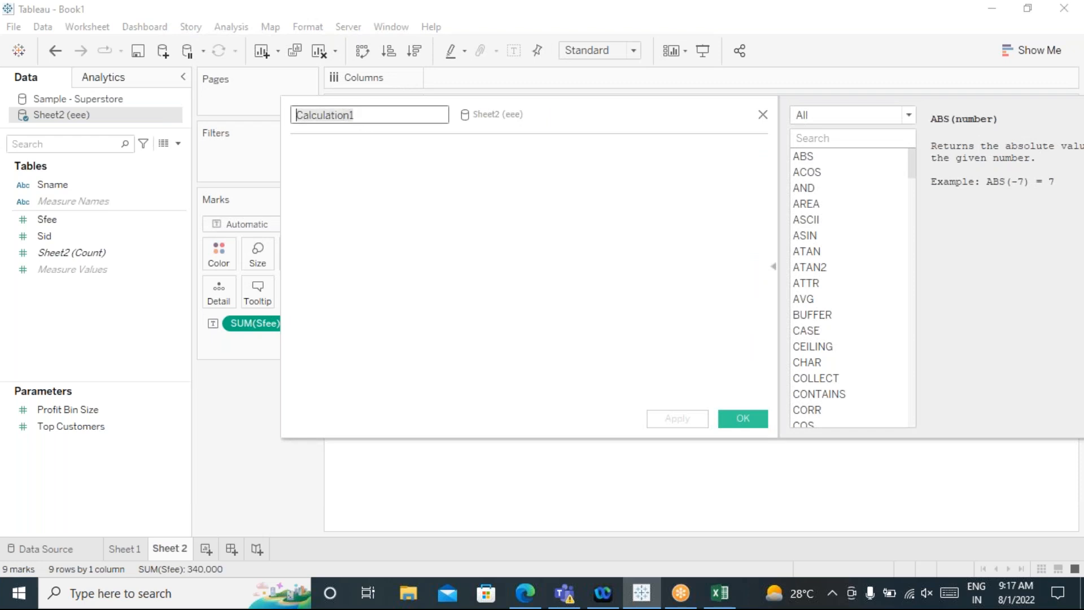
text(rank)
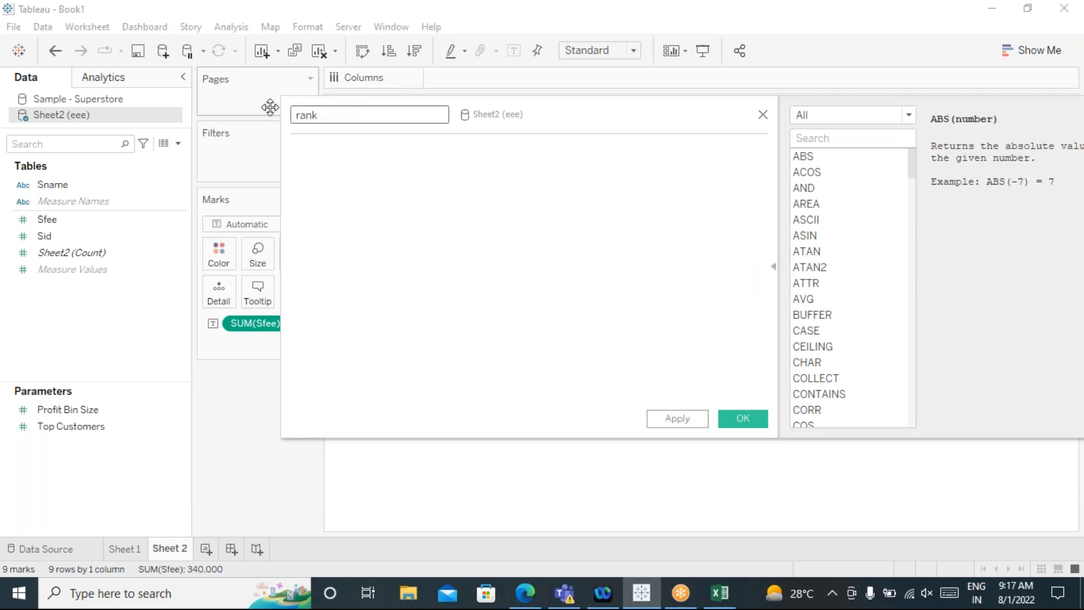
Step: Enter RANK(SUM([Sfee])) as the formula of the rank calculated field
click(354, 215)
text(ra)
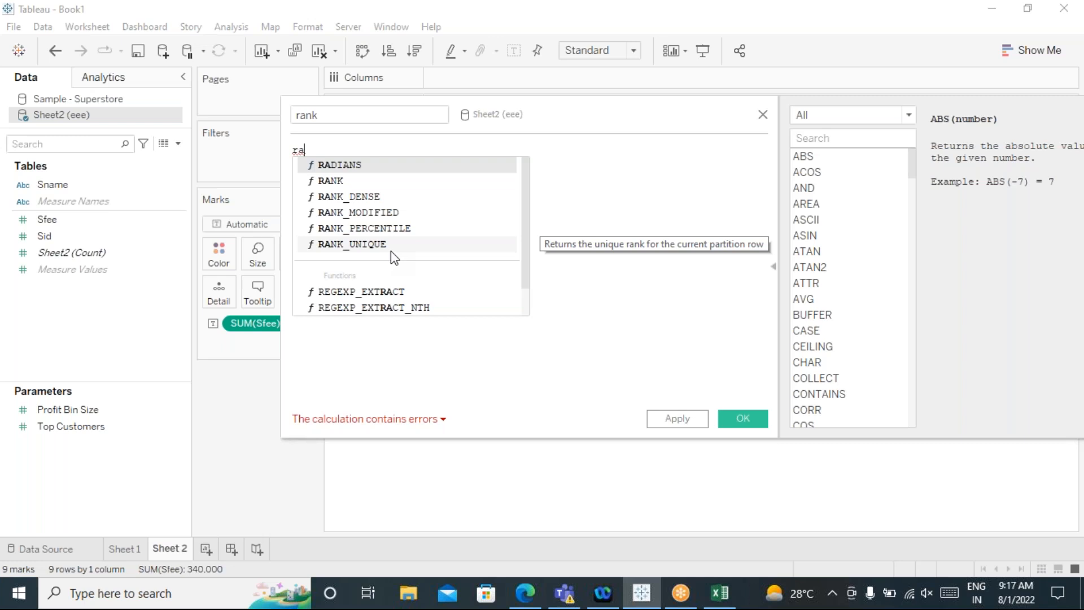
click(331, 180)
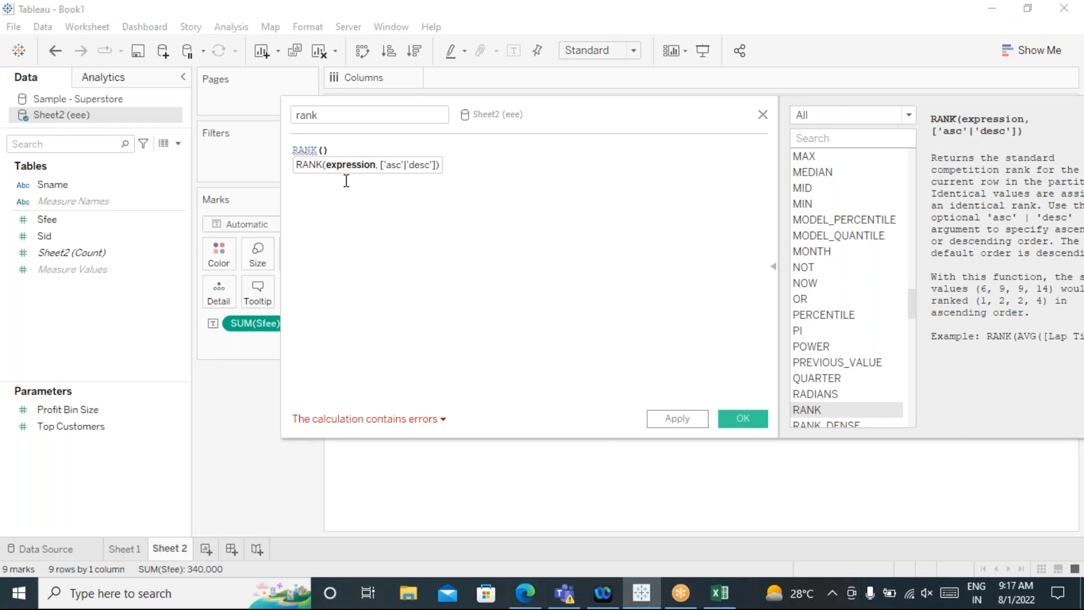
text(sum)
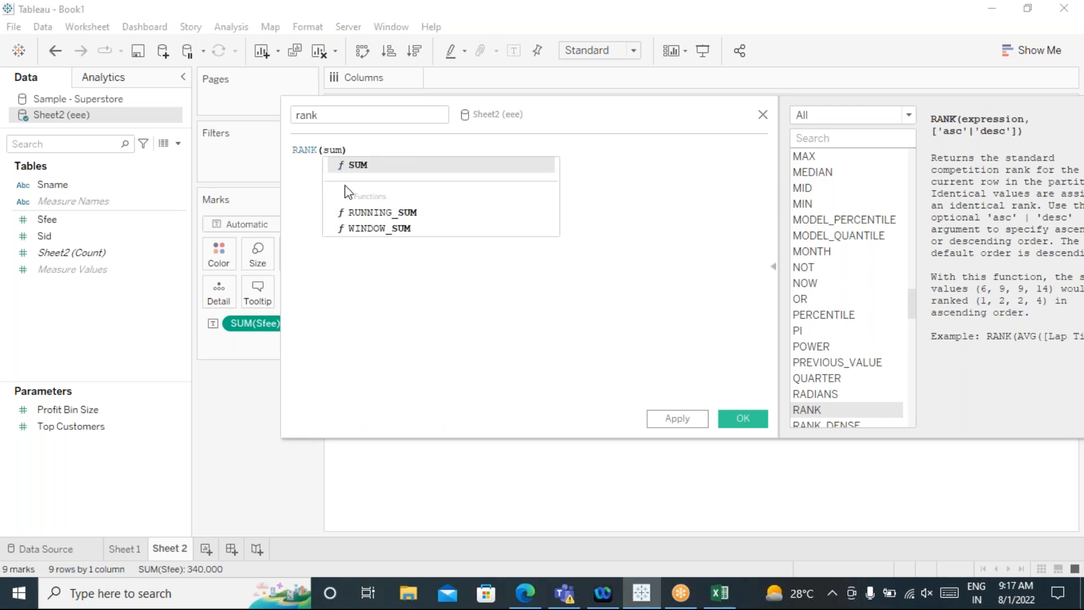
click(355, 165)
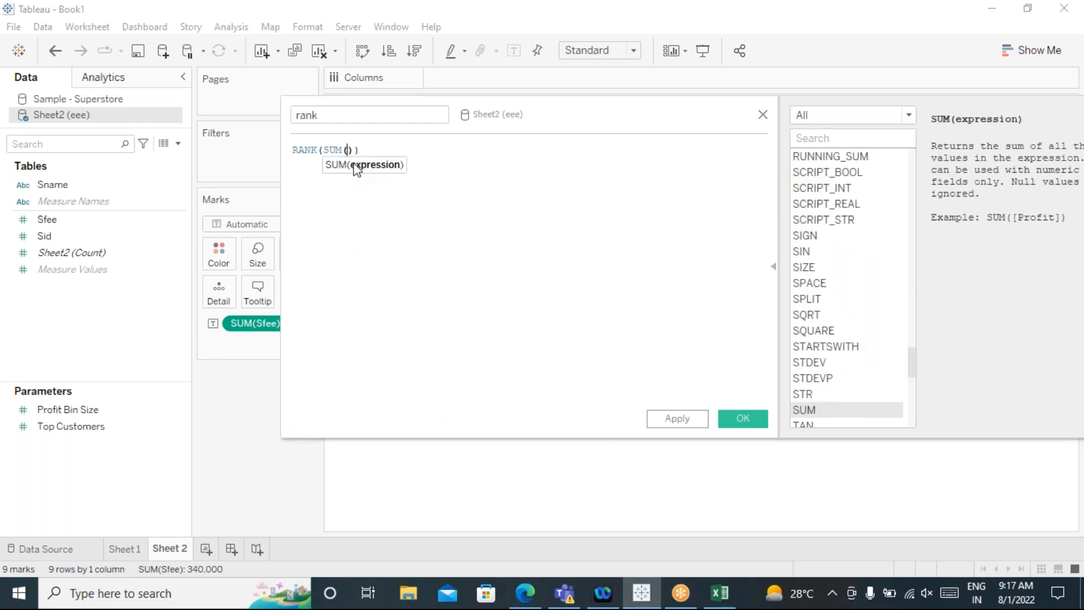
text(sf)
click(387, 165)
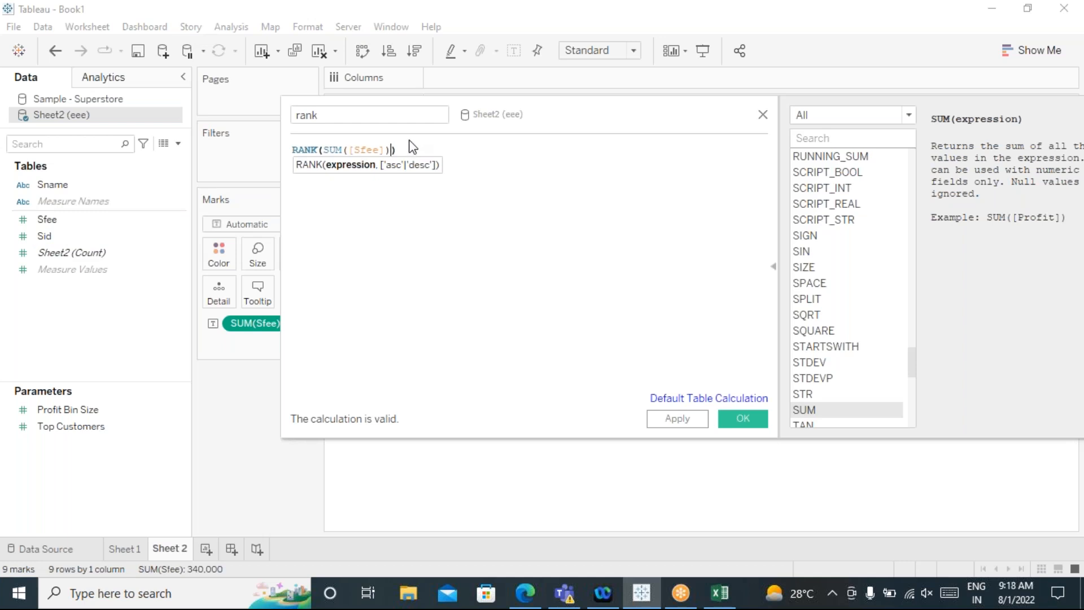
text(,)
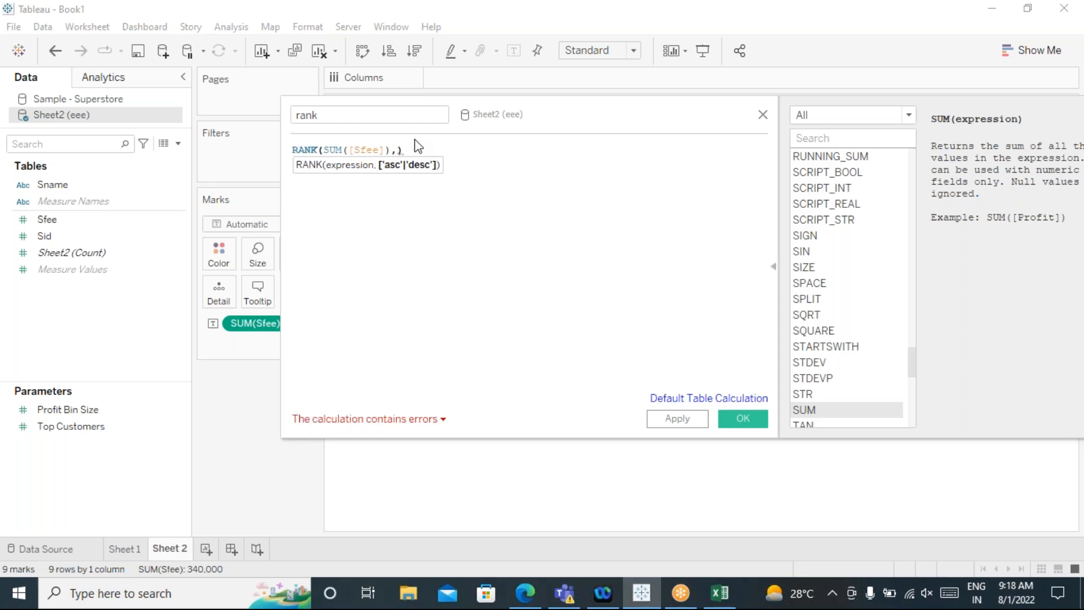
text(')
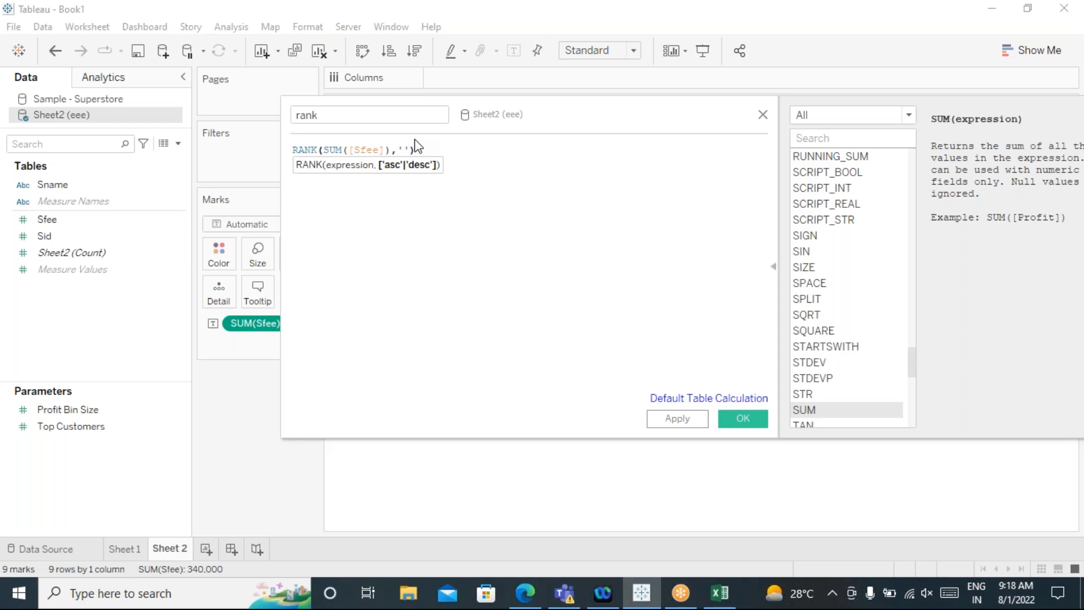
text(sac)
key(BackSpace)
key(BackSpace)
key(BackSpace)
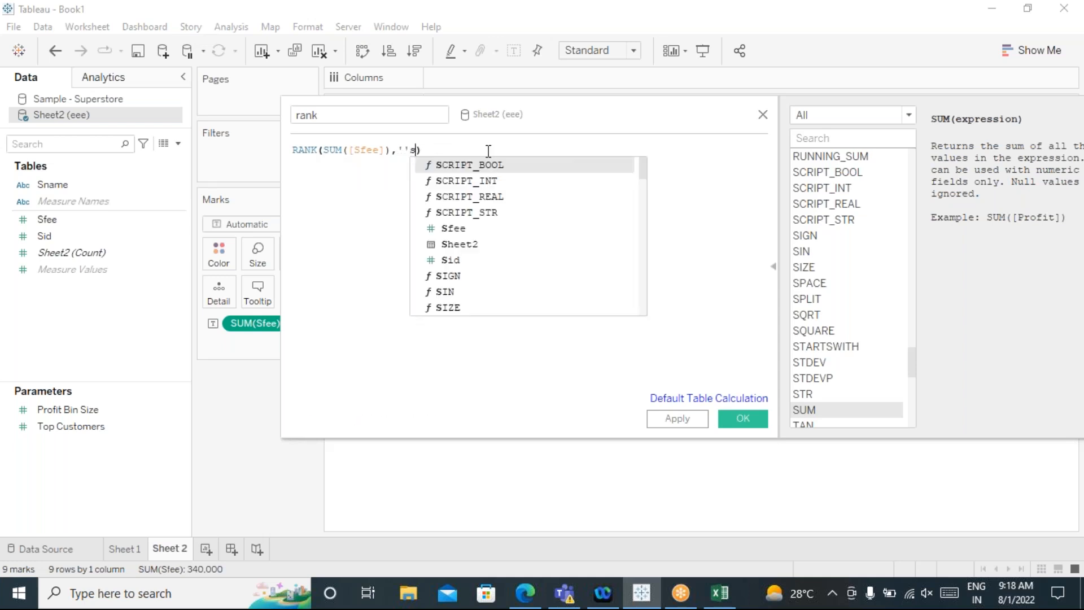
key(BackSpace)
key(BackSpace)
key(BackSpace)
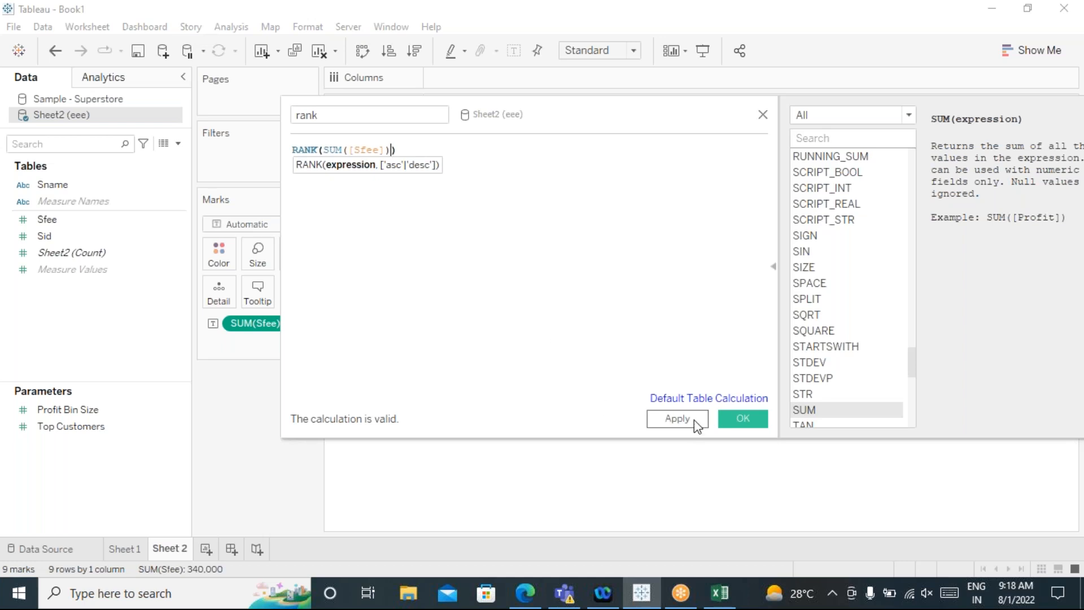
Step: Save the rank field and show it beside Sfee as separate columns in a text table by Sname
click(677, 419)
click(738, 419)
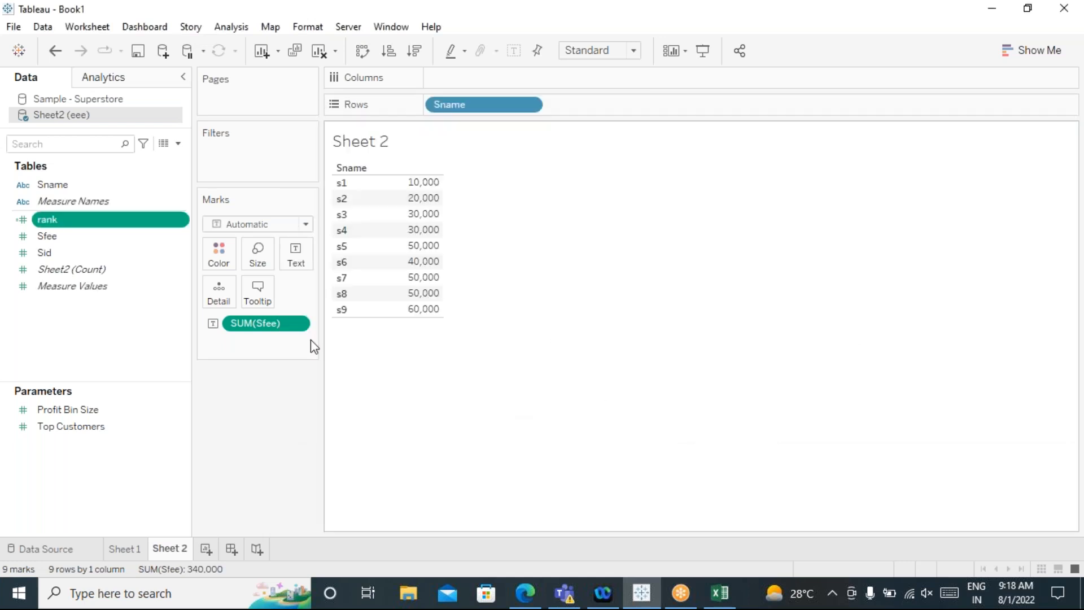
drag(50, 220, 302, 259)
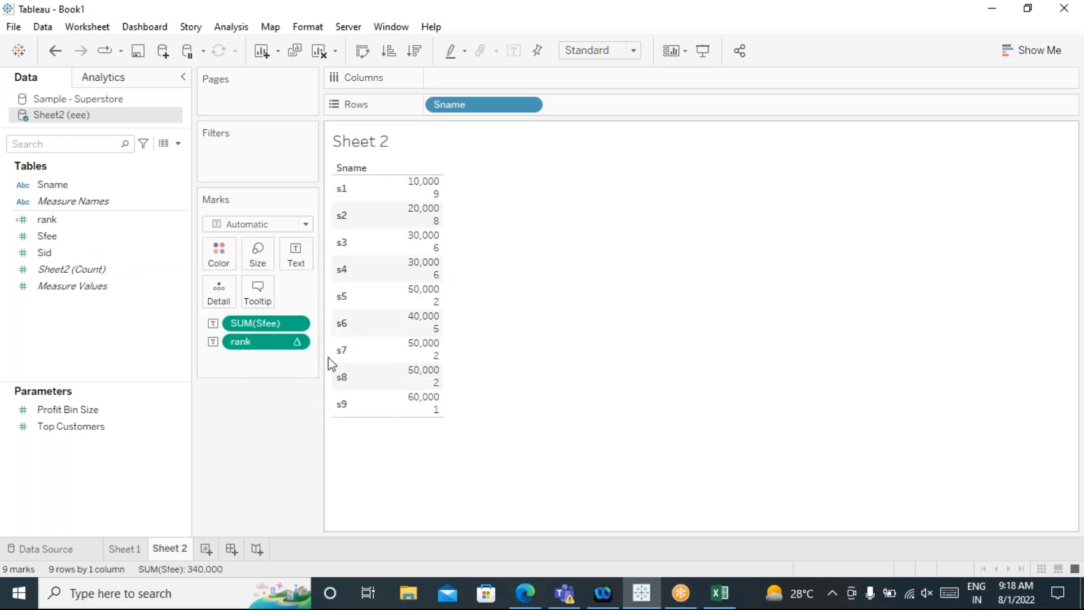
click(1029, 52)
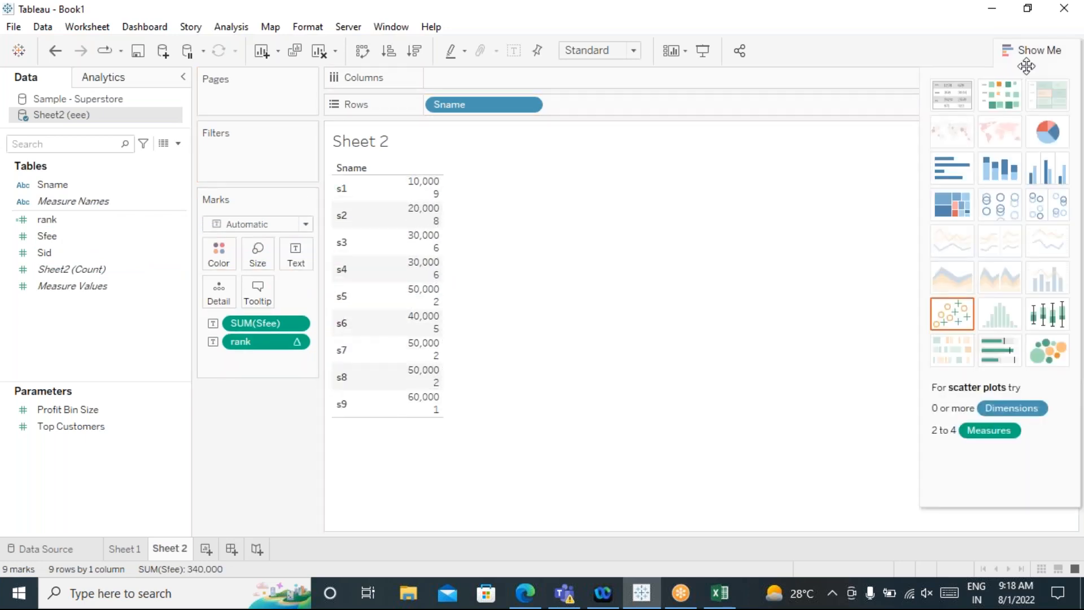
click(952, 105)
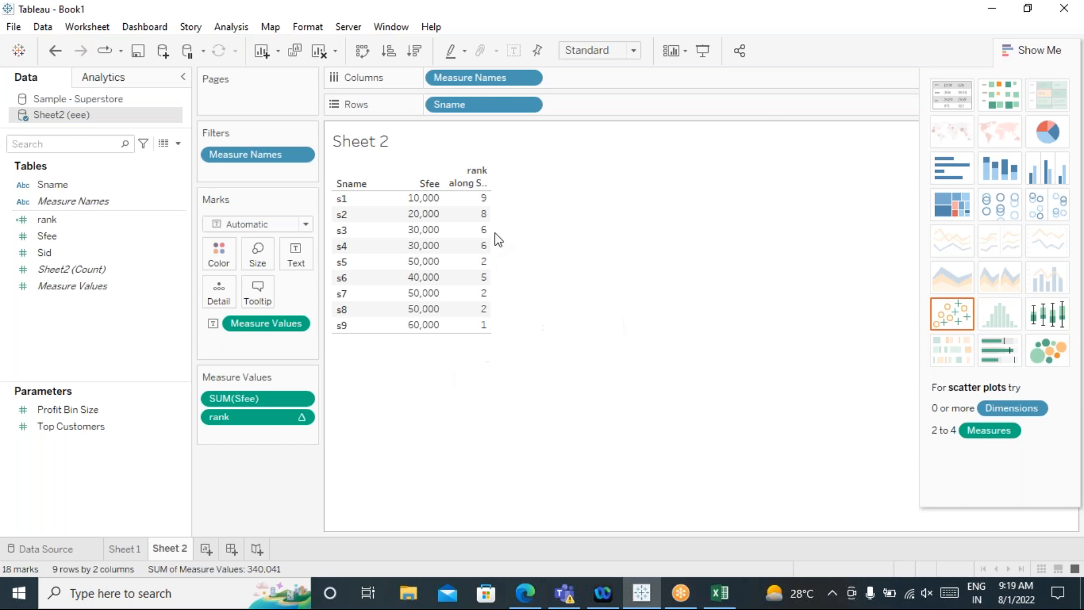
mouse_move(476, 327)
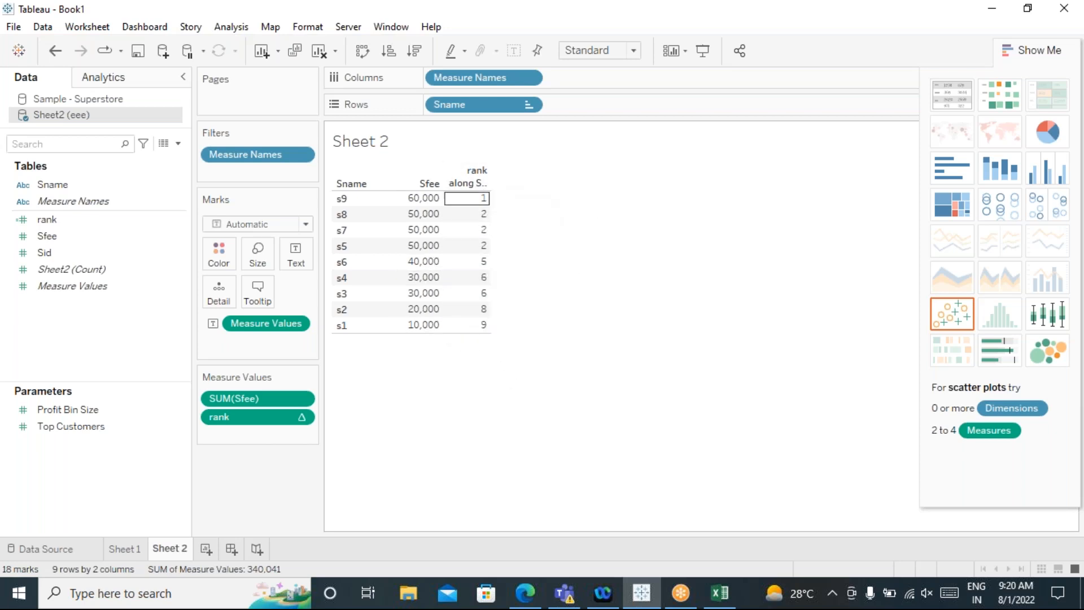
Step: Create a second calculated field named dense_rank and begin its formula with the RANK_DENSE function
click(232, 25)
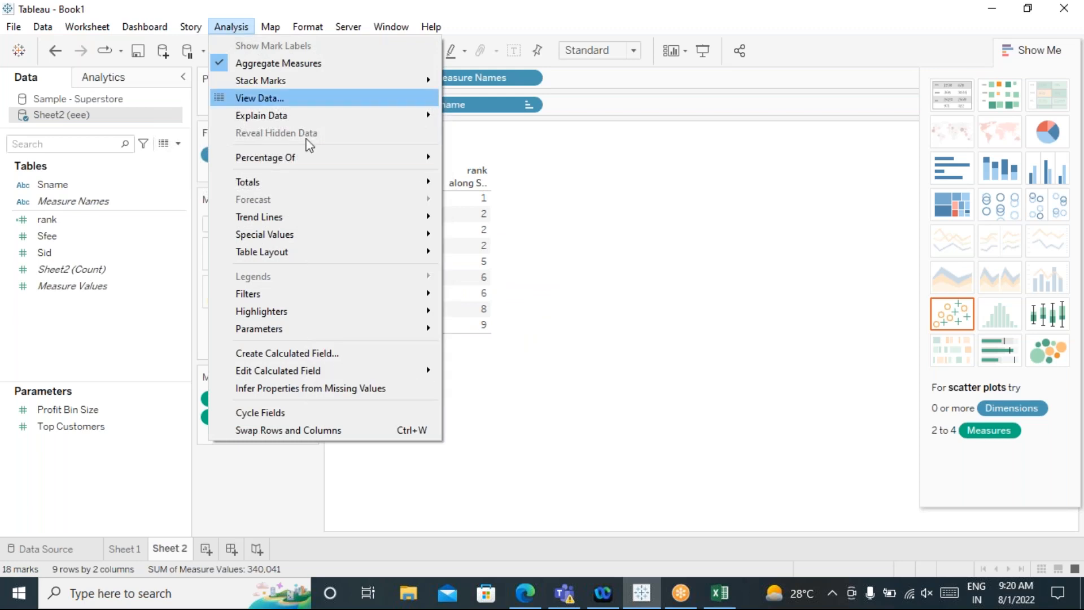
click(325, 354)
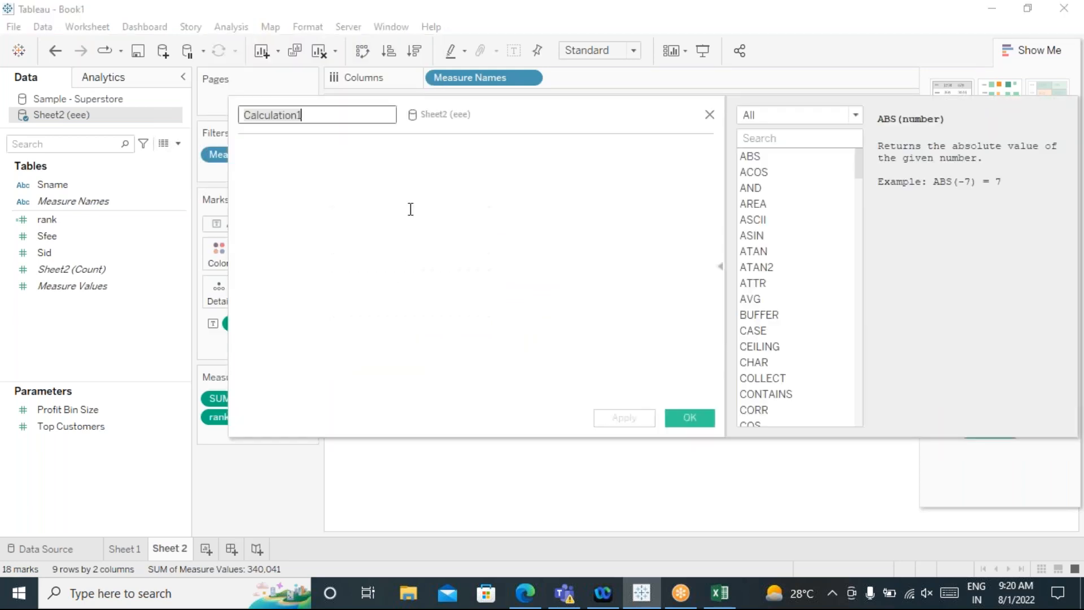
drag(487, 120, 786, 133)
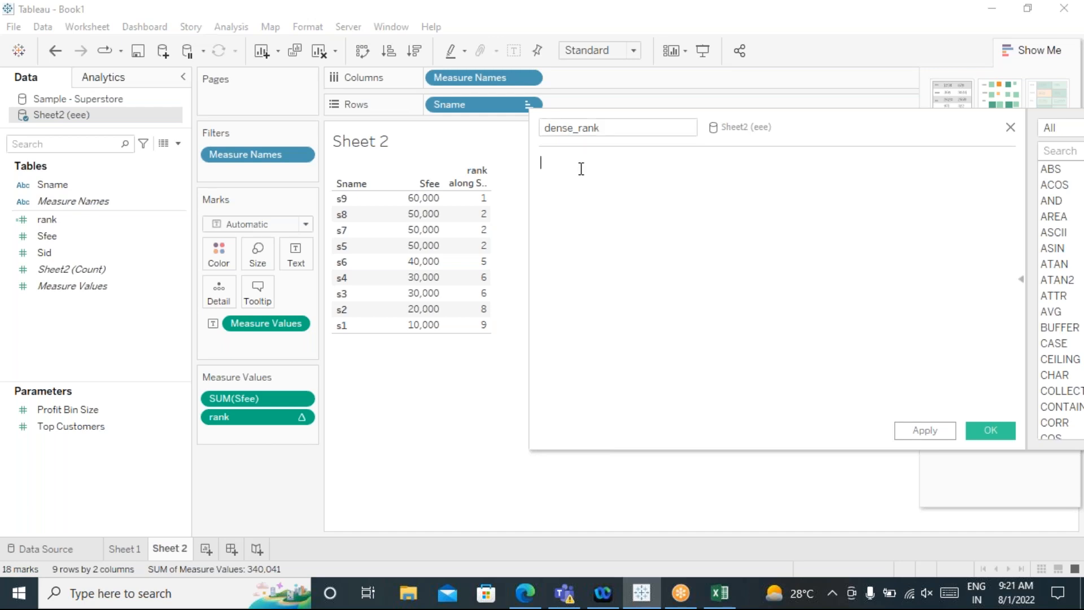
text(d)
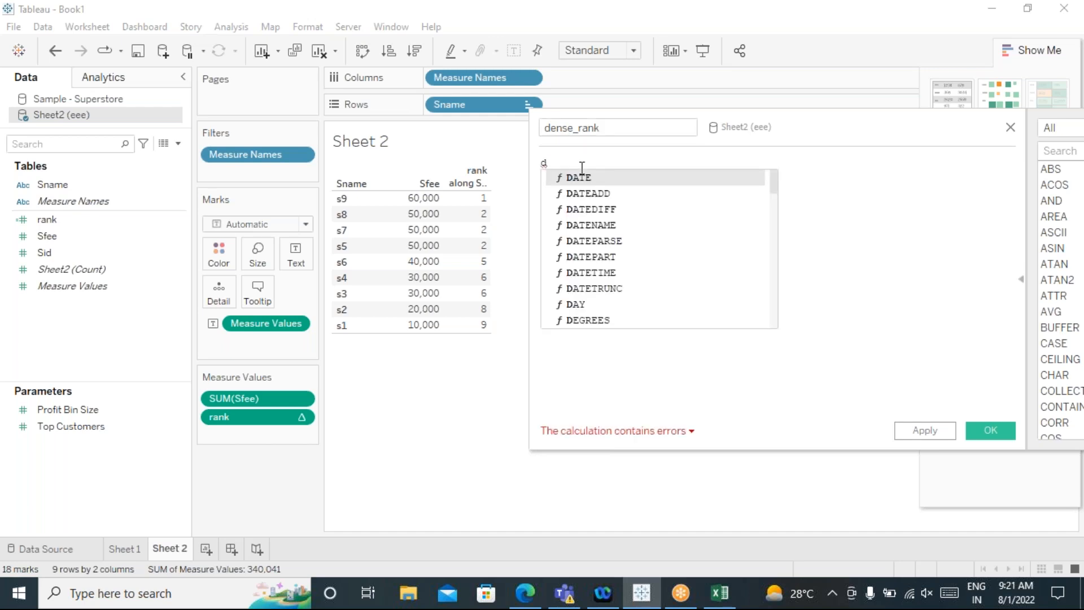
text(e)
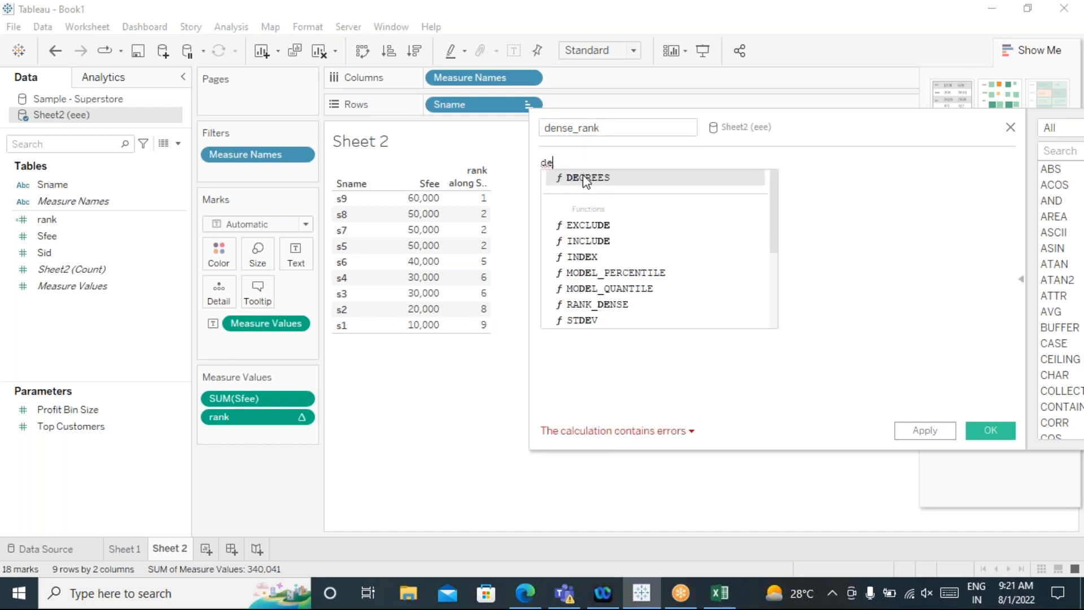
double_click(606, 307)
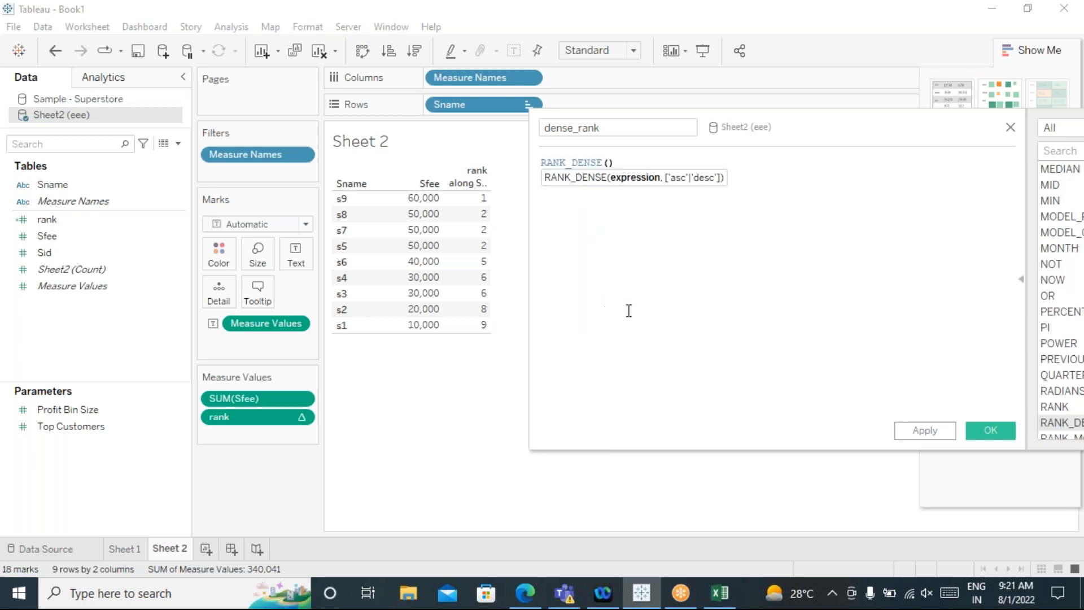
Step: Complete the dense_rank formula as RANK_DENSE(SUM([Sfee])) and save the field
text(s)
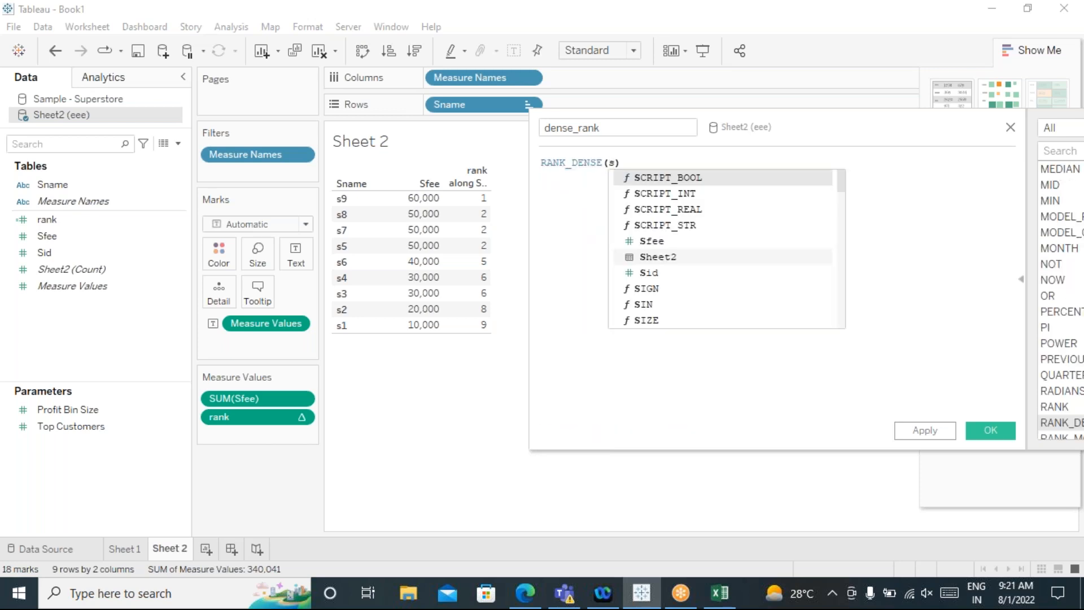
text(um)
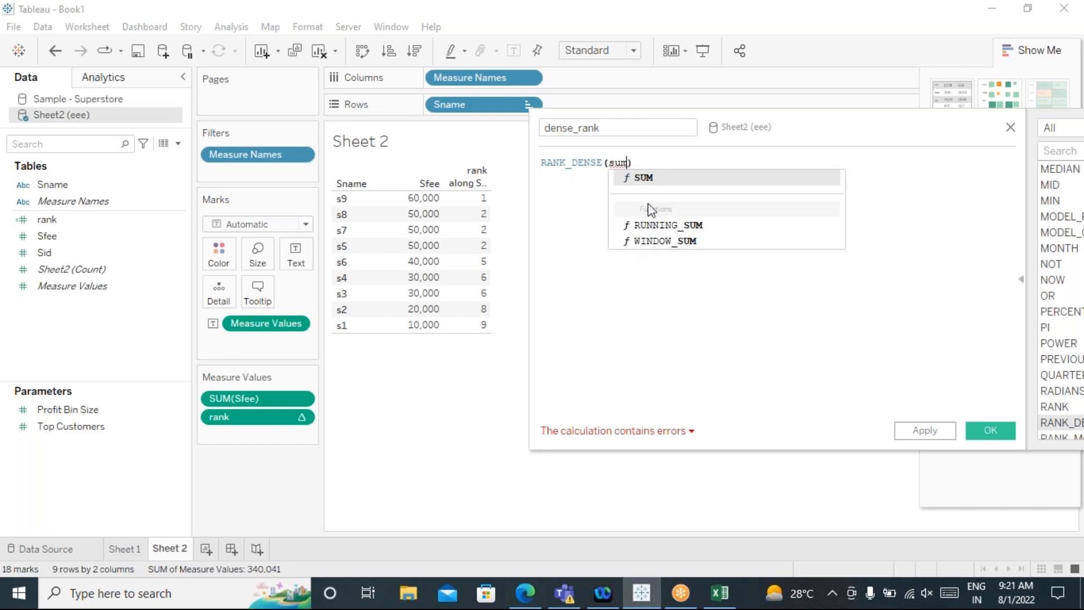
double_click(643, 177)
text(sa)
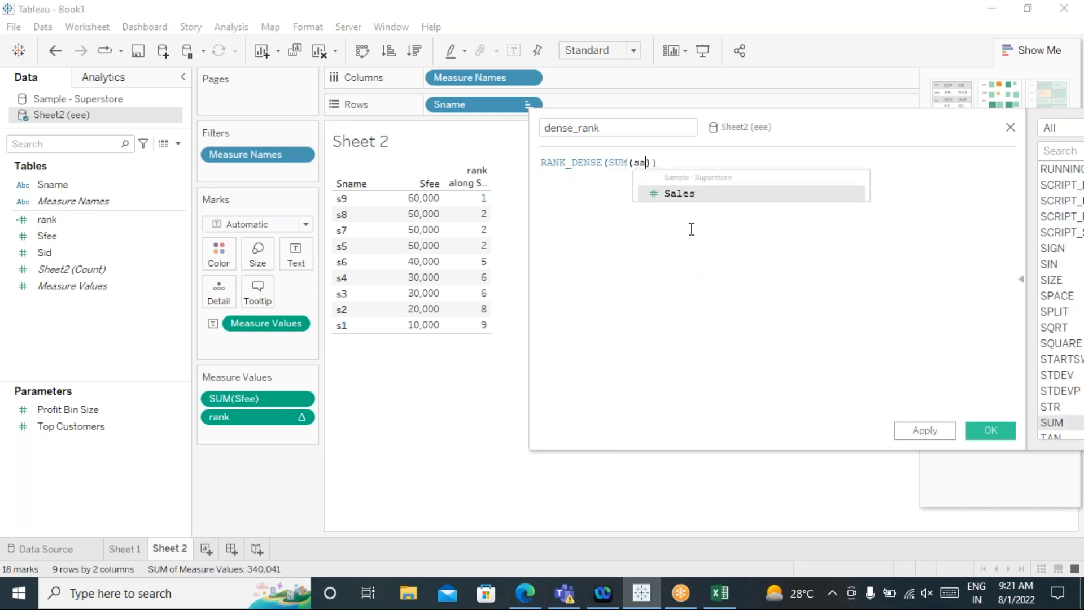
key(BackSpace)
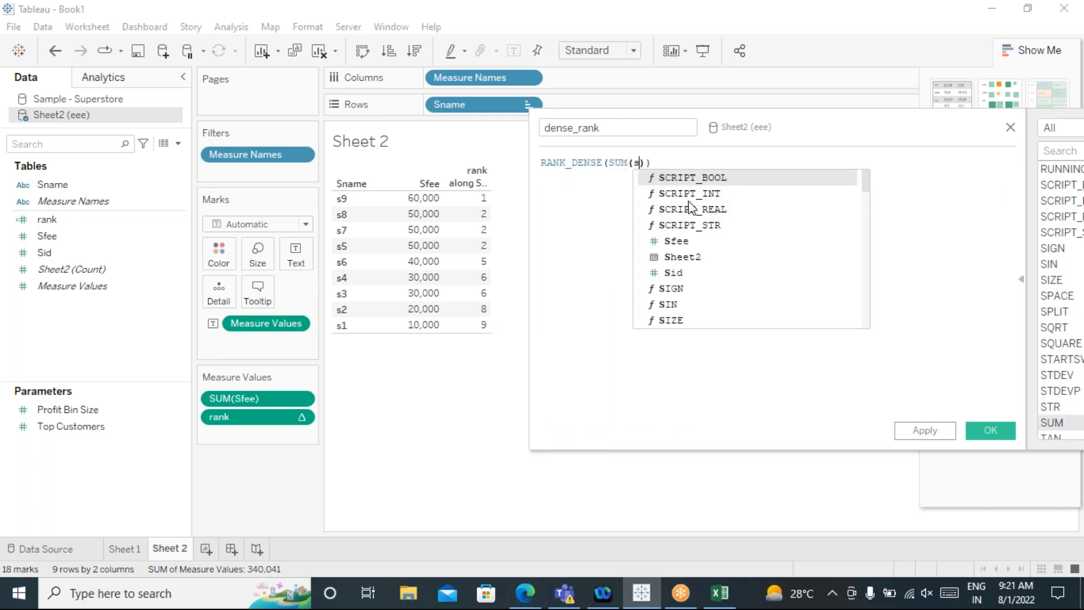
text(fe)
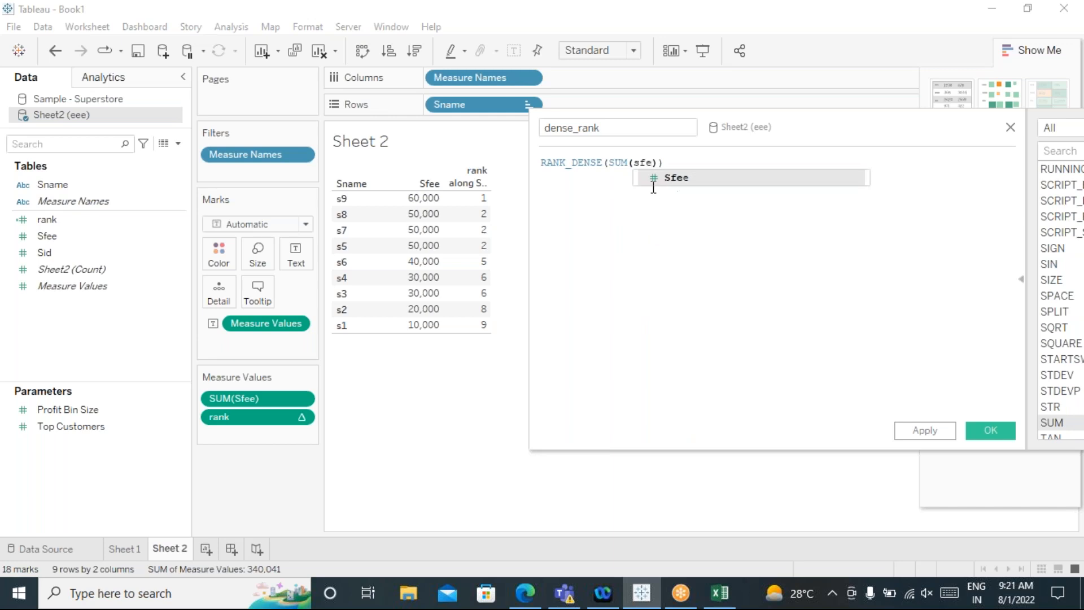
double_click(678, 178)
click(748, 297)
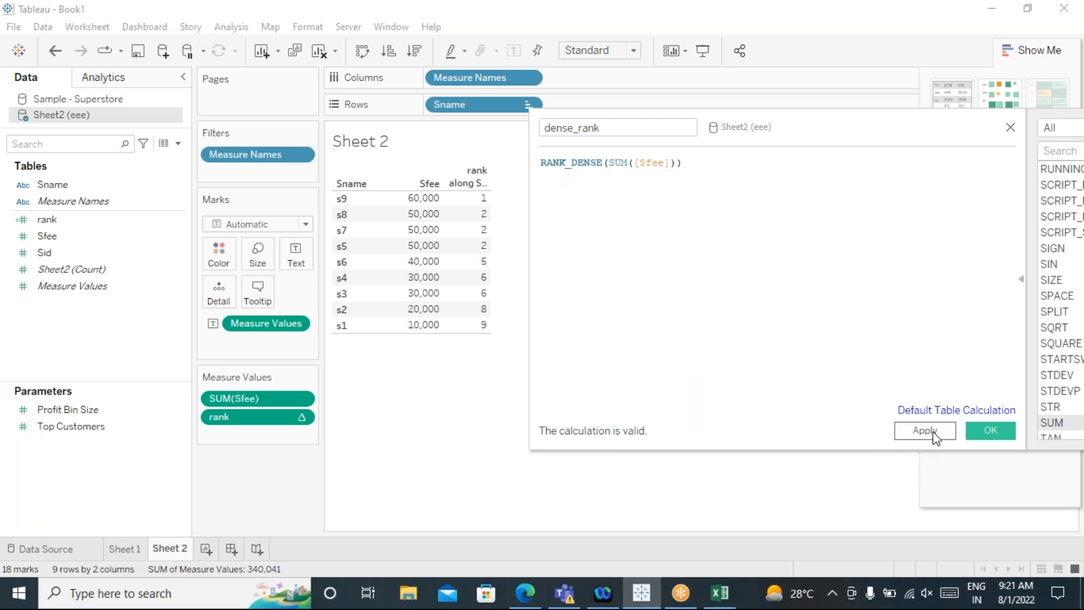
click(995, 434)
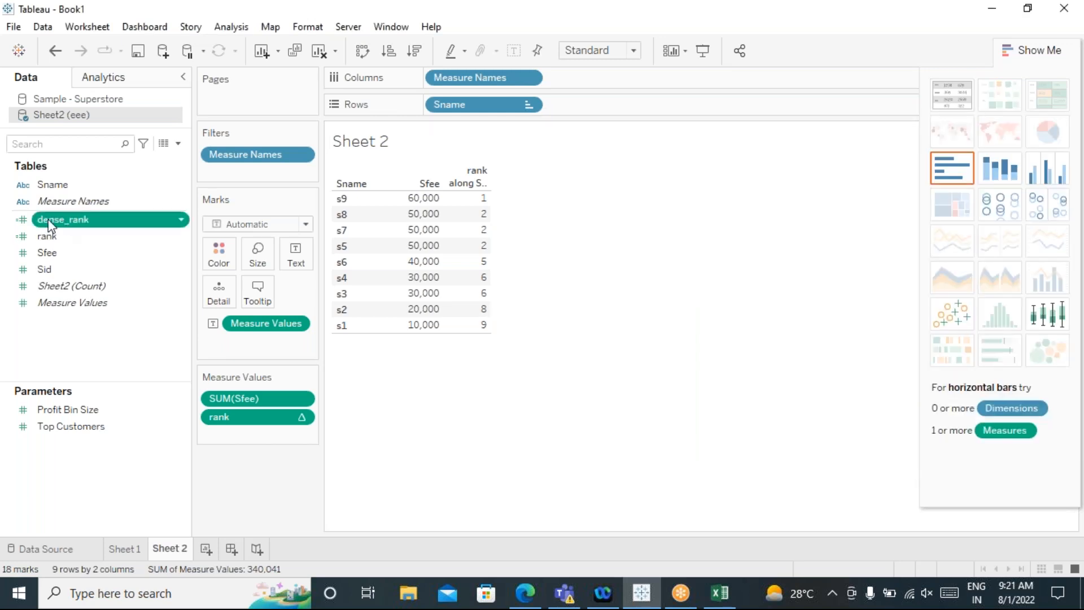
Step: Add dense_rank to the measure values below rank and compare the two rankings for each student
drag(59, 226, 222, 430)
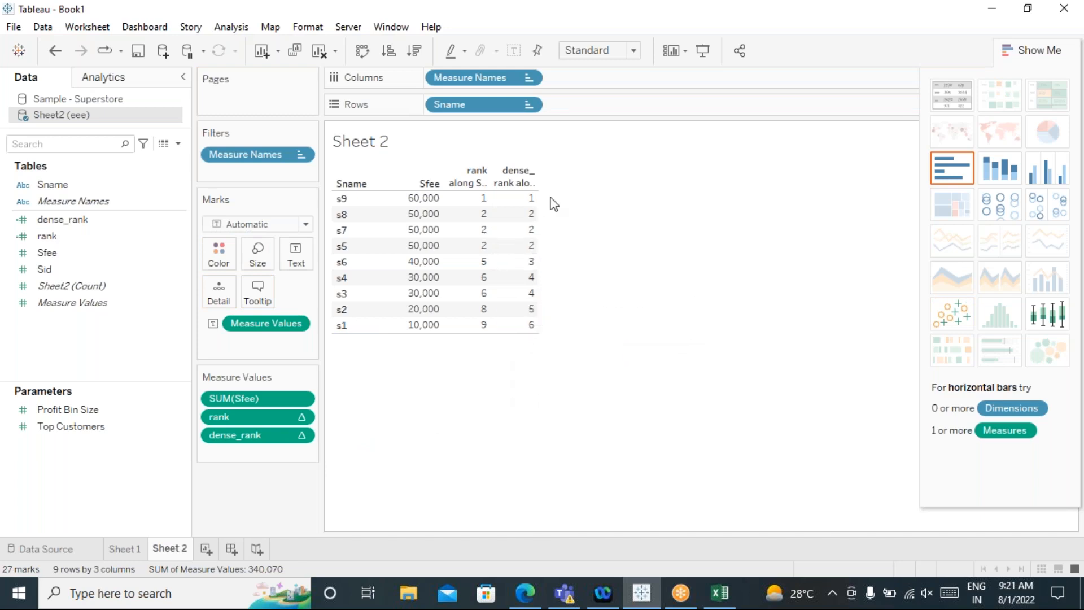
mouse_move(510, 204)
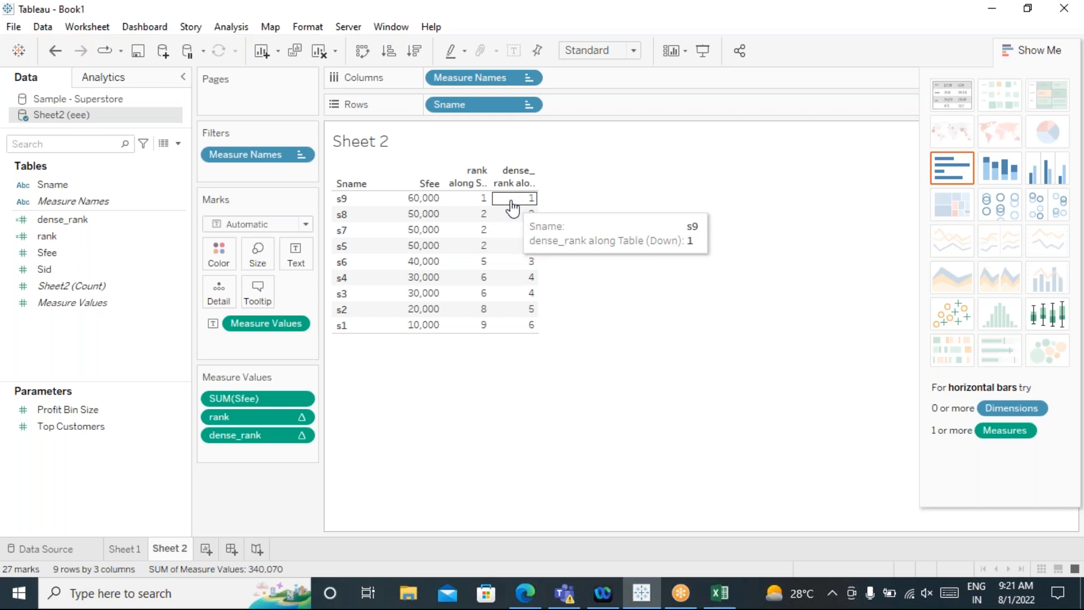
mouse_move(420, 203)
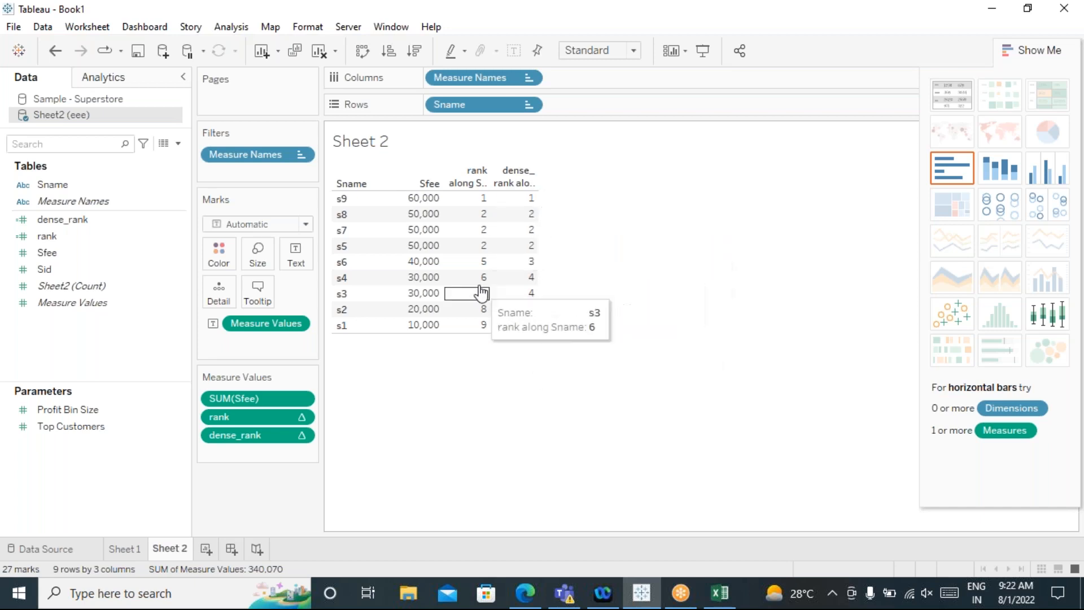
mouse_move(475, 246)
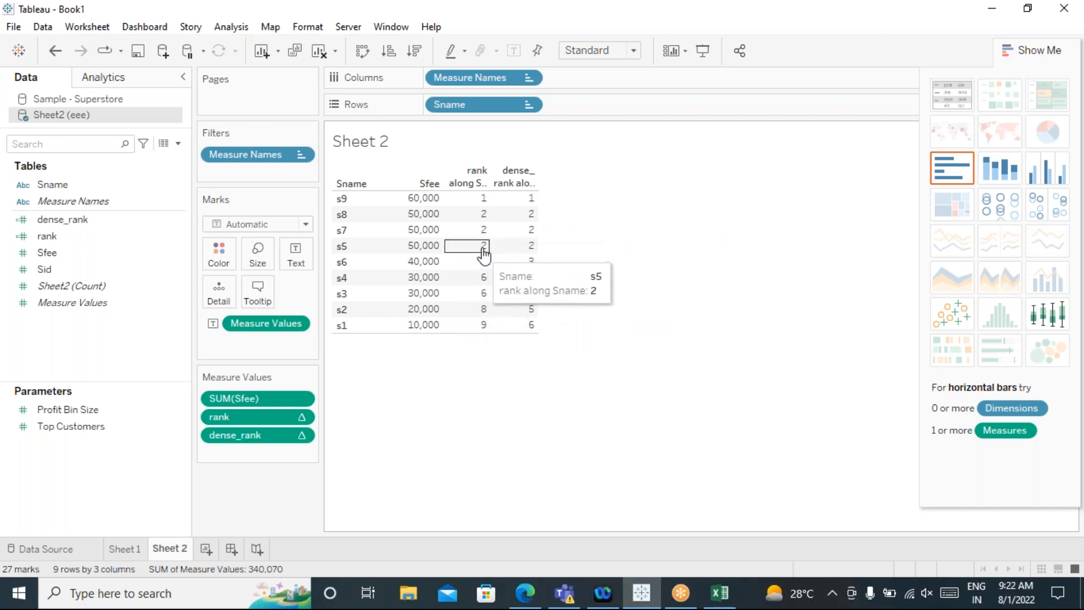
mouse_move(475, 268)
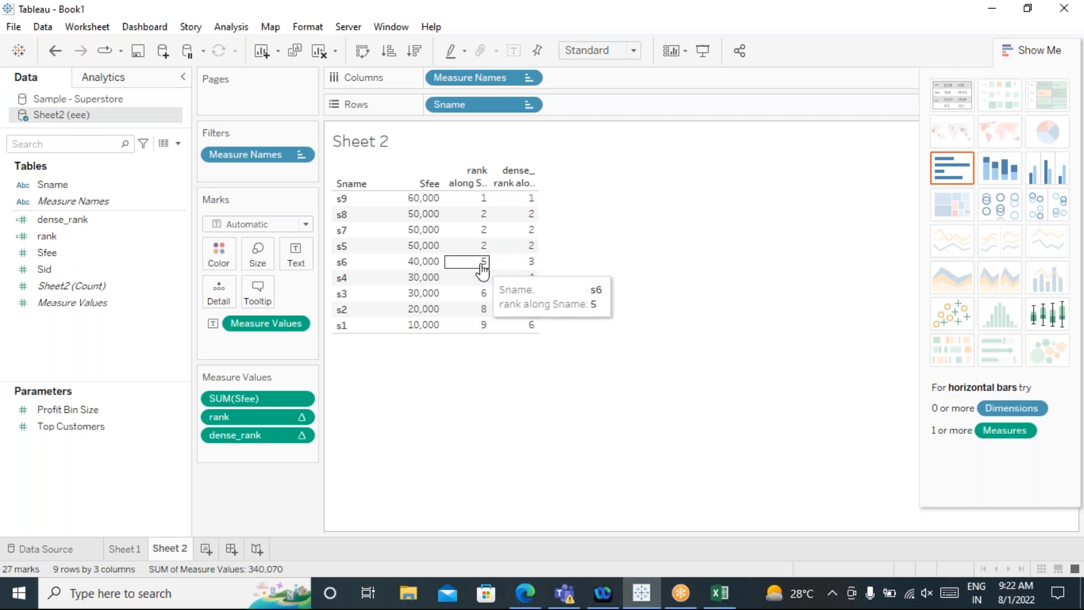
Step: Create a third calculated field named rank_u and begin its formula with the RANK_UNIQUE function wrapping SUM
mouse_move(519, 251)
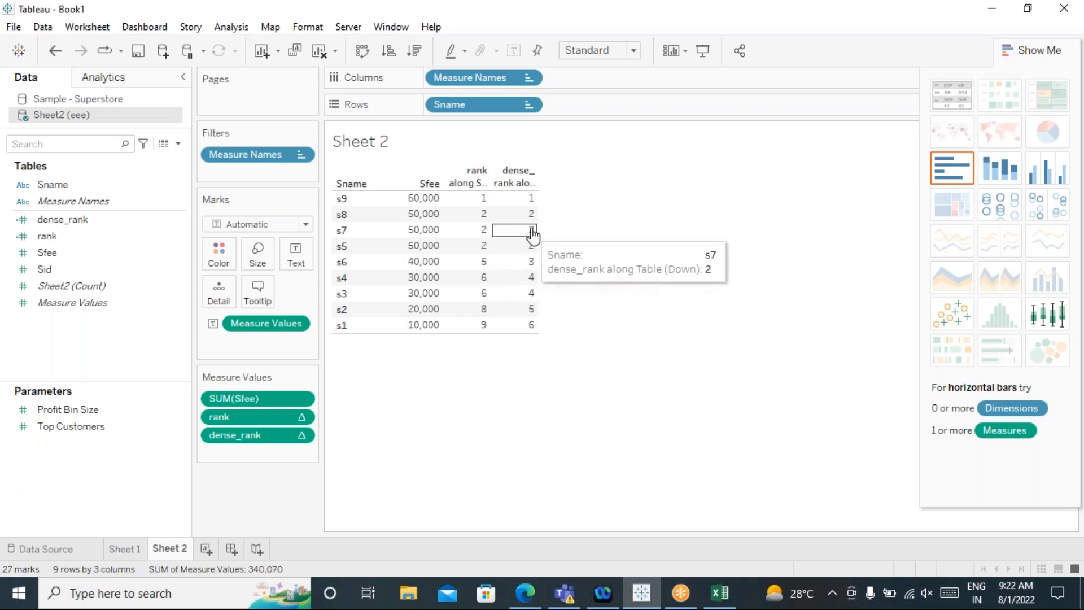
mouse_move(537, 222)
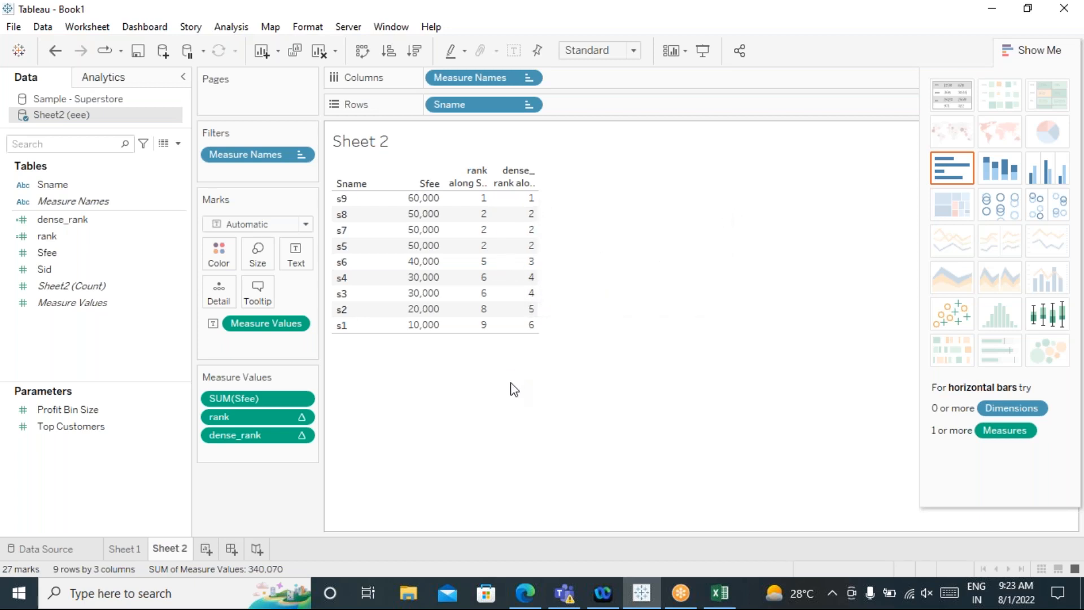
click(229, 28)
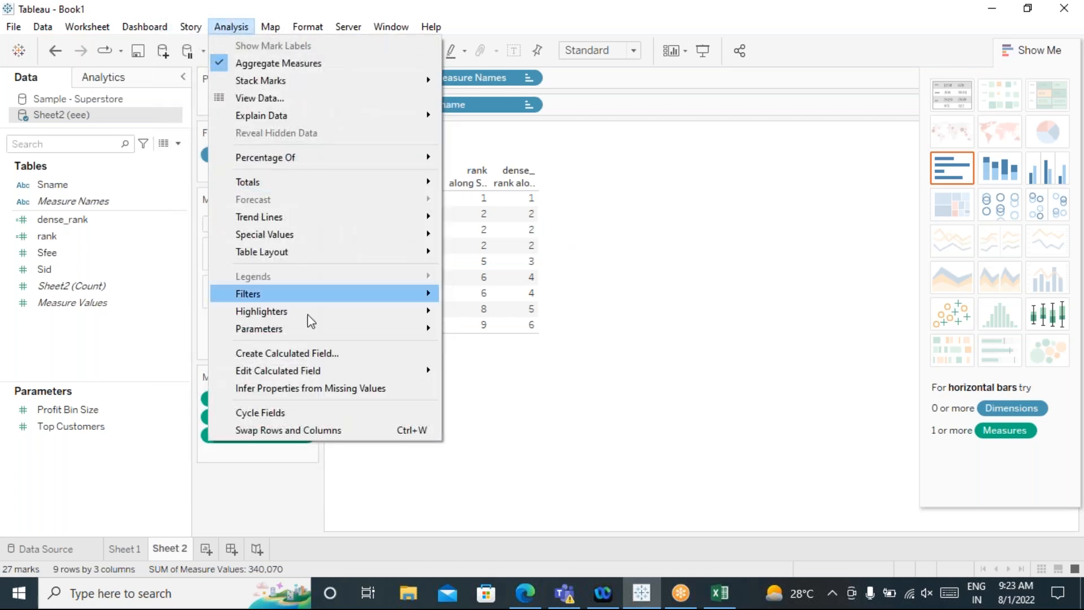
click(351, 355)
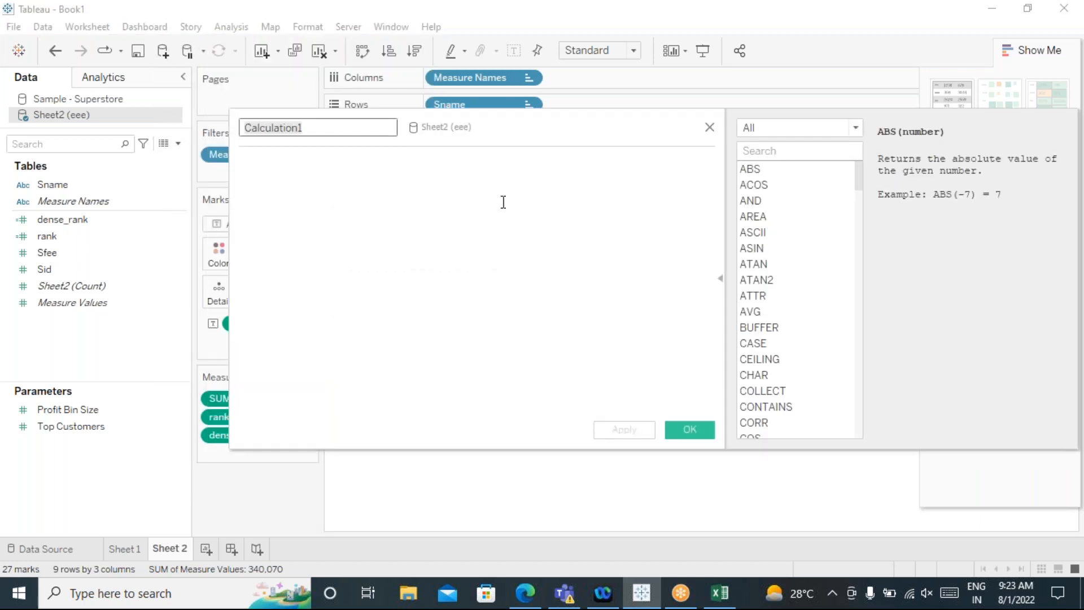
drag(580, 126, 875, 120)
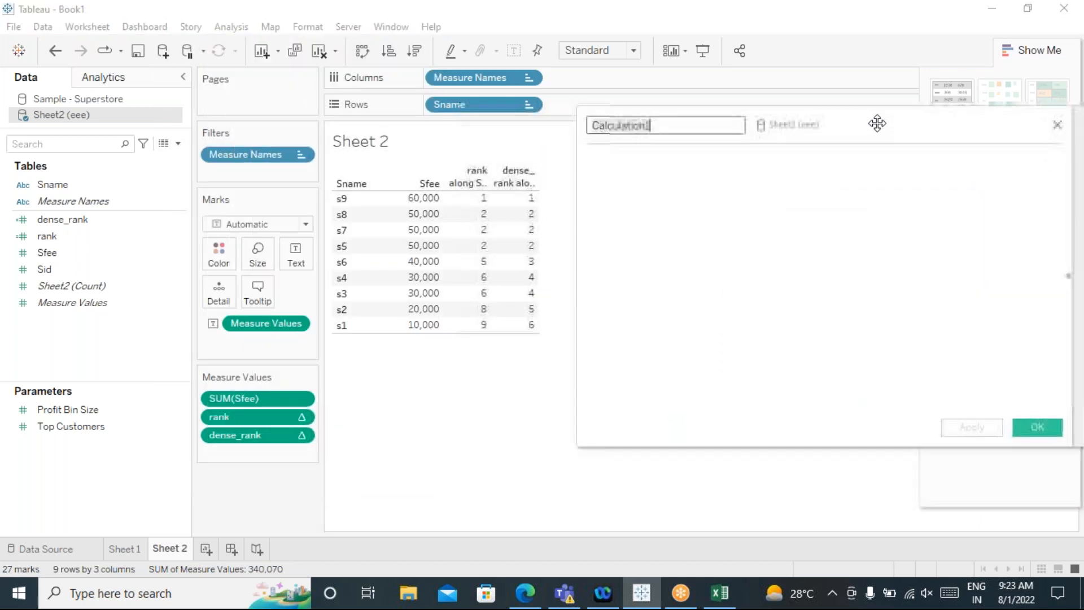
text(ra)
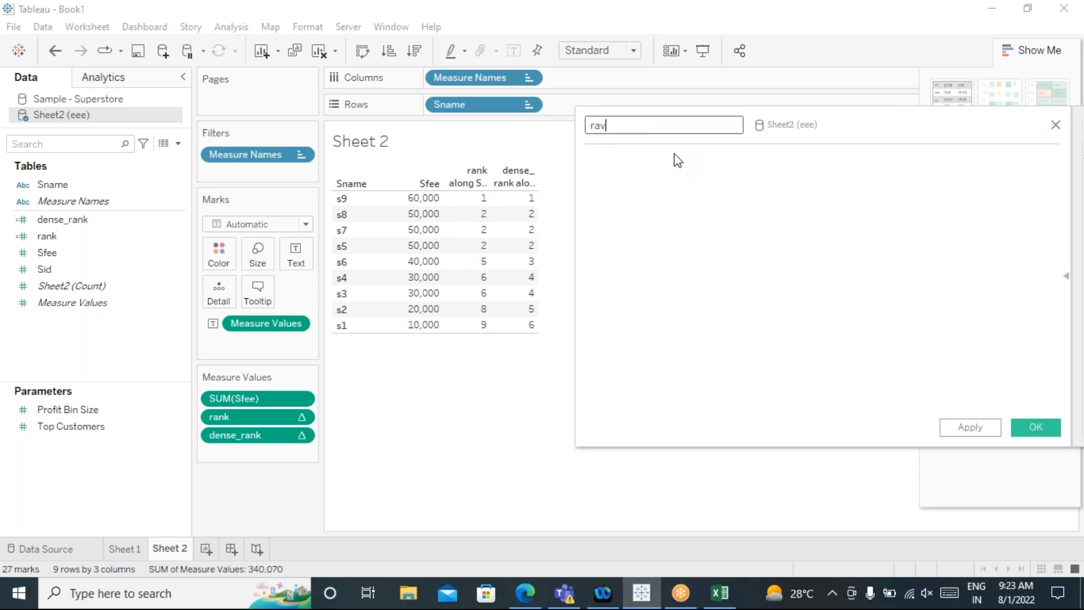
text(nk_u)
click(660, 206)
text(ra)
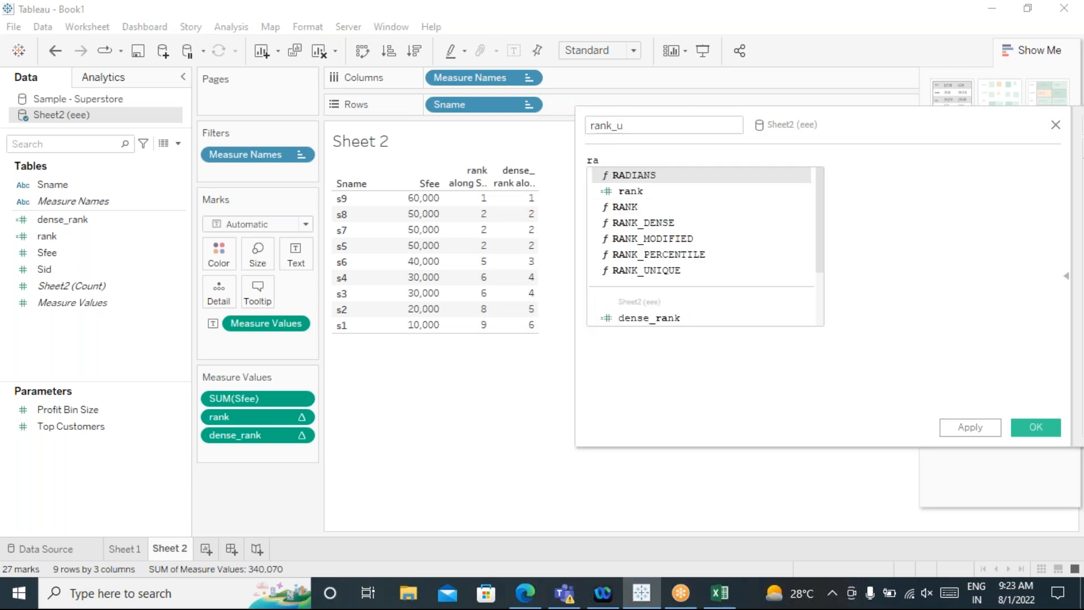
click(652, 272)
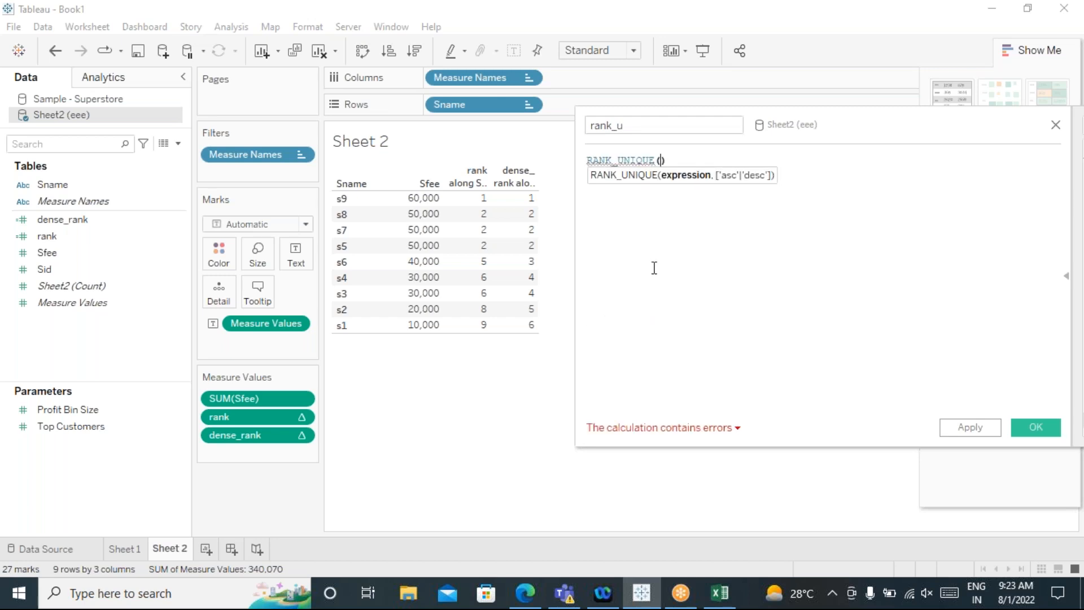
text(sum)
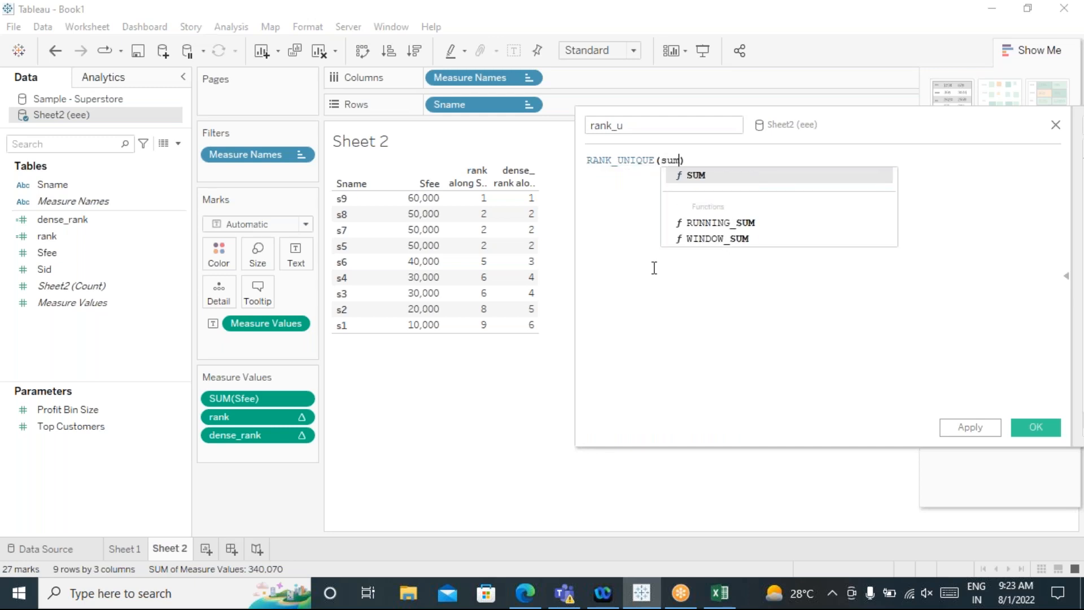
text((sal)
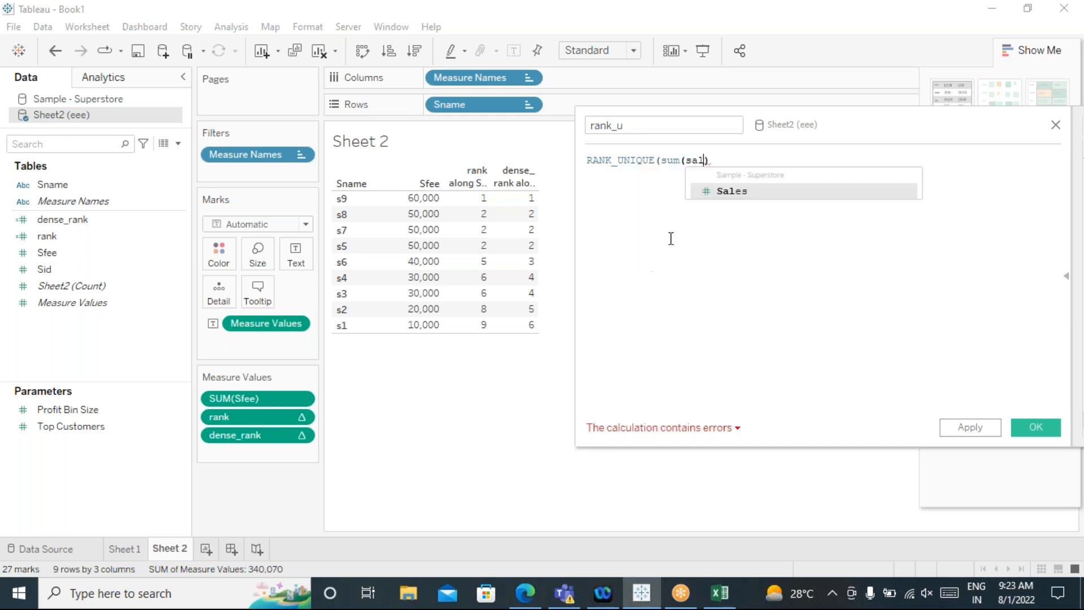
double_click(714, 191)
key(BackSpace)
key(BackSpace)
key(BackSpace)
key(BackSpace)
key(BackSpace)
key(BackSpace)
key(BackSpace)
key(BackSpace)
key(BackSpace)
key(BackSpace)
key(BackSpace)
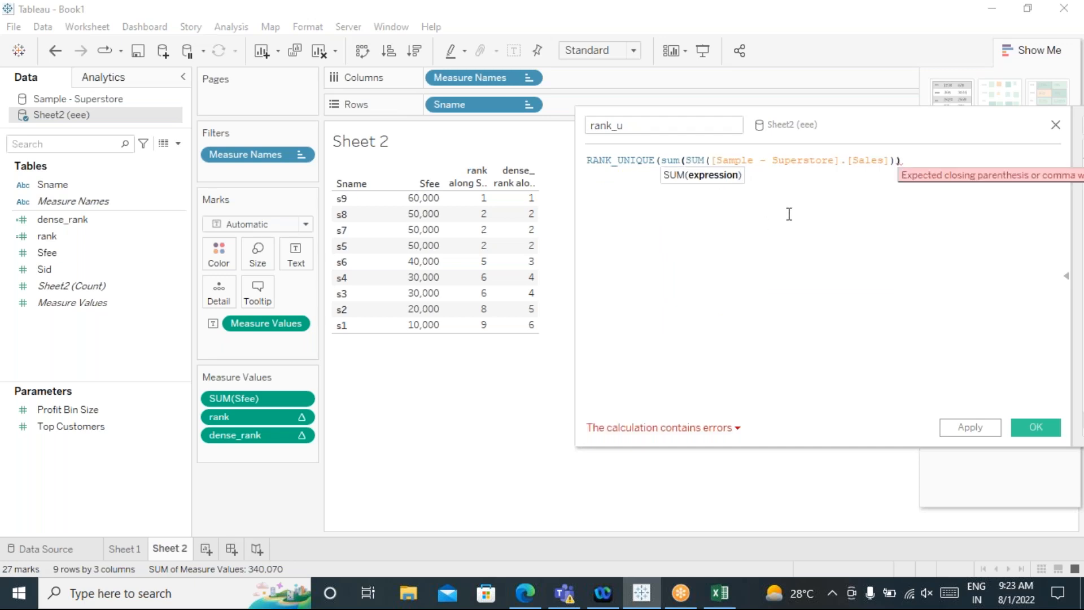
key(BackSpace)
key(BackSpace)
key(BackSpace)
key(BackSpace)
key(BackSpace)
key(BackSpace)
key(BackSpace)
key(BackSpace)
key(BackSpace)
key(BackSpace)
key(BackSpace)
key(BackSpace)
key(BackSpace)
key(BackSpace)
key(BackSpace)
key(BackSpace)
key(BackSpace)
key(BackSpace)
key(BackSpace)
key(BackSpace)
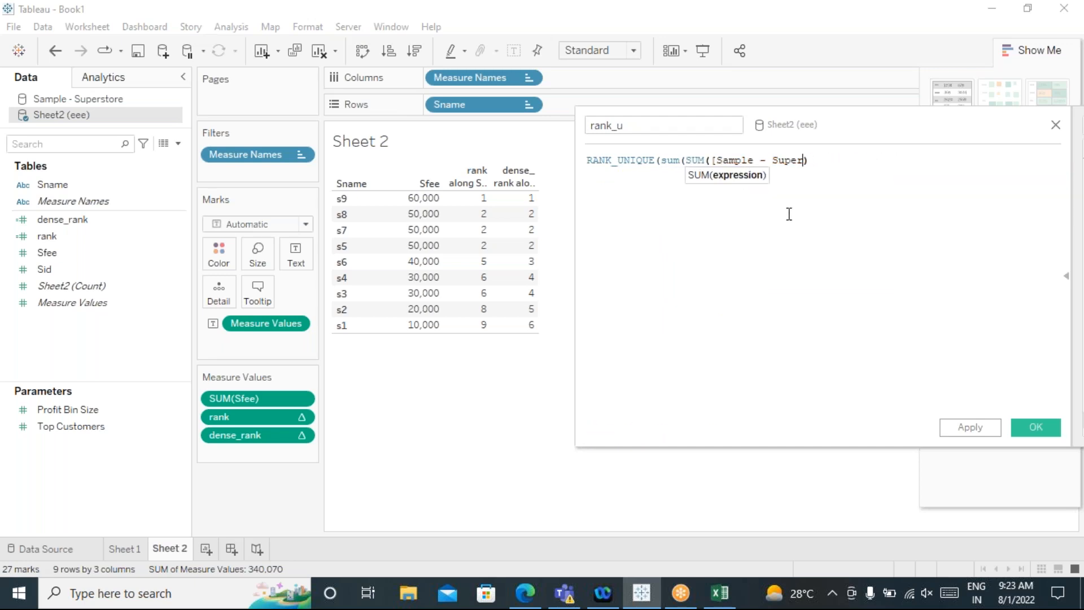
key(BackSpace)
key(BackSpace)
key(BackSpace)
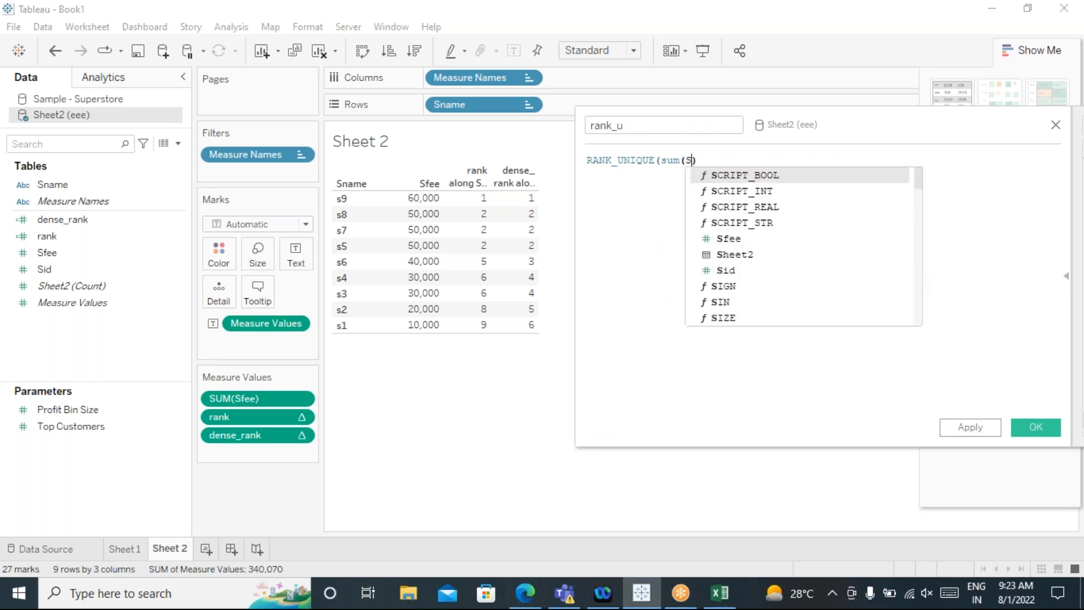
Step: Complete the rank_u formula as RANK_UNIQUE(sum([Sfee])) and save the field
text((sf)
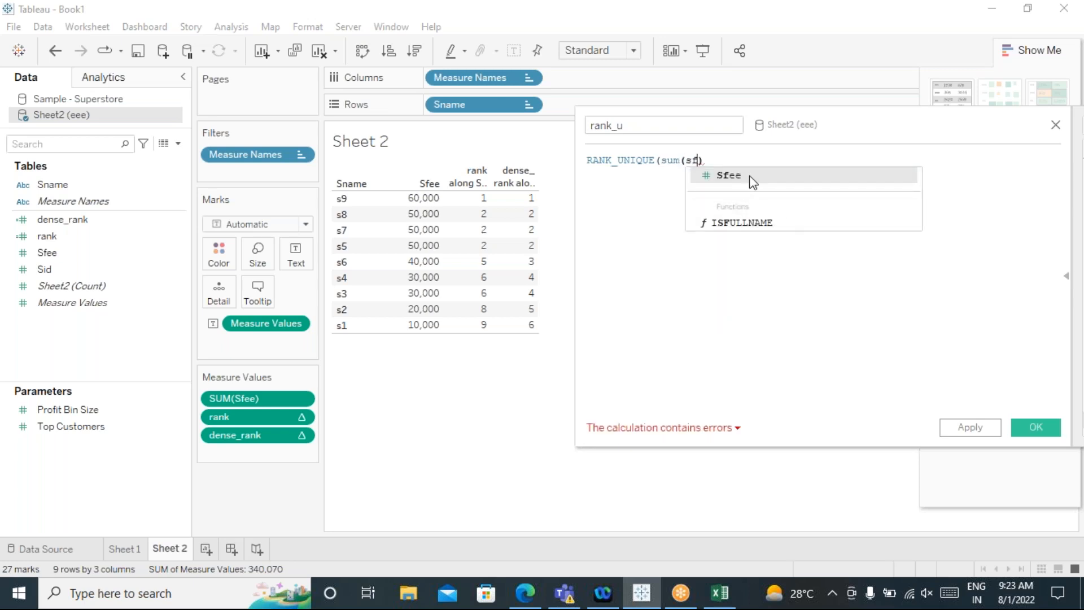
click(752, 178)
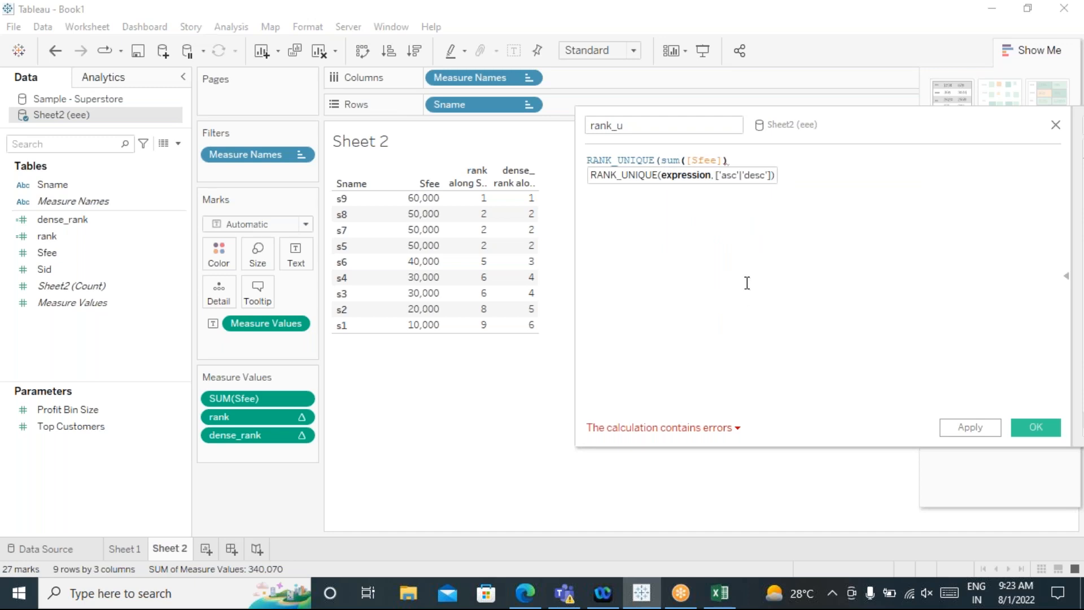
text())
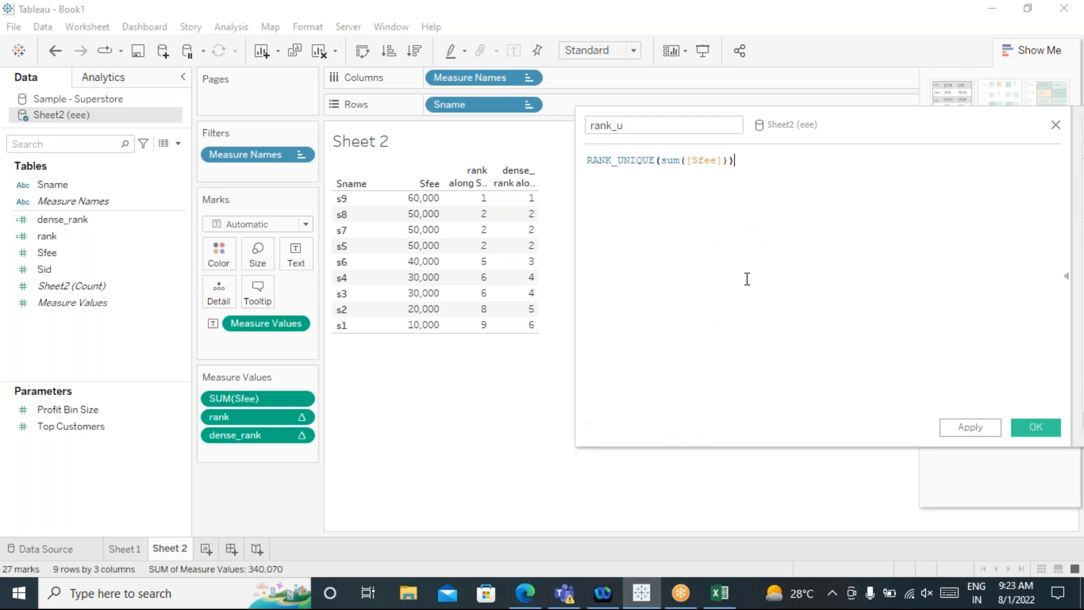
click(968, 427)
click(1035, 427)
Step: Add rank_u to the measure values below dense_rank and compare it with the other two rankings
drag(46, 253, 271, 454)
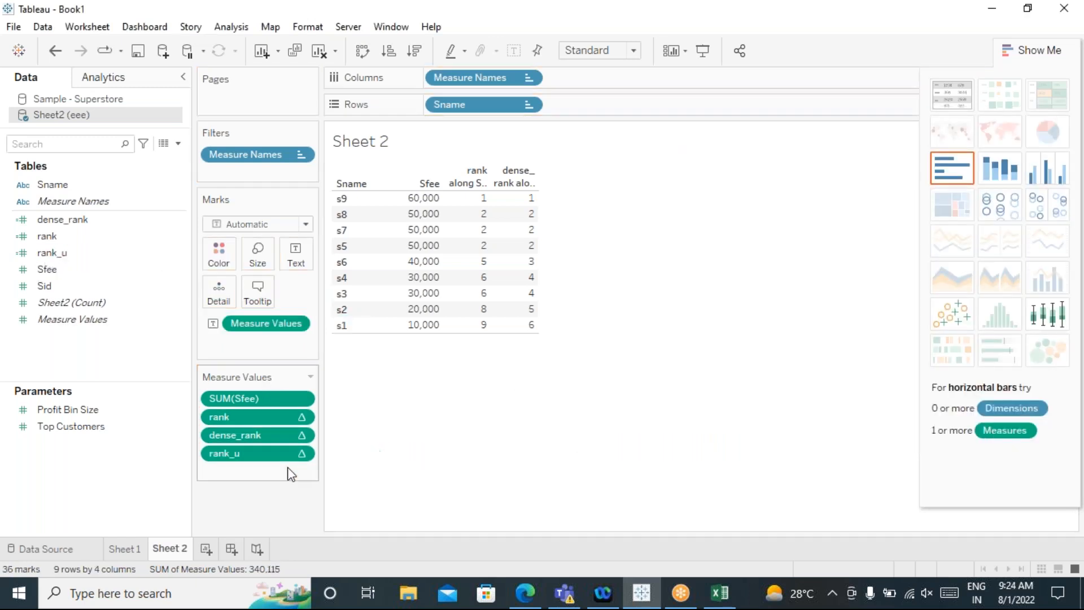
mouse_move(577, 205)
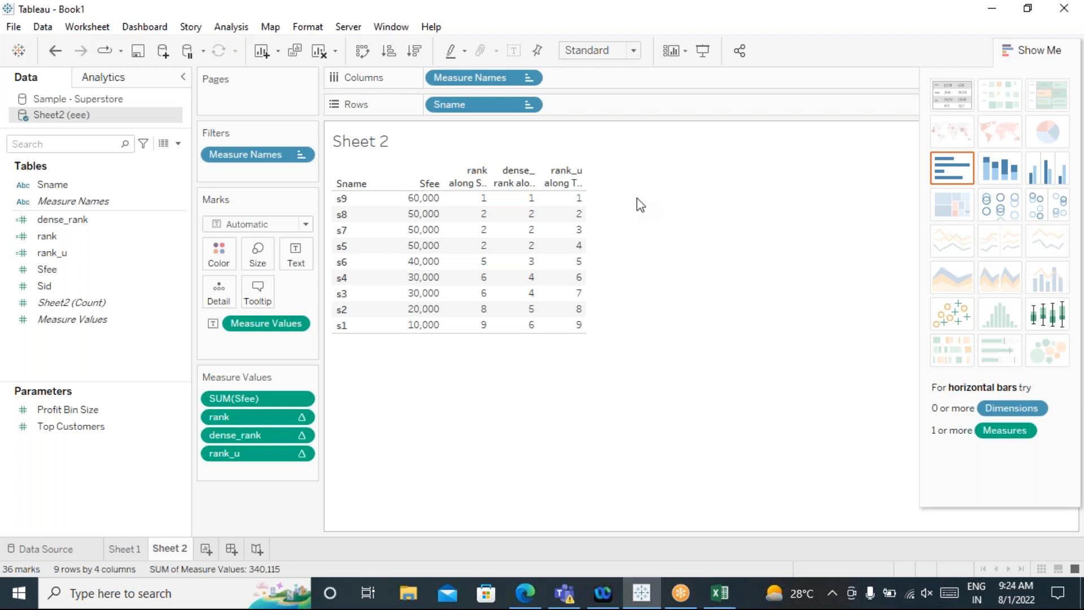
Step: Create a fourth calculated field named rank_modified and begin its formula with RANK_MODIFIED wrapping SUM
click(232, 26)
click(293, 354)
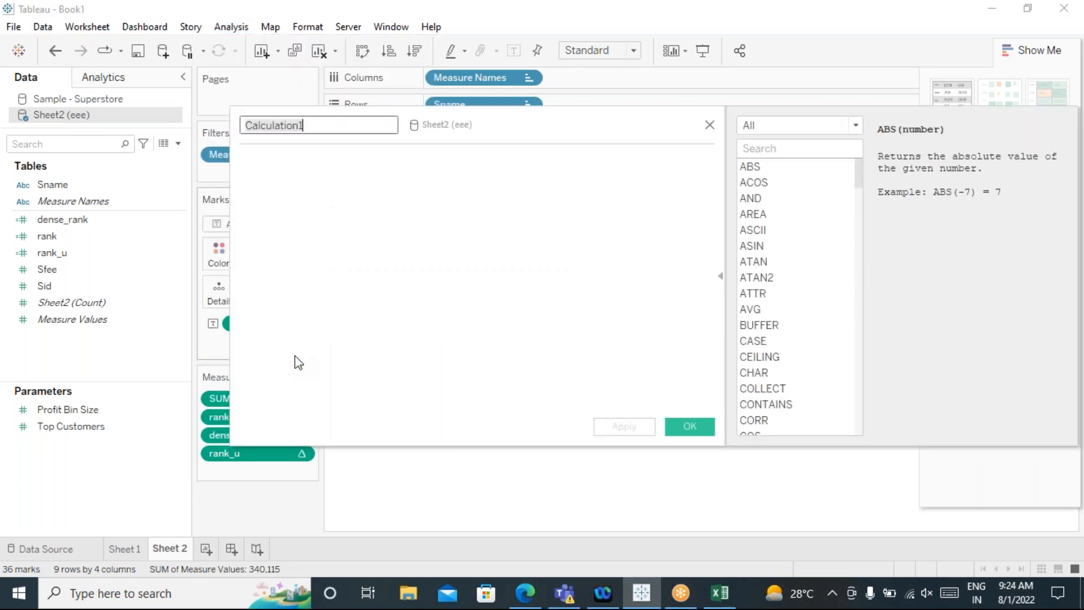
drag(477, 129, 905, 171)
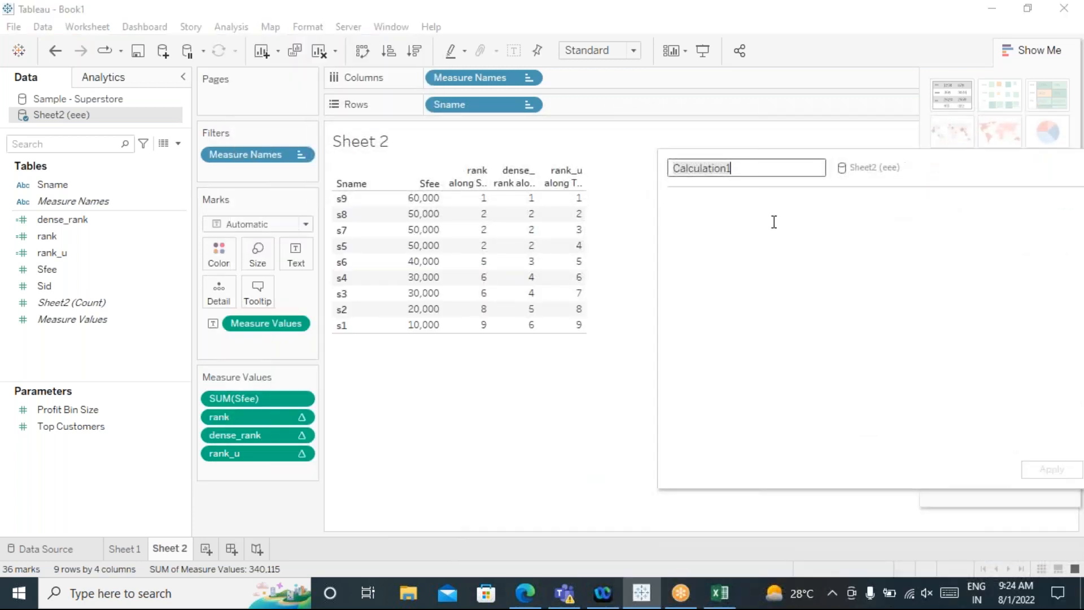
text(rank_modified)
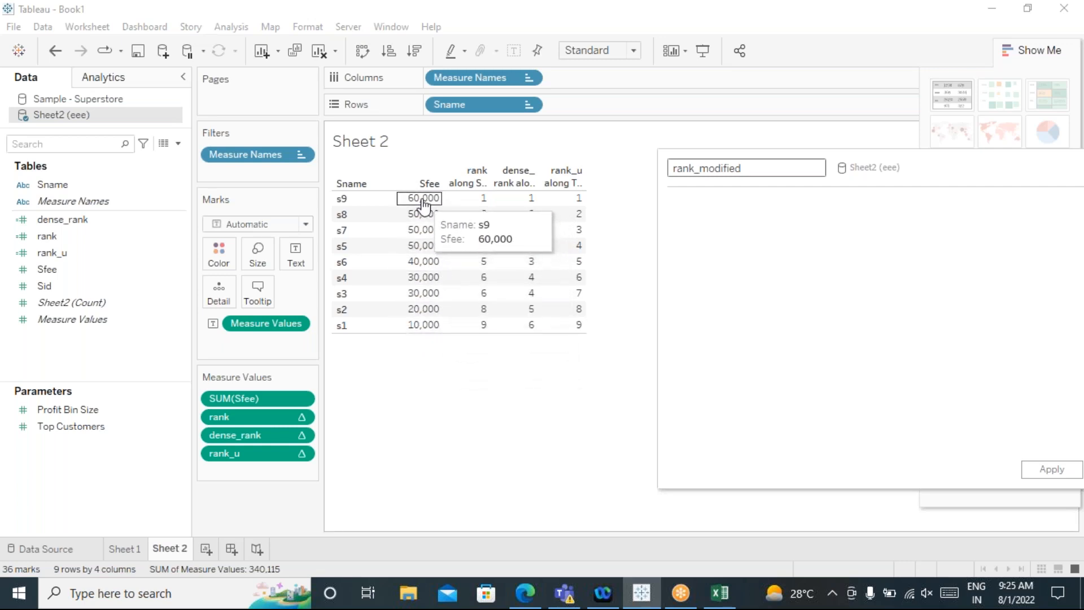
click(729, 225)
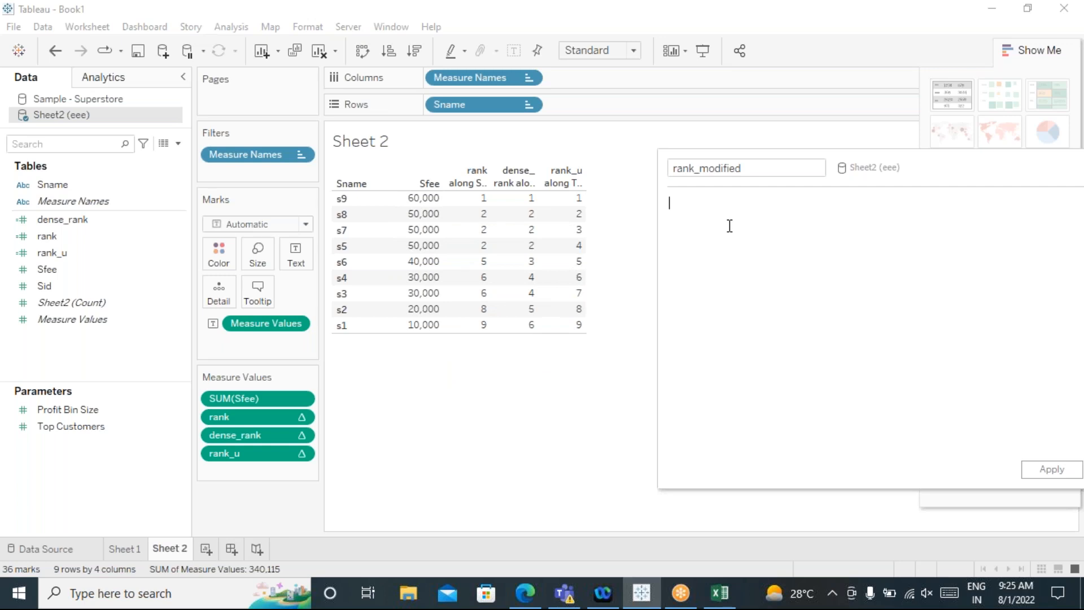
text(rank)
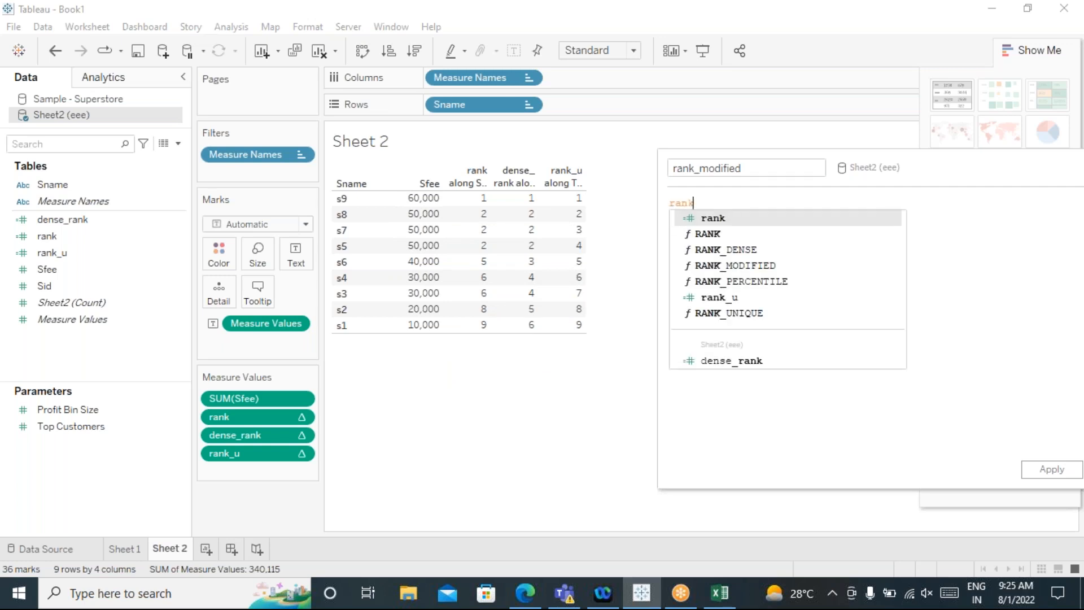
click(745, 265)
click(755, 202)
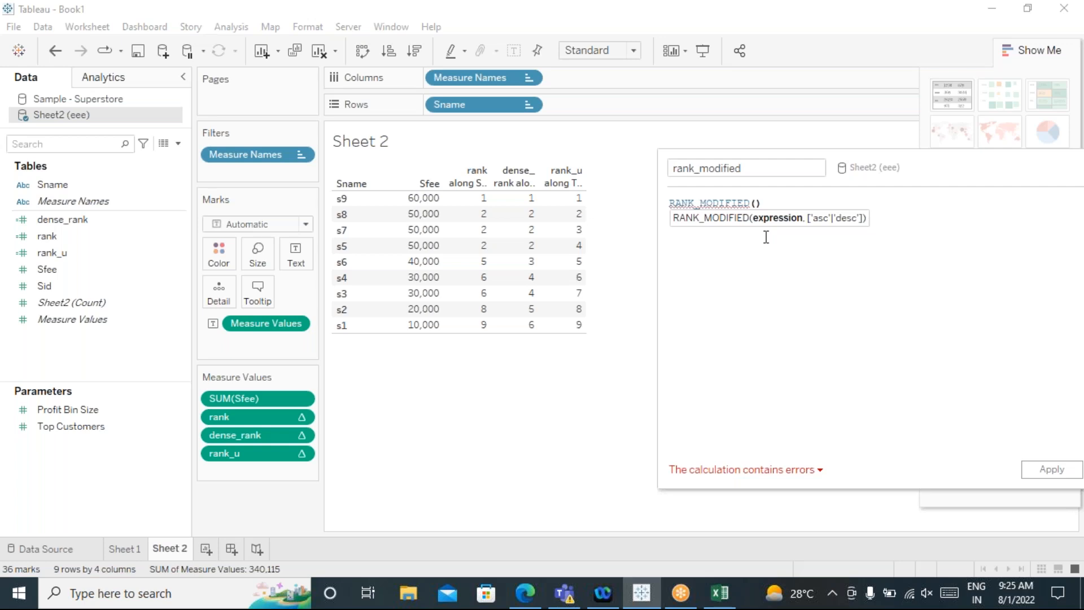
text(sum)
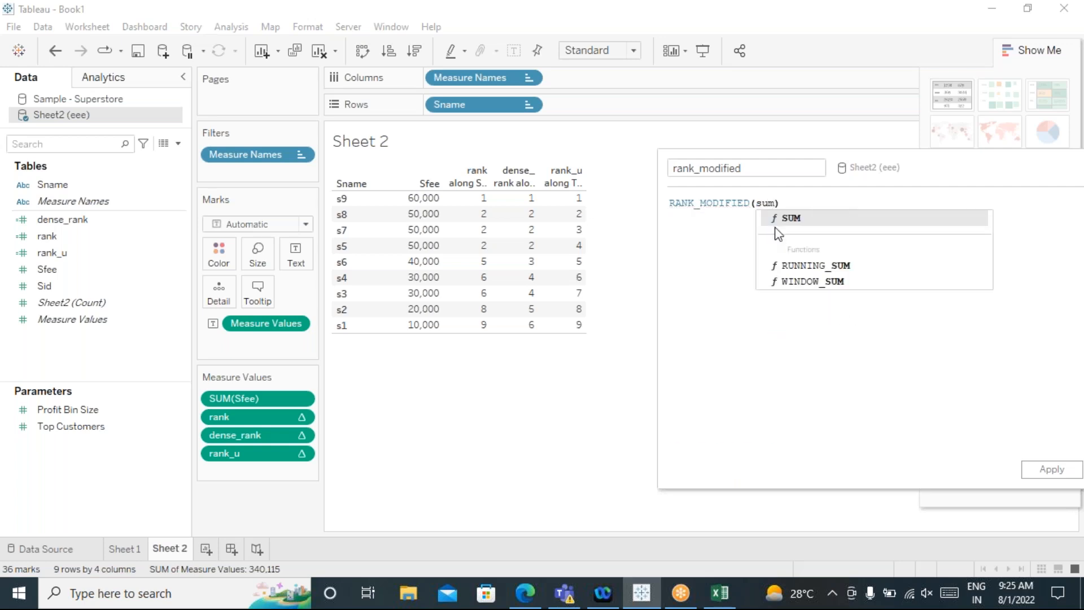
click(781, 221)
text(sa)
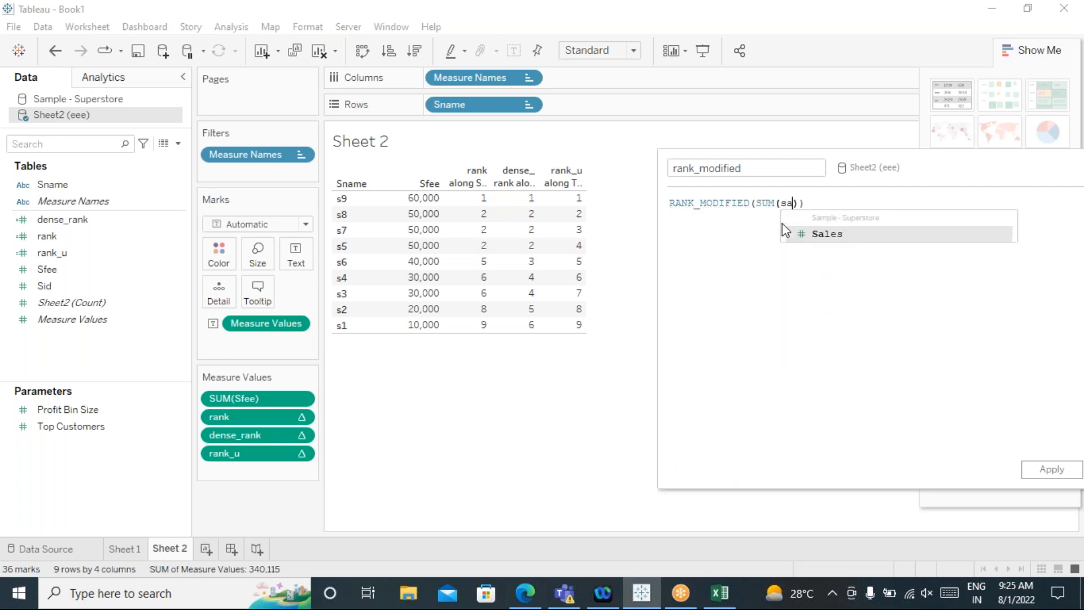
click(841, 234)
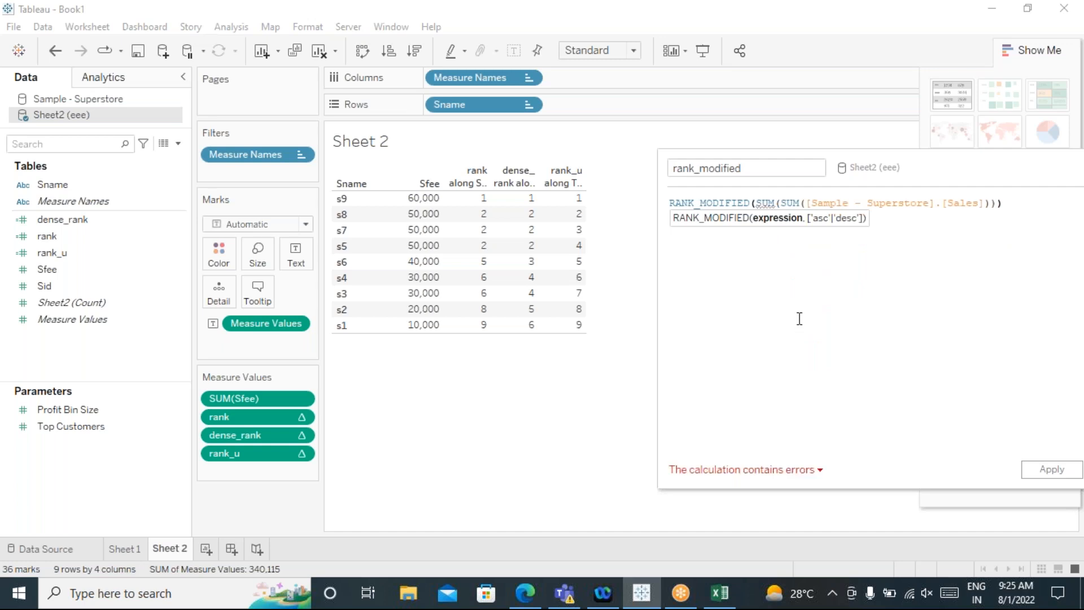
key(BackSpace)
key(BackSpace)
key(BackSpace)
key(BackSpace)
key(BackSpace)
key(BackSpace)
key(BackSpace)
key(BackSpace)
key(BackSpace)
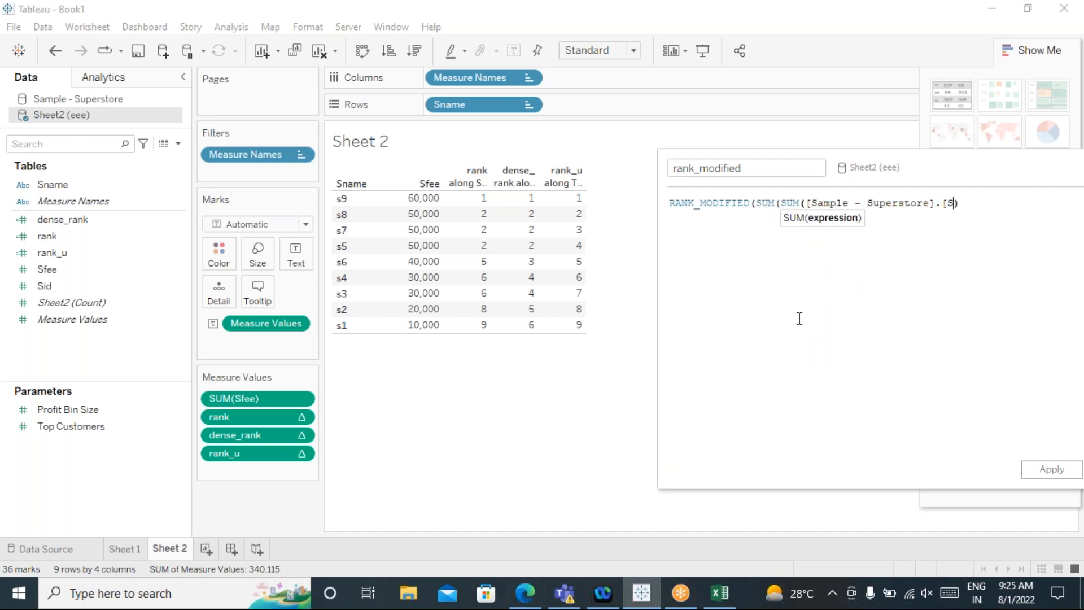
key(BackSpace)
key(BackSpace)
key(BackSpace)
key(BackSpace)
key(BackSpace)
key(BackSpace)
key(BackSpace)
key(BackSpace)
key(BackSpace)
key(BackSpace)
key(BackSpace)
key(BackSpace)
key(BackSpace)
key(BackSpace)
key(BackSpace)
key(BackSpace)
key(BackSpace)
key(BackSpace)
key(BackSpace)
key(BackSpace)
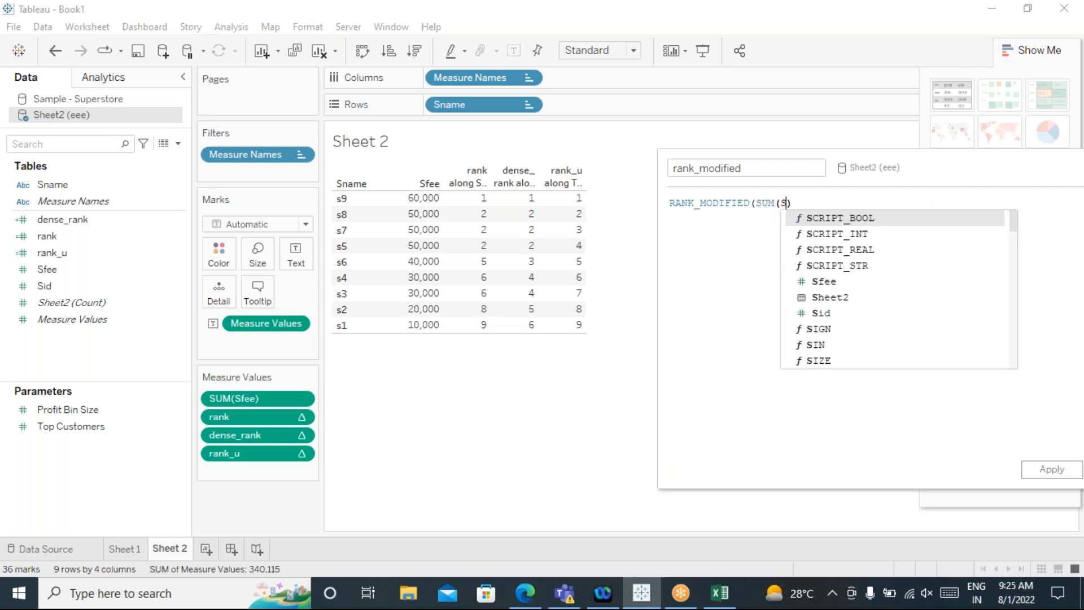
Step: Complete the rank_modified formula as RANK_MODIFIED(SUM([Sfee])) and save the field
text(UM()
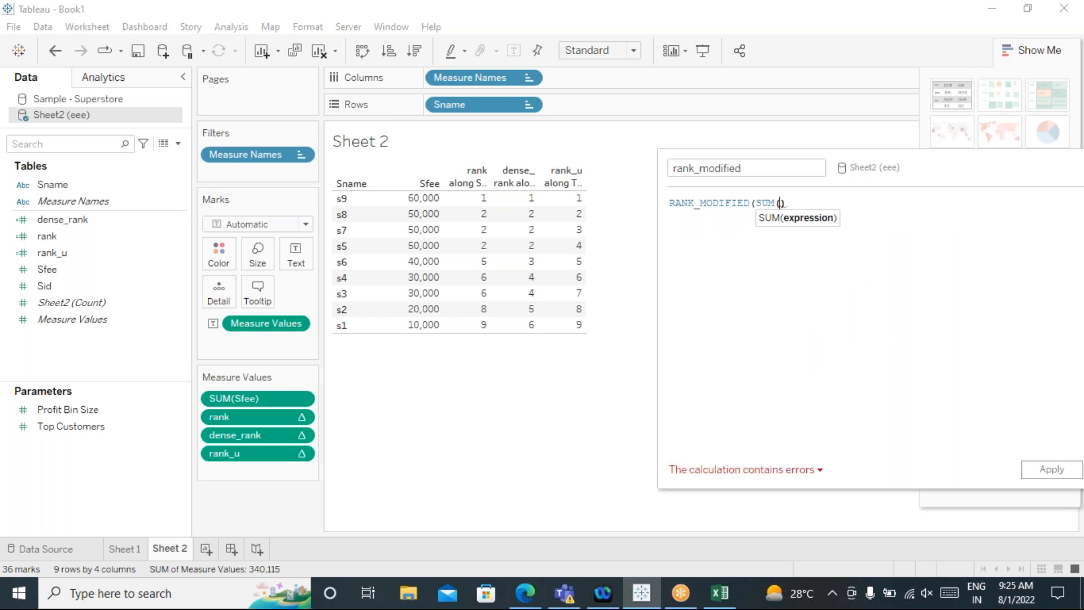
text(sf)
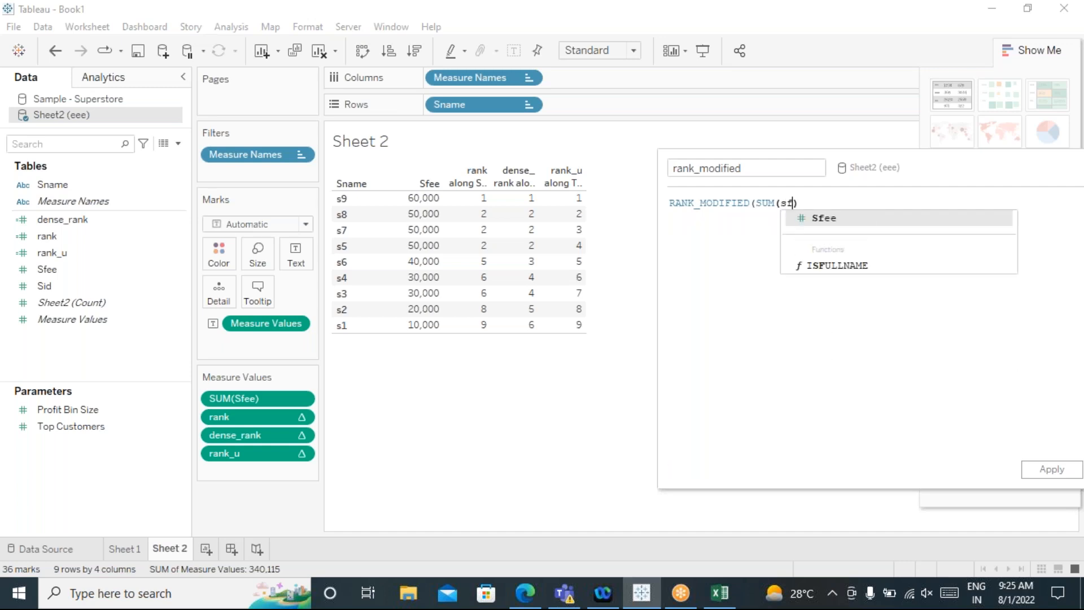
double_click(796, 224)
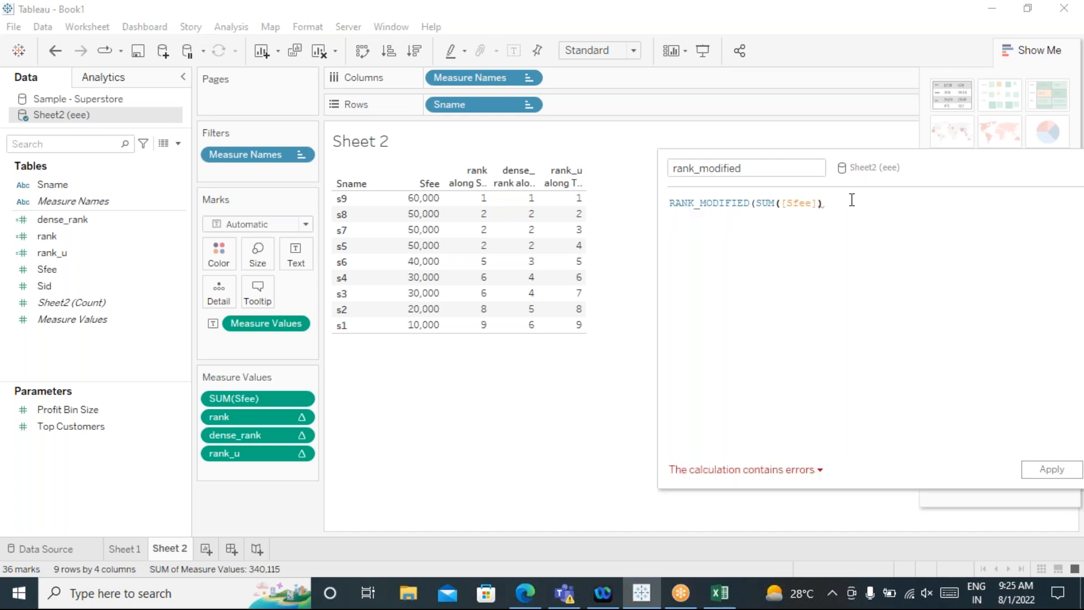
text())
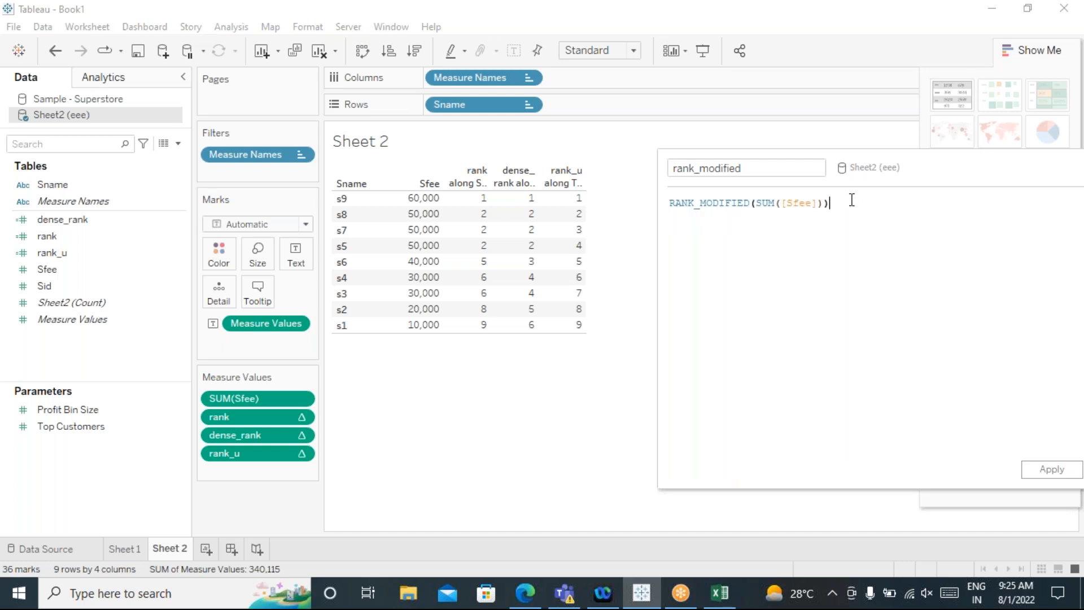
drag(915, 157, 755, 108)
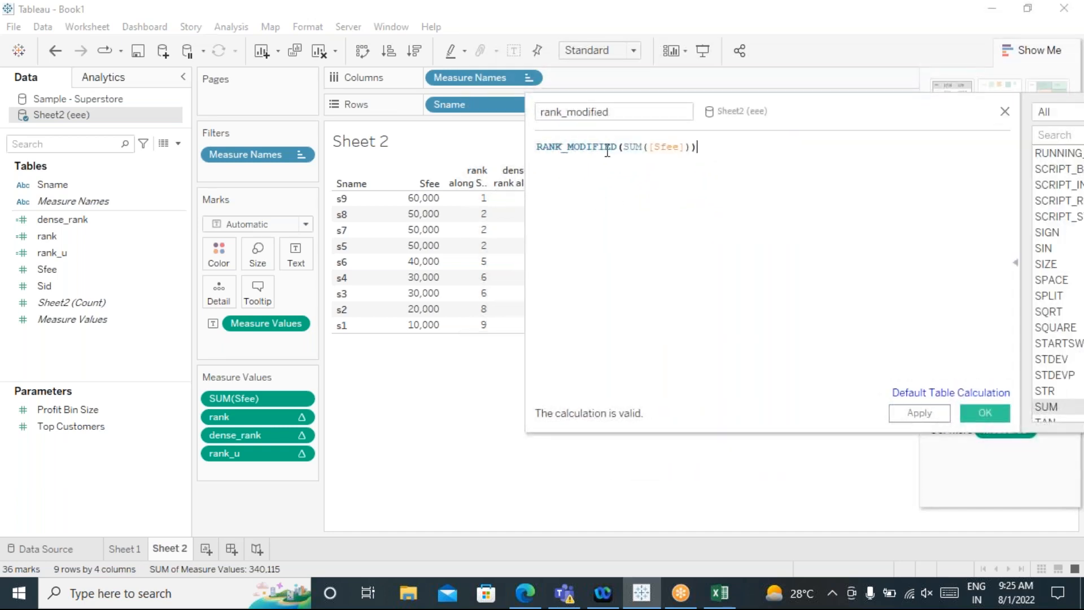
click(925, 416)
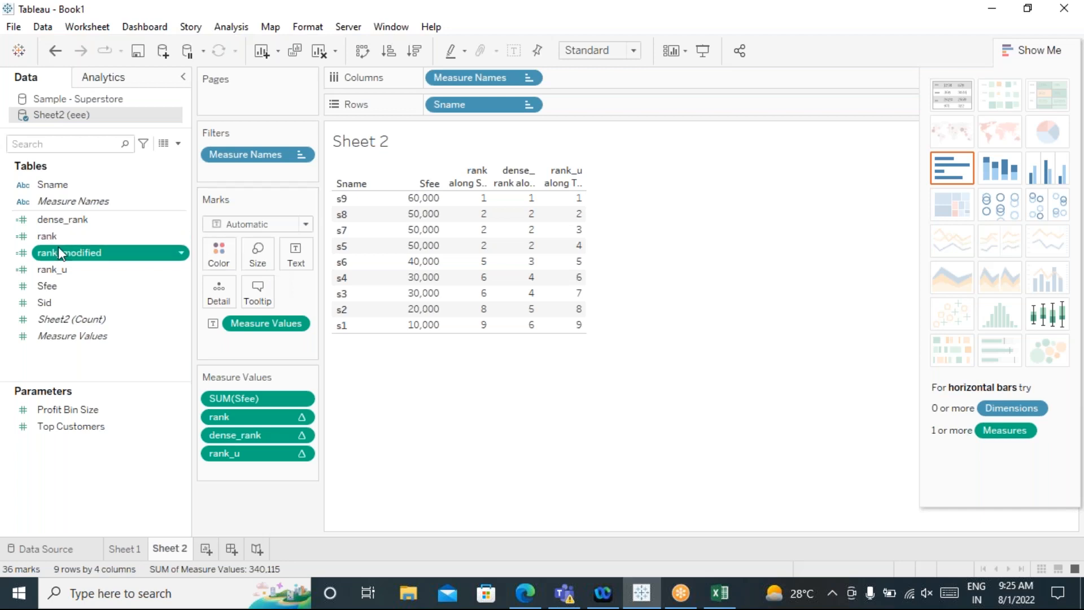
Step: Add rank_modified to the measure values below rank_u and compare it with the other rankings
drag(73, 256, 228, 469)
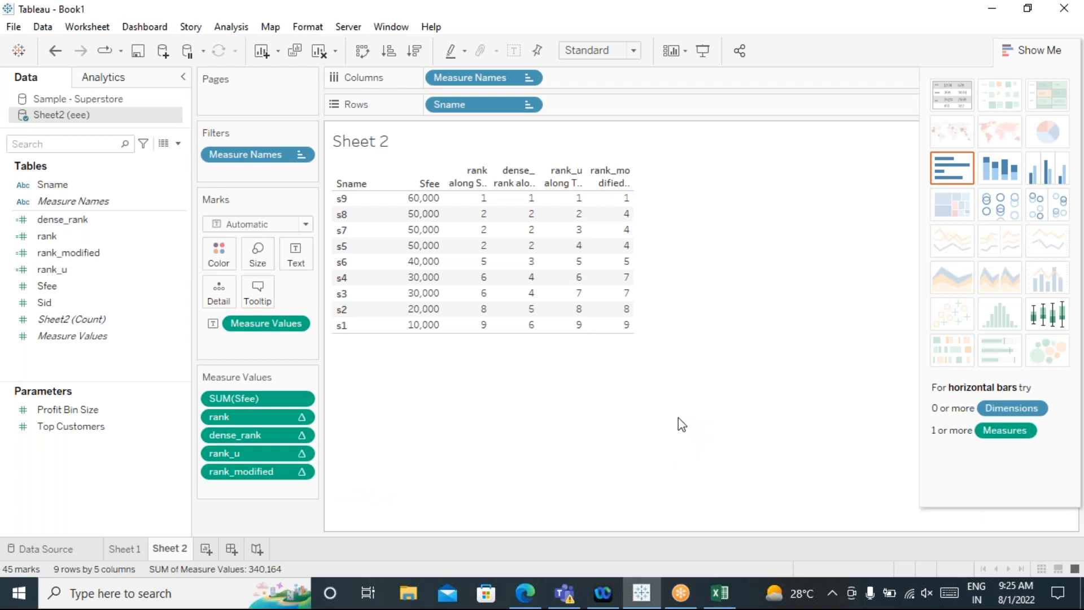
mouse_move(618, 216)
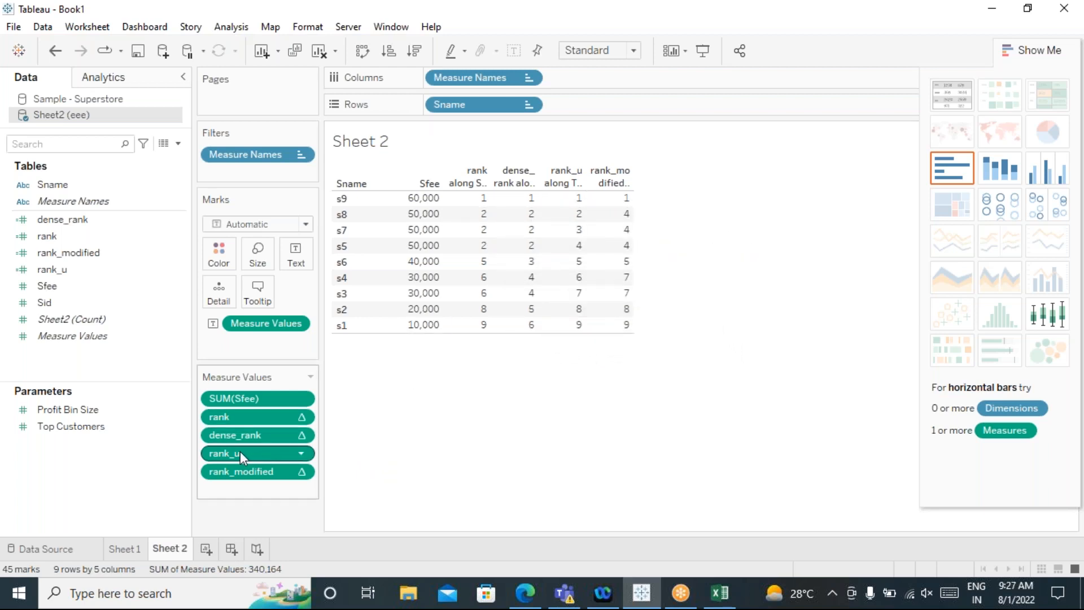
Step: Move rank next to rank_modified and remove dense_rank and rank_u from the measure values to compare the remaining two
drag(235, 410, 230, 460)
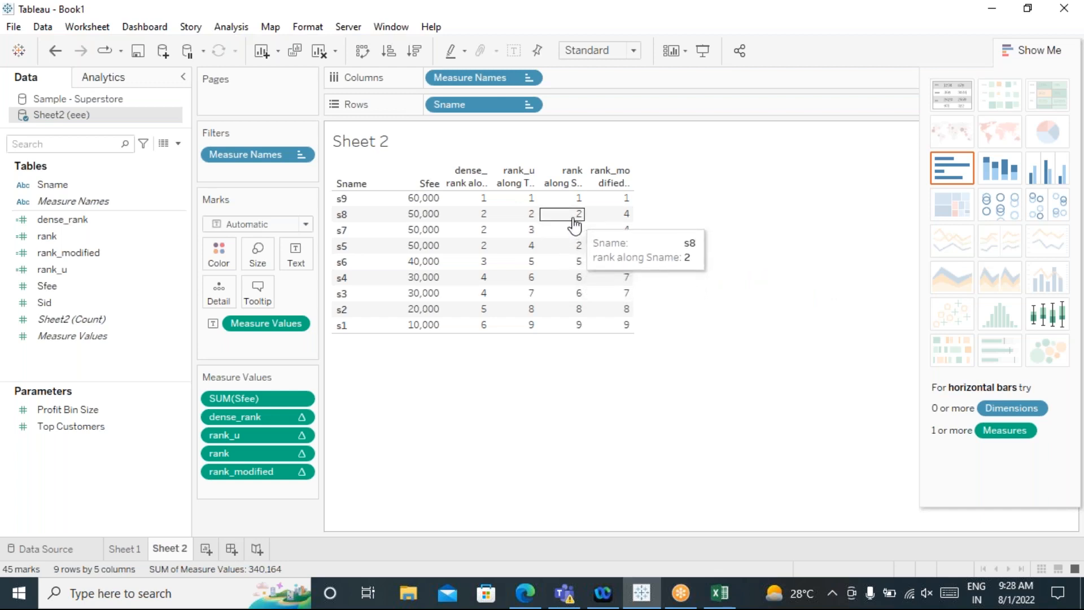
drag(236, 416, 501, 454)
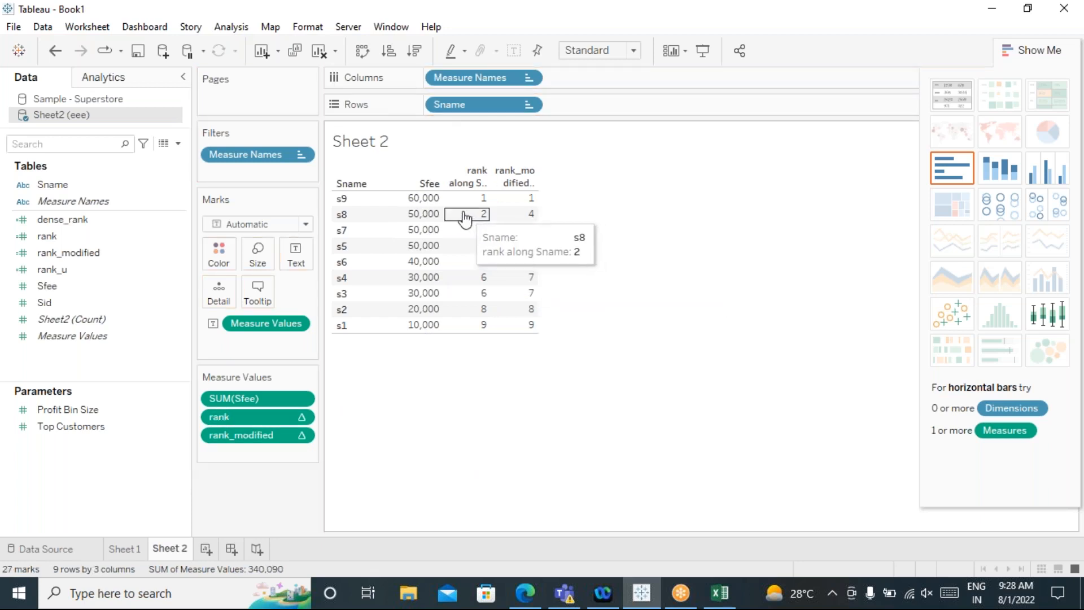
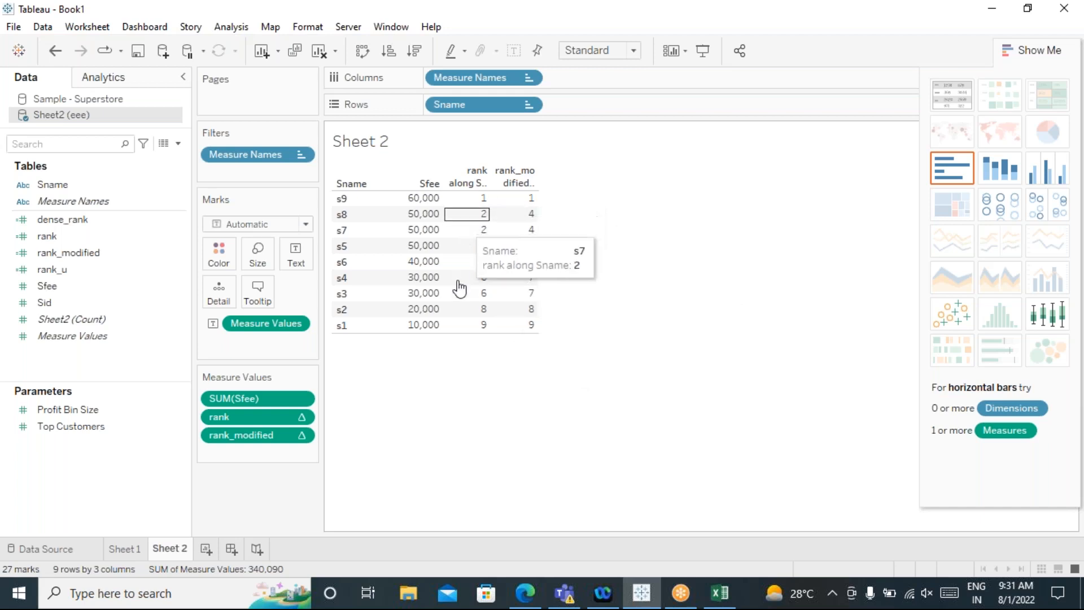
Step: Put dense_rank and rank_u back into the measure values and move rank_modified to the end of the list
drag(62, 220, 225, 451)
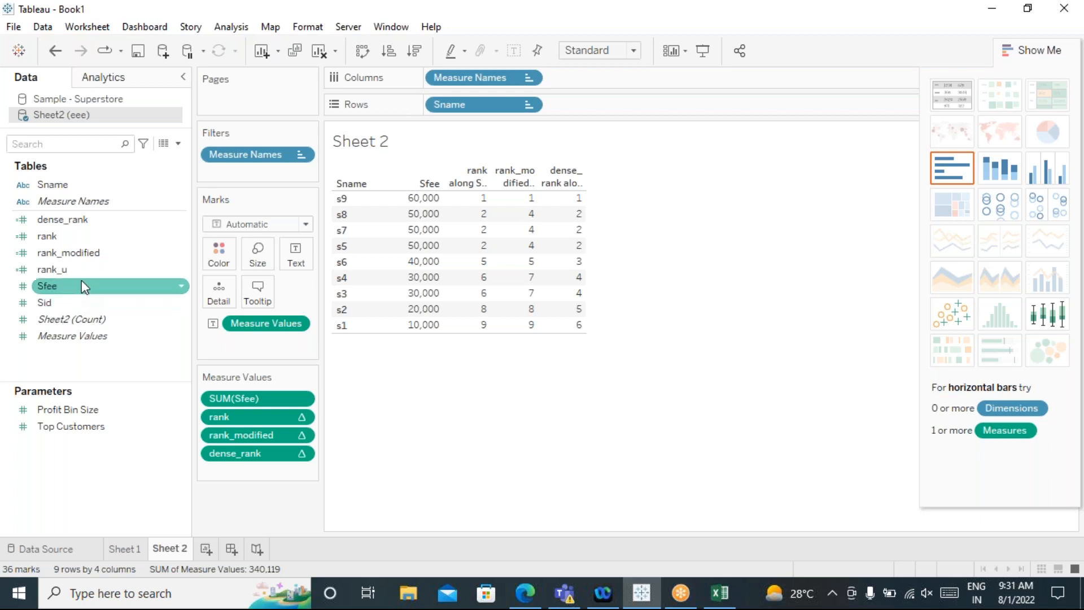
click(54, 271)
drag(52, 271, 221, 472)
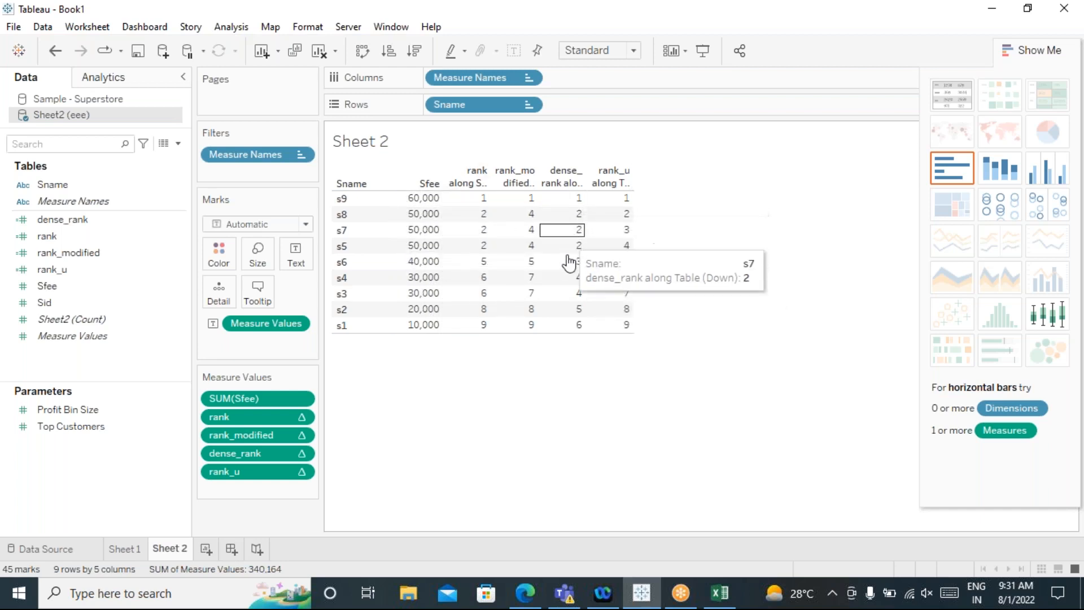
drag(242, 437, 267, 492)
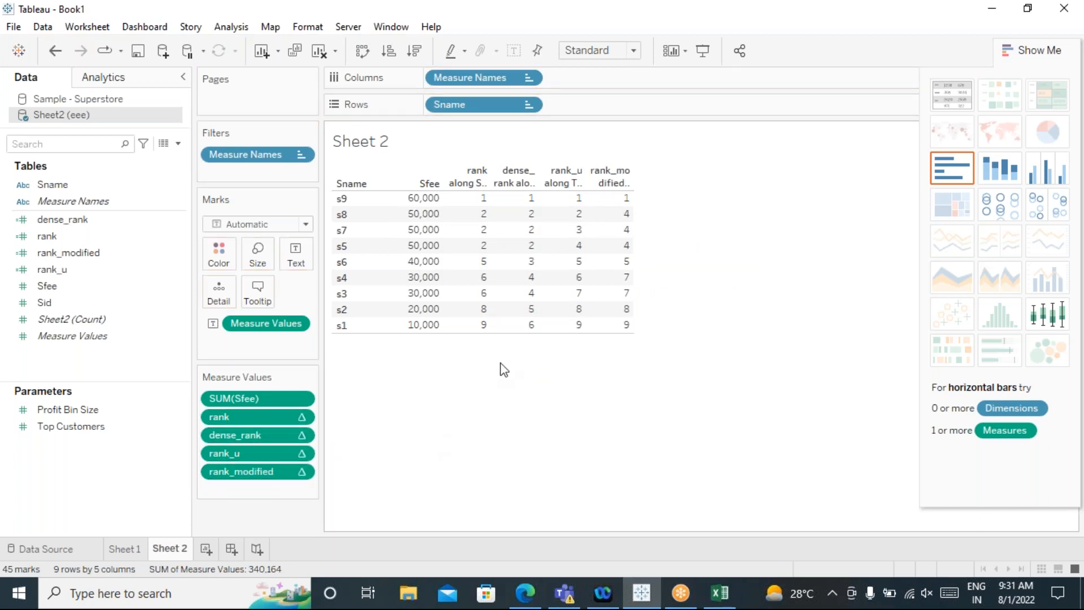
mouse_move(500, 250)
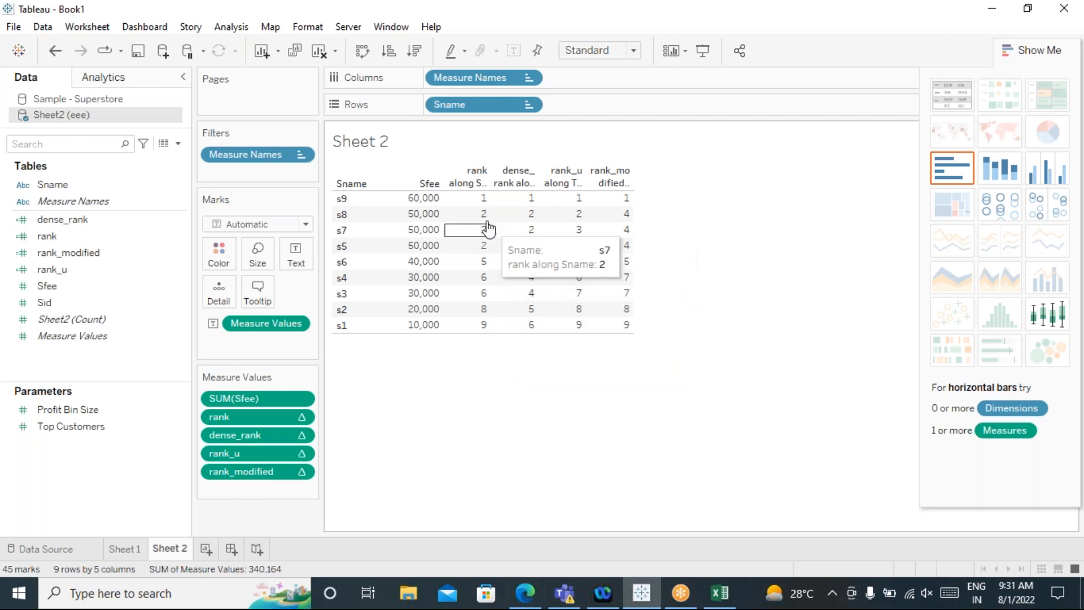
mouse_move(479, 221)
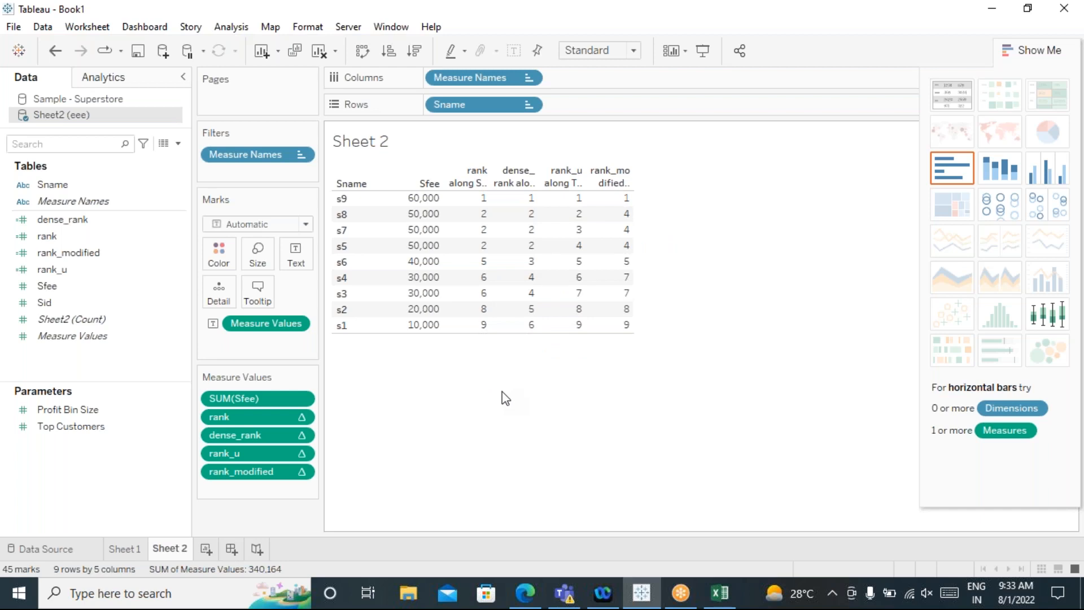
Step: Start a new calculated field, filter the function list to Table Calculation and read the RANK_PERCENTILE description in the widened editor
click(231, 27)
click(305, 353)
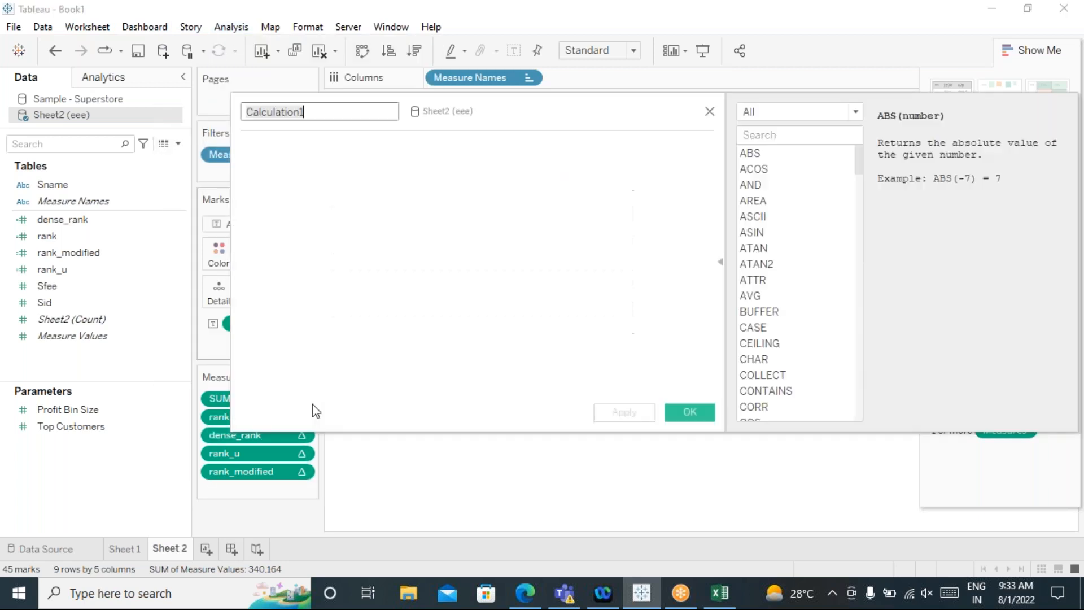
click(855, 112)
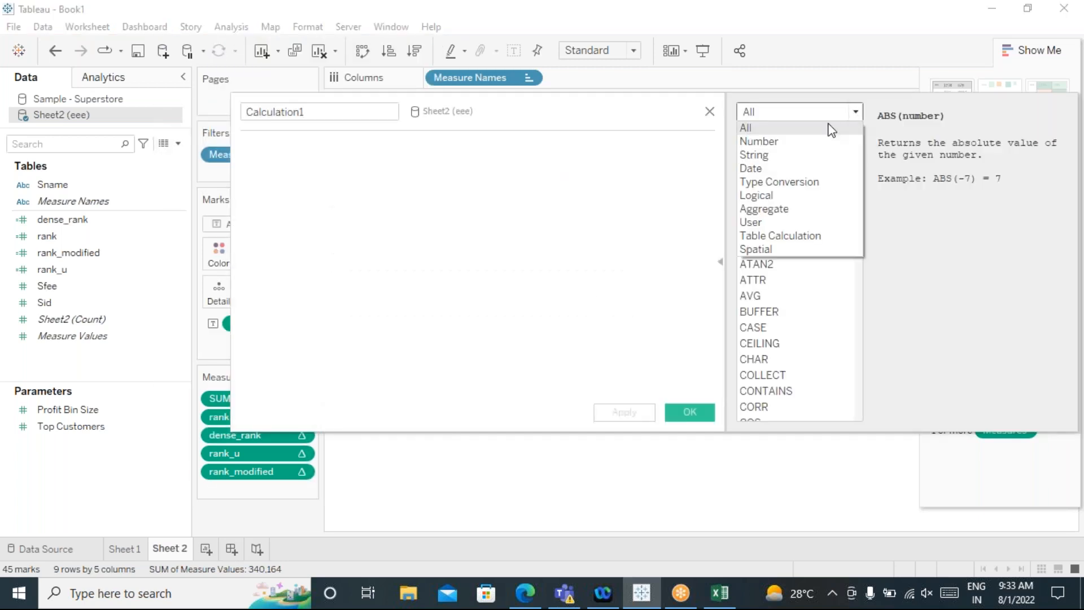
click(766, 236)
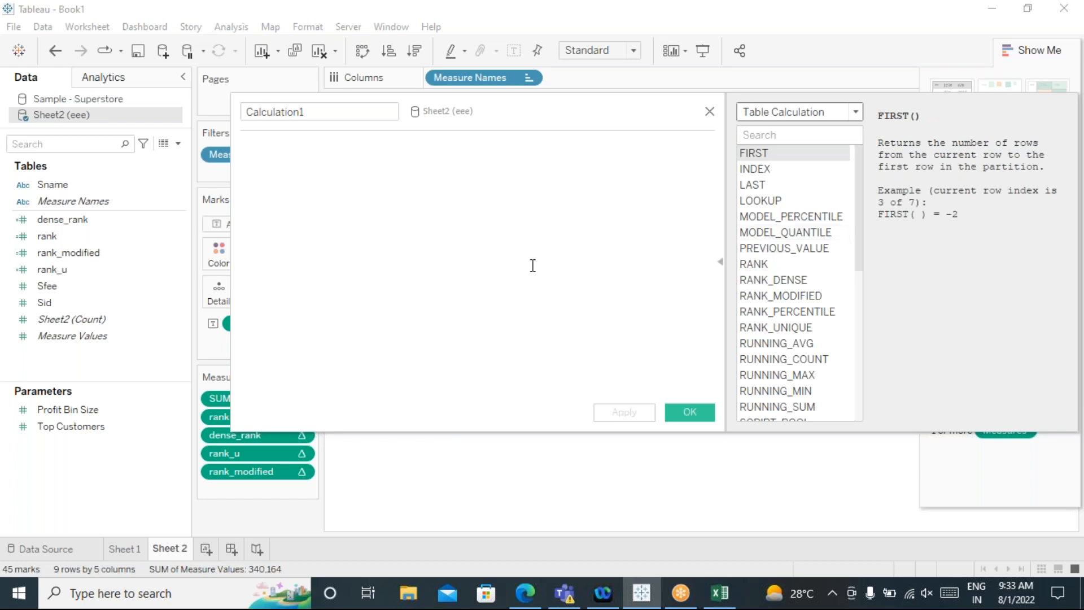
click(797, 313)
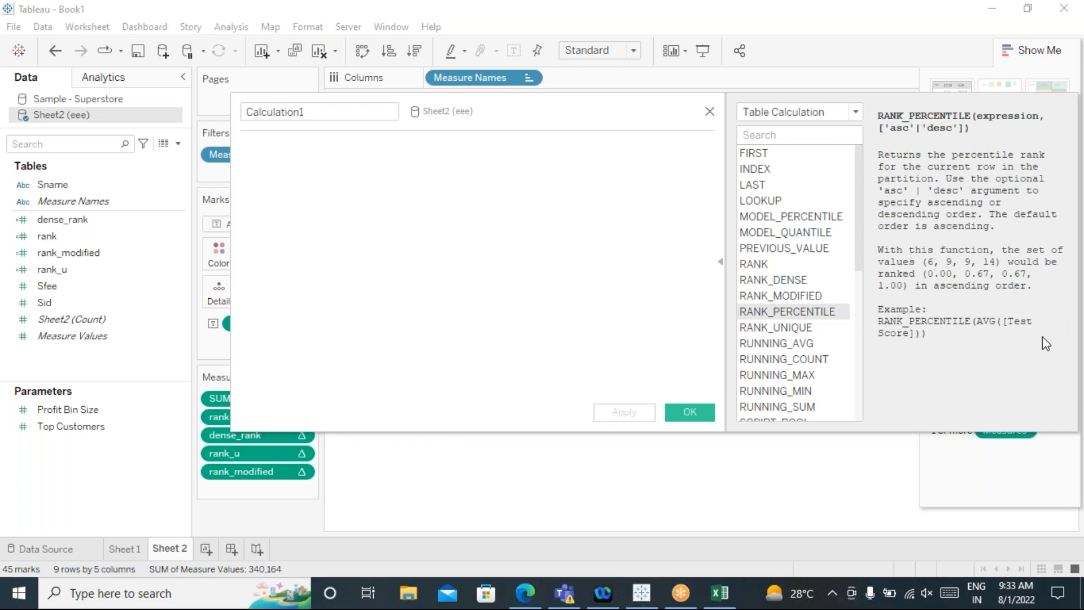
drag(627, 106, 389, 94)
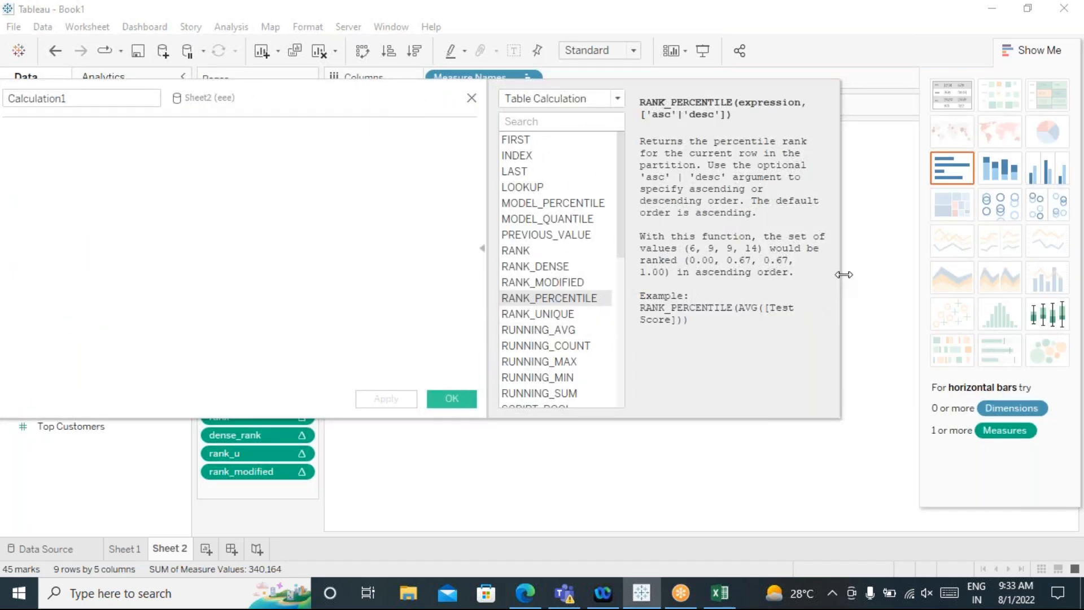
drag(844, 275, 1013, 293)
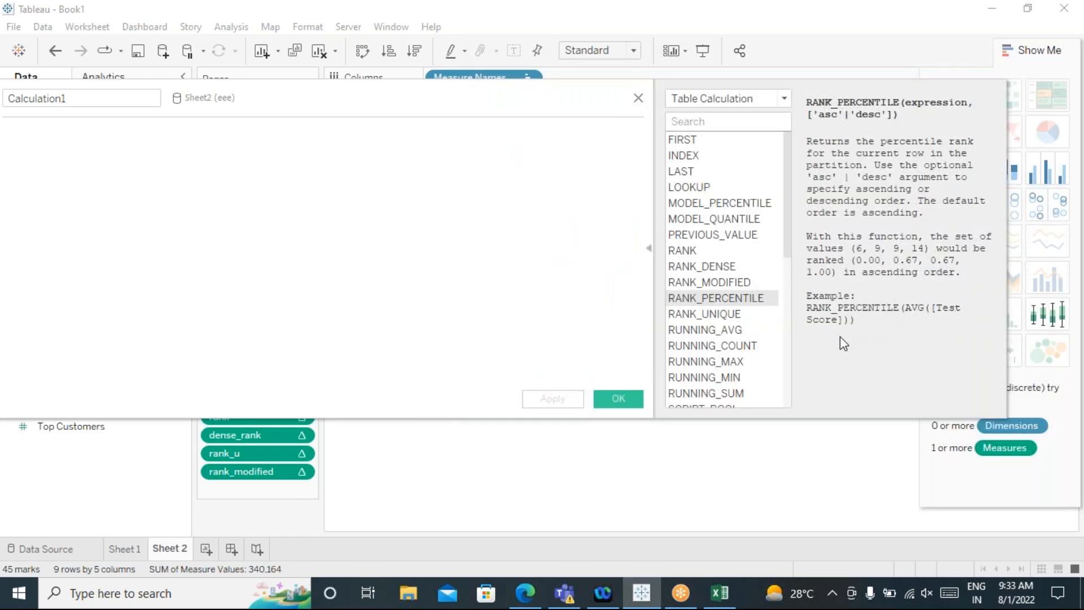
Step: Review the descriptions of the RANK_DENSE, RANK_MODIFIED, RANK_UNIQUE and RANK functions
click(706, 267)
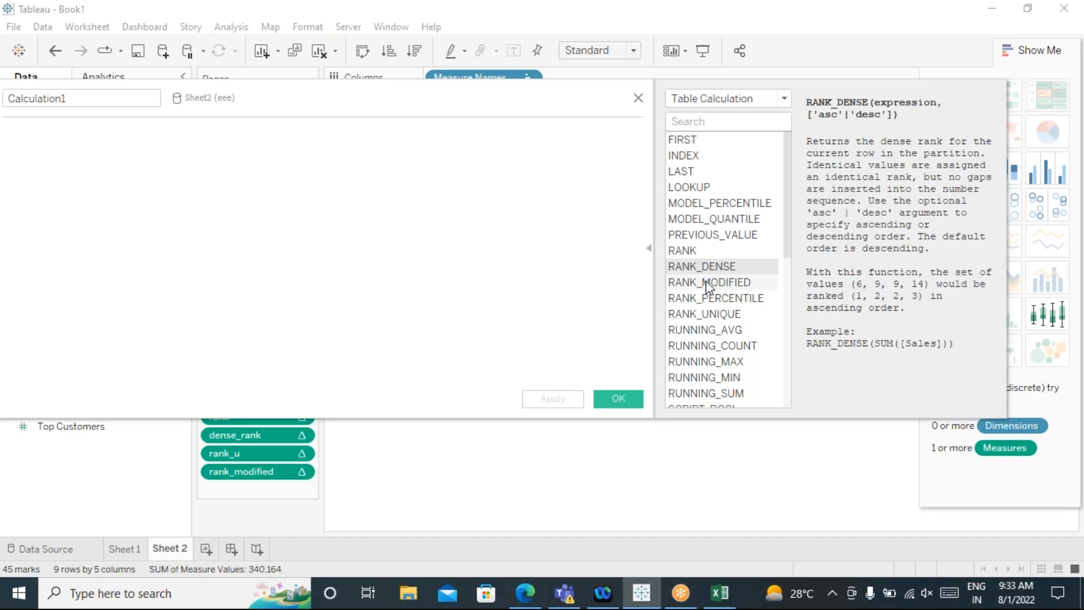
click(707, 284)
click(703, 315)
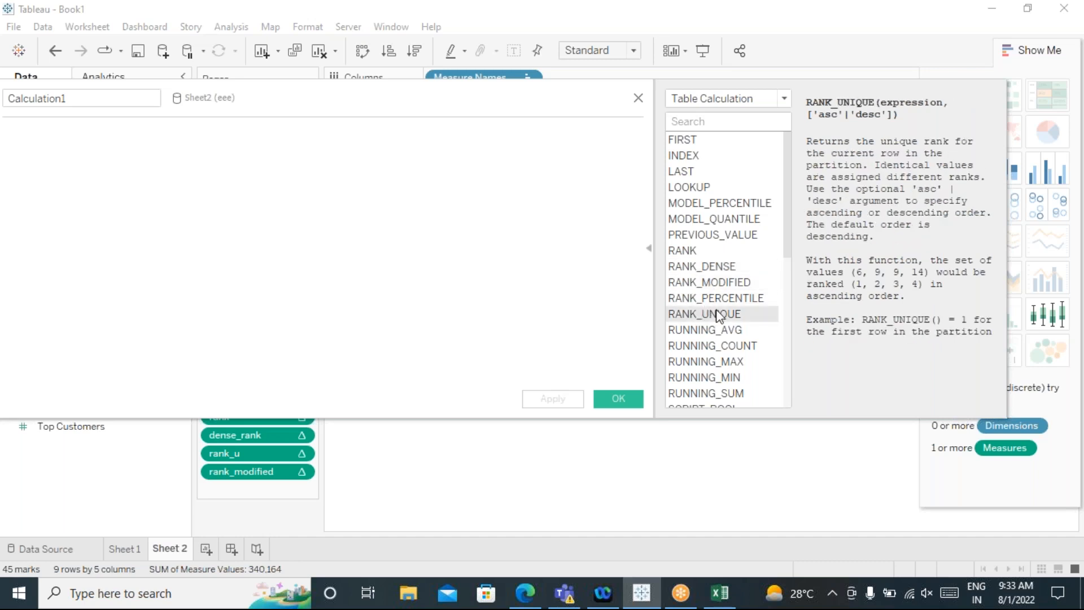
click(682, 252)
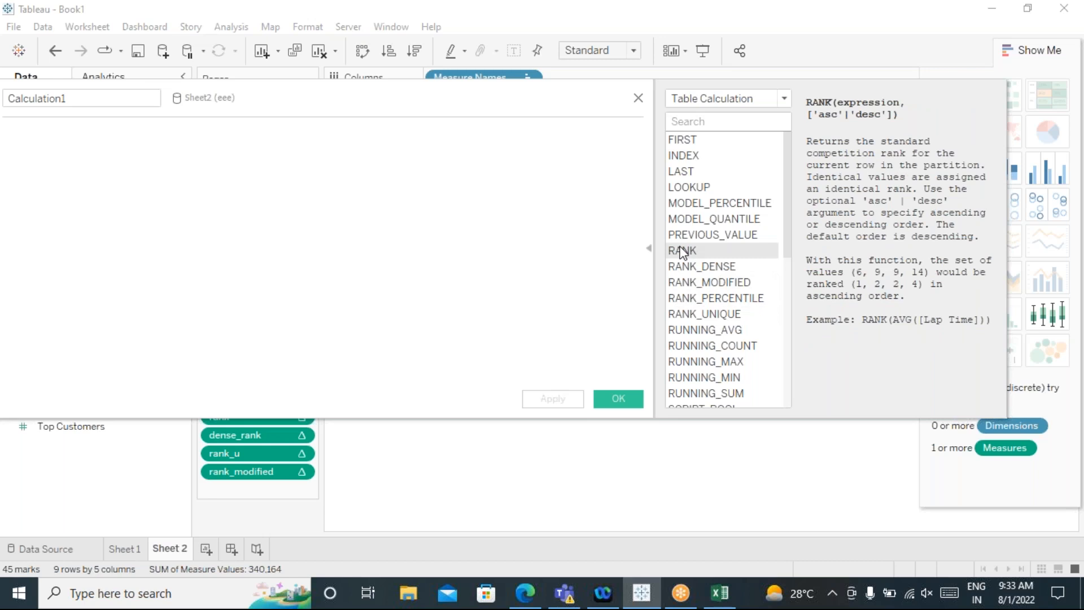
Step: Look through the remaining table calculation functions, read the LOOKUP description and close the calculation editor without saving
scroll(682, 251, down, 1)
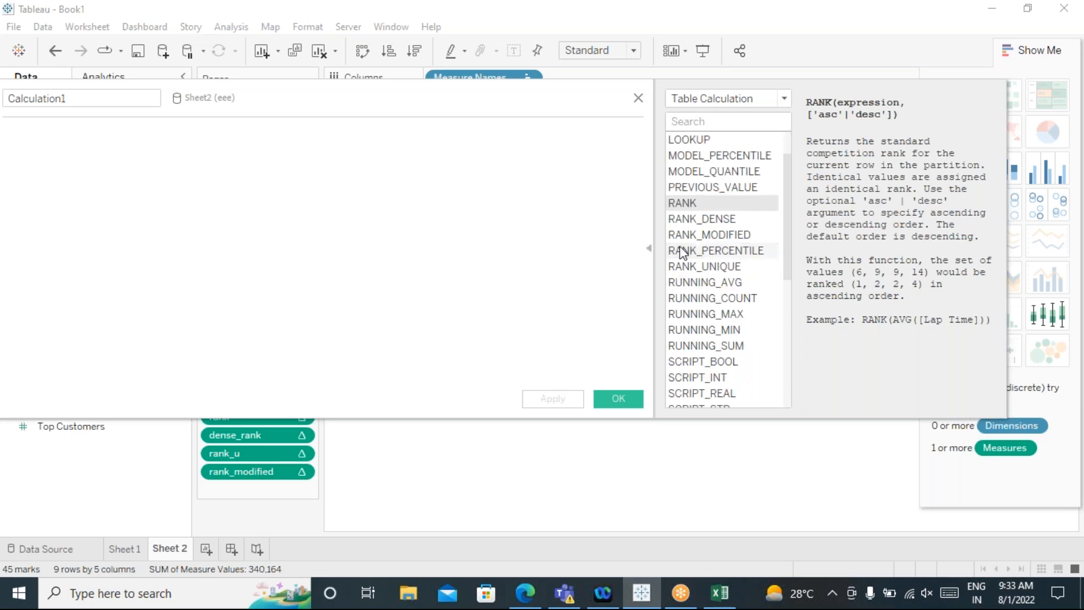
scroll(682, 251, down, 6)
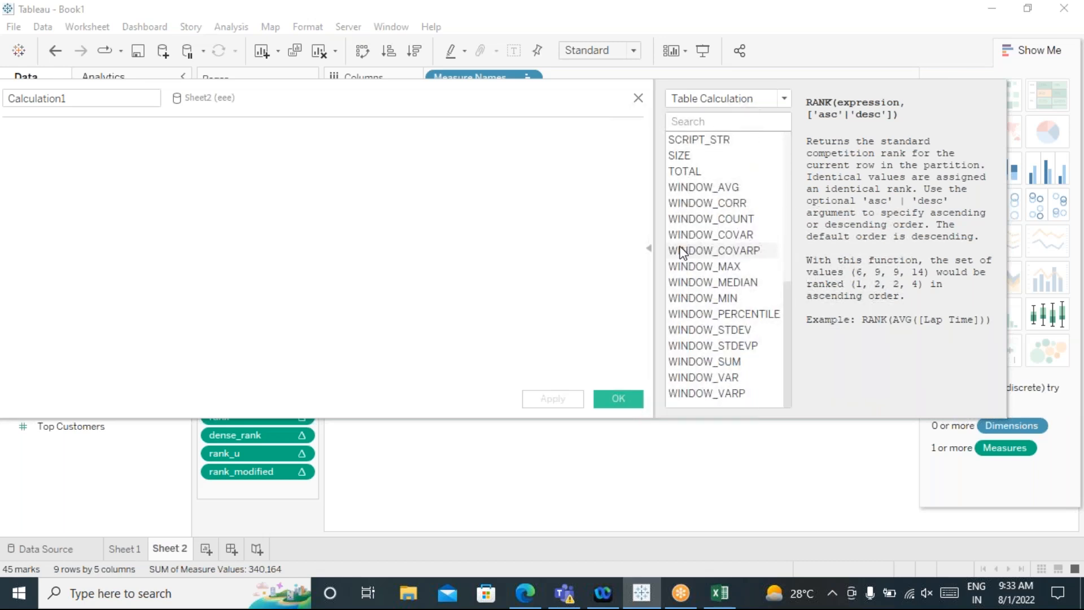
scroll(676, 248, up, 6)
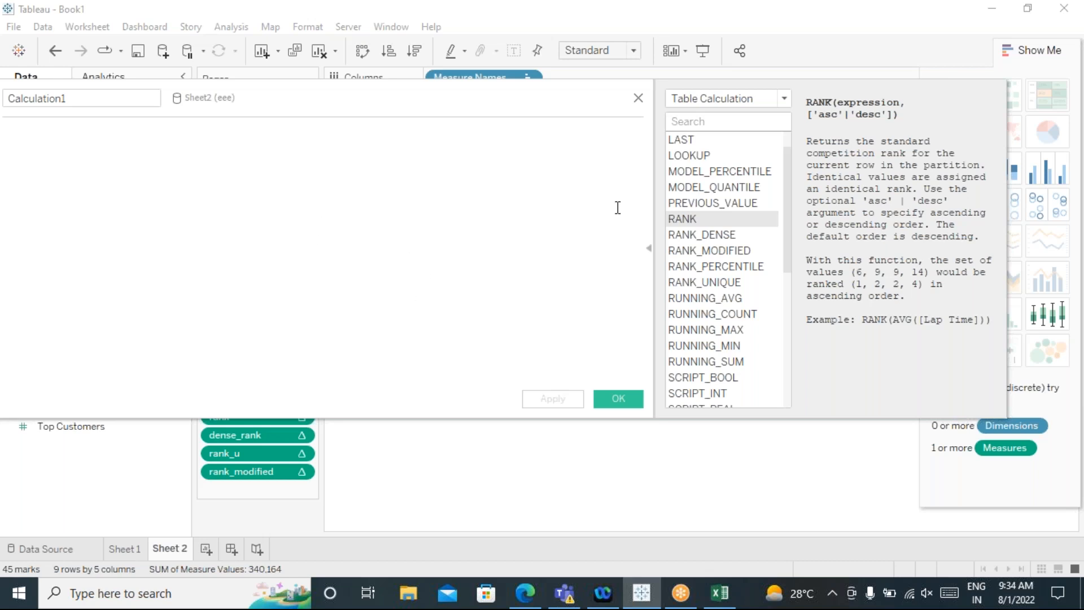
click(690, 156)
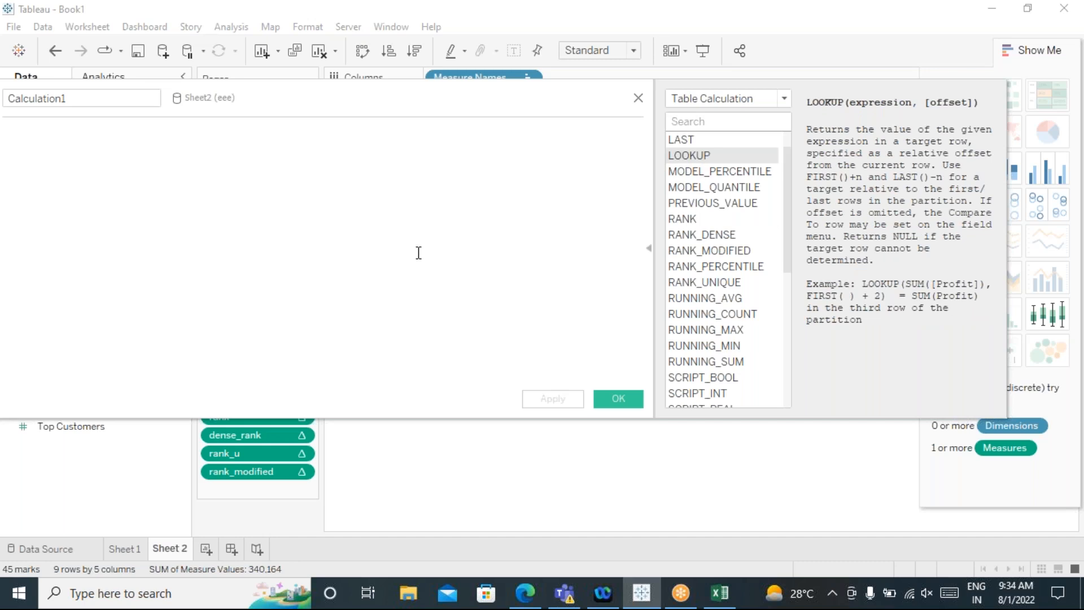
drag(336, 102, 551, 59)
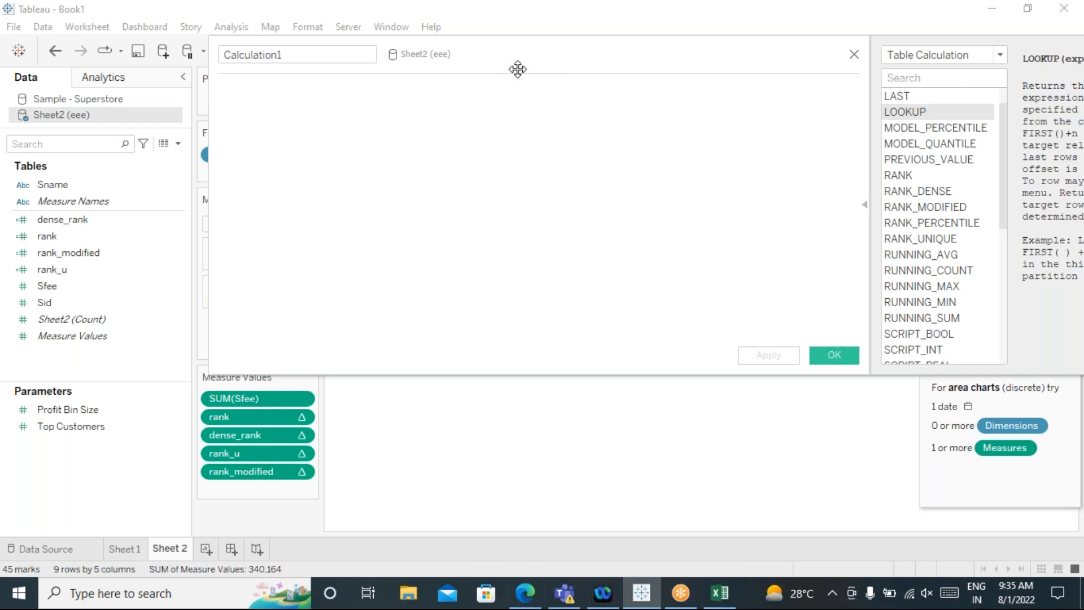
click(854, 55)
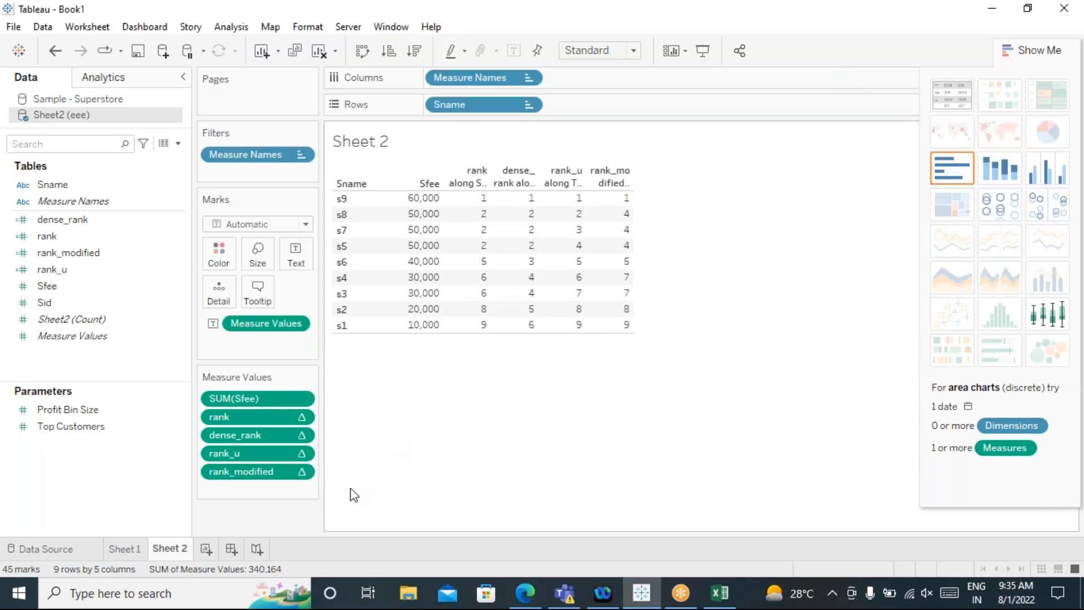
Step: Create a new worksheet using the Sample - Superstore data, with the year of Order Date in columns and Sub-Category in rows
click(206, 549)
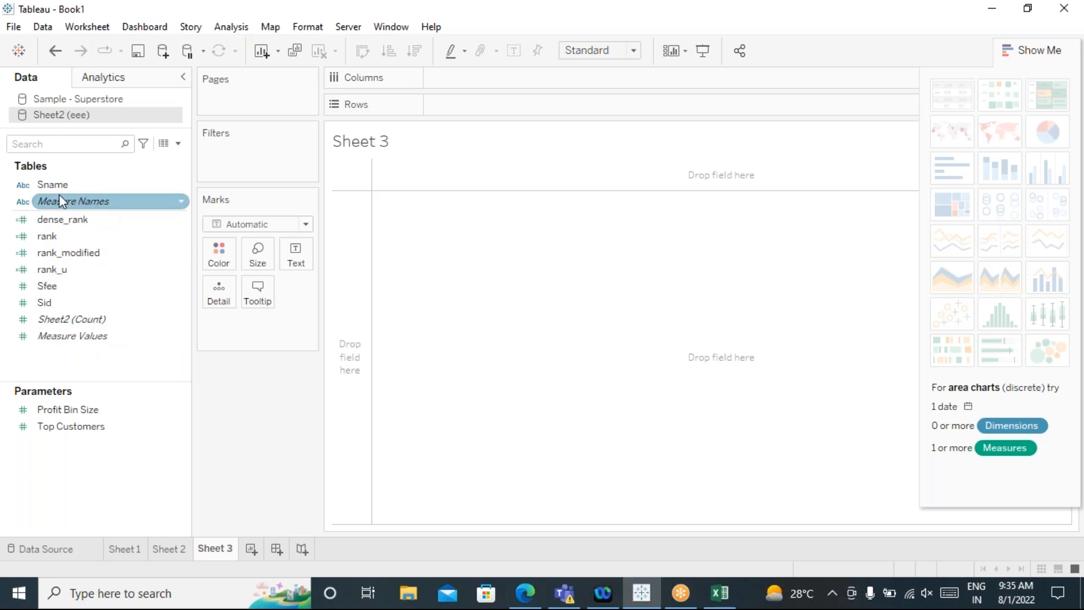
click(55, 98)
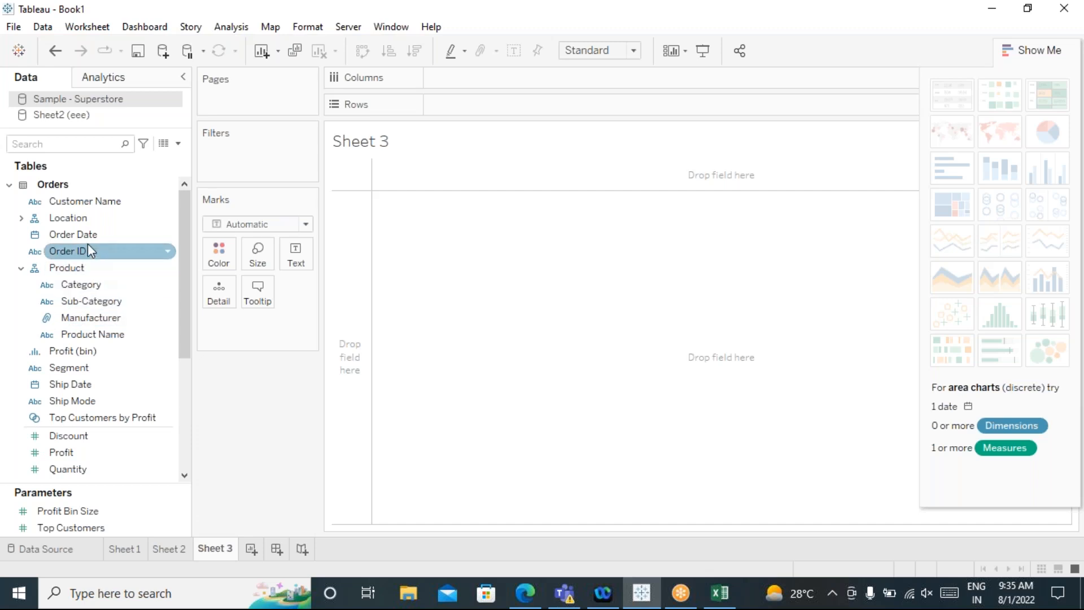
double_click(84, 236)
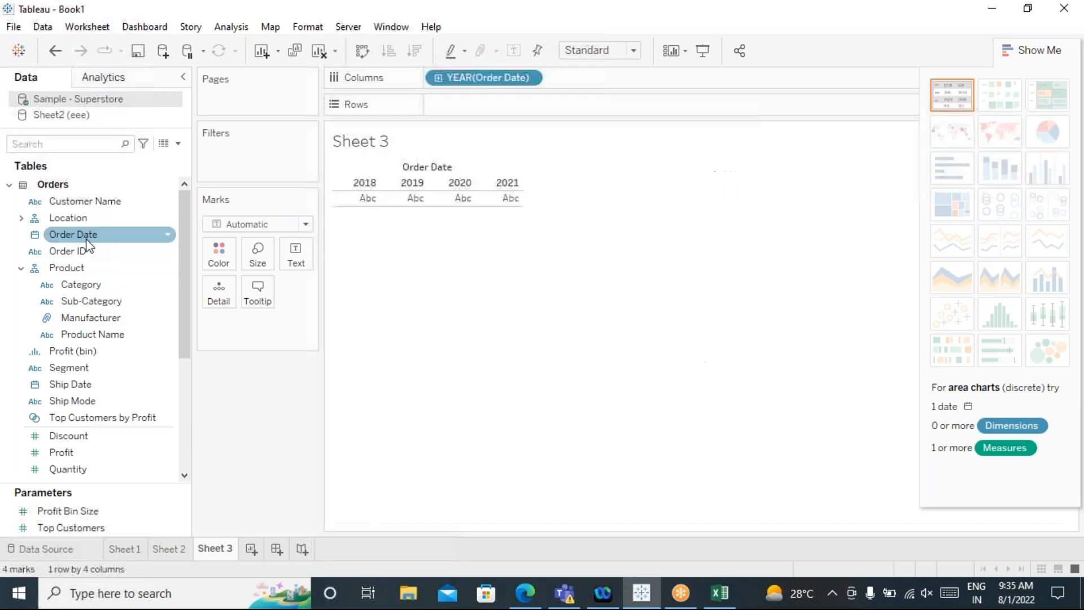
click(89, 302)
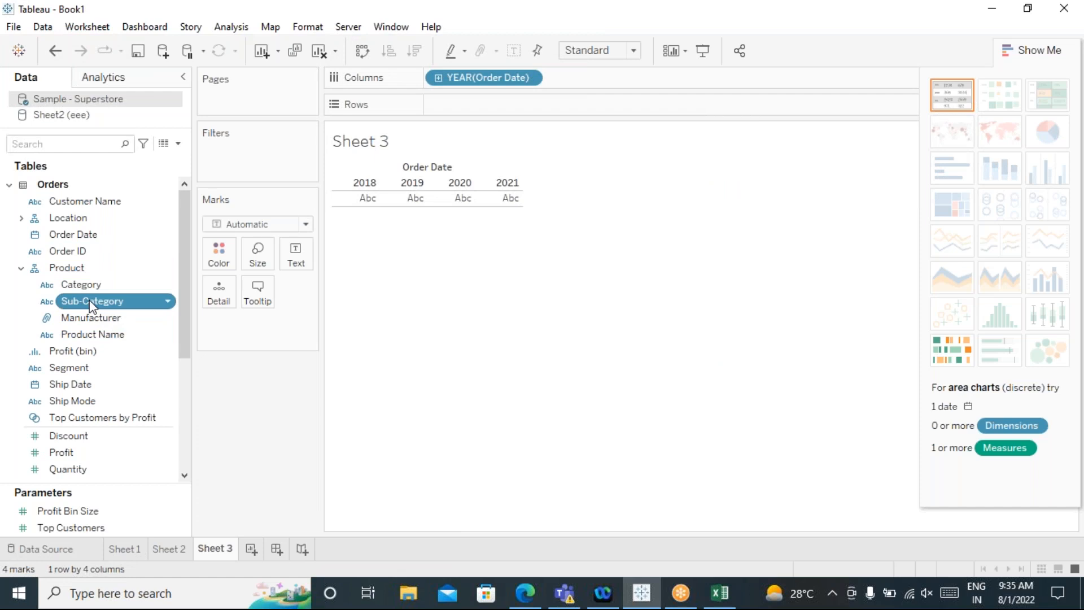
double_click(92, 303)
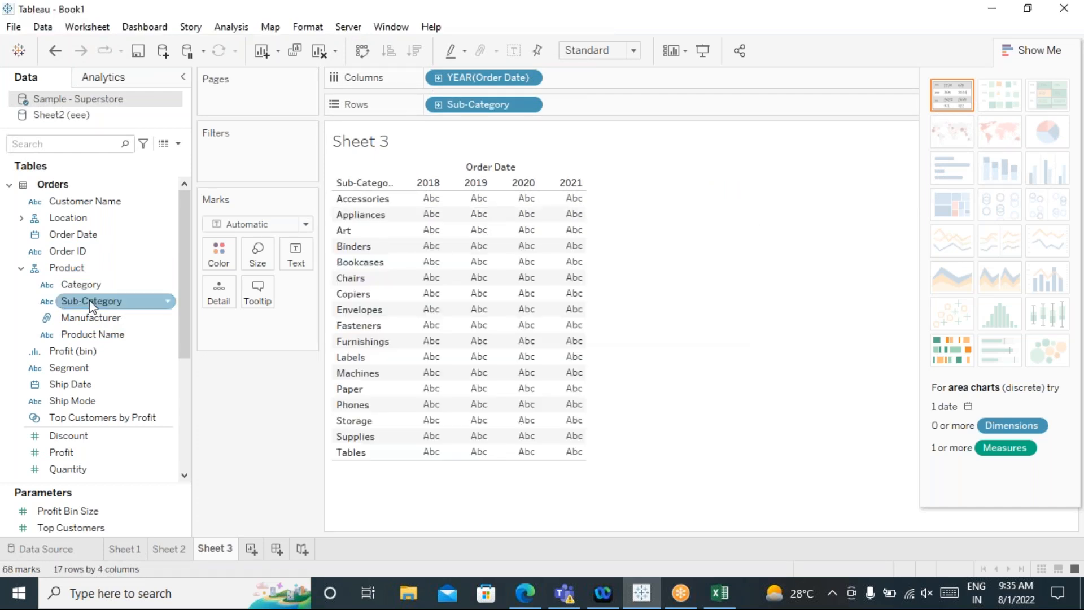
Step: Add Sales to the table to show its sum for each sub-category and year
scroll(102, 463, down, 2)
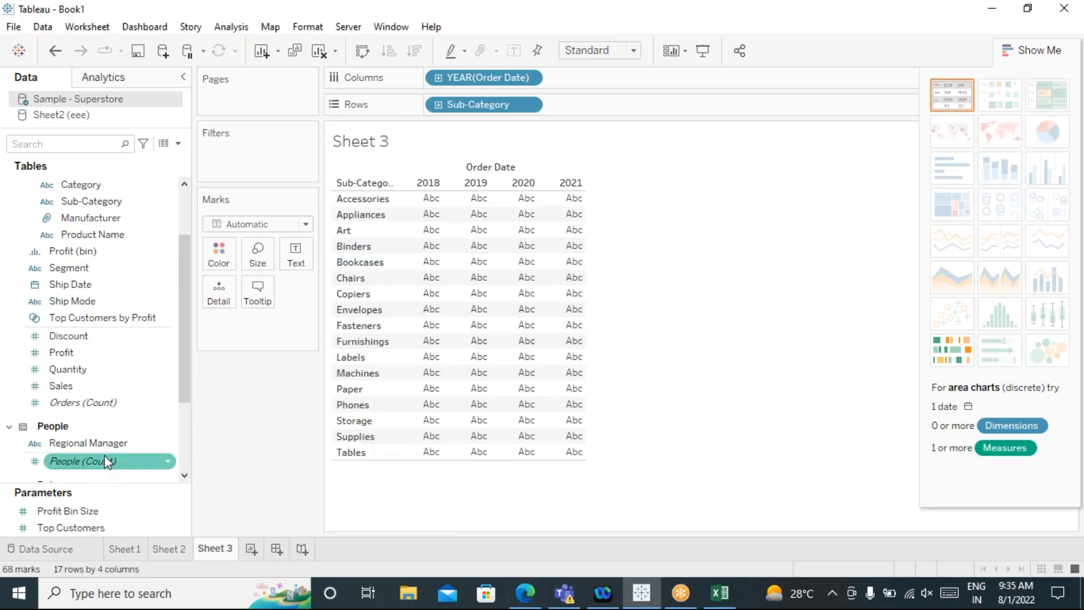
double_click(67, 389)
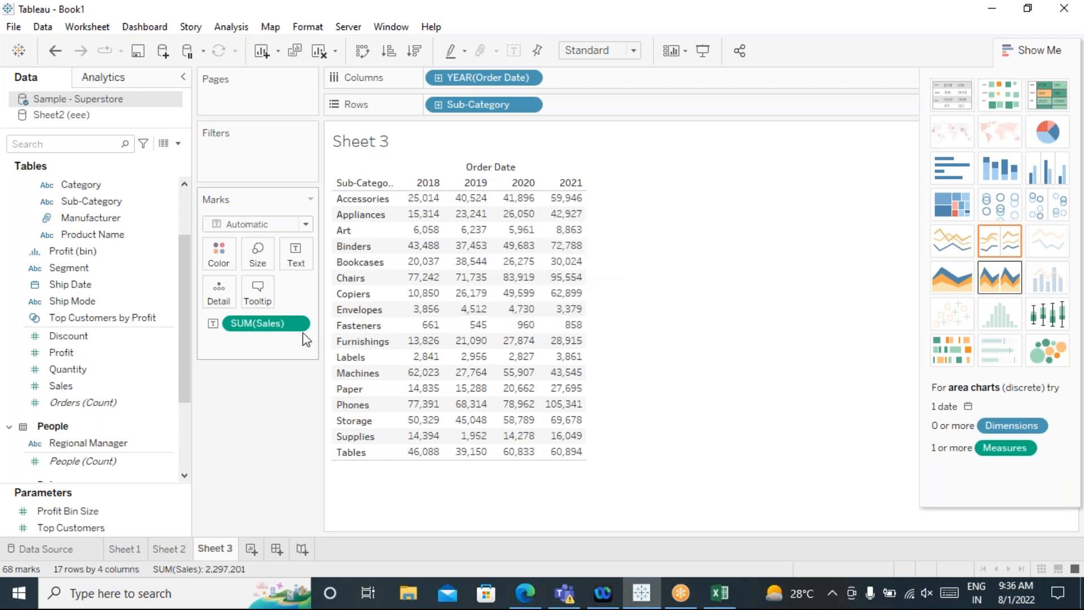
mouse_move(445, 204)
mouse_move(425, 199)
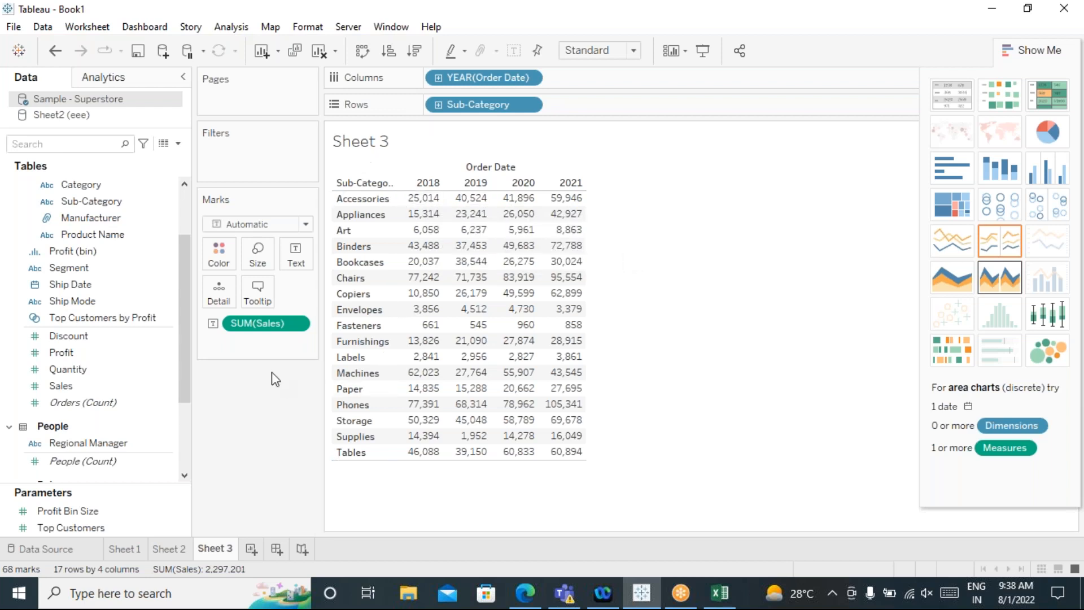
Step: Apply the Difference quick table calculation to the sum of Sales
click(298, 324)
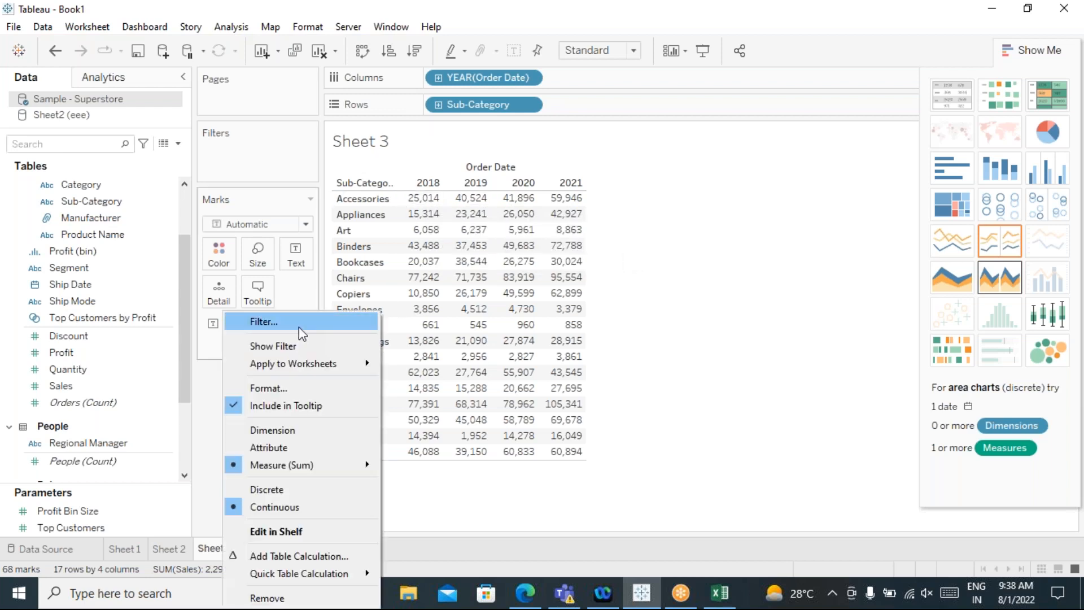
mouse_move(368, 572)
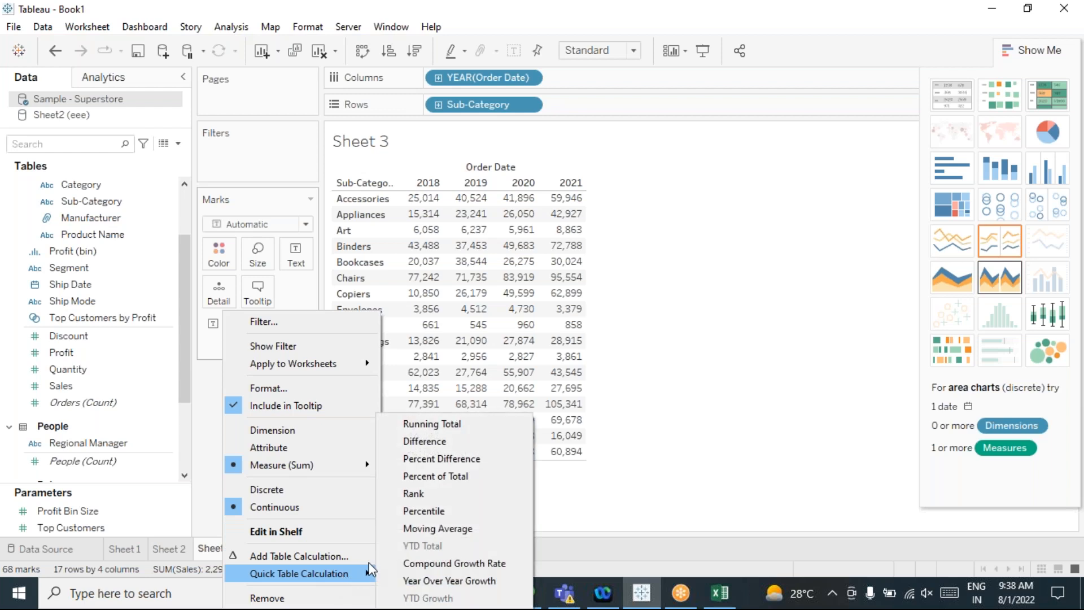
click(430, 440)
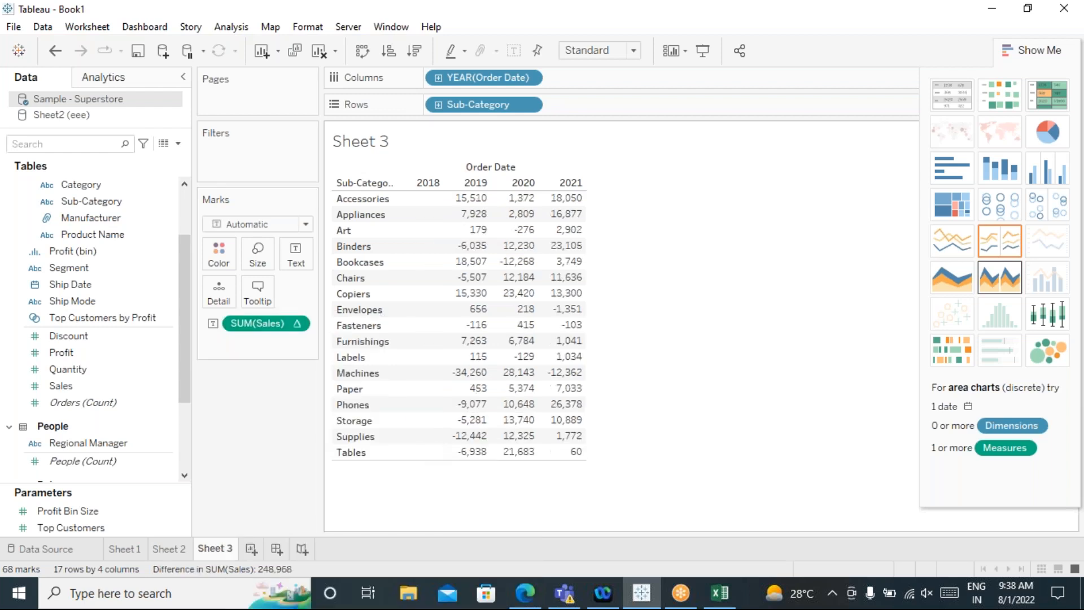
Step: Copy the full formula of the Sales difference calculation and paste it into a new Notepad document
double_click(265, 326)
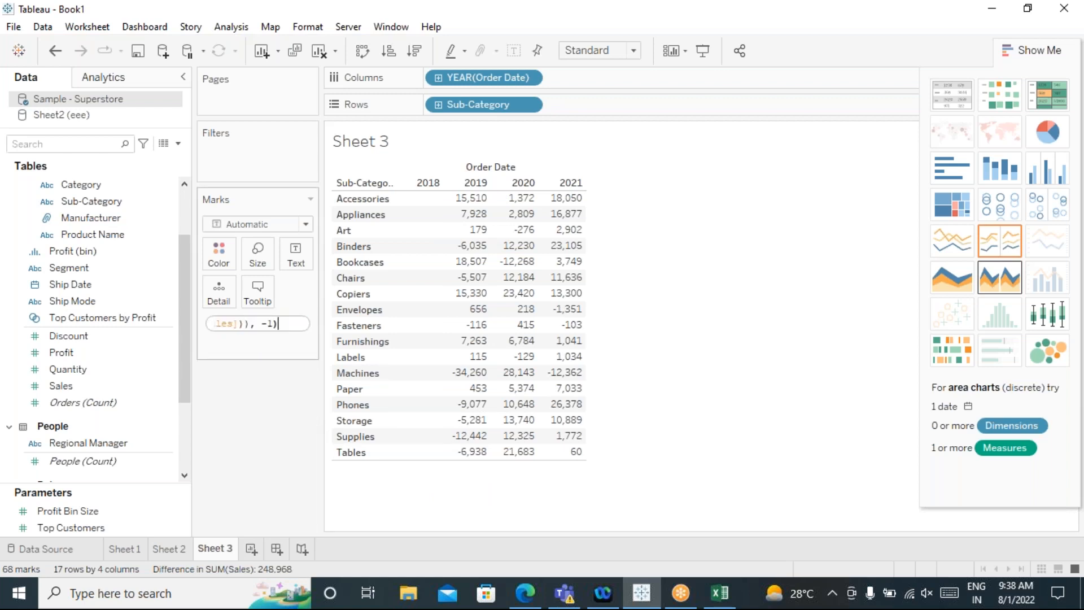
drag(292, 322, 188, 323)
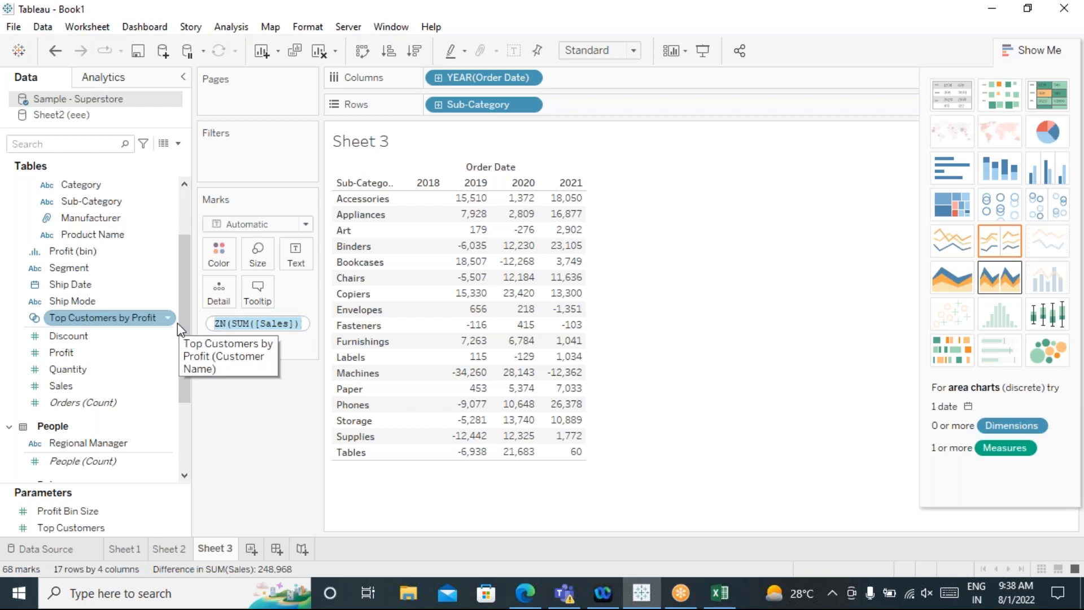
right_click(153, 596)
click(18, 596)
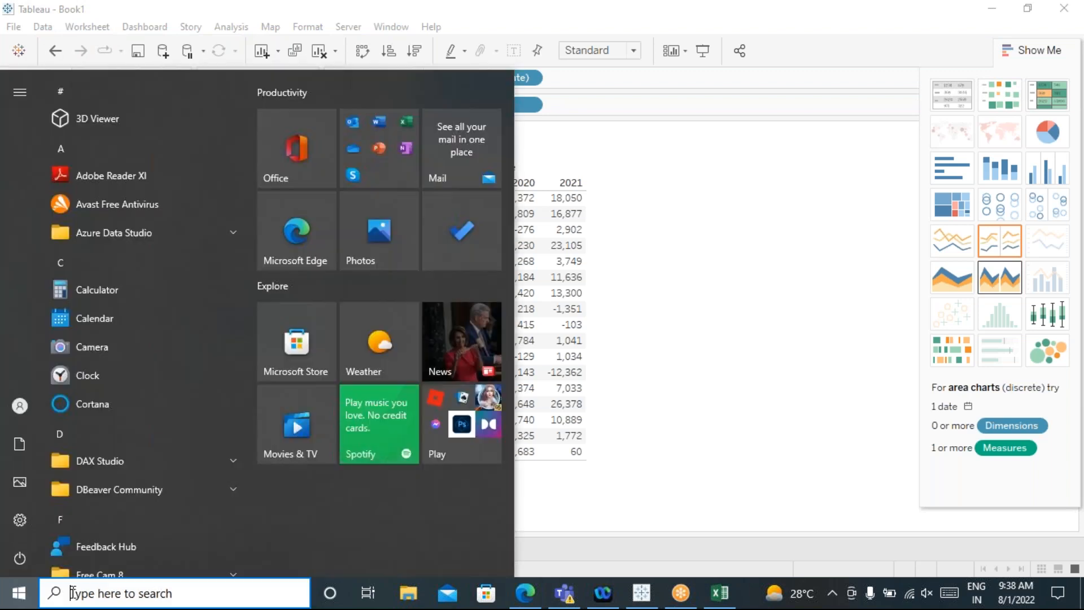
click(70, 593)
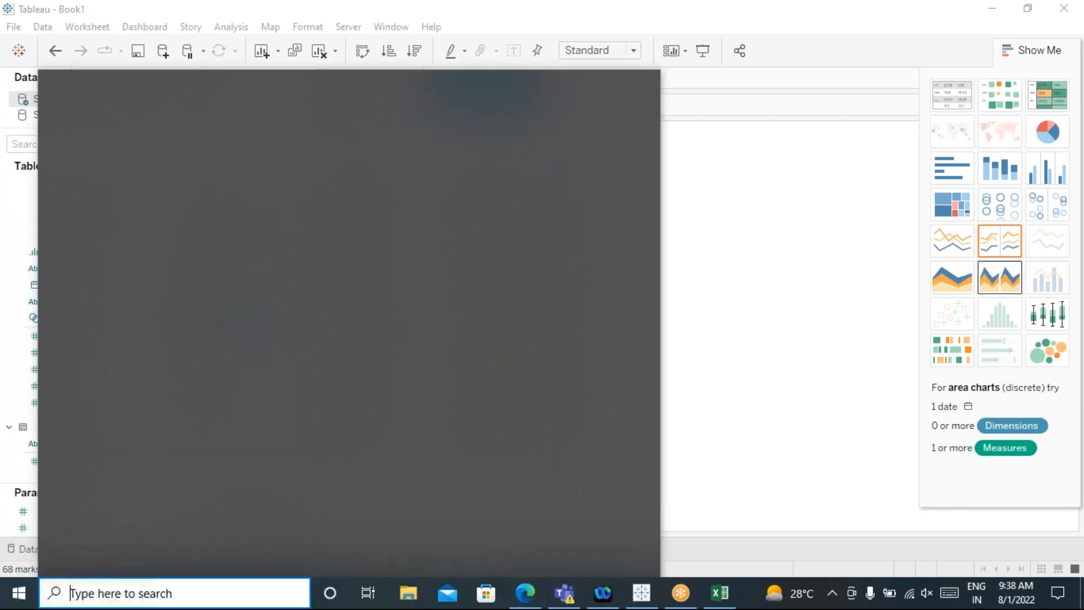
text(note)
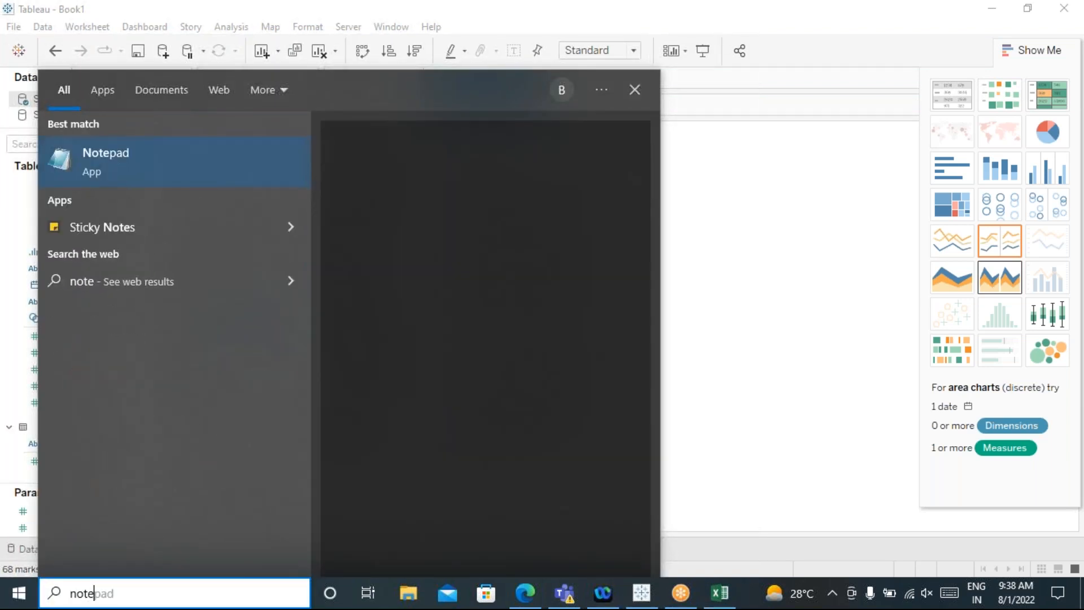
click(144, 182)
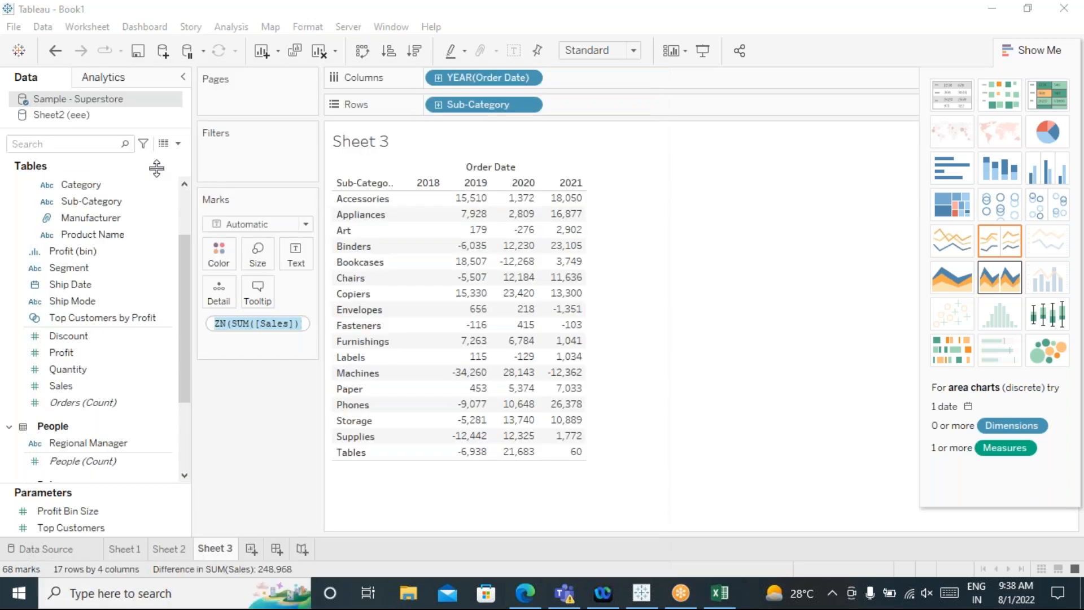
text(ZN(SUM([Sales])) - LOOKUP(ZN(SUM([Sales])), -1))
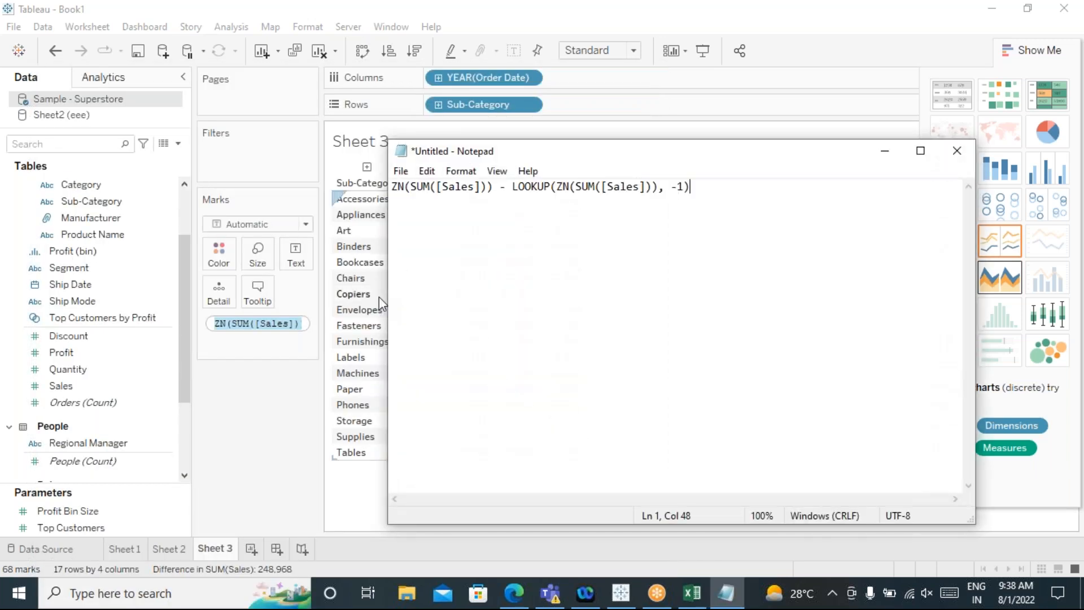
Step: Split the pasted formula in Notepad so ZN(SUM([Sales])), the minus sign and the LOOKUP part stand on separate lines
click(499, 188)
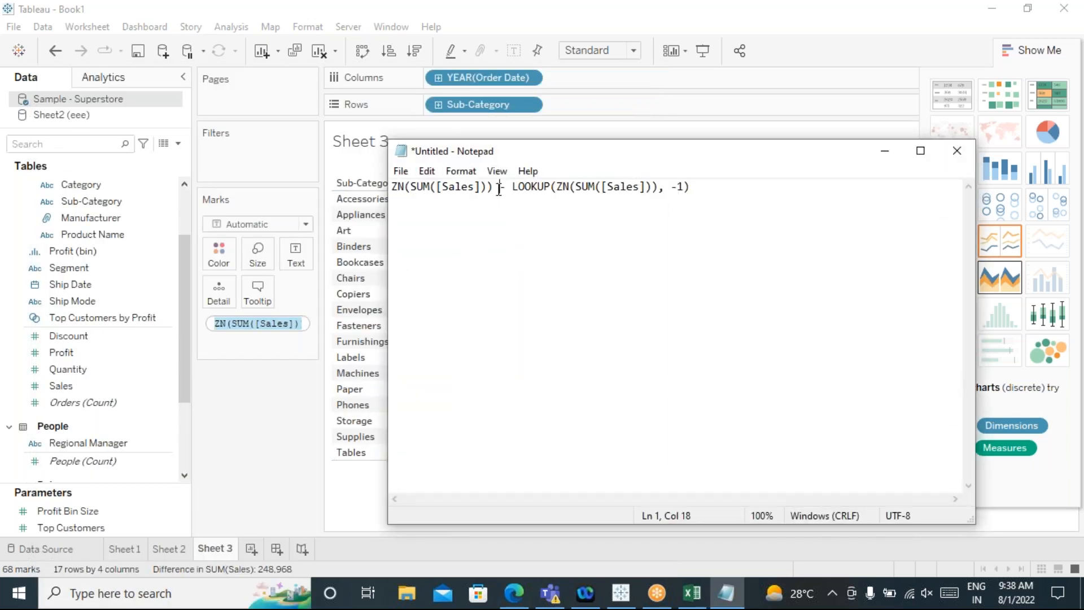
key(Return)
key(Return)
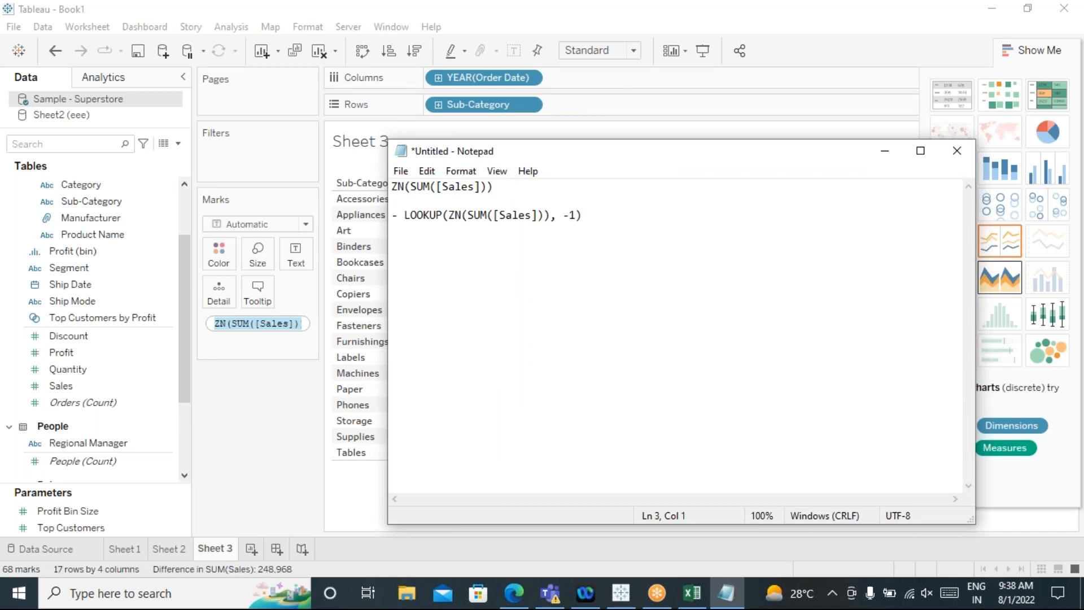
click(404, 216)
key(Return)
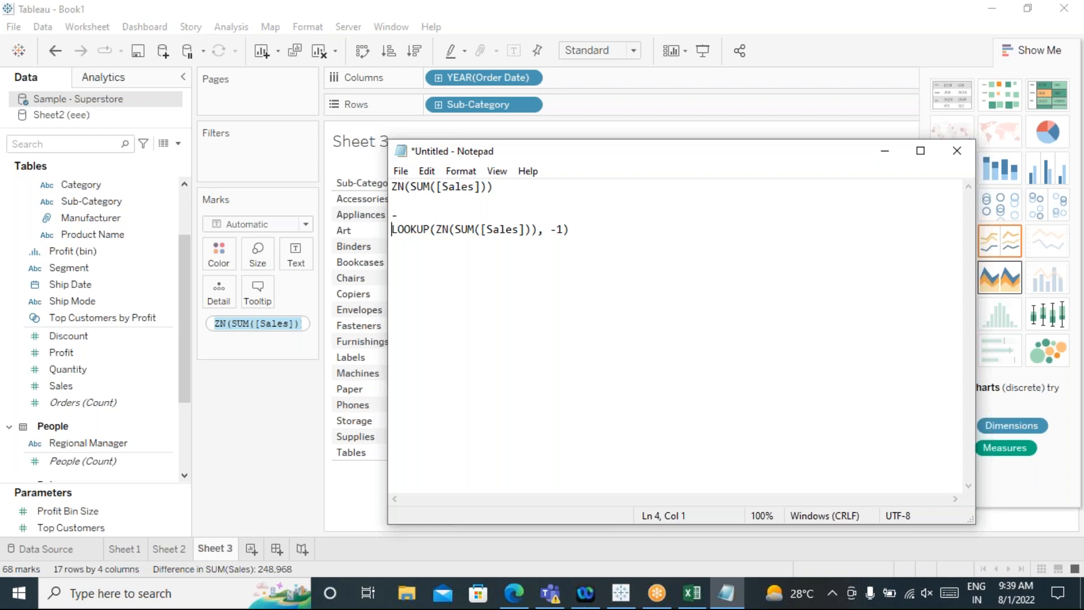
Step: Place the Notepad window beside the table and set the LOOKUP offset in the formula to -2
drag(585, 153, 803, 130)
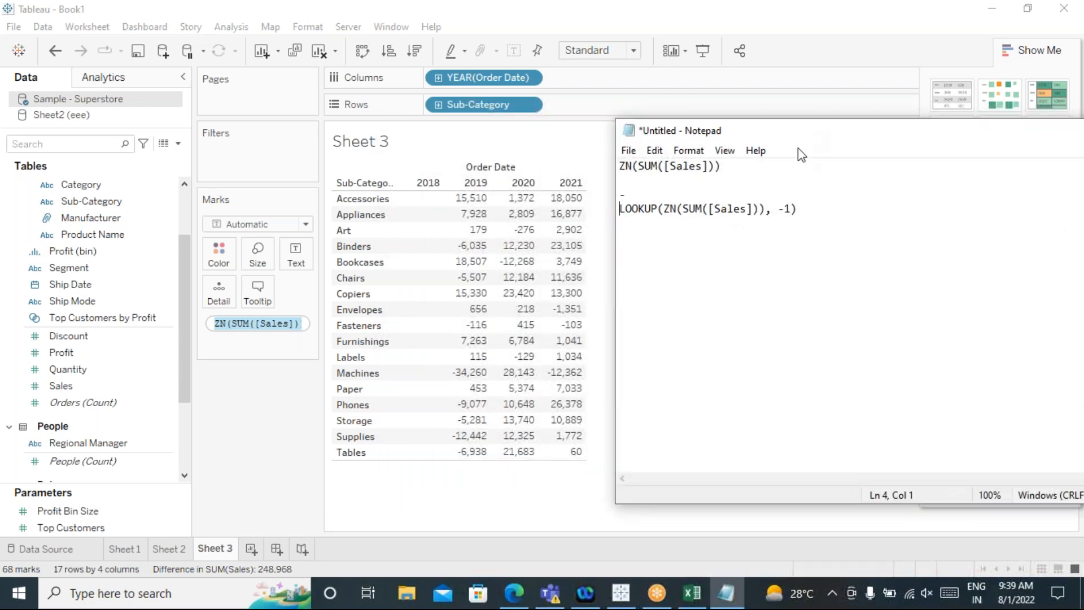
click(791, 206)
click(653, 193)
drag(804, 124, 930, 118)
click(917, 198)
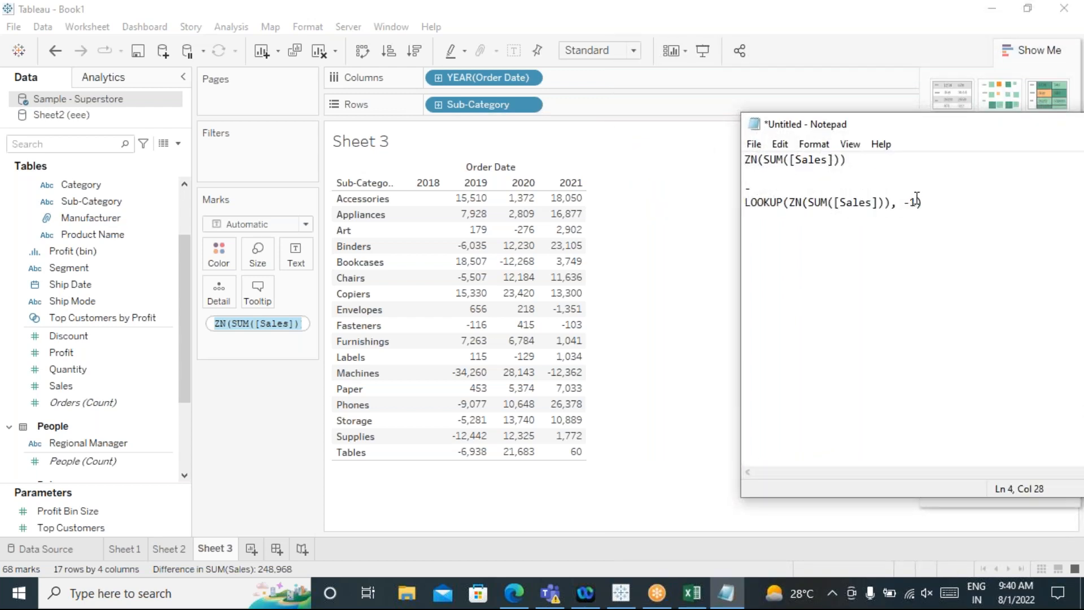
key(BackSpace)
text(2)
drag(920, 202, 909, 201)
click(917, 203)
drag(954, 124, 649, 129)
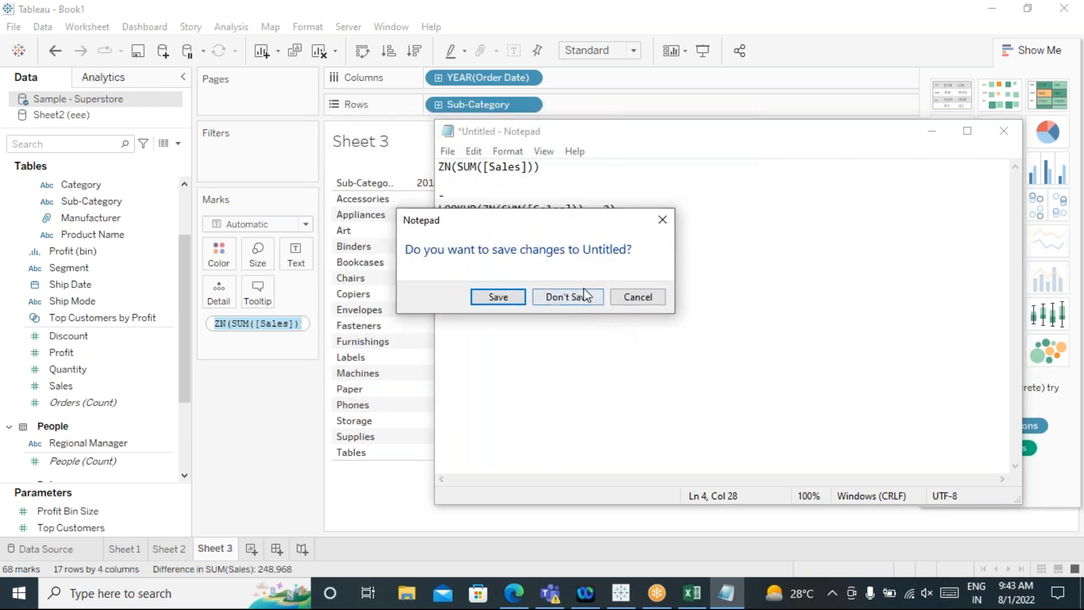
Step: Keep the Notepad document open and wrap the whole difference formula in an outer zn( ) function
click(648, 298)
drag(629, 213, 436, 169)
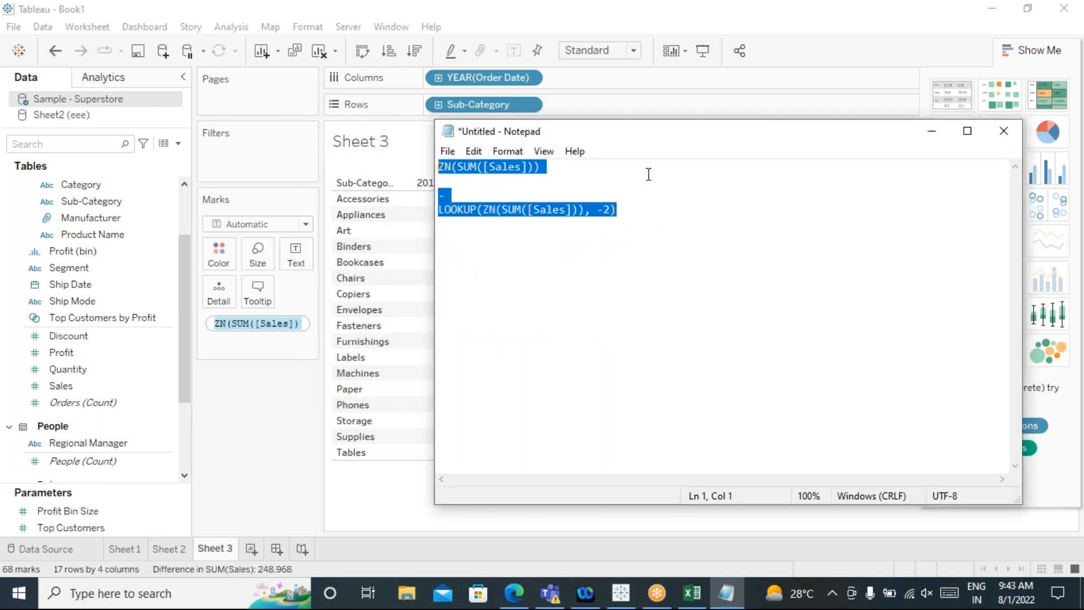
drag(629, 143, 934, 184)
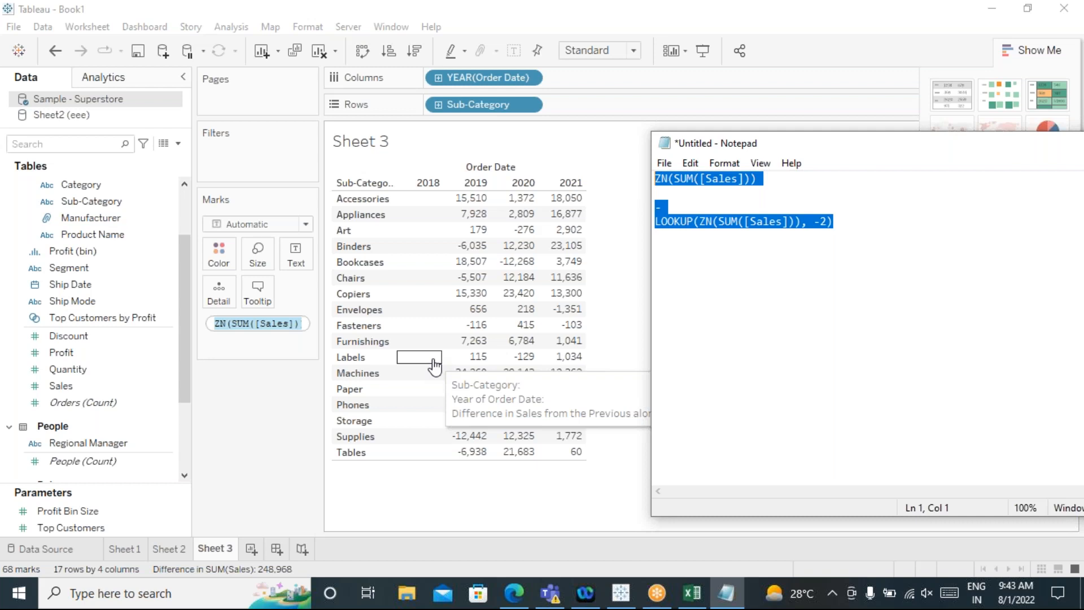
click(655, 179)
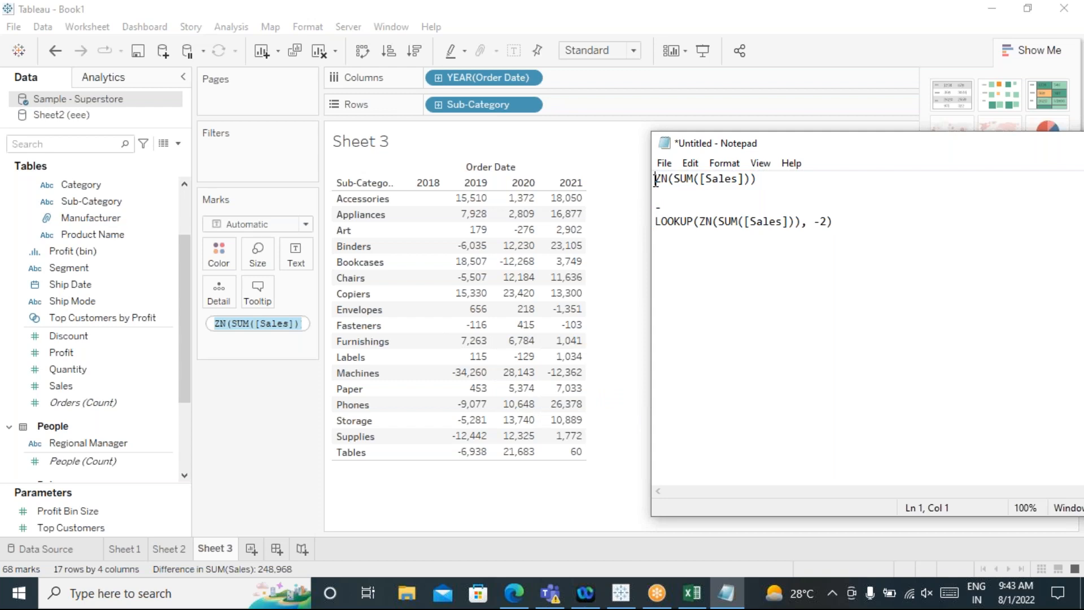
text(zn()
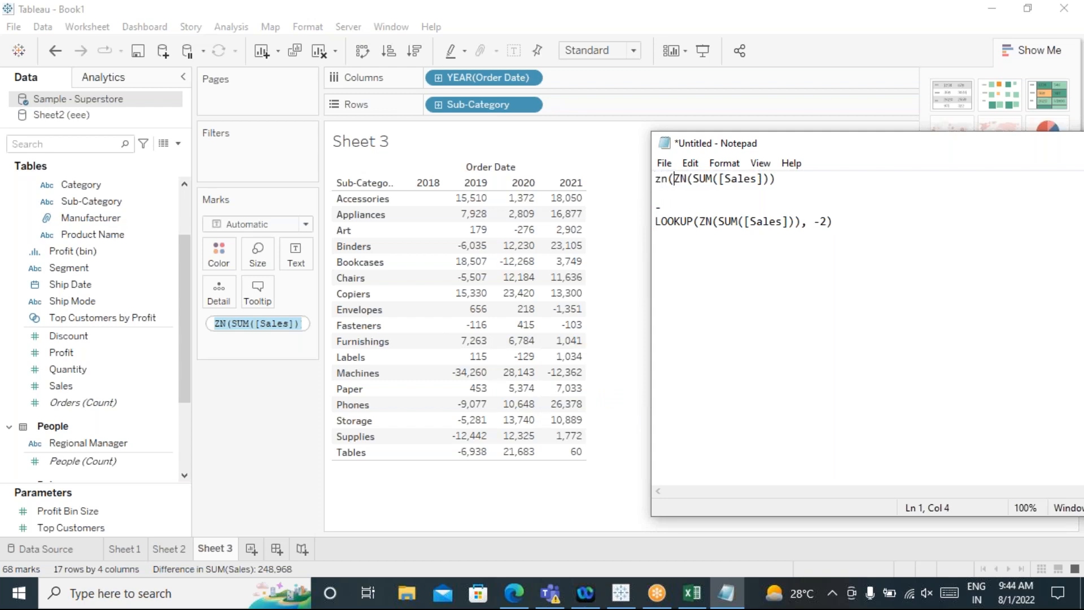
click(876, 222)
text())
Step: Copy the zn-wrapped formula from Notepad and replace the Sales calculation in Tableau's Marks card with it
drag(846, 222, 648, 182)
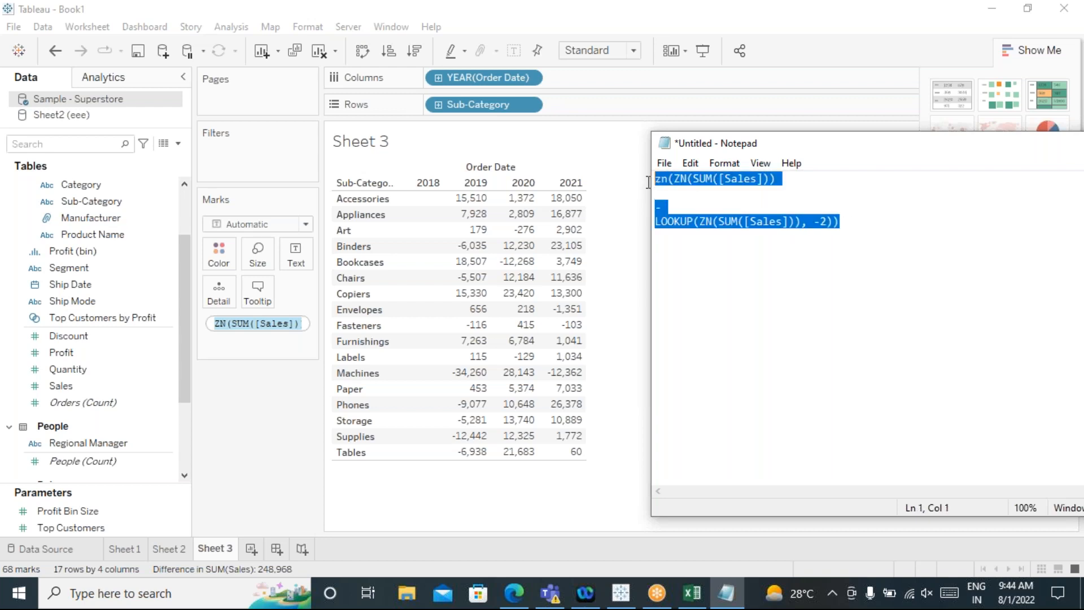
right_click(714, 213)
click(730, 269)
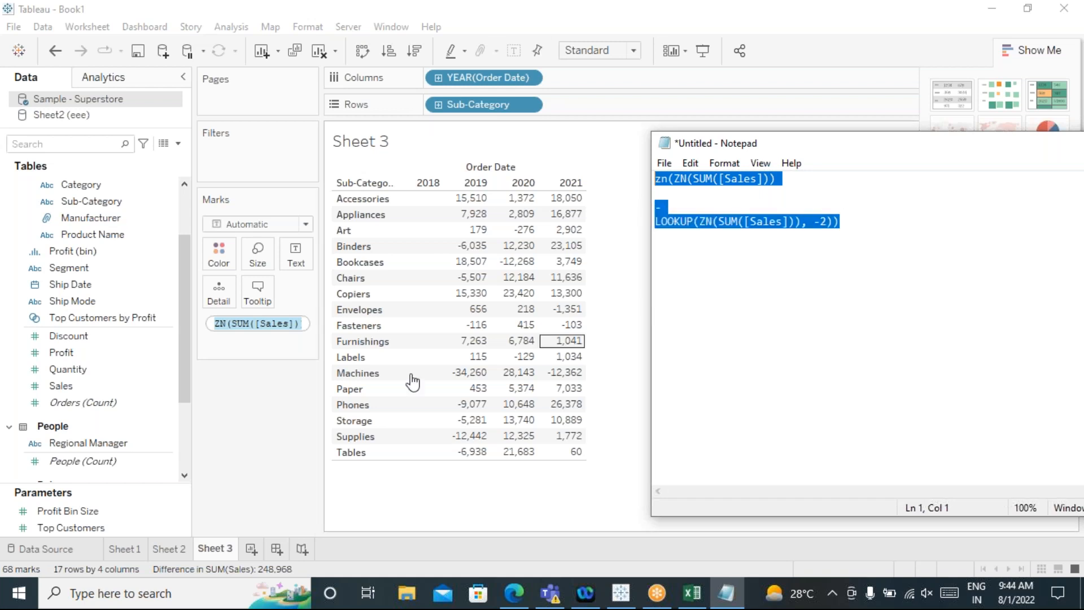
triple_click(263, 324)
double_click(268, 325)
drag(269, 324, 284, 325)
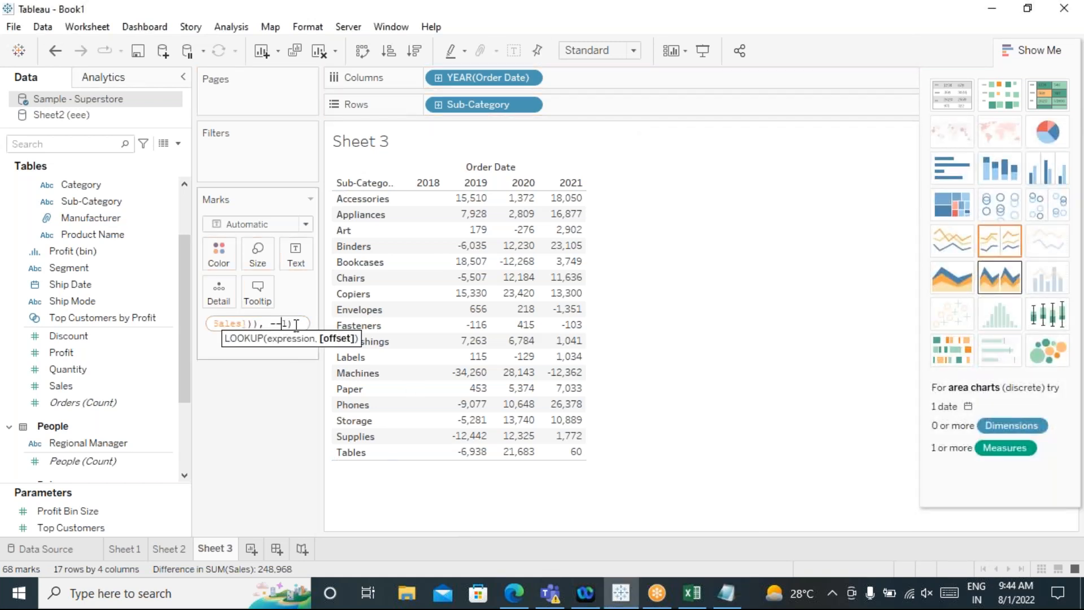
key(ctrl+a)
key(Delete)
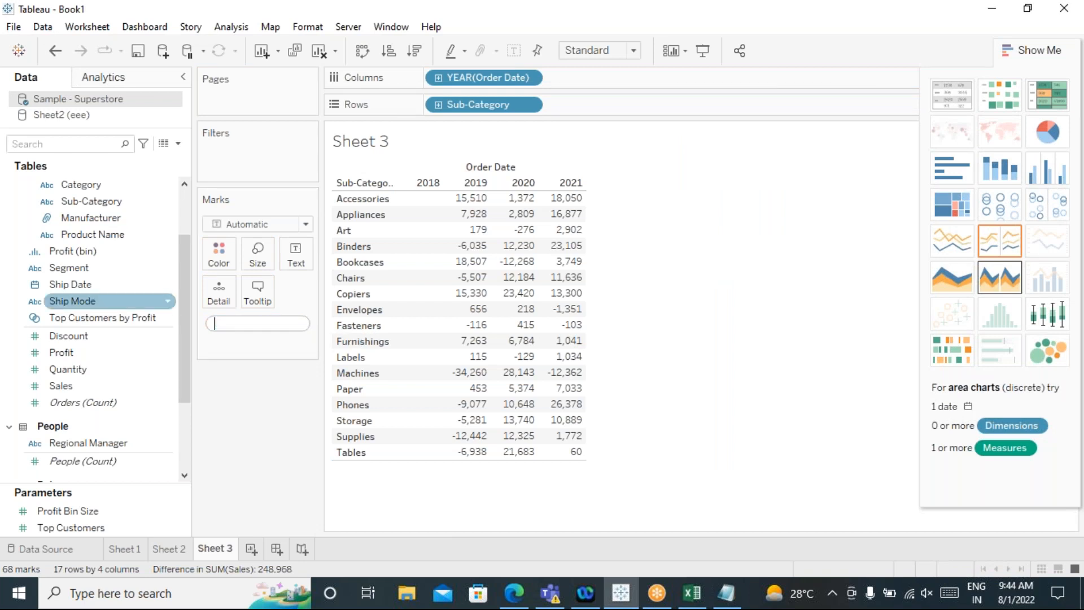
key(ctrl+v)
Step: Set the LOOKUP offset in the replaced formula to -1 and apply it to the table
key(Left)
key(Left)
key(BackSpace)
text(1)
key(Return)
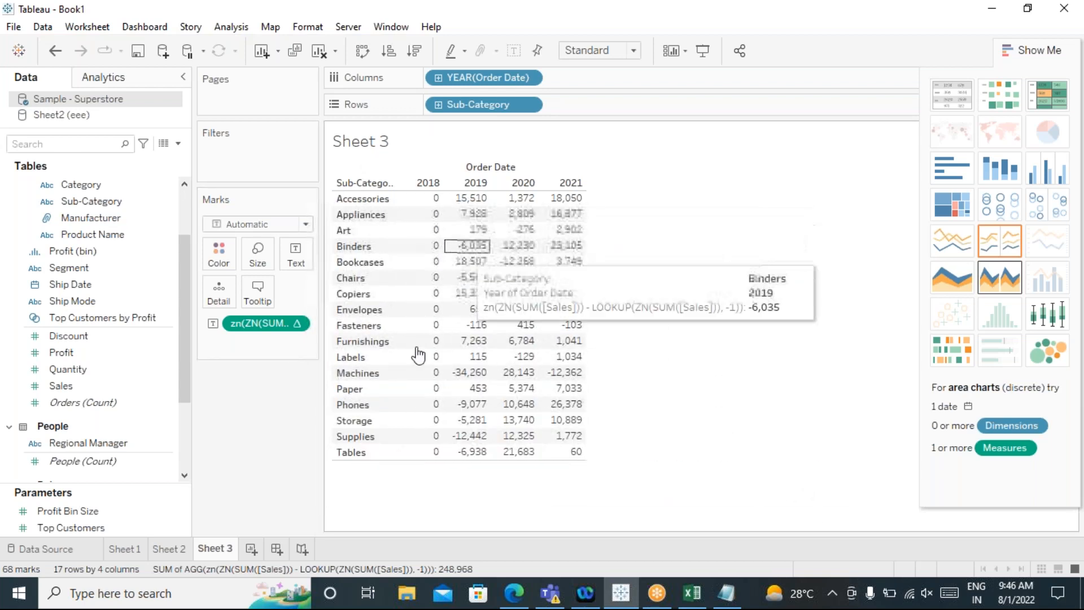
Step: Edit the zn-wrapped calculation on the Marks card so its LOOKUP offset is -2 and apply it
double_click(274, 330)
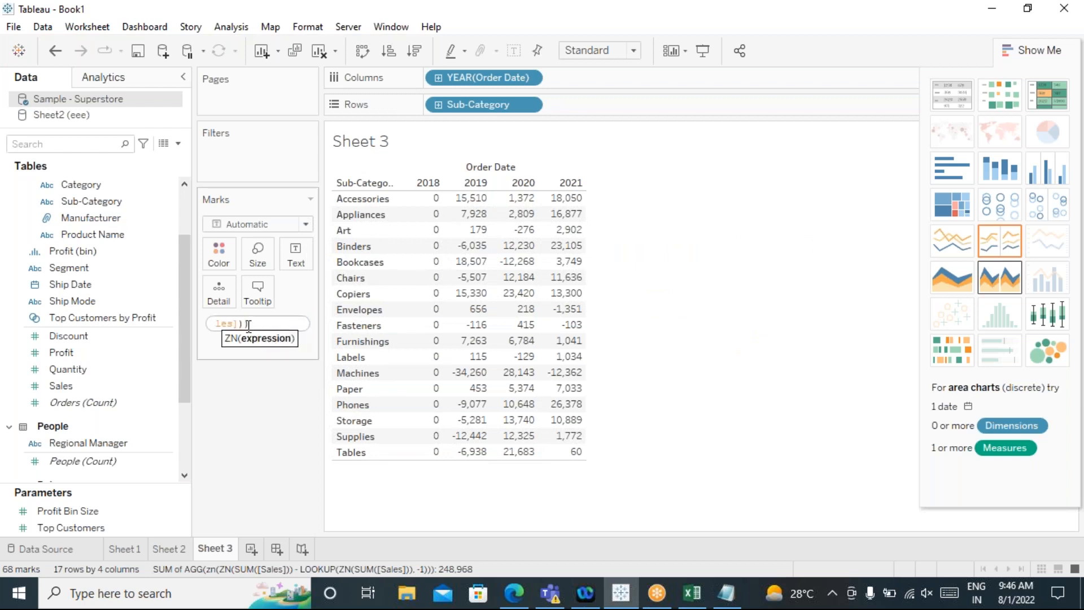
click(217, 383)
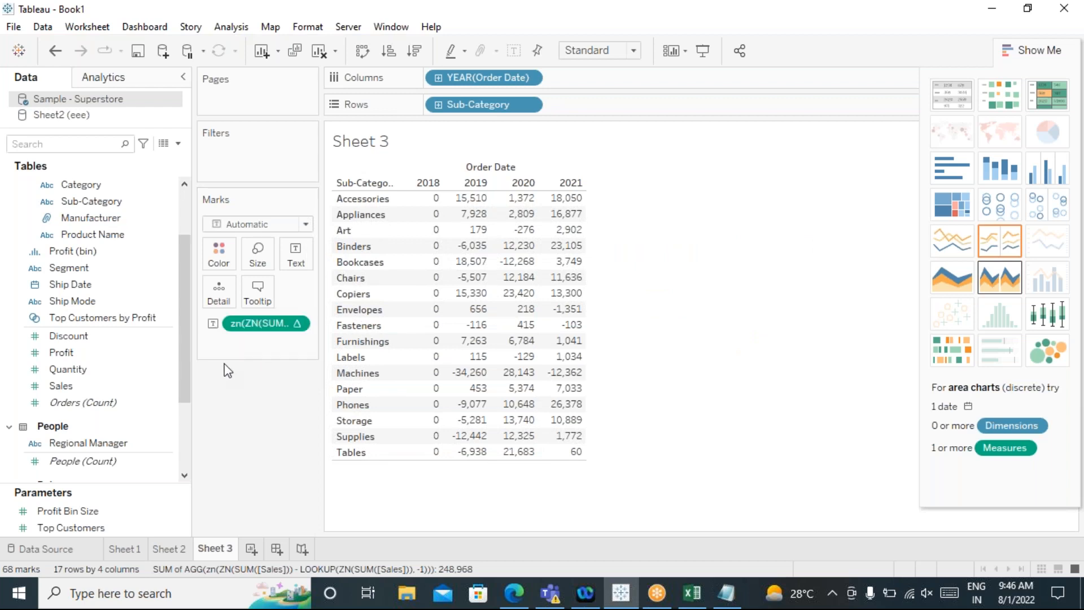
double_click(266, 327)
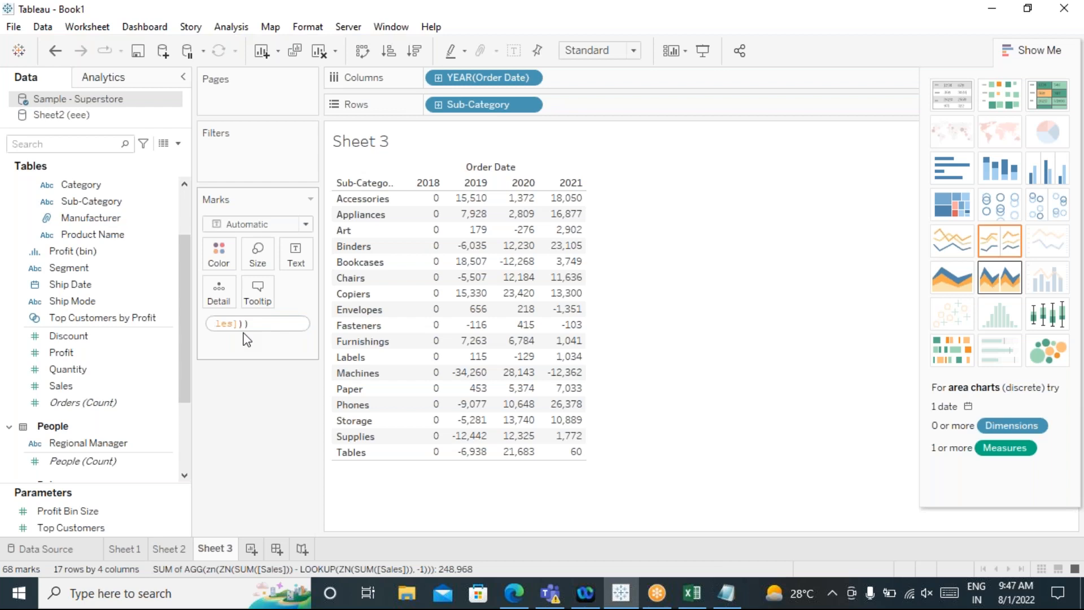
key(Left)
key(Left)
key(Left)
key(Left)
key(Left)
key(Left)
key(Left)
key(Left)
key(Left)
key(Left)
key(Left)
key(Left)
key(Left)
key(Left)
key(Left)
key(Left)
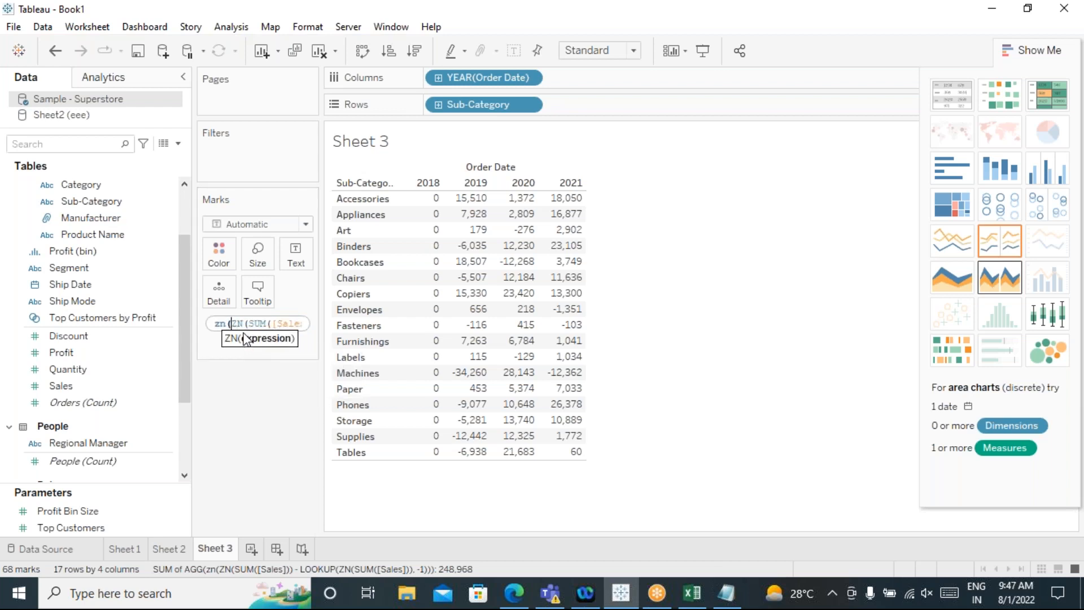
key(Left)
key(Left)
key(Left)
key(Right)
key(Right)
key(Right)
key(Right)
key(Right)
key(Right)
key(Right)
key(Right)
key(Right)
key(Right)
key(Right)
key(Right)
key(Right)
key(Right)
key(Right)
key(Right)
key(Right)
key(Right)
key(Right)
key(Right)
key(Right)
key(Right)
key(Left)
key(Left)
key(Left)
key(Left)
key(Left)
key(Left)
key(Right)
key(Right)
key(Right)
key(Right)
key(Right)
key(Right)
key(Right)
key(Right)
key(Right)
key(Right)
key(Right)
key(Right)
key(Right)
key(Right)
key(Right)
key(Right)
key(Right)
key(Right)
key(Right)
key(Right)
key(Right)
key(BackSpace)
text(2)
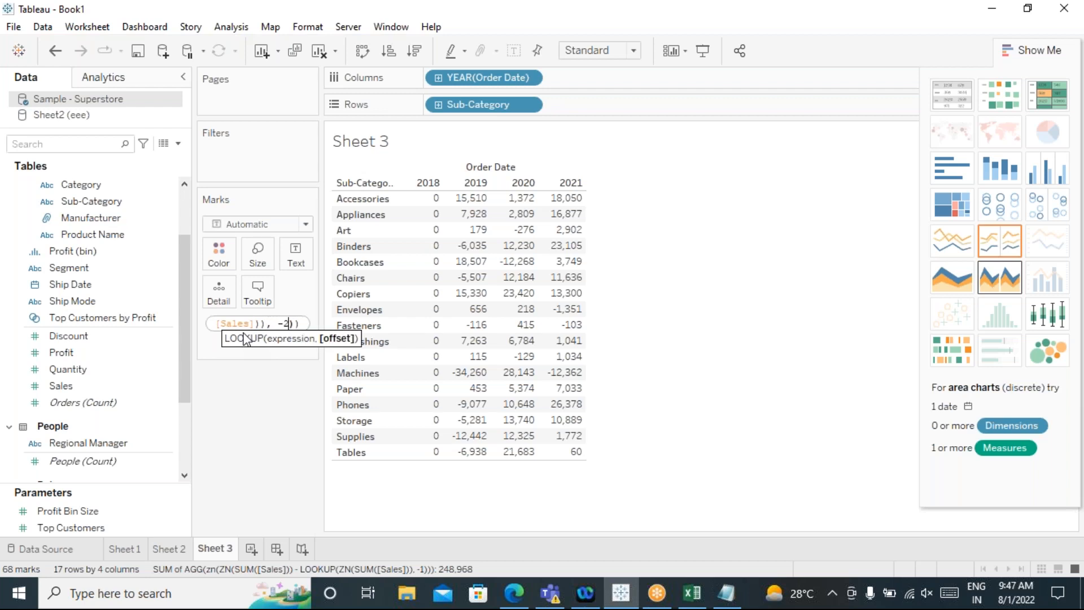
key(Return)
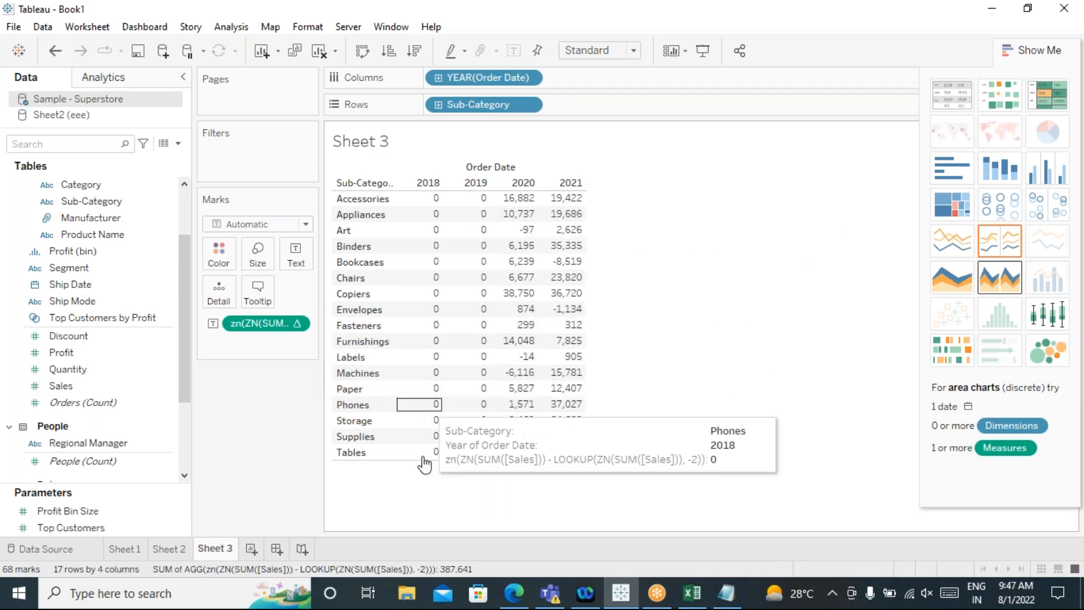
Step: Create a new worksheet with Sub-Category in rows and the sum of Sales as text
click(251, 548)
click(113, 217)
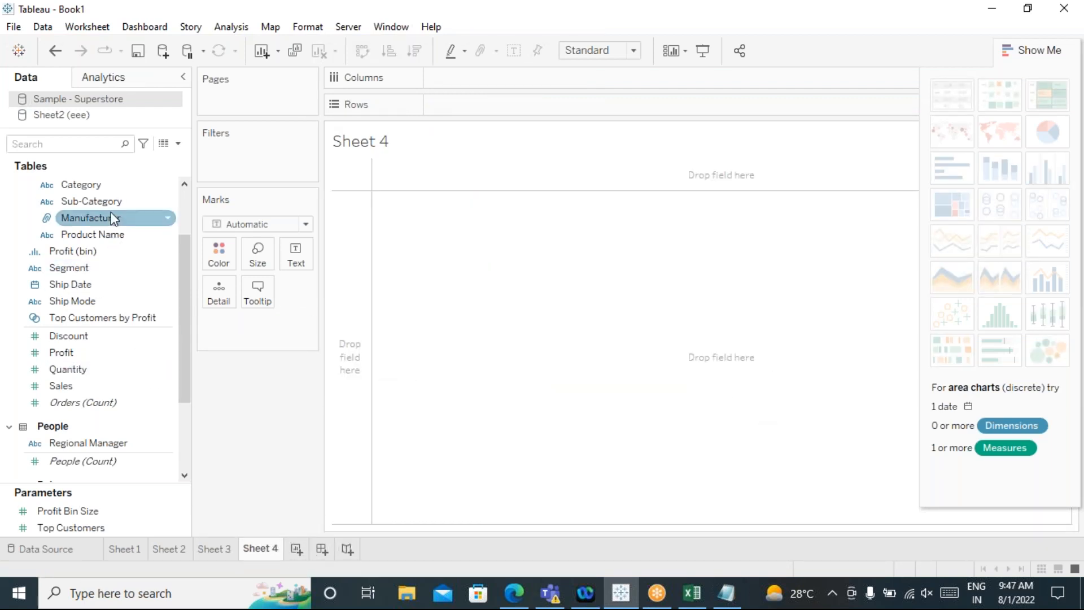
double_click(107, 202)
click(79, 403)
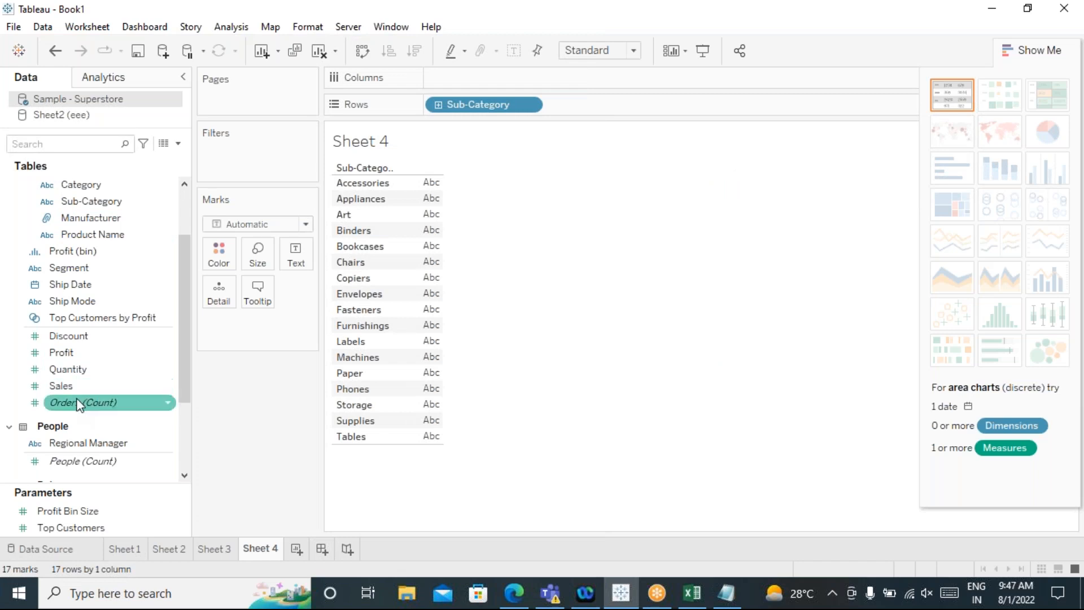
double_click(79, 386)
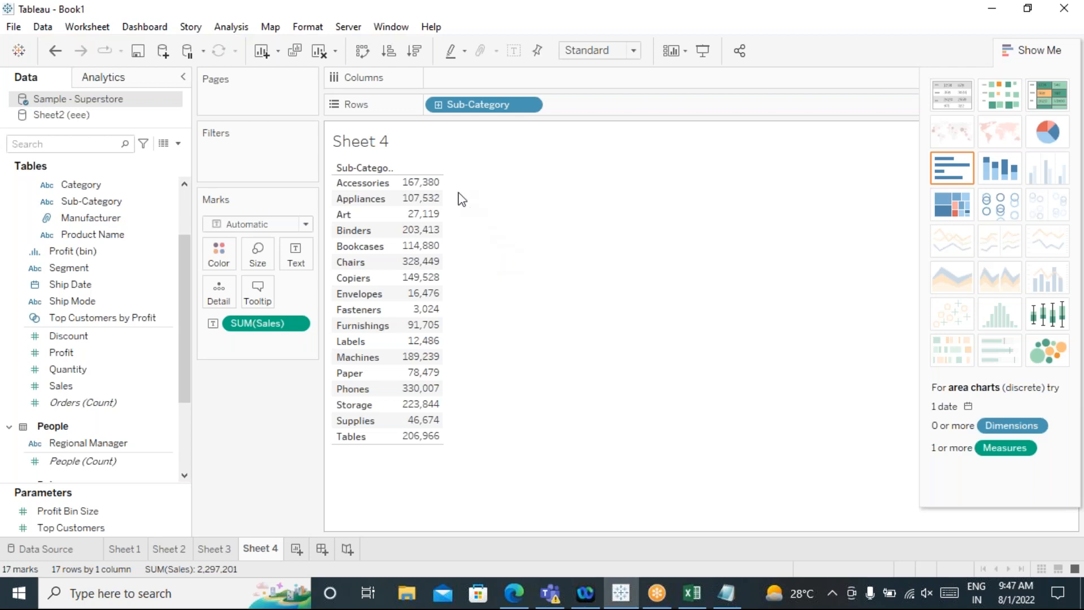
Step: Create a calculated field named lookup and insert the LOOKUP function as its formula
click(231, 26)
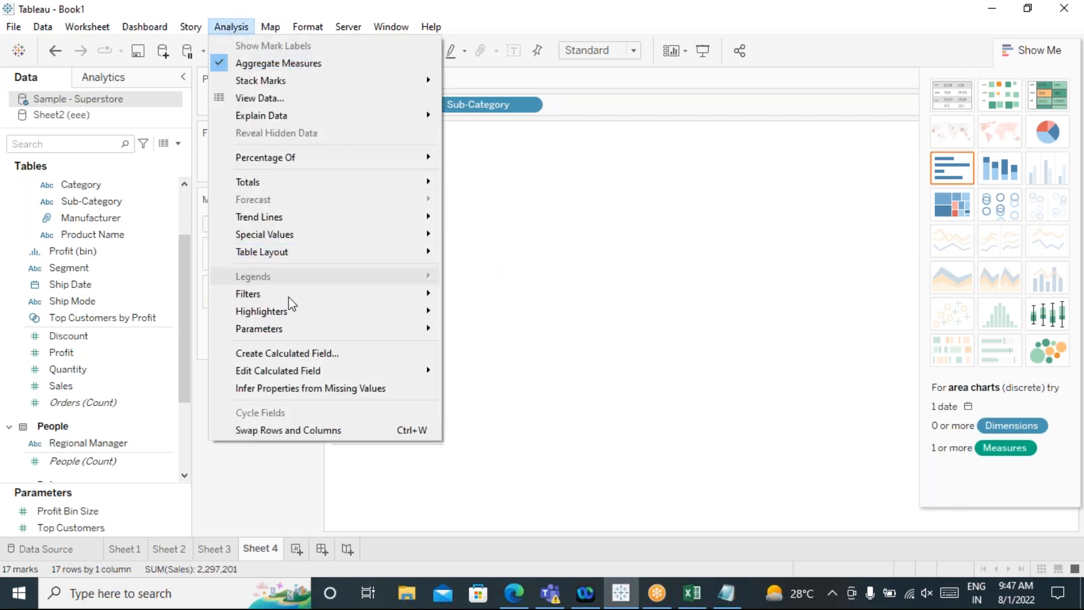
click(314, 354)
drag(380, 47, 771, 158)
text(looku)
click(653, 197)
text(loo)
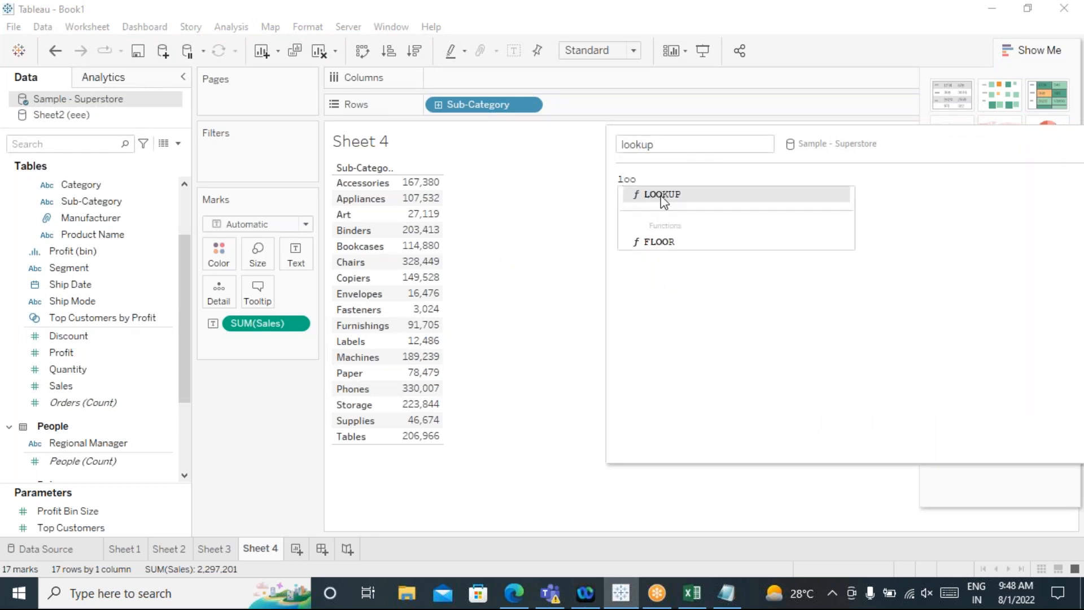
click(661, 198)
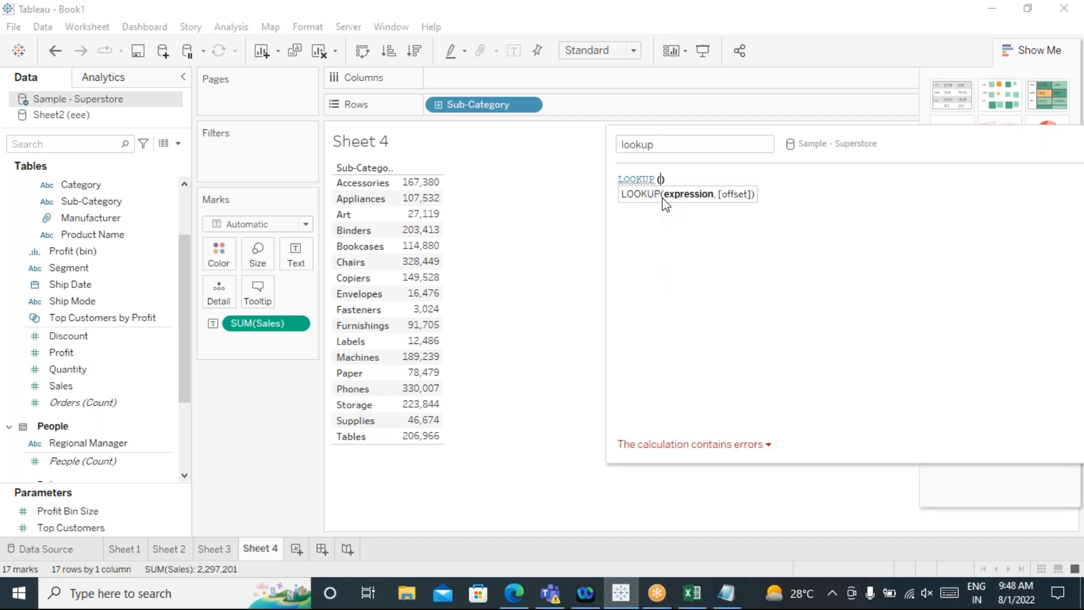
Step: Complete the lookup formula as LOOKUP(SUM([Sales]),-1)
text(sum)
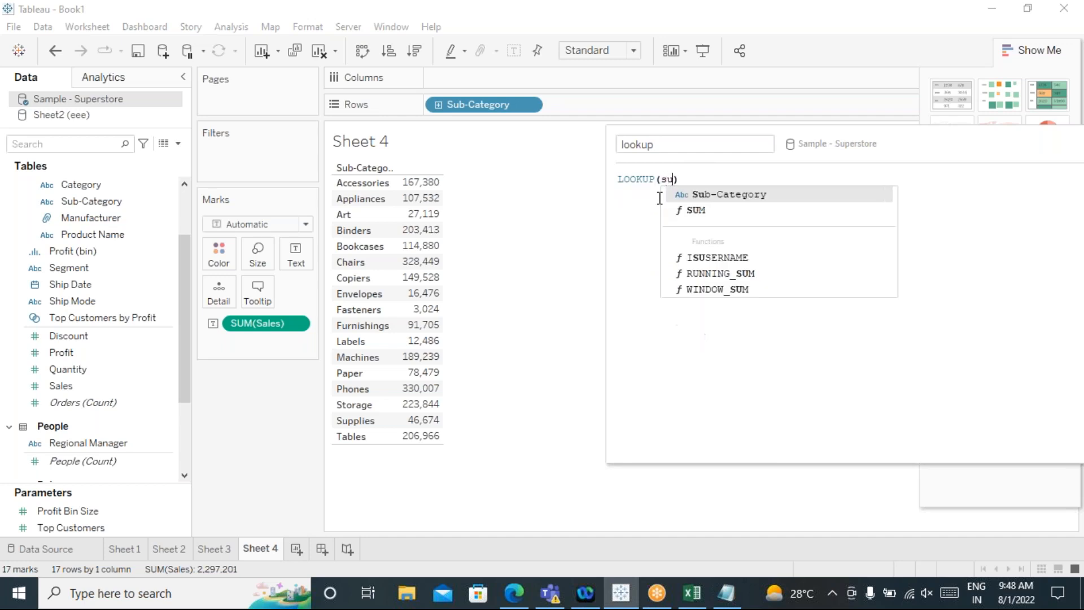
click(696, 195)
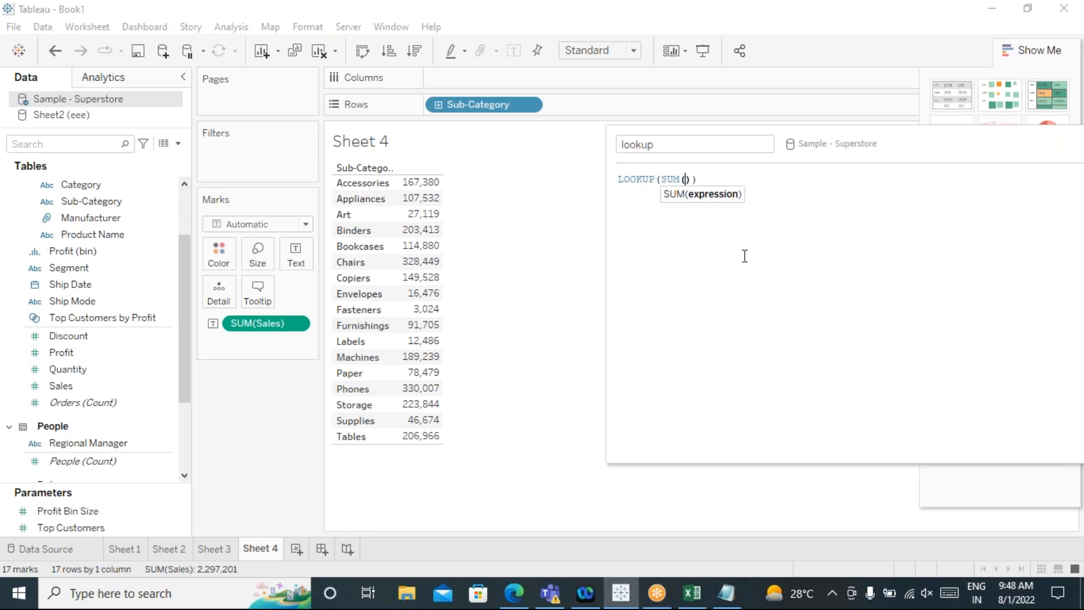
text(sa)
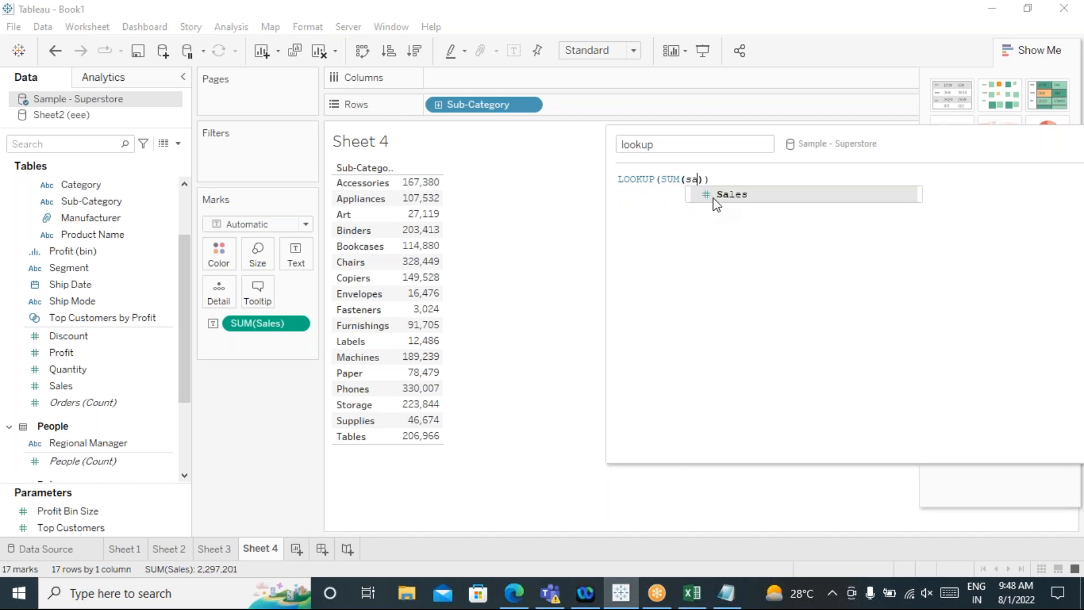
click(732, 196)
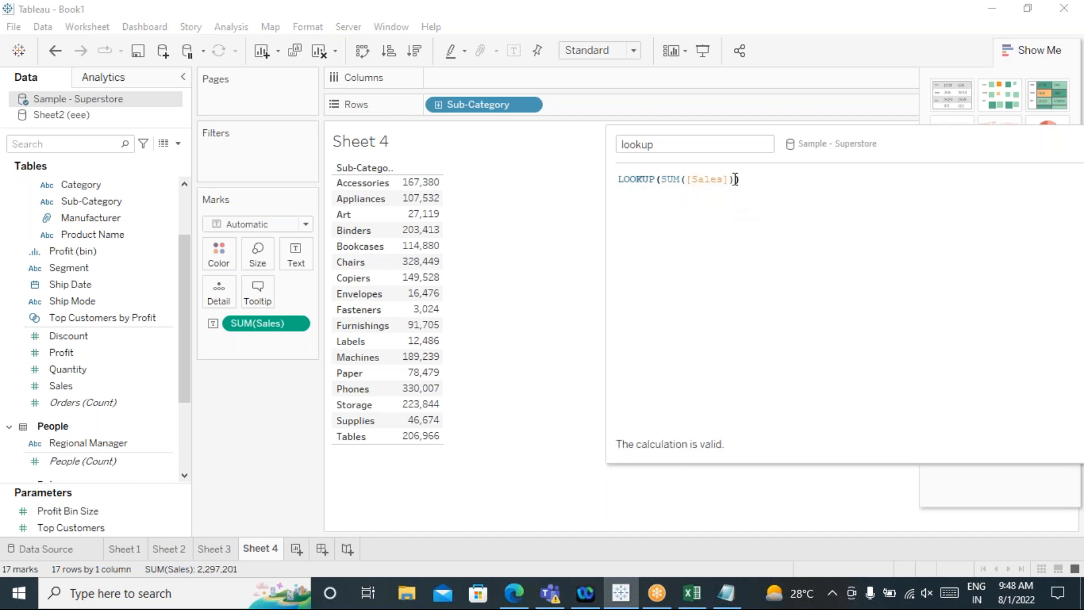
text(,)
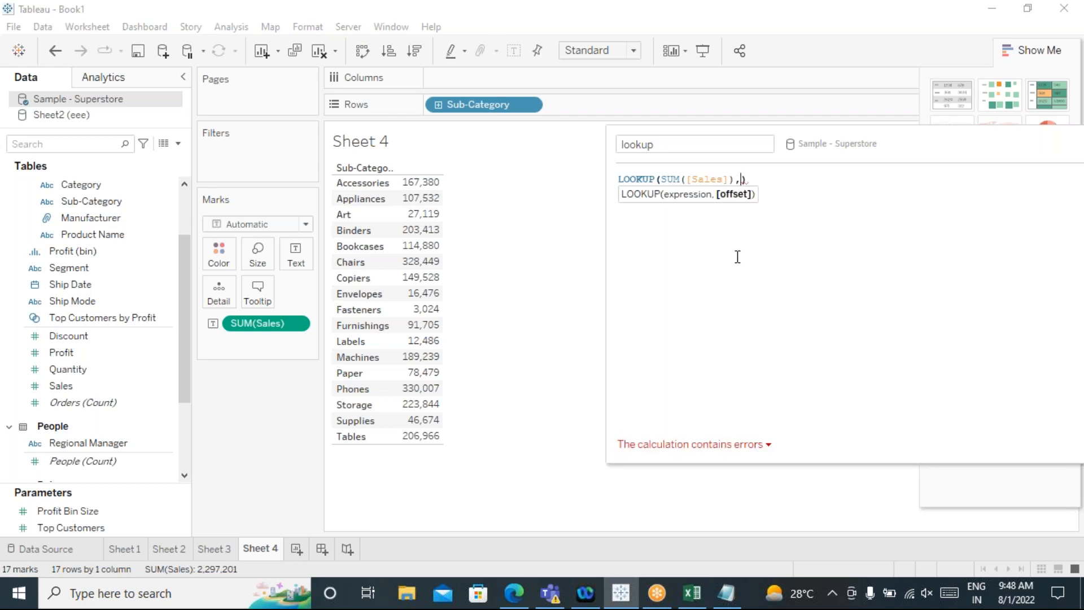
text(-1)
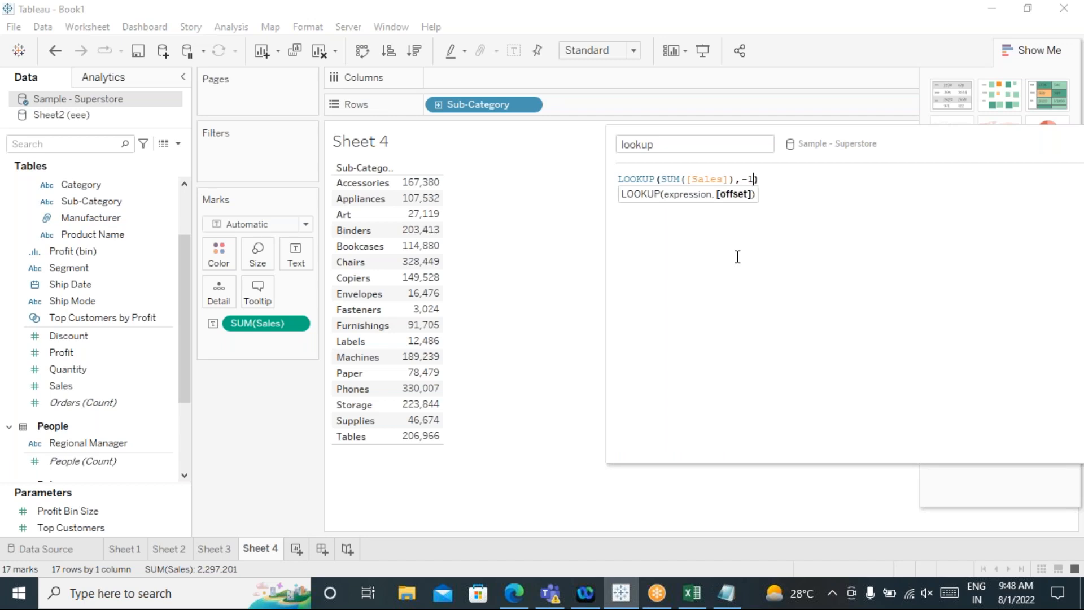
Step: Save the lookup calculation and show it beside Sales in a text table by Sub-Category
drag(907, 140, 592, 121)
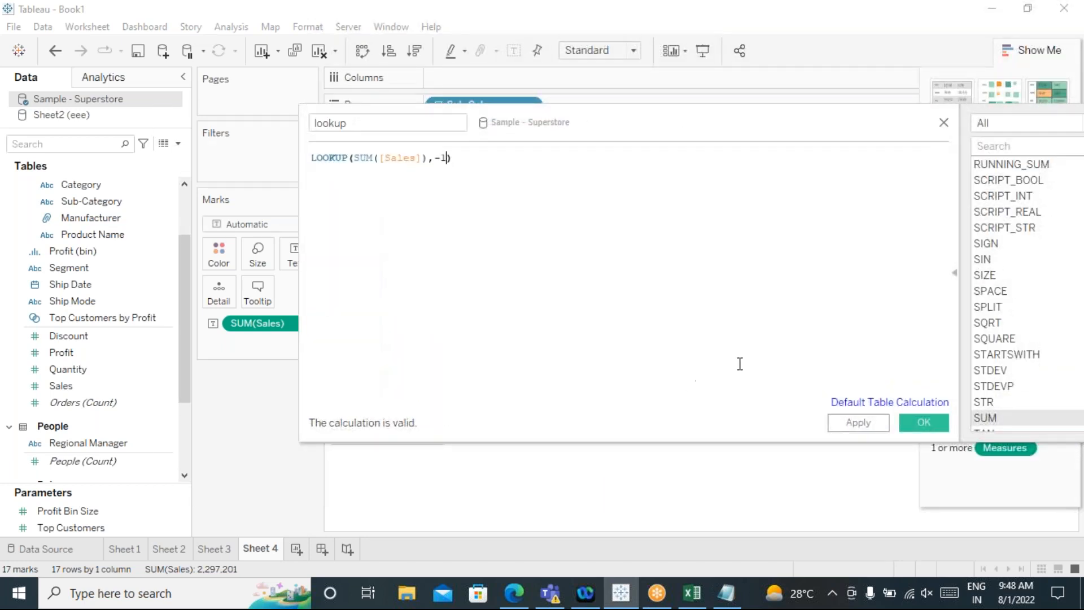
click(858, 422)
click(923, 422)
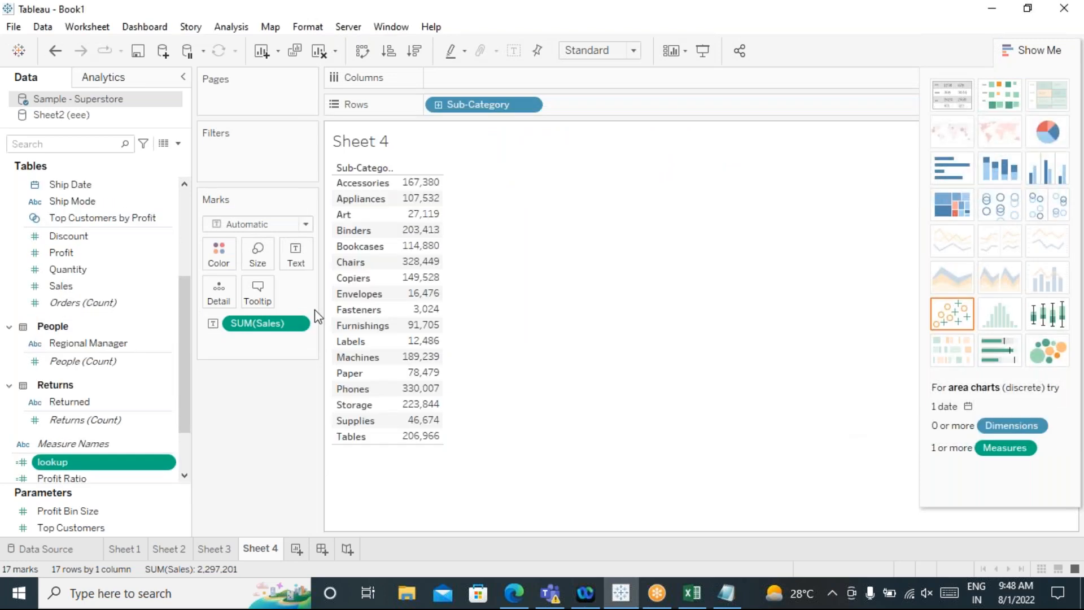
drag(75, 468, 294, 257)
click(951, 94)
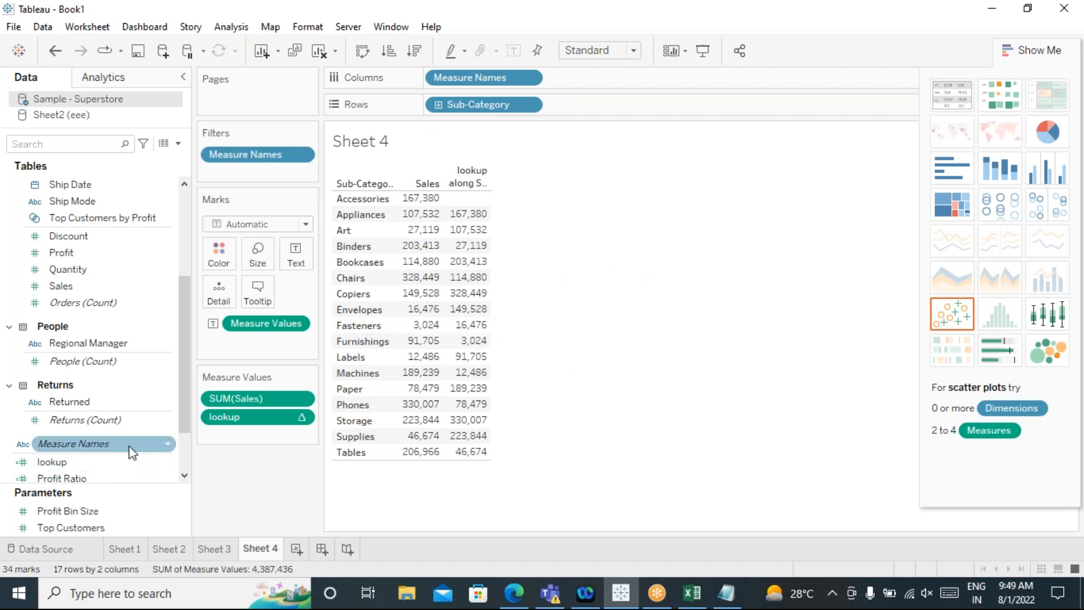
Step: Create a second calculated field named lookup 2postons and insert the LOOKUP function
click(231, 27)
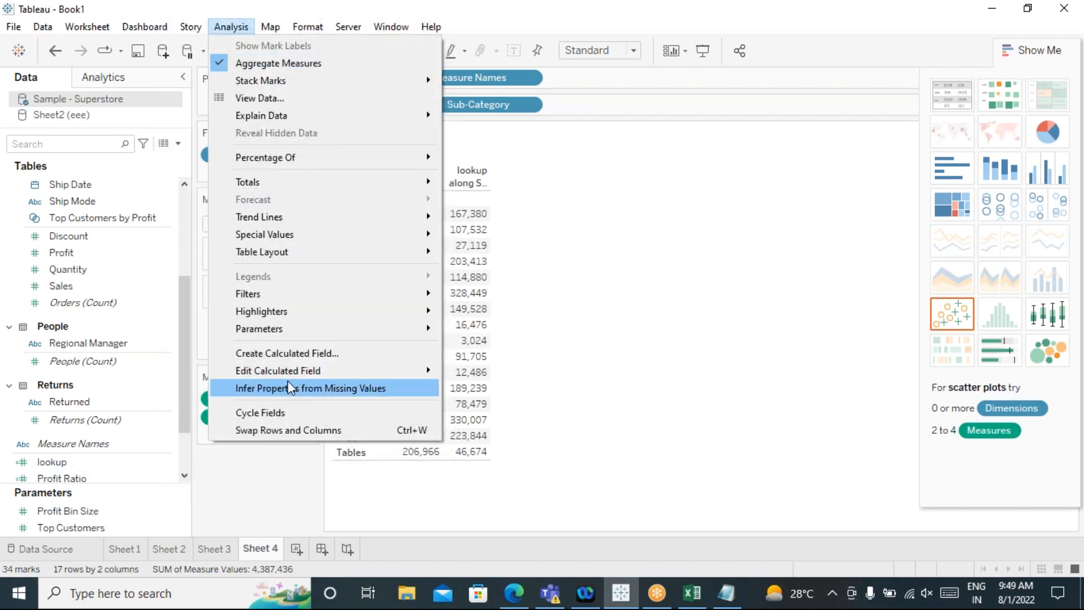
click(290, 350)
drag(341, 135, 574, 180)
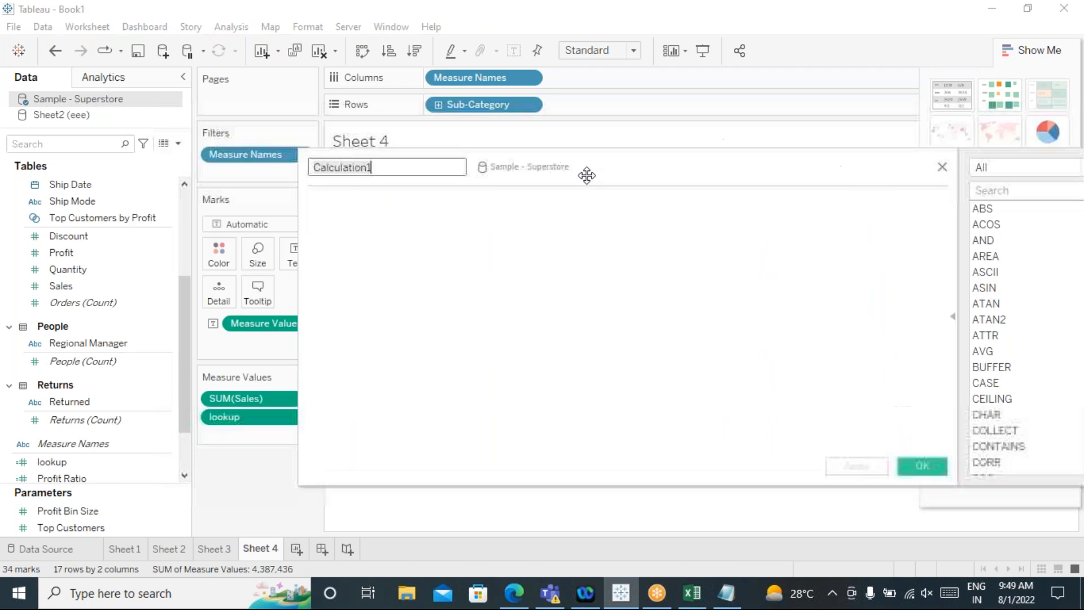
click(355, 167)
text(lookup 2poston)
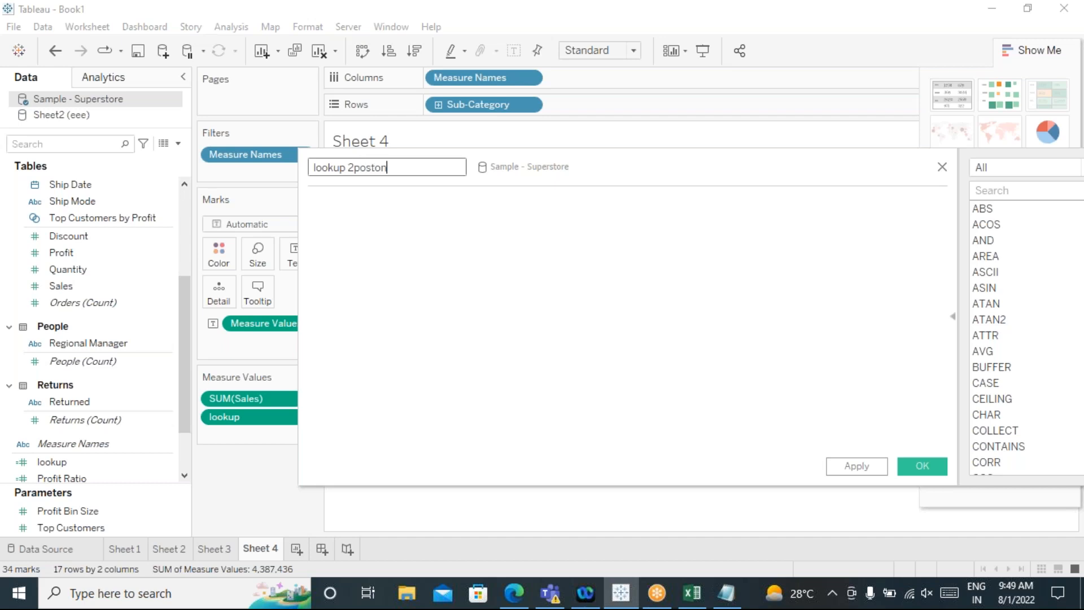
text(loo)
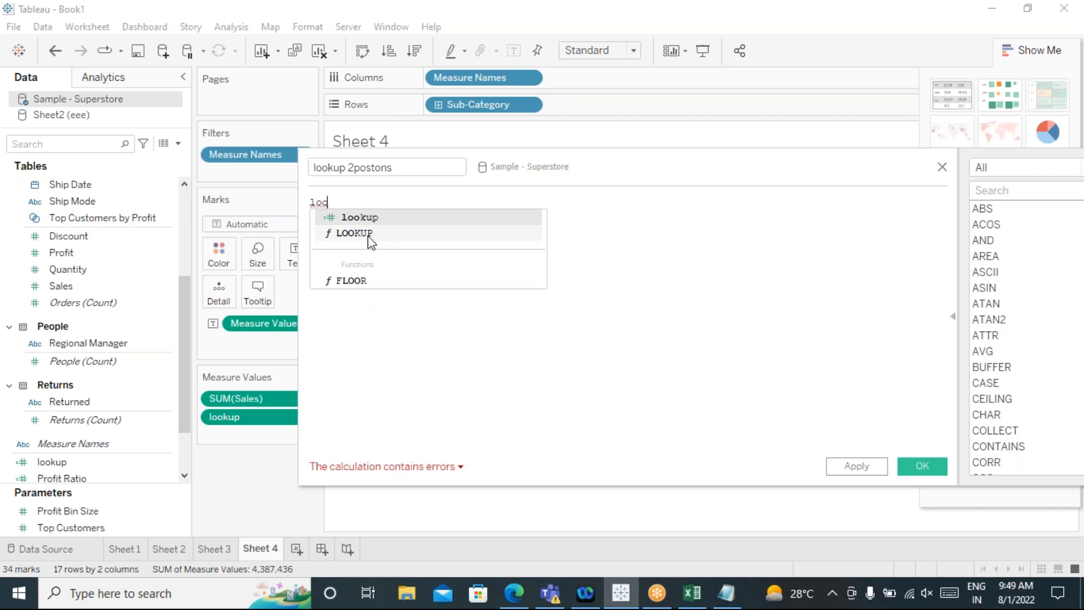
click(370, 237)
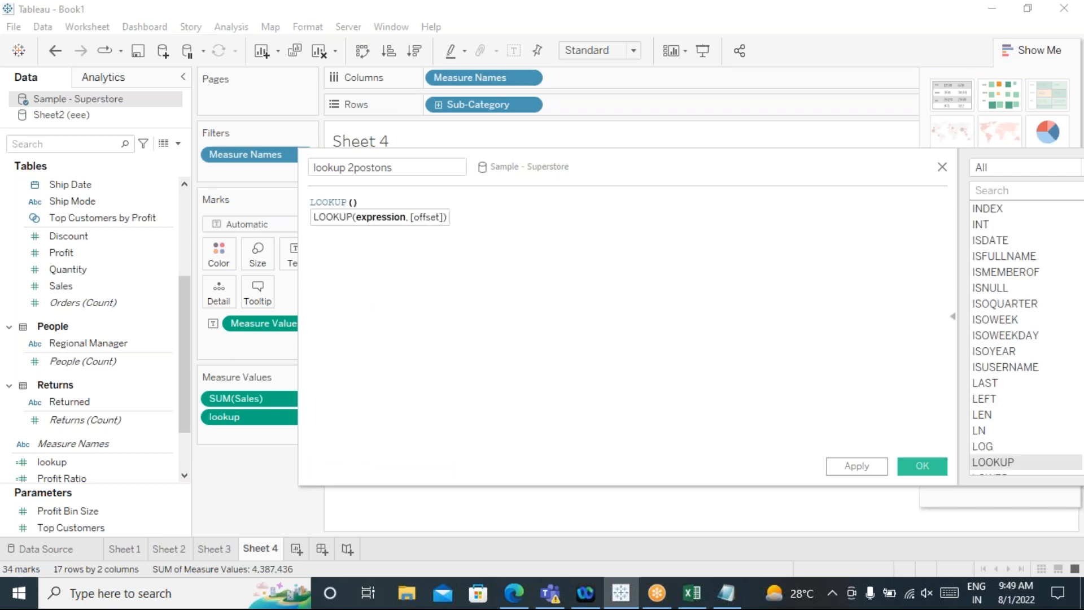
Step: Complete the lookup 2postons formula as LOOKUP(SUM([Sales]),-2)
text(sum)
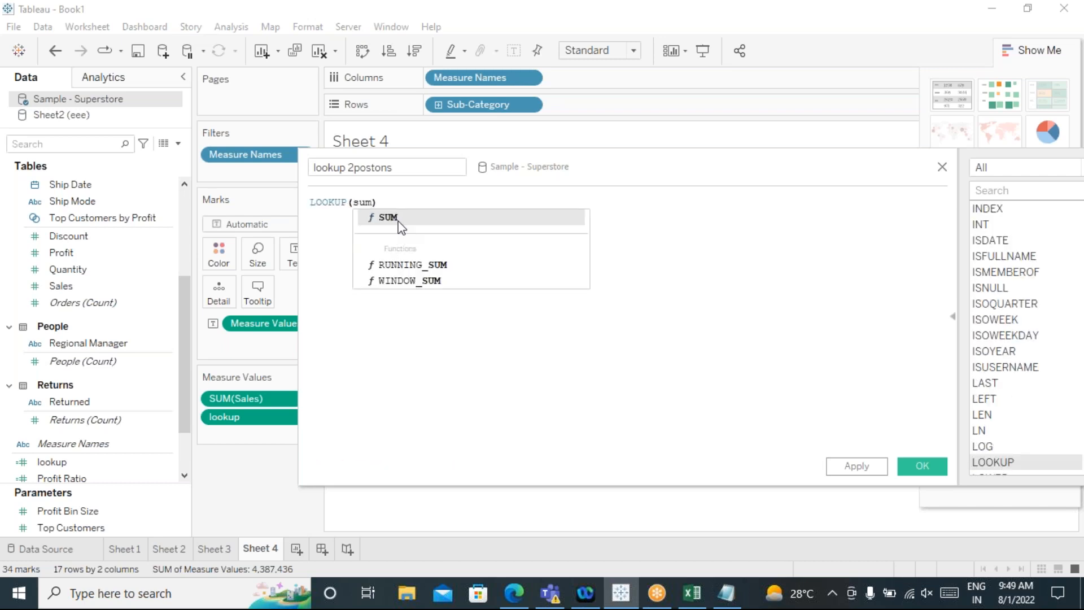
click(398, 220)
text(sal)
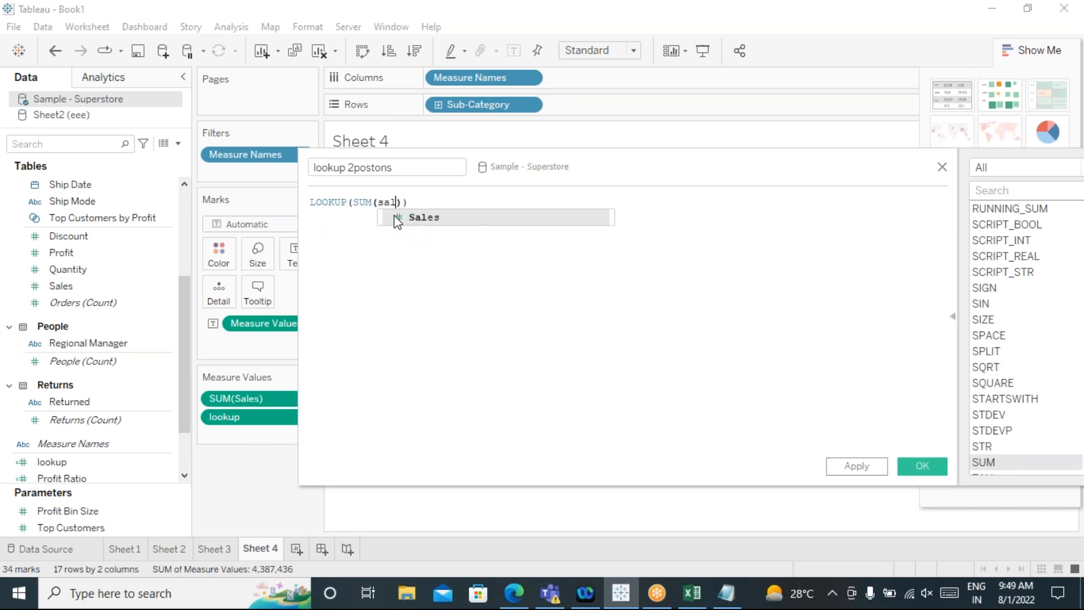
click(425, 221)
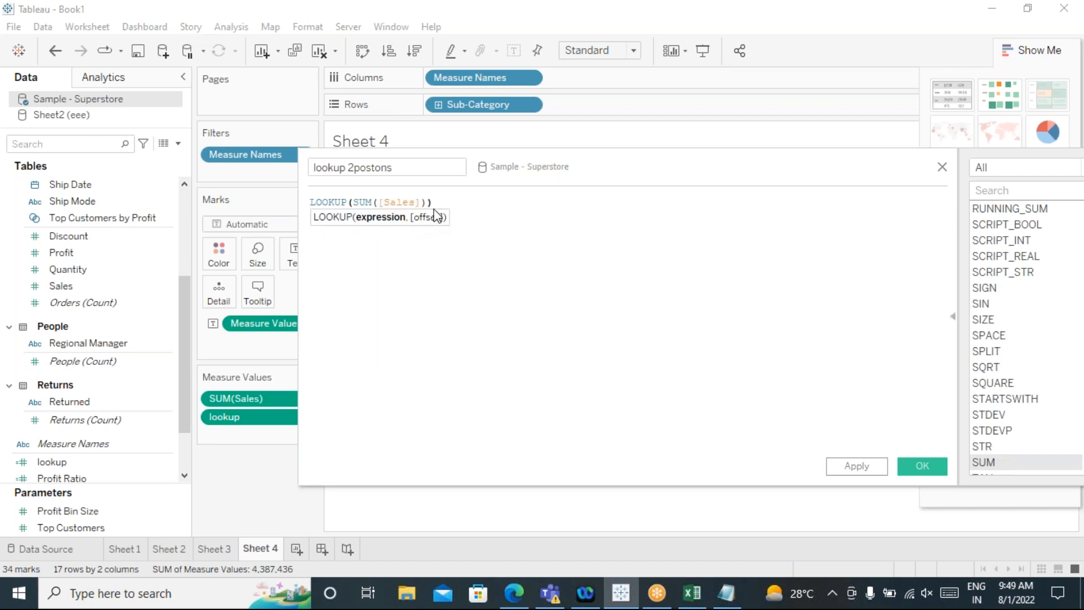
text(,-2)
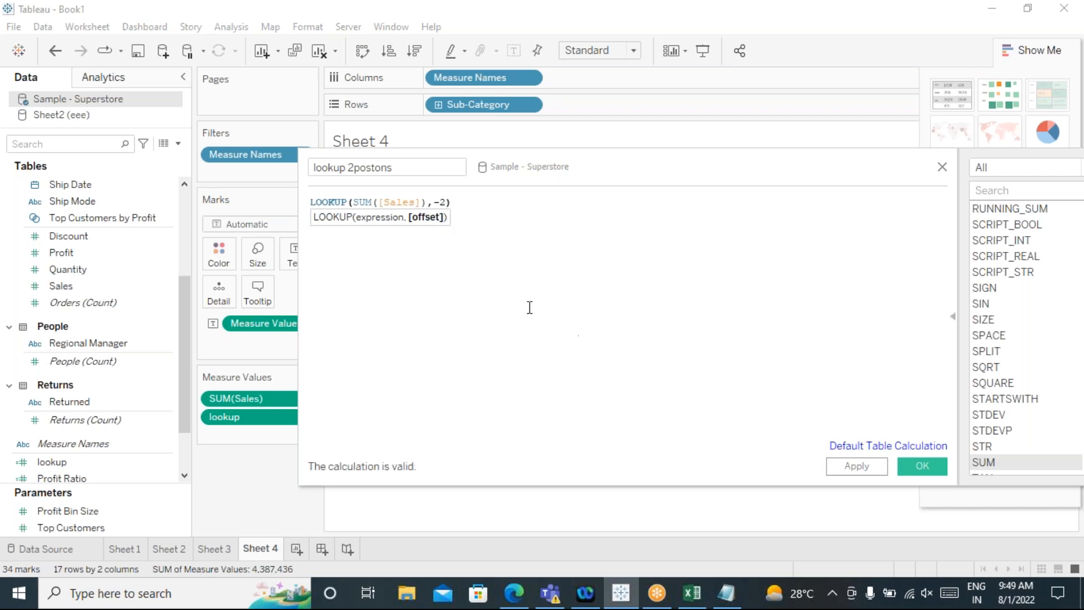
Step: Save the lookup 2postons calculation and add it to the Measure Values below lookup
click(922, 466)
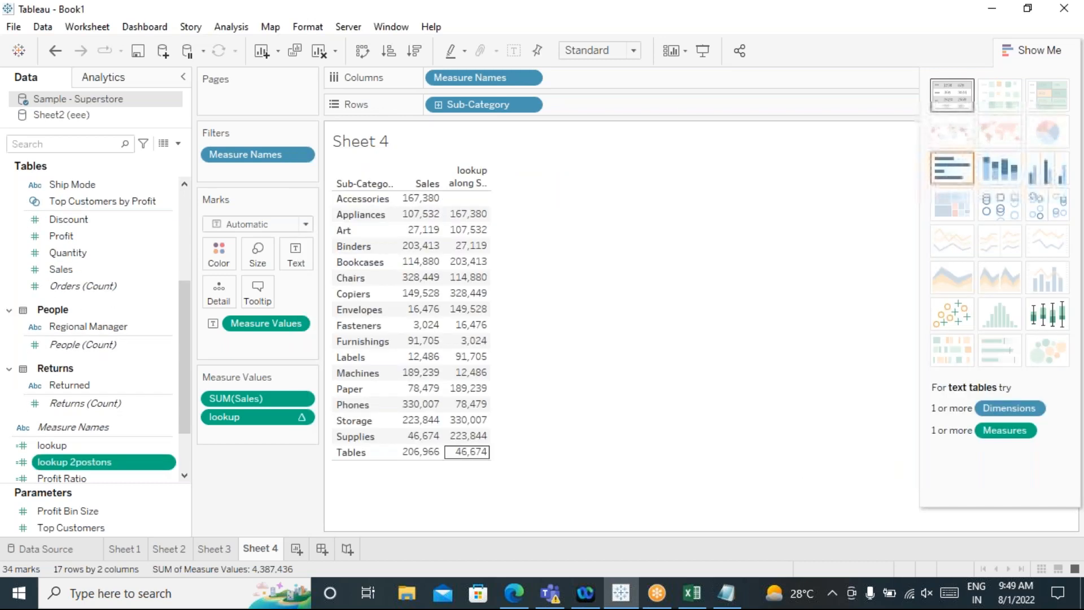
drag(52, 468, 213, 434)
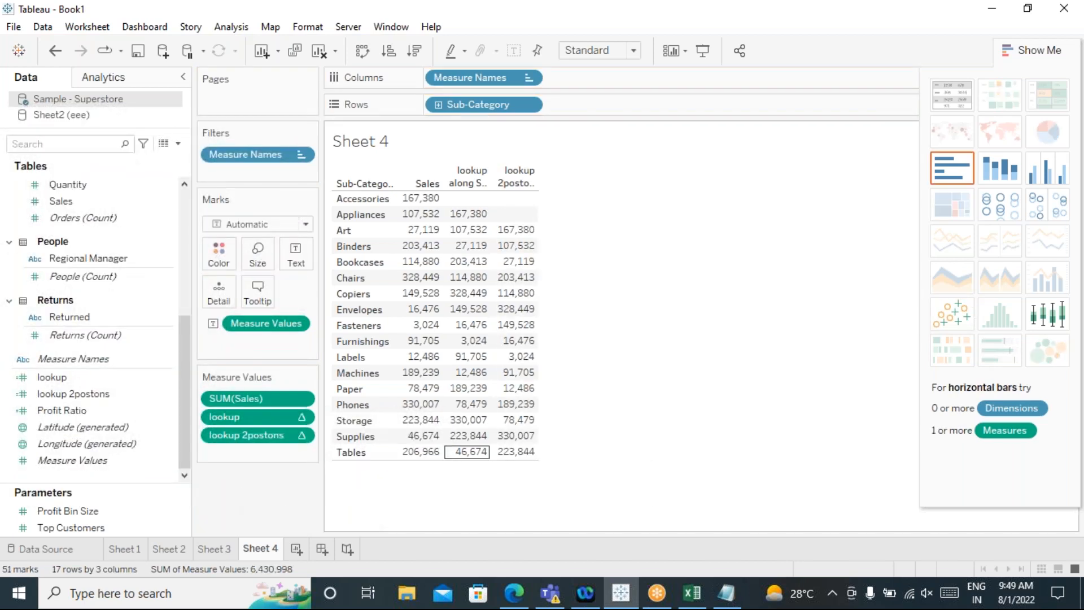
mouse_move(513, 234)
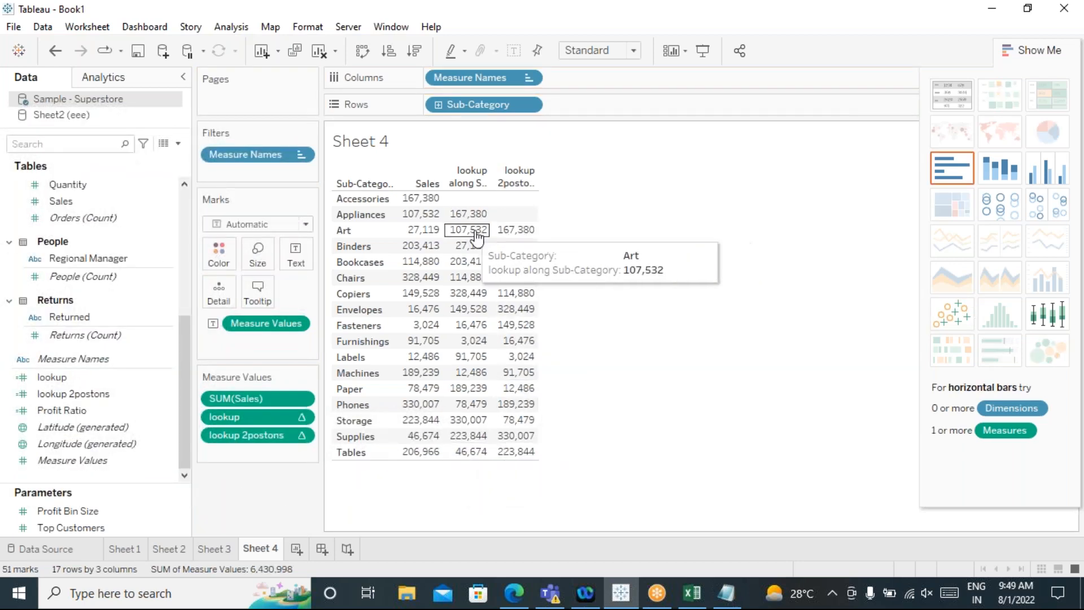
mouse_move(441, 210)
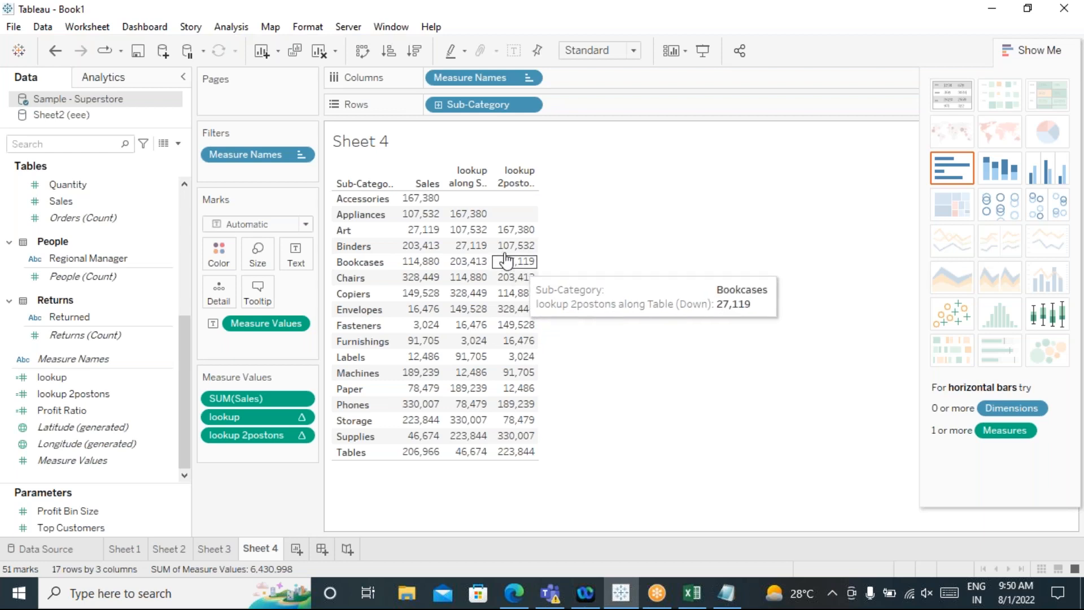
mouse_move(466, 259)
mouse_move(465, 280)
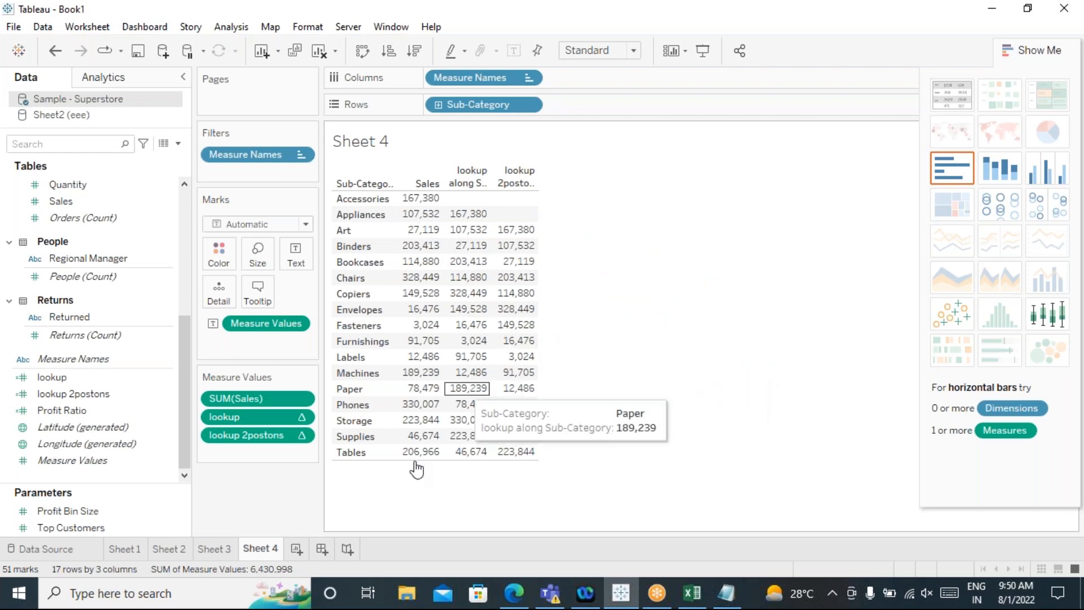
Step: Add a new blank worksheet to the workbook
click(296, 549)
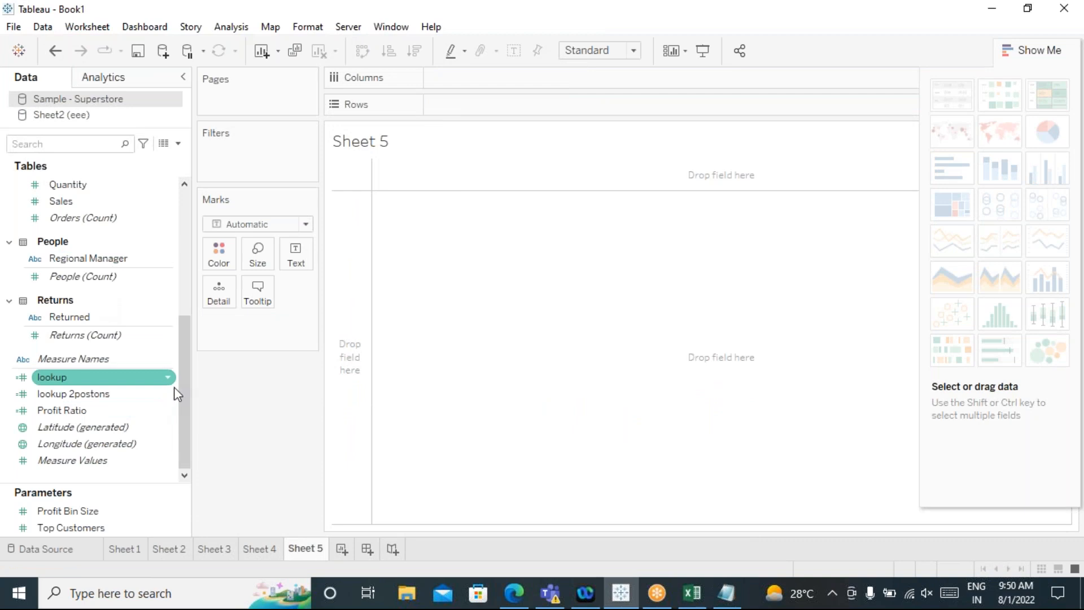
scroll(172, 386, up, 5)
double_click(90, 253)
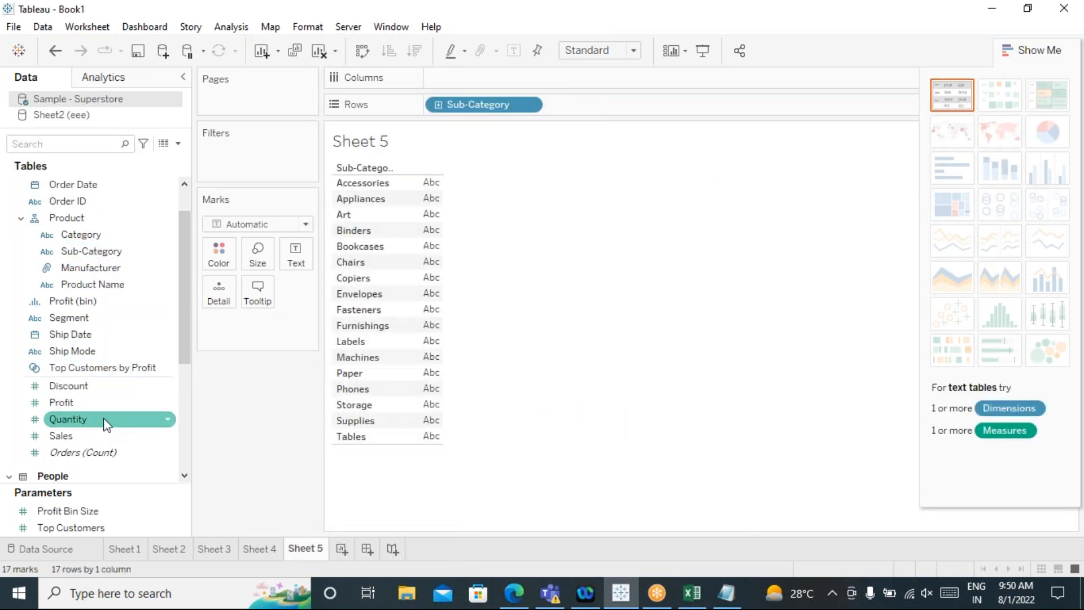
click(262, 550)
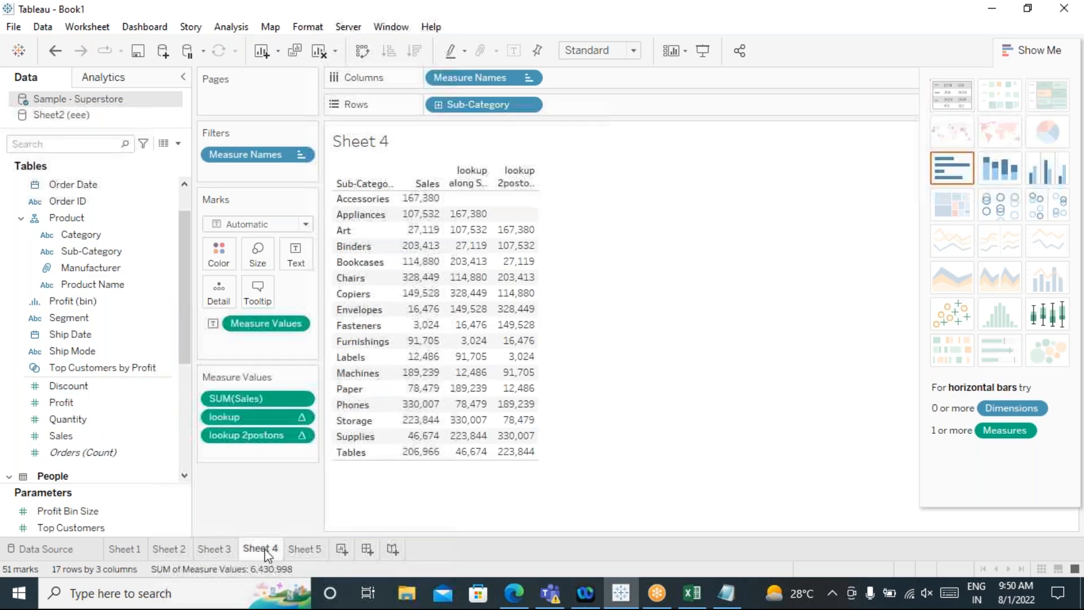
click(302, 551)
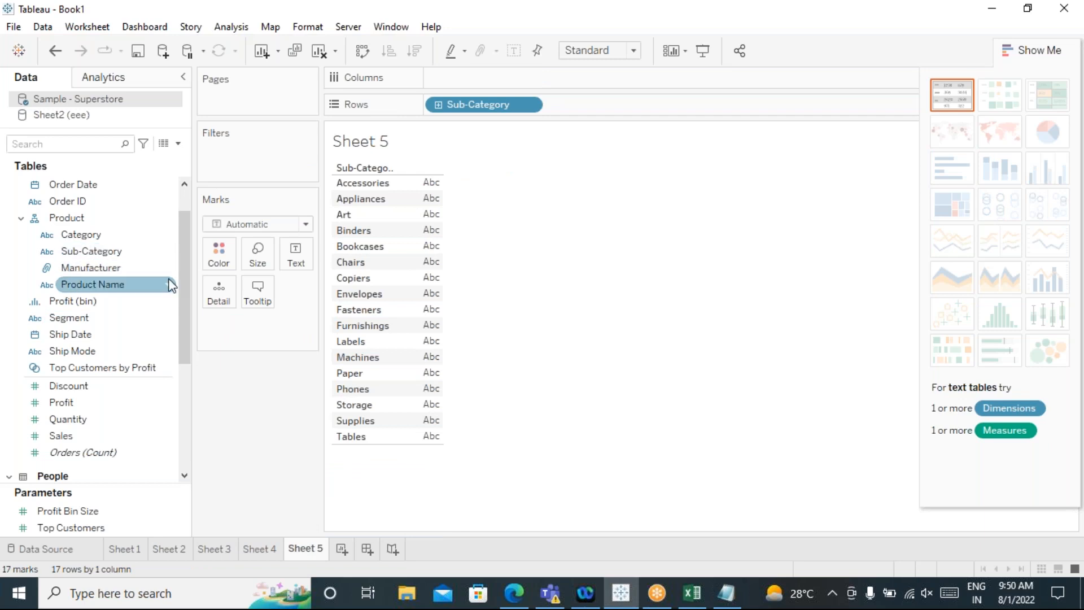
scroll(170, 282, up, 3)
drag(494, 104, 214, 395)
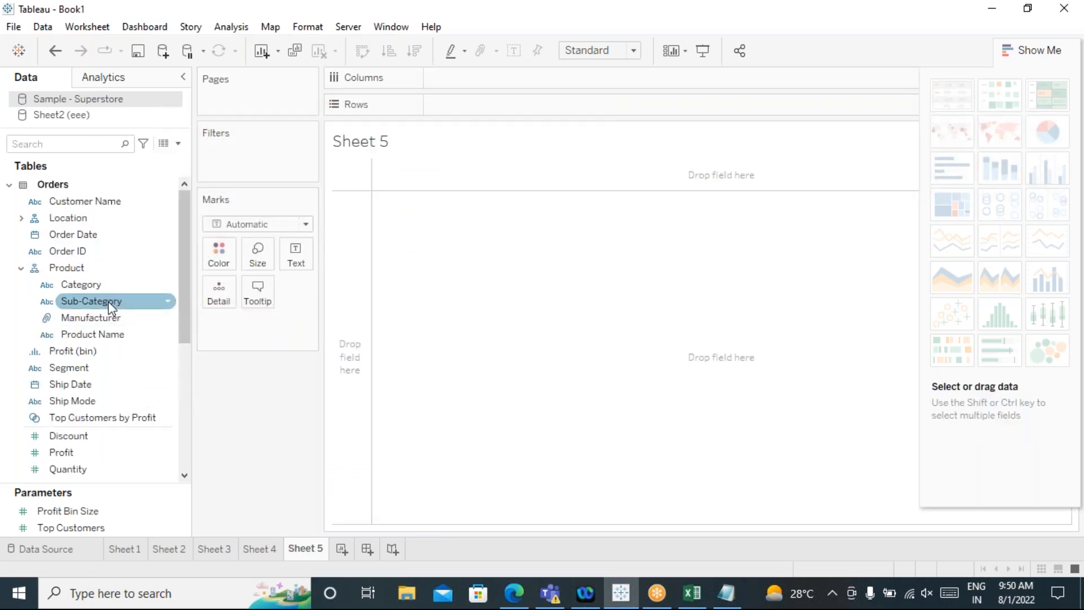
Step: Add Order Date to the view as discrete exact dates and place it on Rows
double_click(91, 234)
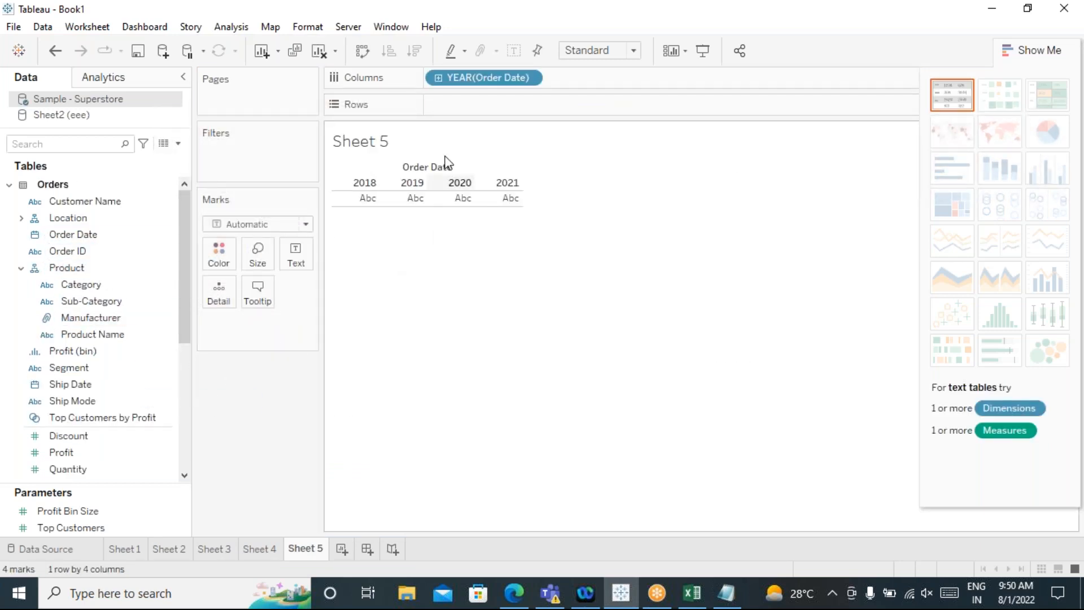
click(527, 79)
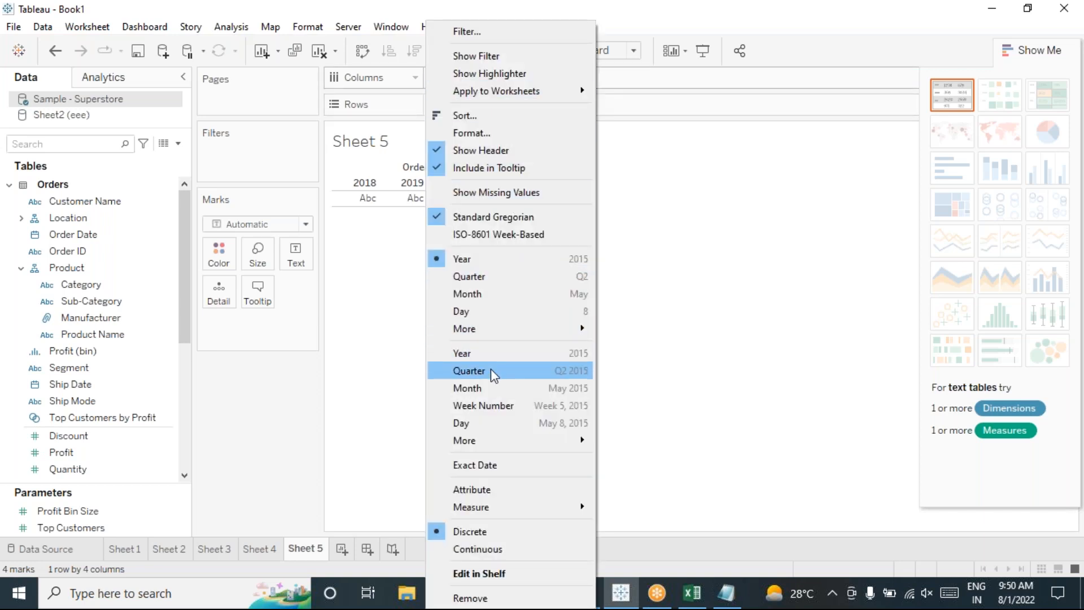
click(469, 464)
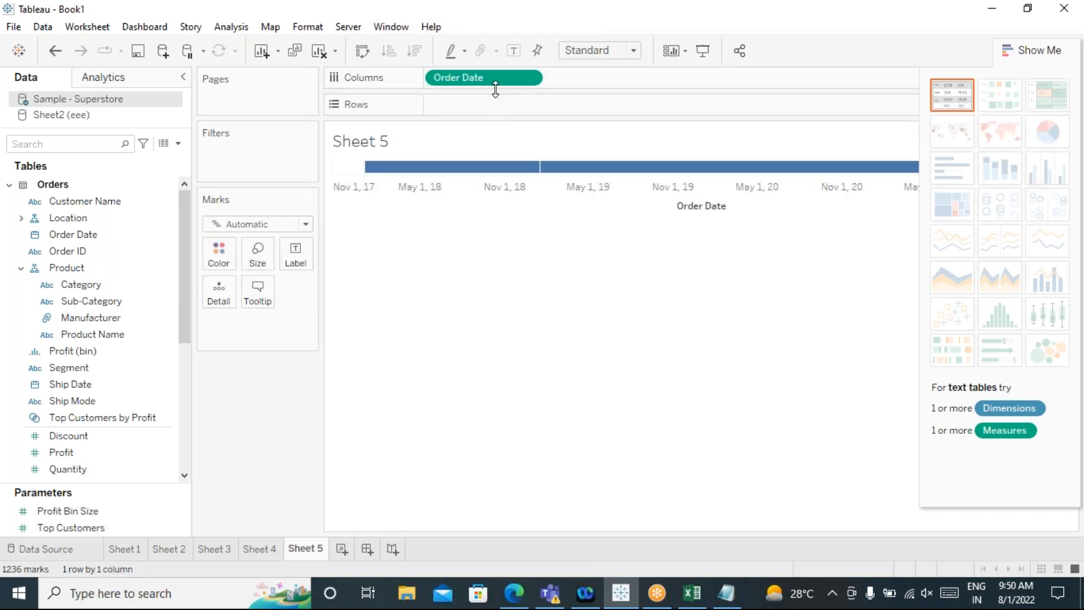
click(532, 78)
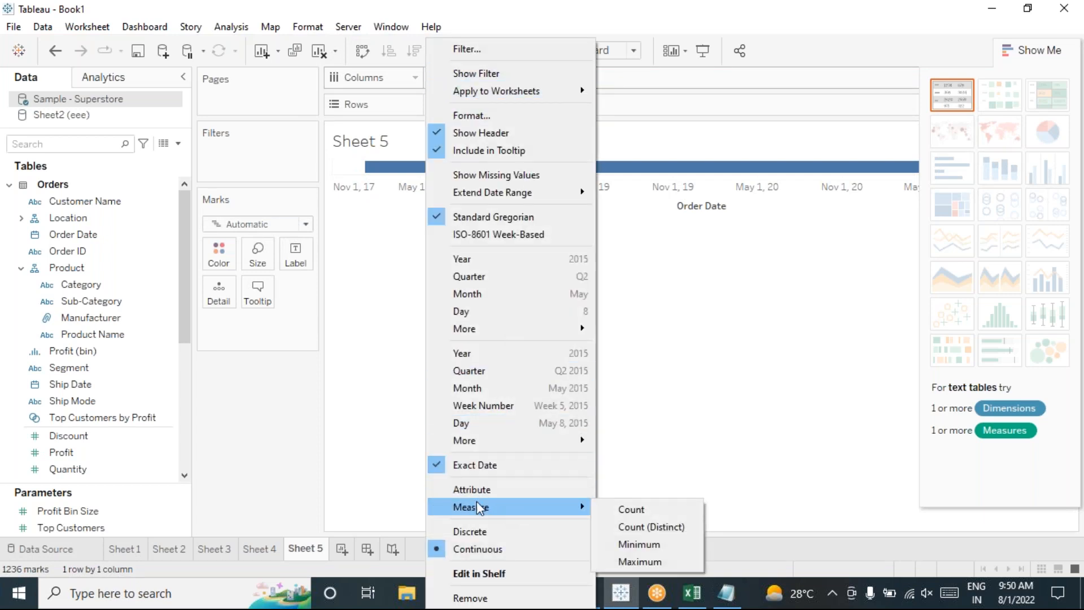
click(487, 531)
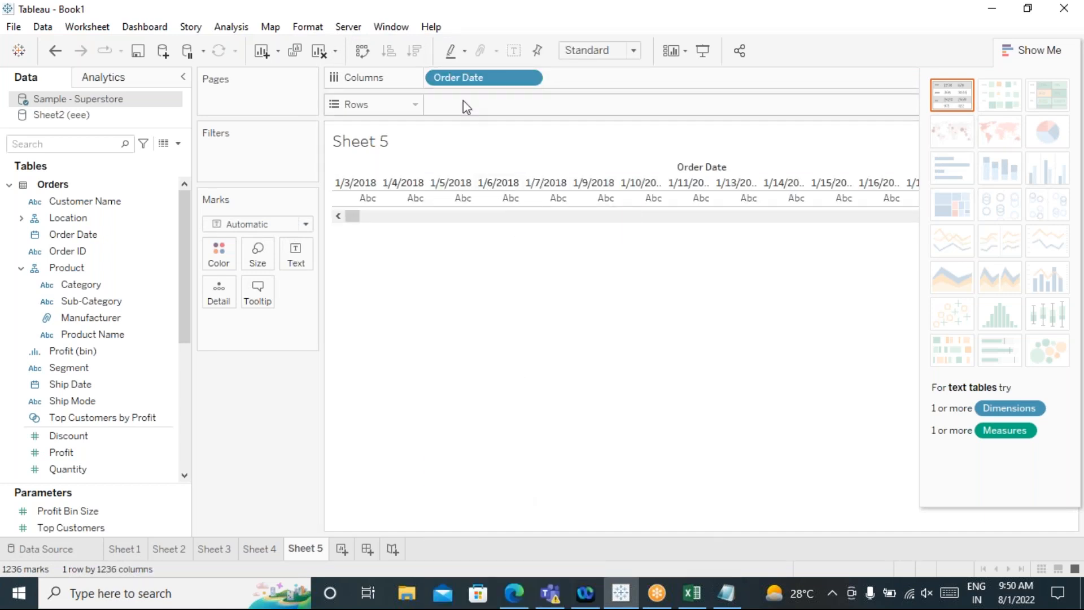
drag(460, 82, 460, 108)
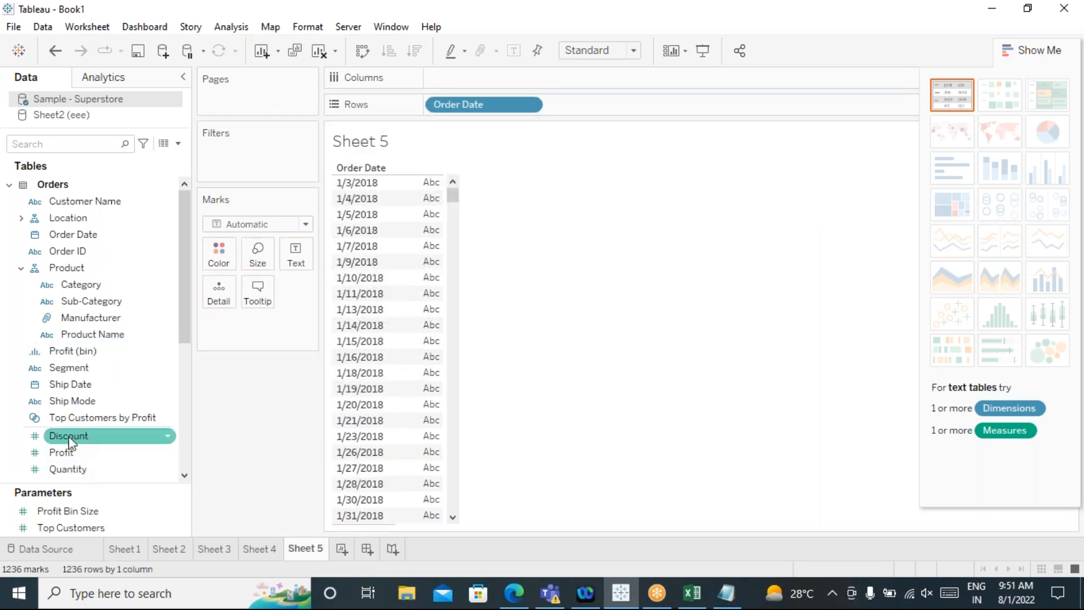
Step: Add the Profit measure to the view so each order date has its profit value
scroll(74, 383, down, 3)
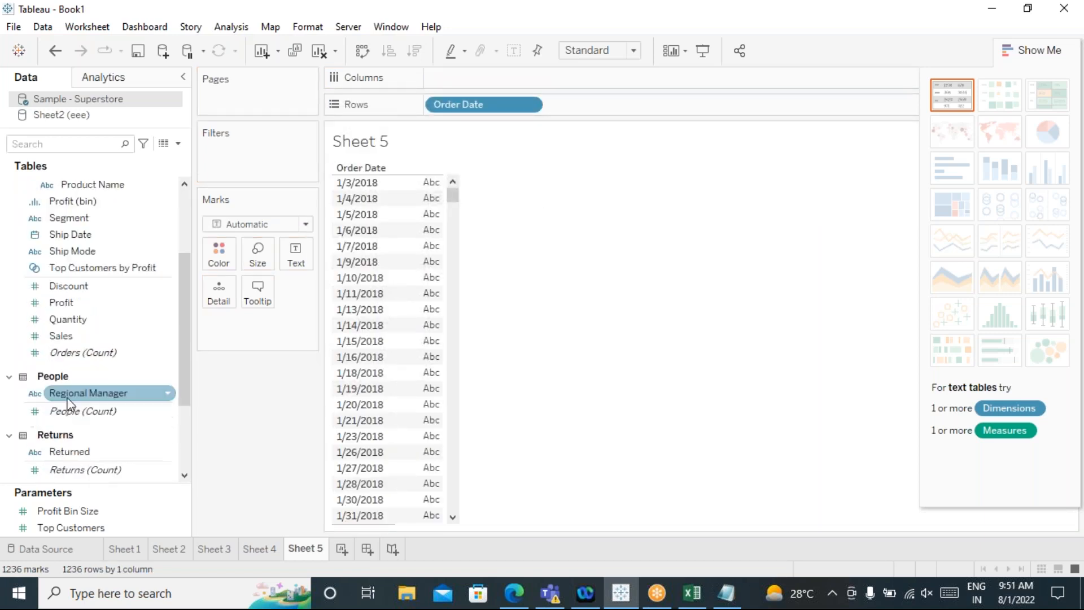
click(65, 304)
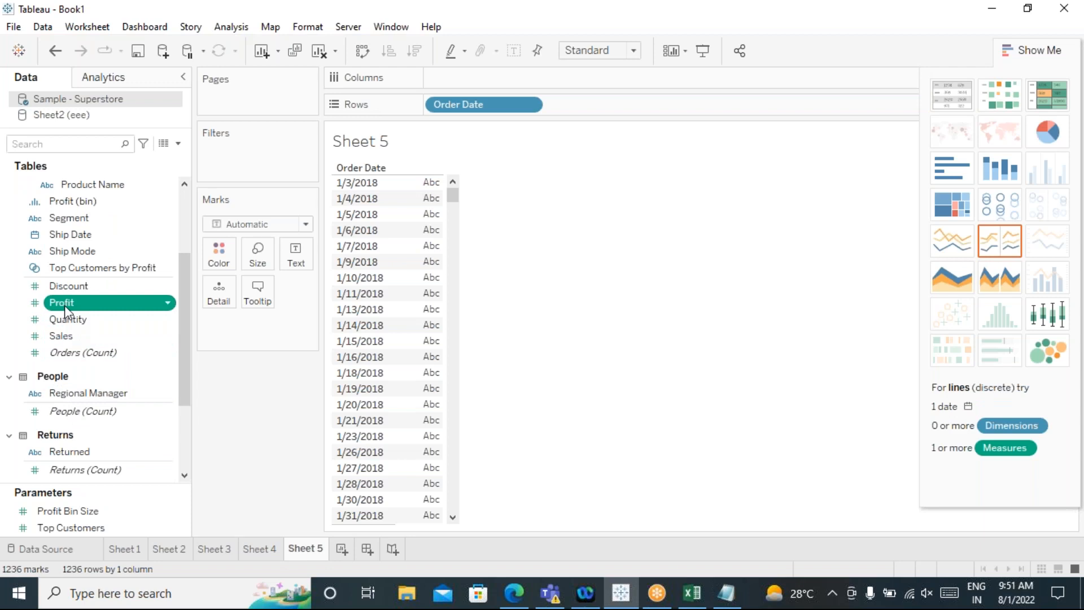
double_click(64, 305)
mouse_move(426, 406)
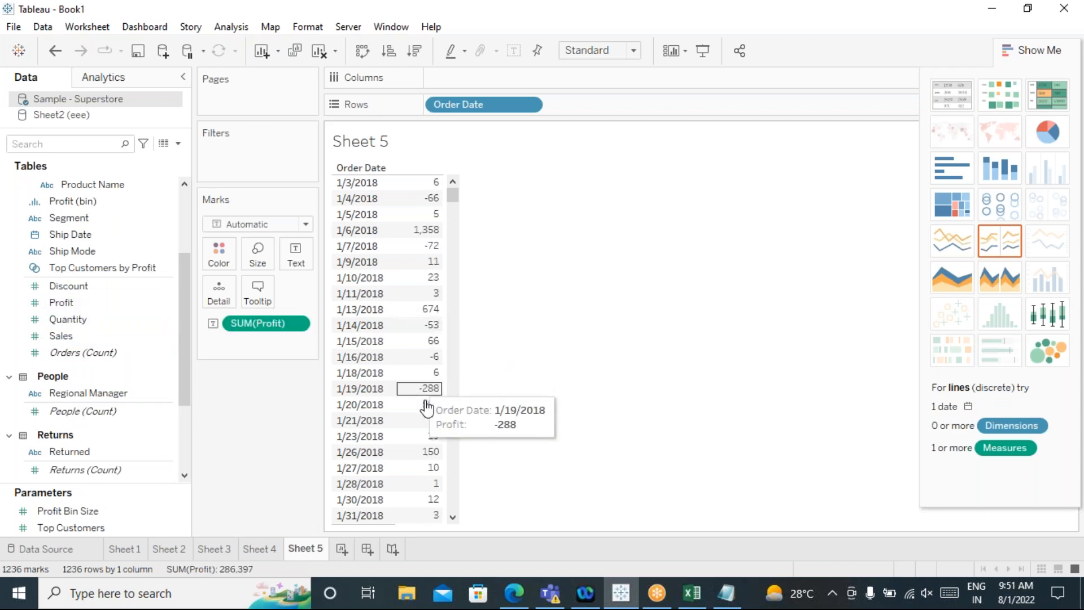
Step: Create a calculated field named lookup profit and insert the LOOKUP function into its formula
click(228, 26)
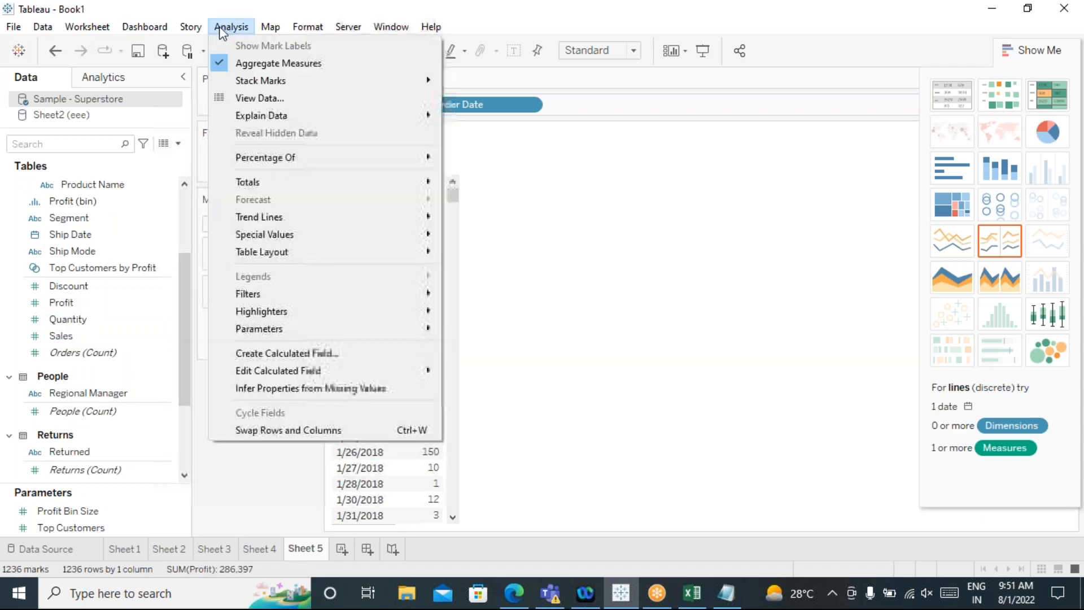
click(304, 354)
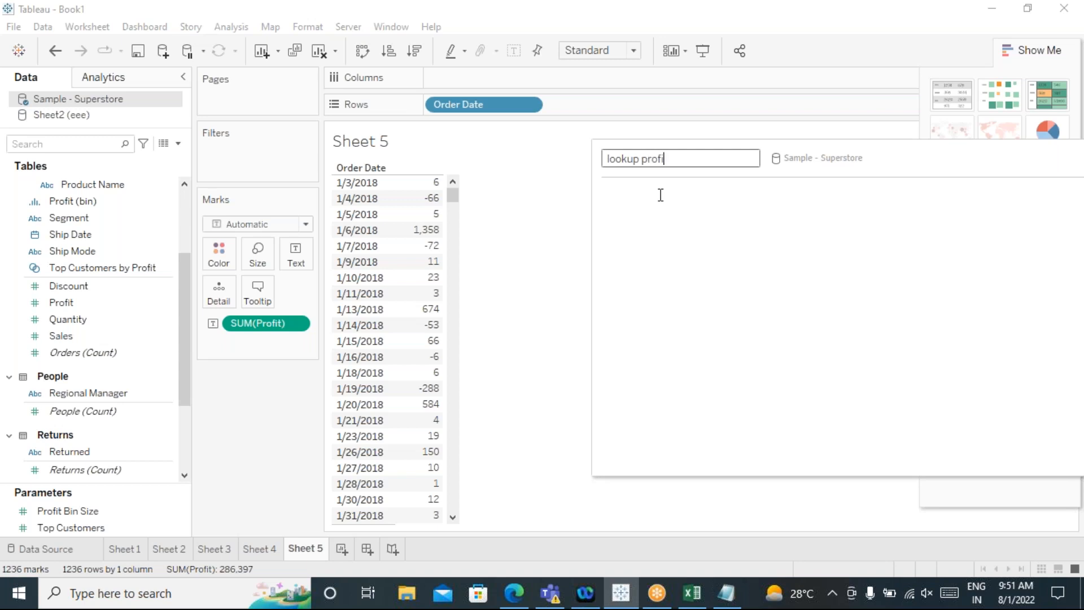
click(632, 219)
text(look)
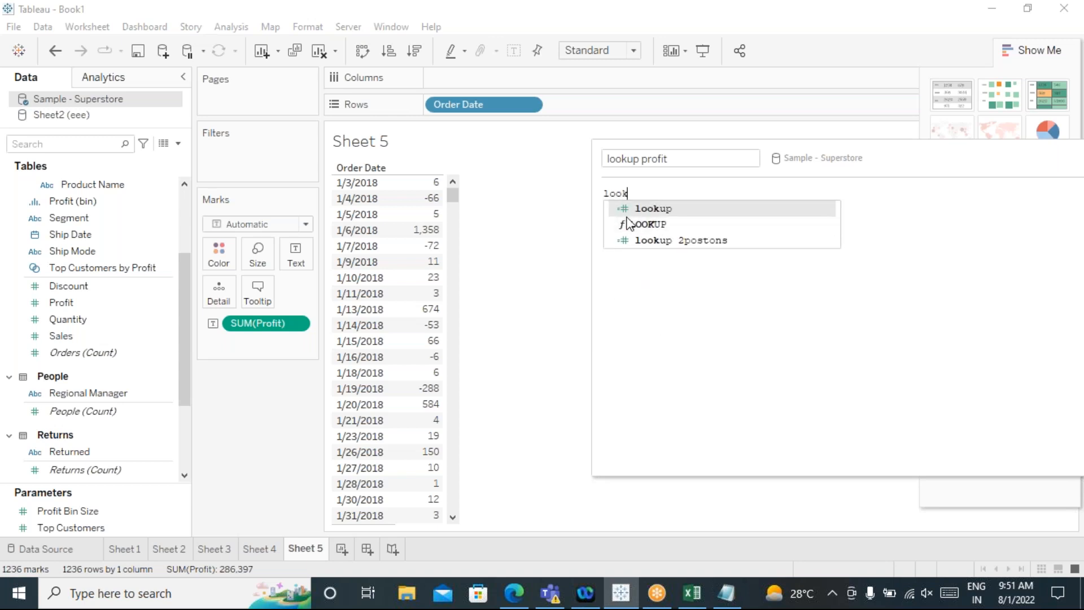
double_click(649, 224)
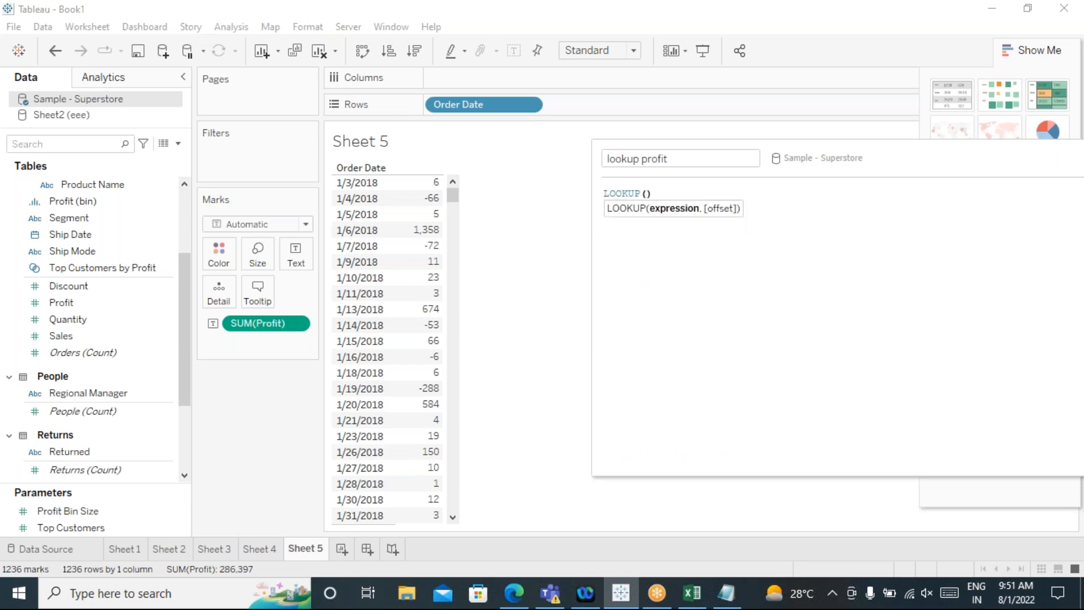
Step: Complete the lookup profit formula as LOOKUP(sum([Profit]),-1)
text(sum)
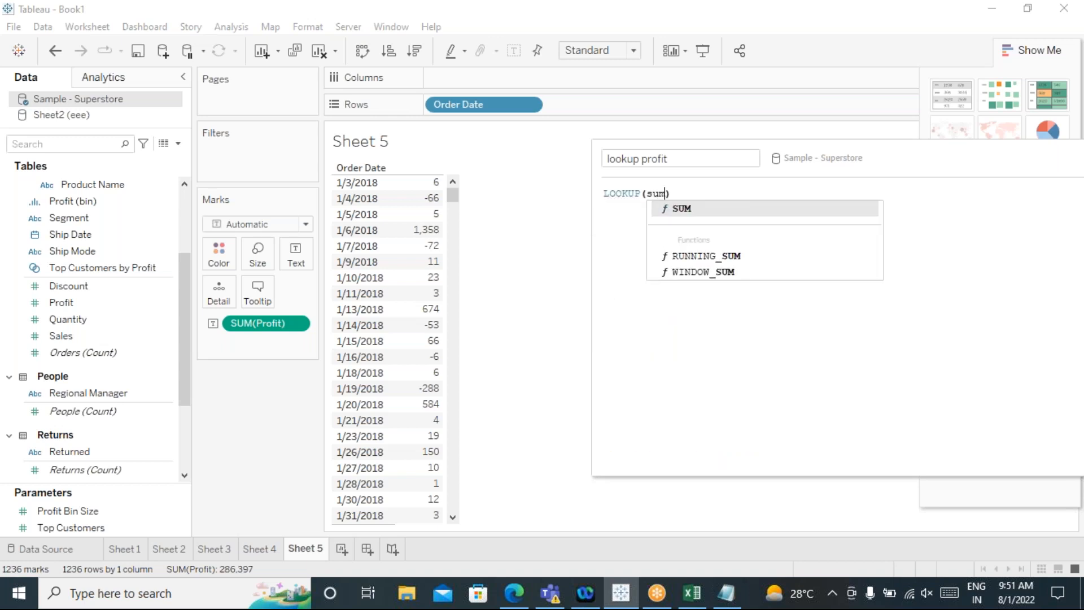
text(()
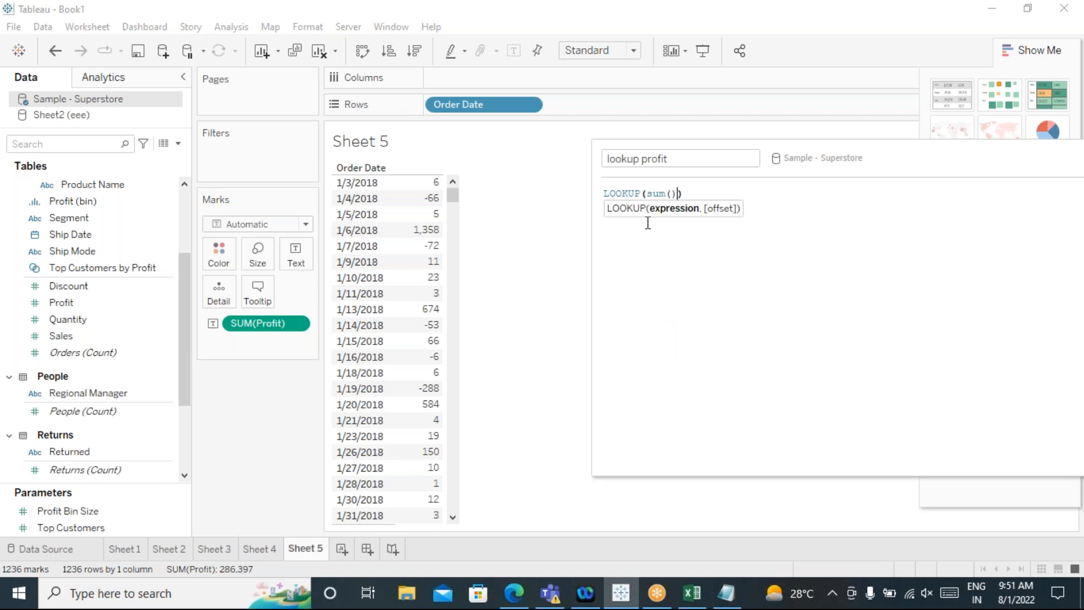
text(pr)
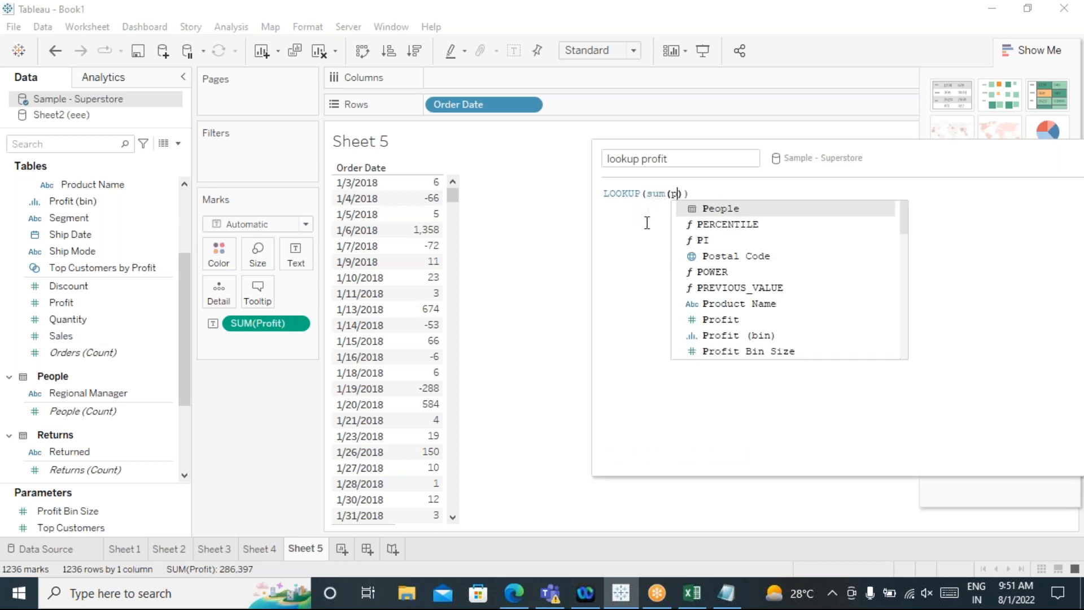
click(723, 241)
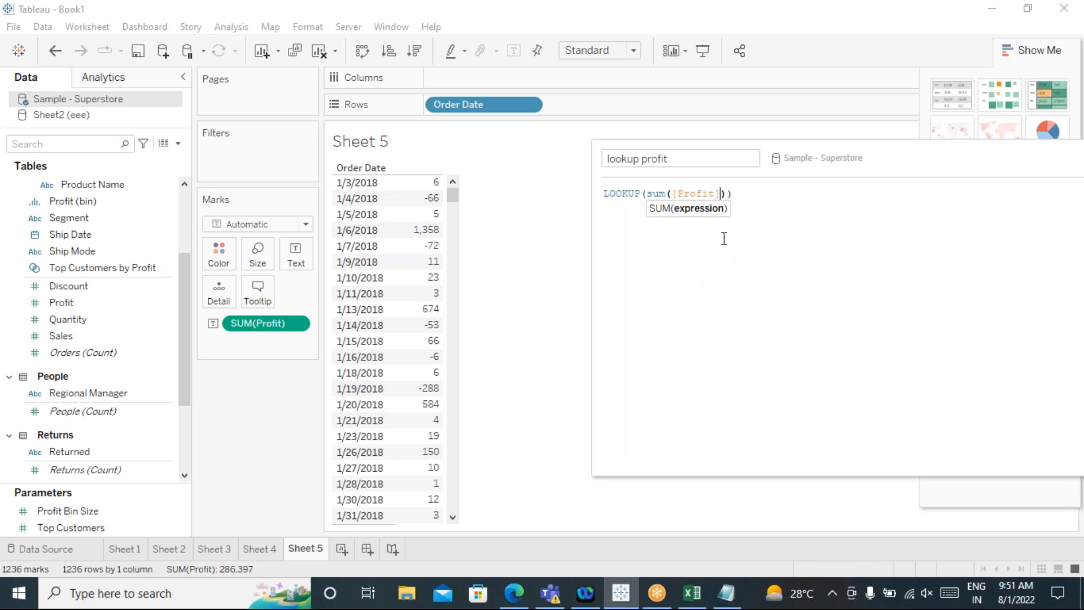
click(728, 193)
text(,)
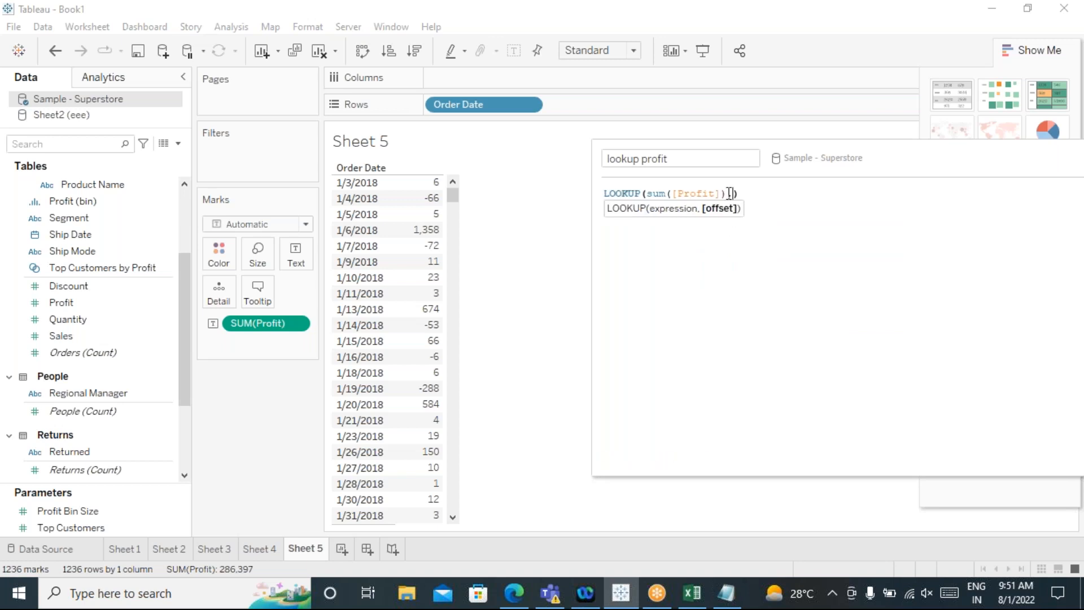
drag(889, 148, 712, 75)
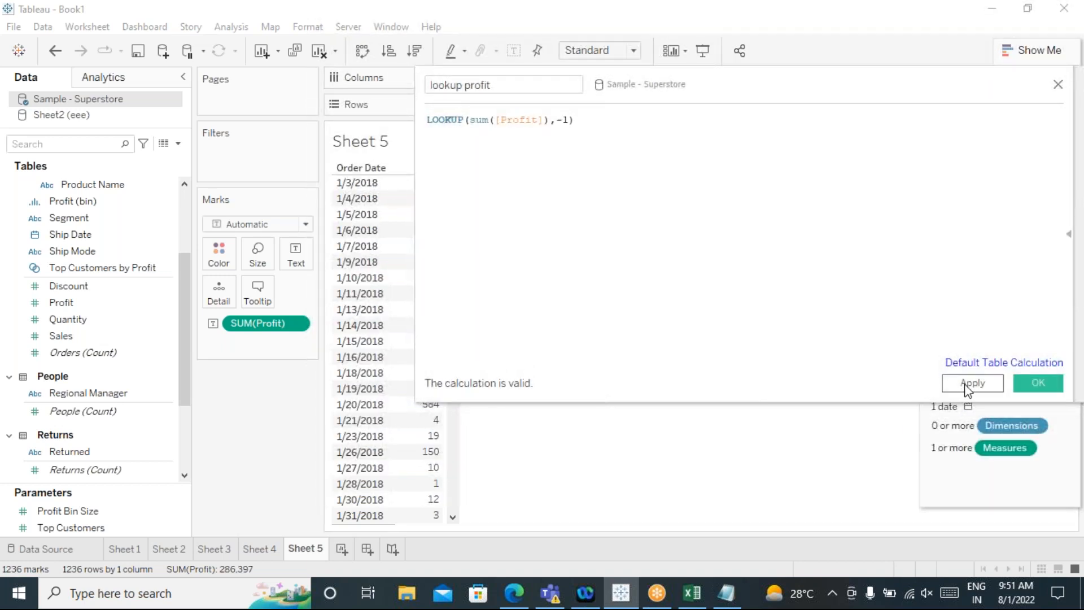
Step: Save the lookup profit calculation and show it together with Profit in a text table
click(967, 387)
click(1017, 386)
drag(74, 462, 297, 258)
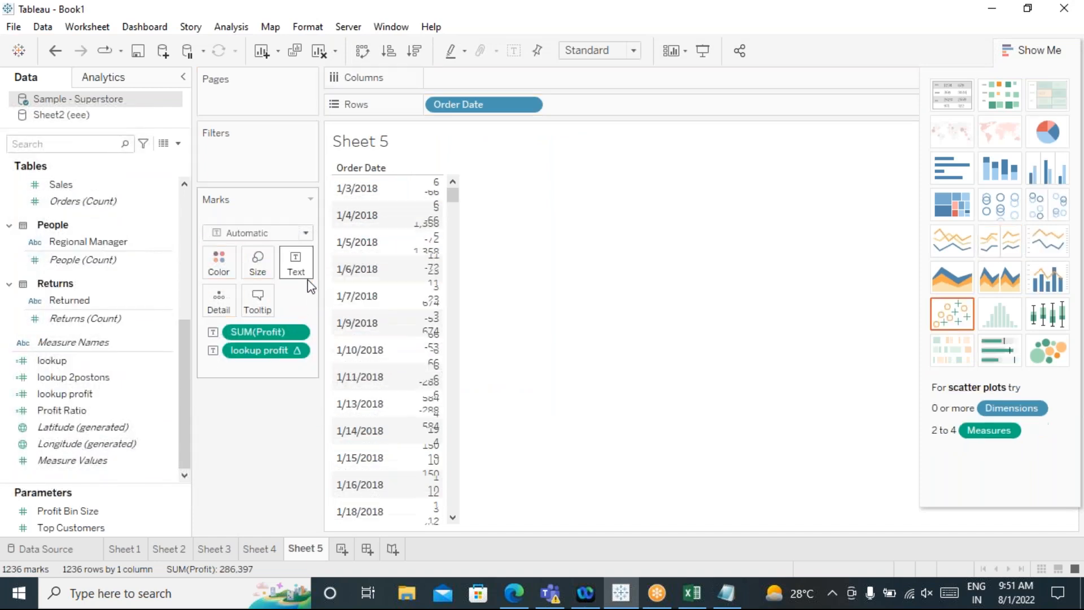
click(952, 95)
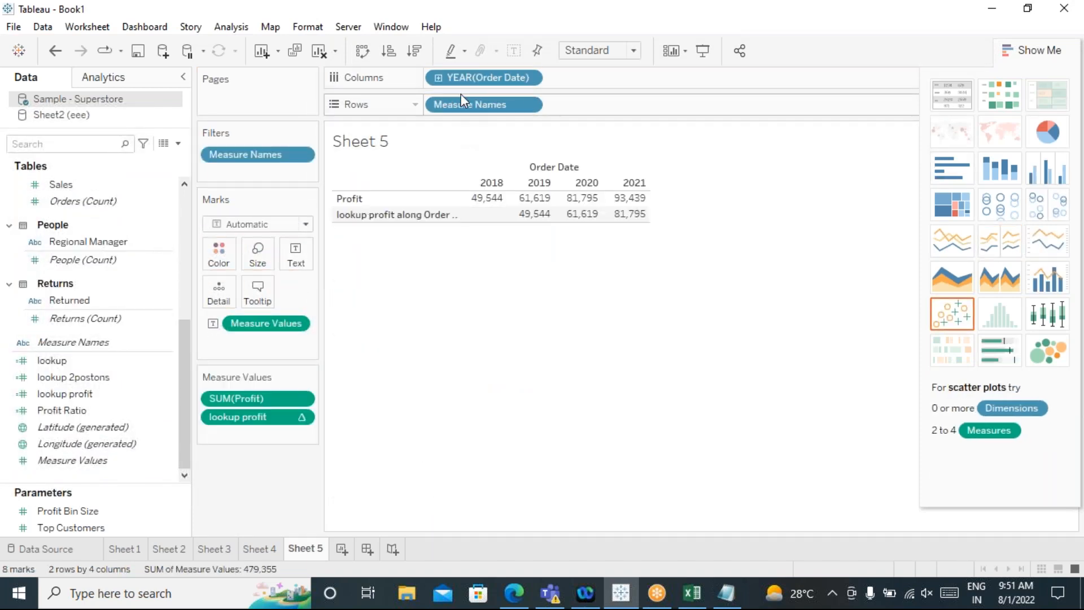
Step: Change Order Date to discrete exact dates and swap the rows and columns of the table
click(534, 77)
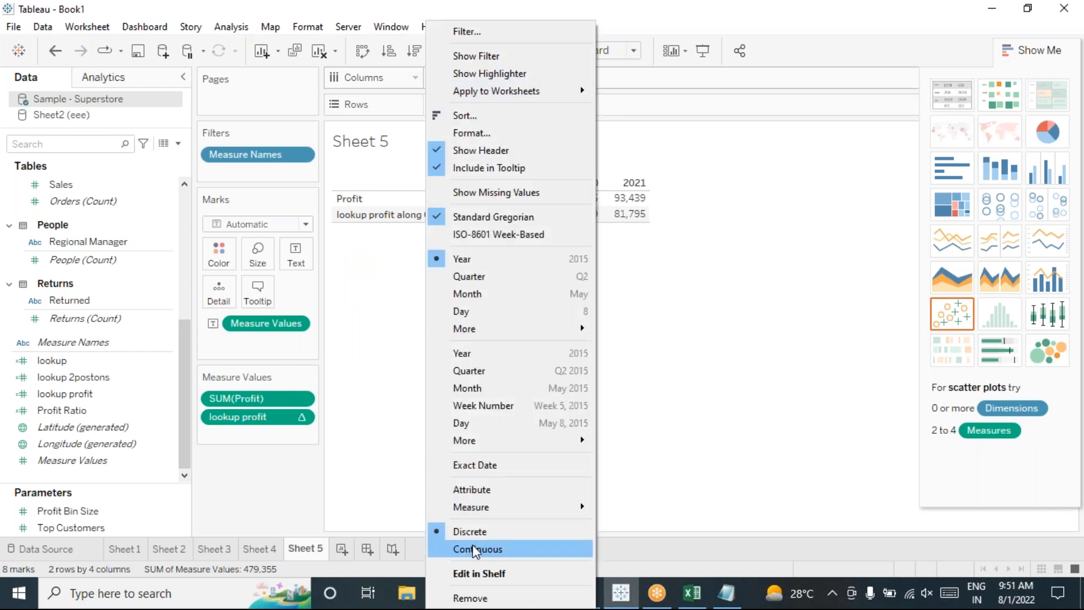
click(468, 462)
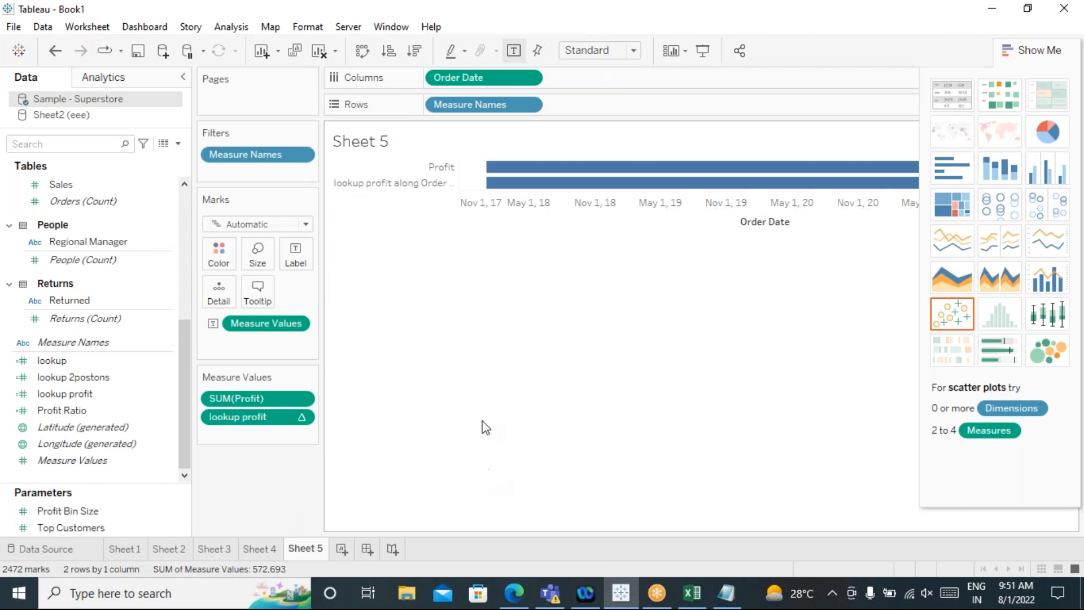
click(527, 79)
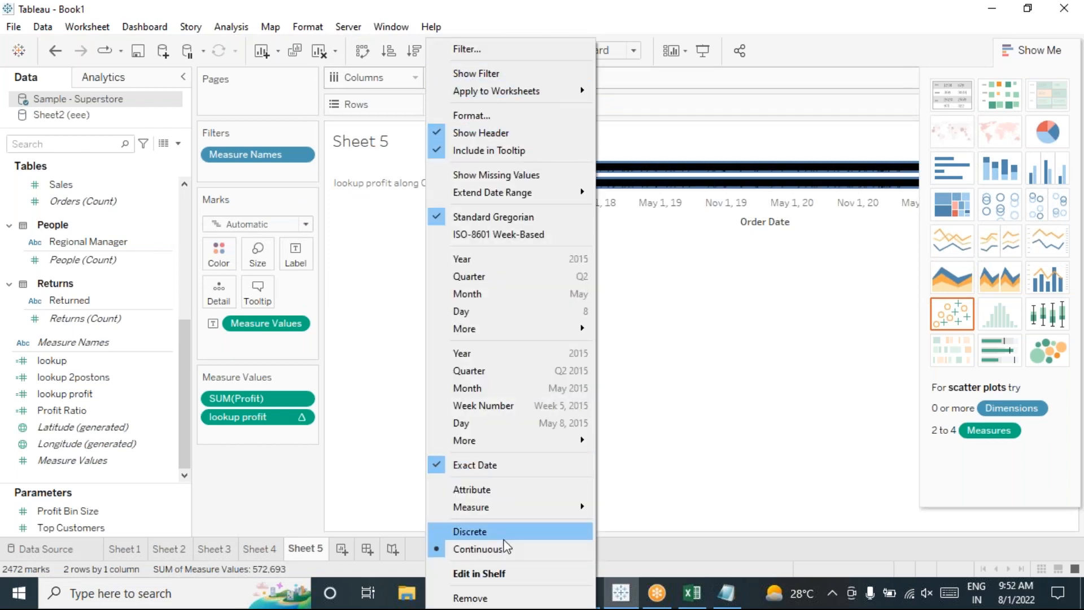
click(483, 531)
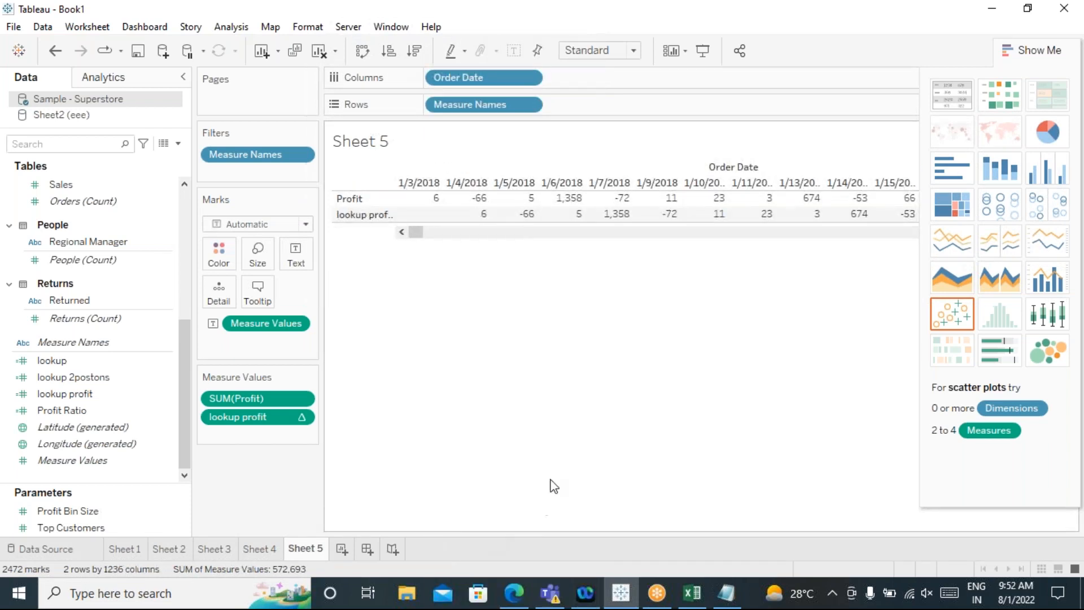
click(362, 52)
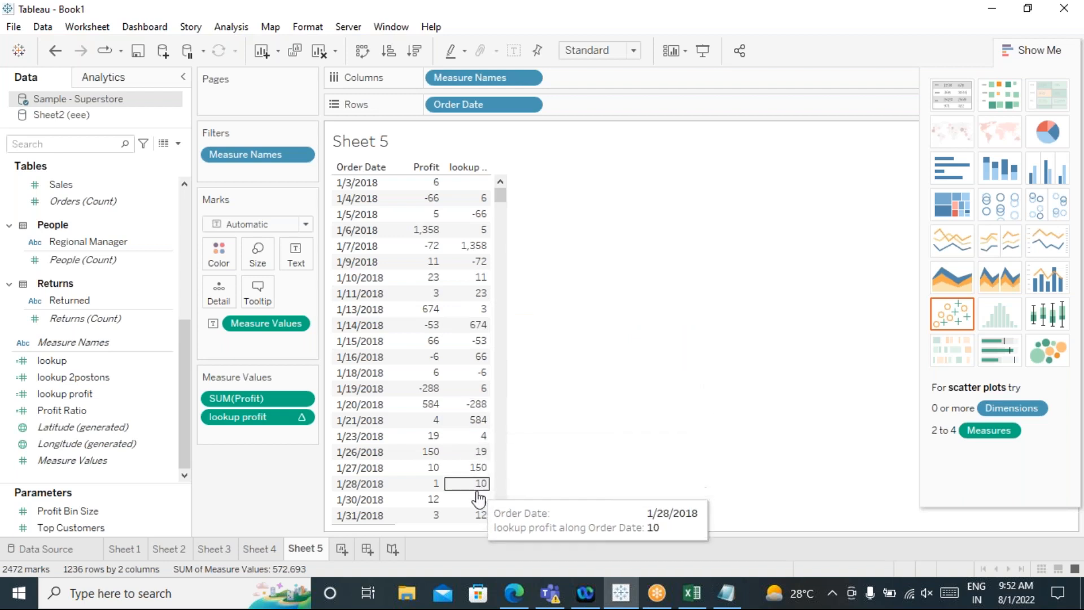
Step: Compare the Profit and lookup profit values row by row across the 2018 order dates
scroll(480, 508, down, 10)
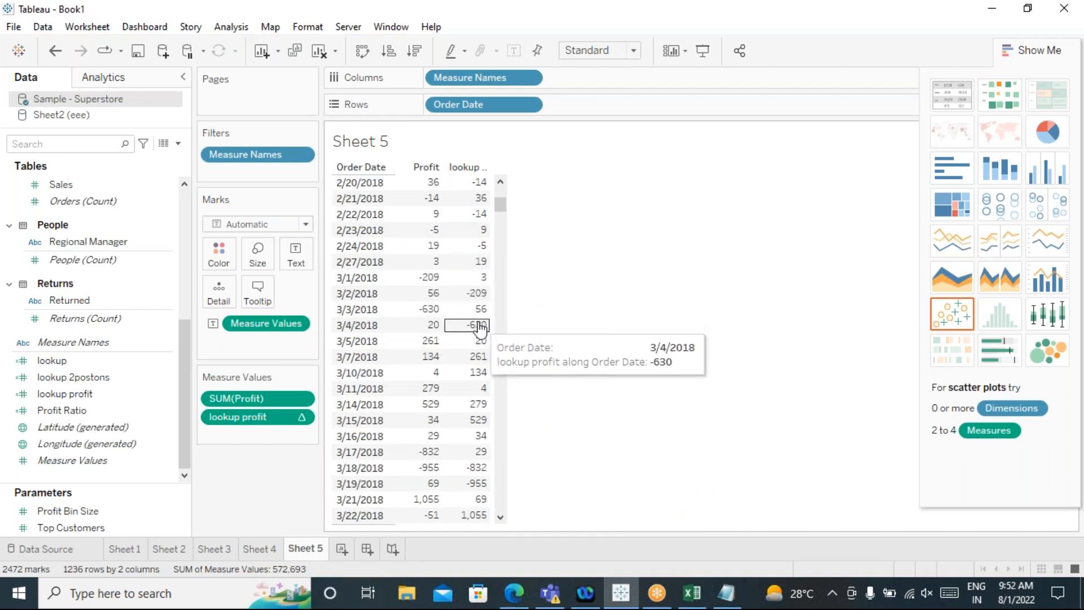
scroll(476, 274, down, 6)
scroll(473, 276, down, 18)
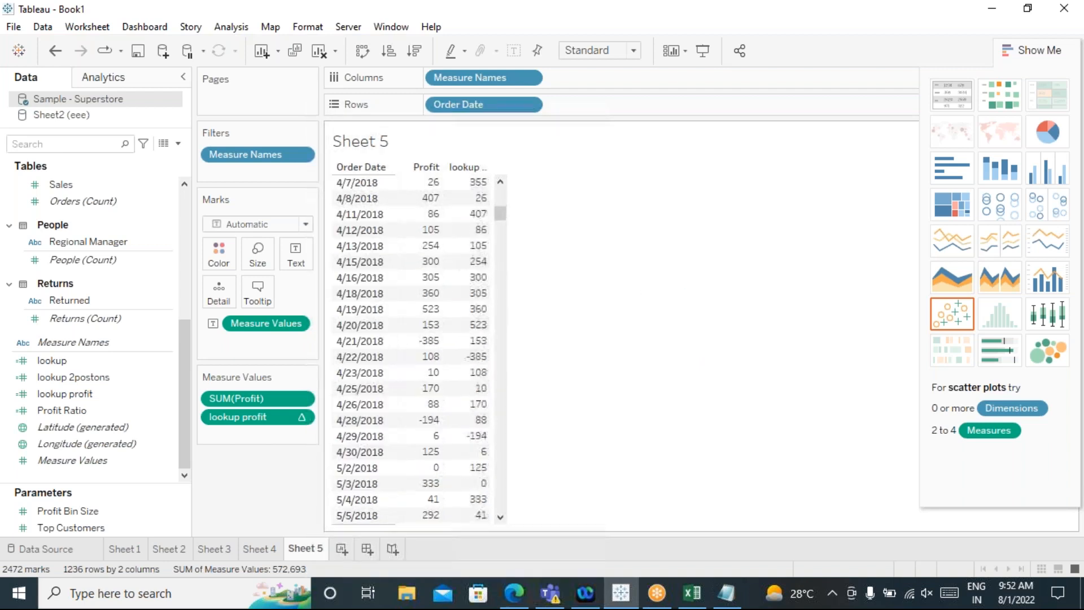
scroll(466, 261, down, 15)
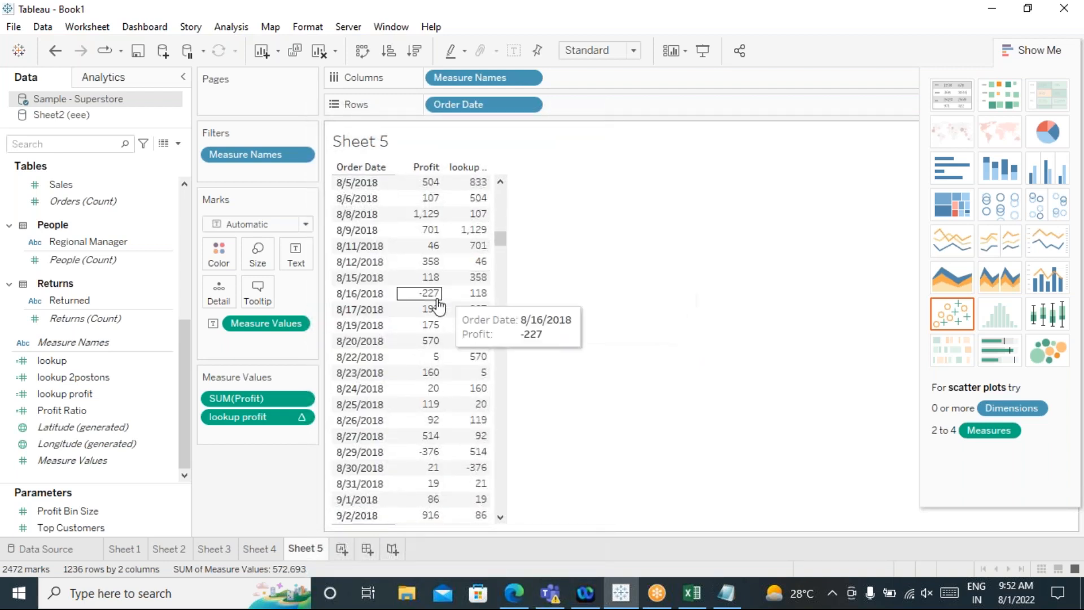
scroll(465, 321, up, 16)
scroll(466, 323, up, 20)
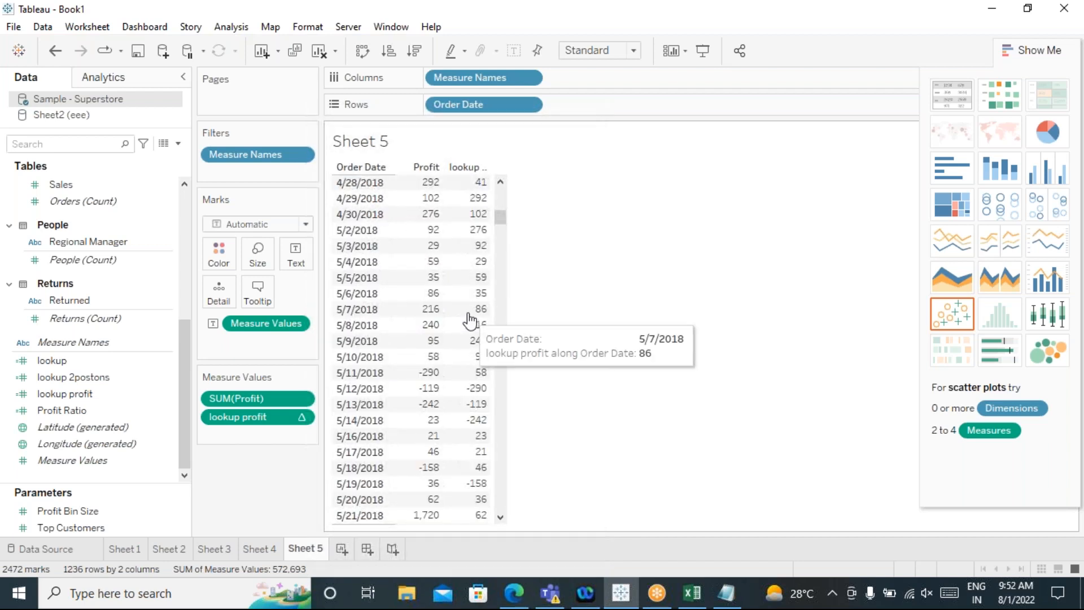
scroll(469, 316, up, 8)
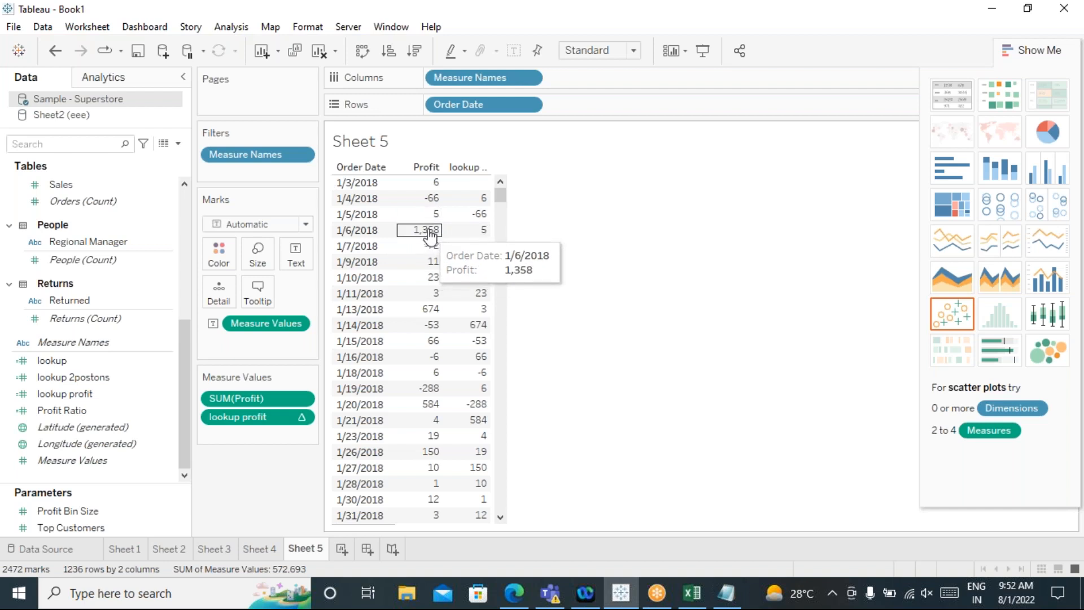
Step: Start a new calculated field named sub_previous day sales, with its editor moved clear of the table
click(229, 27)
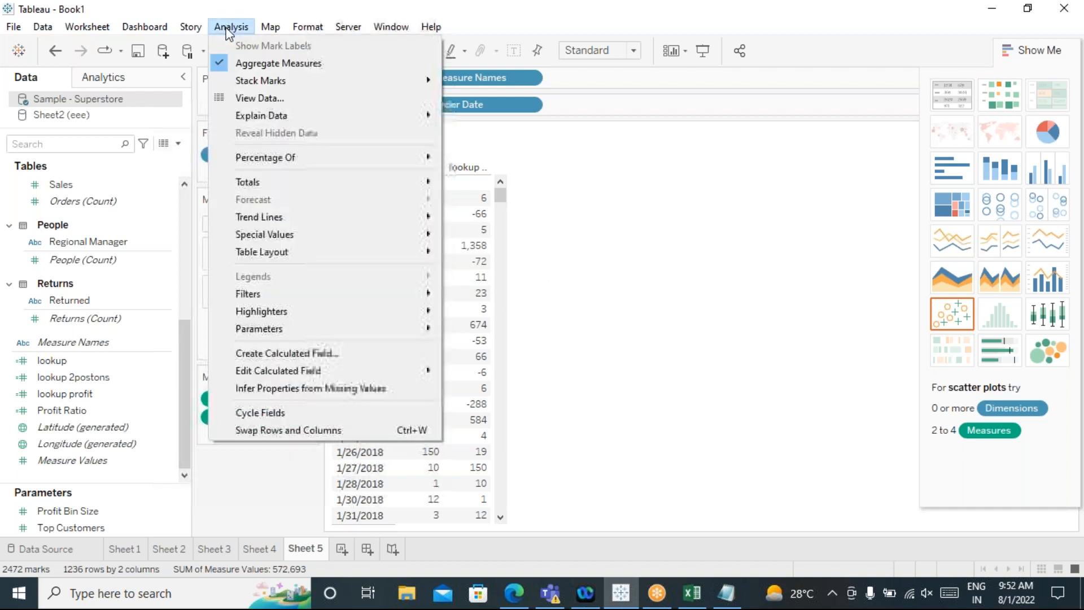
click(307, 353)
drag(340, 82, 863, 152)
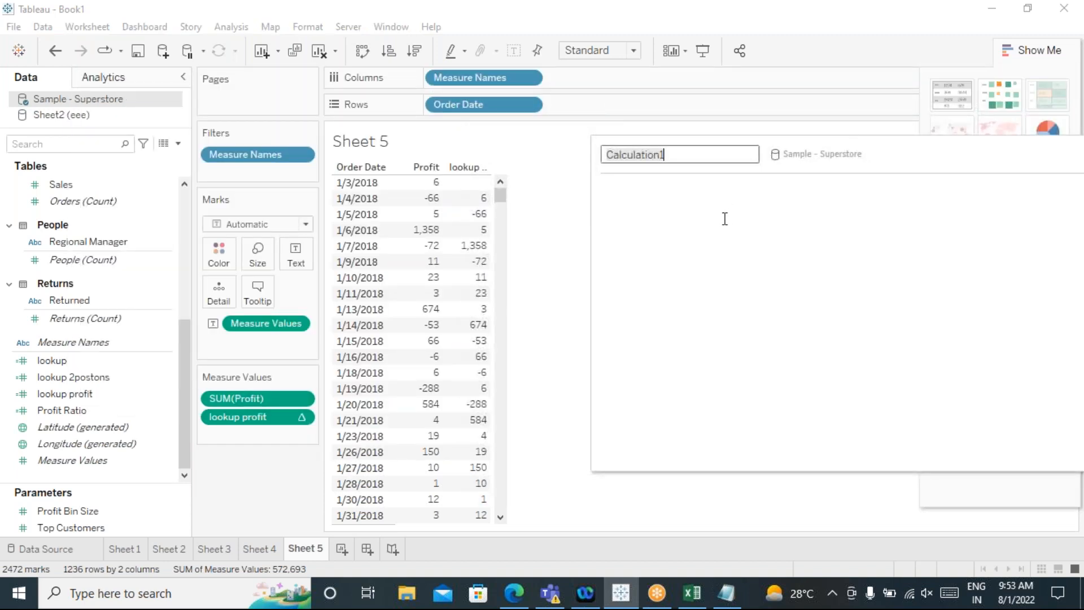
text(su)
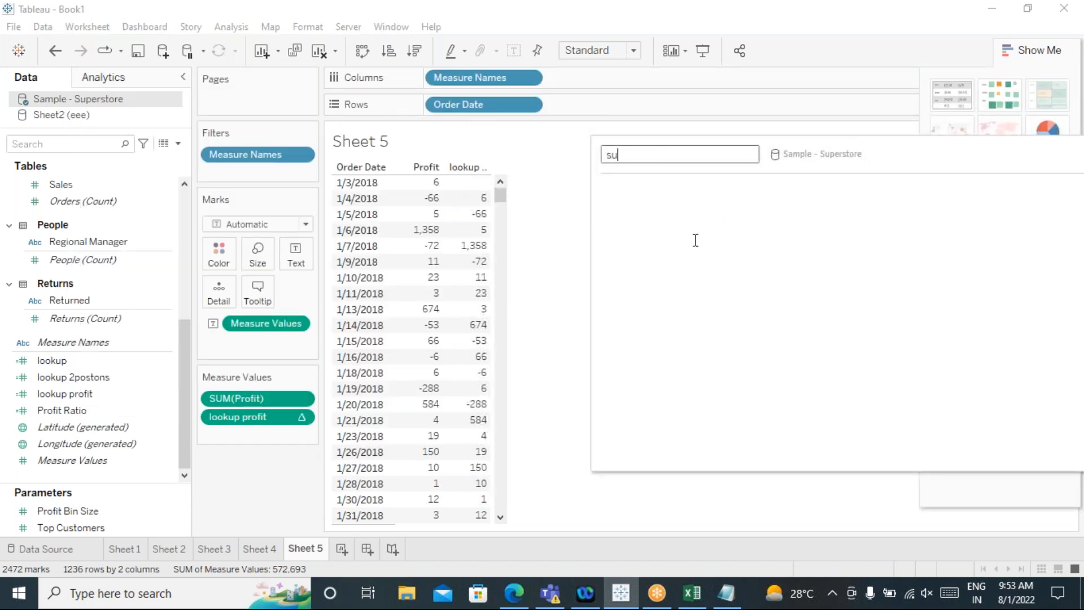
text(b_previous day sales)
click(670, 241)
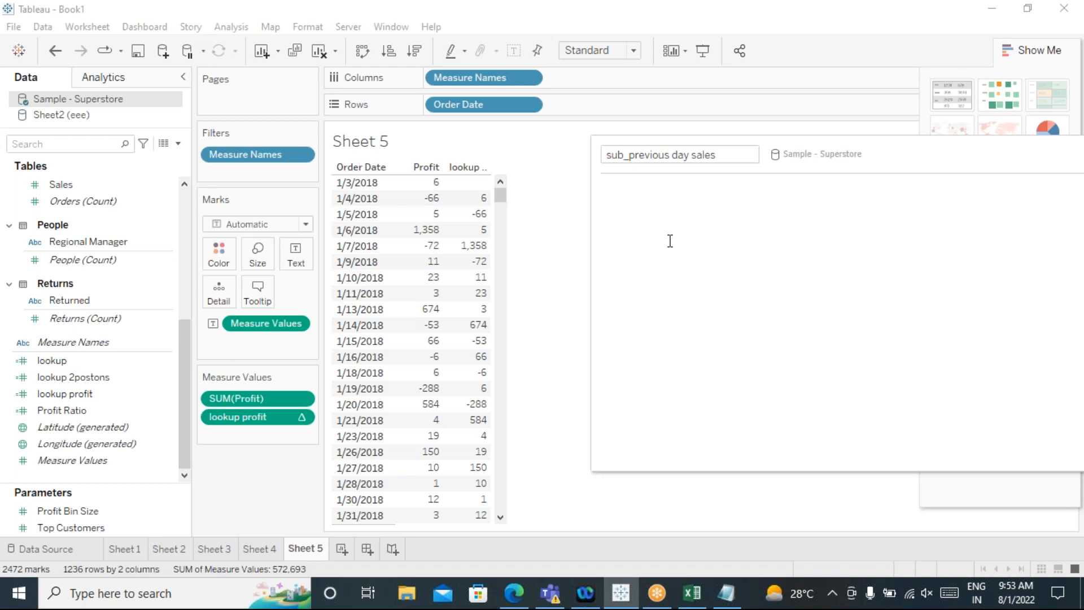
text(sum)
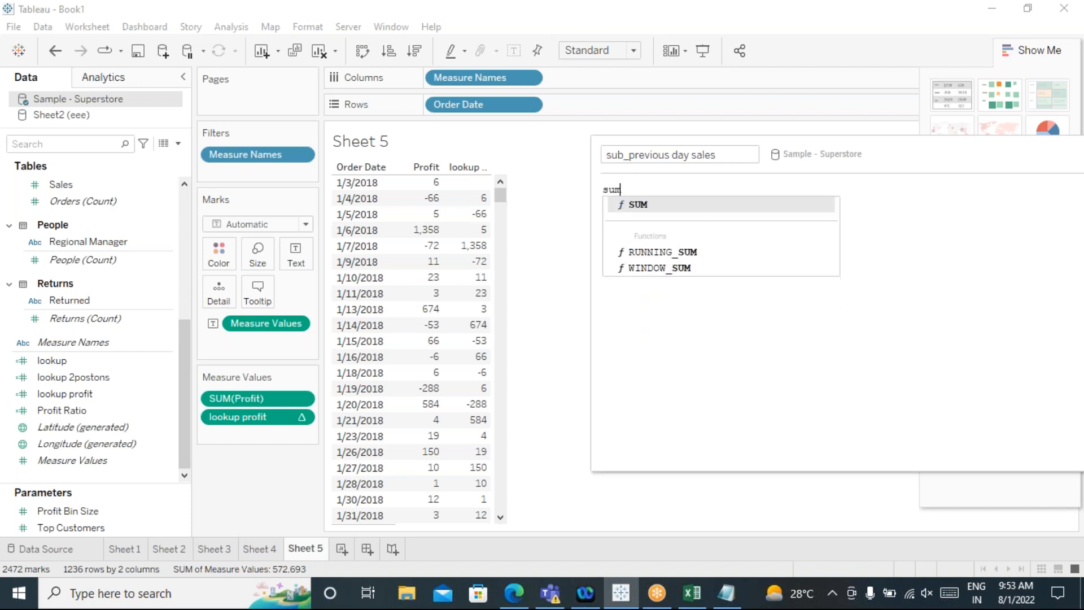
key(BackSpace)
key(BackSpace)
key(BackSpace)
Step: Begin the sub_previous day sales formula with zn(sum([Profit])- using the Profit field
text(zn)
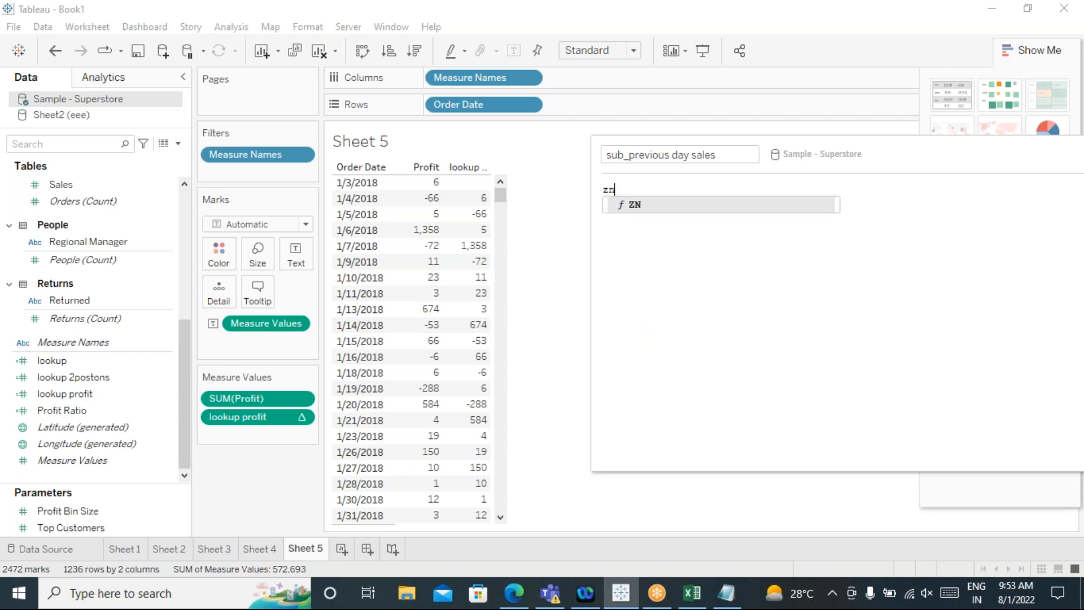
text((s)
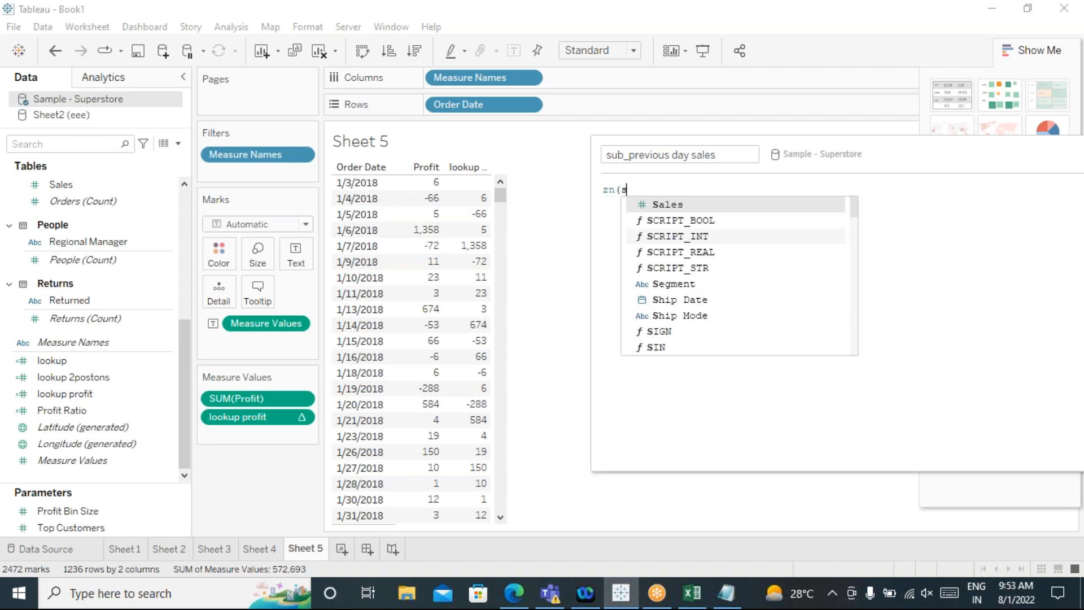
text(um(prof)
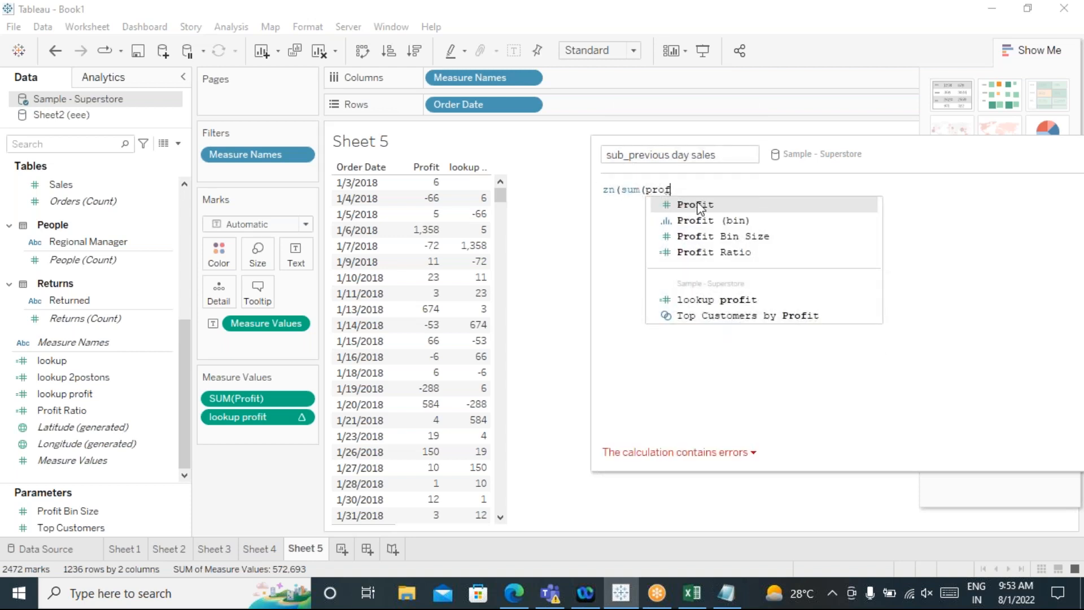
click(724, 204)
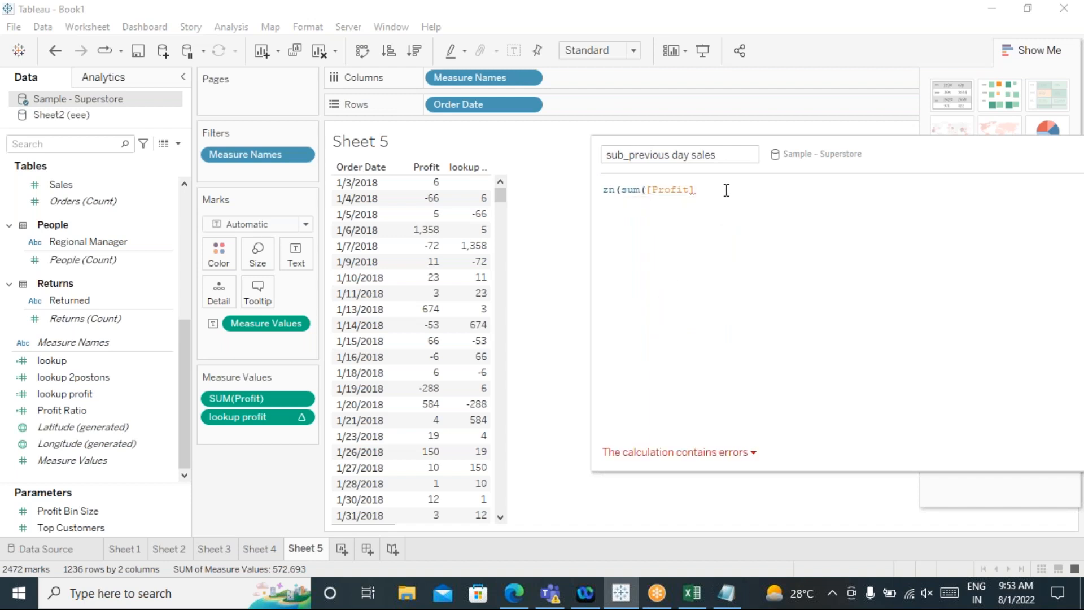
text())
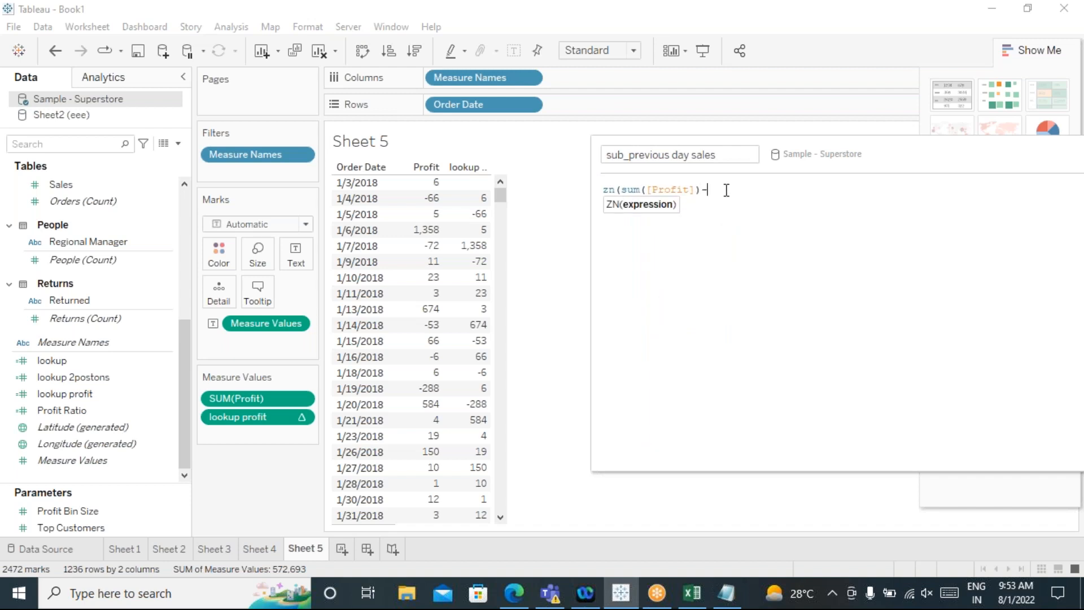
text(-)
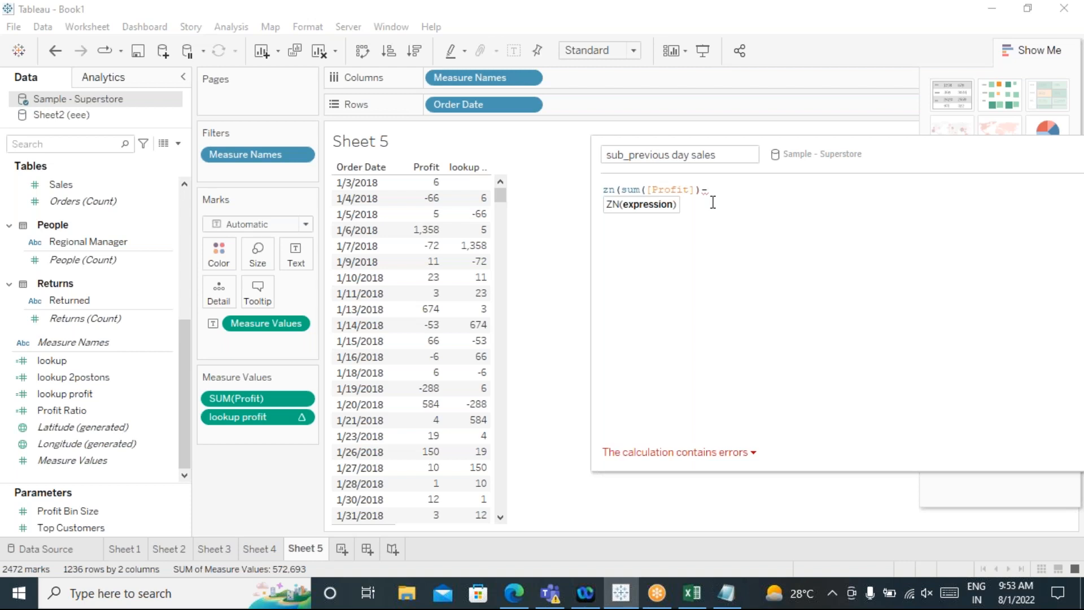
Step: Add zn(sum([Profit]),-1) after the minus sign, correcting the misspelled field name to the Profit field
text(zn()
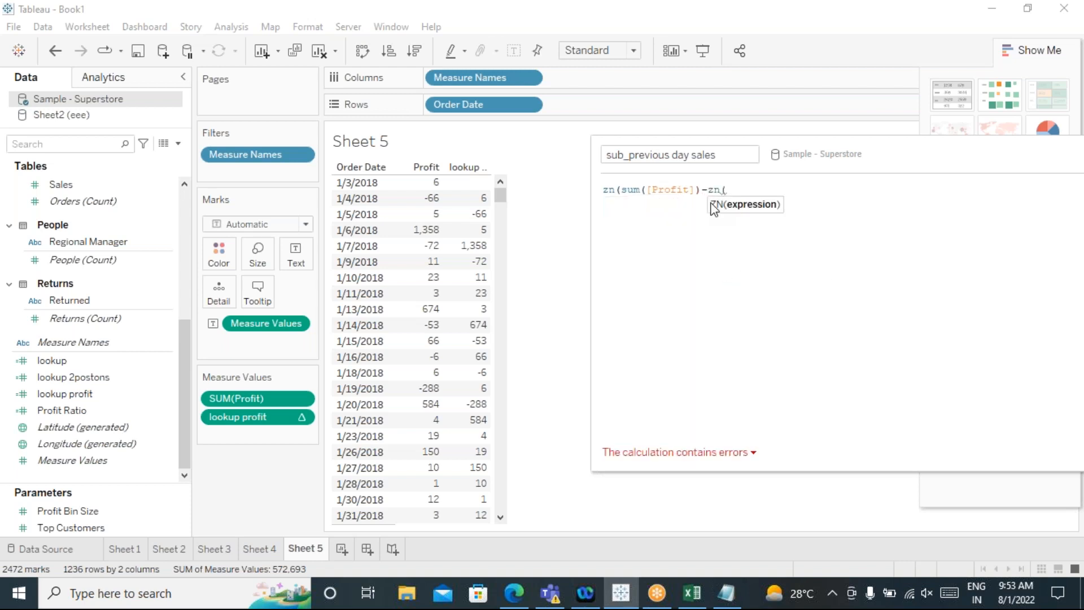
text(sum(porif)
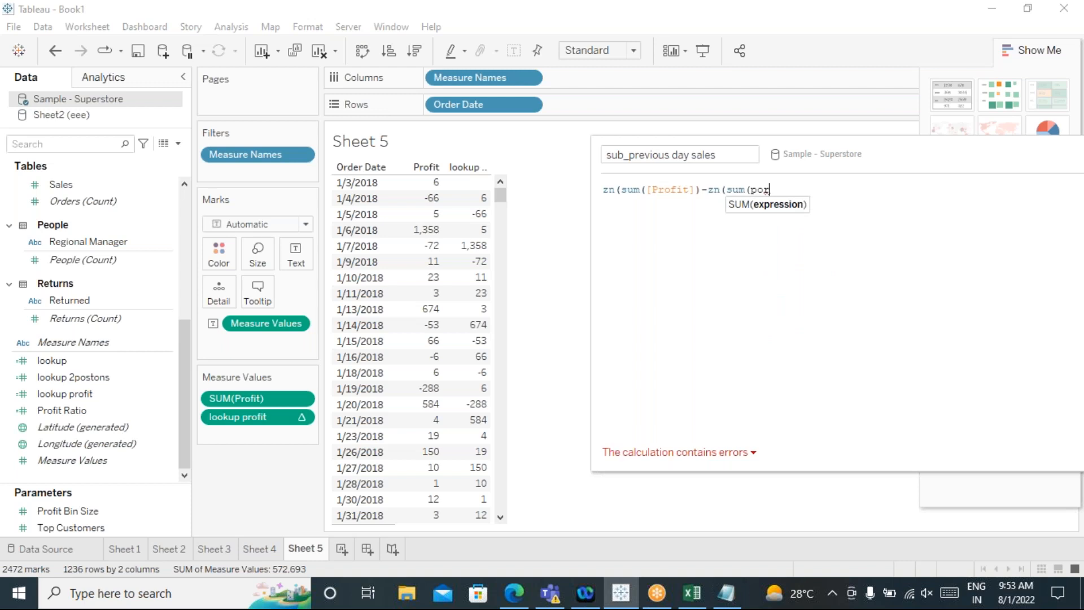
text(fit))
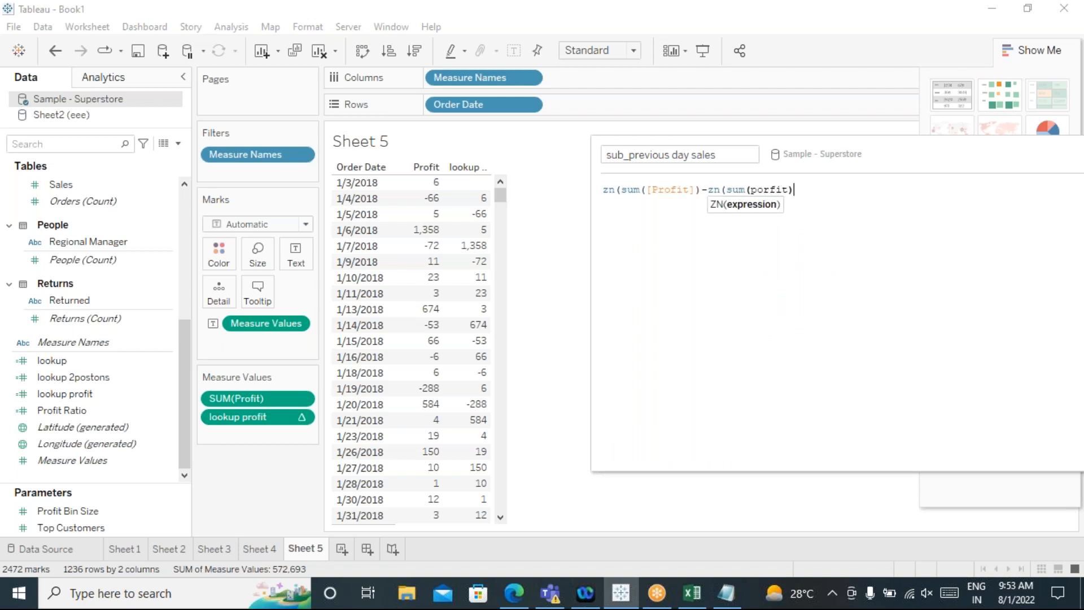
text(,-1))
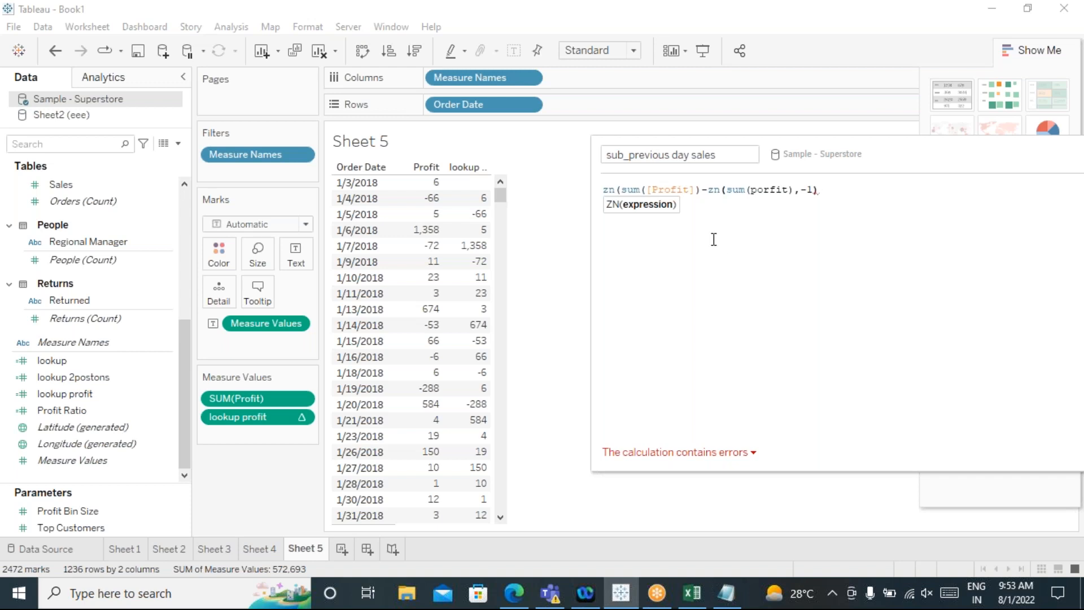
click(787, 190)
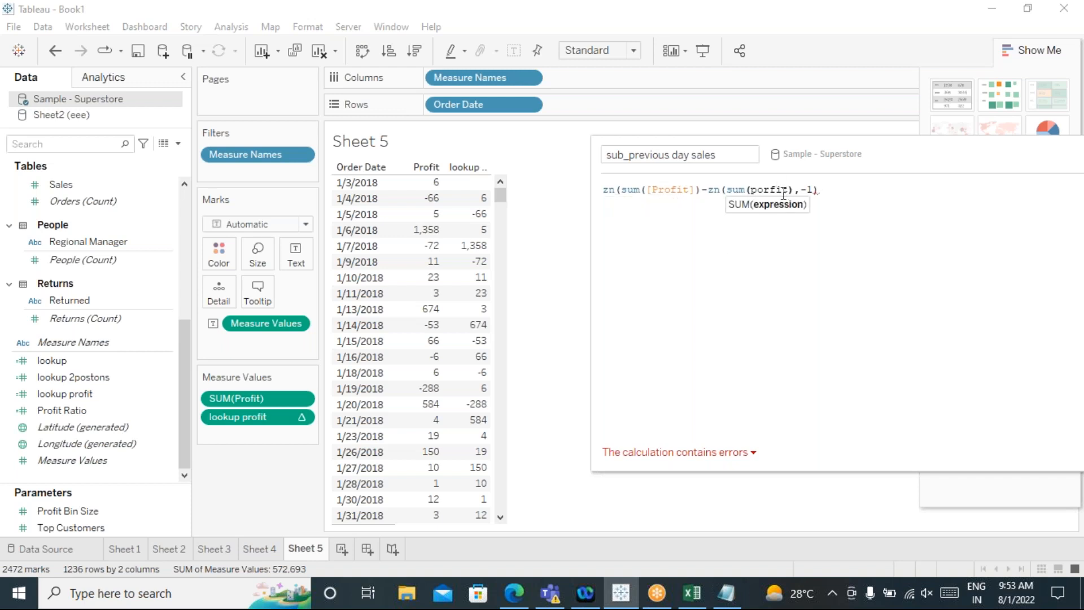
key(BackSpace)
key(BackSpace)
key(BackSpace)
key(BackSpace)
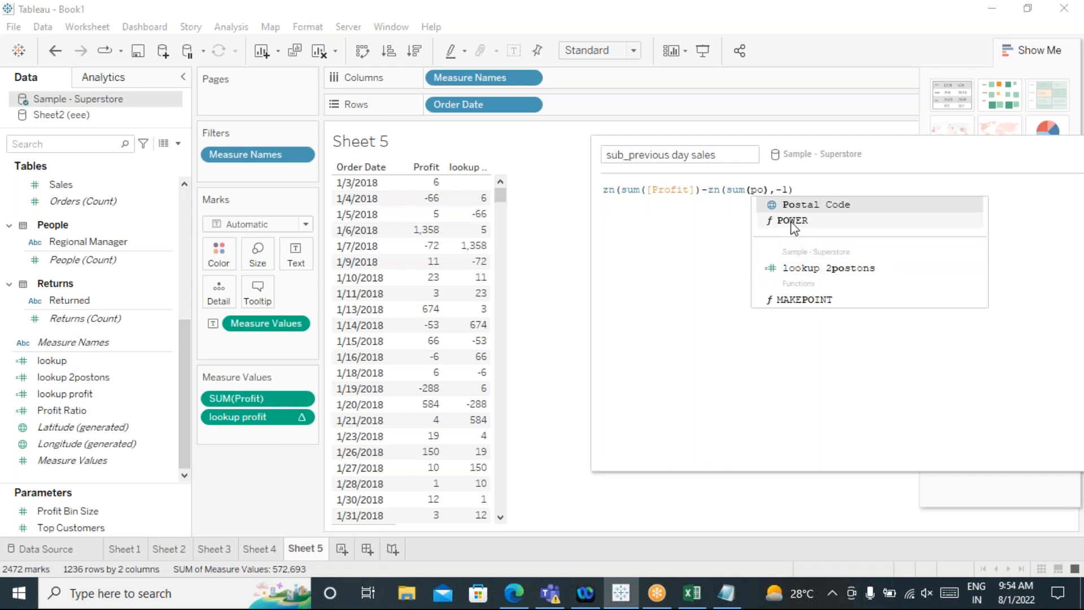
key(BackSpace)
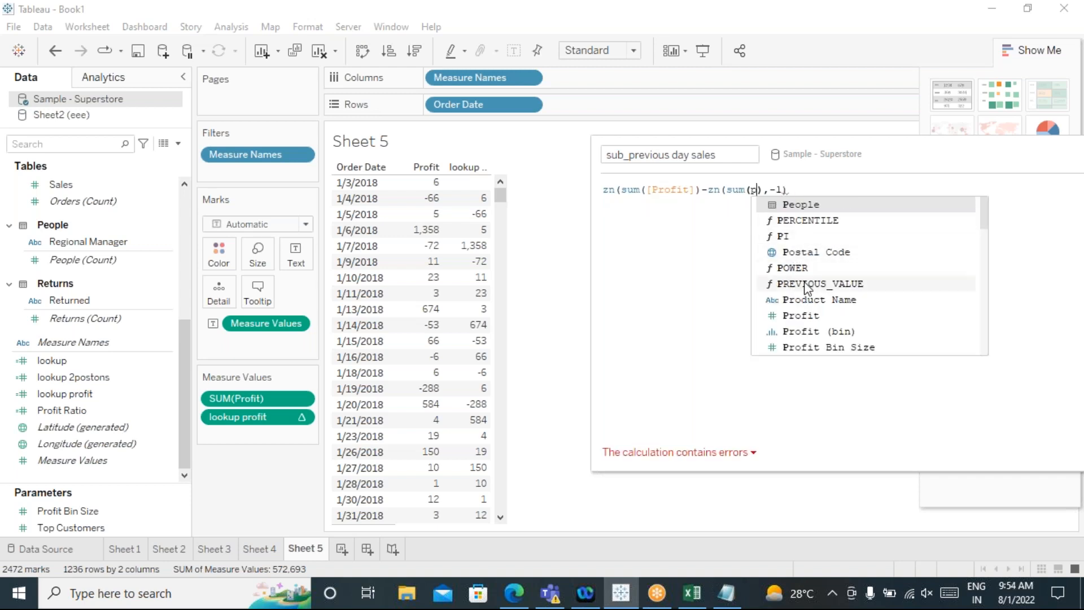
click(803, 317)
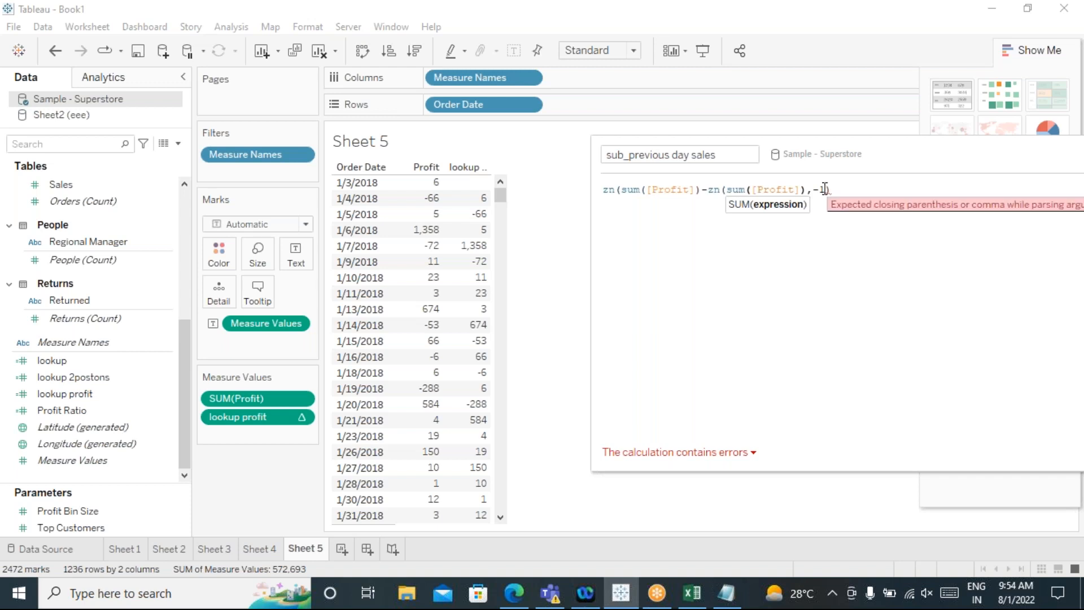
Step: Check the calculation error and insert the LOOKUP function inside the second zn in place of sum
click(754, 453)
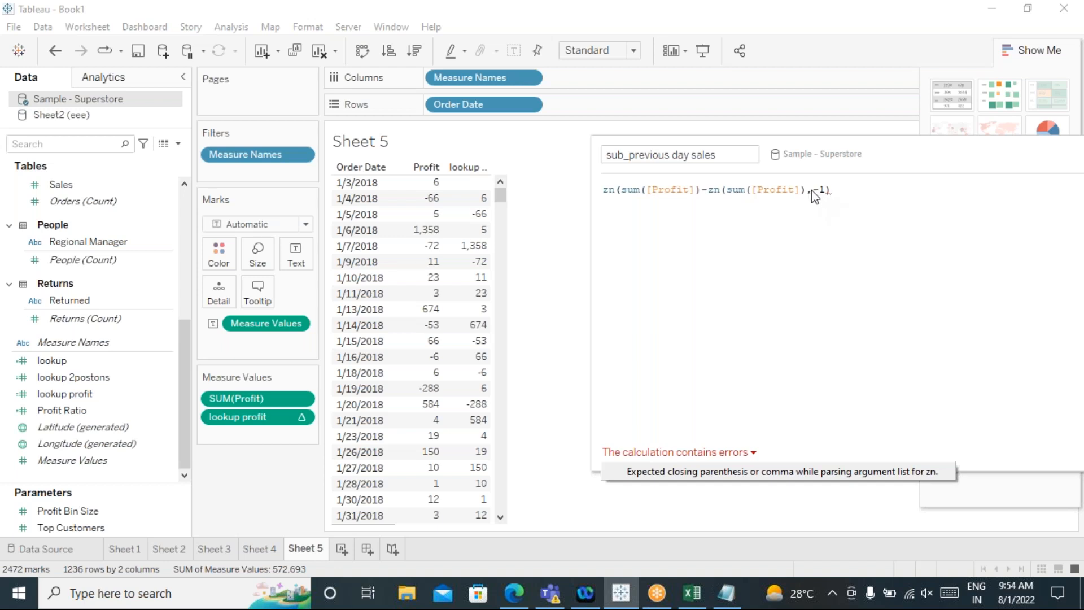
drag(812, 190, 830, 191)
click(737, 245)
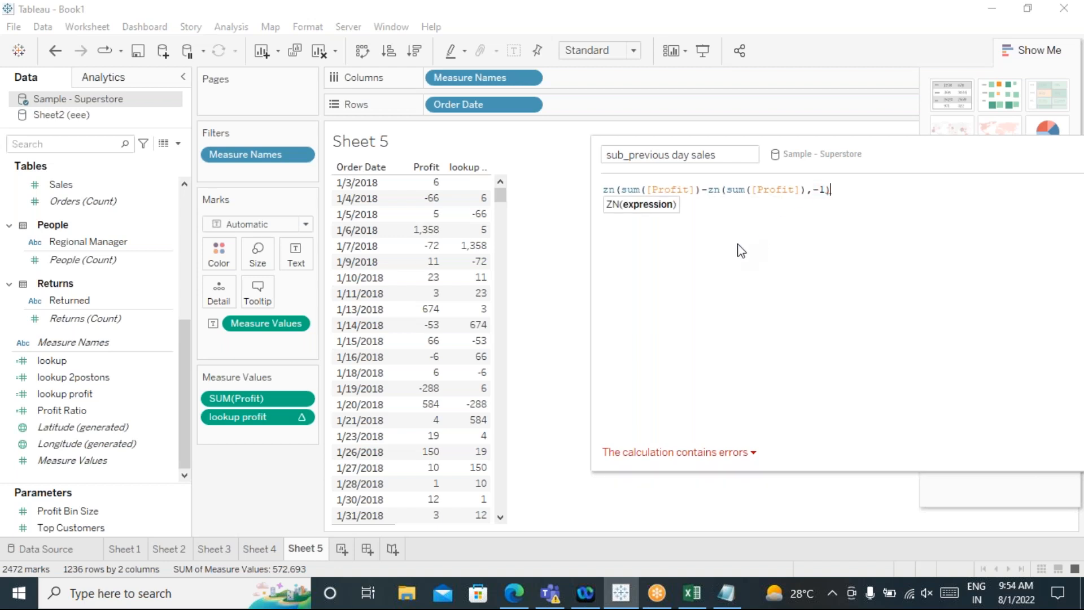
click(725, 190)
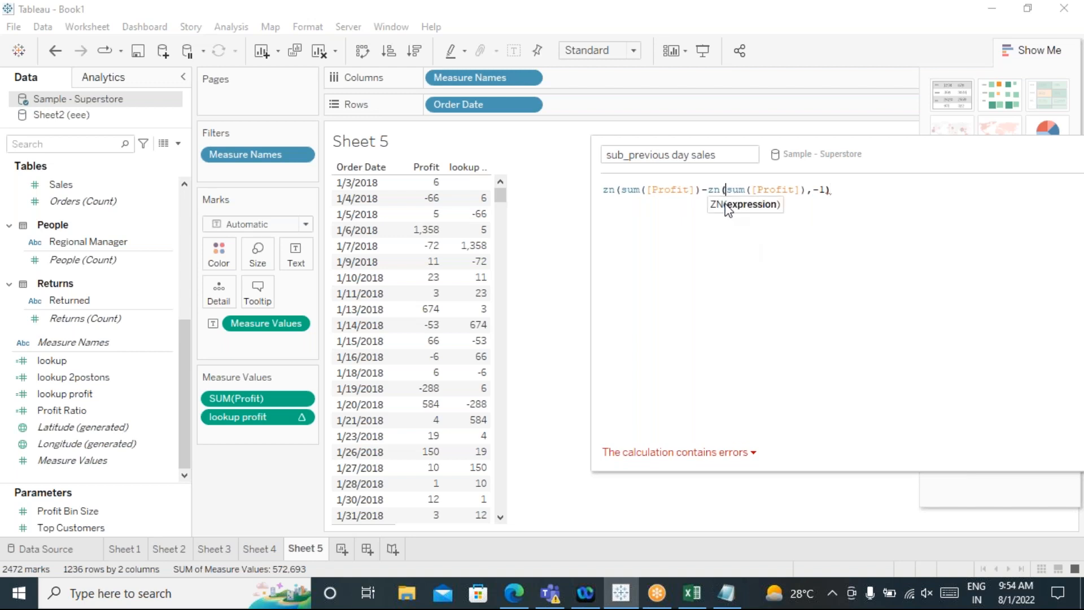
text(look)
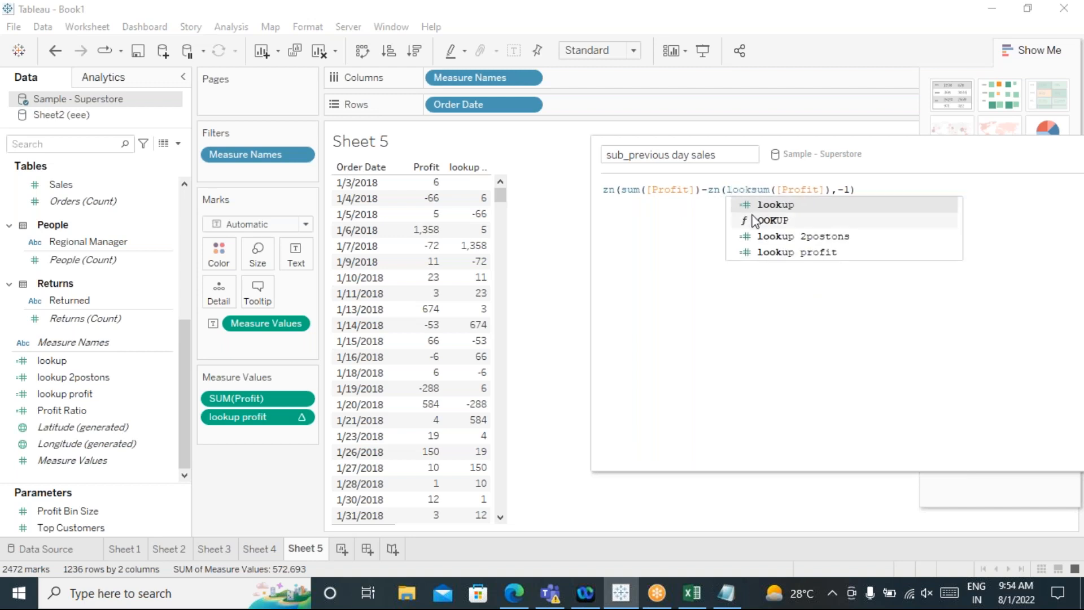
double_click(753, 220)
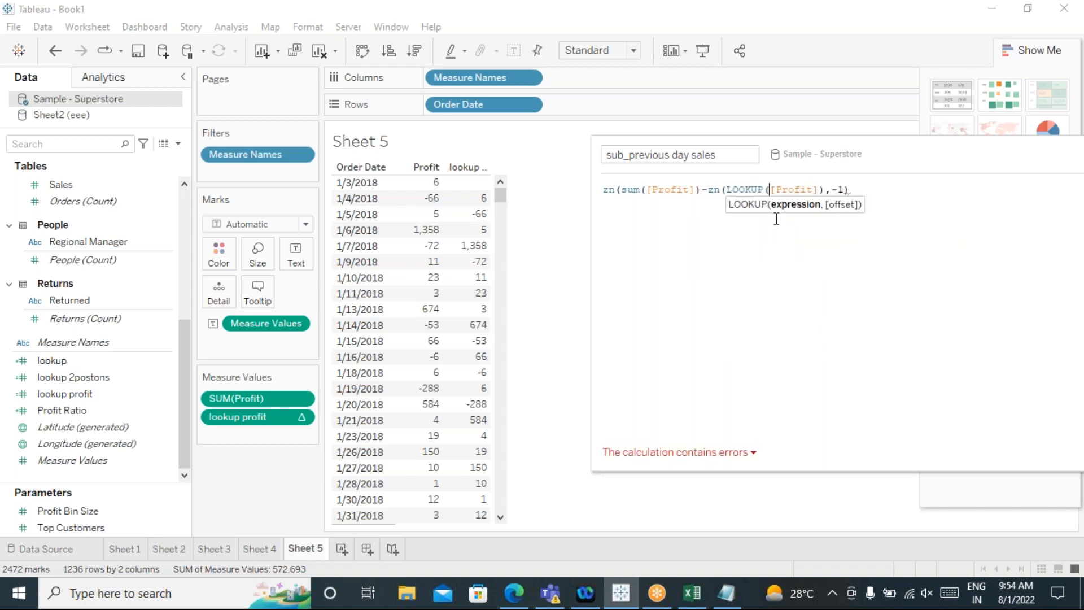
Step: Wrap Profit in SUM inside the LOOKUP and close the subtracted term as zn(LOOKUP(SUM([Profit]),-1))
text(sum)
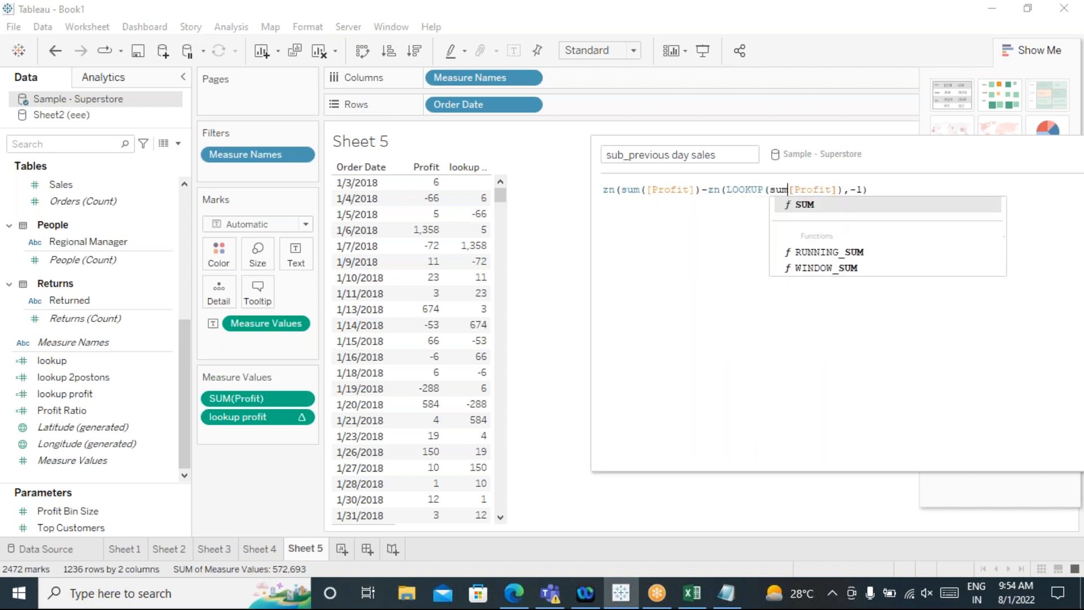
double_click(804, 204)
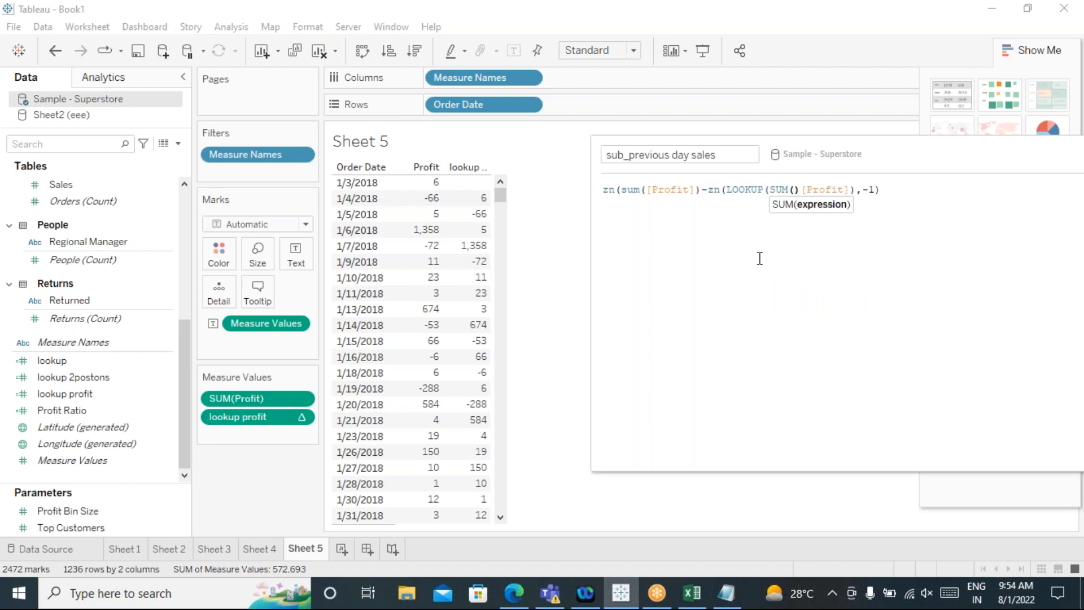
key(Delete)
key(End)
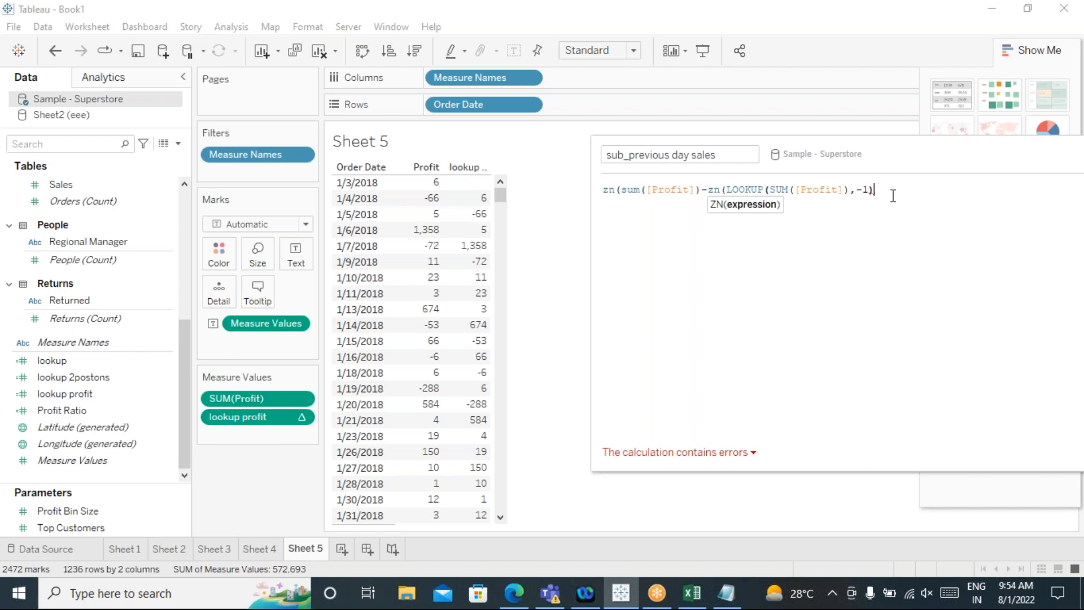
text())
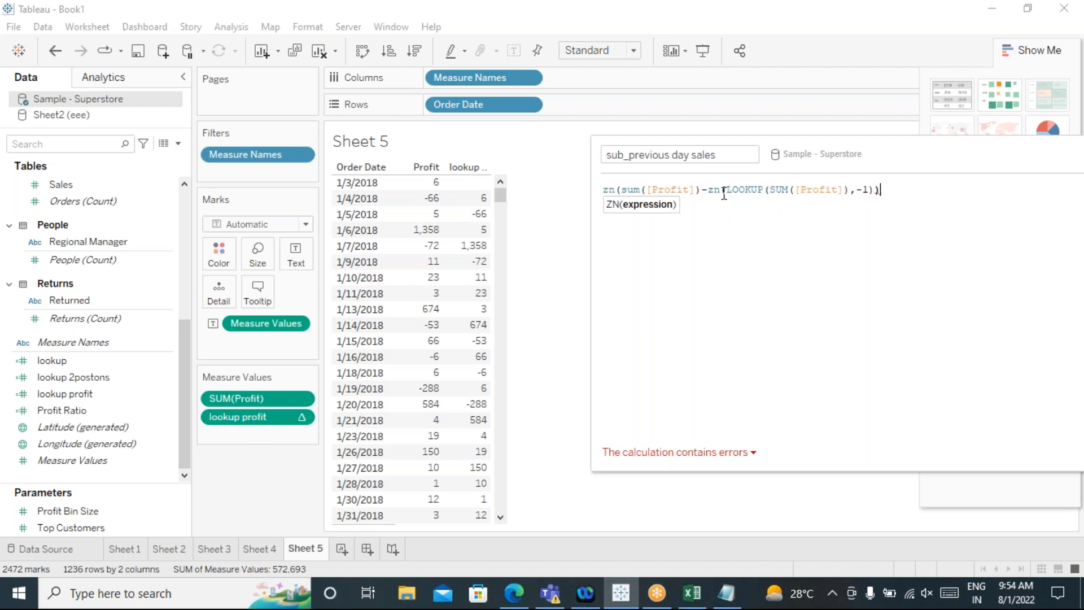
Step: Move the zn function from outside the LOOKUP to around SUM([Profit]), giving (LOOKUP(zn(SUM([Profit])),-1))
key(BackSpace)
key(BackSpace)
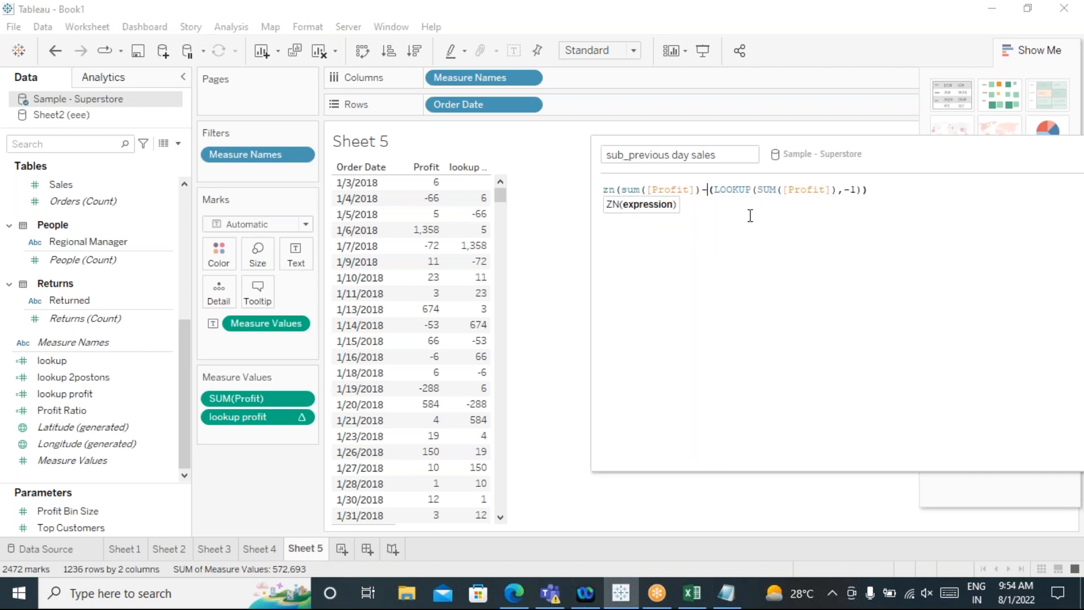
click(759, 190)
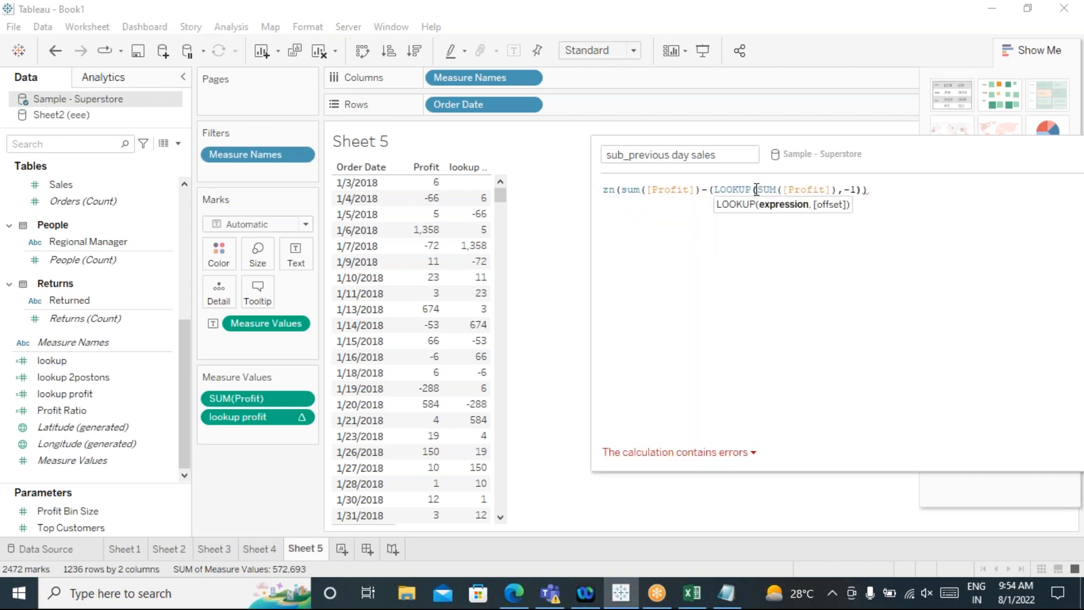
text(zn)
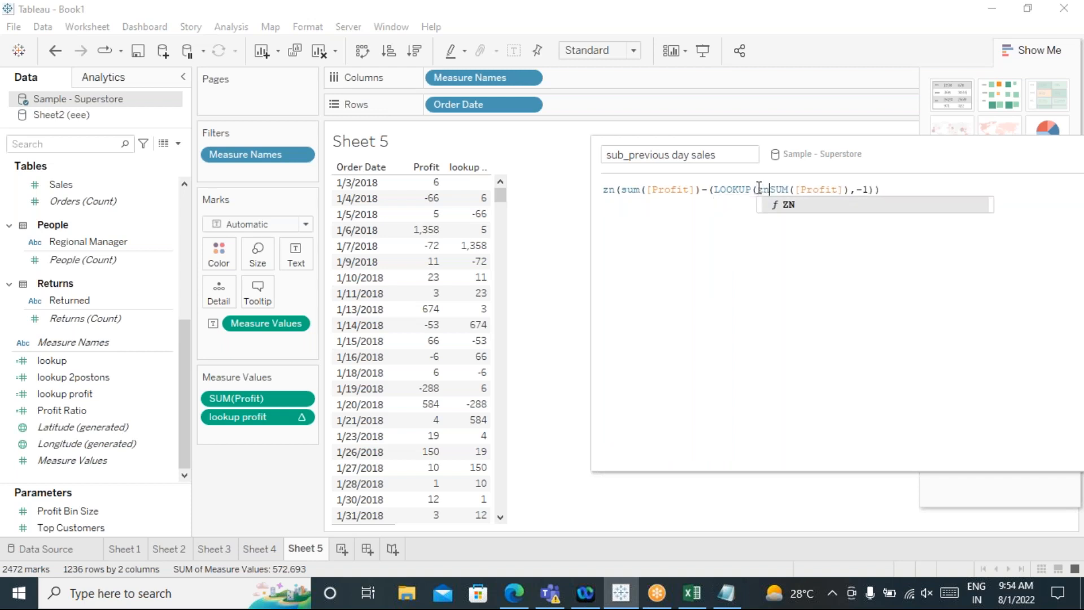
text(()
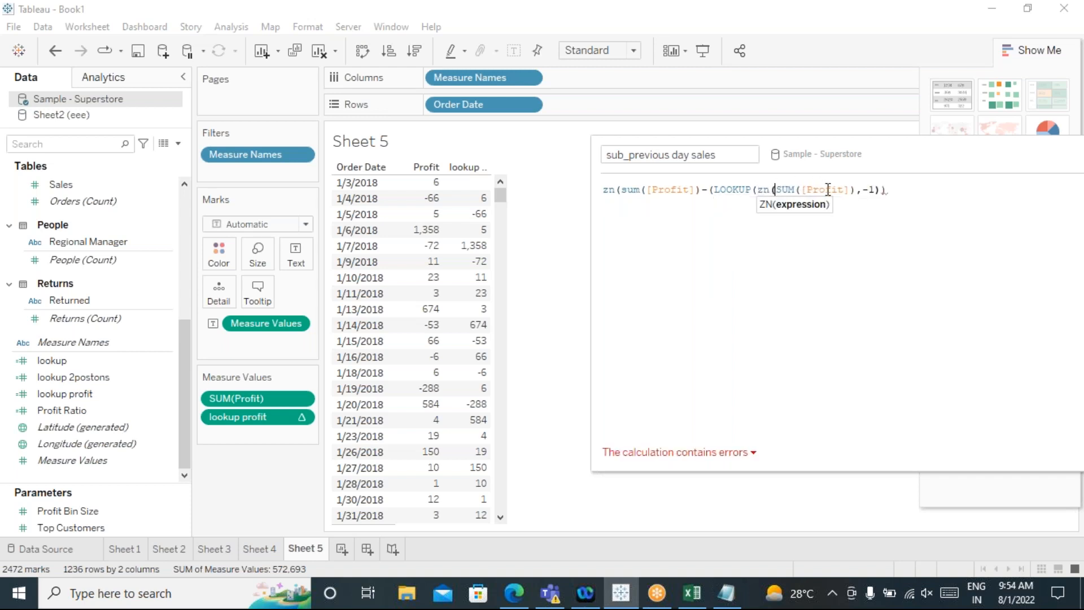
click(856, 190)
text())
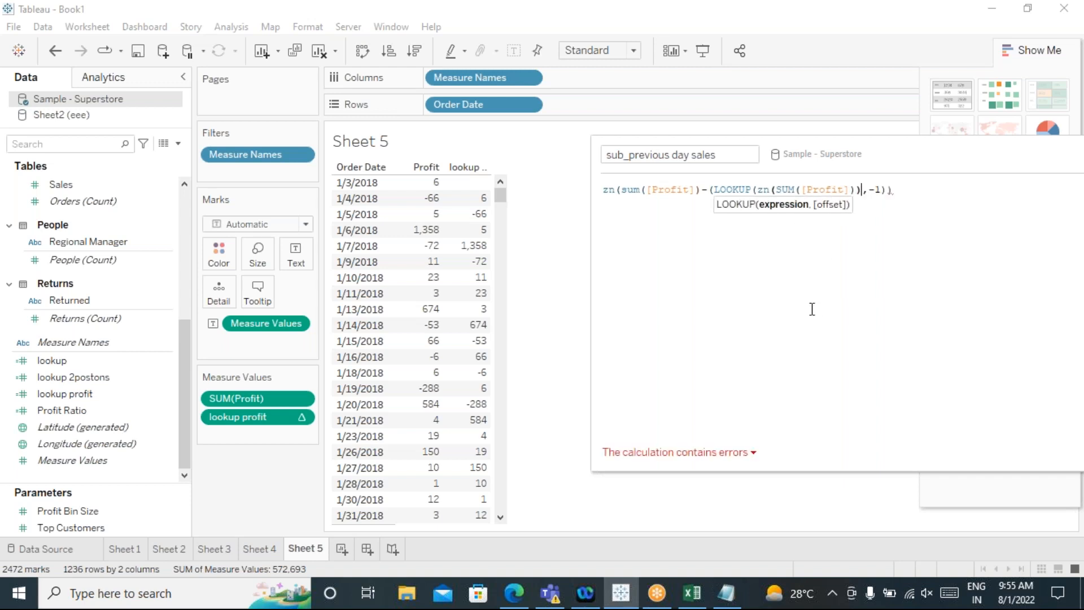
Step: Remove the formula's last closing parenthesis and close the first zn right after sum([Profit])
click(900, 197)
key(BackSpace)
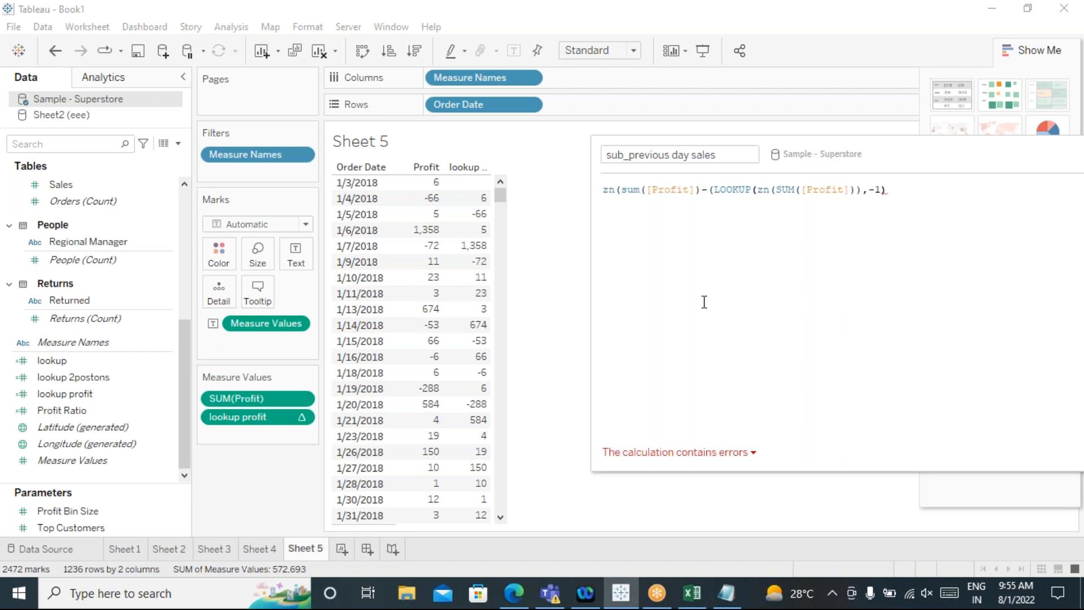
click(750, 452)
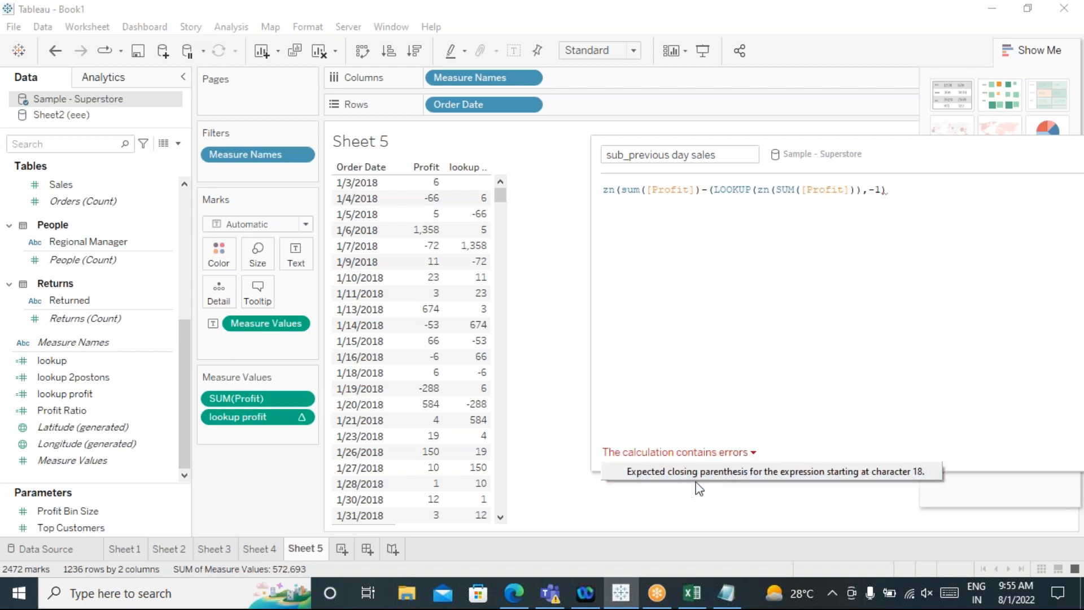
click(919, 475)
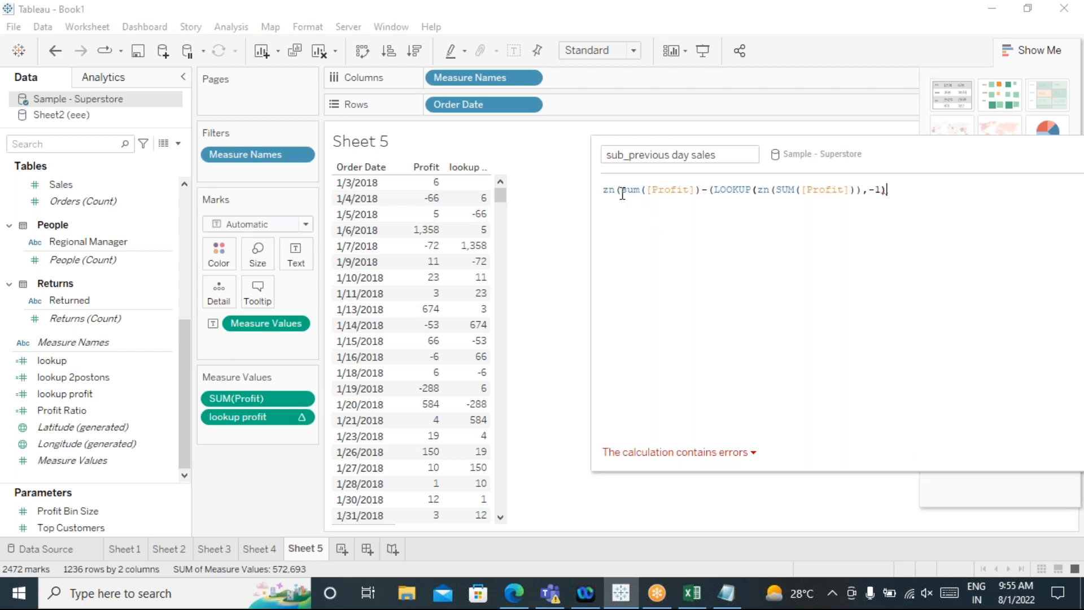
click(701, 194)
text())
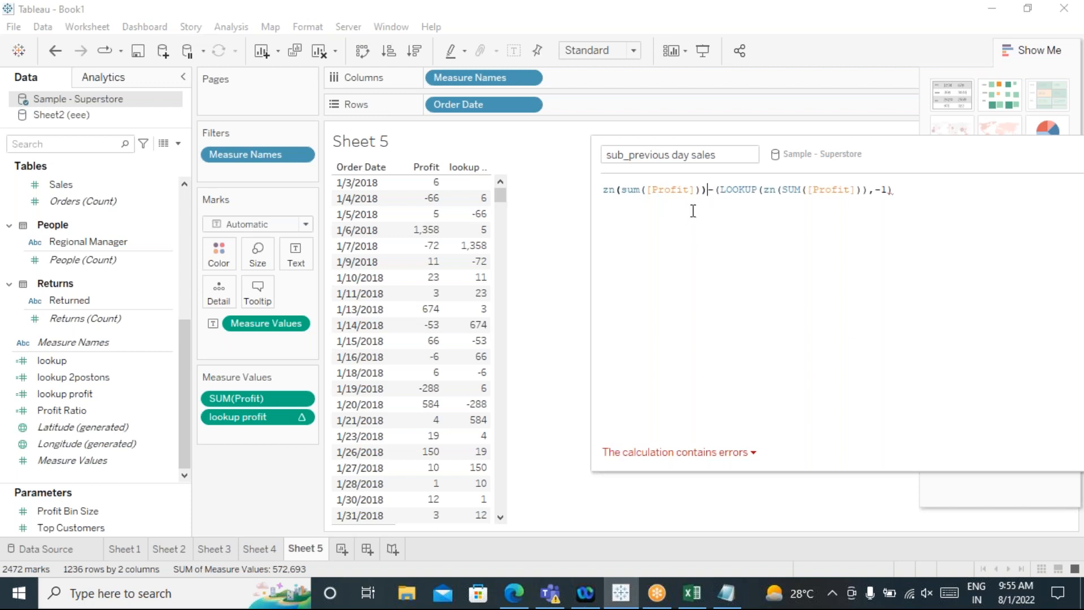
Step: Add a closing parenthesis at the end of the formula to close the bracket opened before LOOKUP
click(713, 191)
click(859, 191)
drag(861, 192, 804, 186)
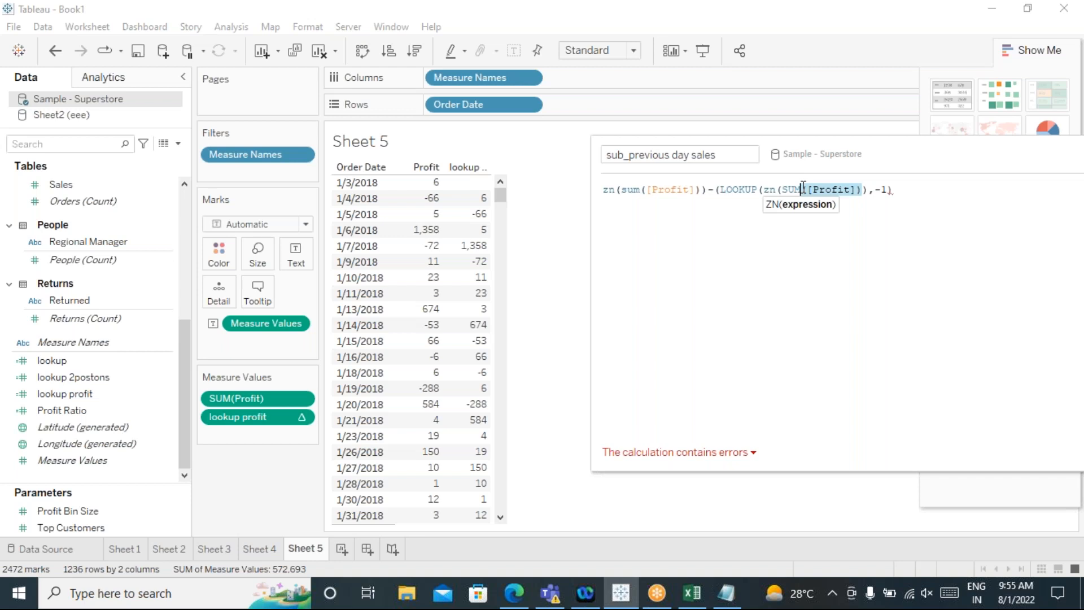
drag(868, 190, 763, 188)
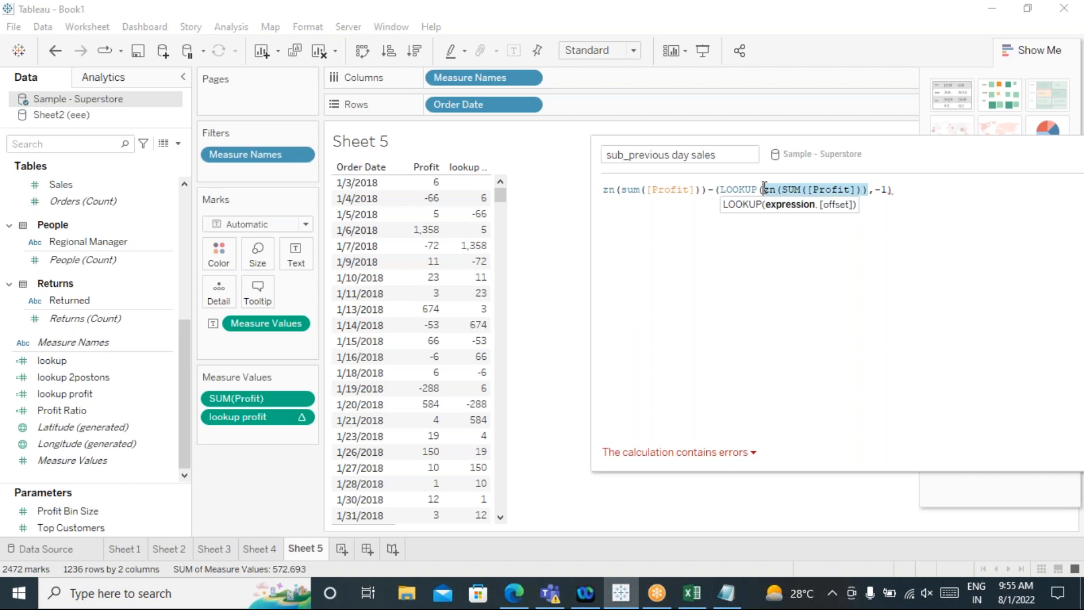
click(904, 190)
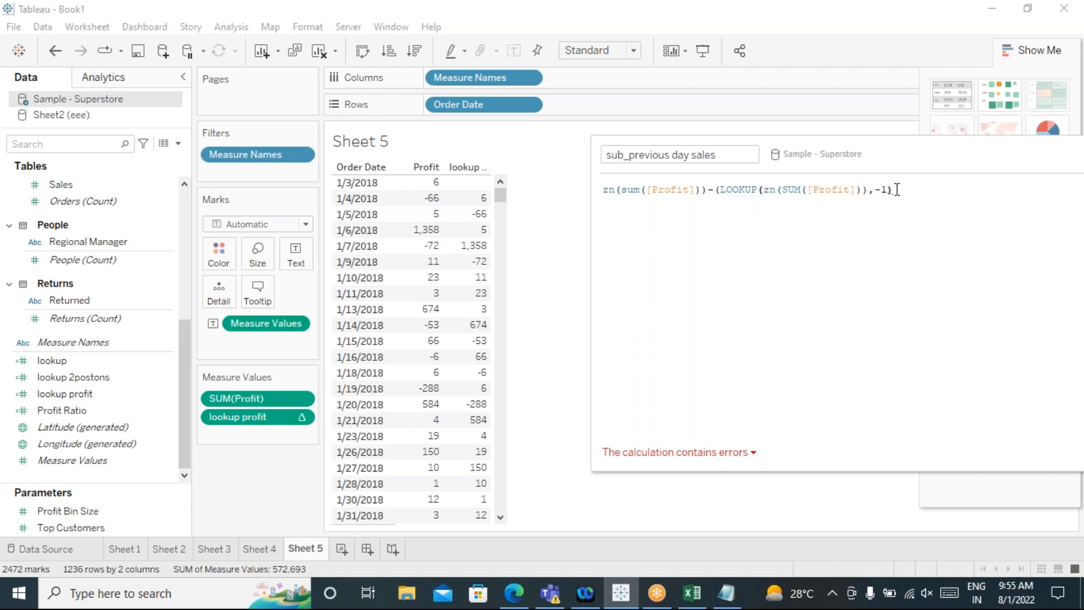
text())
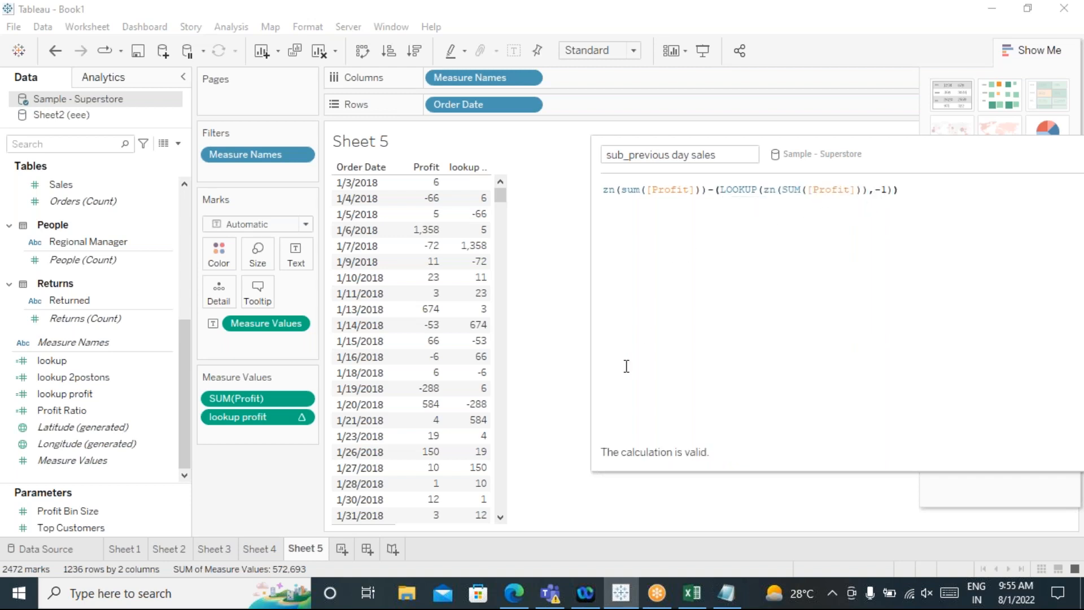
Step: Remove the outer parentheses around the LOOKUP term, giving zn(sum([Profit]))-LOOKUP(zn(SUM([Profit])),-1)
drag(929, 148, 740, 133)
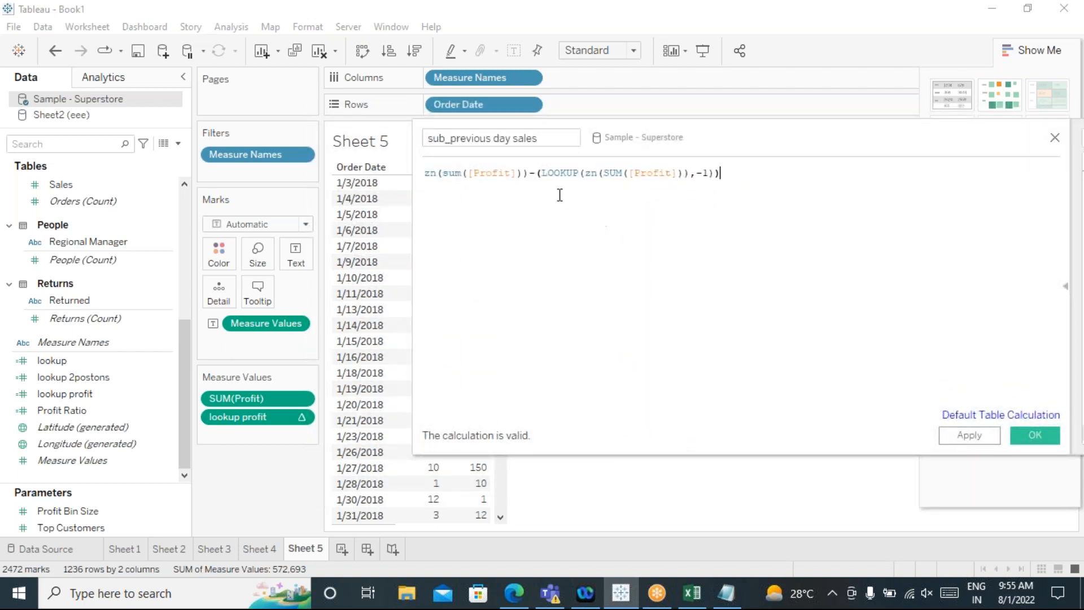
click(540, 173)
key(BackSpace)
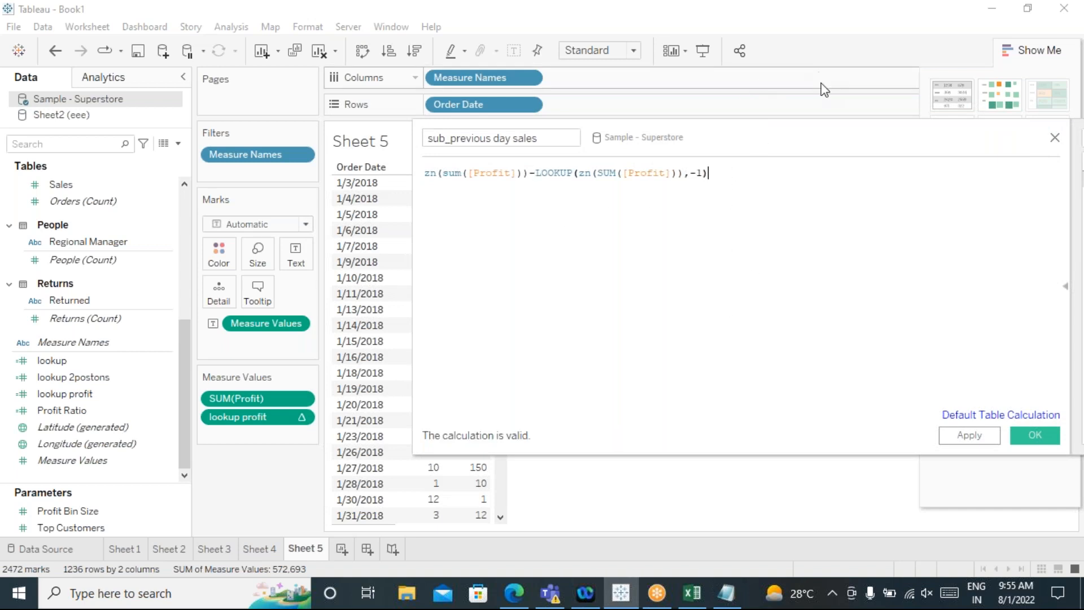
Step: Save the sub_previous day sales calculation and add the field to Measure Values below lookup profit
drag(723, 139, 593, 135)
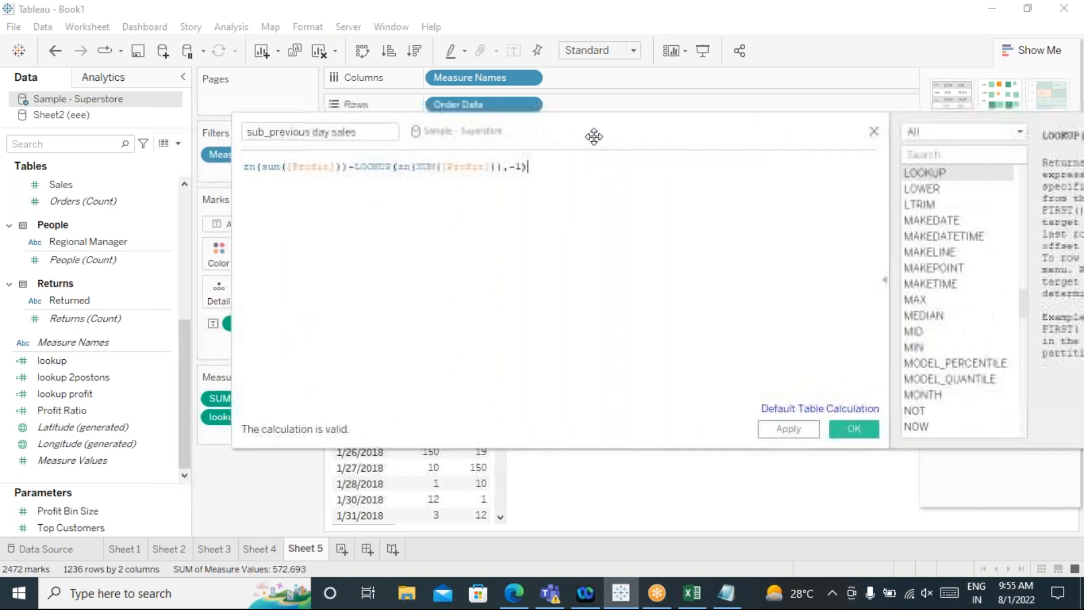
click(788, 431)
click(851, 432)
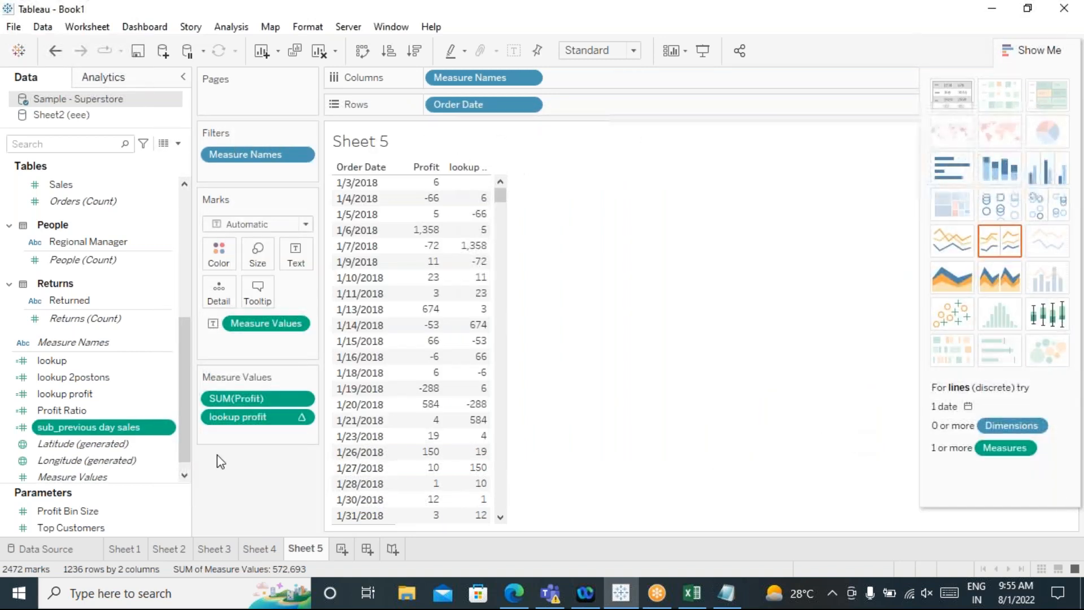
drag(86, 425, 234, 436)
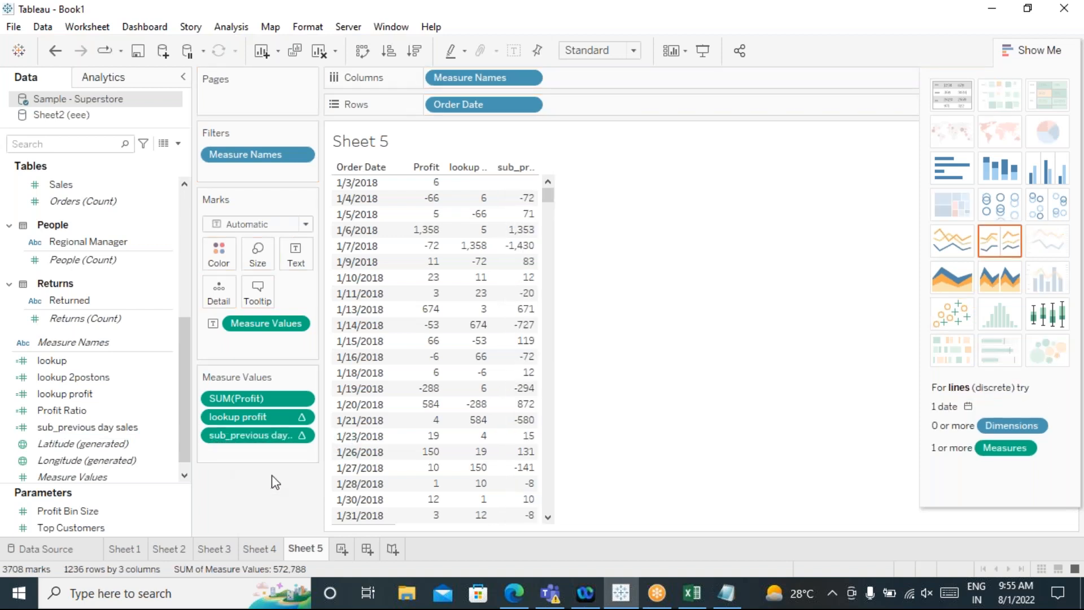
Step: Compare the sub_previous day sales values with Profit and lookup profit for each order date in the table
mouse_move(512, 211)
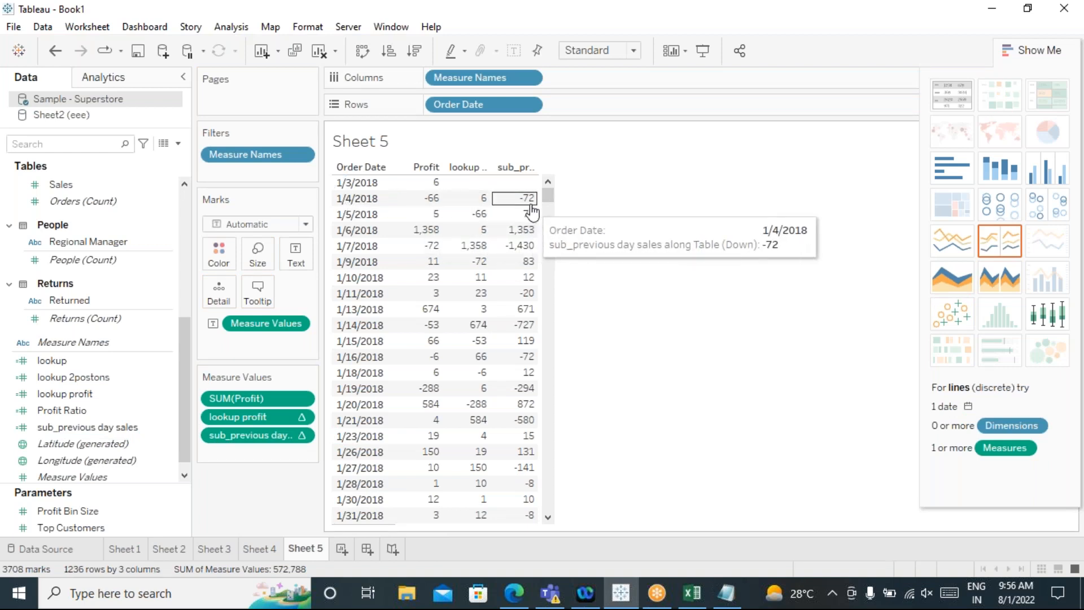
mouse_move(417, 211)
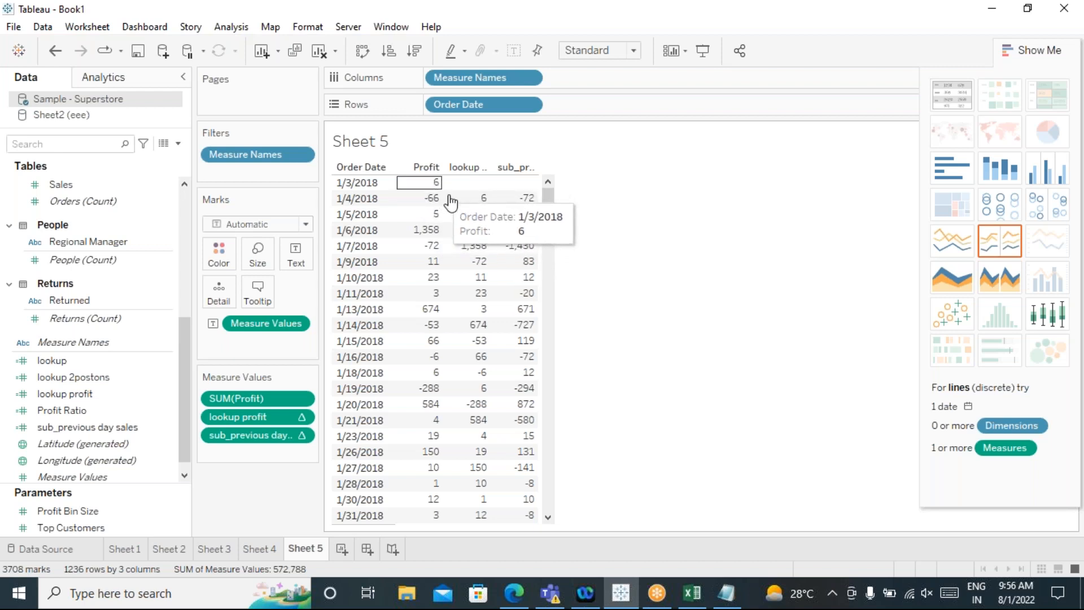
mouse_move(450, 225)
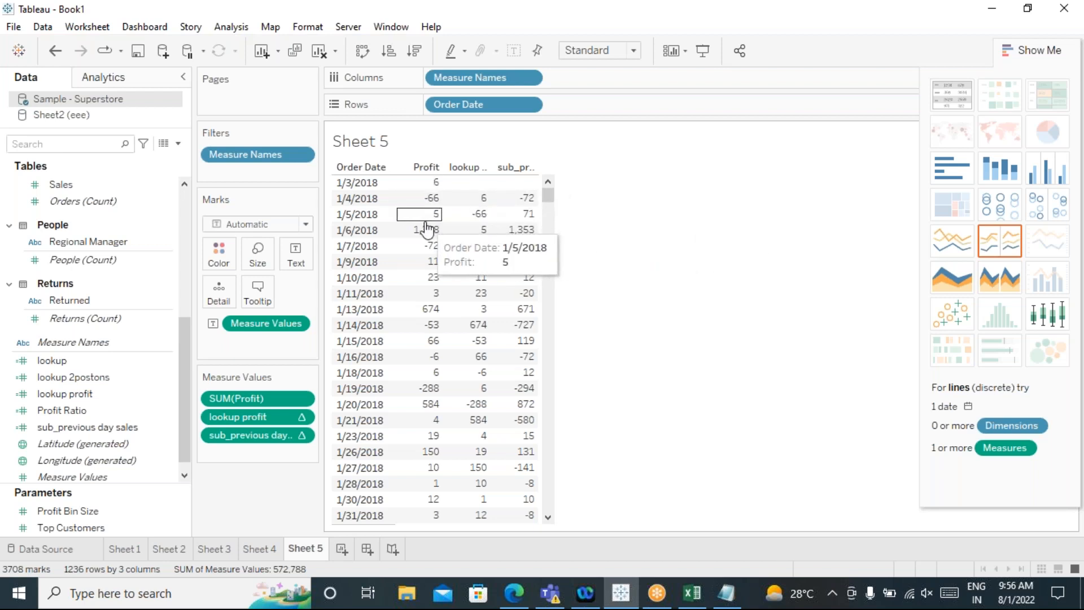
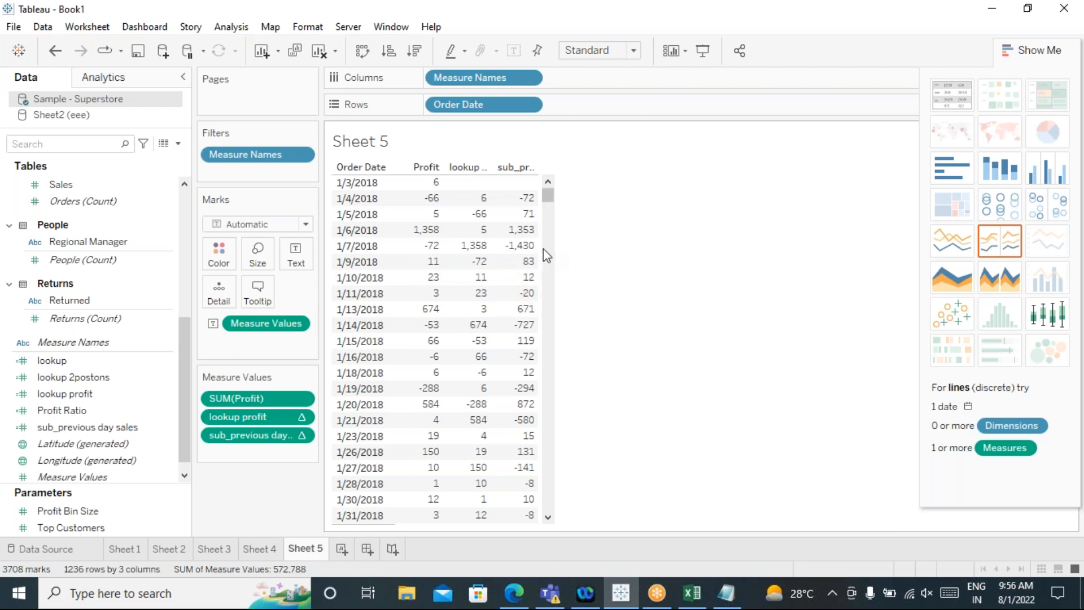
mouse_move(447, 285)
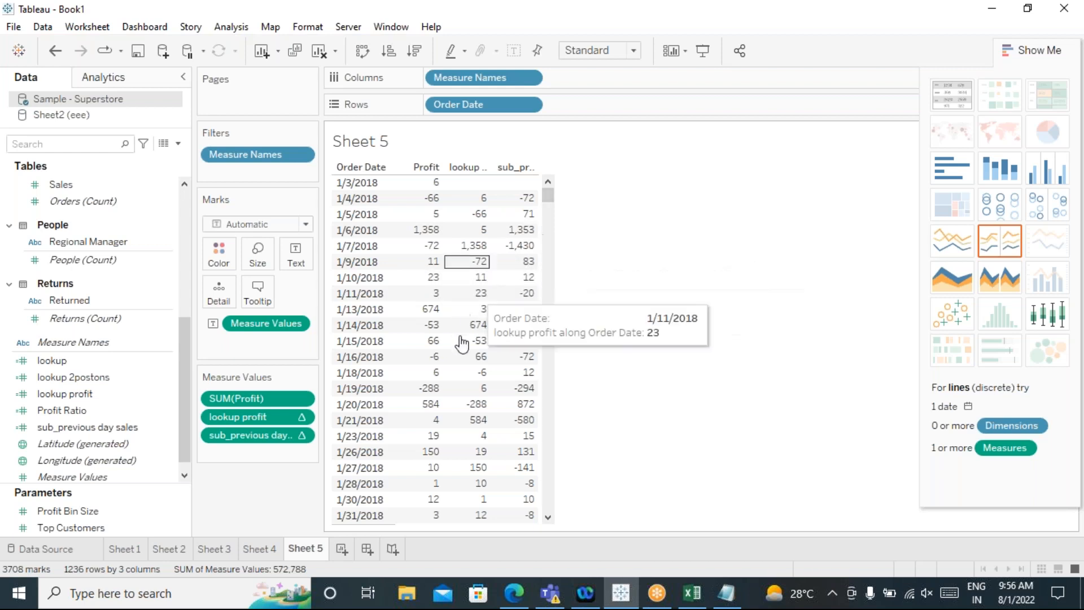
scroll(518, 310, down, 5)
scroll(516, 310, up, 5)
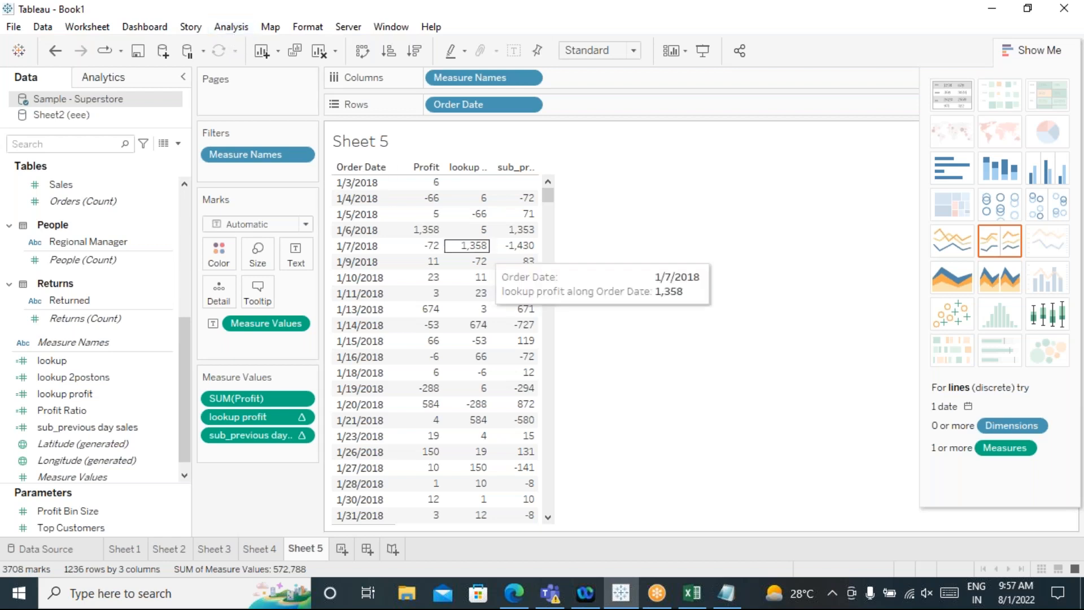
scroll(567, 339, down, 7)
scroll(569, 345, down, 10)
scroll(568, 347, up, 11)
scroll(567, 349, up, 8)
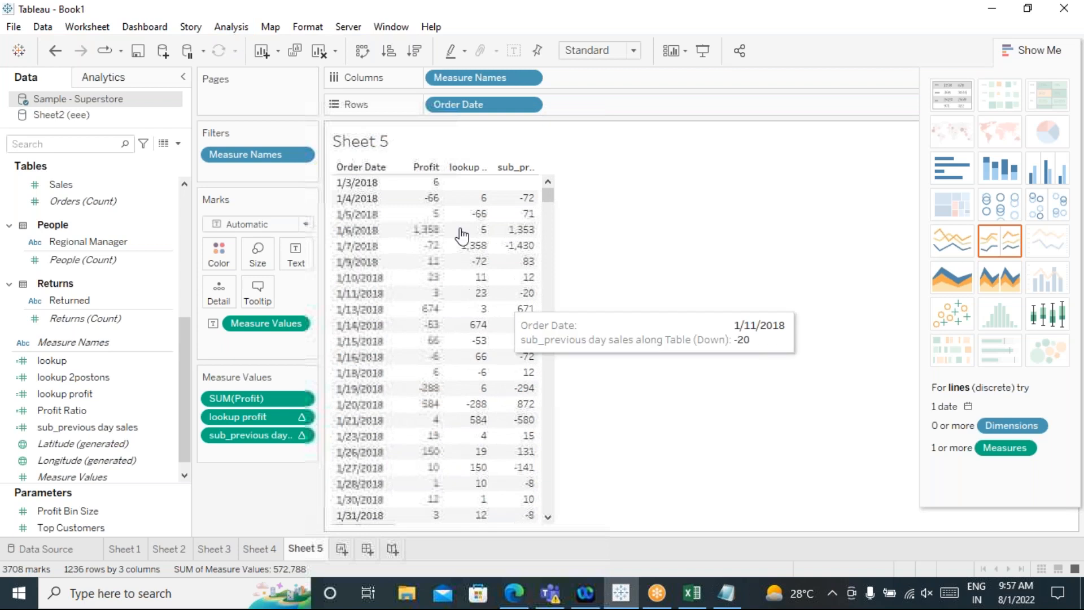
Step: Create a new calculated field named index
click(237, 27)
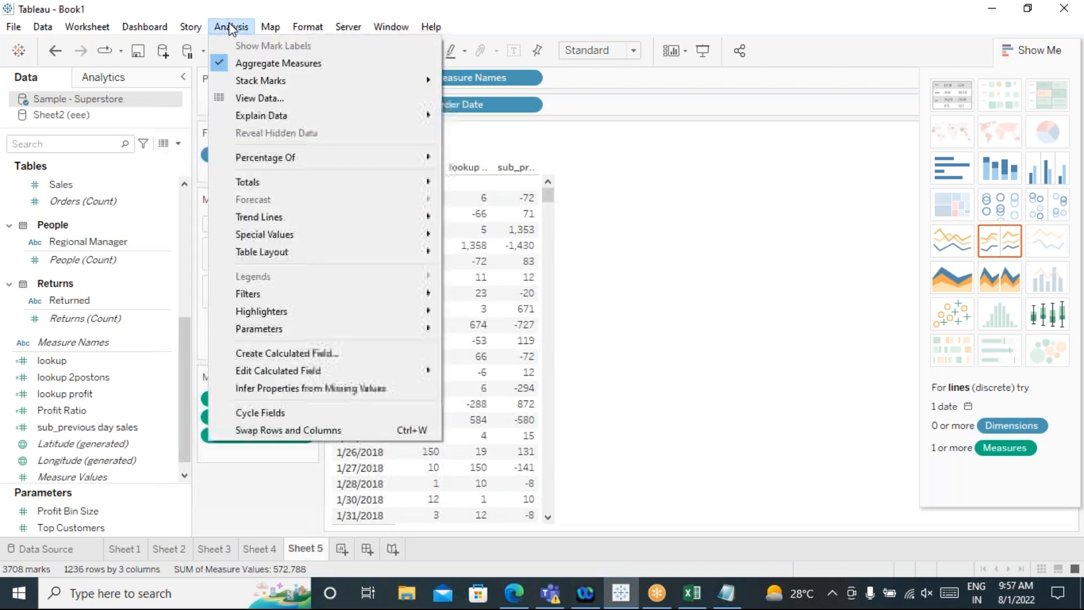
click(343, 355)
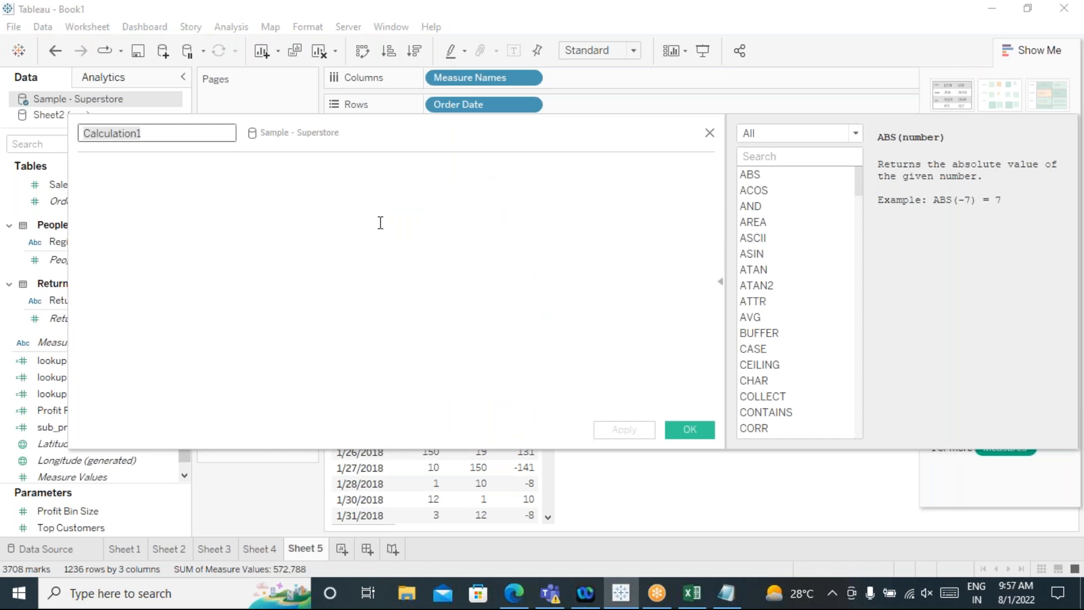
drag(148, 133, 80, 135)
key(BackSpace)
text(index)
Step: Insert the INDEX() function as the formula of the index field
click(149, 175)
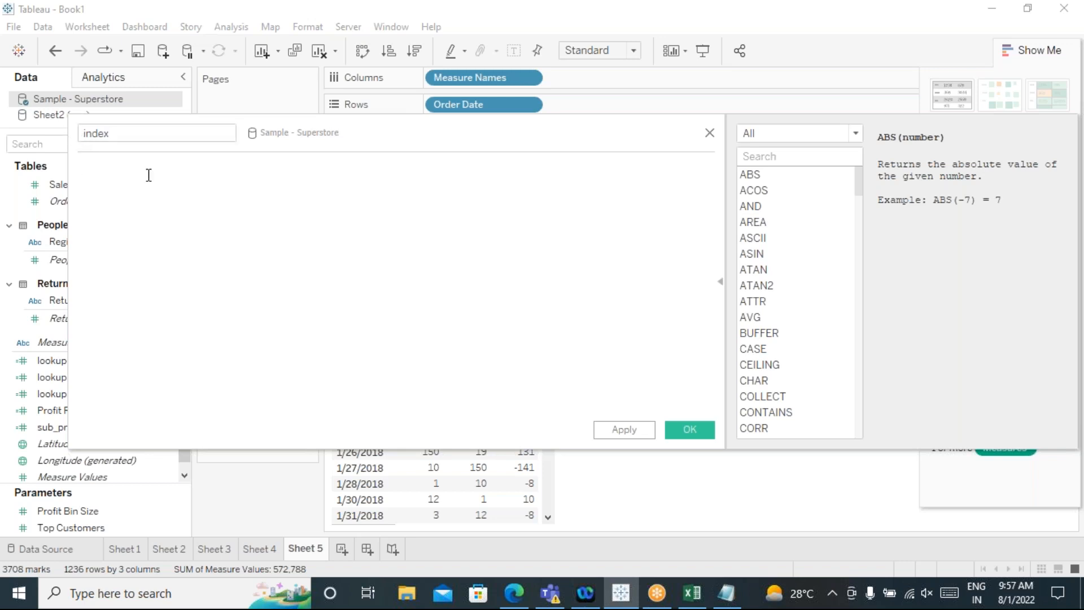
text(i)
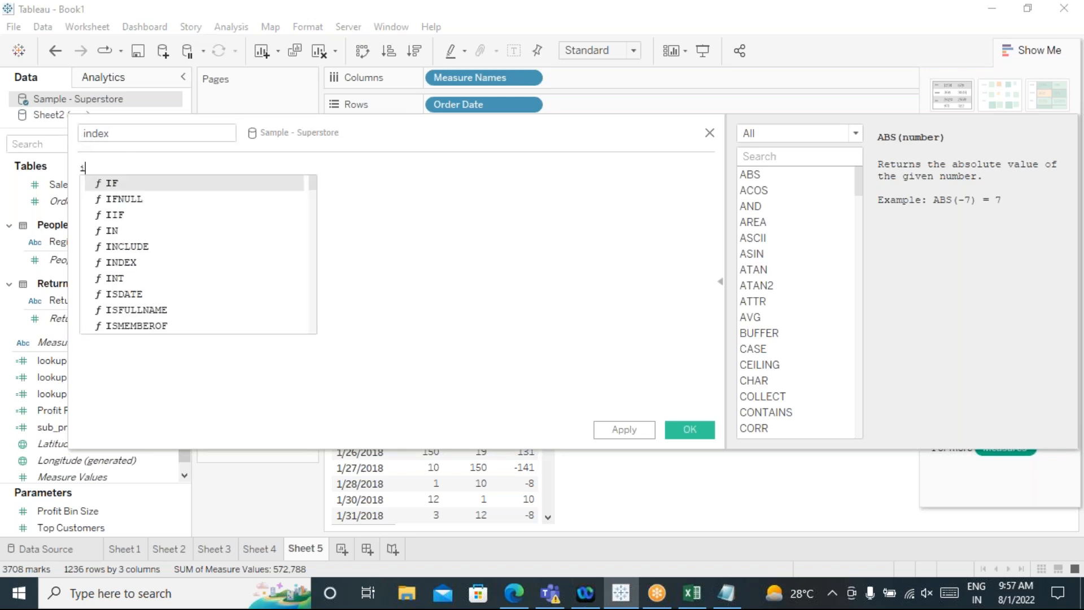
text(nde)
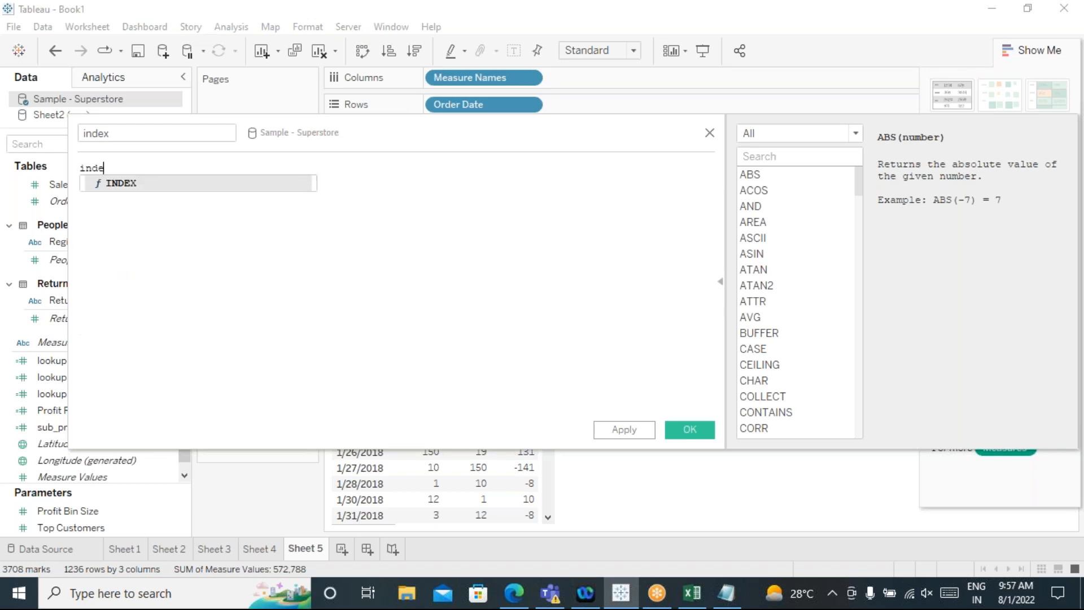
click(143, 182)
drag(394, 138, 347, 145)
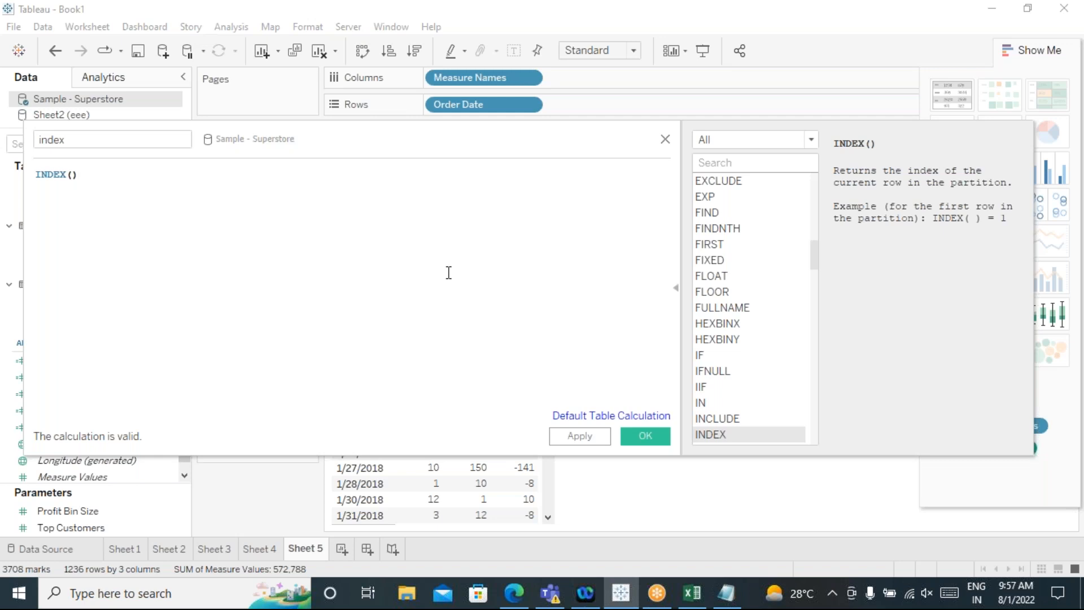
Step: Save the index calculated field with the formula INDEX() and add it to the Measure Values of Sheet 5
drag(375, 143, 411, 124)
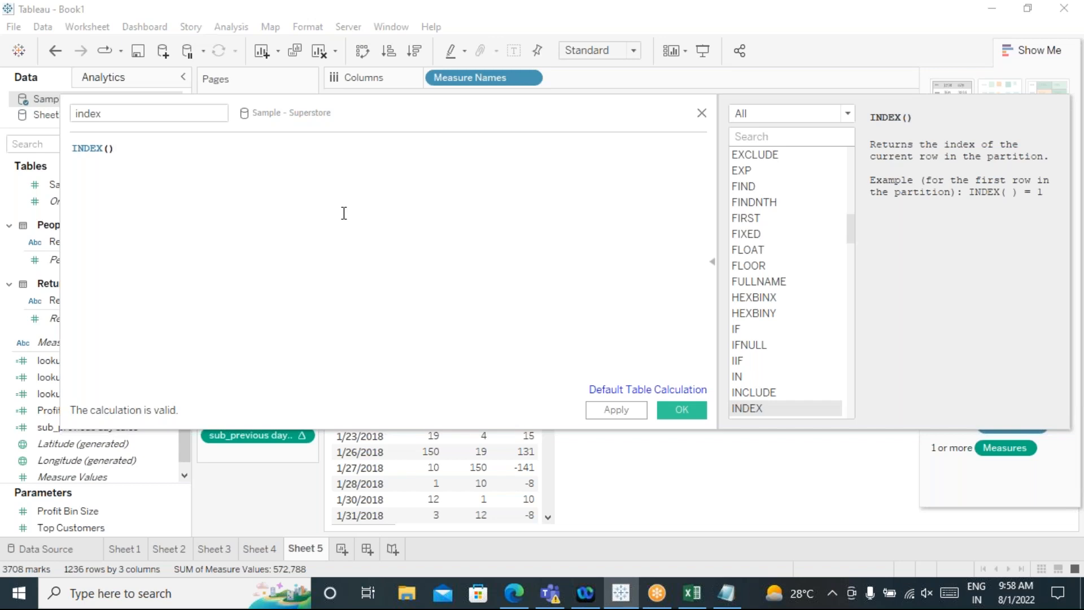
drag(382, 126, 367, 95)
click(666, 379)
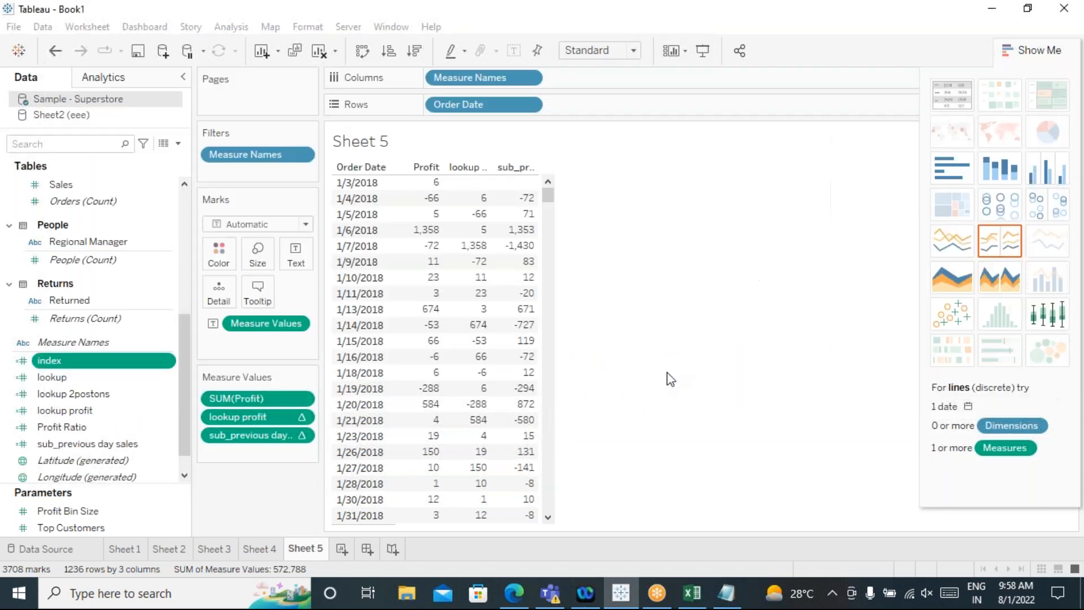
drag(53, 364, 226, 467)
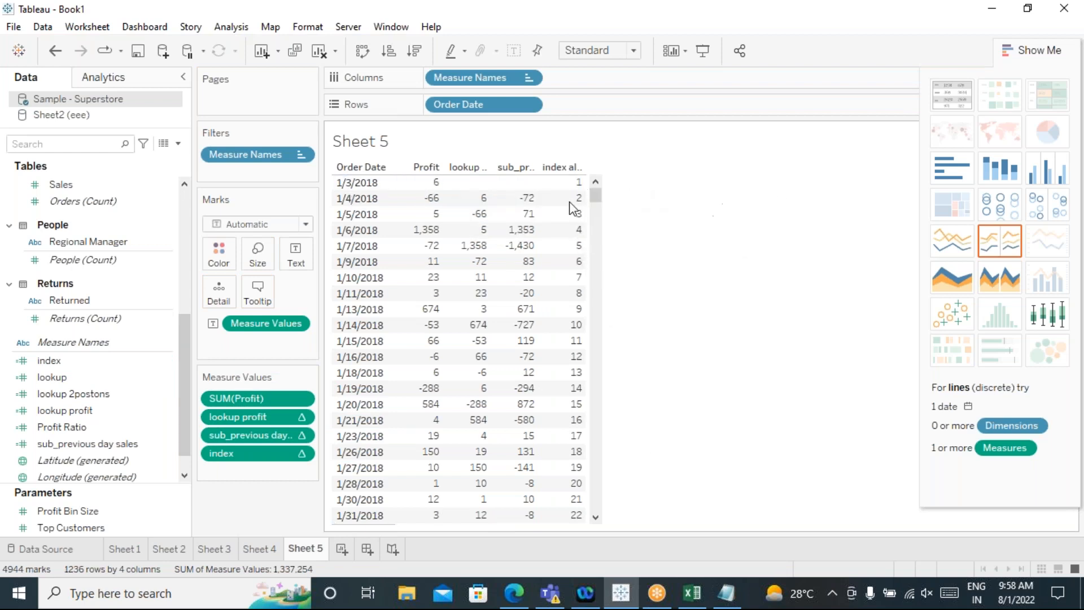
Step: Examine the index numbering from the first to the last Order Date row of the table
scroll(573, 404, down, 7)
scroll(571, 398, down, 3)
drag(595, 219, 607, 513)
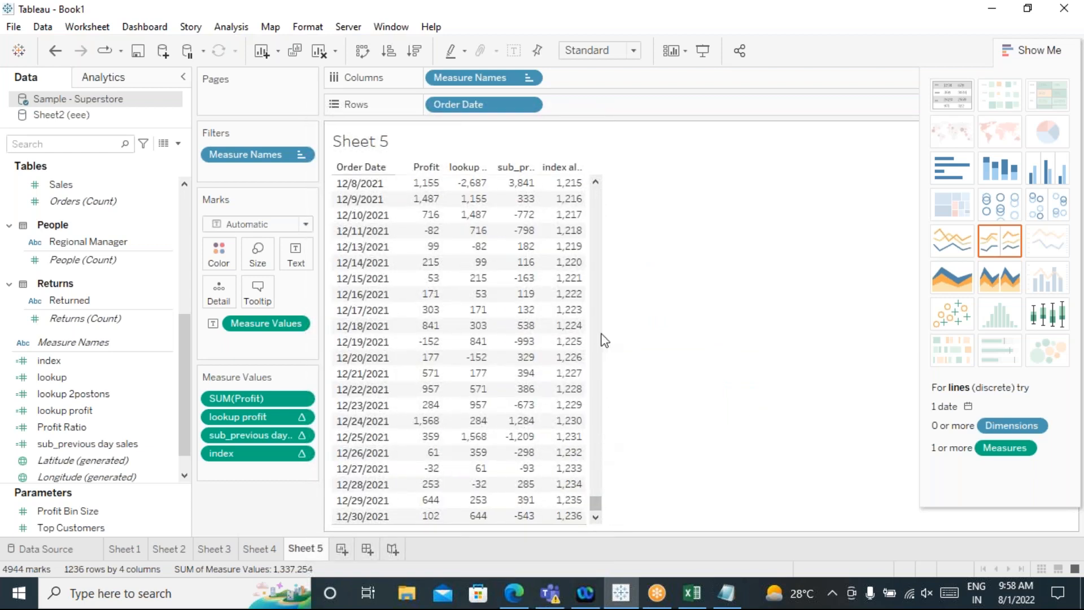
scroll(582, 401, up, 10)
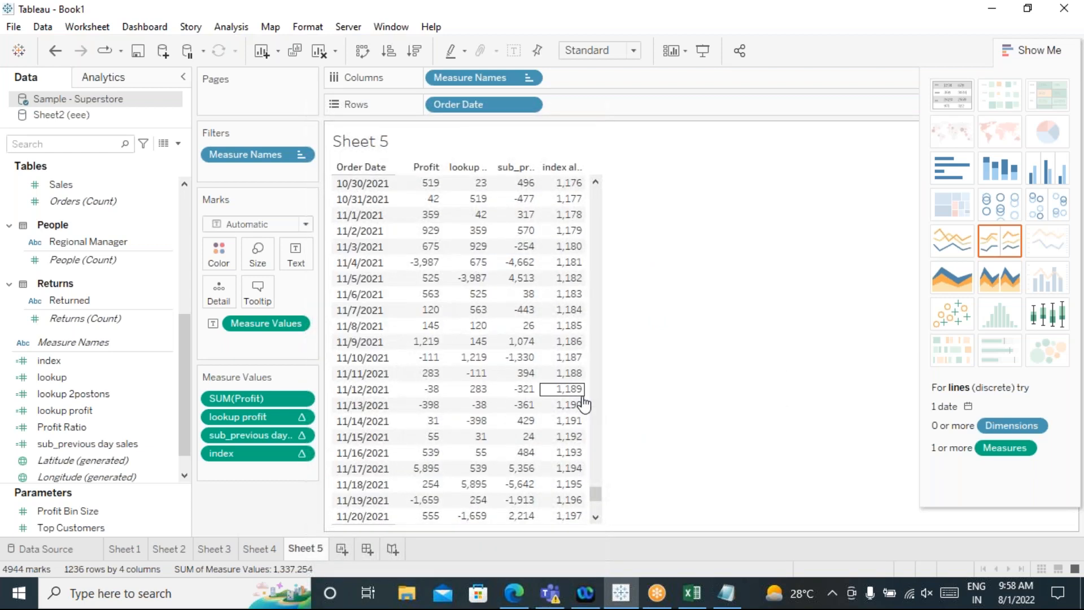
scroll(581, 402, down, 10)
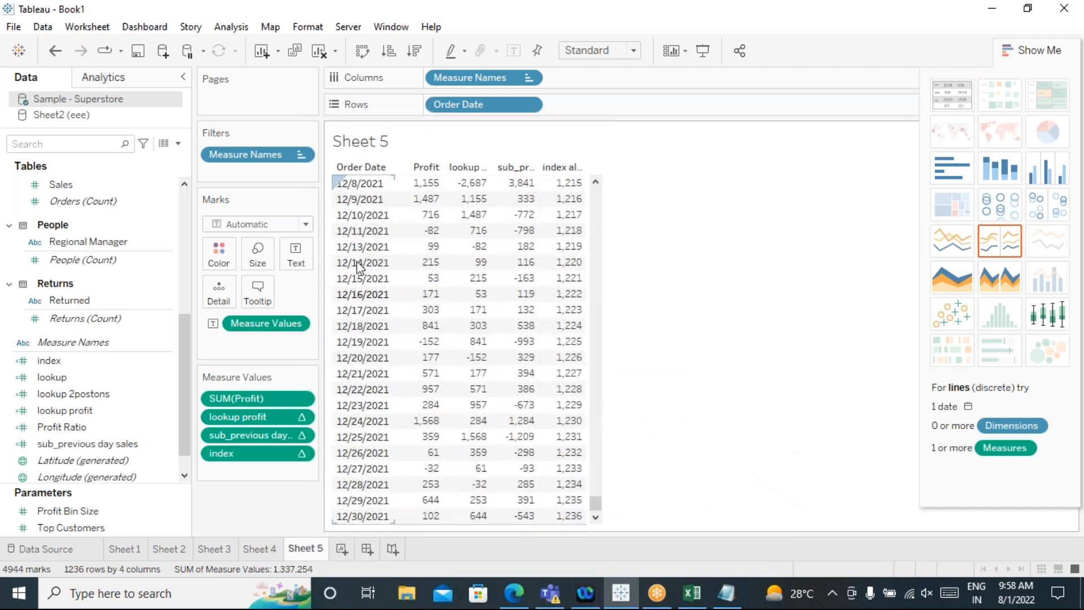
drag(594, 511, 629, 162)
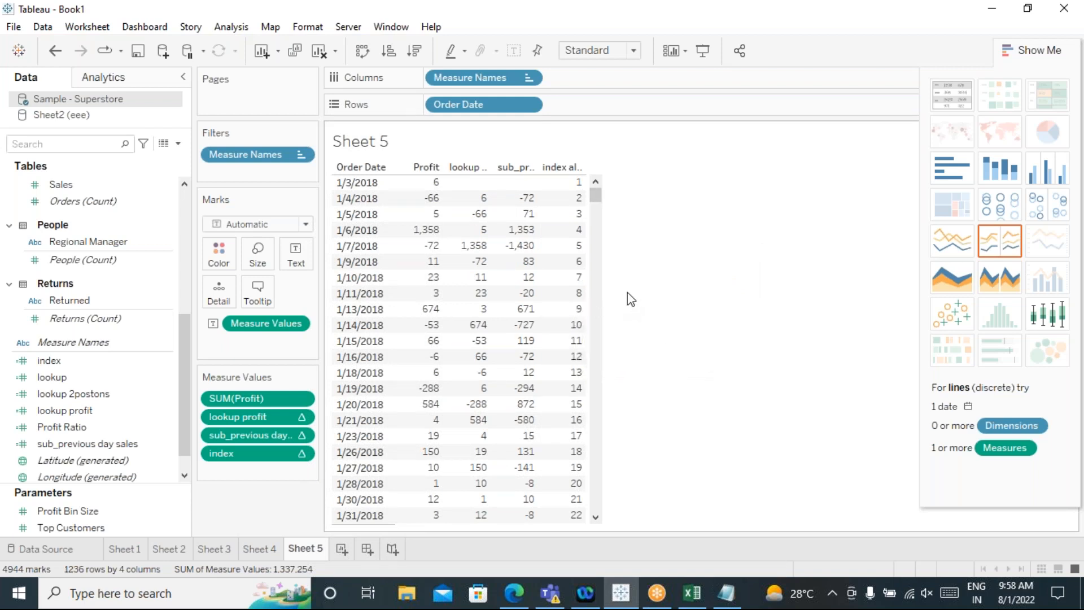
Step: Look through the Sample - Superstore fields, and search it and Sheet2 (eee) for fields matching "ra"
click(116, 403)
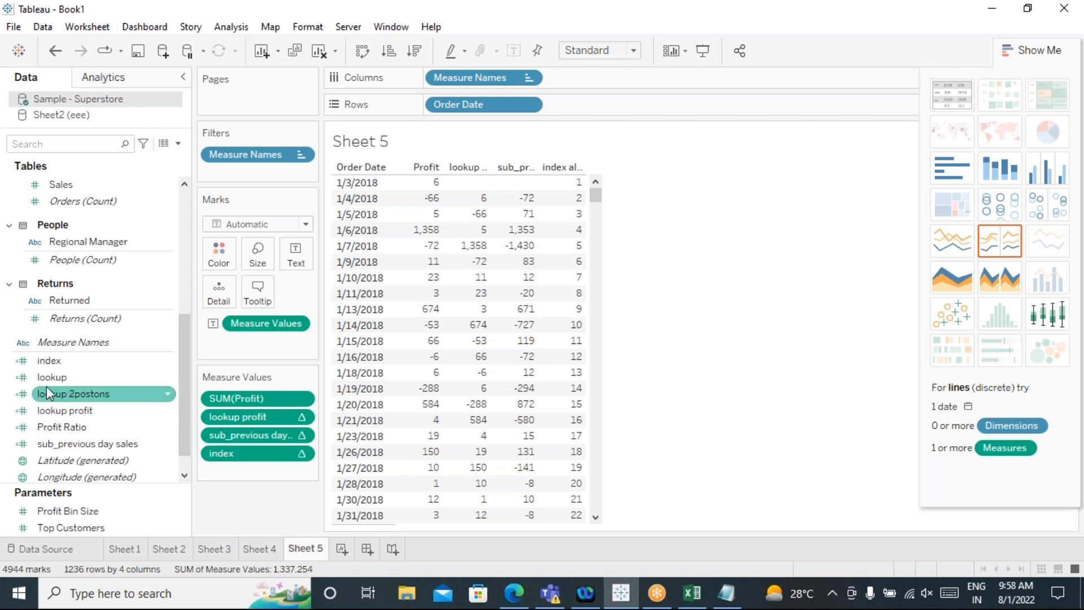
scroll(87, 469, up, 5)
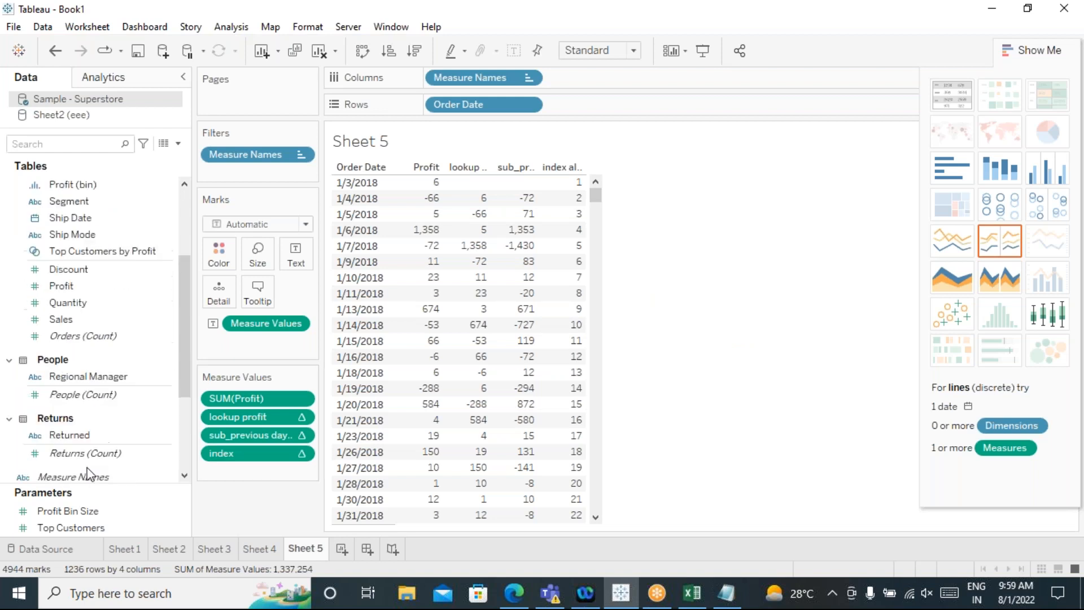
scroll(89, 474, down, 3)
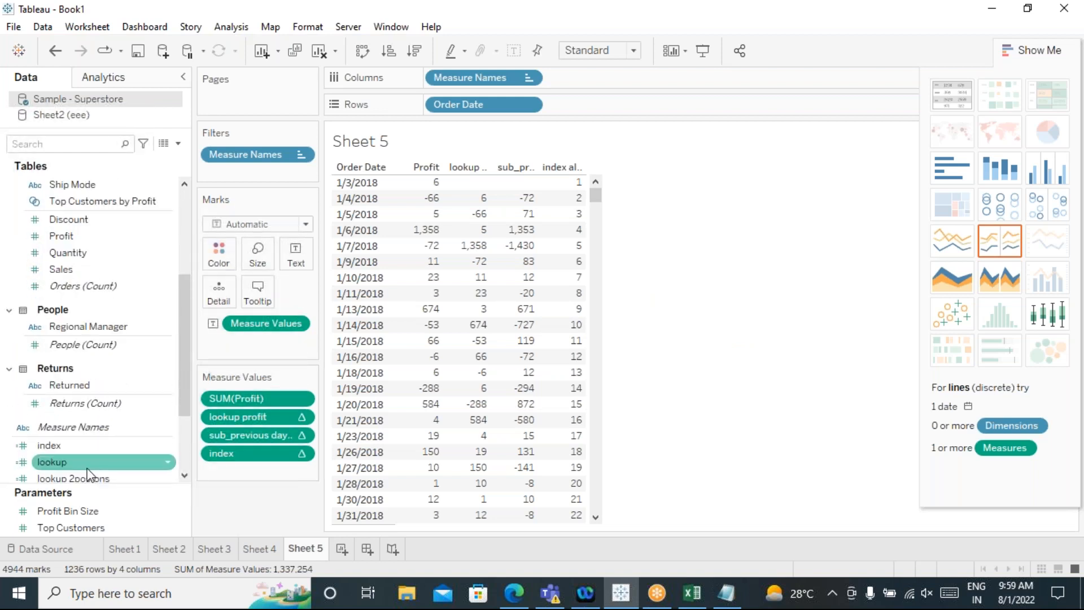
scroll(87, 473, down, 3)
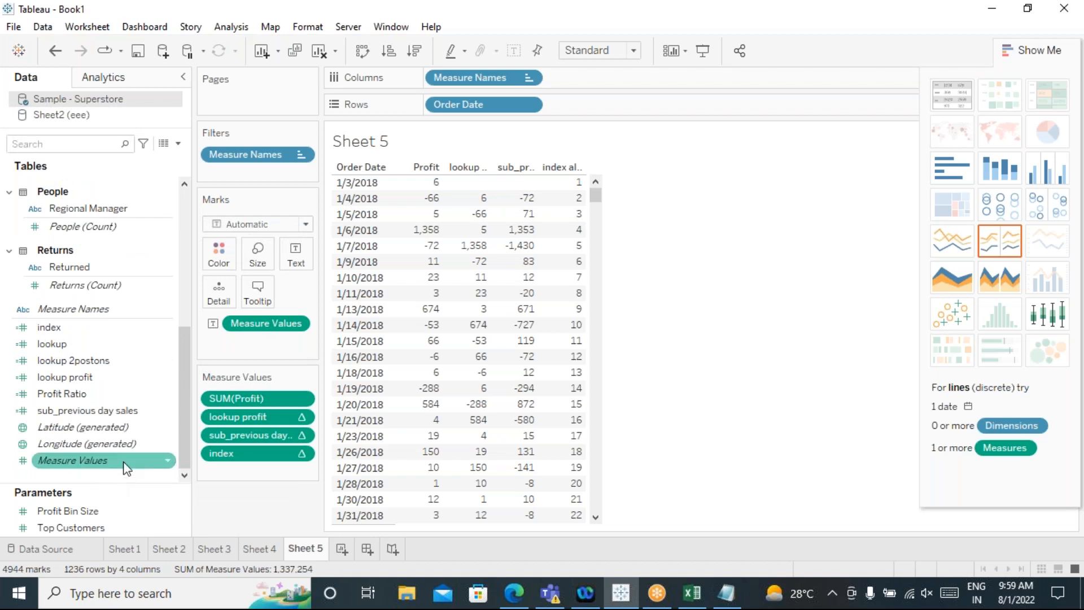
scroll(194, 347, up, 4)
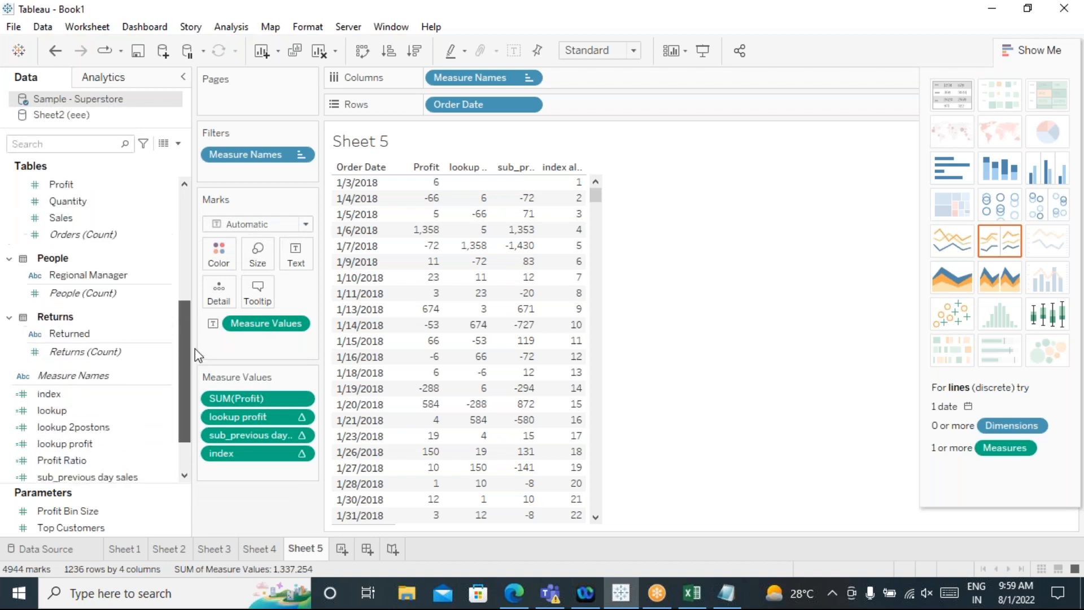
scroll(194, 268, up, 5)
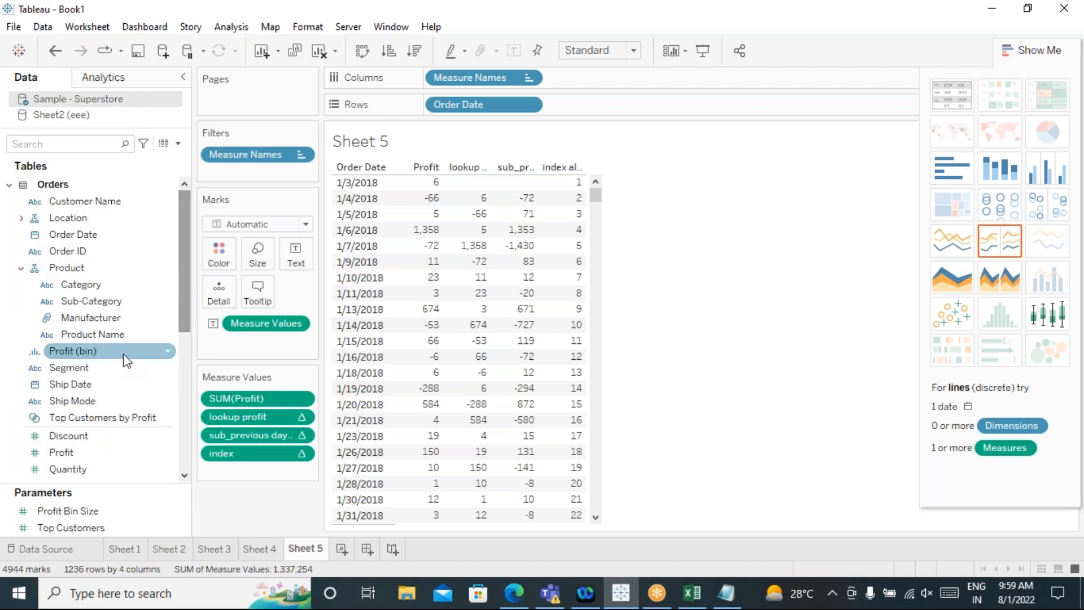
text(ra)
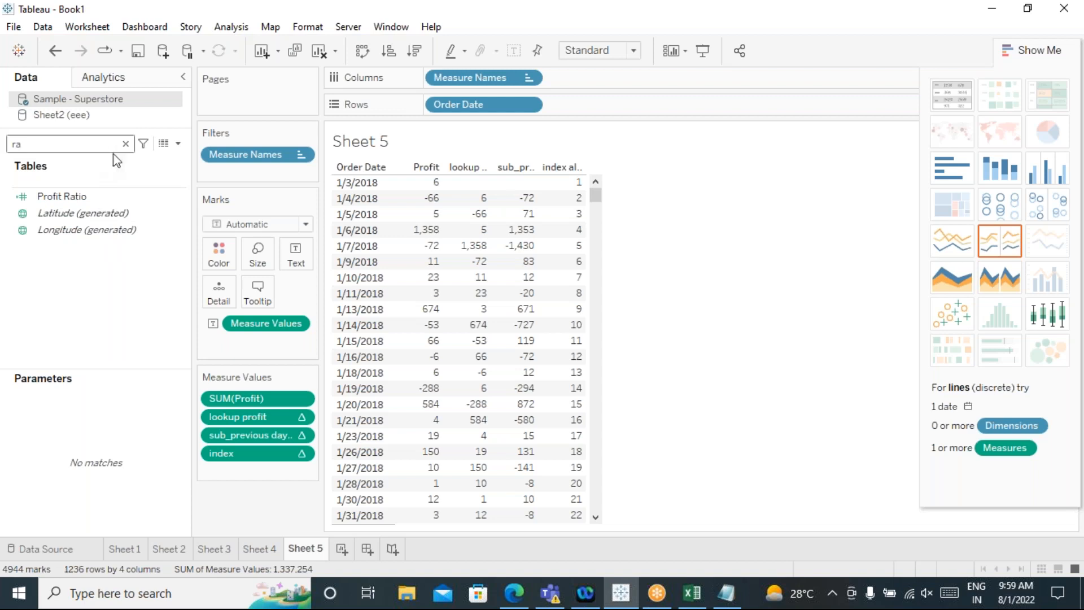
click(63, 117)
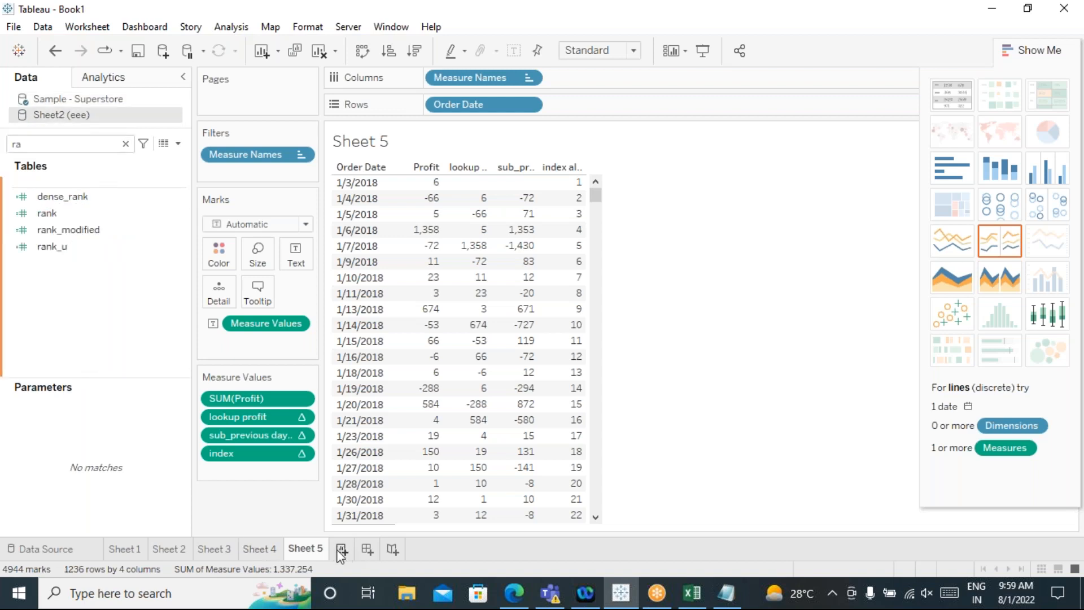
Step: Review the tables on Sheet 4 and Sheet 3, and return to Sheet 5
click(244, 554)
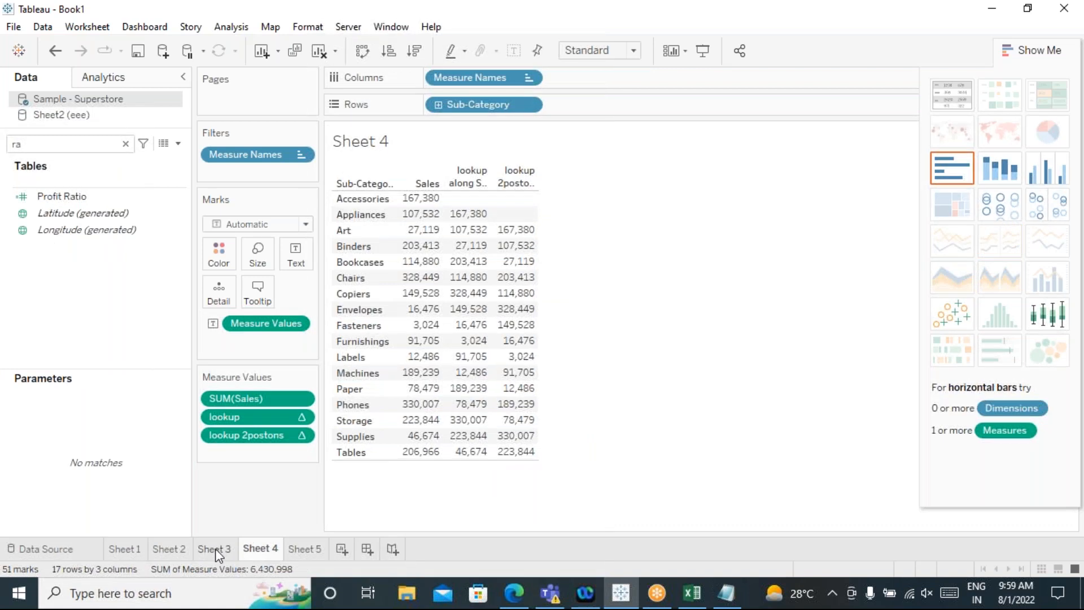
click(215, 548)
click(302, 550)
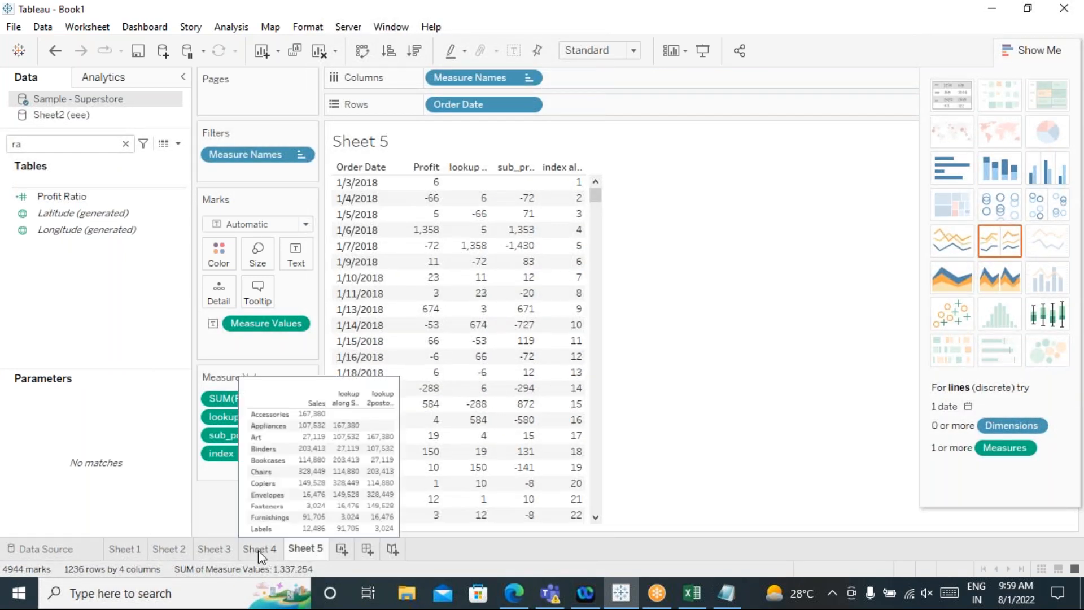
click(259, 550)
click(293, 551)
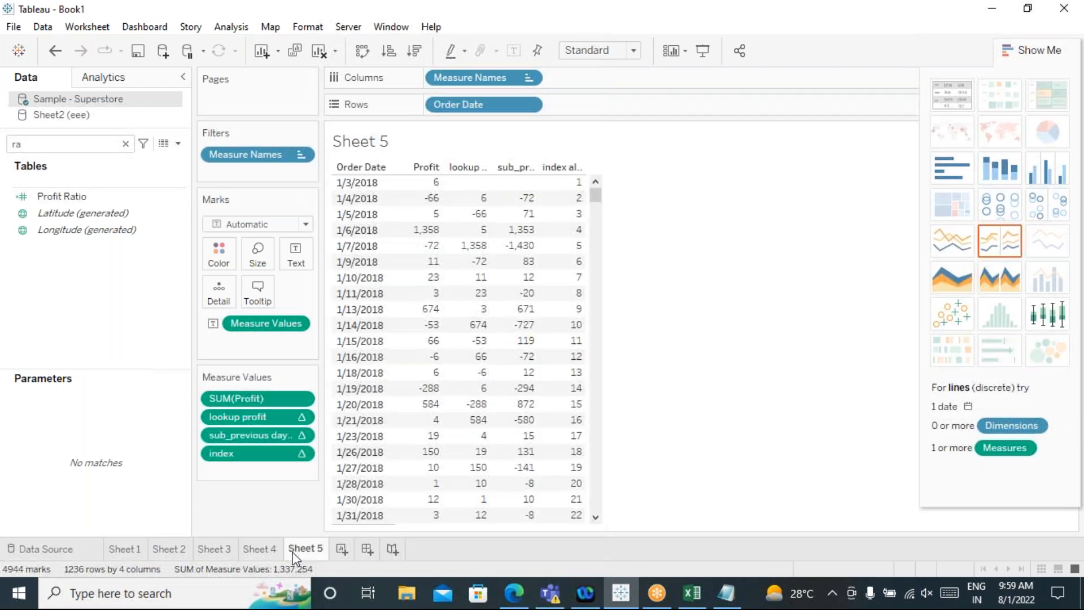
Step: Create a calculated field in Sample - Superstore with the formula RANK_UNIQUE(SUM([Profit])), keeping the default name
click(231, 24)
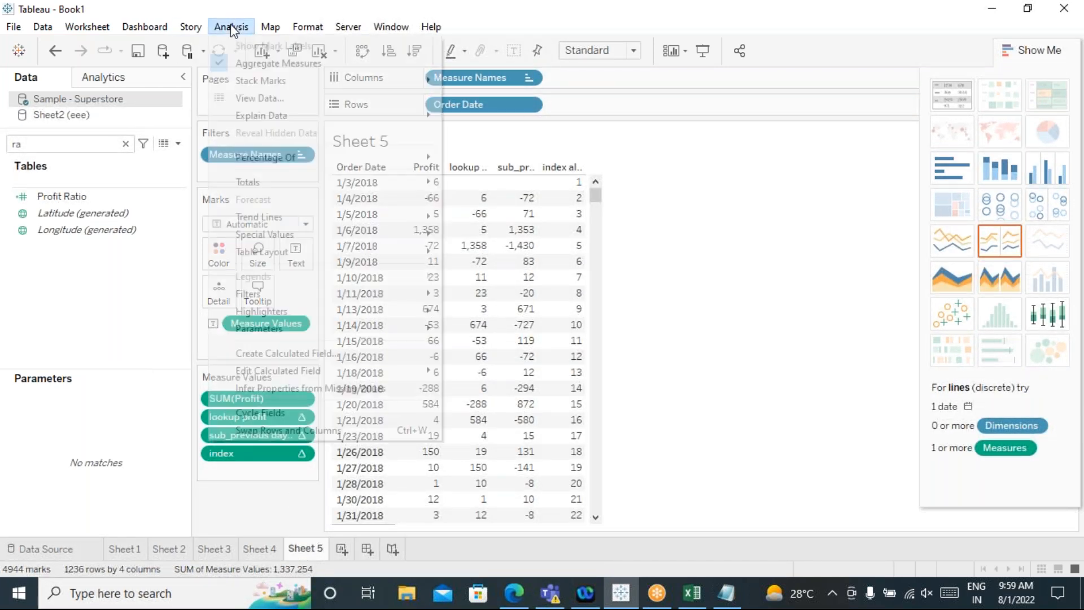
click(286, 352)
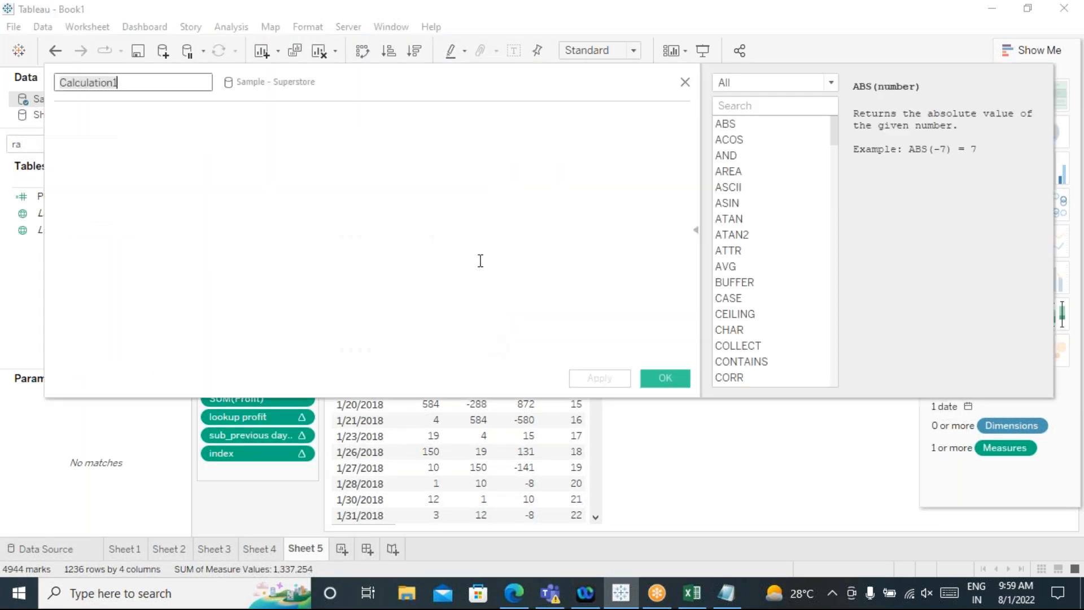
click(201, 150)
text(rank)
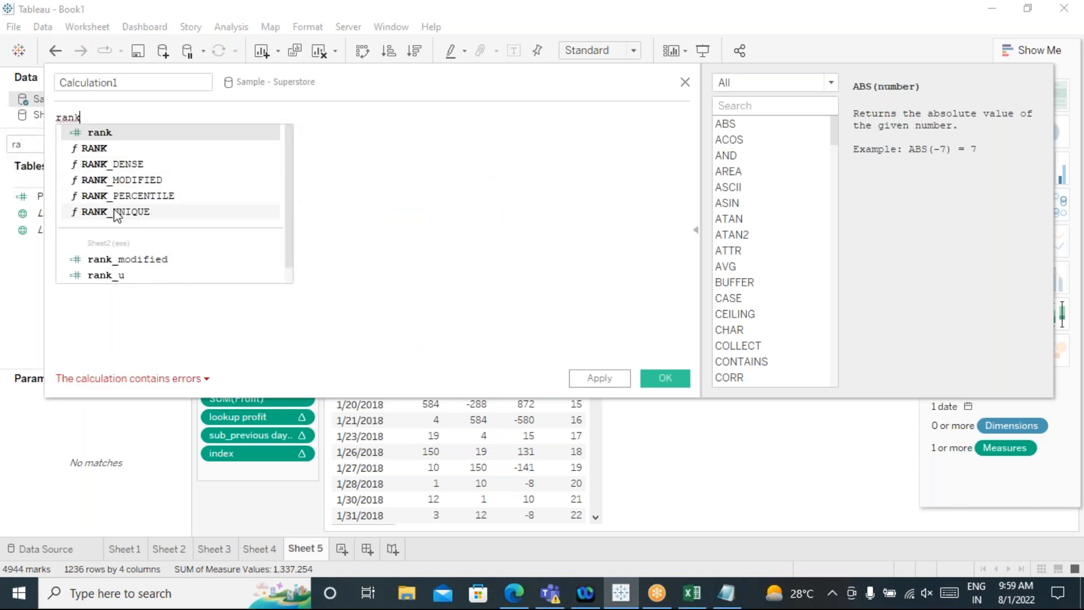
click(115, 212)
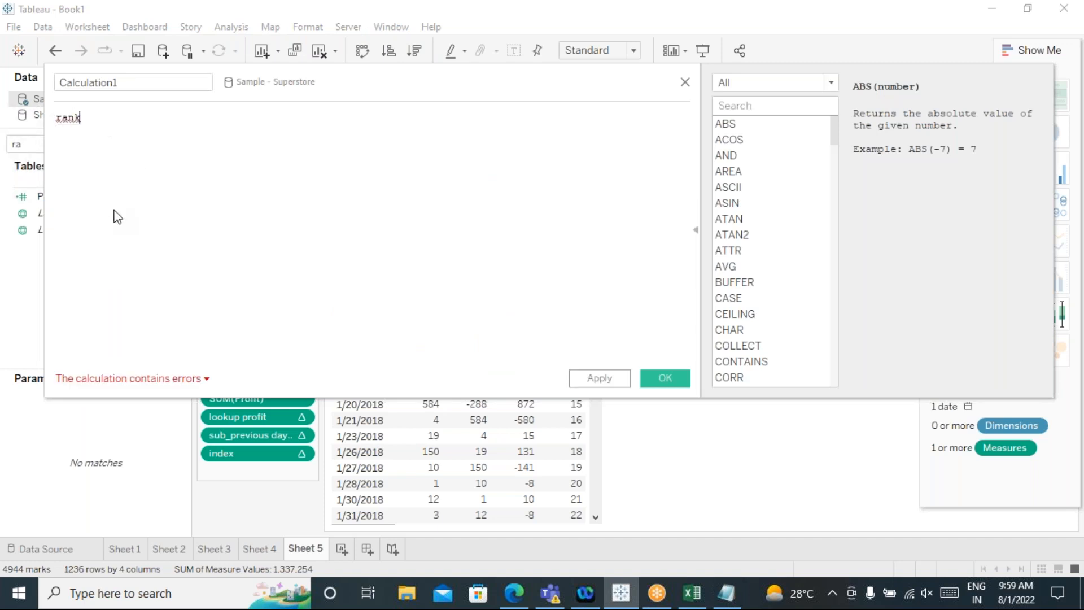
text(sum)
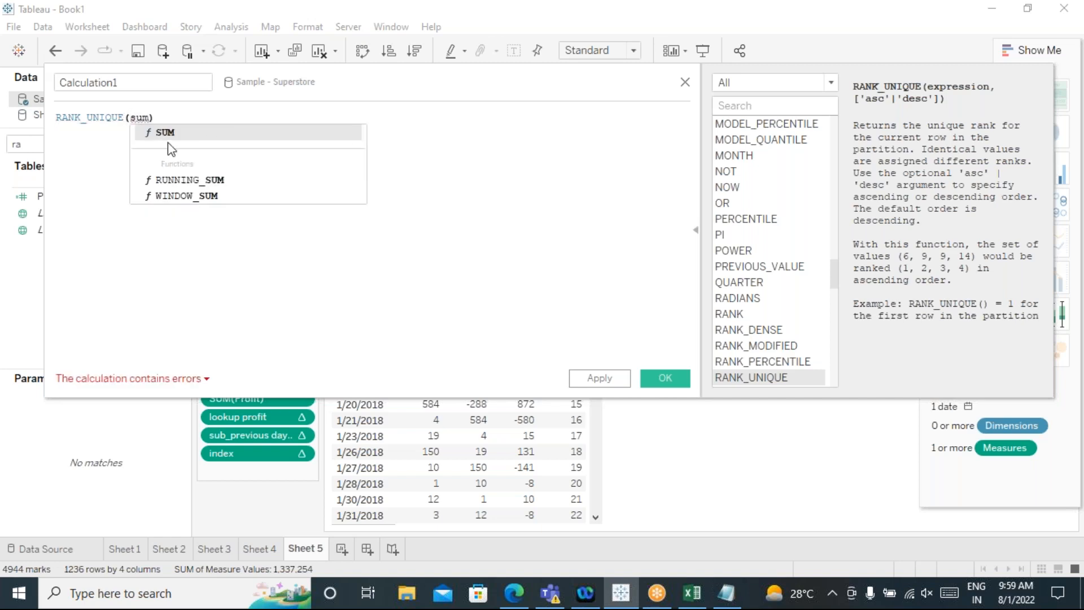
click(165, 133)
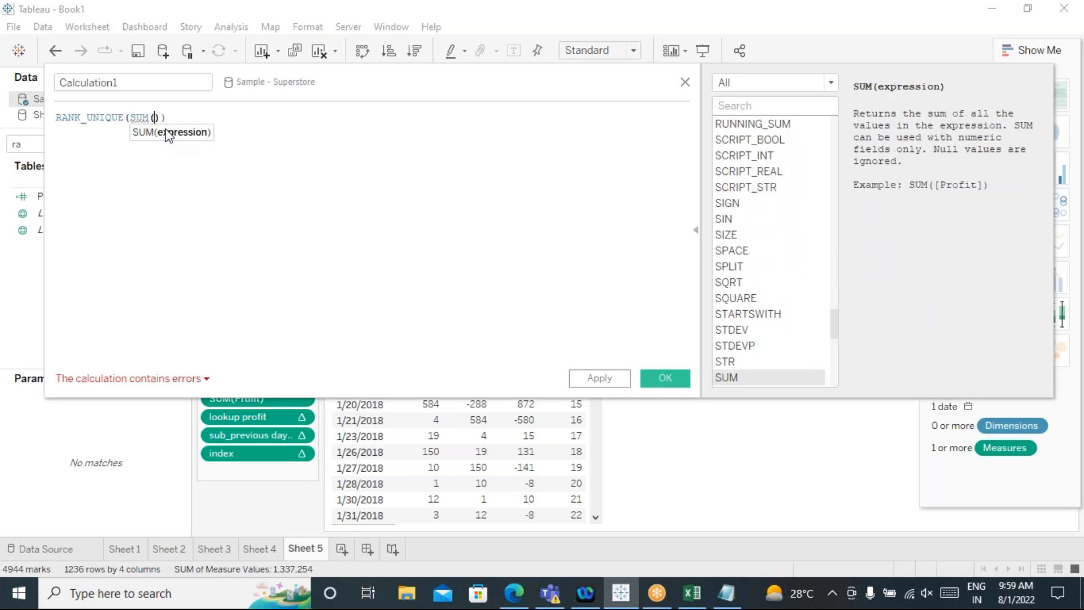
text(pr)
click(195, 164)
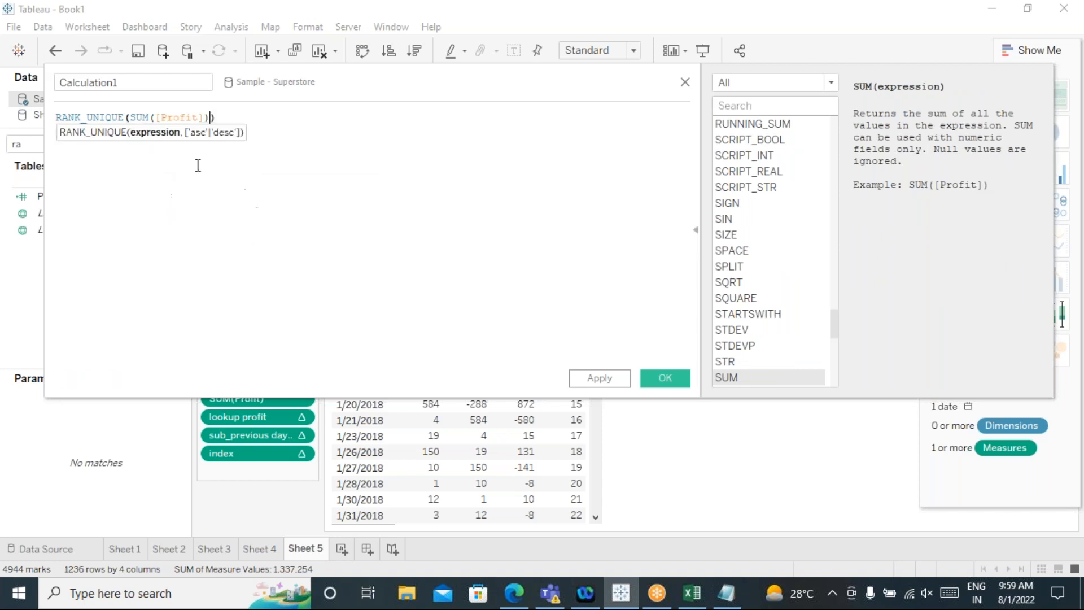
click(298, 171)
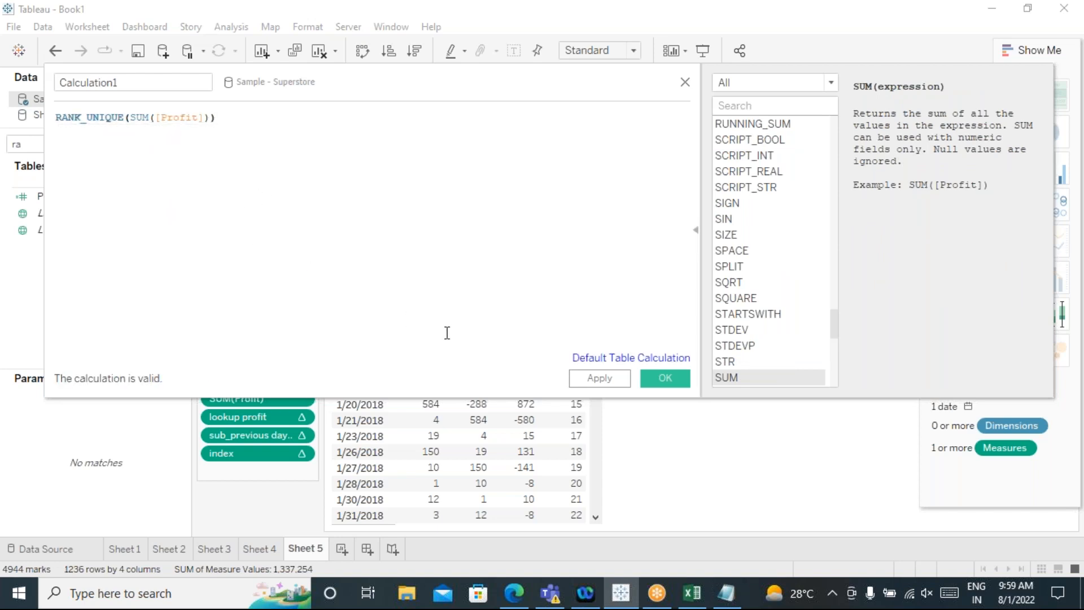
click(678, 375)
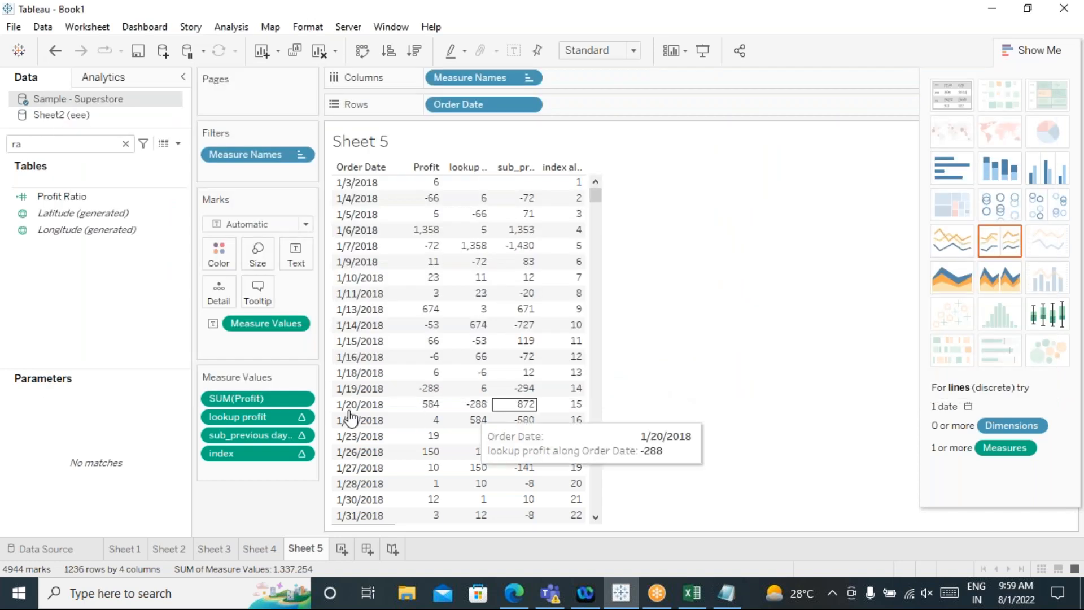
Step: Clear the field search and add the Calculation1 rank field to the Measure Values of Sheet 5
click(125, 144)
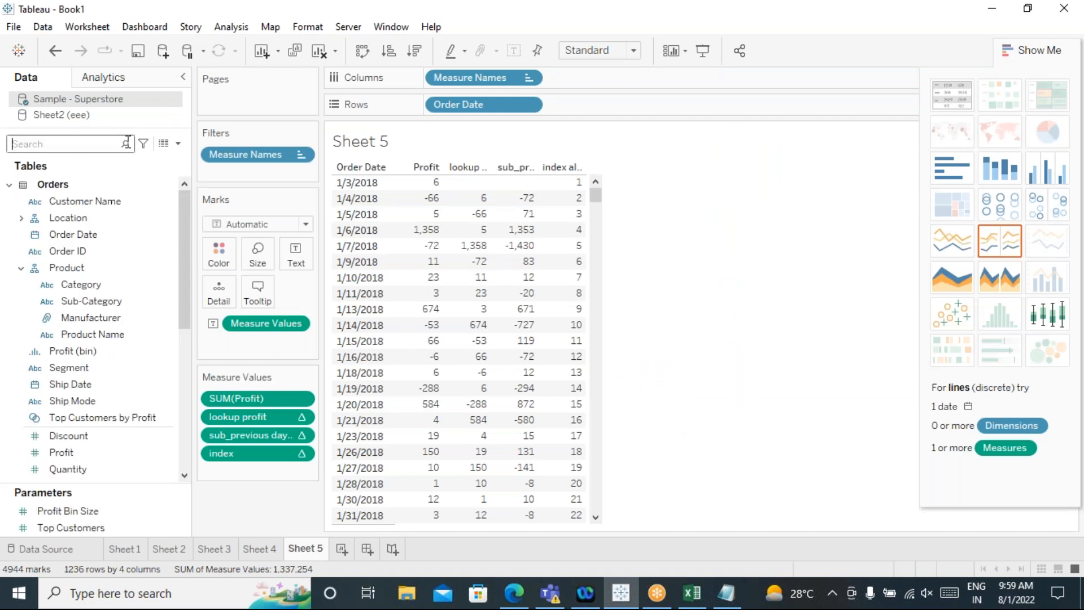
click(57, 148)
text(ra)
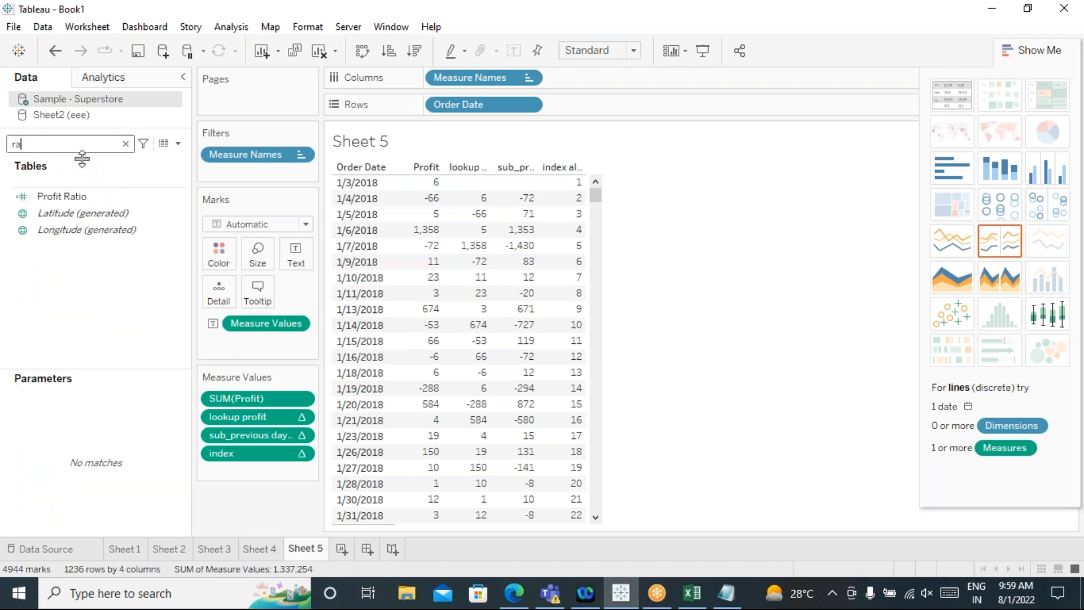
key(BackSpace)
key(BackSpace)
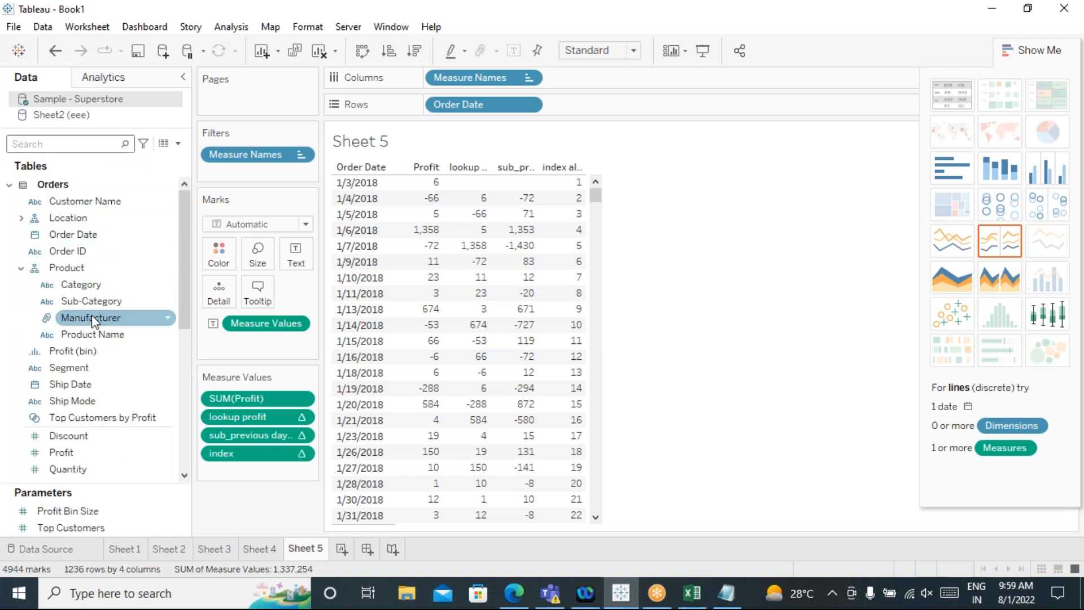
scroll(109, 374, down, 6)
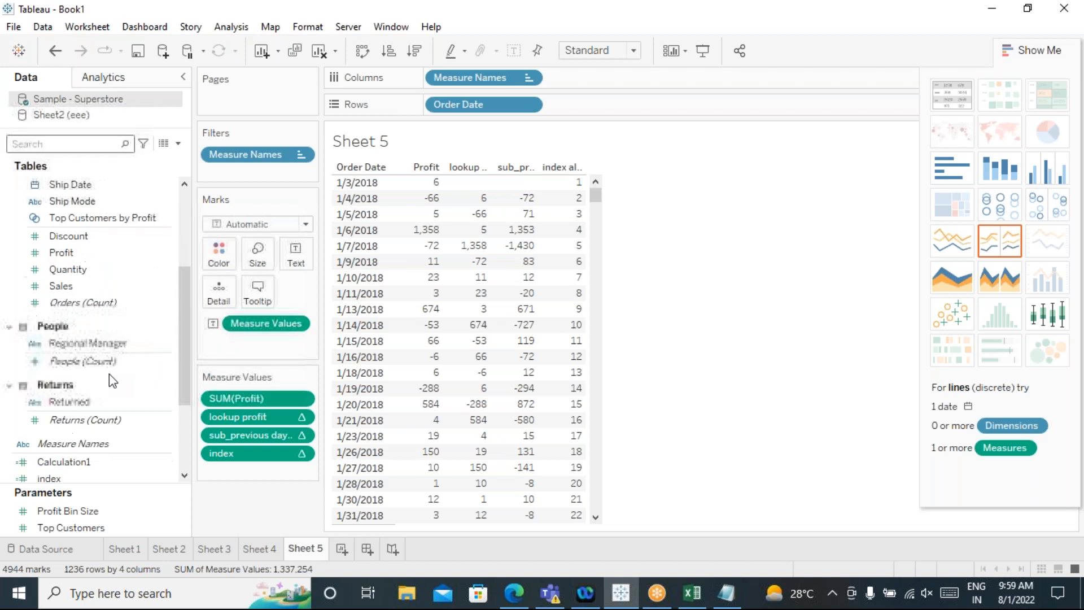
drag(68, 381, 230, 484)
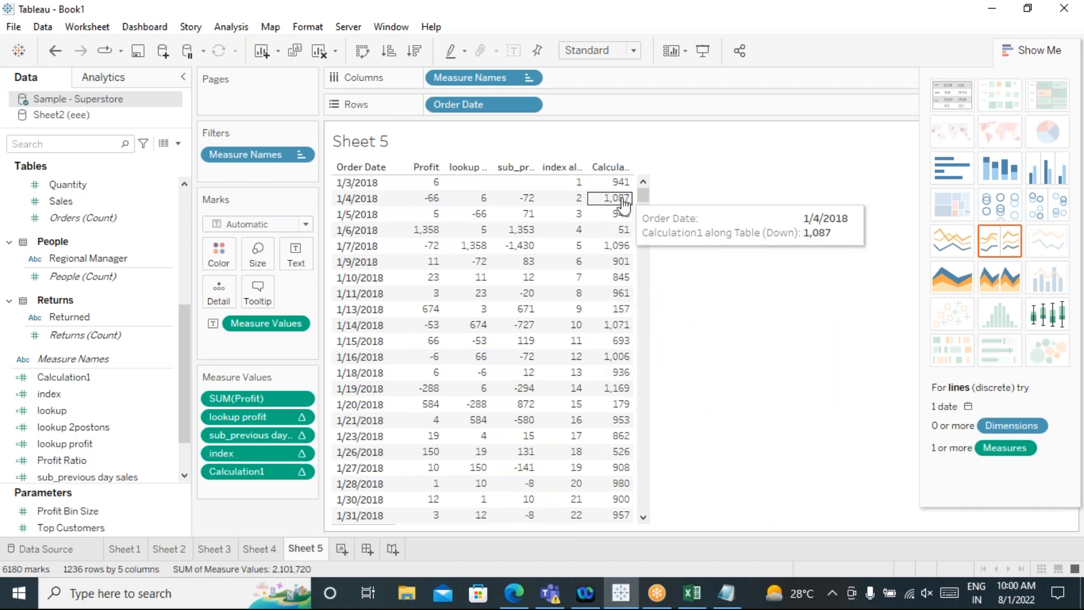
Step: Compare the unique rank values with the Profit and index columns across the Order Date rows
scroll(621, 440, down, 1)
scroll(620, 441, down, 11)
scroll(621, 441, up, 8)
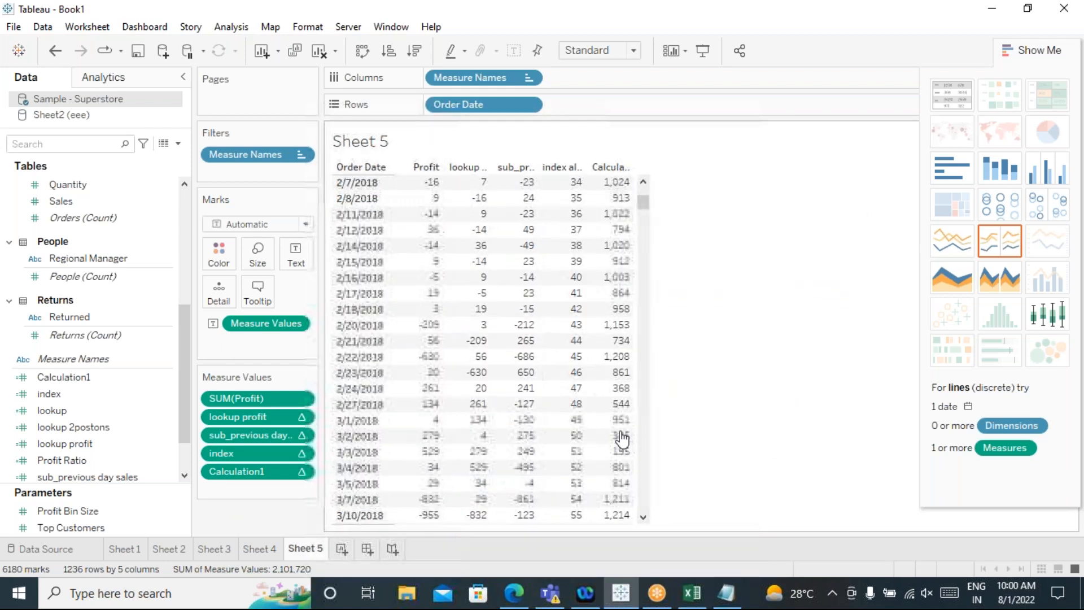
scroll(610, 435, up, 4)
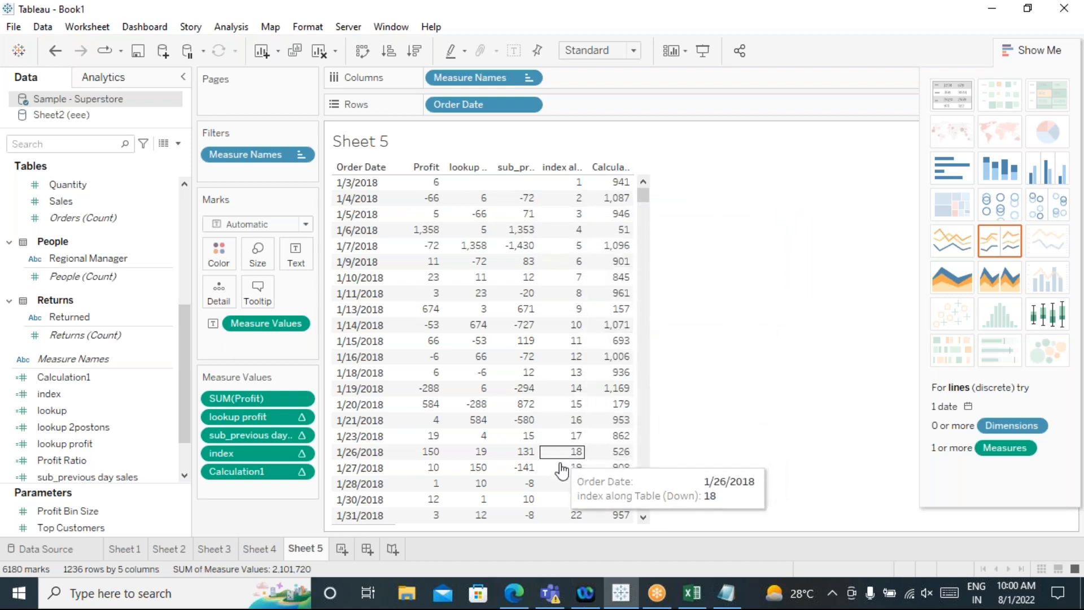
scroll(533, 346, down, 5)
scroll(532, 346, down, 20)
scroll(533, 347, down, 15)
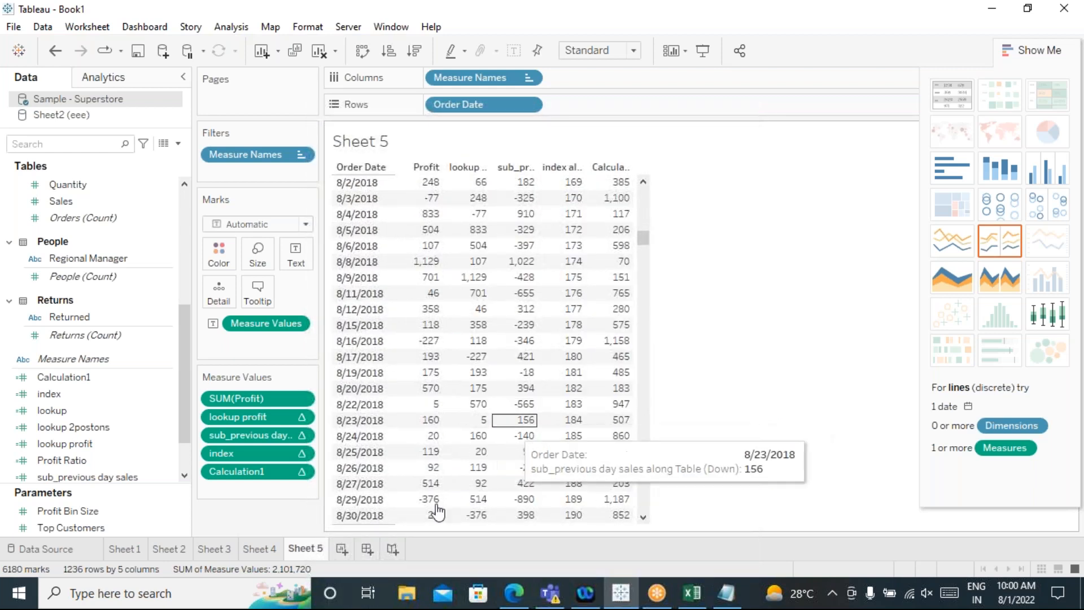
Step: Create a new worksheet showing Sales by Sub-Category in rows and by year of Order Date in columns
click(341, 549)
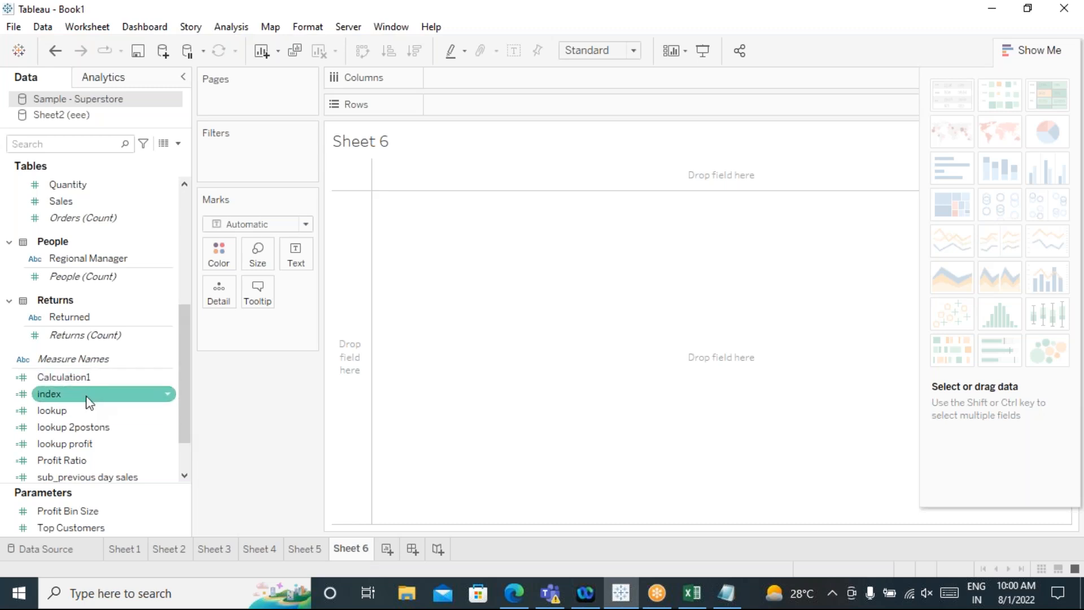
scroll(112, 433, up, 5)
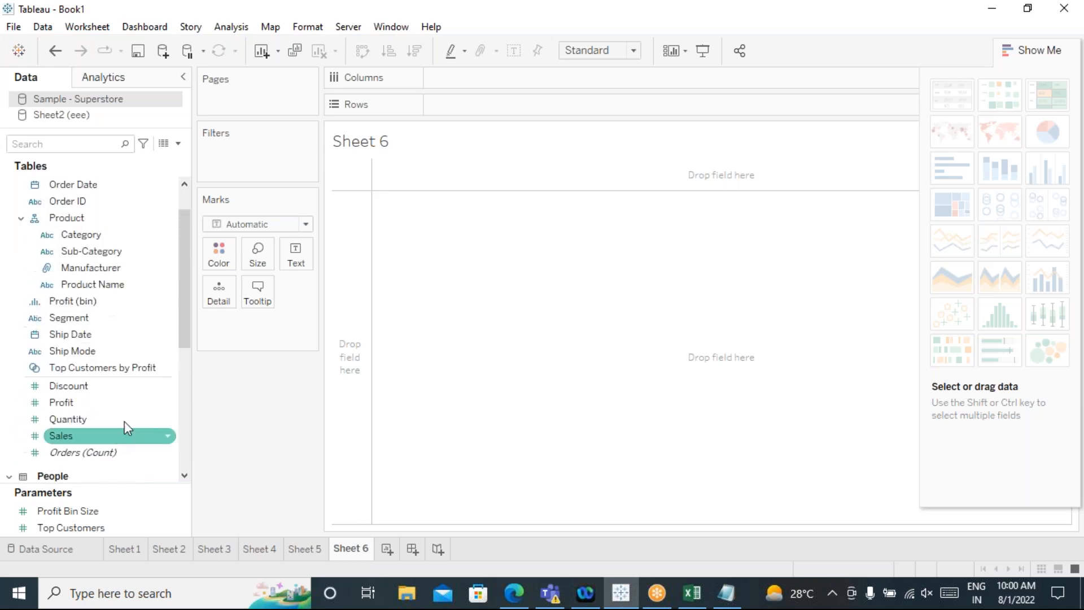
double_click(102, 250)
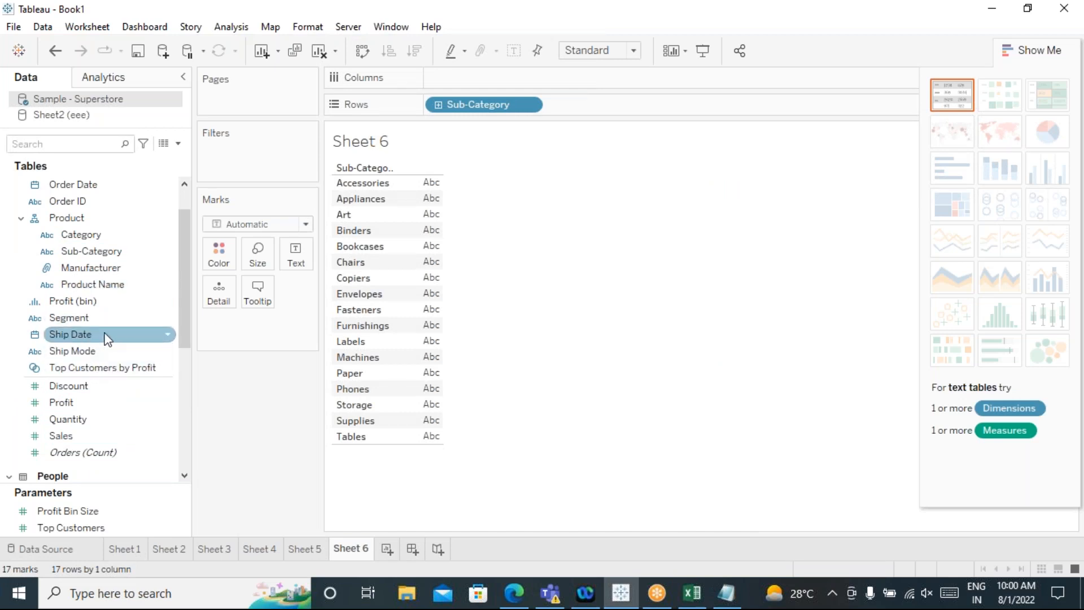
scroll(107, 337, up, 1)
click(85, 235)
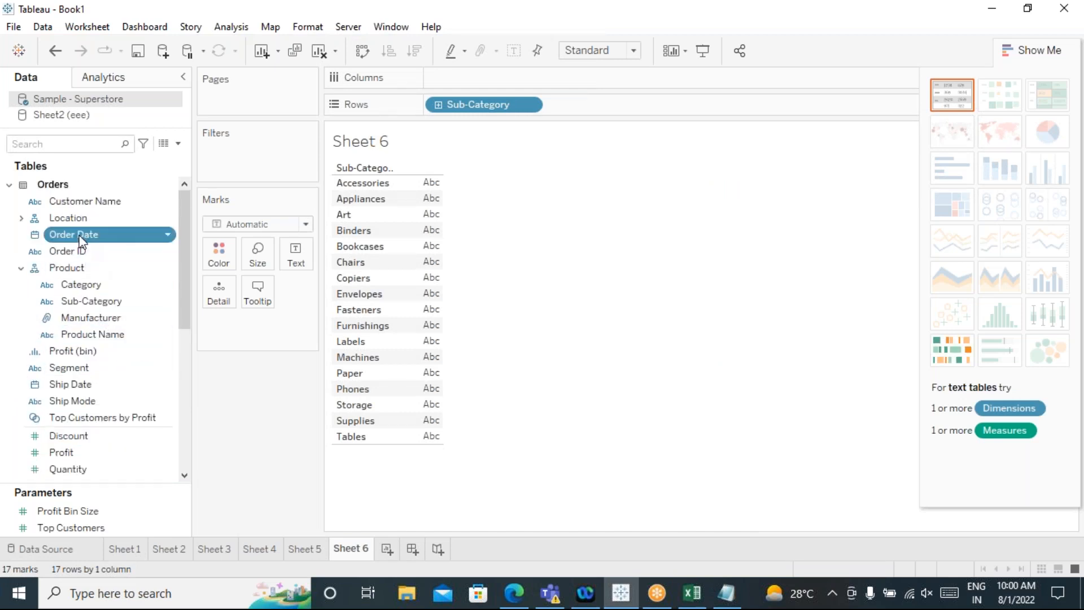
double_click(82, 242)
scroll(130, 460, down, 5)
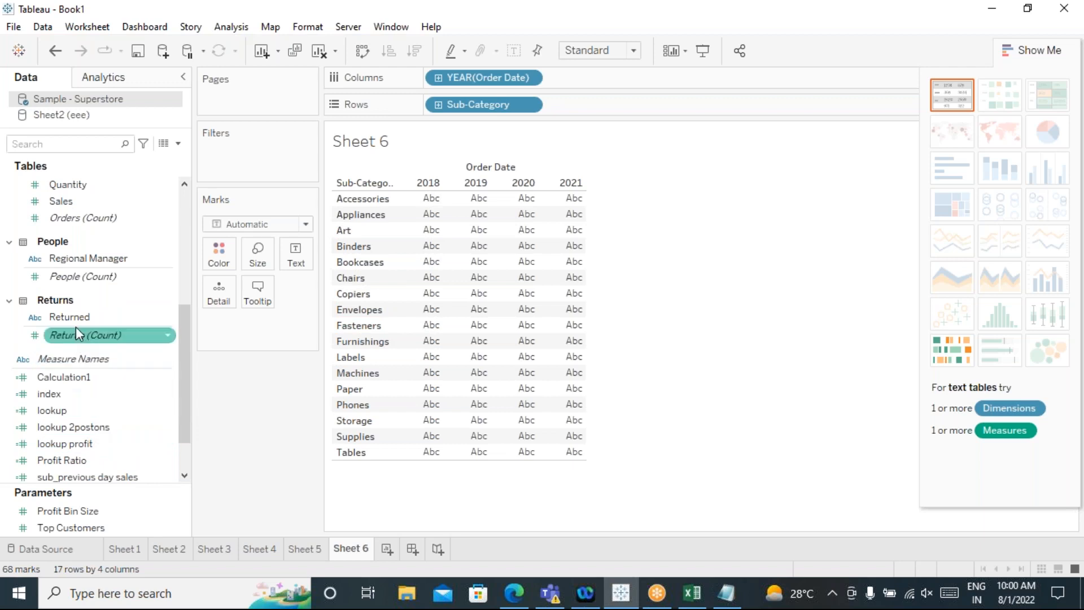
scroll(62, 318, up, 1)
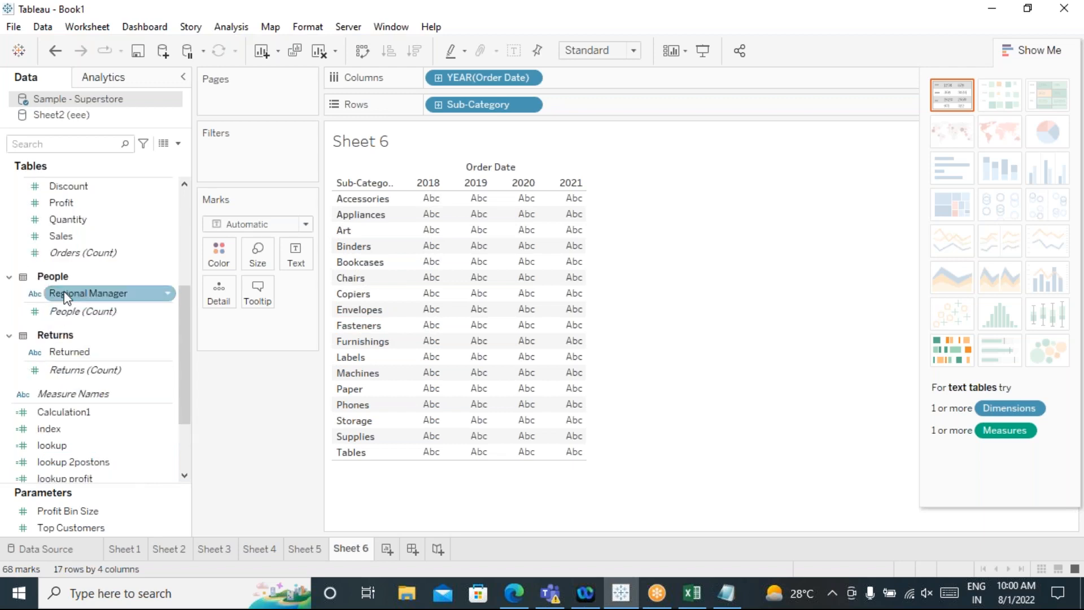
double_click(62, 237)
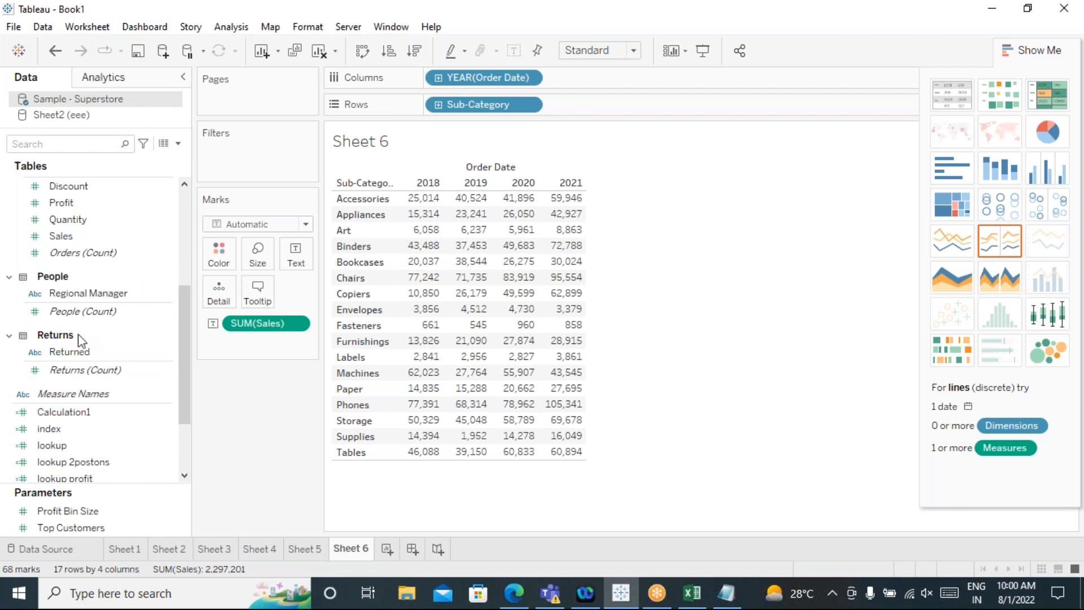
Step: Apply the Difference quick table calculation to SUM(Sales) on Sheet 6
mouse_move(454, 223)
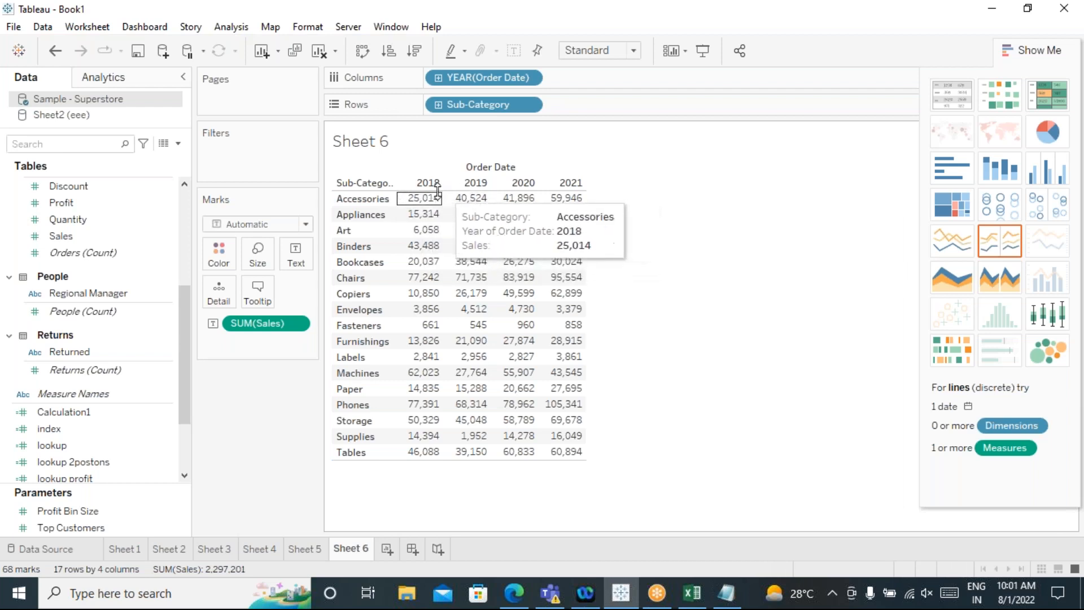
click(296, 326)
click(208, 395)
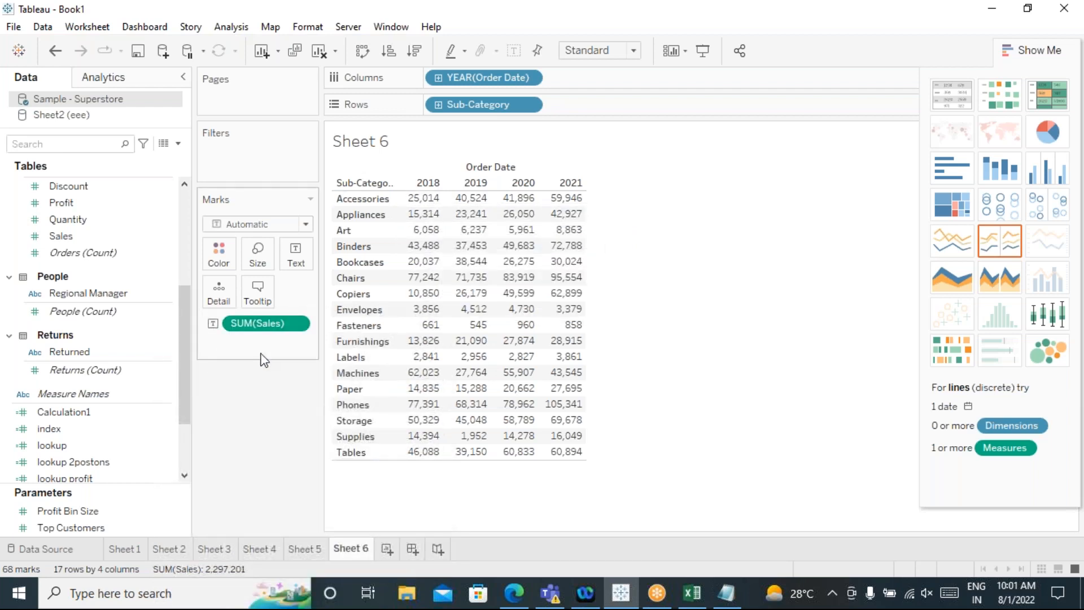
click(298, 323)
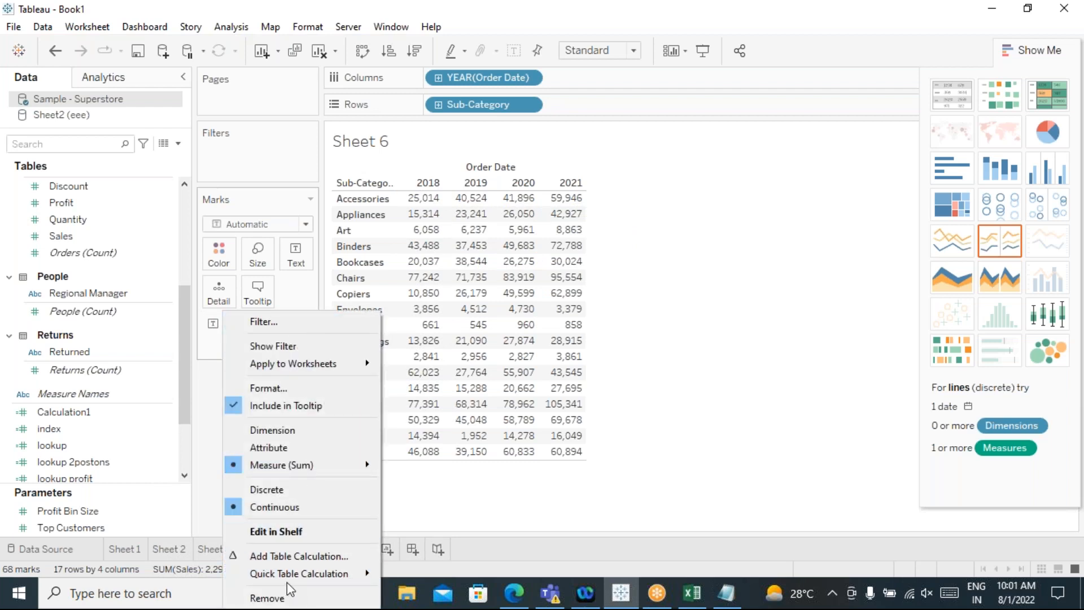
mouse_move(332, 579)
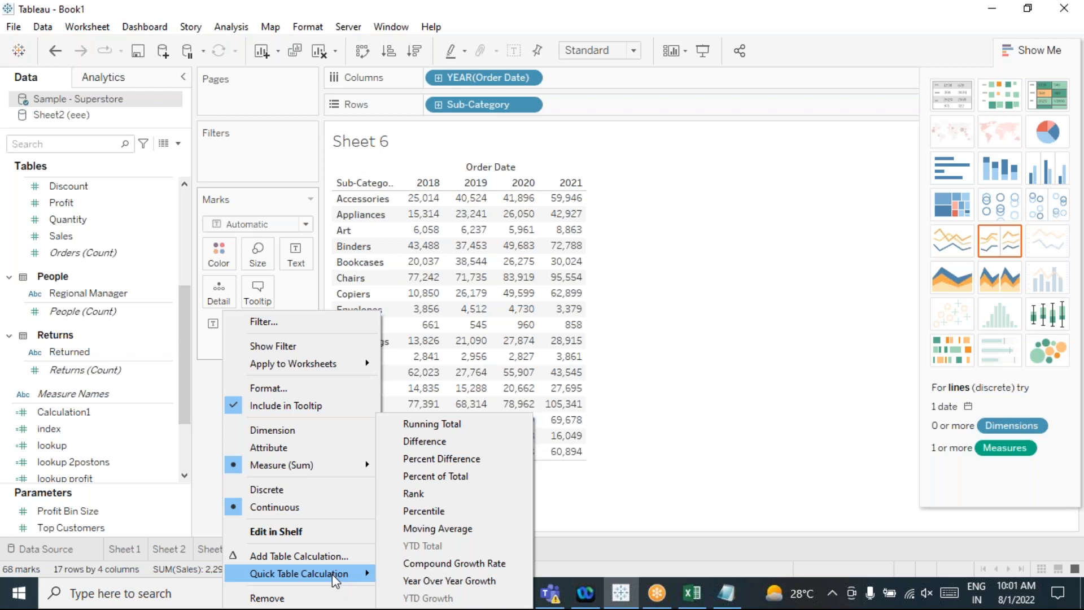
click(428, 440)
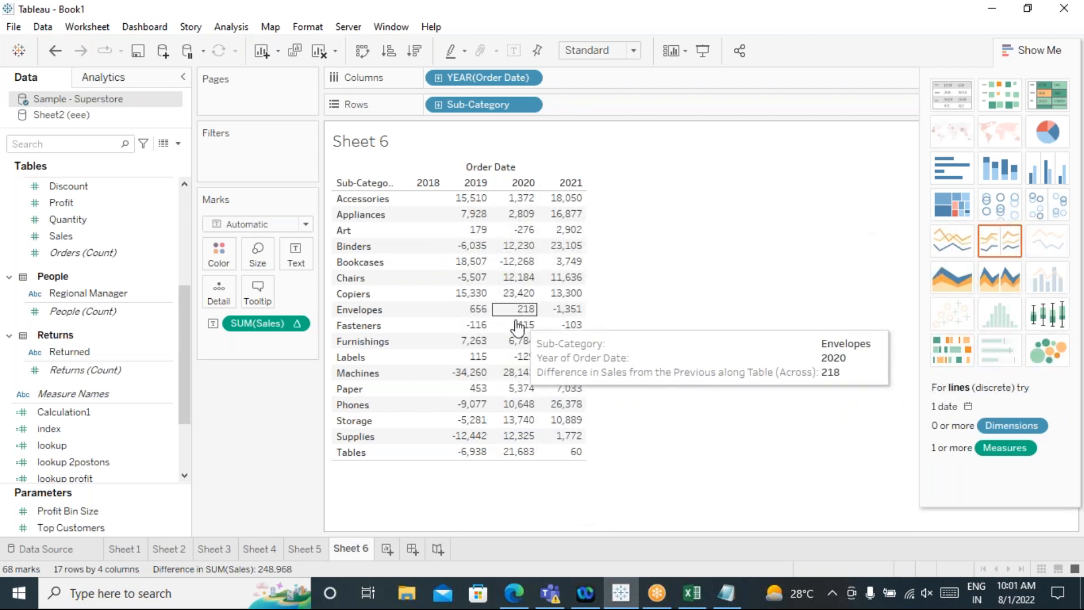
Step: Build the same plain Sales table on another new worksheet, with Sub-Category rows and Order Date year columns
click(387, 549)
scroll(113, 401, up, 4)
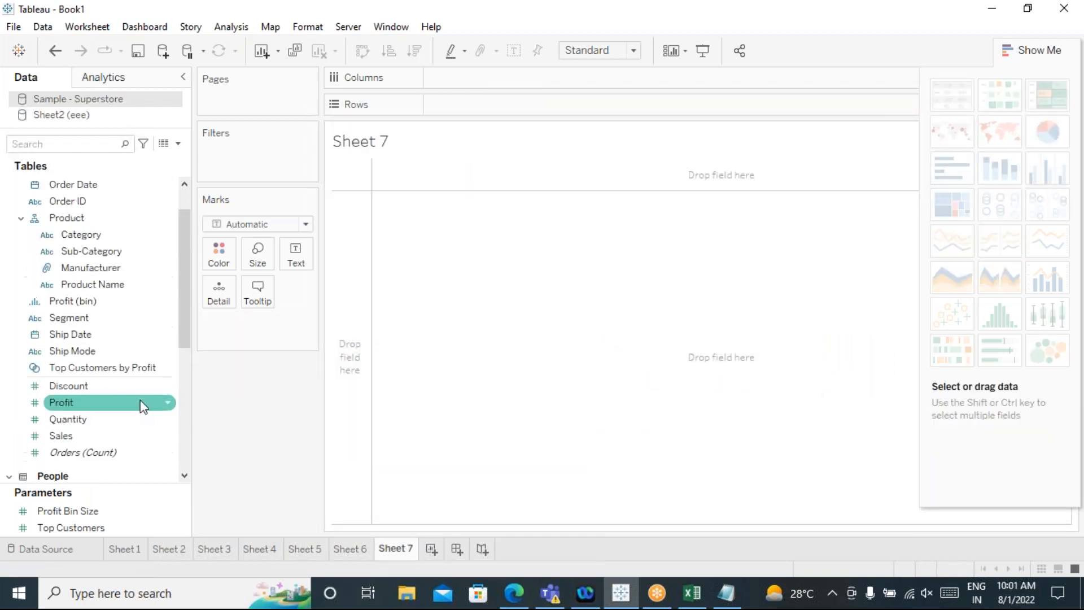
double_click(93, 252)
double_click(105, 434)
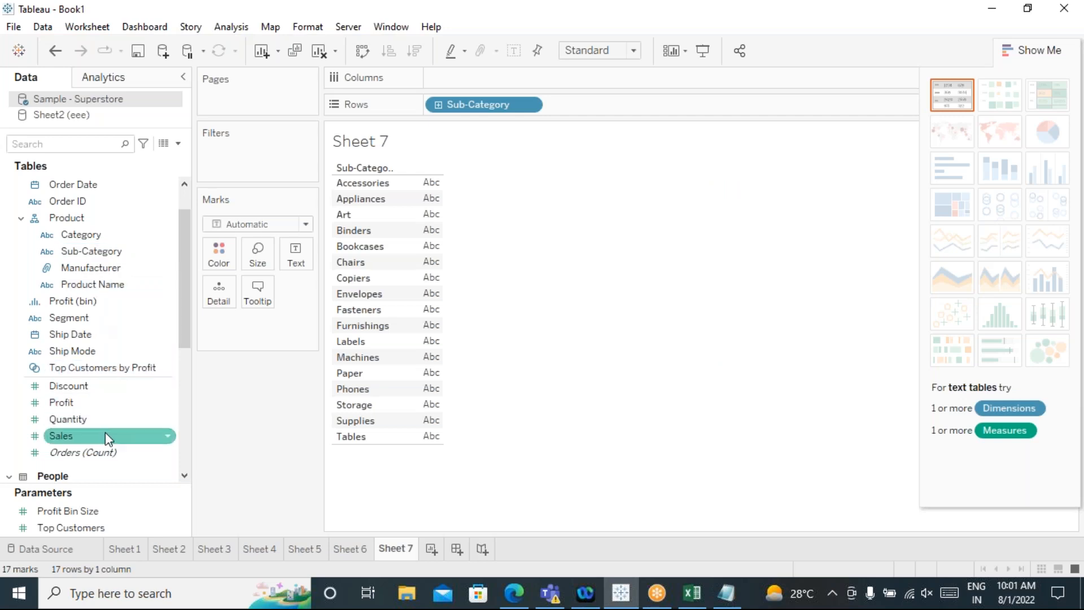
double_click(97, 191)
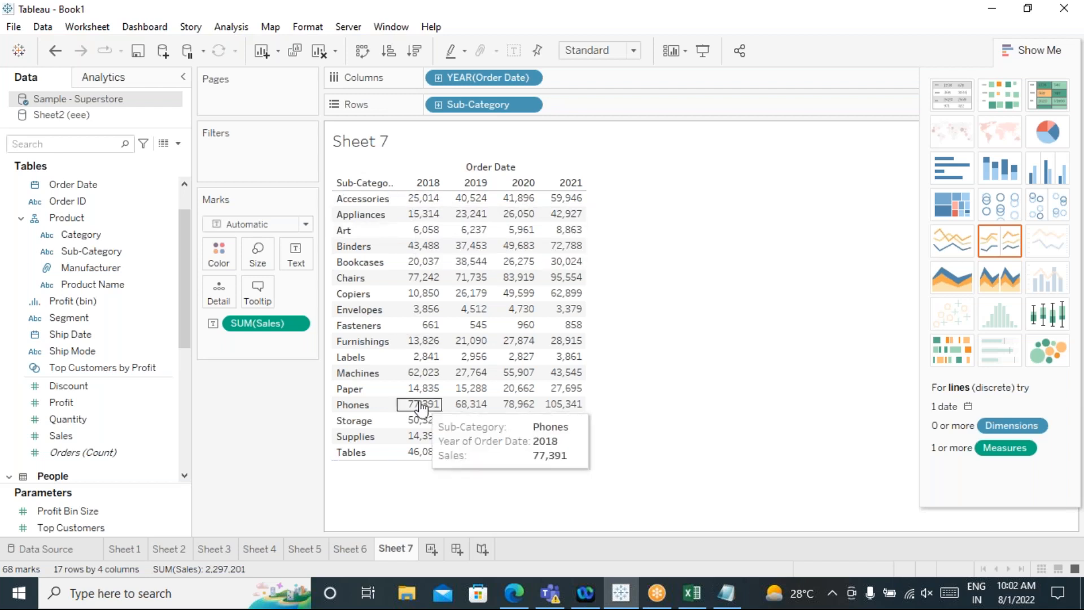
Step: Switch to the Notepad notes and add blank lines below the LOOKUP formula
click(727, 593)
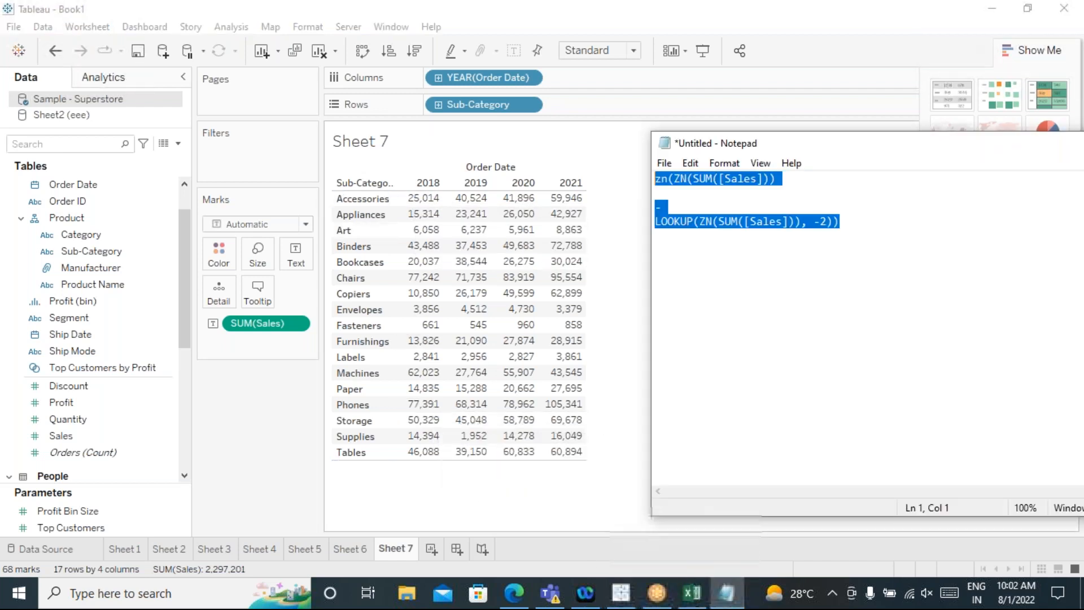
click(849, 222)
key(Return)
key(Return)
key(Return)
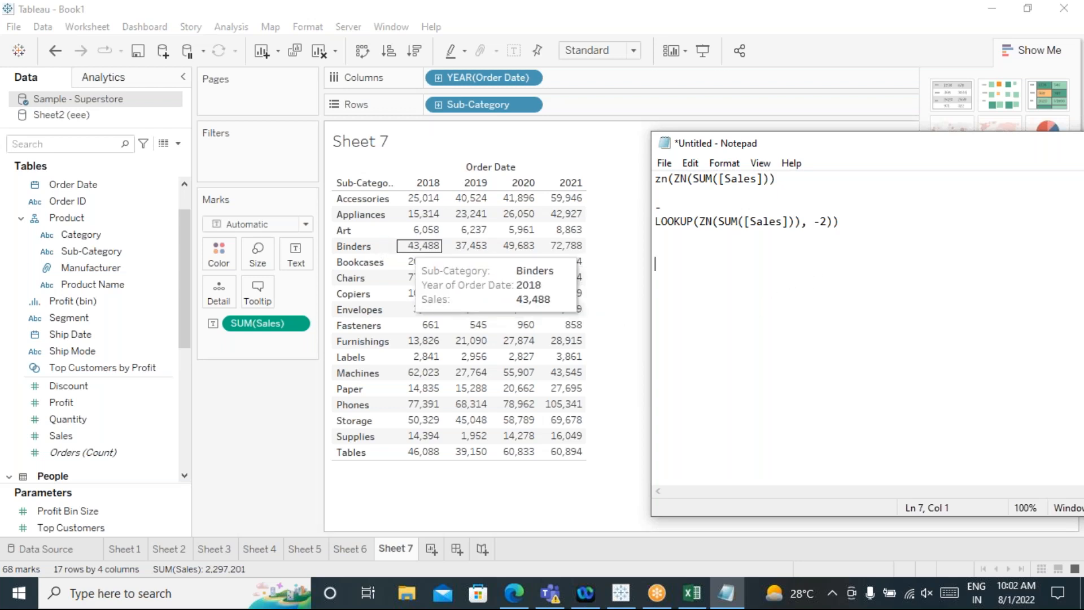
mouse_move(451, 204)
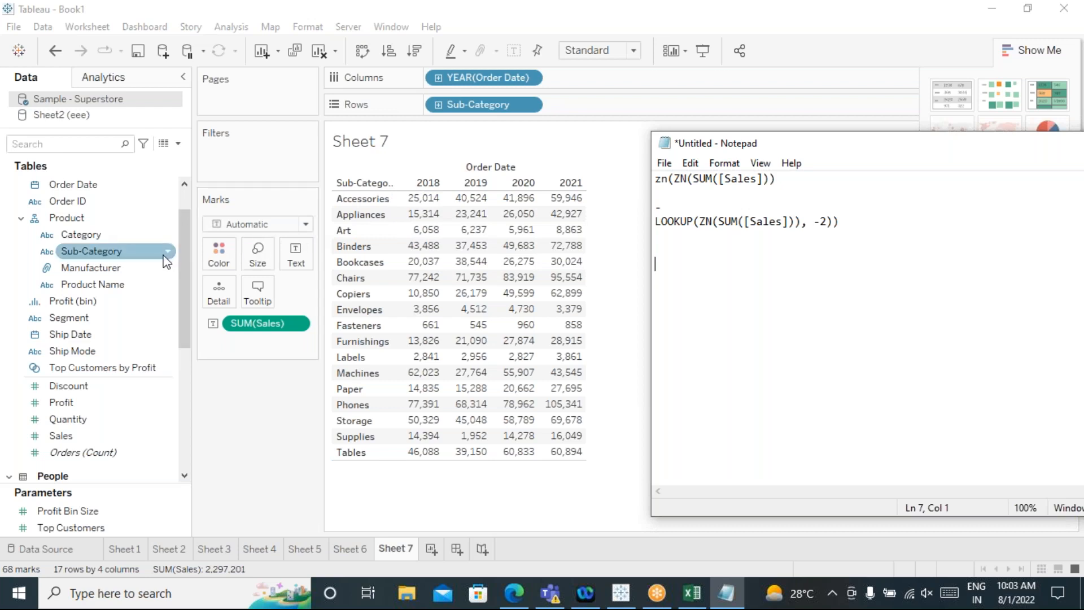
Step: Switch to the eee workbook in Excel, add a new sheet, and enter the year headings 2018, 2019, 2020 and 2021 in D2:G2
click(691, 594)
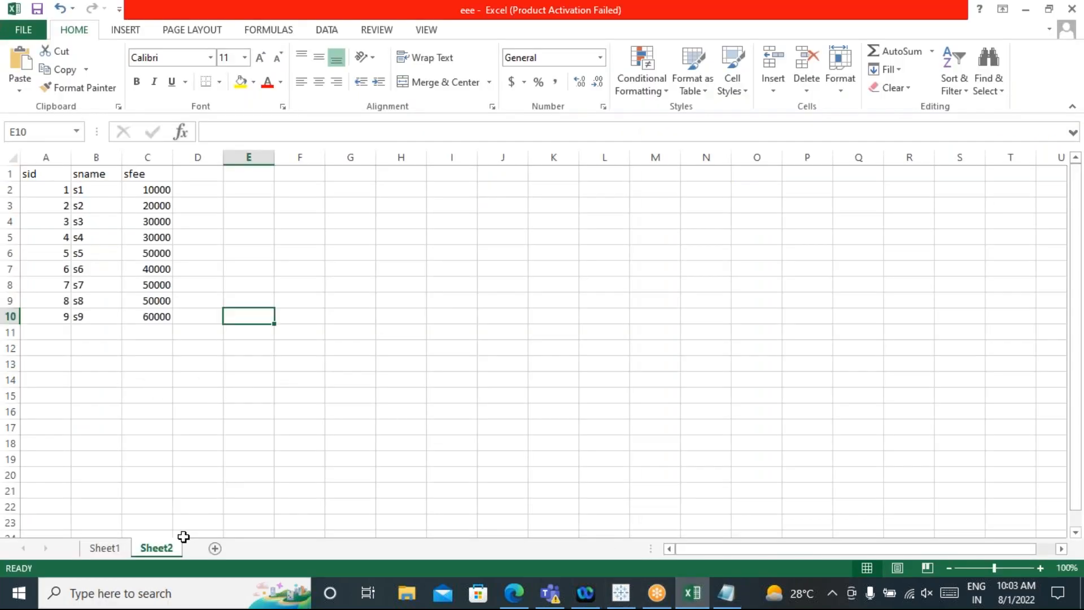
click(214, 548)
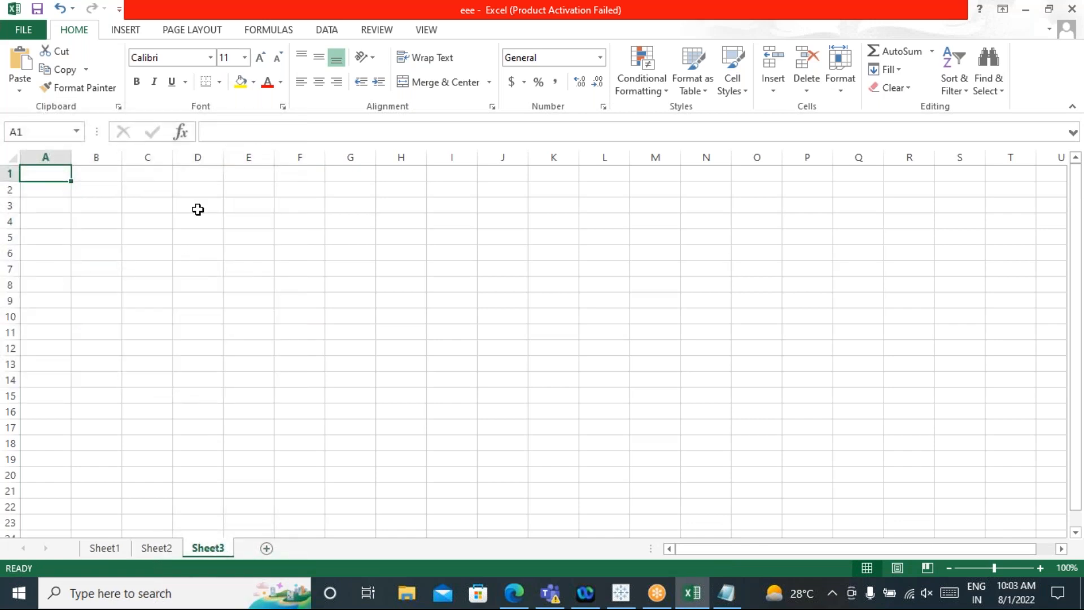
click(206, 191)
text(2)
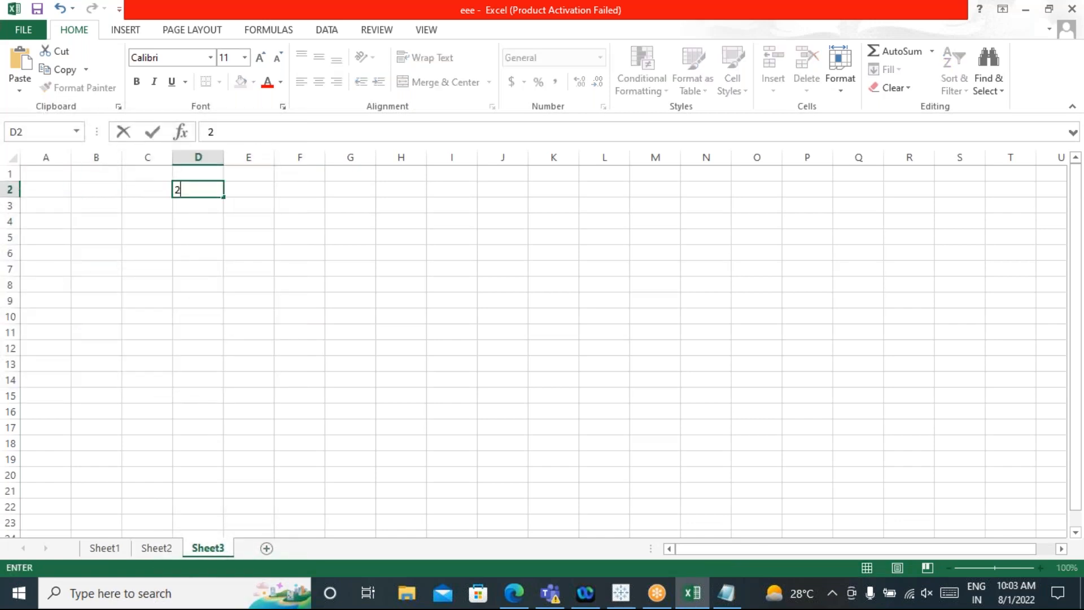
text(018)
click(241, 188)
text(2019)
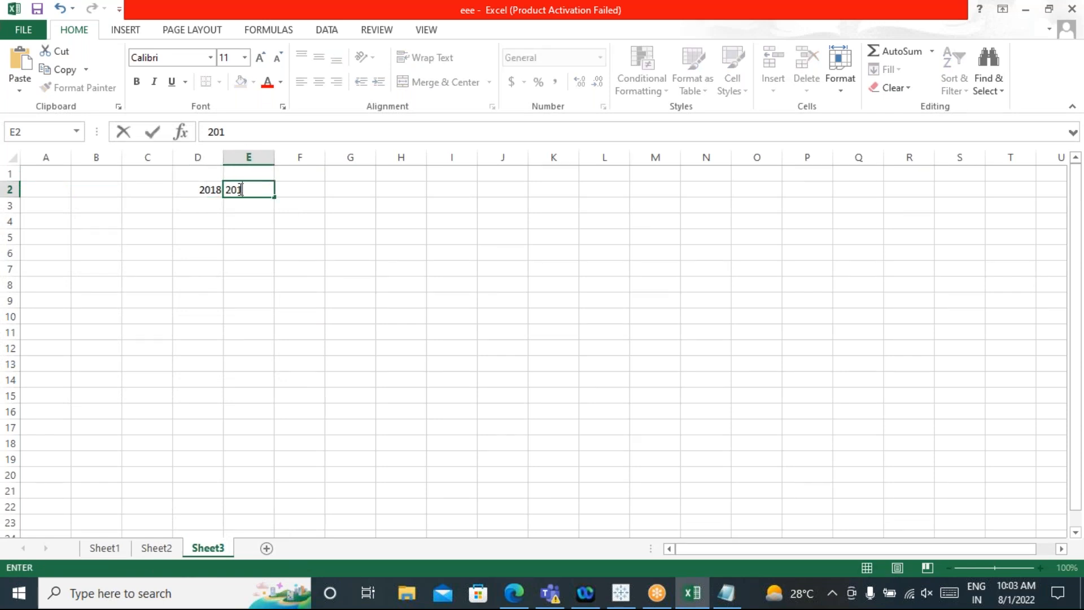
click(300, 192)
text(20)
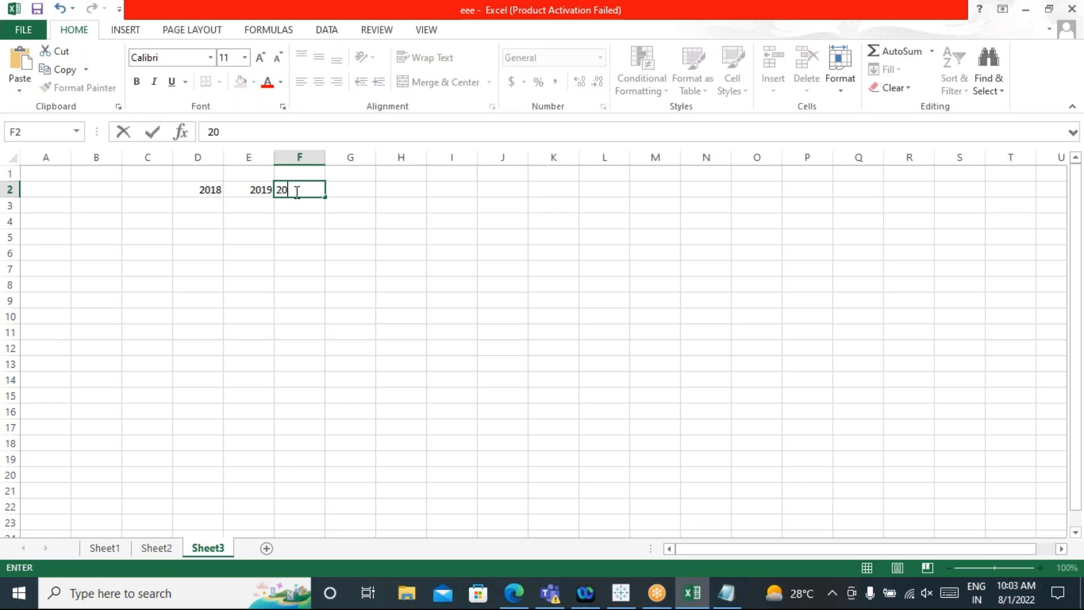
text(20)
click(344, 191)
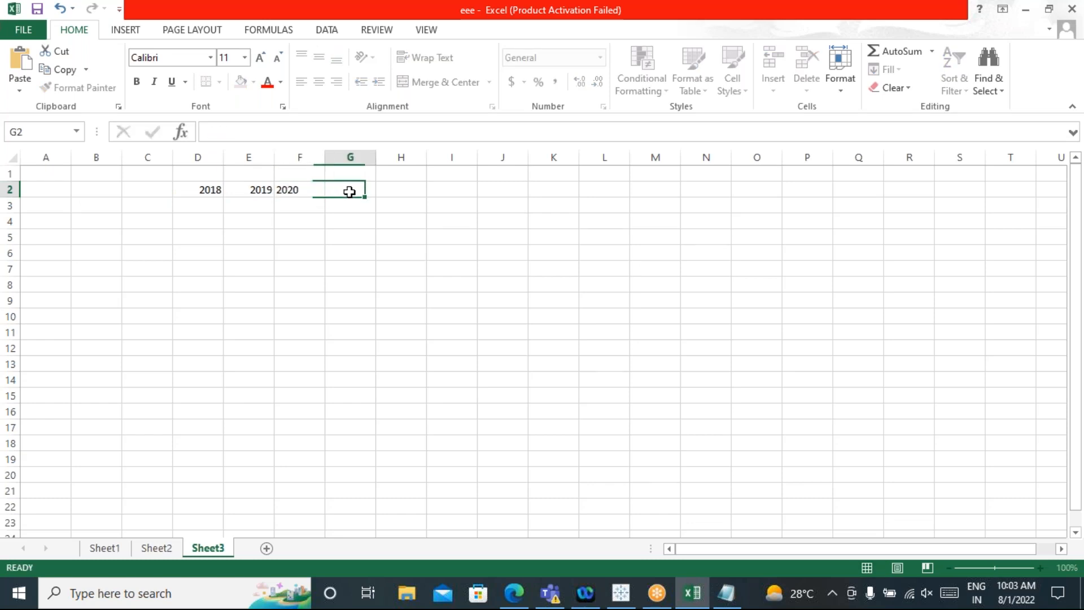
text(2021)
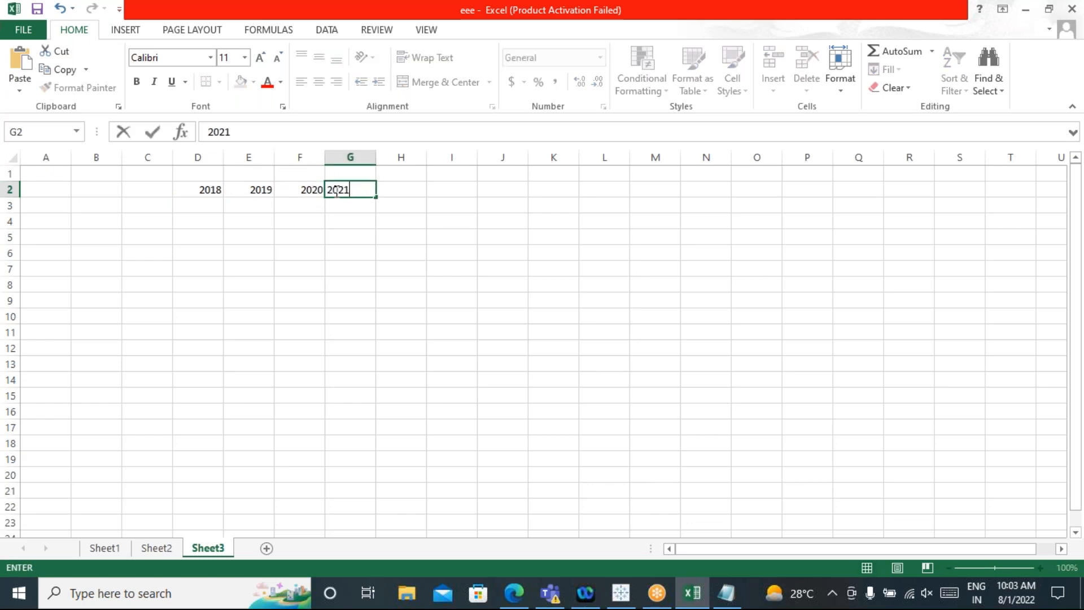
Step: Enter the sample values 10, 20, 40 and 30 below the year headings in D3:G3
click(206, 208)
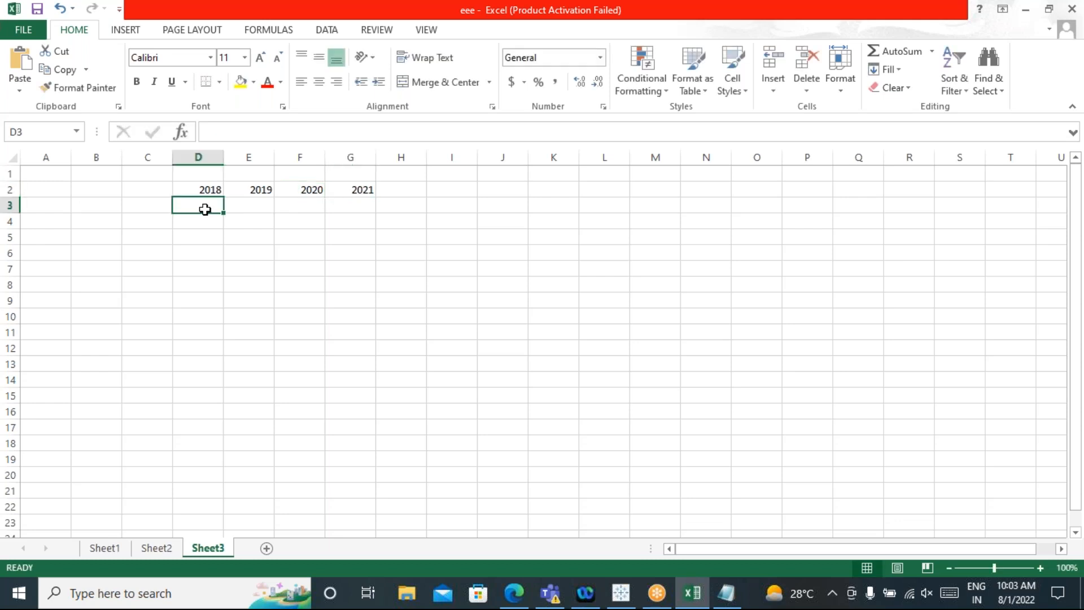
text(10)
click(258, 204)
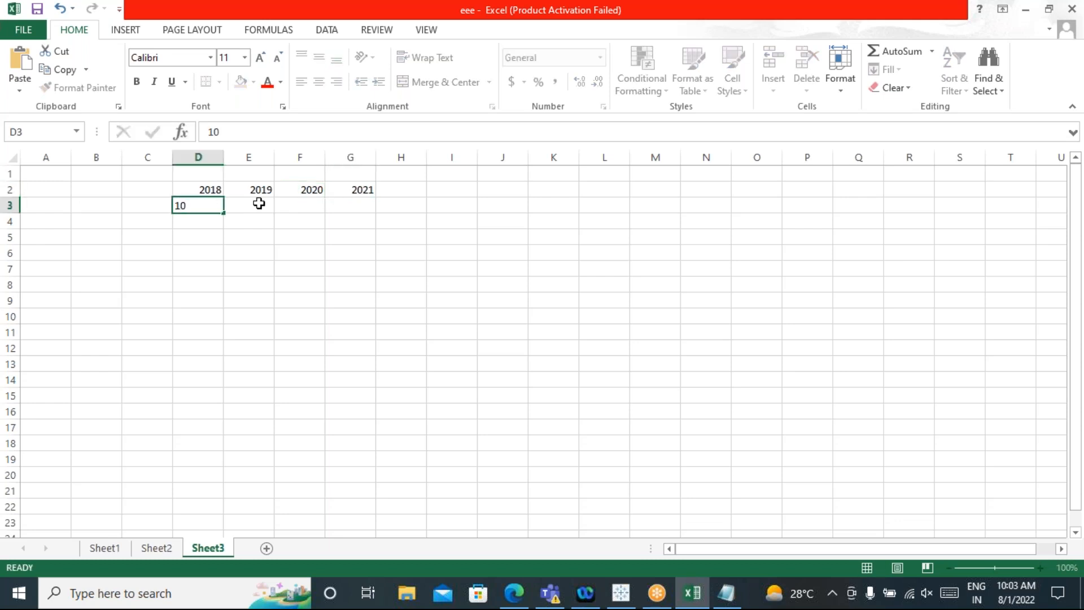
text(29)
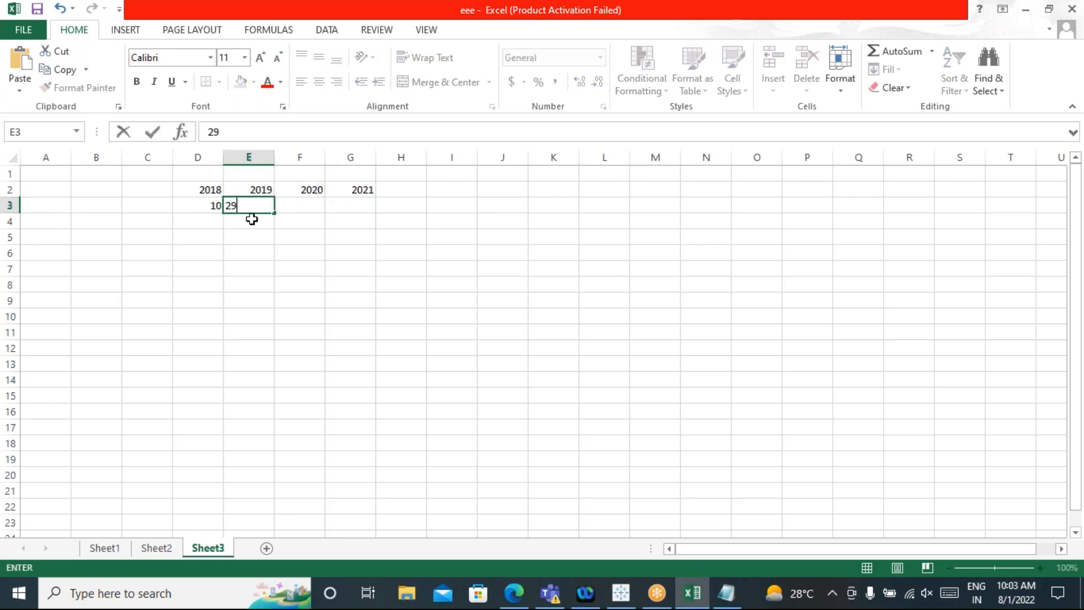
key(BackSpace)
text(0)
click(307, 206)
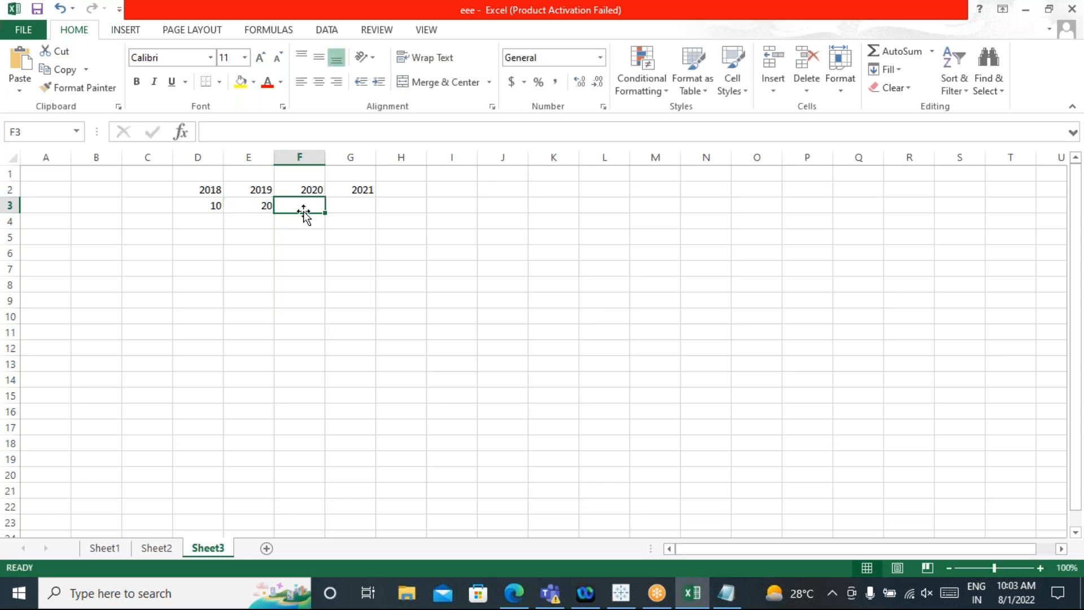
text(40)
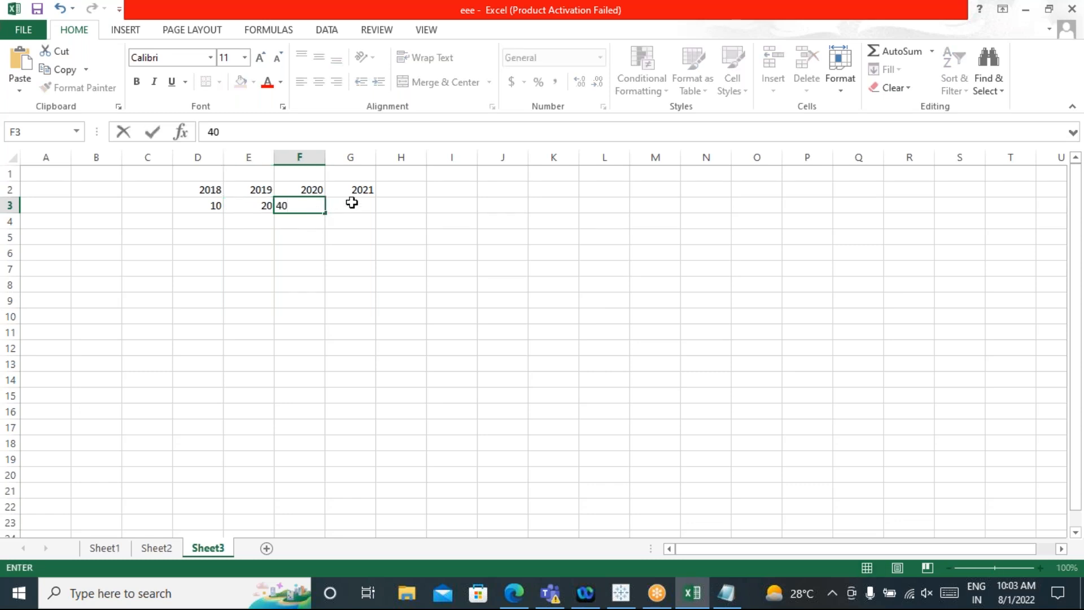
click(347, 203)
text(30)
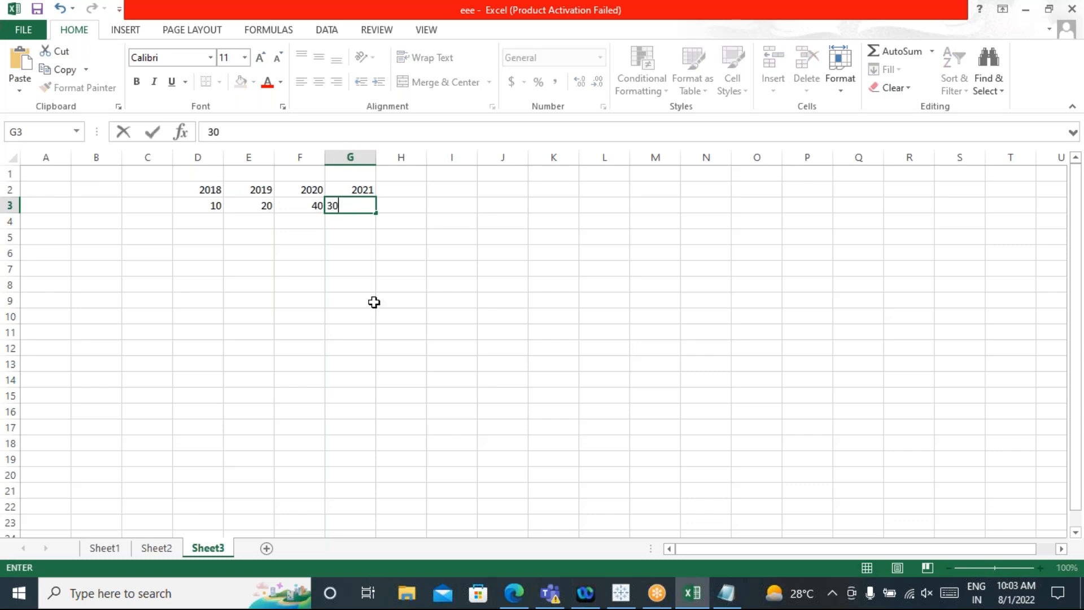
click(399, 347)
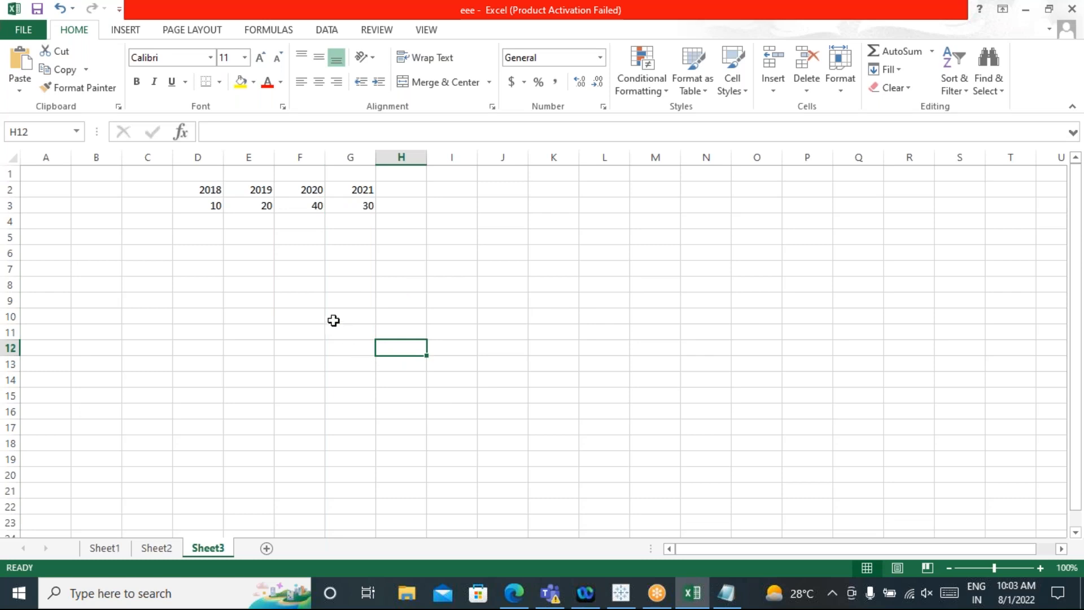
Step: Enter the difference 10 in E4, below the 2019 value, and compare it with the 2018 value
click(189, 205)
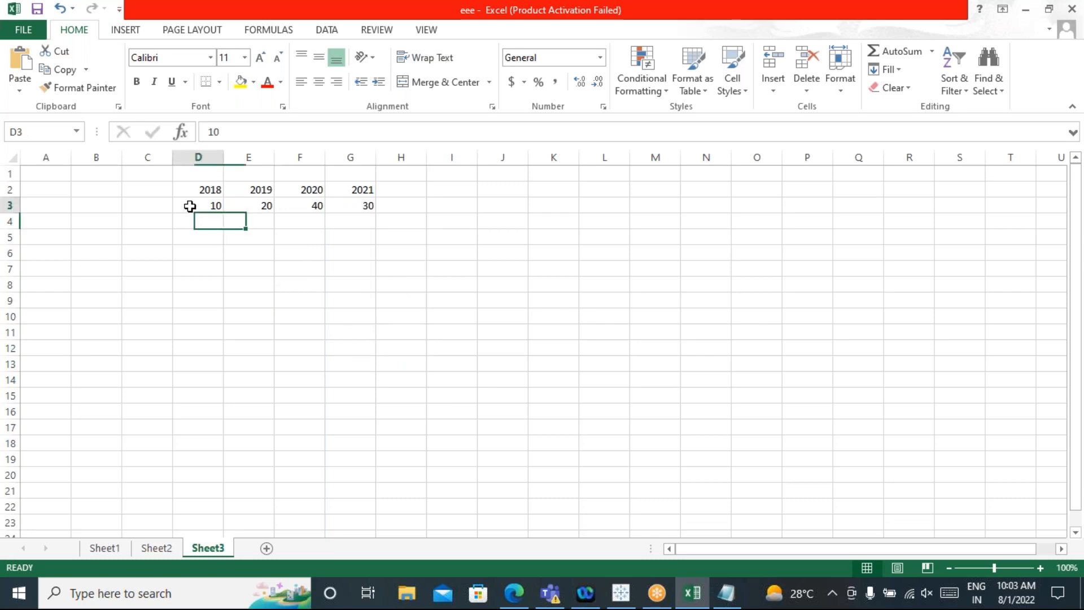
click(246, 206)
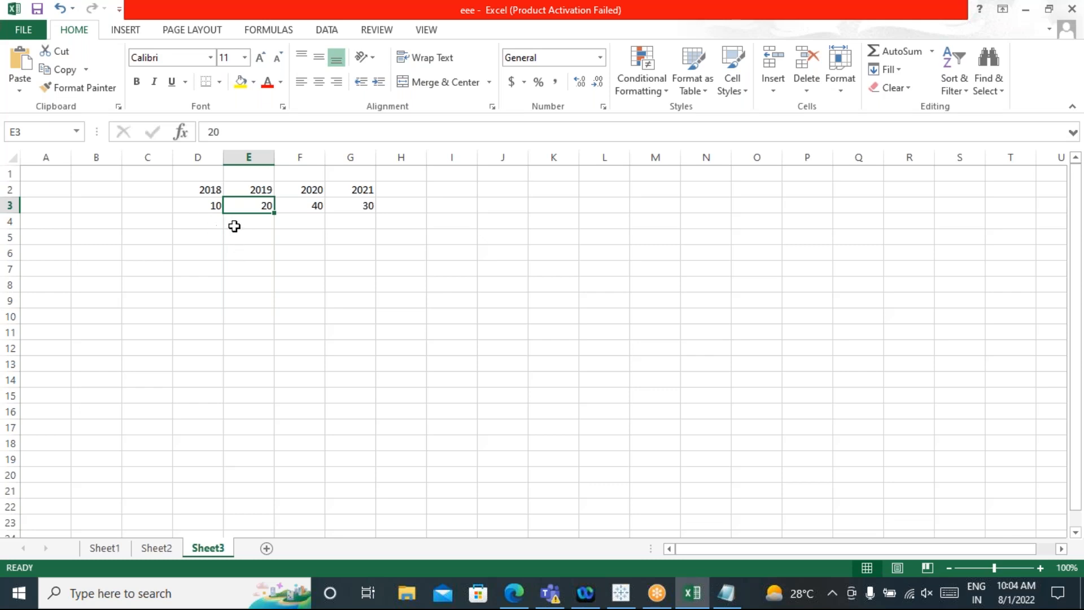
click(235, 224)
text(10)
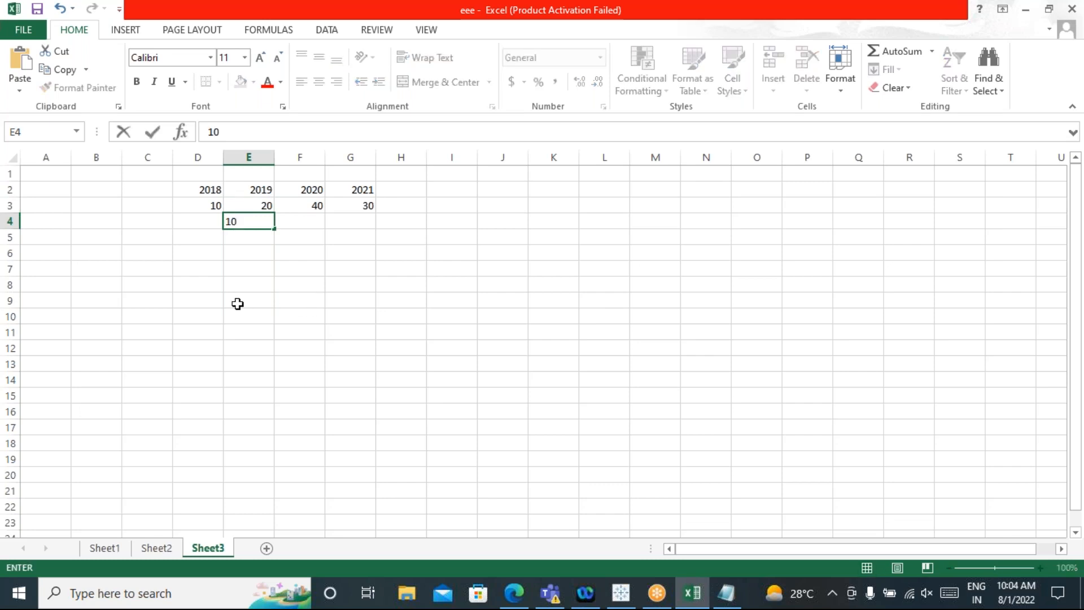
click(237, 287)
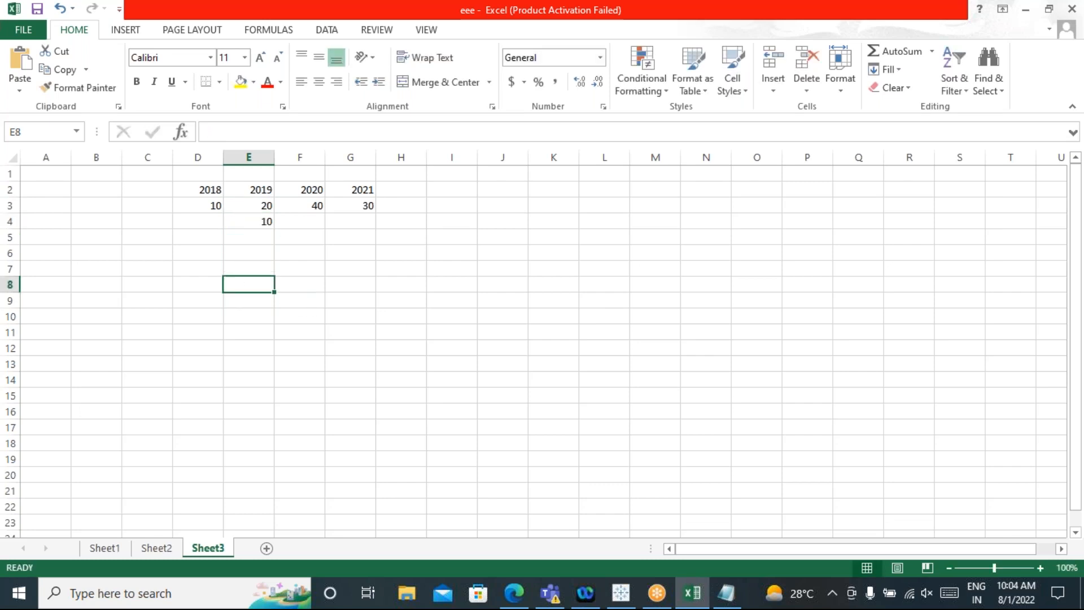
click(248, 220)
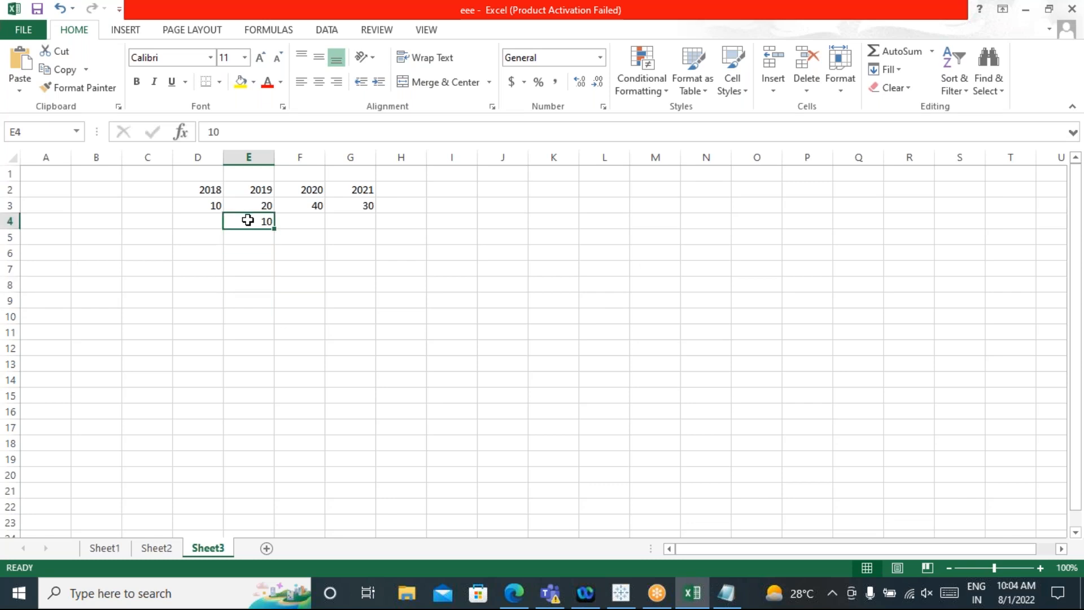
click(186, 203)
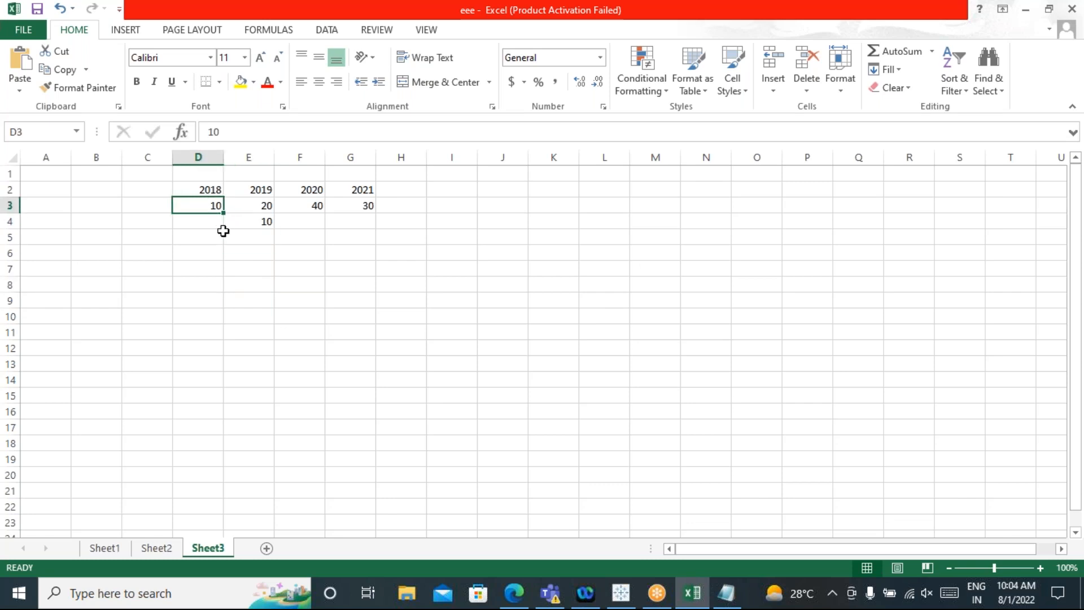
click(240, 218)
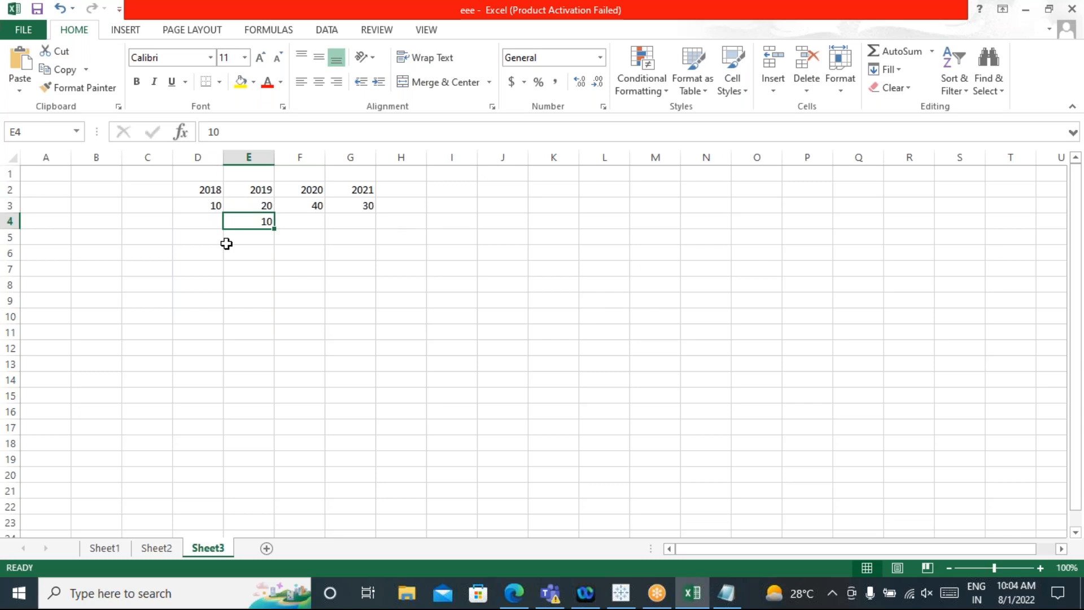
Step: Replace the entry in E4 with the written-out calculation (20-10)/10
double_click(243, 220)
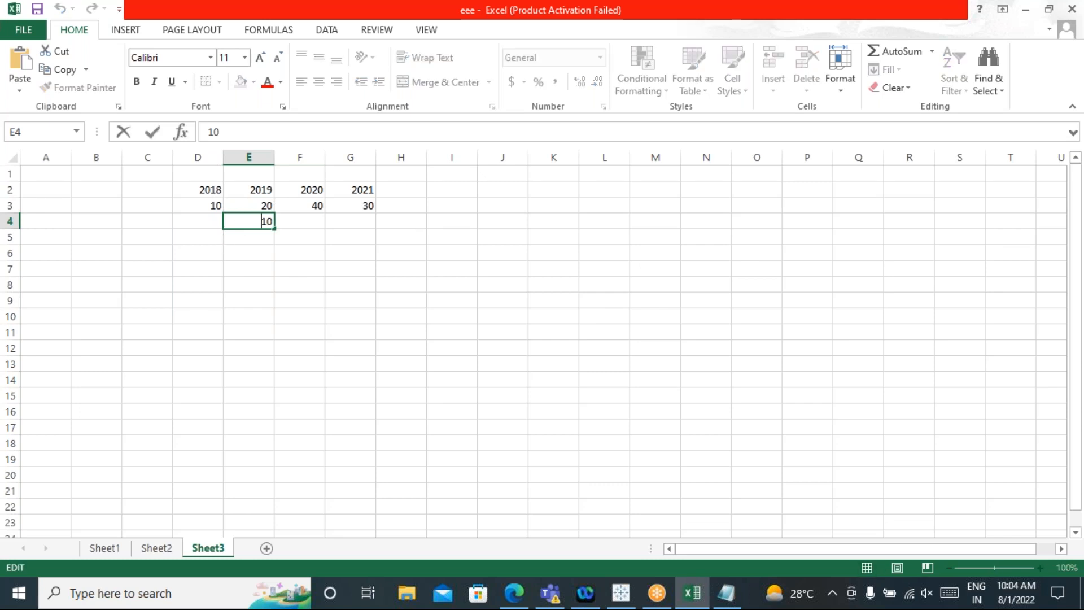
key(Delete)
key(Delete)
text(20-10))
key(Left)
key(Left)
key(Left)
text(()
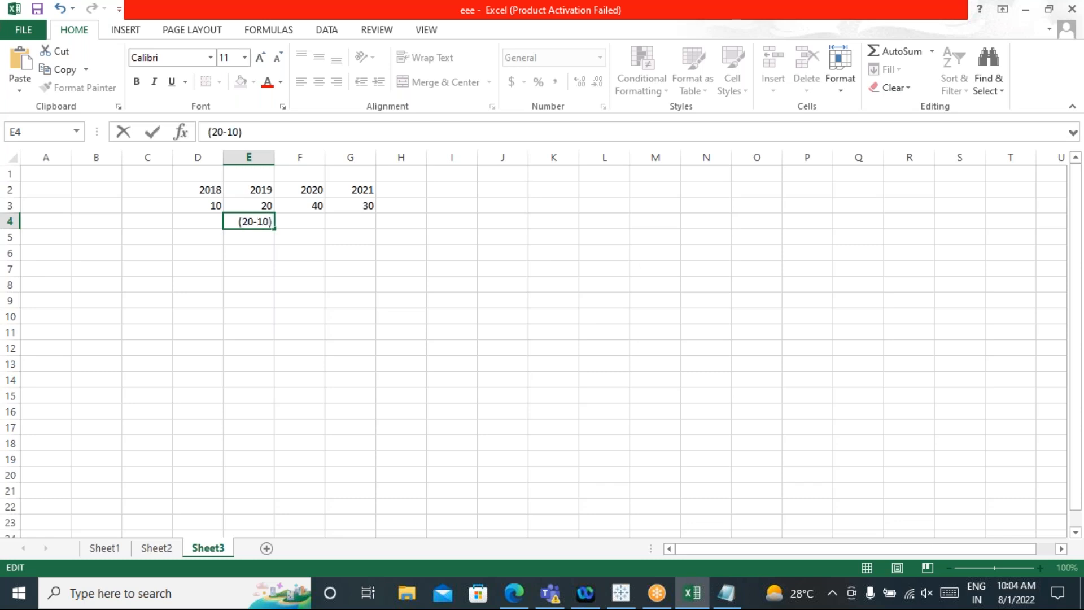
key(Right)
key(Right)
key(Right)
key(Right)
key(Right)
key(Right)
text(/10)
Step: Clear the contents of E4 and enter the cell-reference difference (E3-D3) instead
click(274, 130)
key(BackSpace)
key(BackSpace)
key(BackSpace)
key(BackSpace)
key(BackSpace)
key(BackSpace)
key(BackSpace)
key(BackSpace)
key(BackSpace)
key(BackSpace)
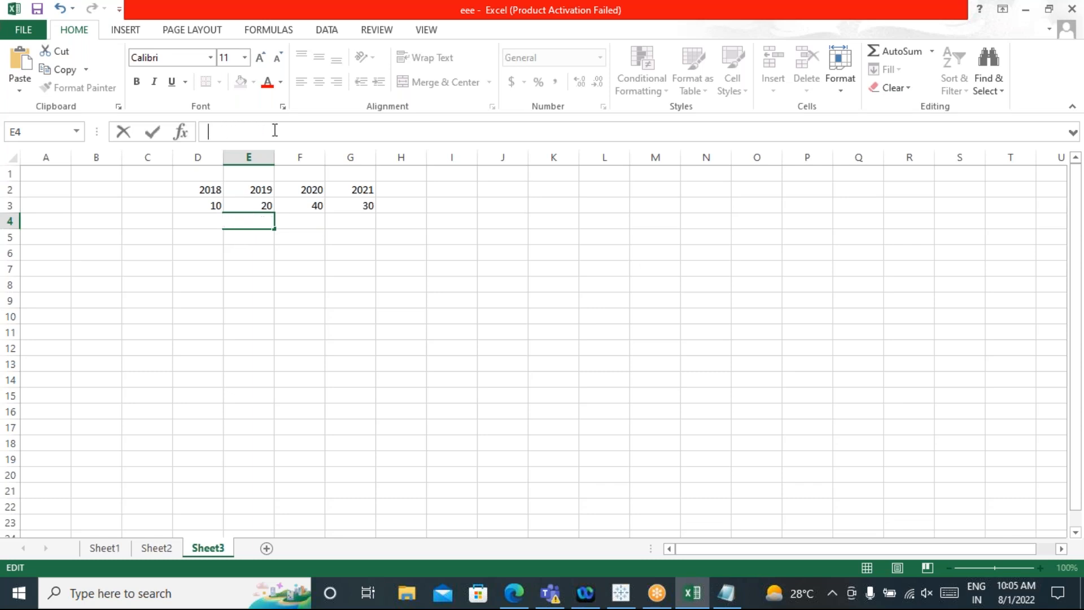
text(E3-D3))
key(Home)
text(()
key(Right)
key(Right)
key(Right)
key(Right)
key(Right)
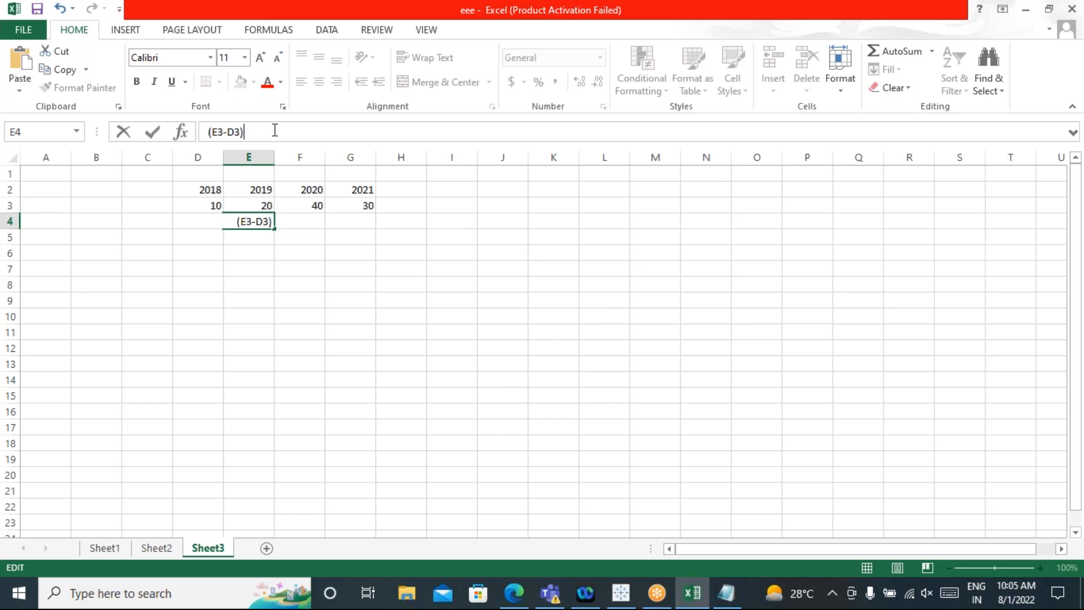
Step: Complete the E4 formula as =((E3-D3)/D3)*100 and fill it across to G4
text(/D3))
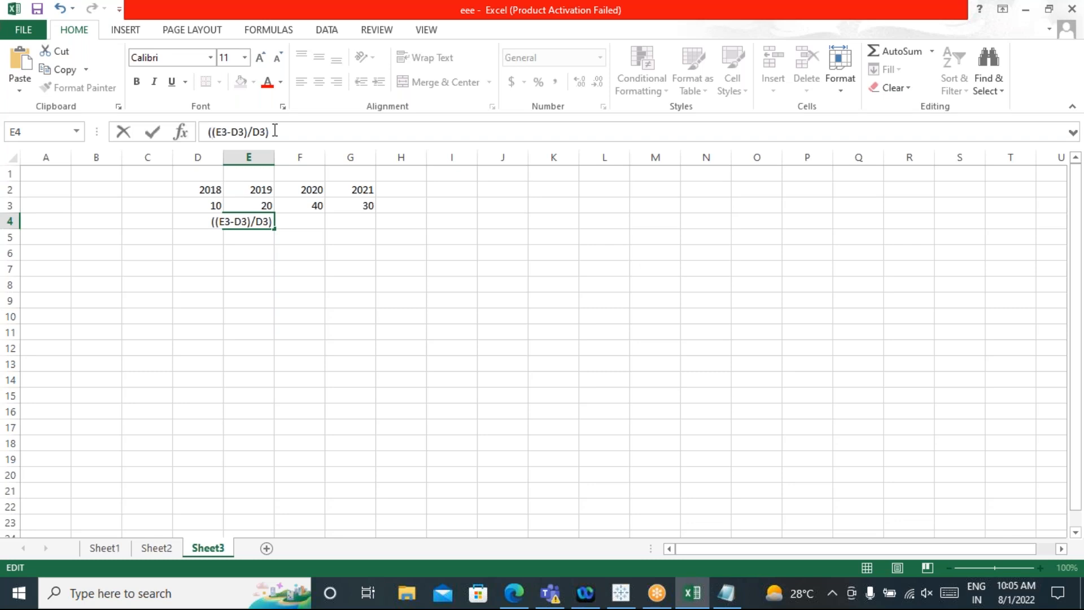
click(275, 131)
text(*100)
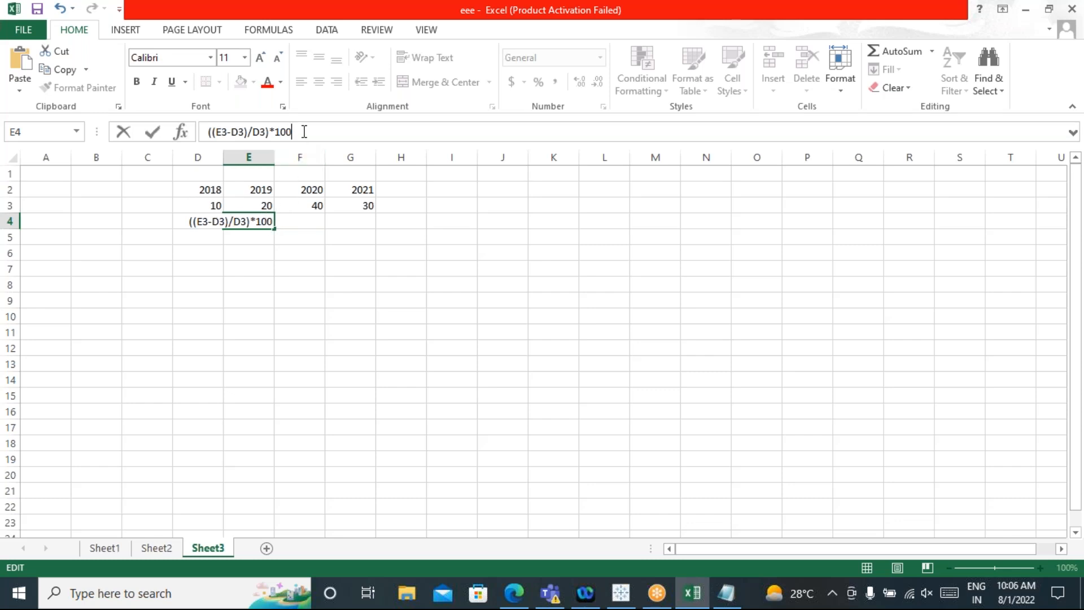
click(209, 134)
text(=)
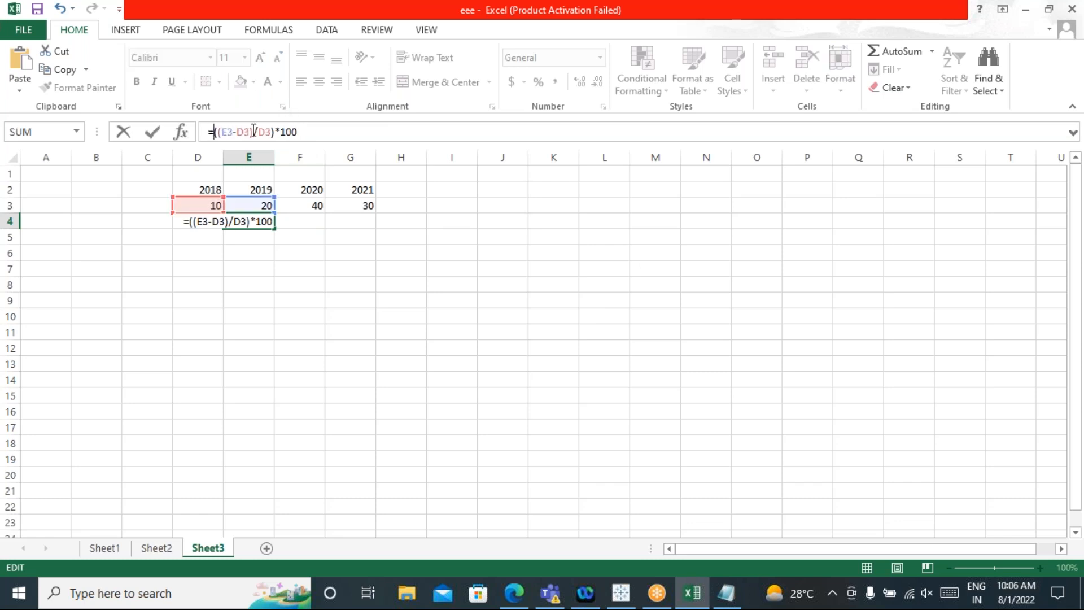
click(315, 127)
key(Return)
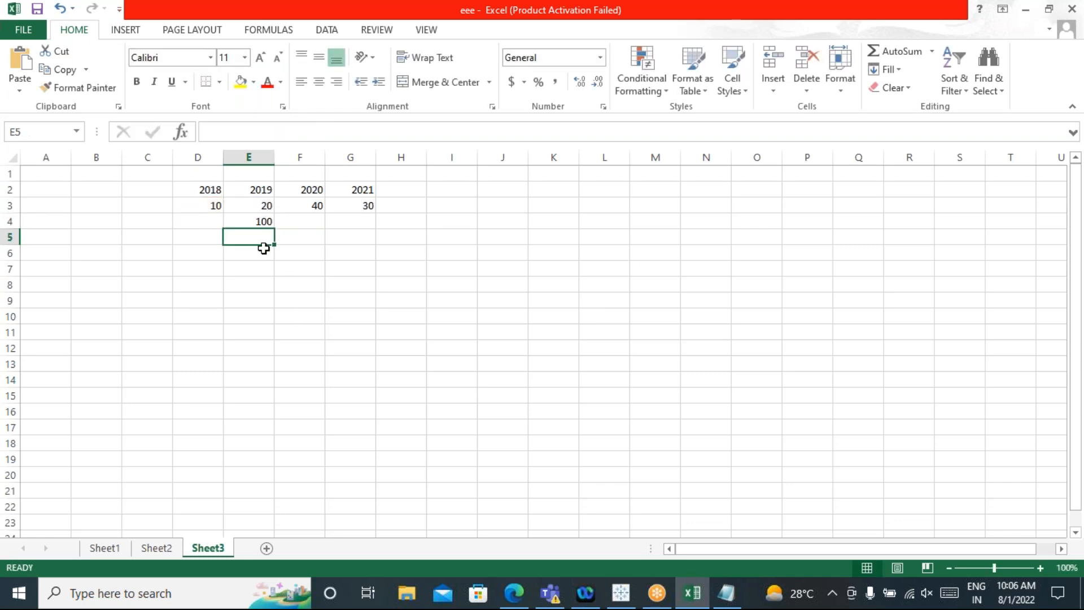
click(230, 219)
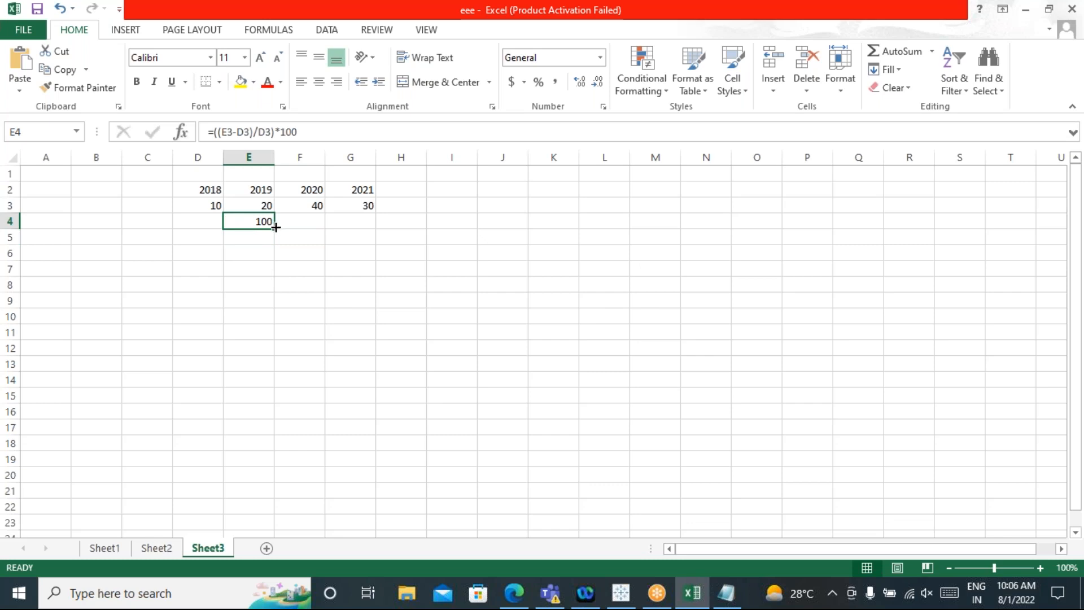
drag(273, 229, 373, 225)
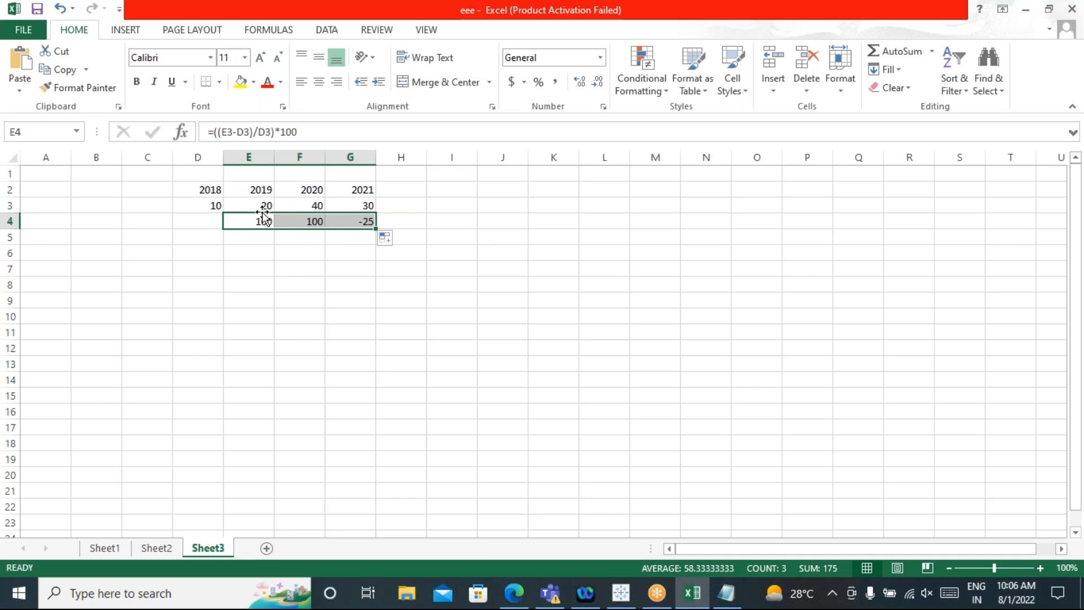
Step: Compare the 2019 and 2020 values in E3 and F3 with the percent difference in F4
click(289, 205)
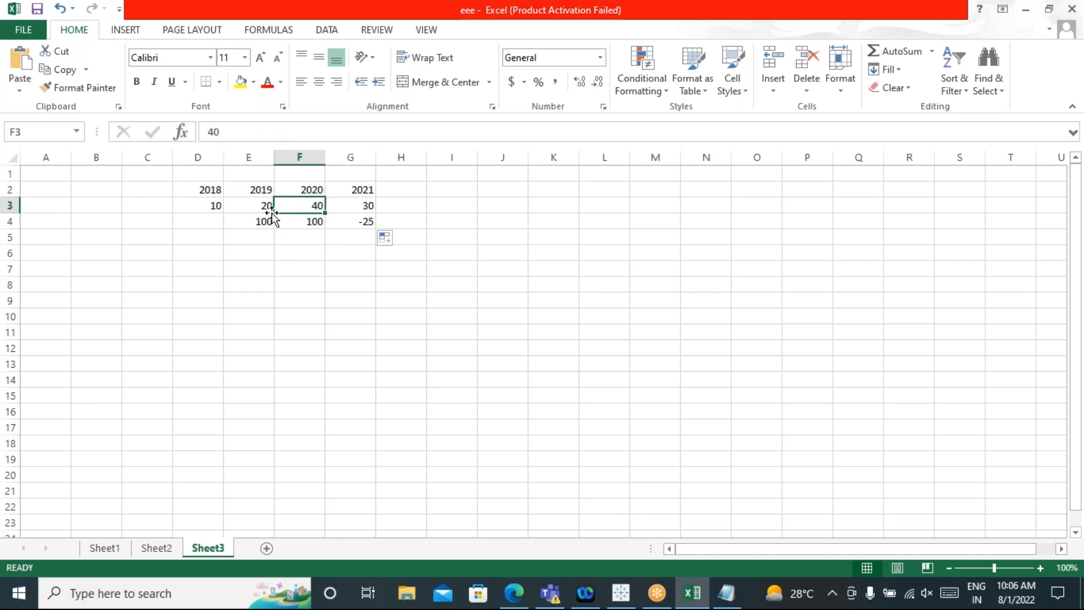
click(251, 206)
click(295, 206)
click(258, 203)
click(300, 205)
click(258, 204)
click(288, 205)
click(297, 221)
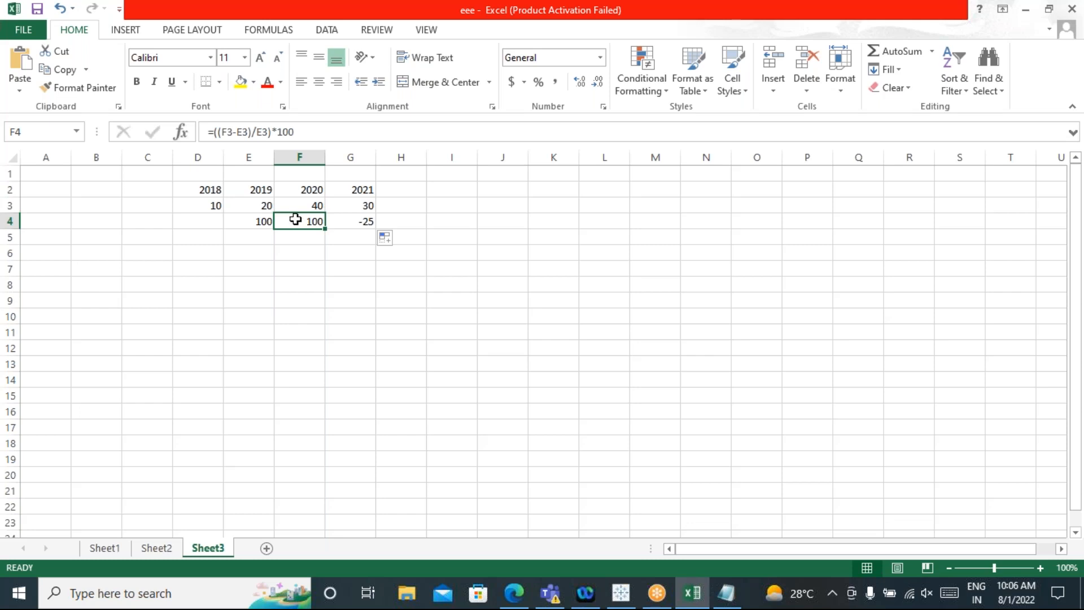
click(293, 205)
click(252, 210)
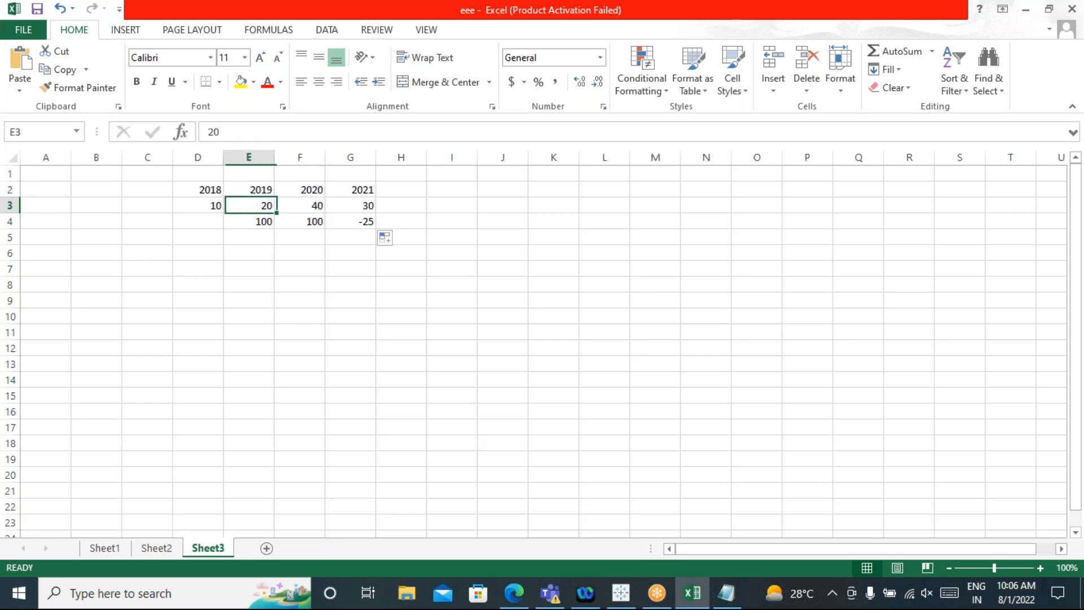
click(290, 207)
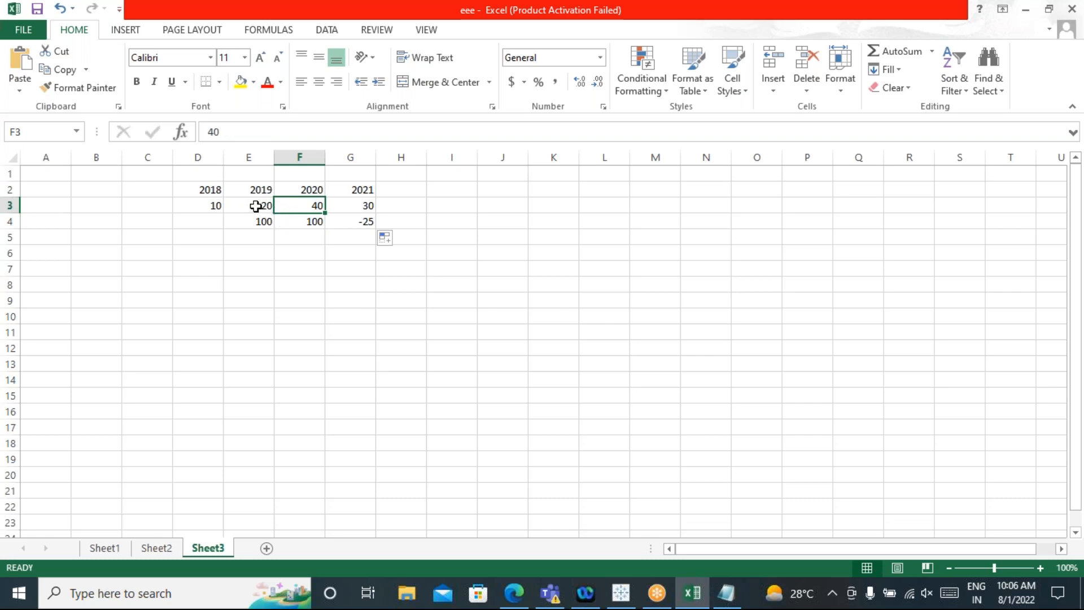
click(257, 206)
click(286, 206)
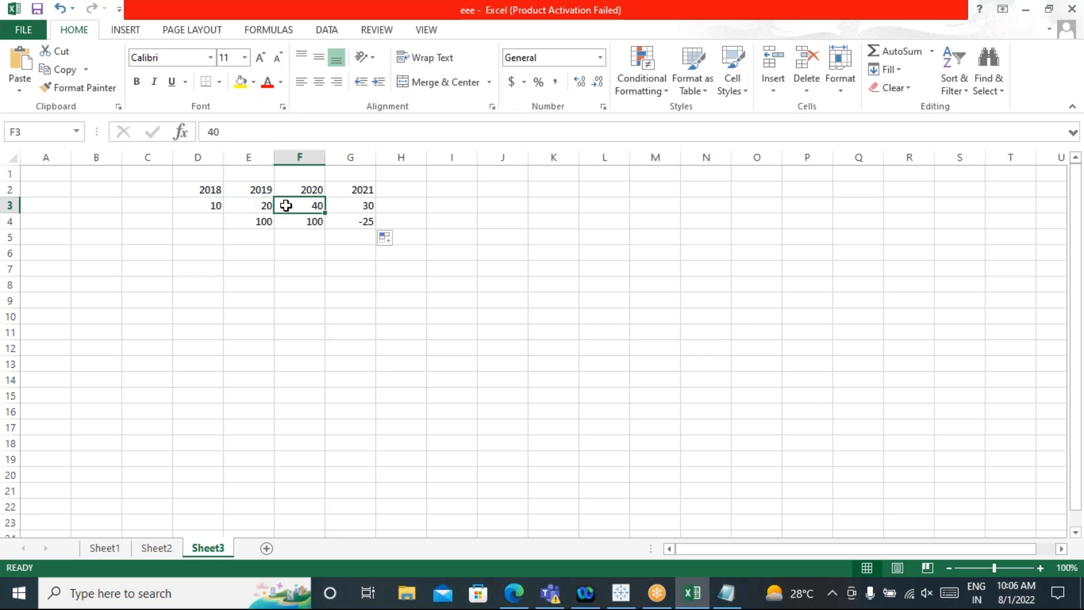
click(255, 205)
click(287, 206)
click(287, 223)
Step: Compare the 2020 and 2021 values in F3 and G3 with the percent difference in G4
click(347, 205)
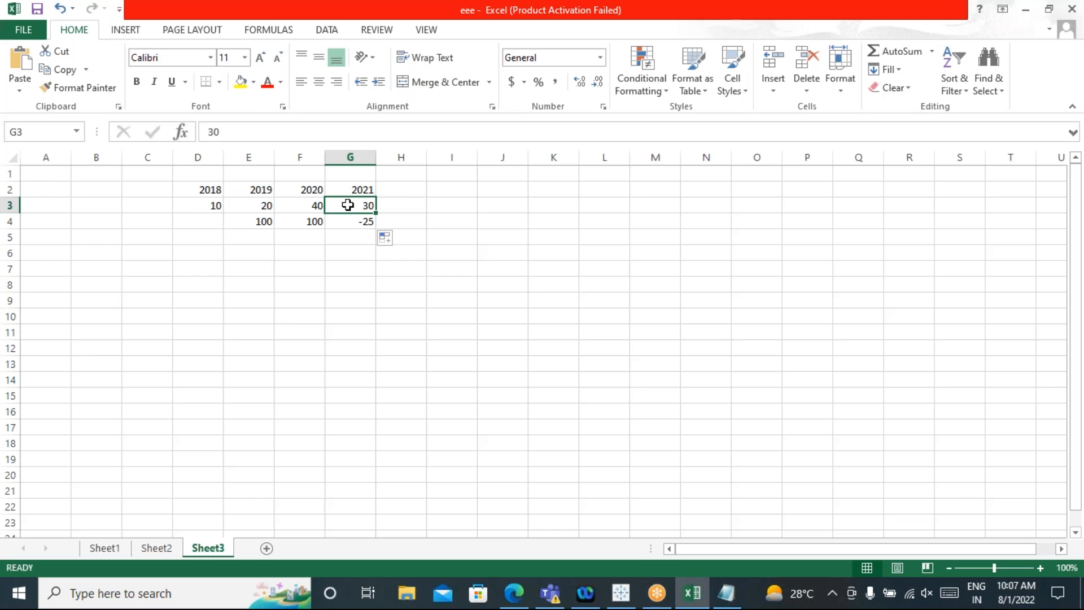
click(334, 236)
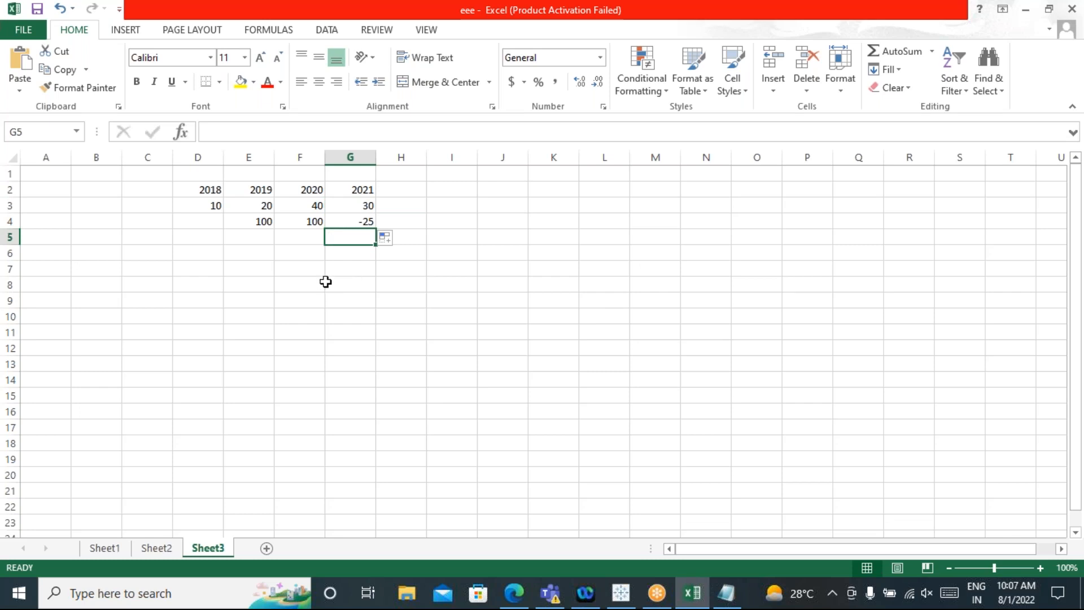
click(334, 206)
click(307, 205)
click(333, 205)
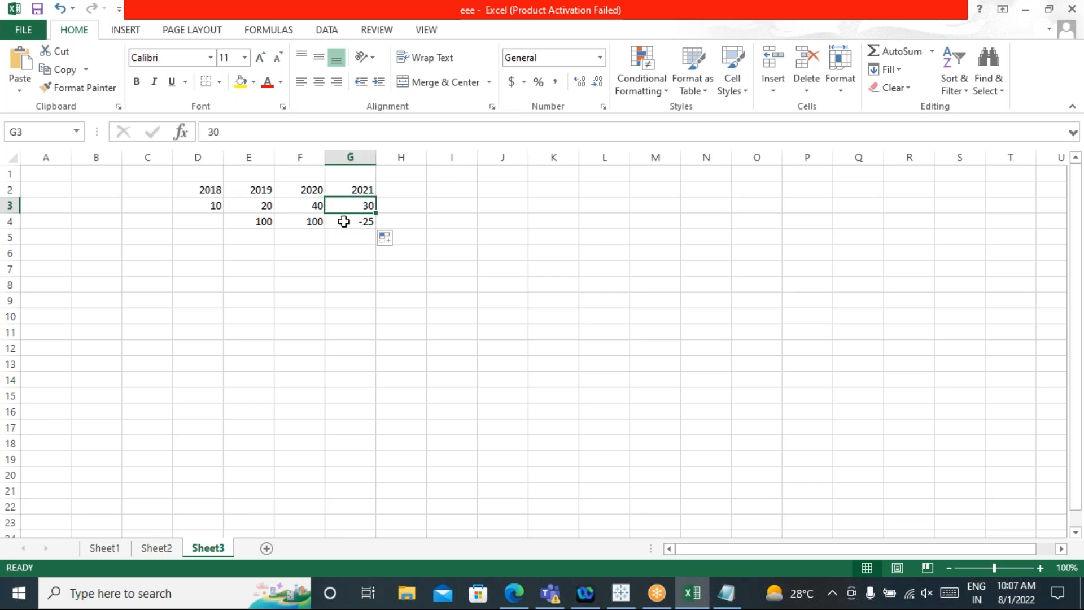
click(343, 221)
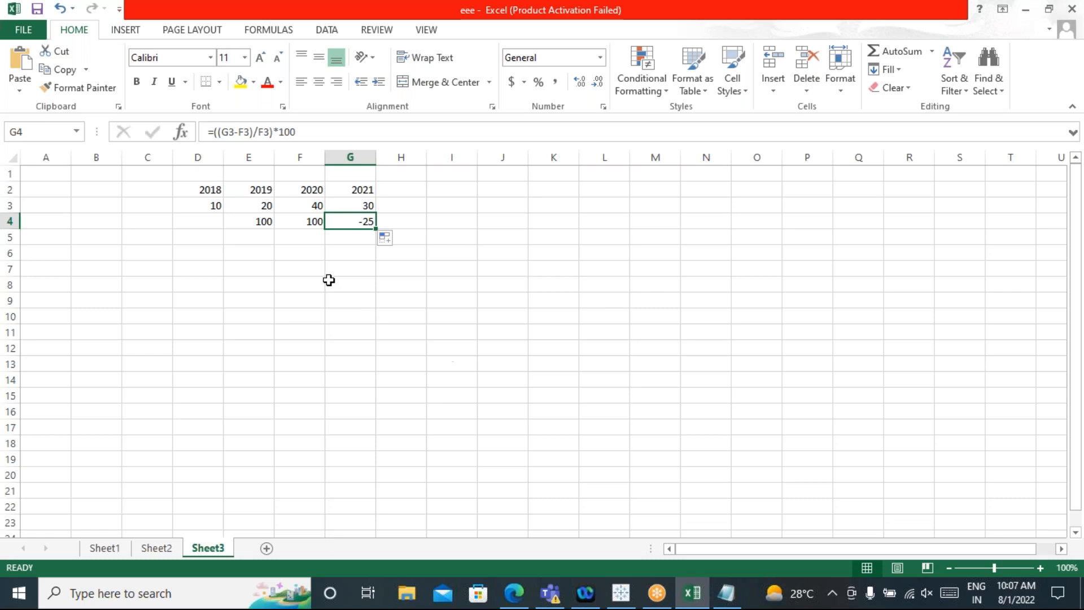
Step: Switch to Tableau, apply the Percent Difference quick table calculation to SUM(Sales), and inspect the Accessories percentages
click(656, 593)
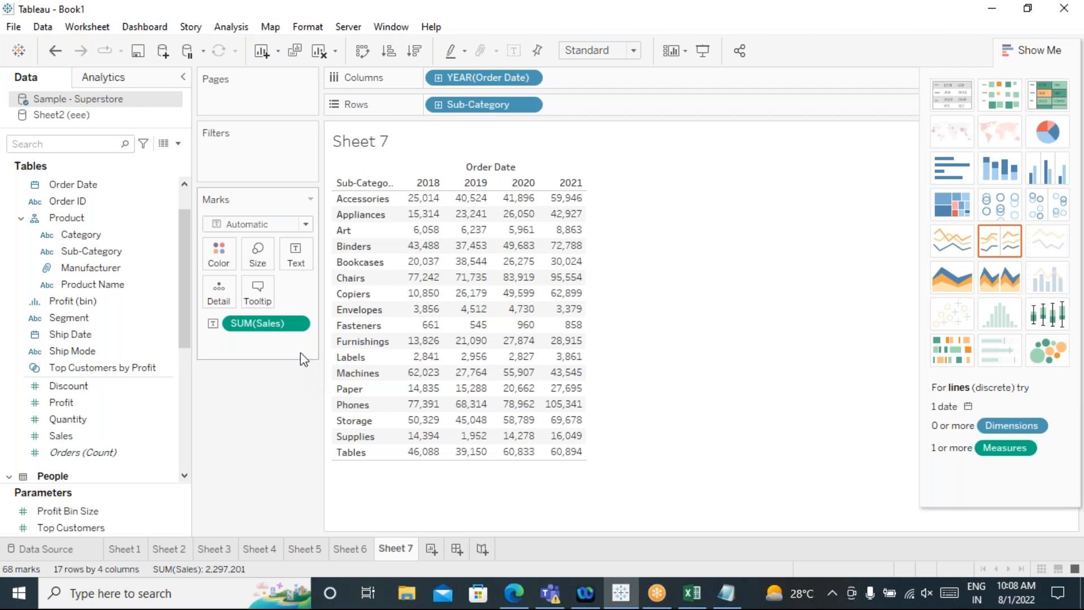
click(296, 325)
mouse_move(358, 573)
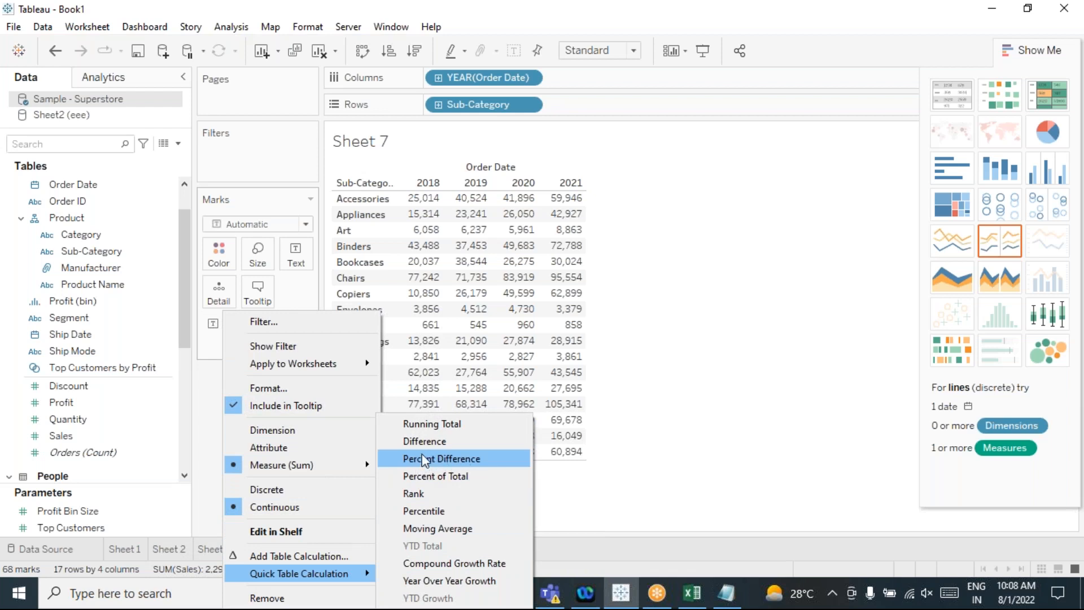
click(441, 459)
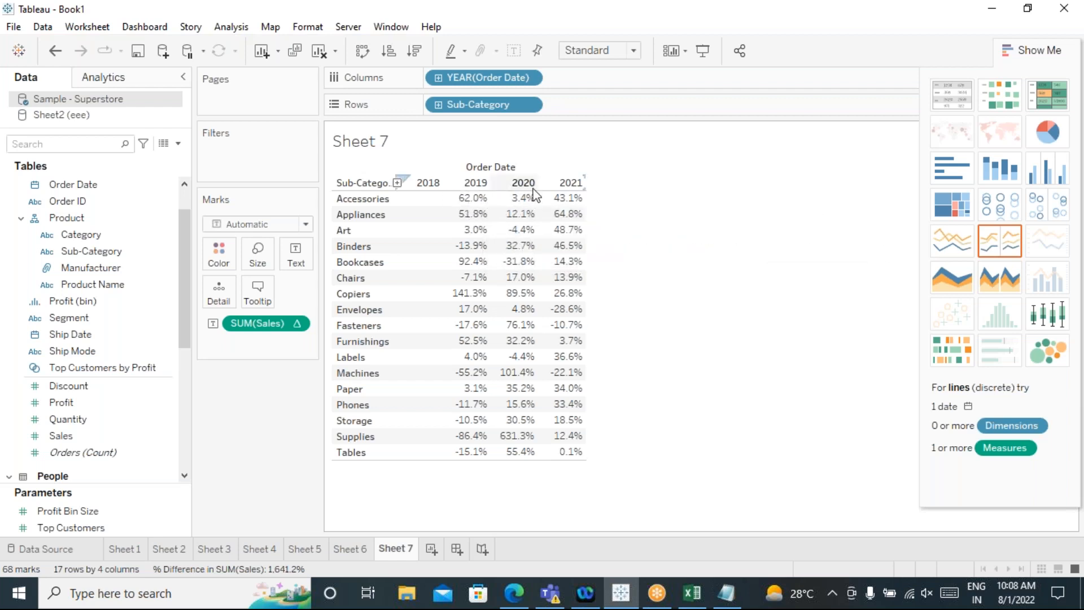
mouse_move(516, 205)
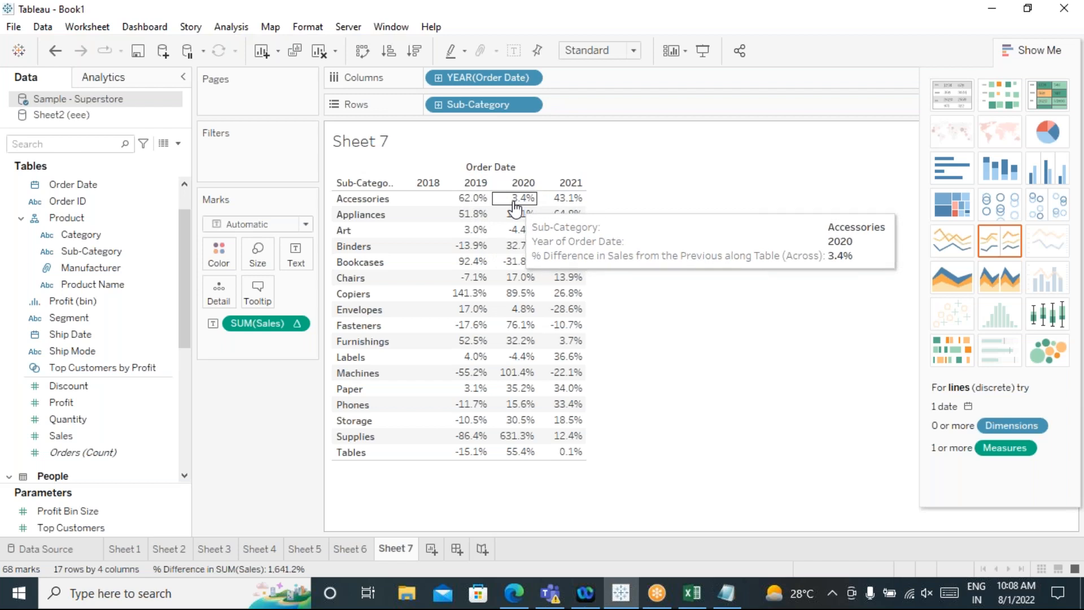
mouse_move(572, 207)
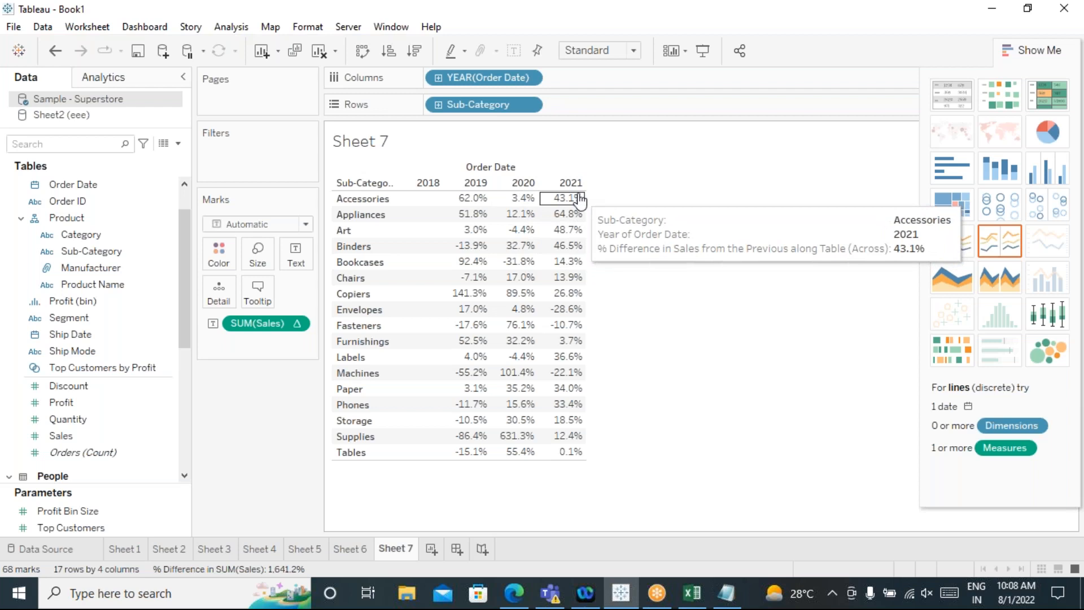
mouse_move(500, 270)
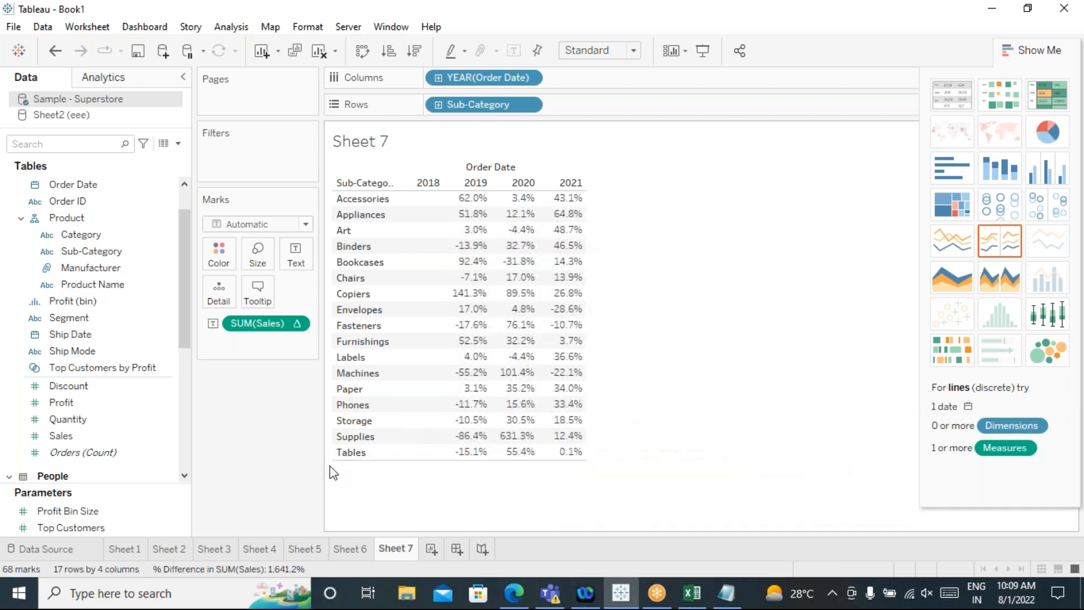
Step: Copy the percent difference formula behind SUM(Sales) and paste it into the Notepad notes below the earlier LOOKUP expression
double_click(296, 323)
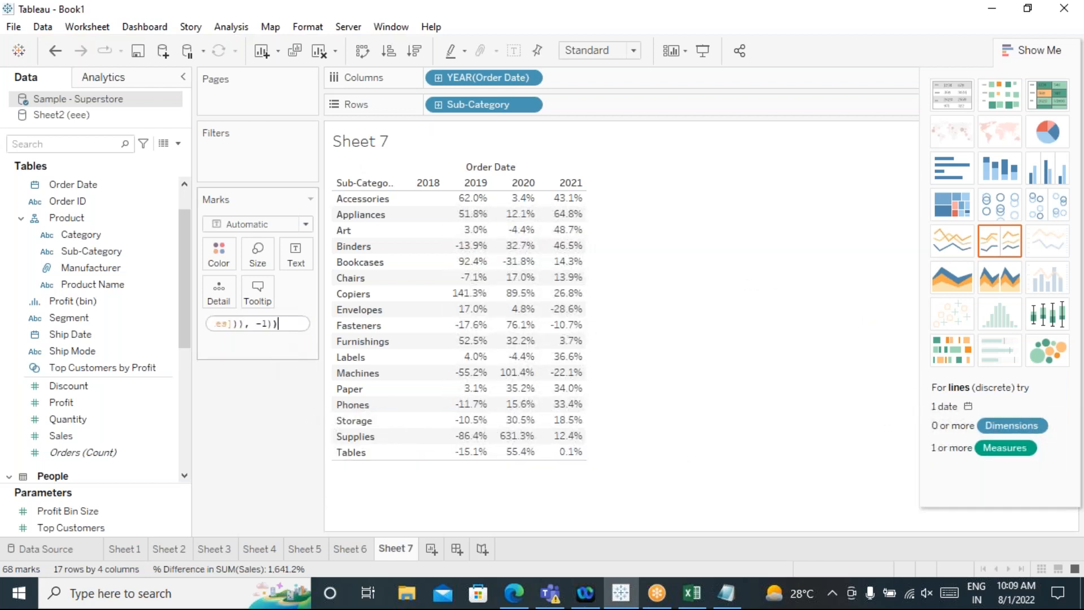
key(ctrl+a)
key(ctrl+c)
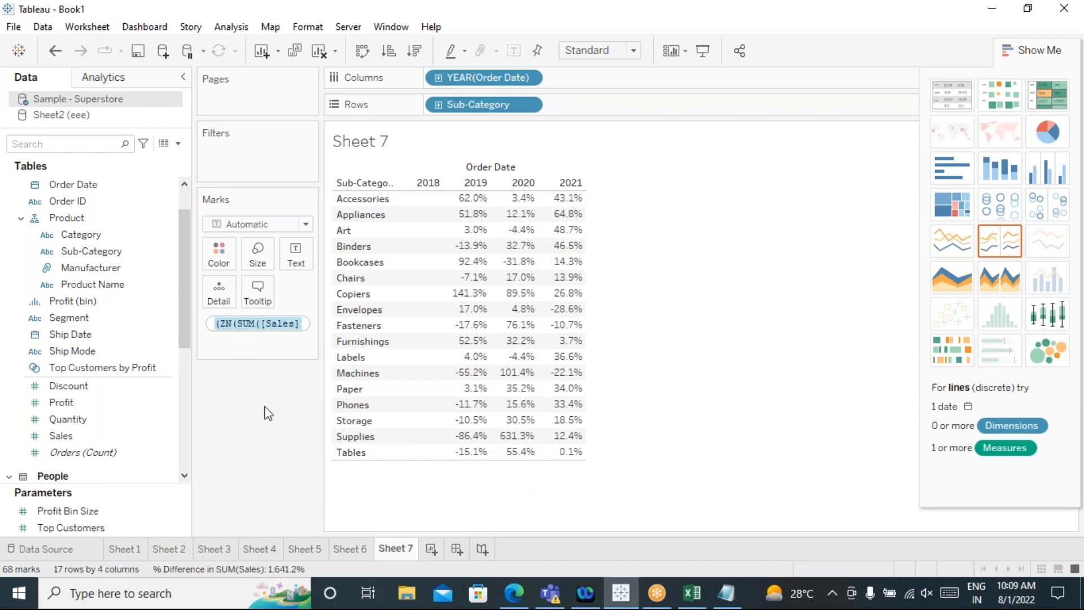
click(725, 592)
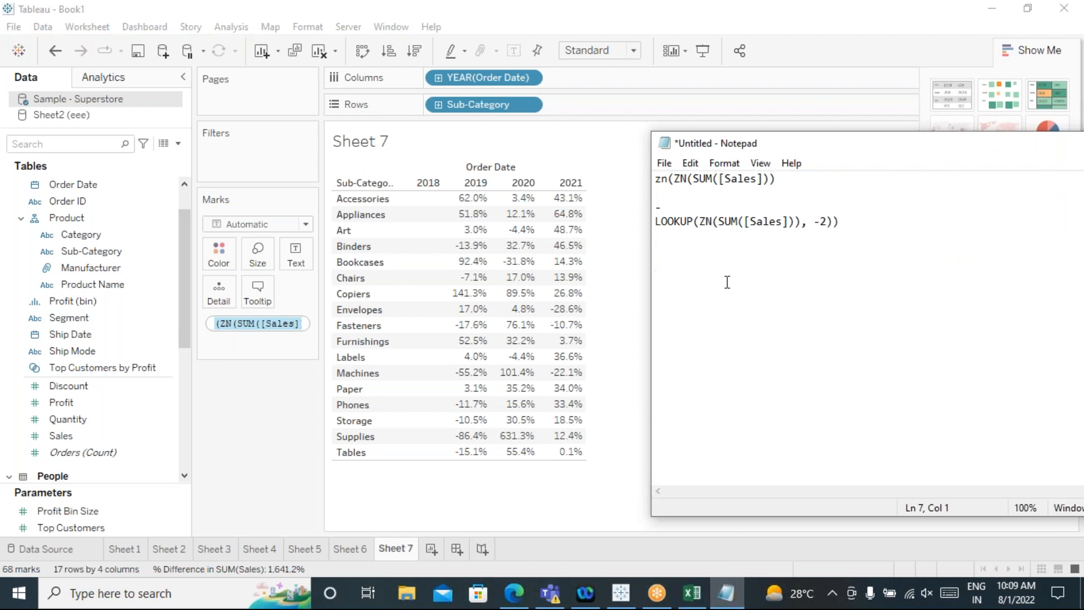
key(ctrl+v)
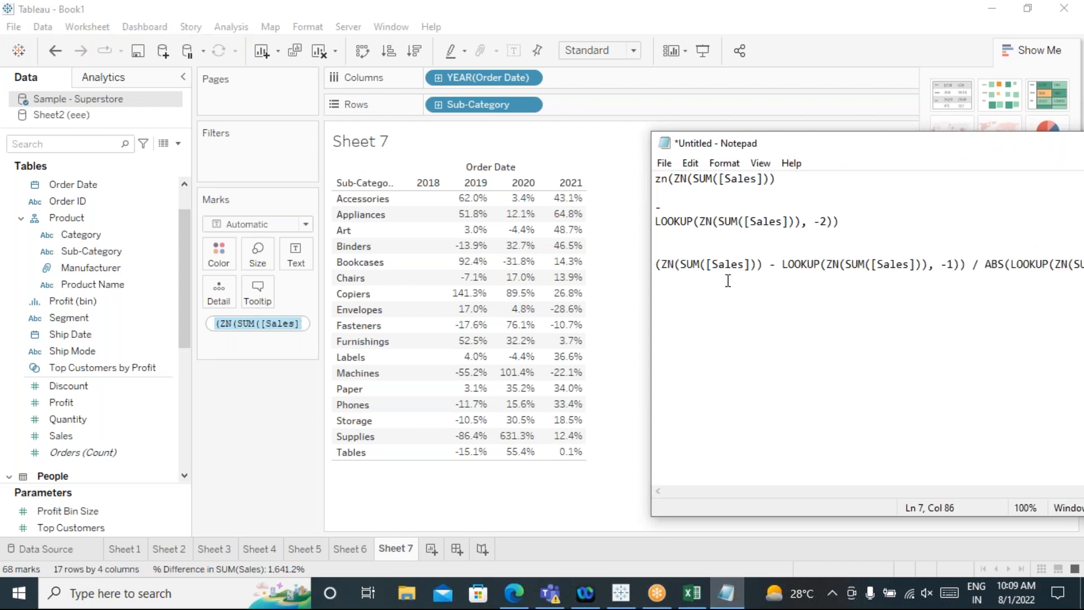
Step: Split the pasted formula before the division sign, leaving a blank line between the difference and the ABS(LOOKUP(...)) divisor
click(970, 265)
key(Return)
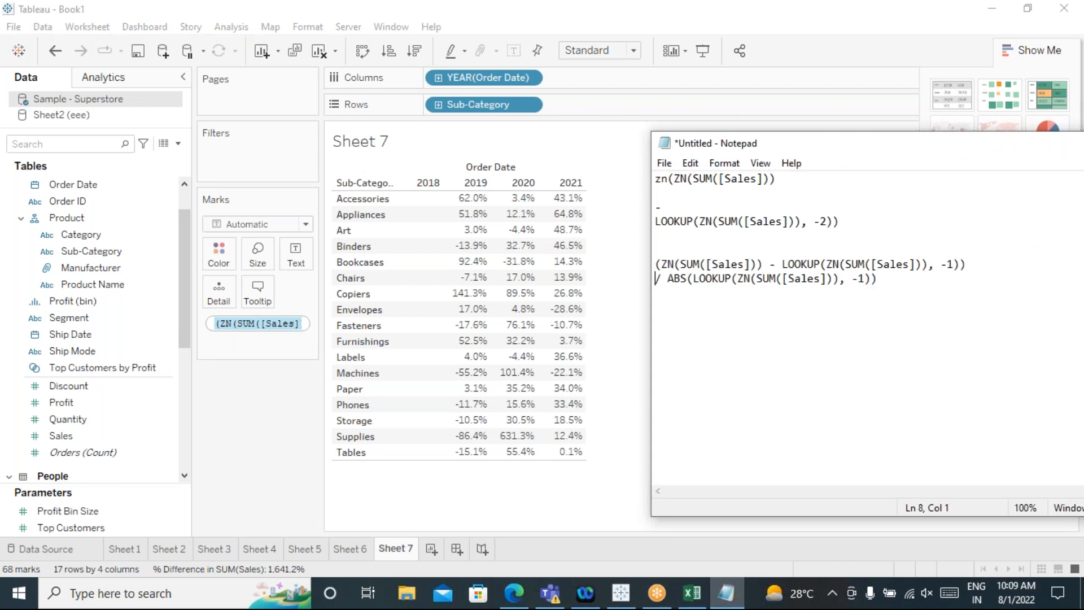
click(976, 263)
key(Return)
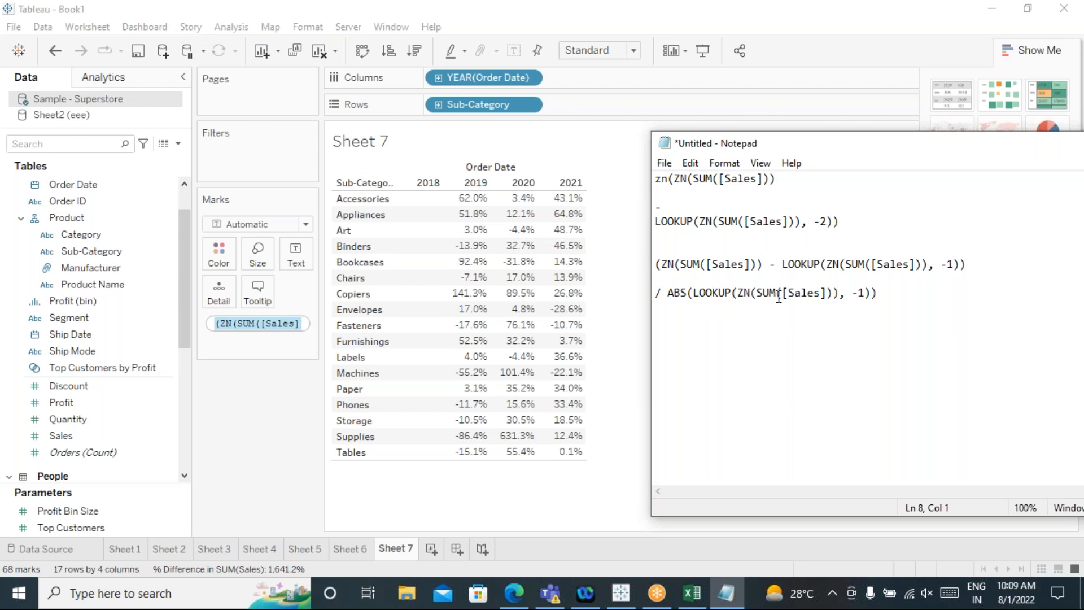
Step: Examine the difference part, the ABS(LOOKUP(ZN(SUM([Sales])), -1)) divisor and the complete percent difference formula in the notes
drag(872, 292, 669, 293)
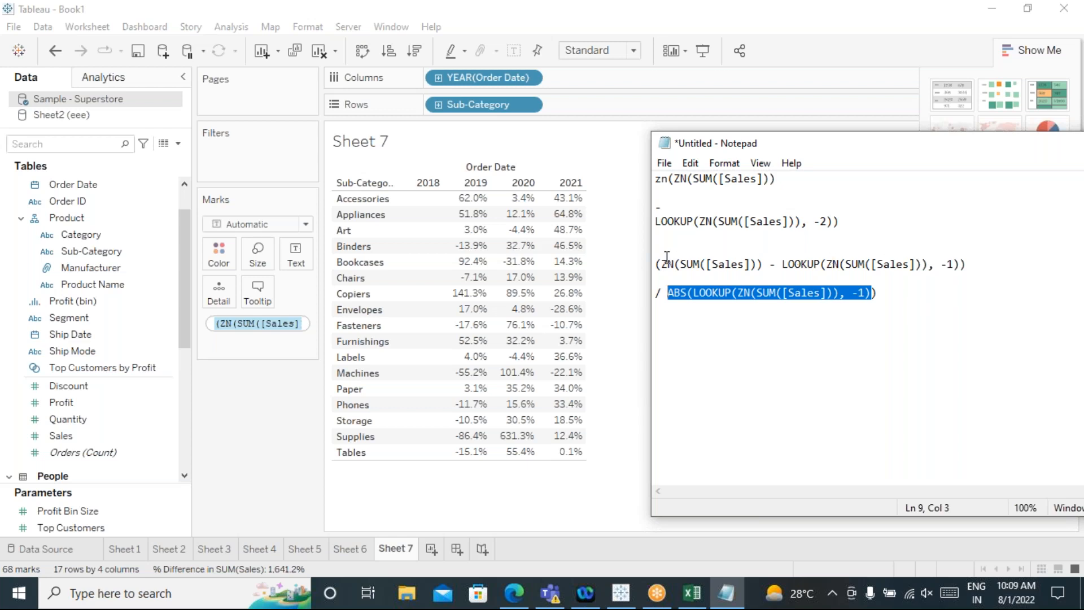
click(697, 264)
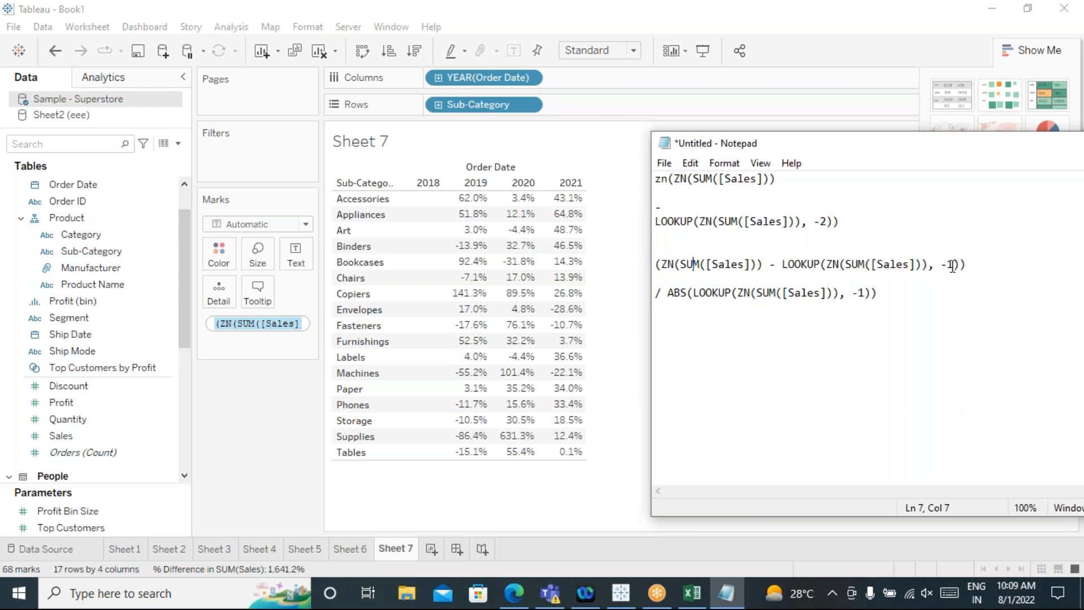
drag(957, 264, 676, 250)
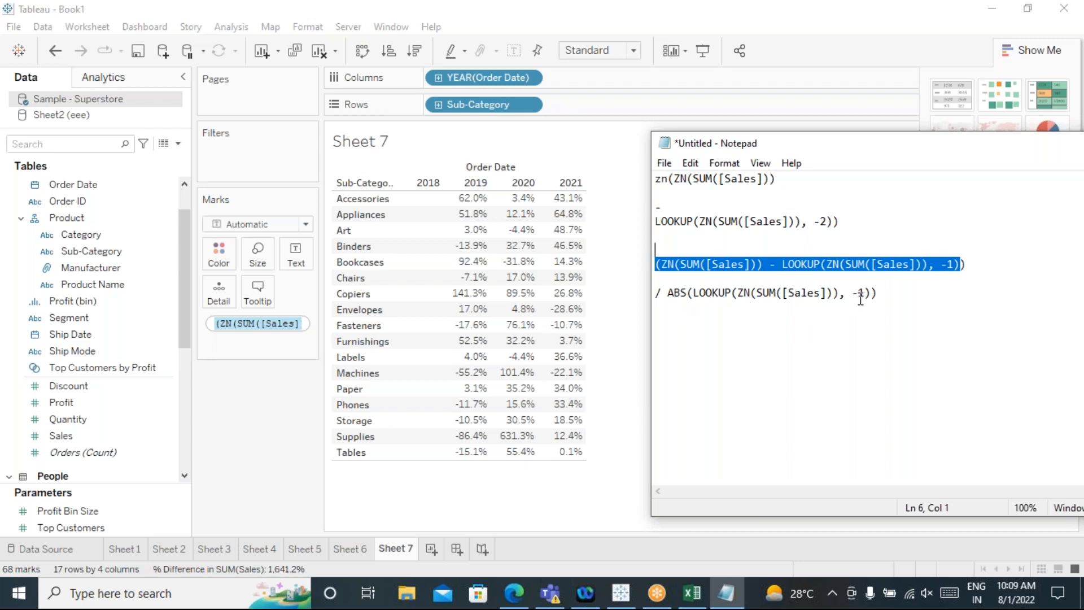
drag(865, 293, 692, 292)
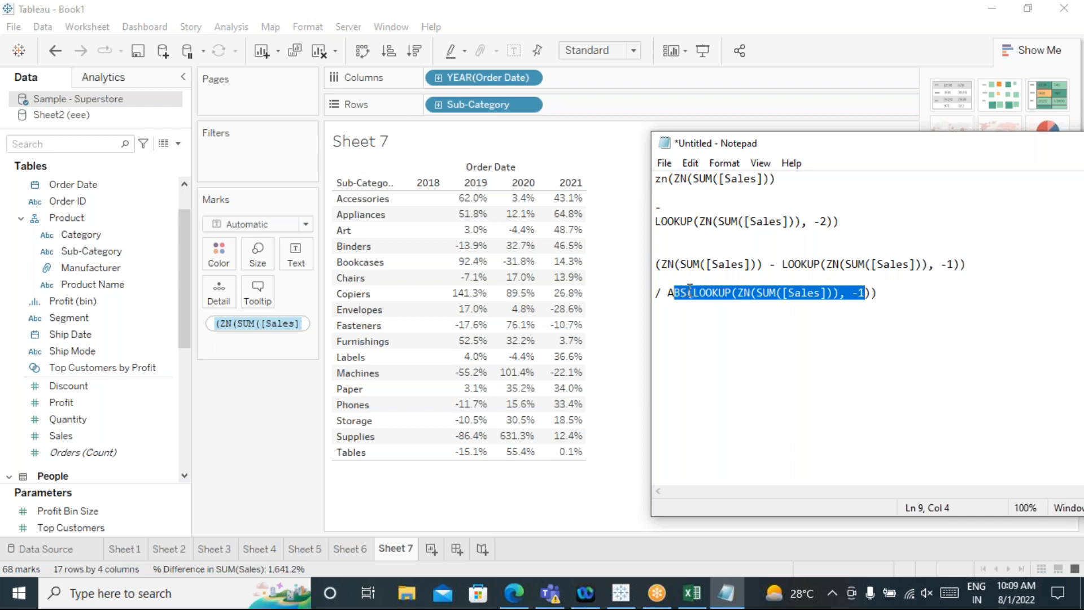
click(690, 292)
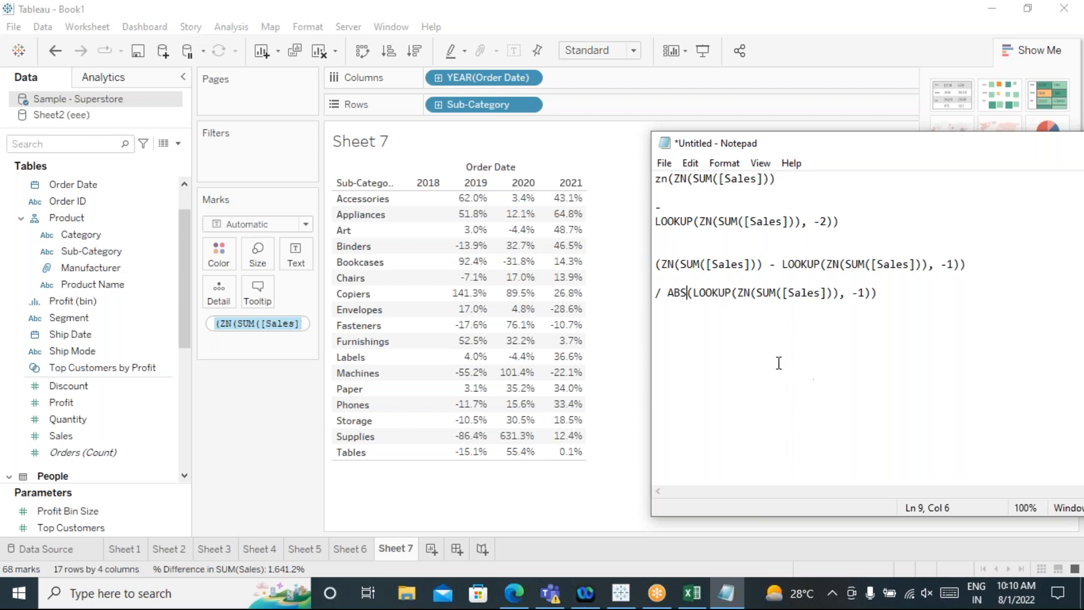
drag(654, 263, 932, 316)
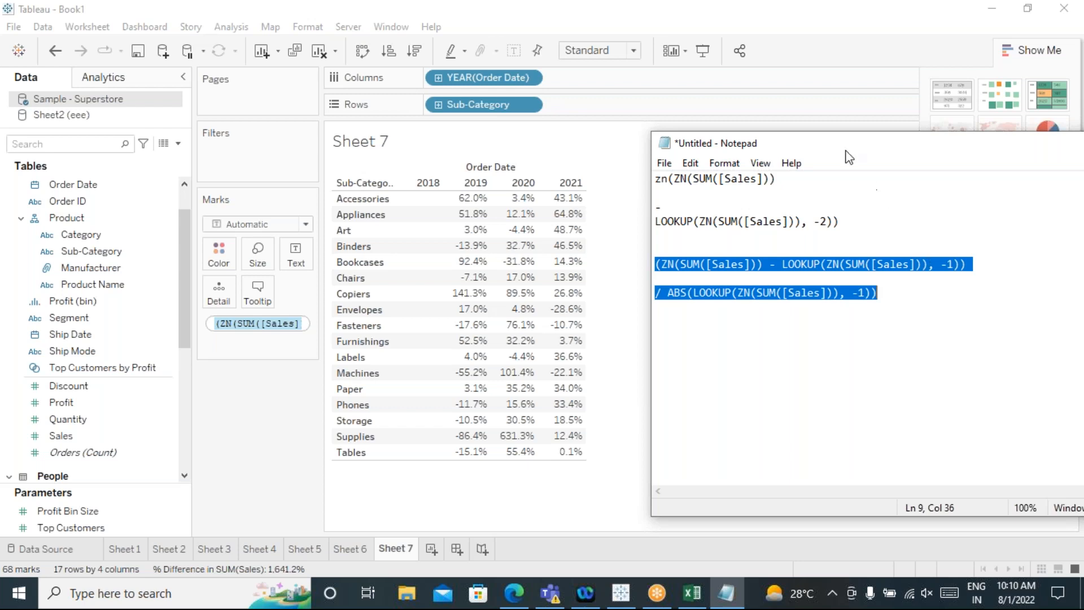
drag(840, 147, 790, 138)
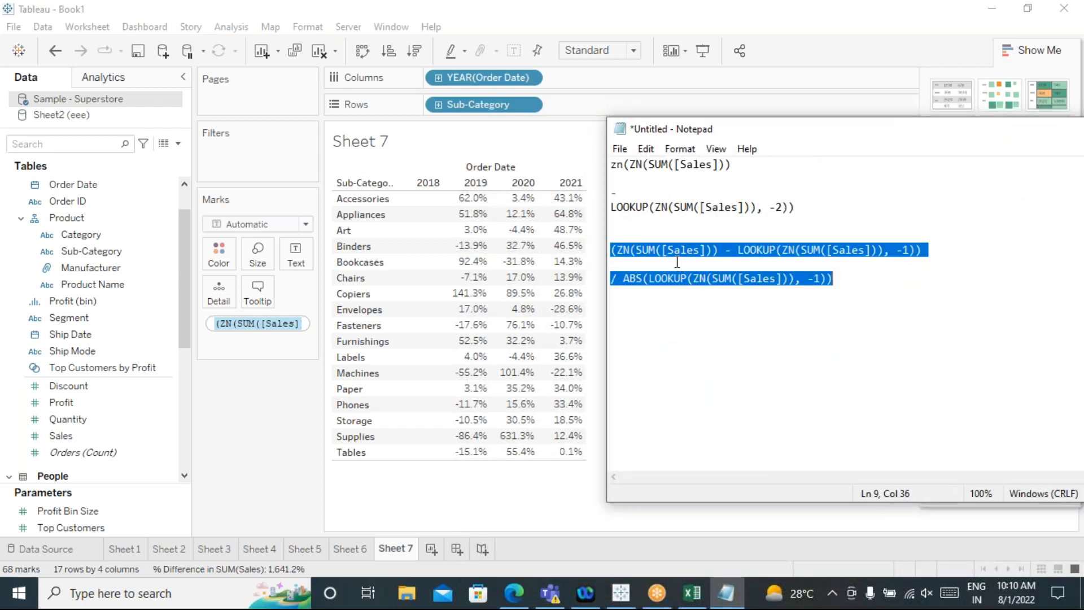
click(738, 250)
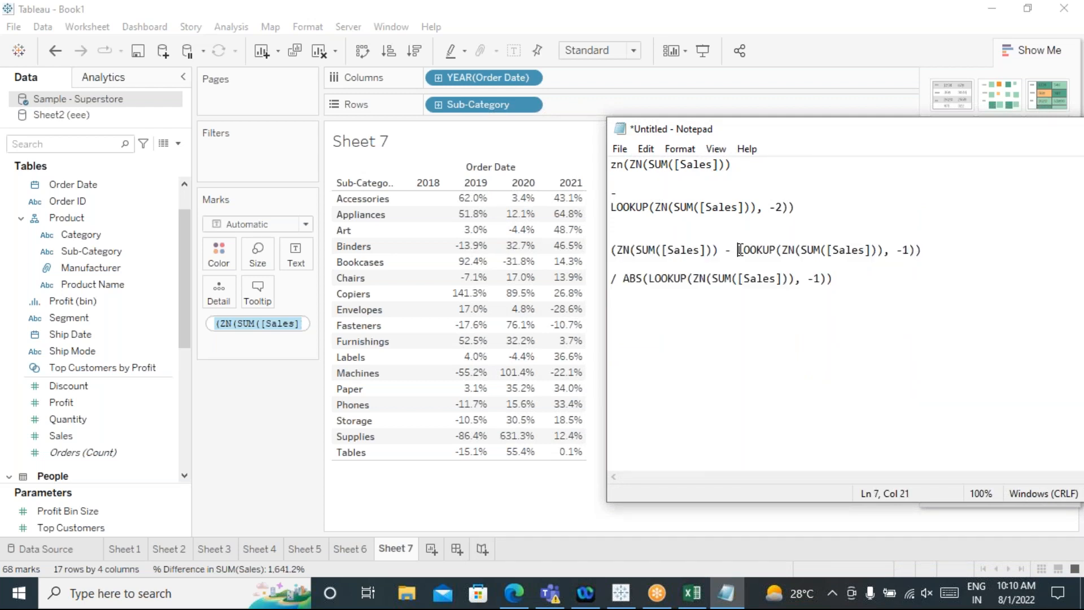
drag(812, 271, 611, 233)
drag(835, 278, 596, 228)
click(752, 311)
Step: Switch to Tableau, create a calculated field and begin its formula with zn(sum([Sales]))-
click(233, 23)
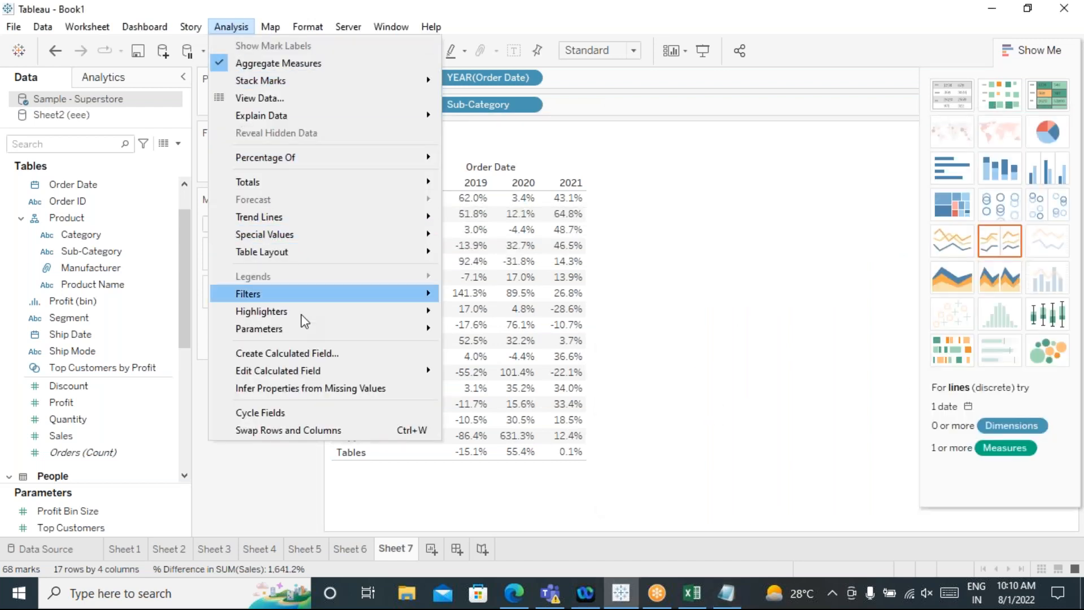
click(323, 356)
drag(310, 78, 804, 129)
click(572, 190)
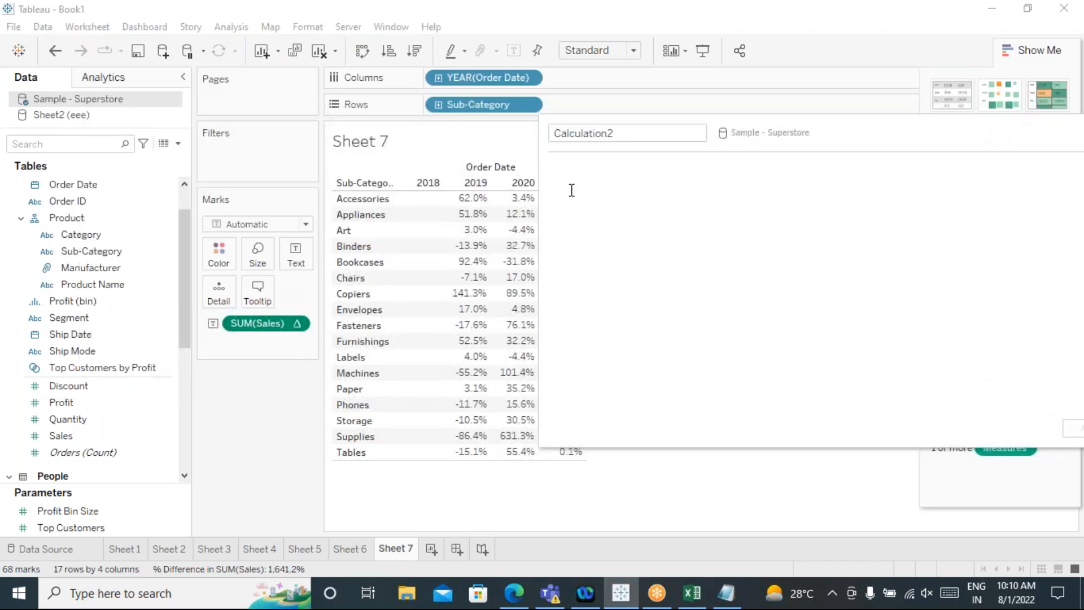
text(zn(sm)
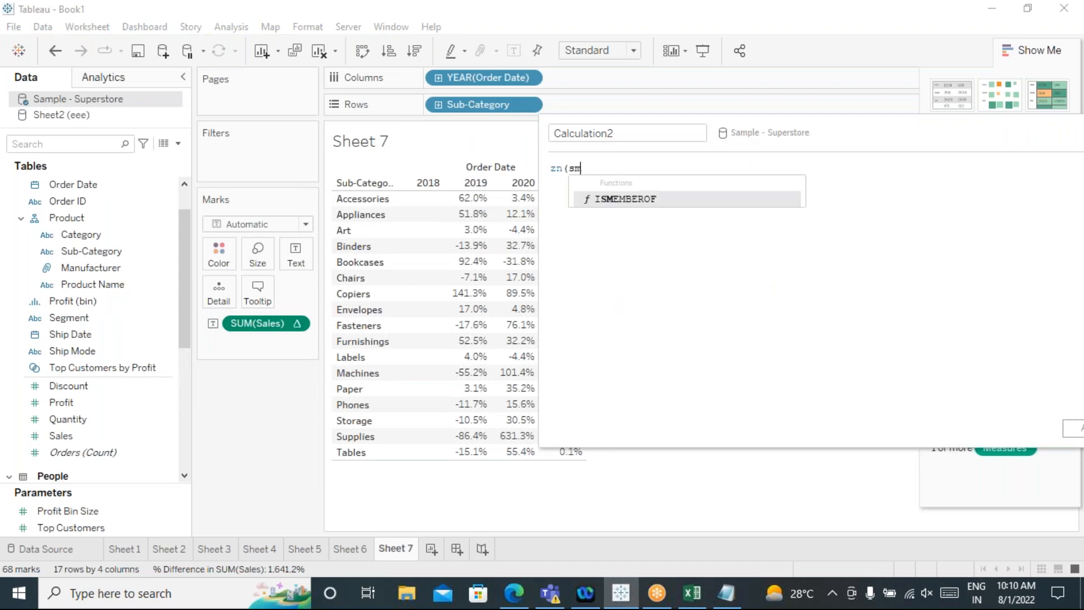
key(BackSpace)
text(u)
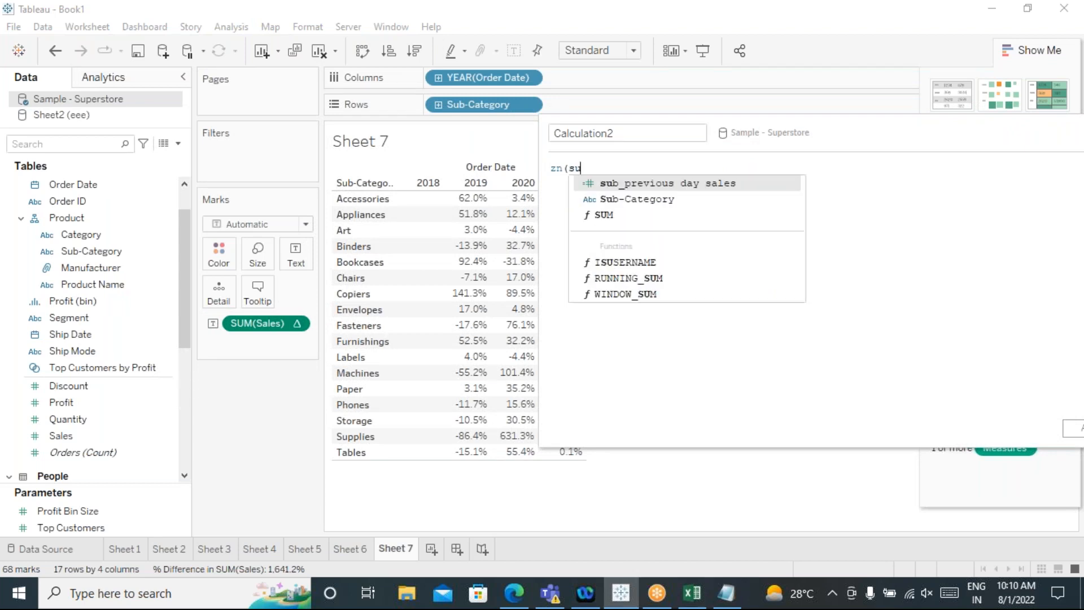
text(m(Sal)
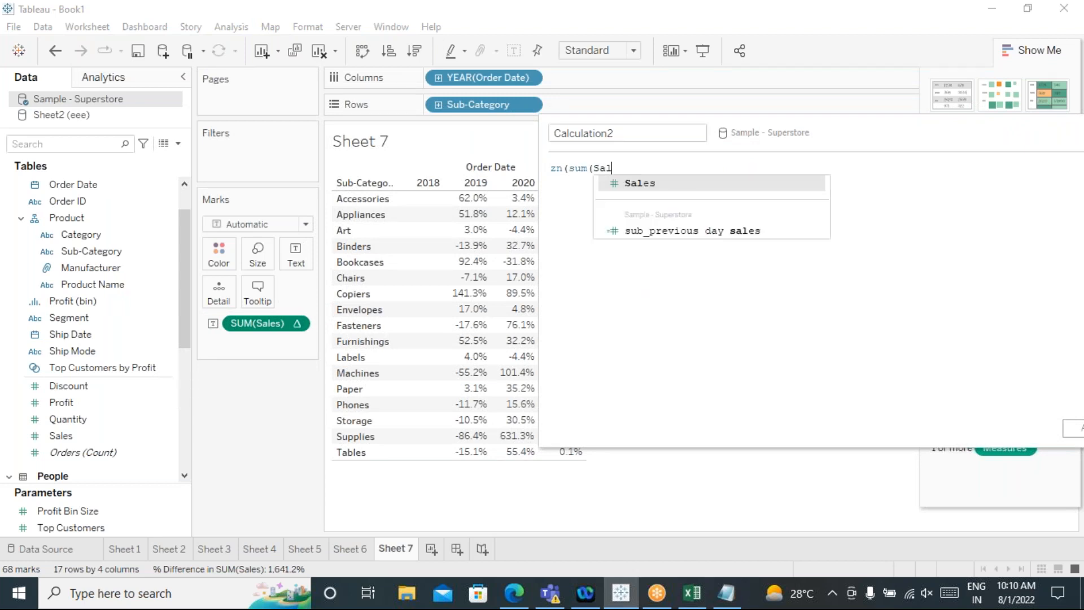
click(633, 185)
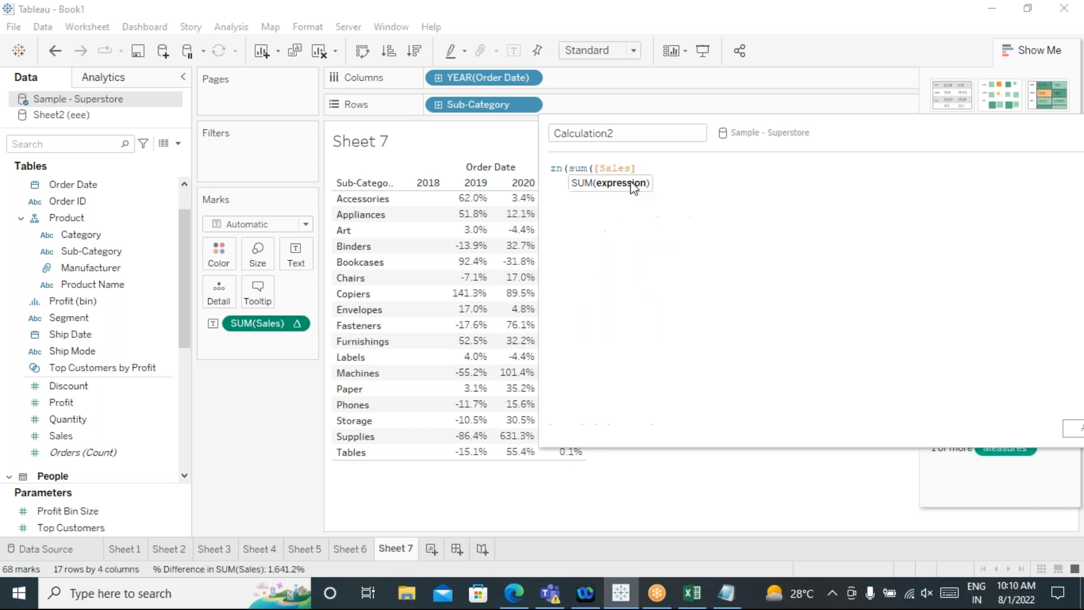
text())-)
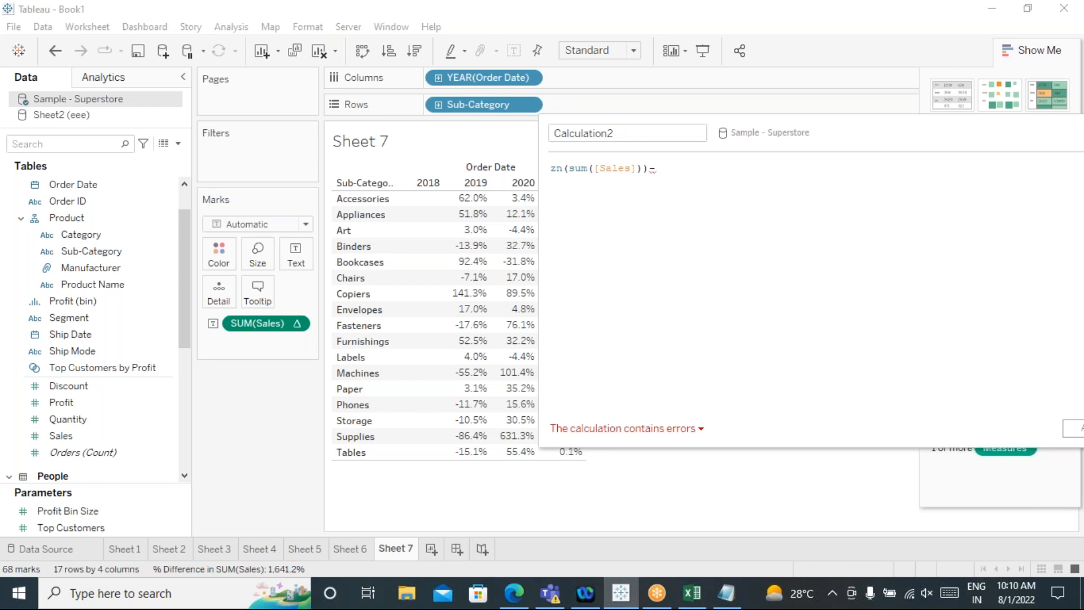
Step: Complete the subtraction in the calculation with lookup(zn(sum([Sales])),-1)
text( looku)
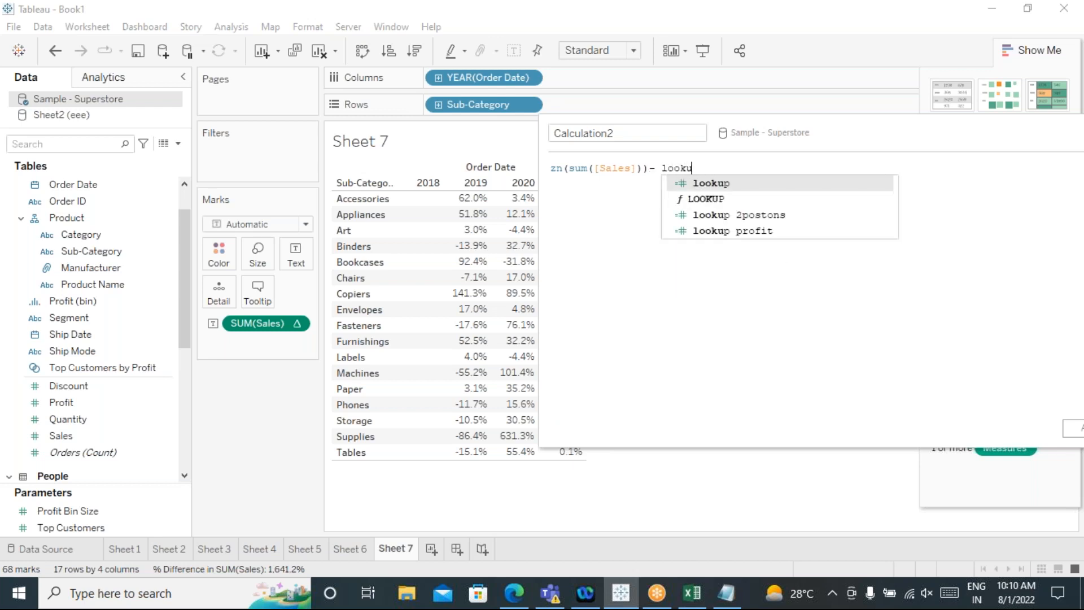
text(p()
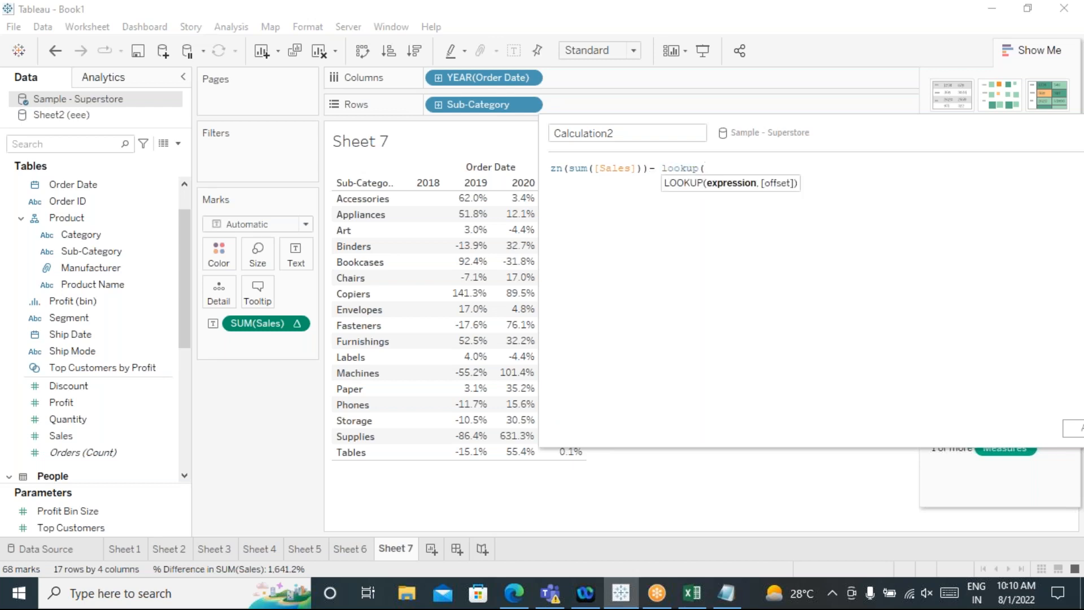
text(zn(su)
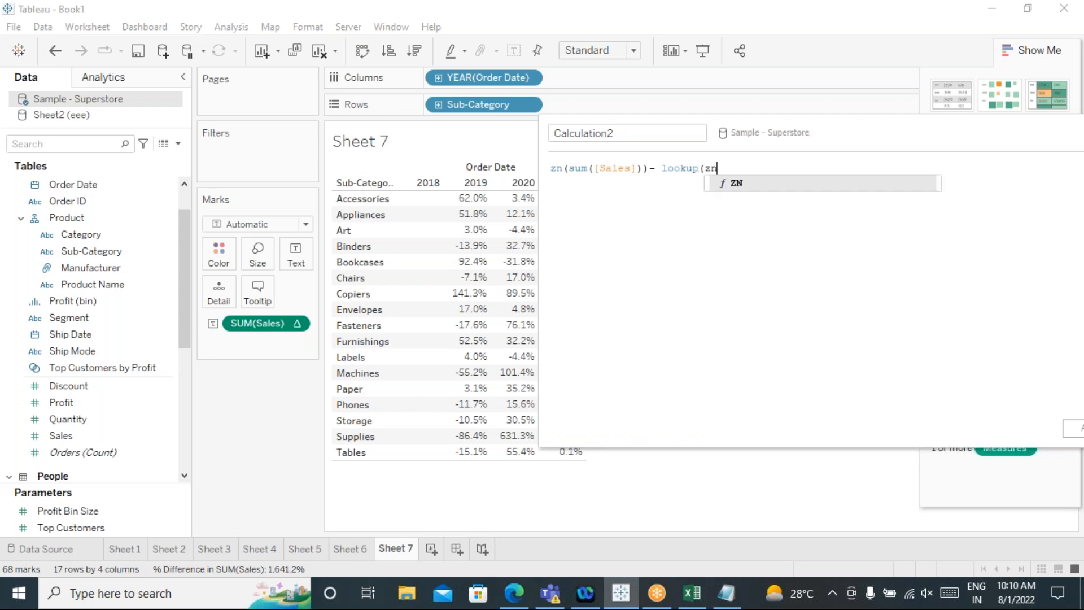
text(m(sale)
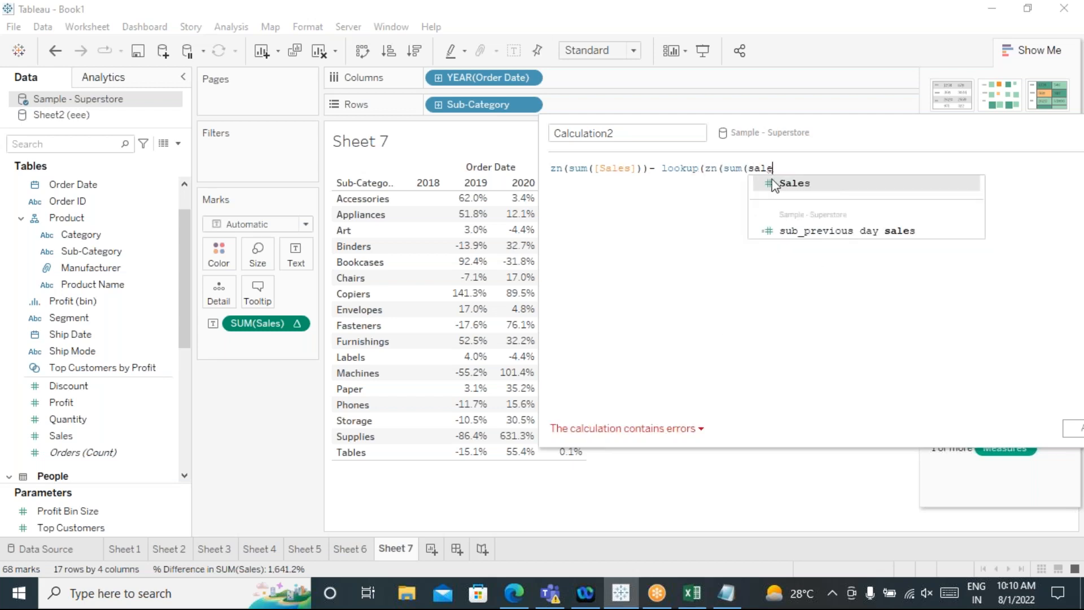
click(796, 186)
text())
text(,)
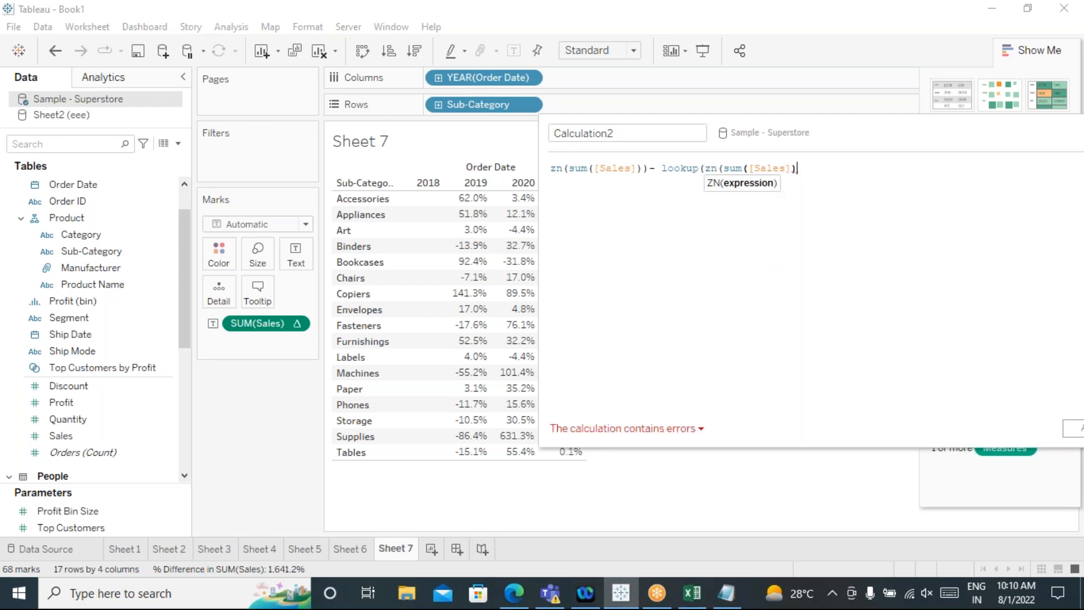
text())
text(,)
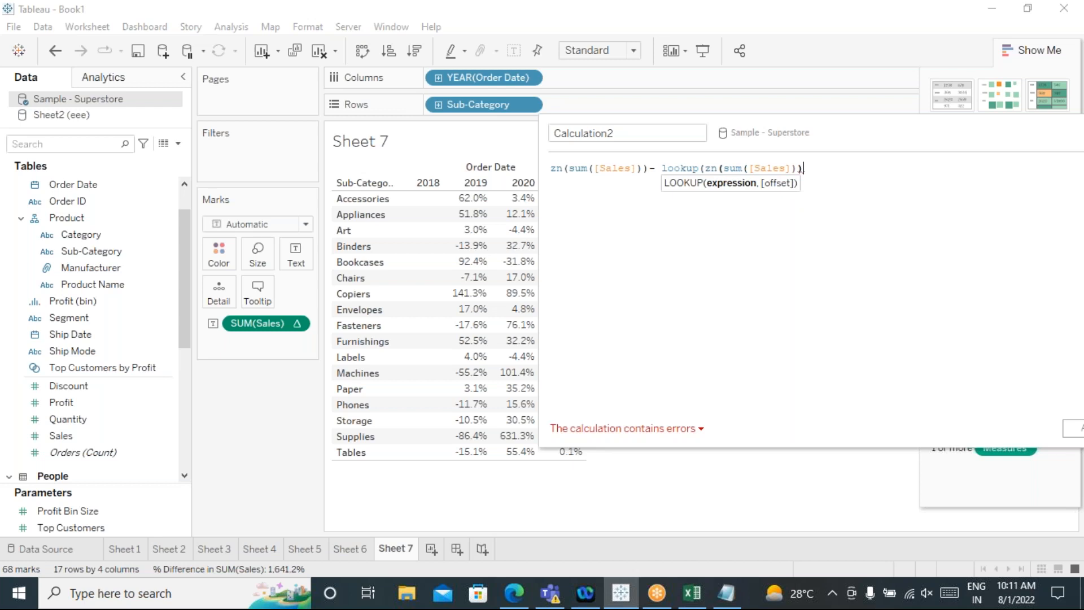
text(,-1)
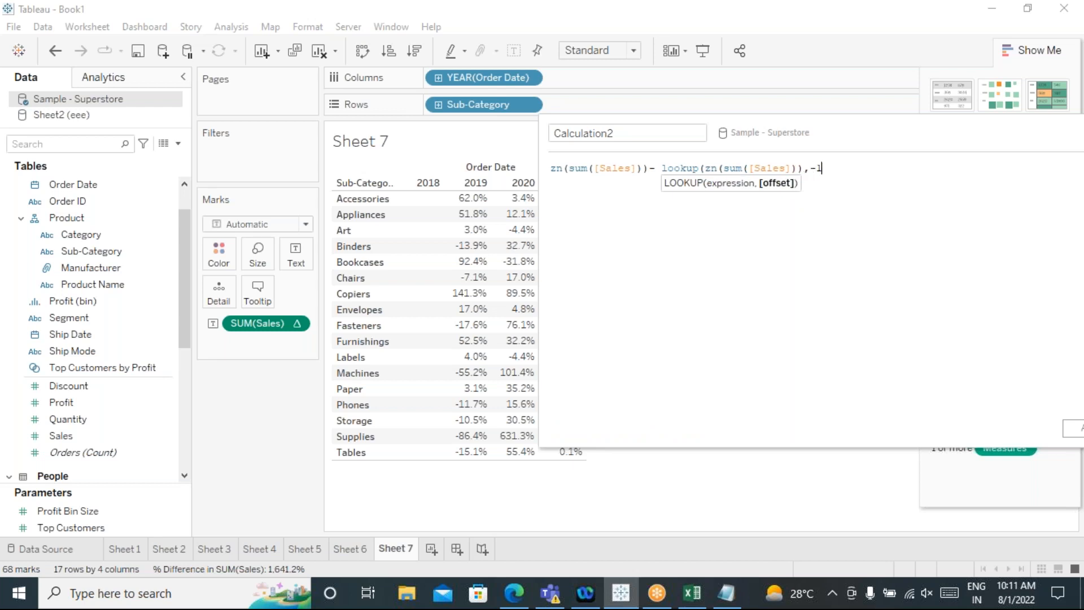
text())
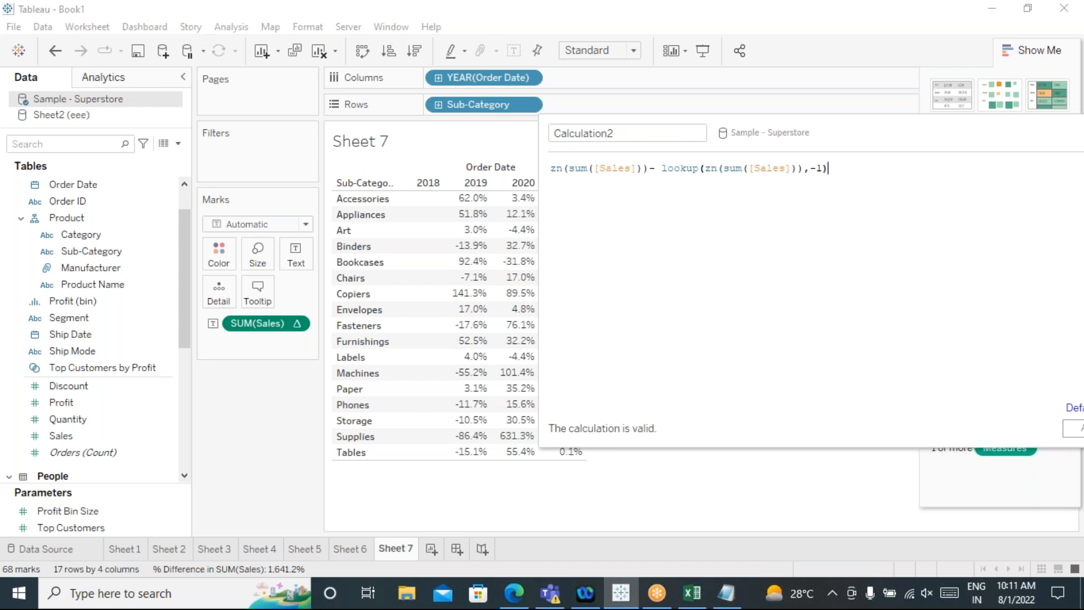
Step: Enclose the sales difference in parentheses and divide it by a copy of lookup(zn(sum([Sales])),-1)
key(ctrl+a)
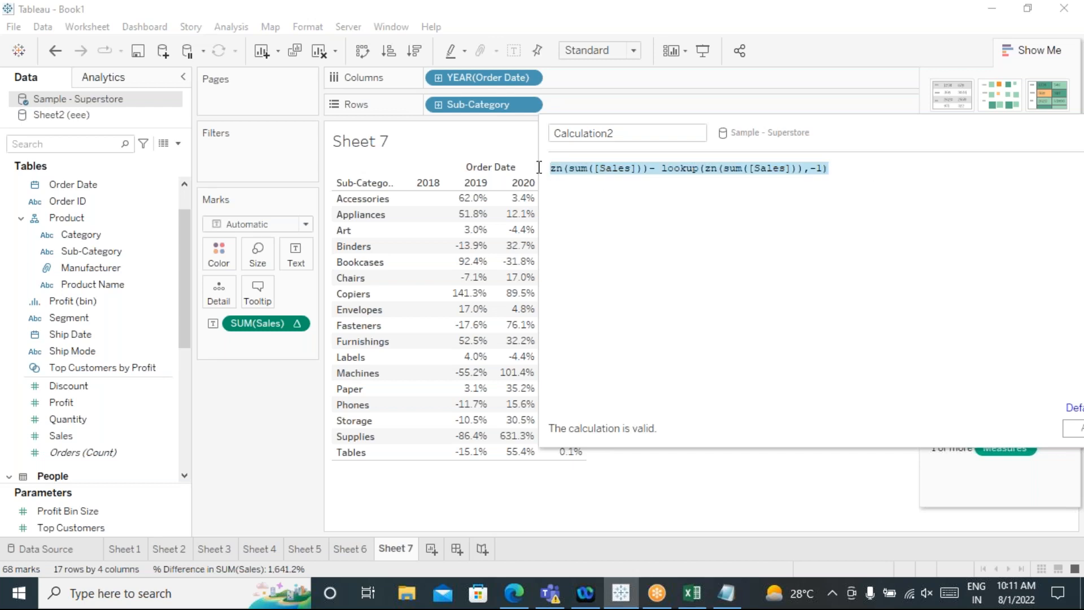
drag(828, 168, 662, 169)
key(ctrl+c)
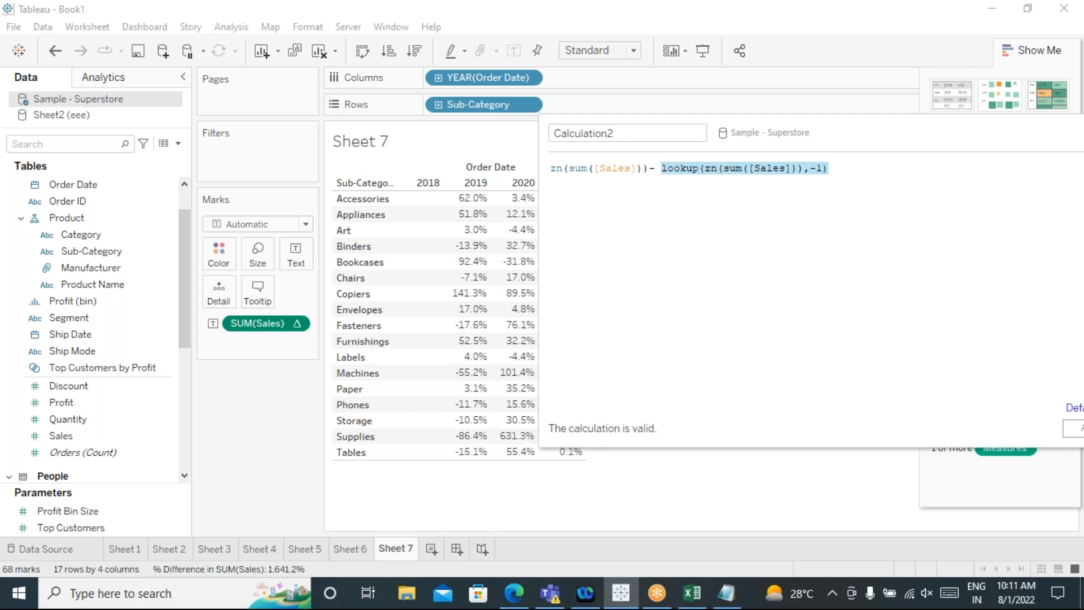
click(839, 168)
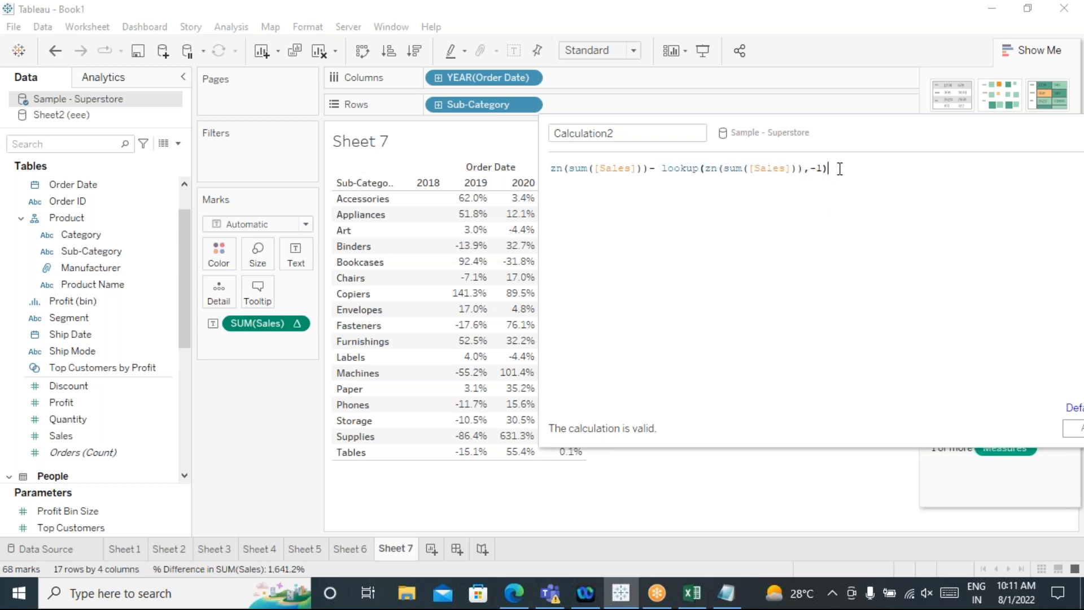
text())
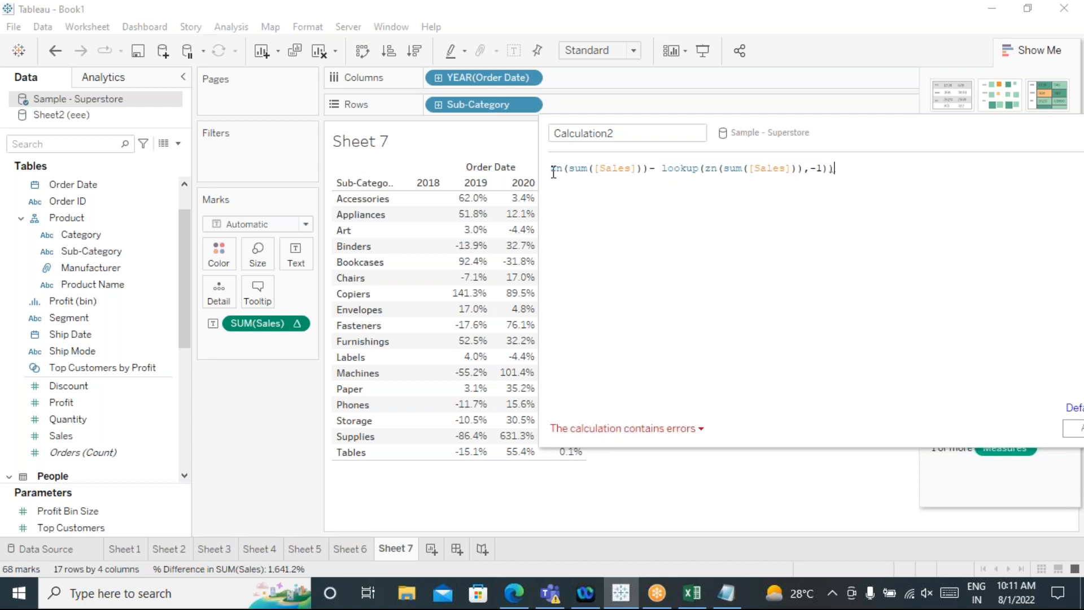
click(552, 173)
text(()
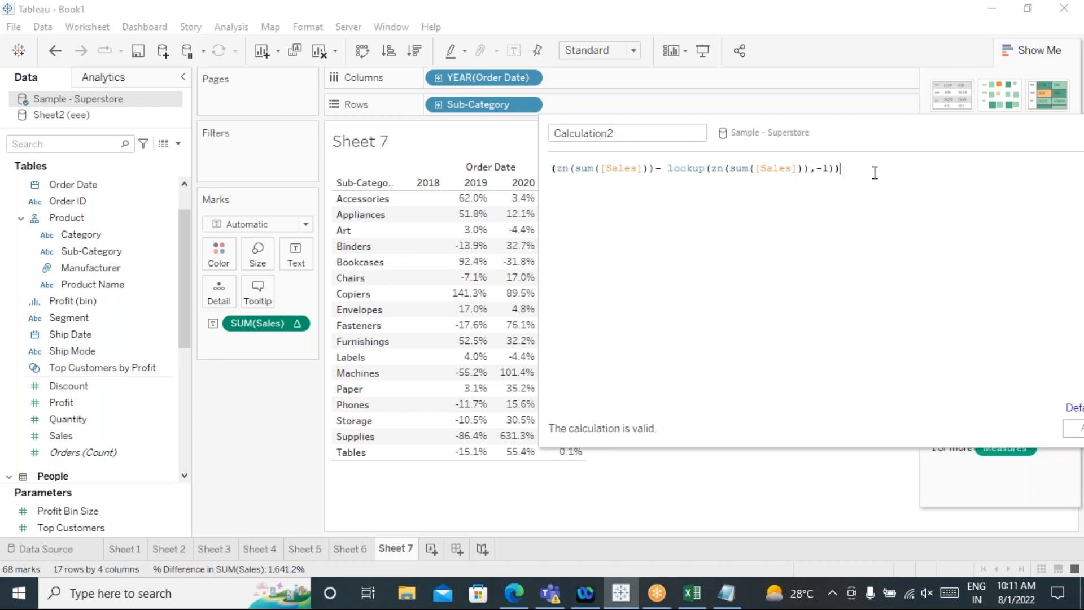
text(/)
key(ctrl+v)
drag(1014, 169, 846, 168)
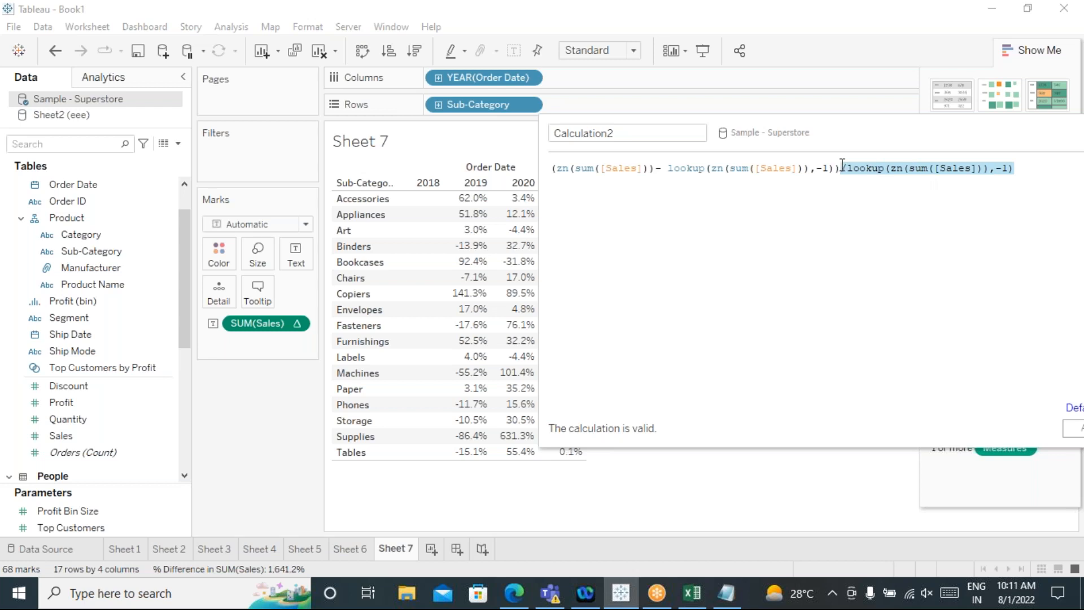
Step: Put the /lookup divisor on its own line, save the calculation and add Calculation2 to the sales table
drag(863, 131, 520, 125)
click(498, 163)
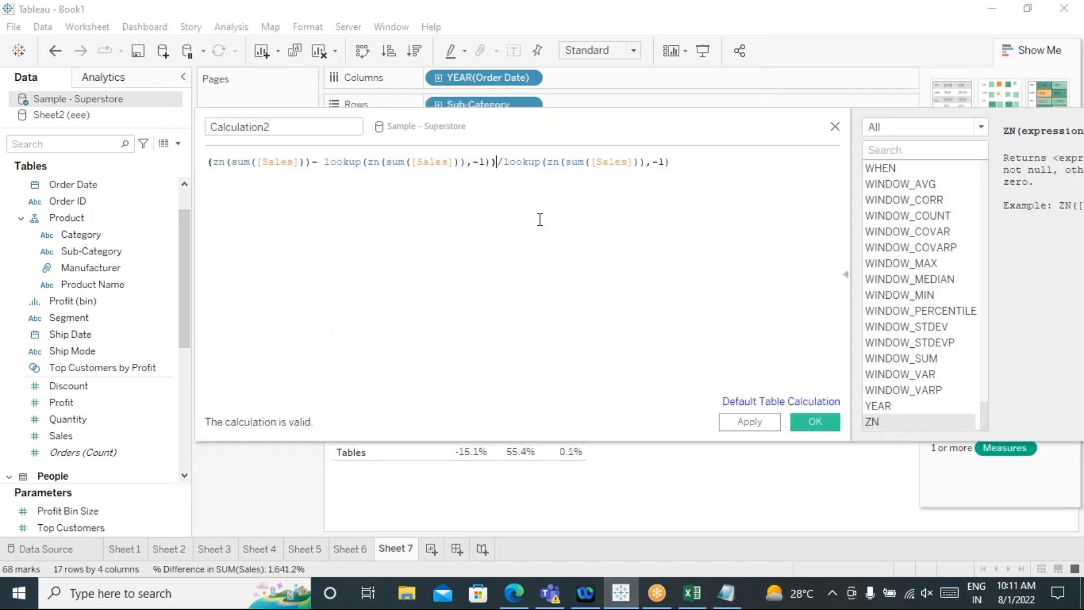
key(Return)
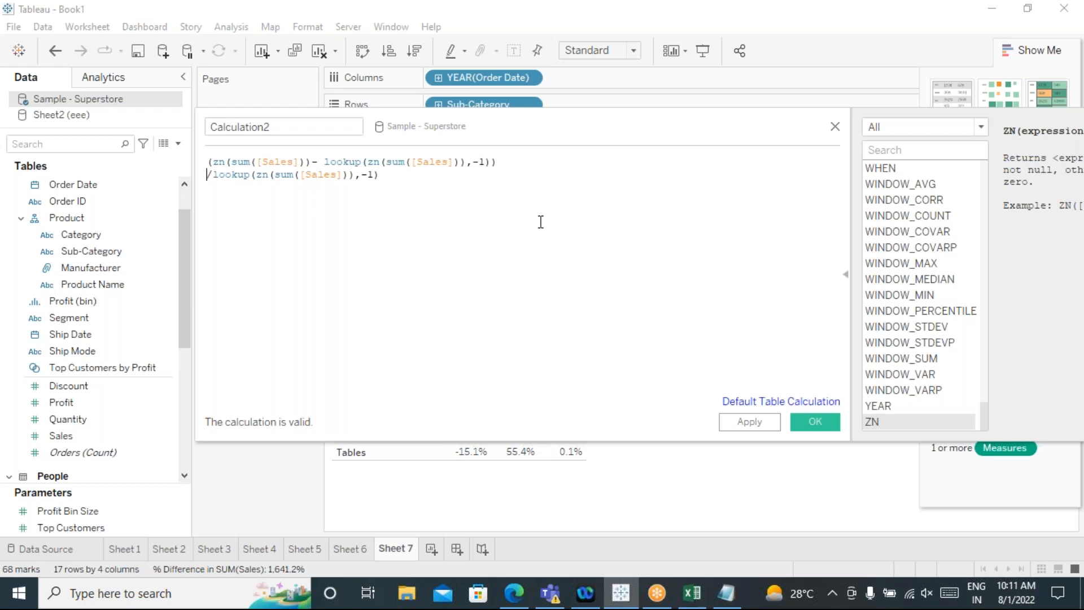
click(816, 427)
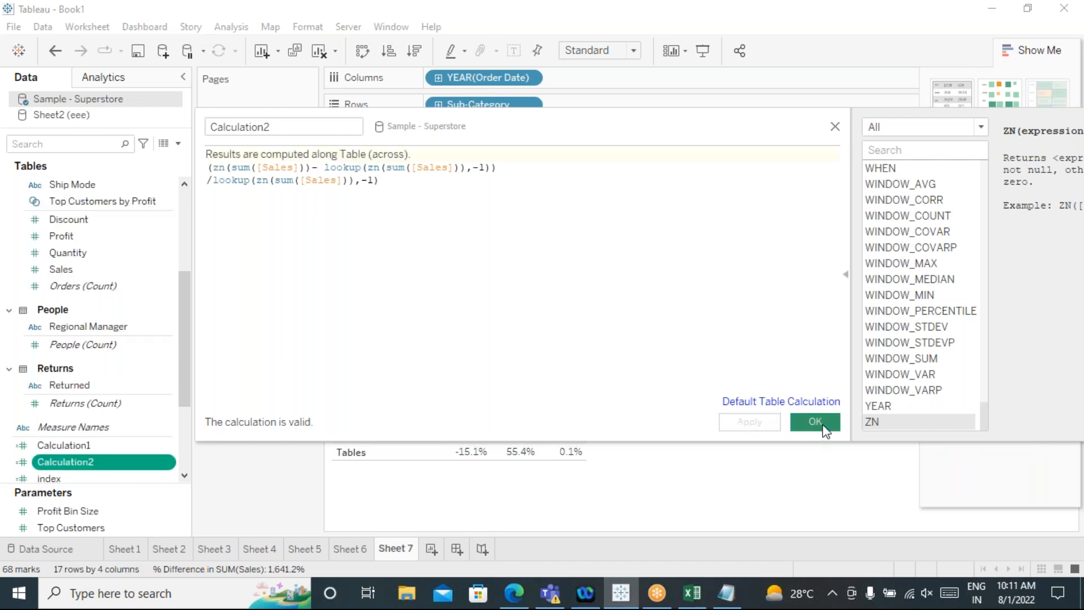
drag(57, 470, 304, 252)
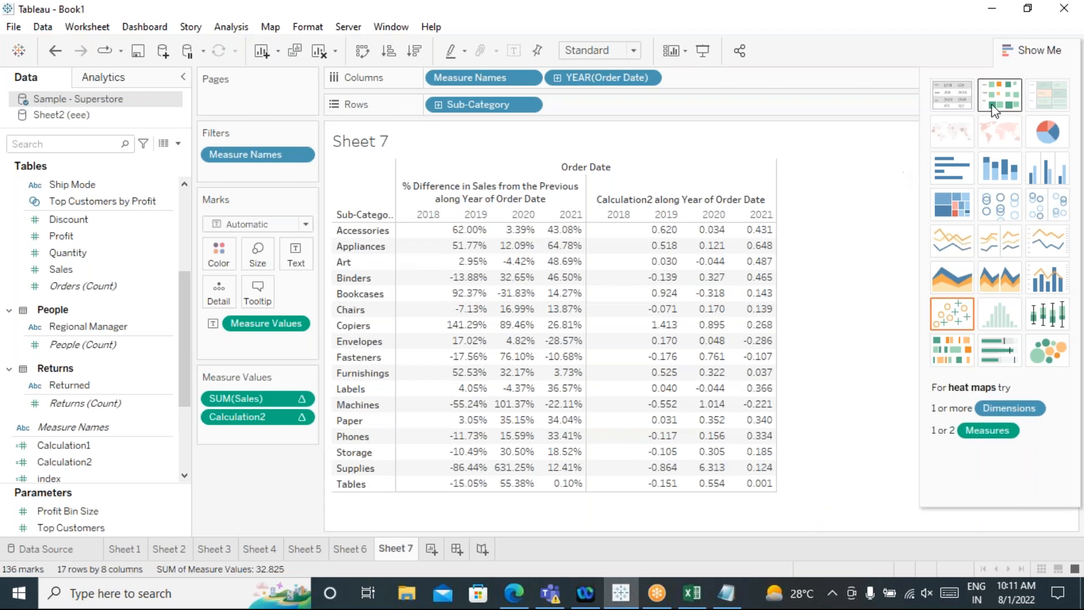
click(1019, 50)
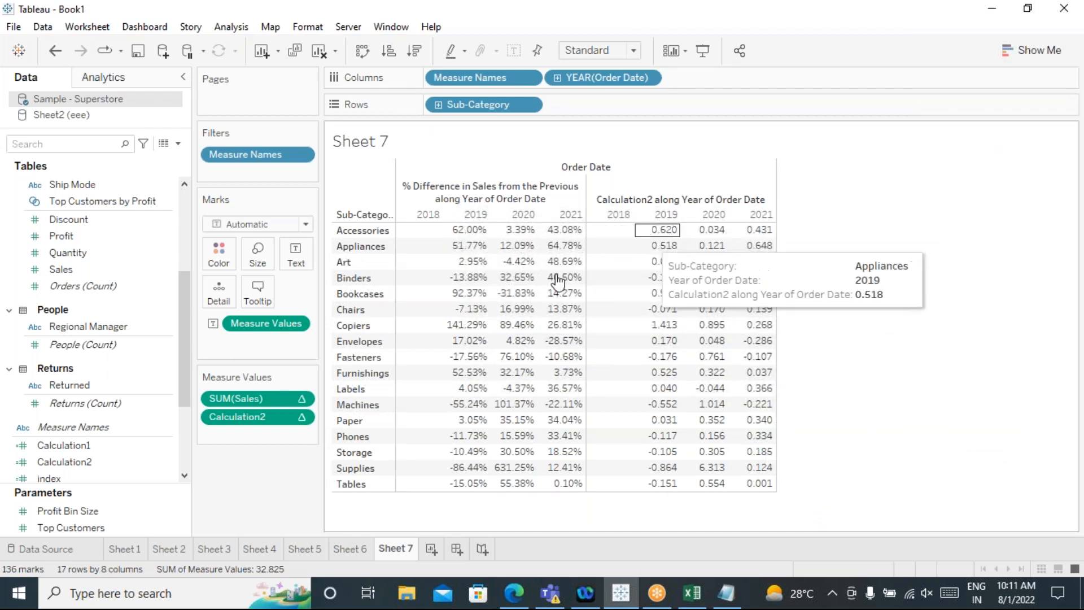
Step: Reopen Calculation2 for editing and enclose its entire formula in an outer pair of parentheses
click(167, 461)
click(205, 196)
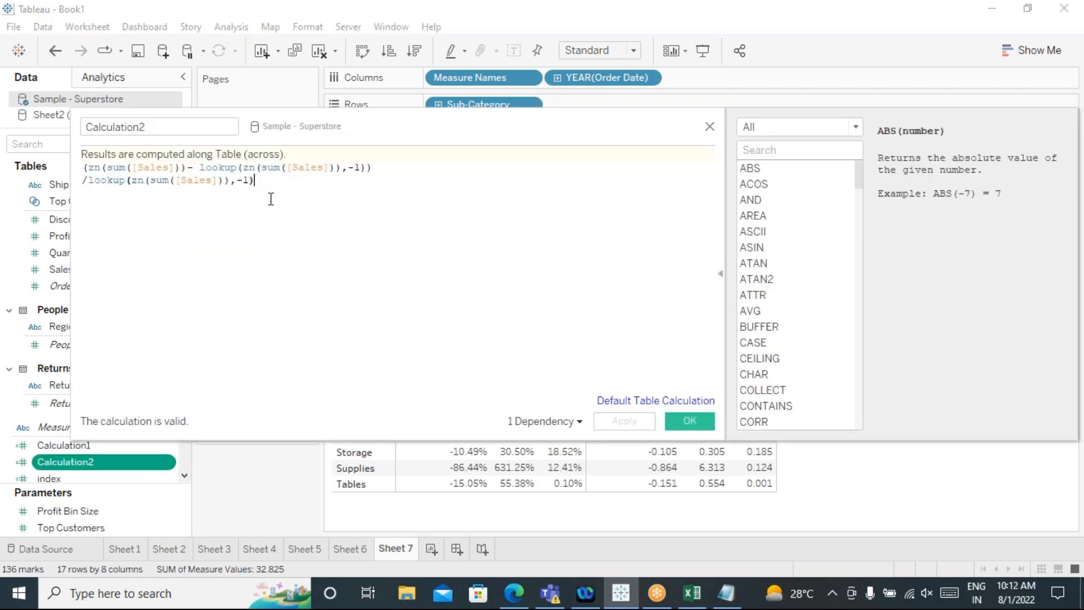
text())
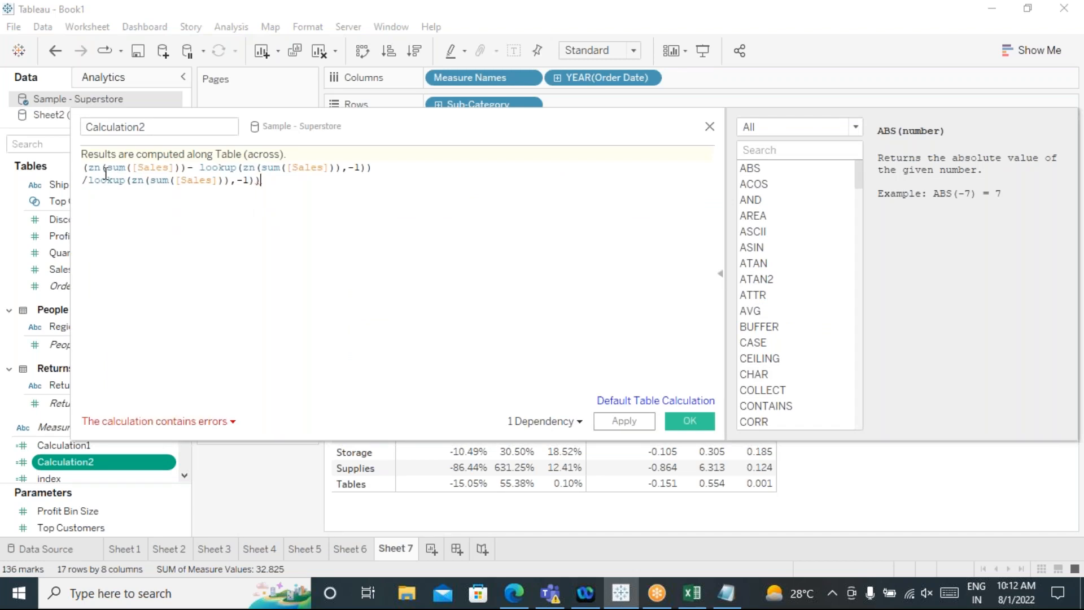
click(84, 168)
text(()
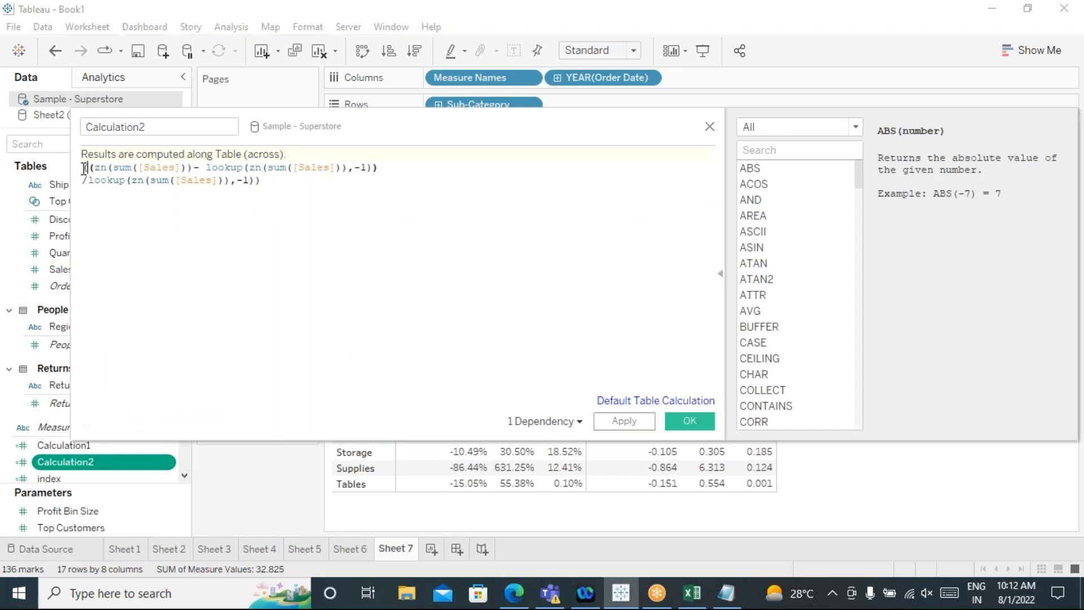
Step: Multiply the parenthesised Calculation2 formula by 100.00 and save the calculation
click(298, 180)
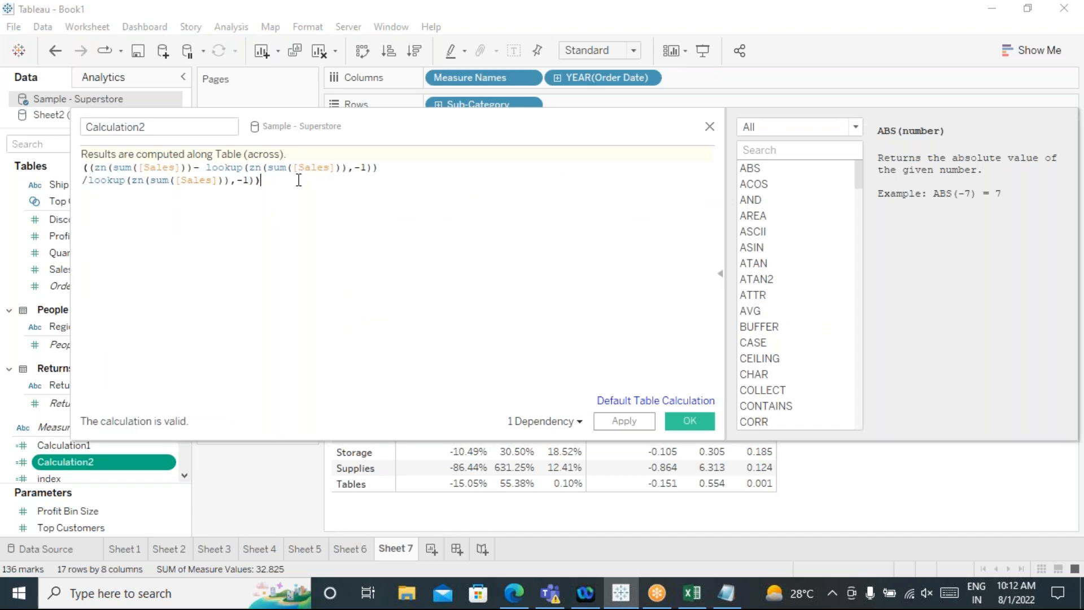
text(*10)
key(XF86AudioRaiseVolume)
text(0.00)
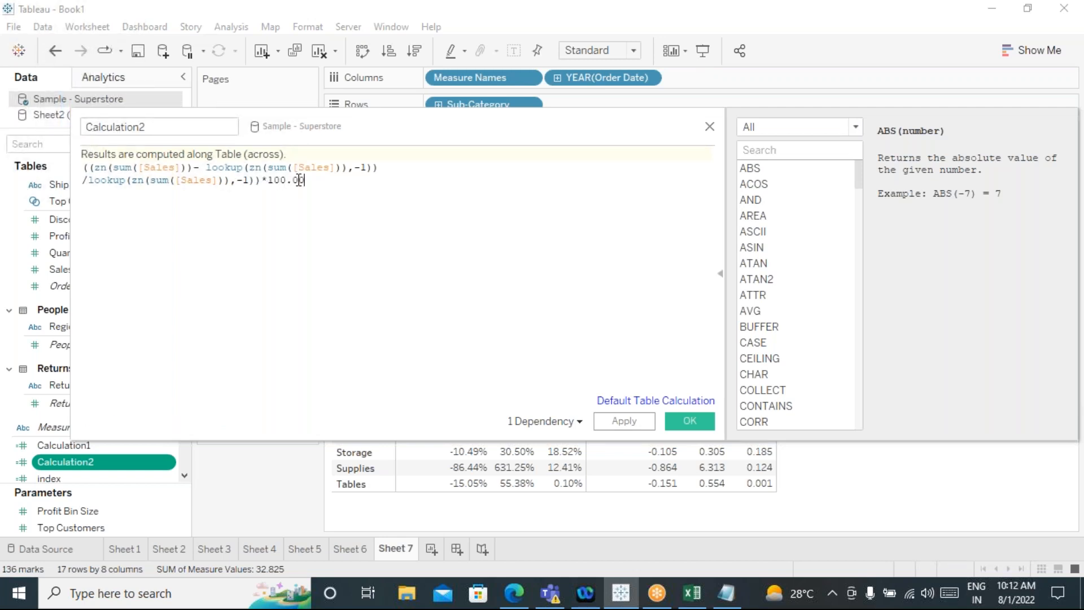
click(925, 593)
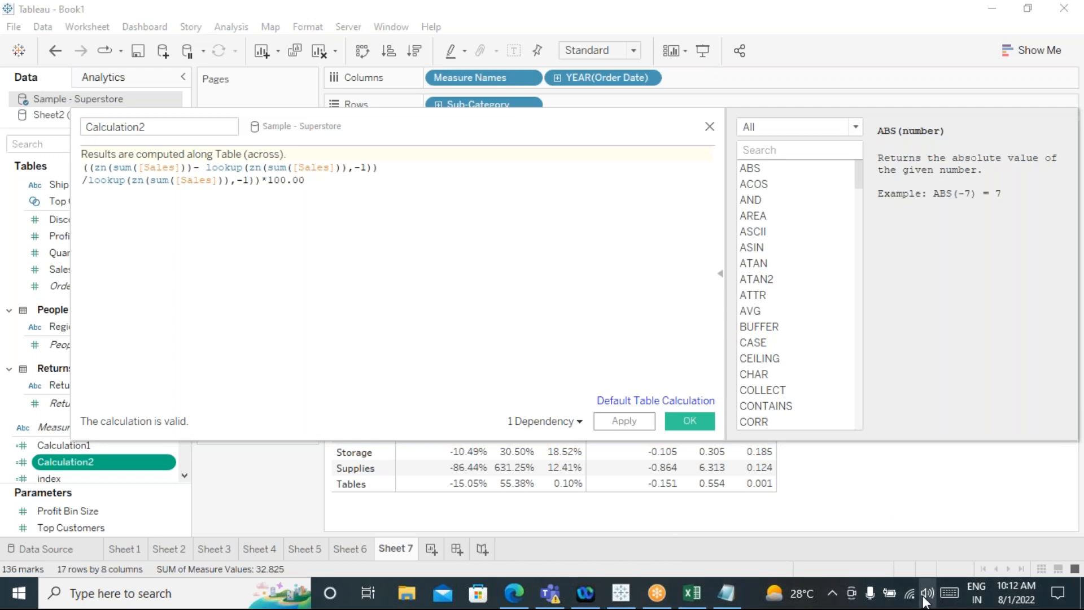
click(926, 596)
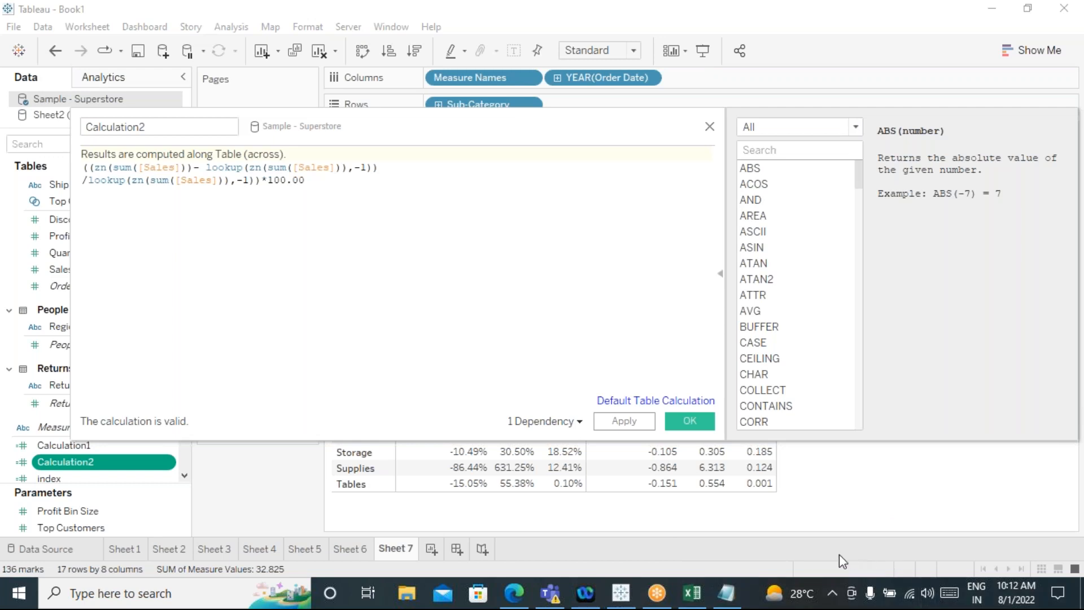
click(367, 293)
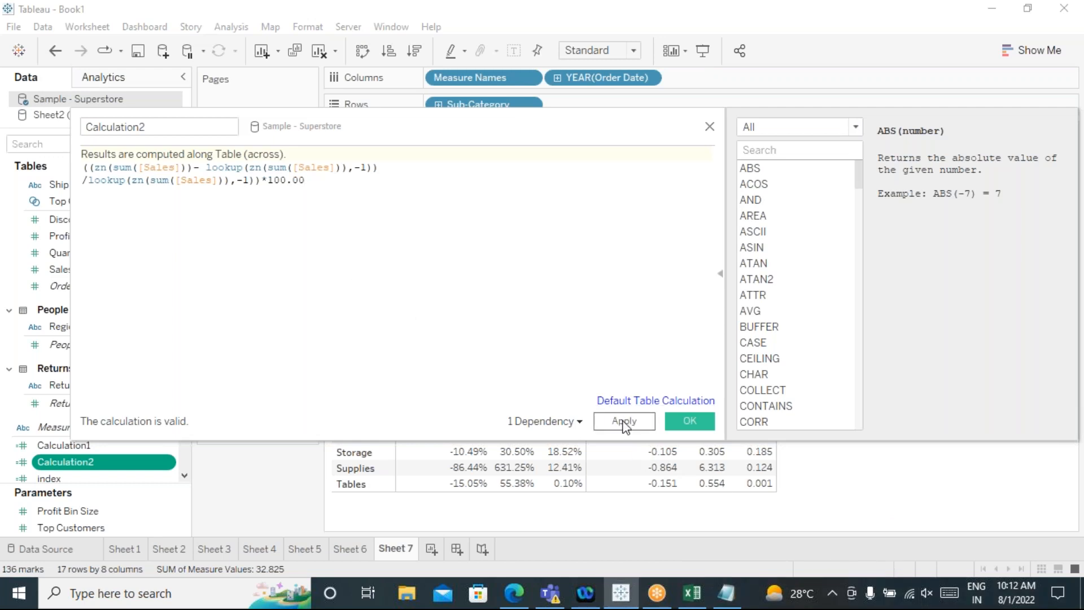
click(683, 421)
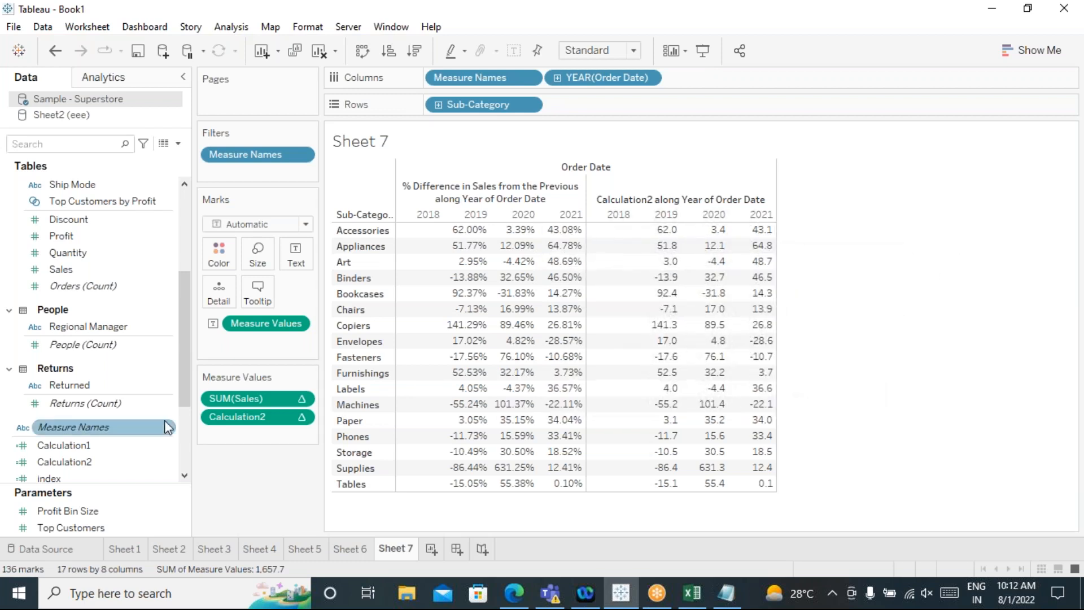
Step: Set the default number format of Calculation2 to Number (Custom) with 2 decimal places
right_click(152, 461)
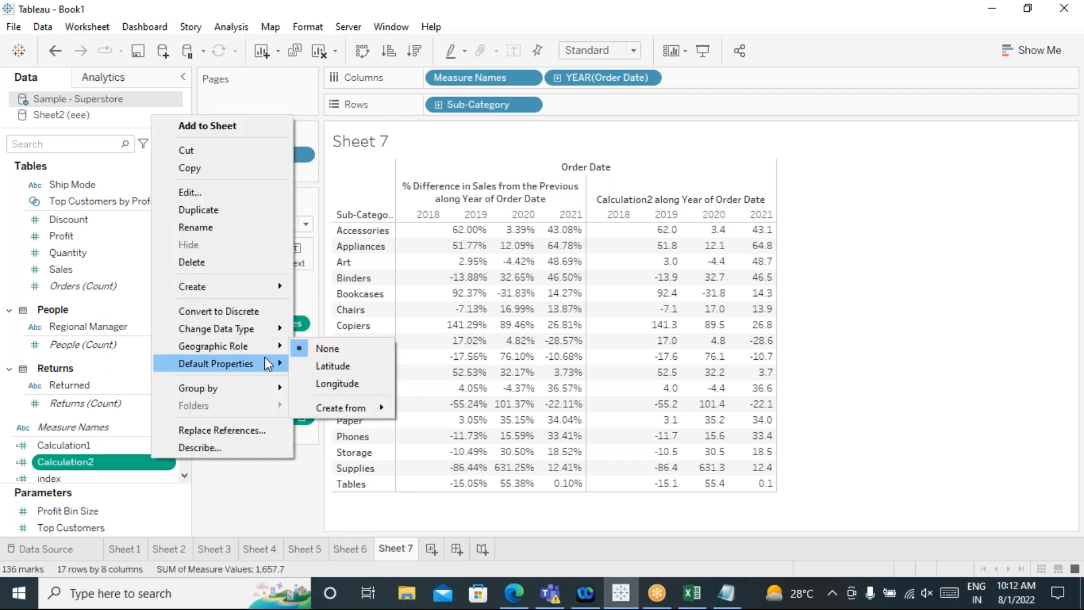
mouse_move(266, 368)
click(351, 400)
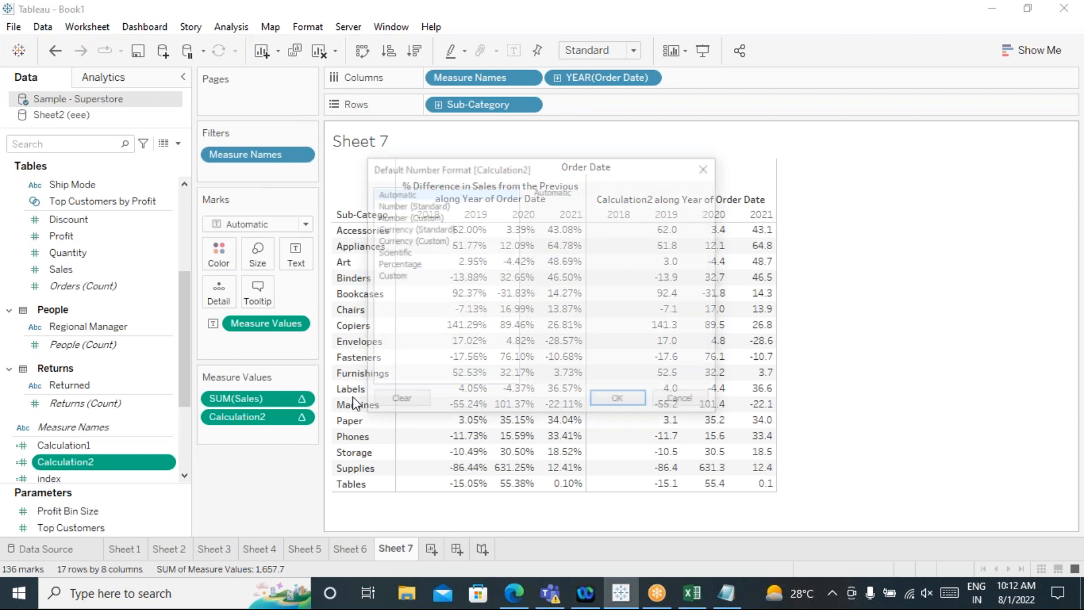
click(408, 216)
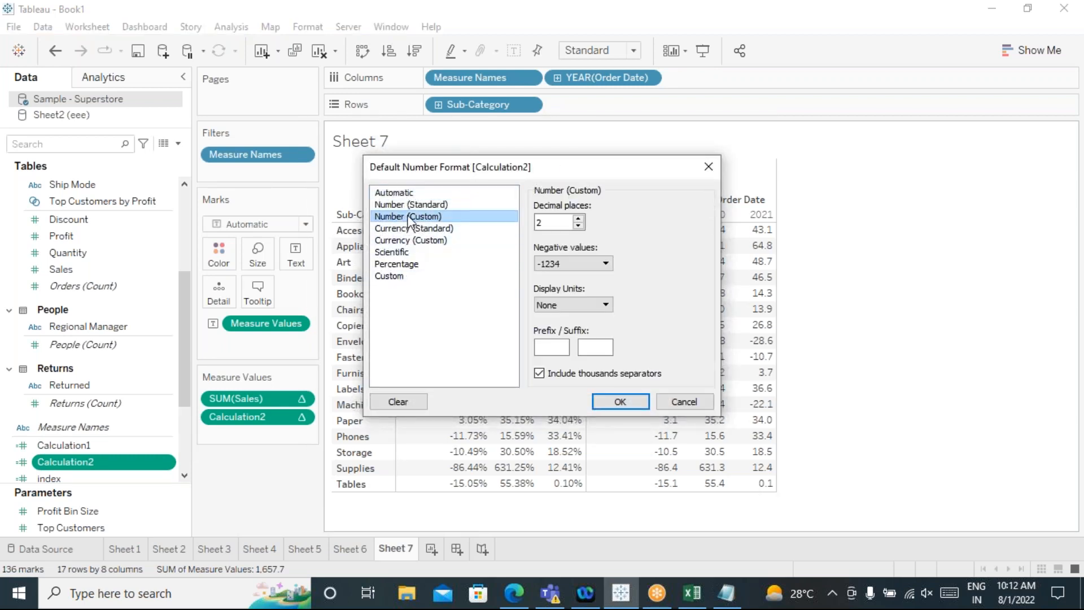
click(619, 401)
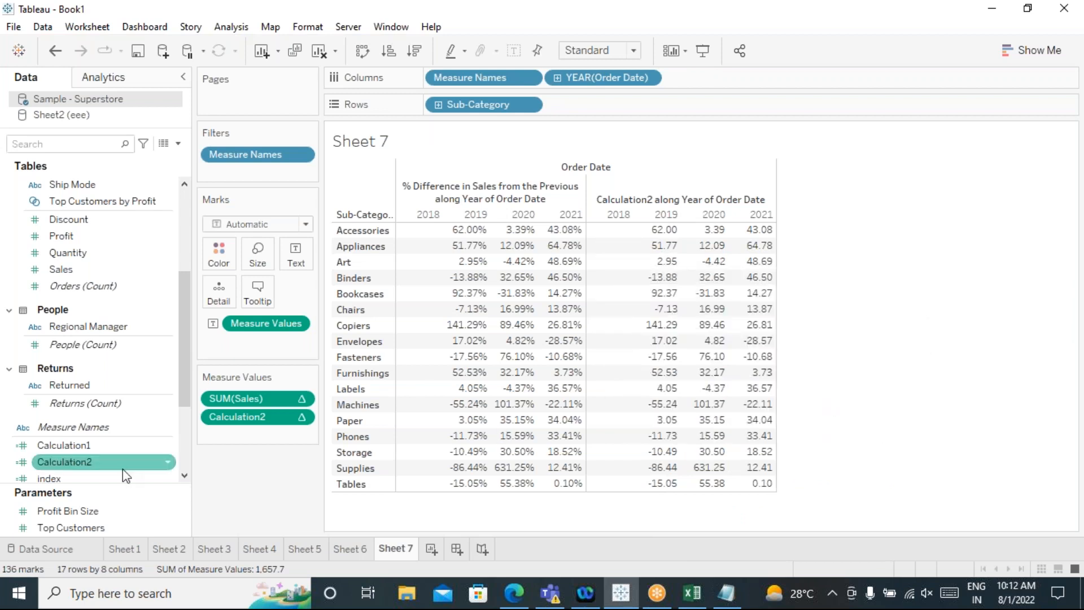
click(301, 417)
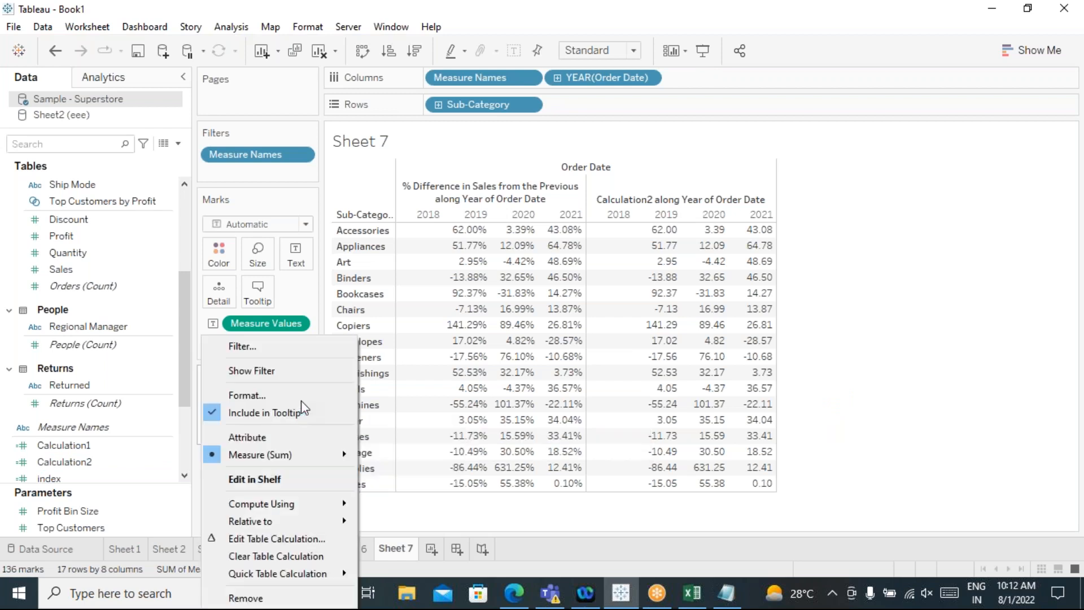
mouse_move(337, 580)
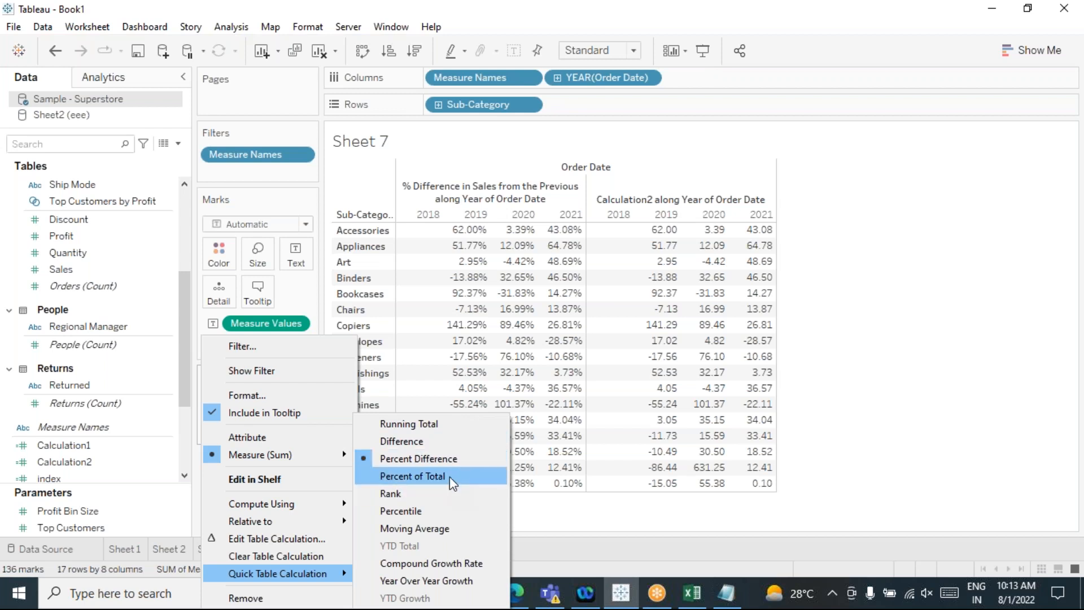
click(591, 505)
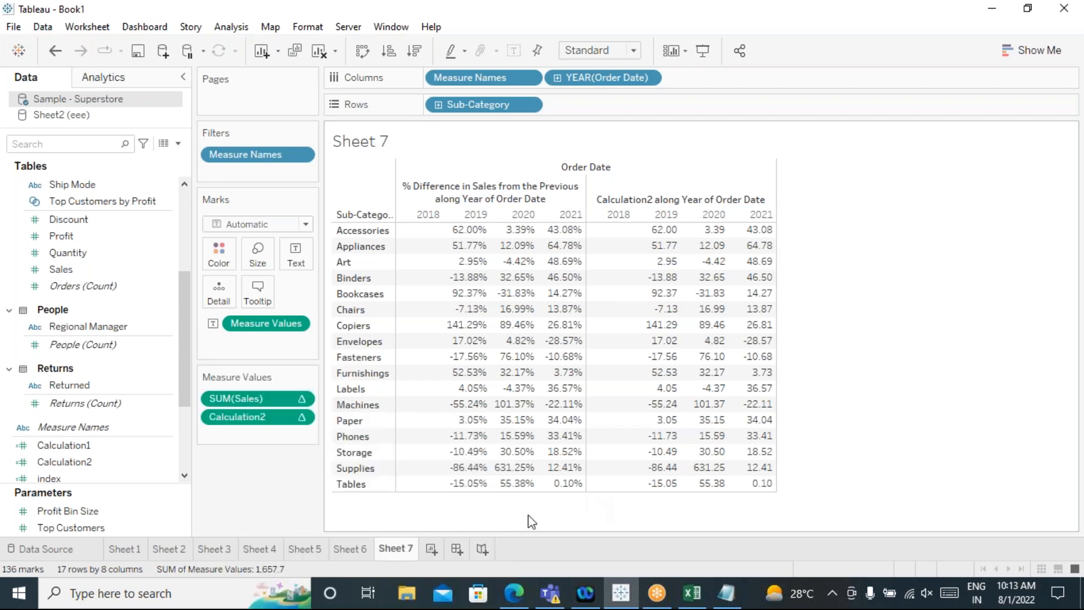
Step: Create a new worksheet and build a text table of Sales by Sub-Category
click(430, 547)
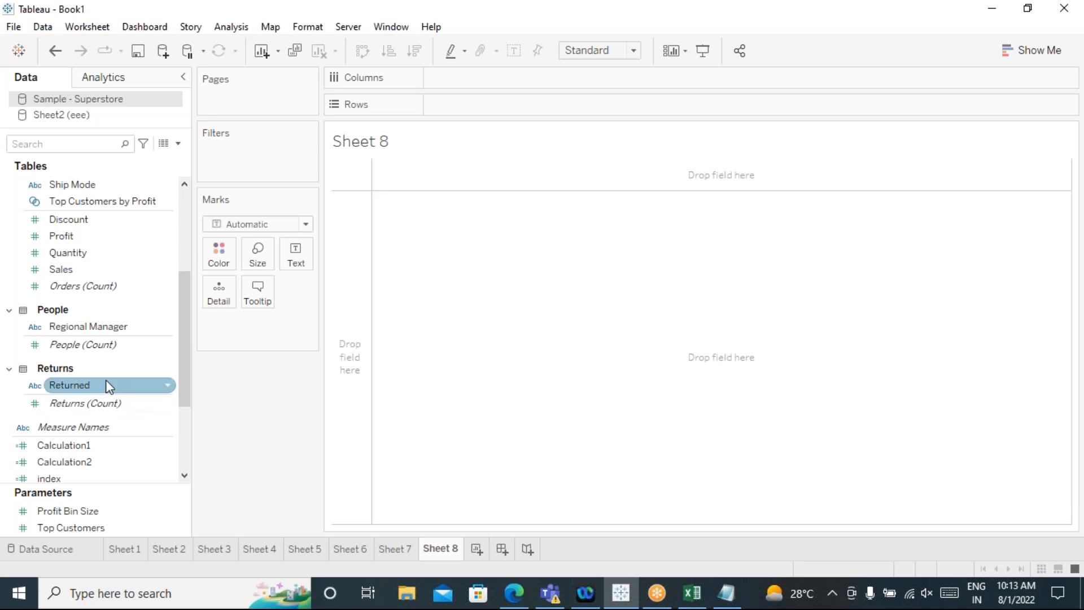
scroll(135, 384, up, 5)
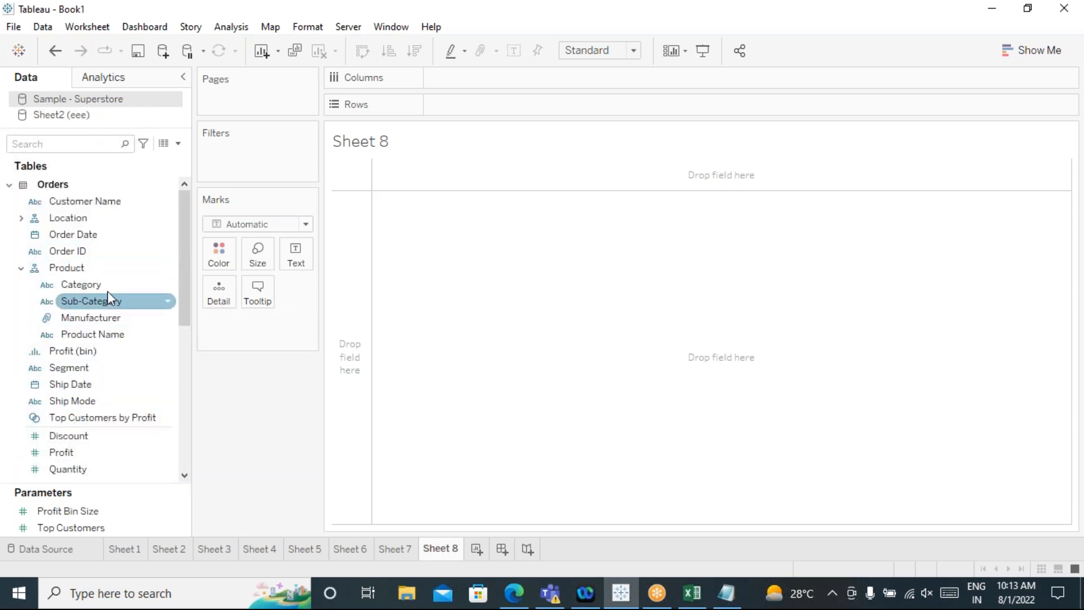
scroll(117, 412, down, 5)
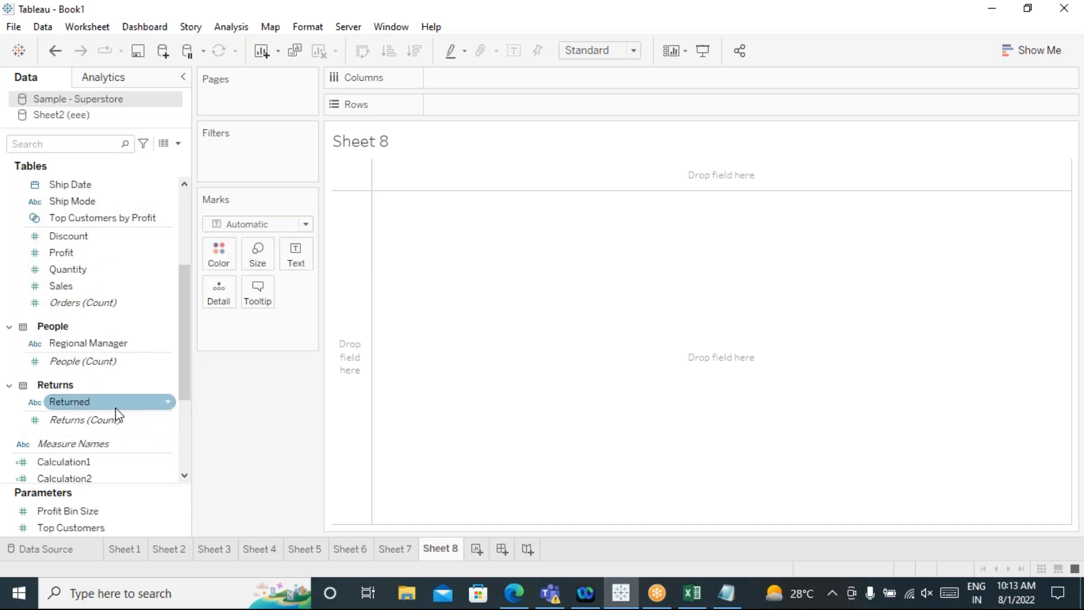
scroll(118, 415, down, 5)
scroll(66, 387, up, 8)
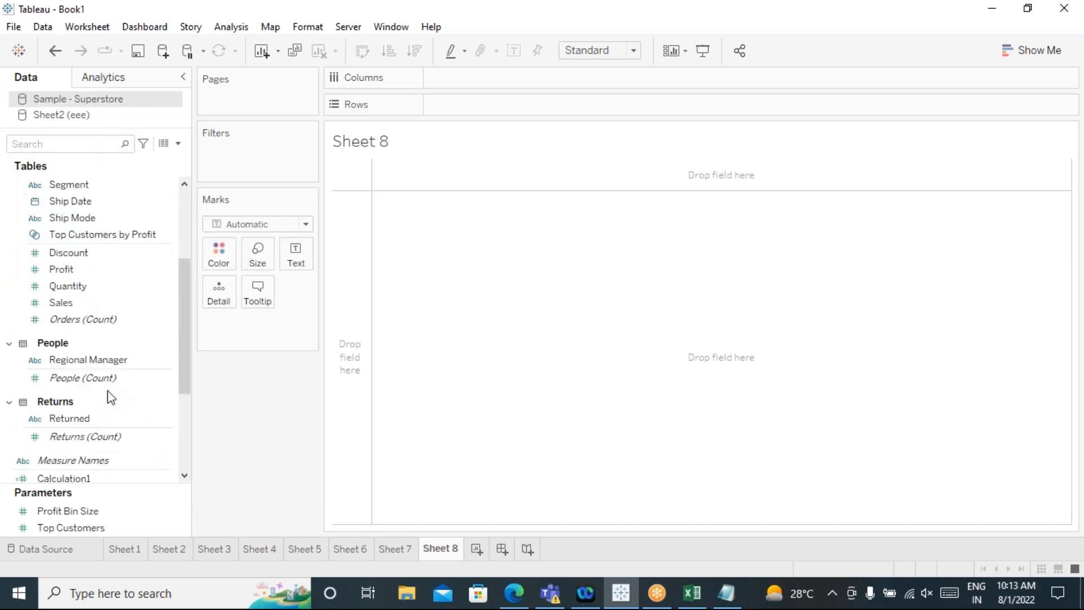
double_click(99, 219)
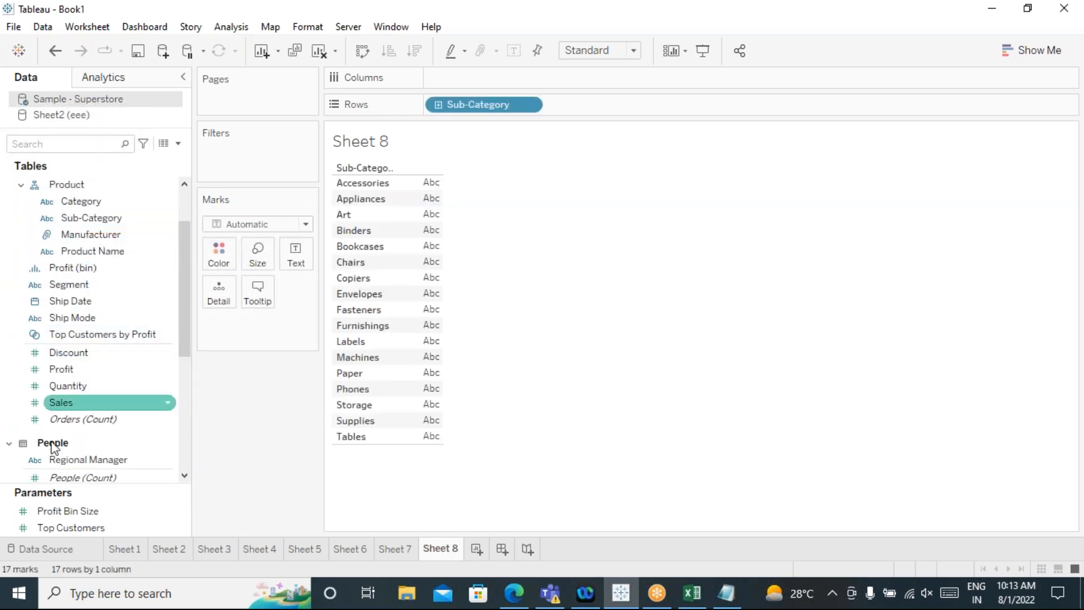
scroll(60, 440, down, 6)
scroll(63, 366, up, 4)
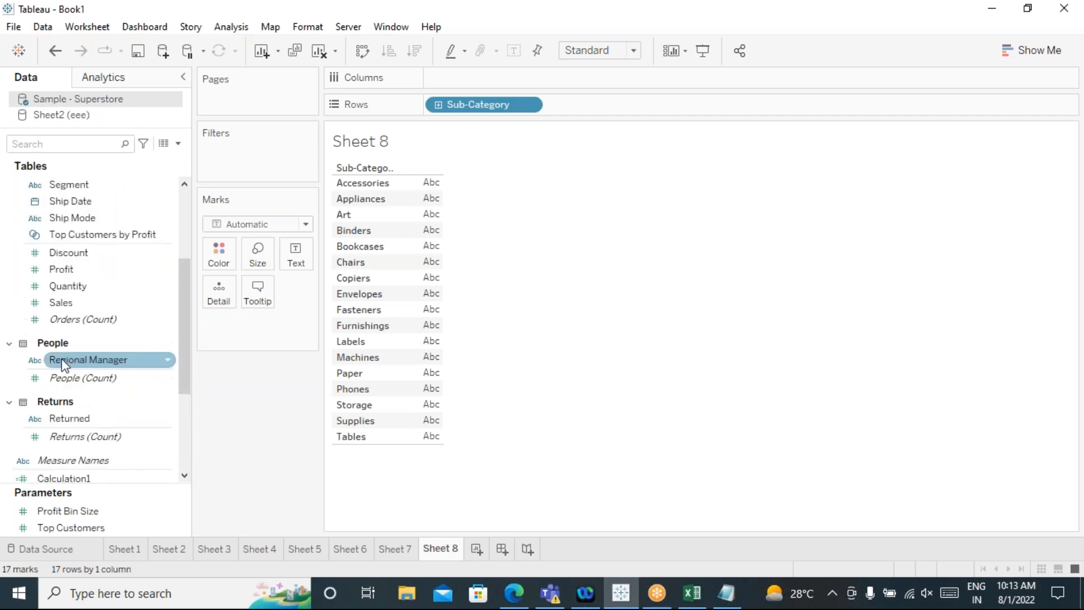
double_click(66, 303)
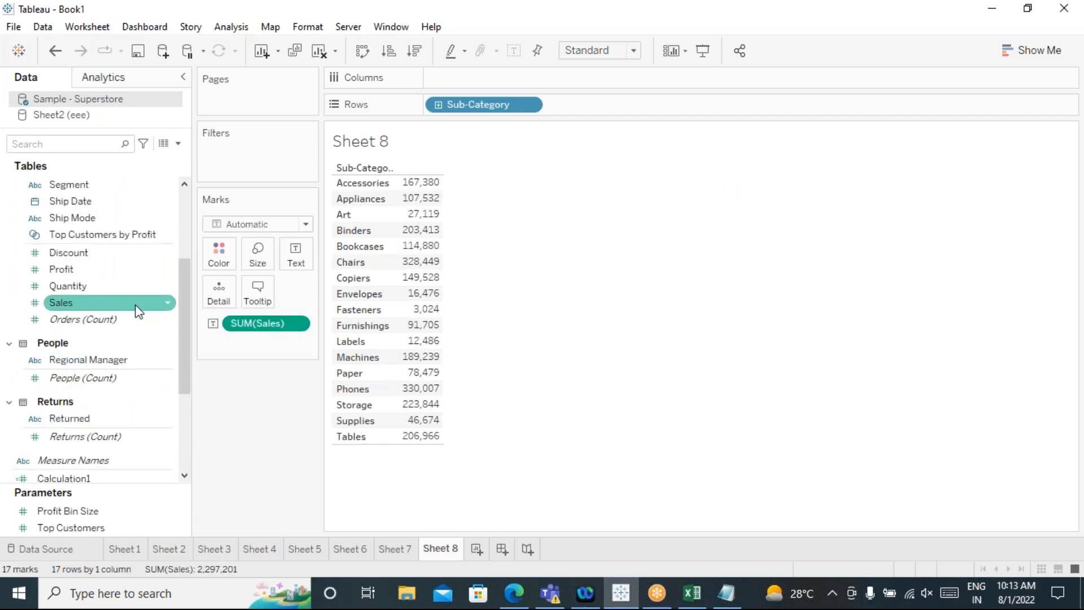
Step: Create a calculated field and begin its formula with SUM([Sales])
click(228, 28)
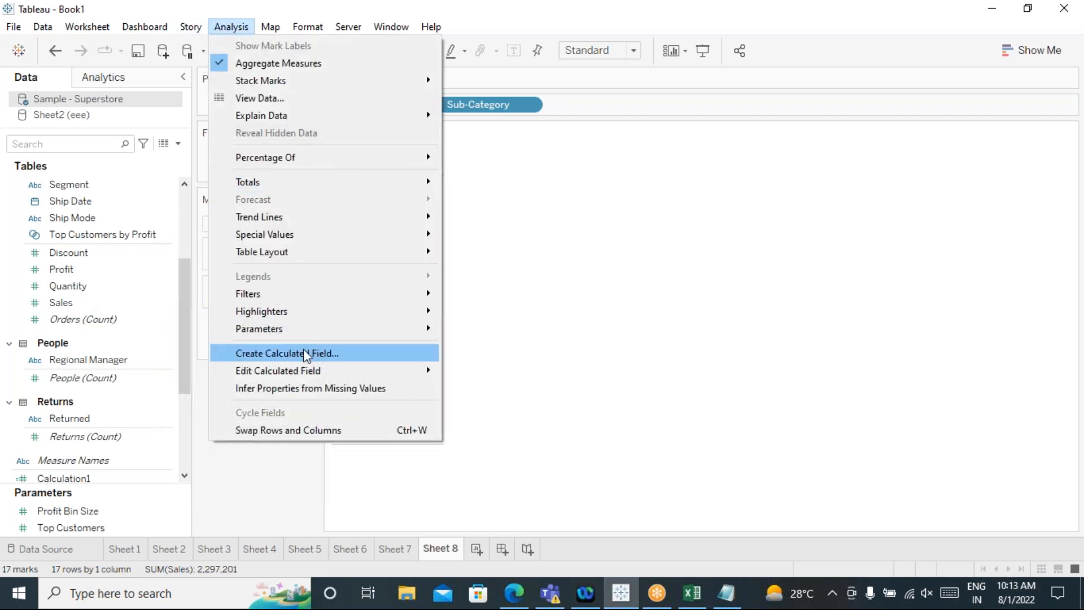
click(304, 353)
drag(355, 134, 820, 168)
click(634, 221)
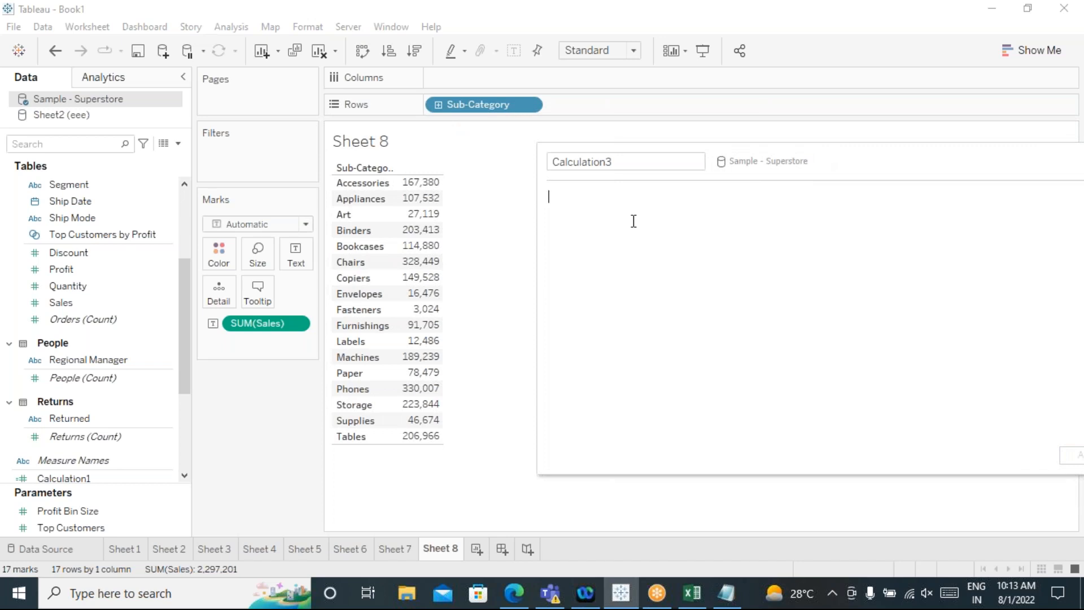
text(sum)
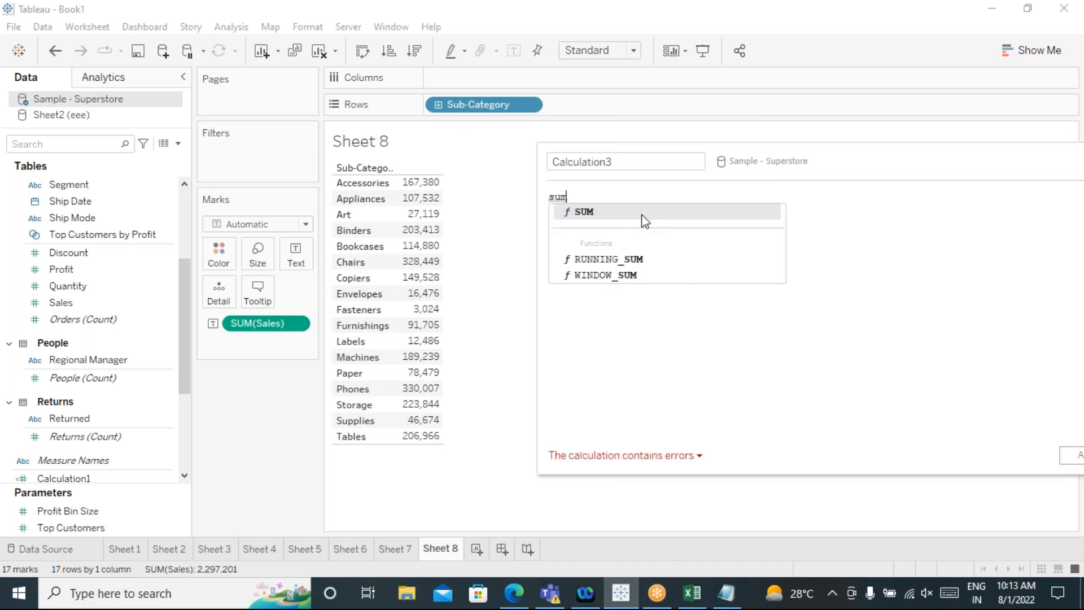
click(636, 217)
text(sa)
click(636, 220)
text())
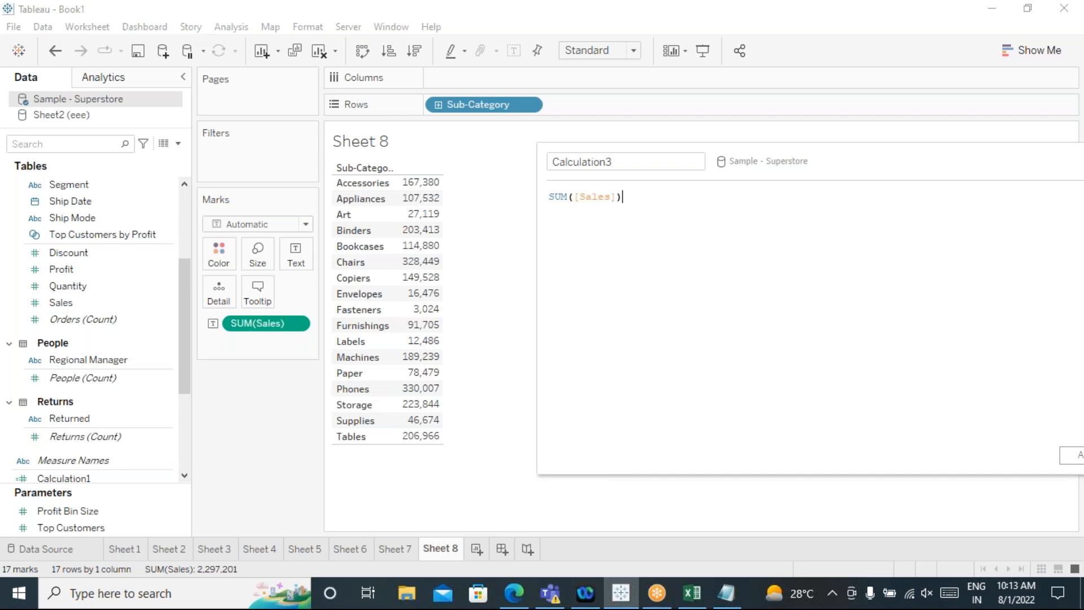
Step: Divide the sales sum in the new calculation by TOTAL(SUM([Sales]))
text(/tot)
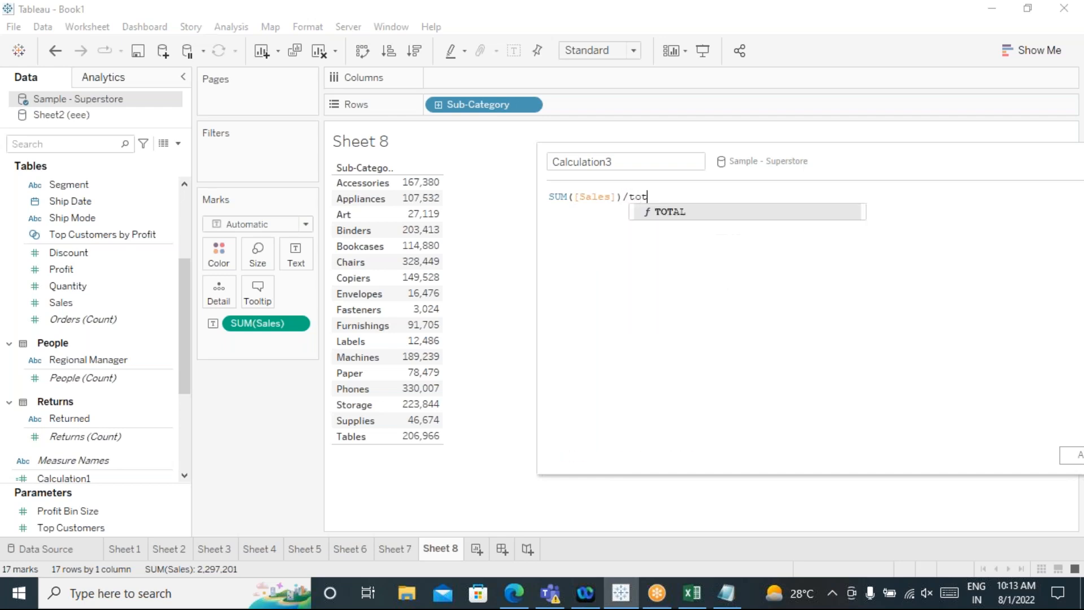
click(669, 212)
text(sum)
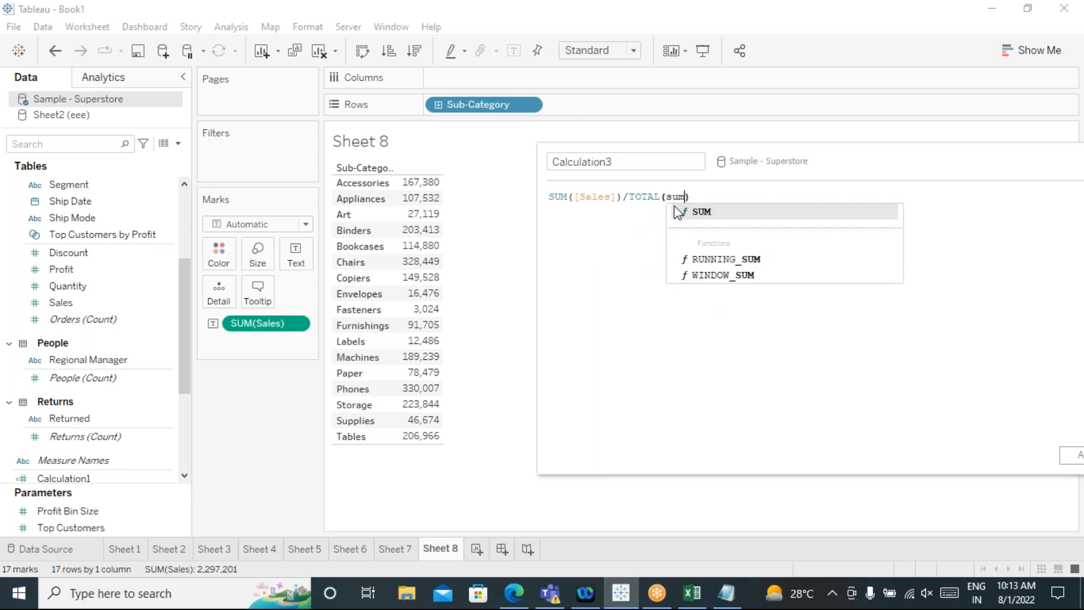
click(709, 215)
text(sa)
click(734, 214)
drag(827, 167, 675, 148)
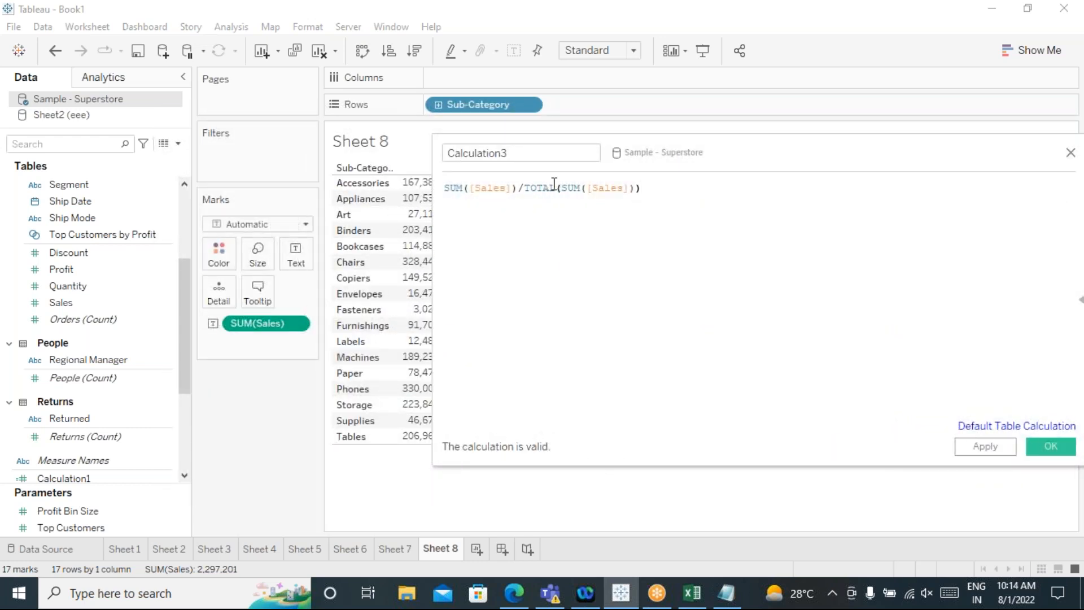
Step: Apply and save the calculated field with the formula SUM([Sales])/TOTAL(SUM([Sales]))
drag(725, 148, 847, 140)
mouse_move(425, 188)
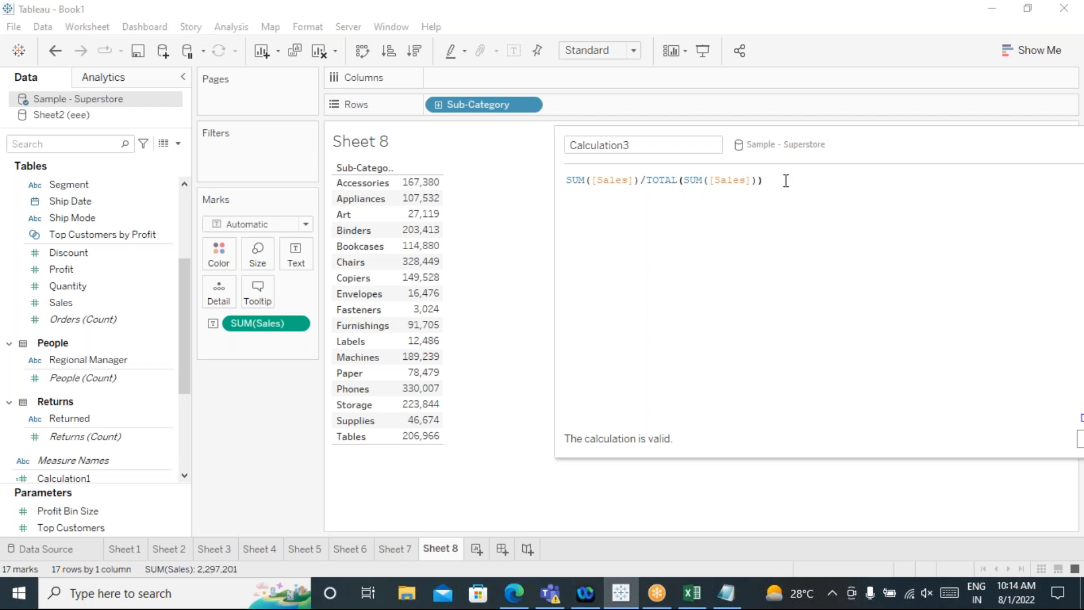
drag(834, 138, 527, 128)
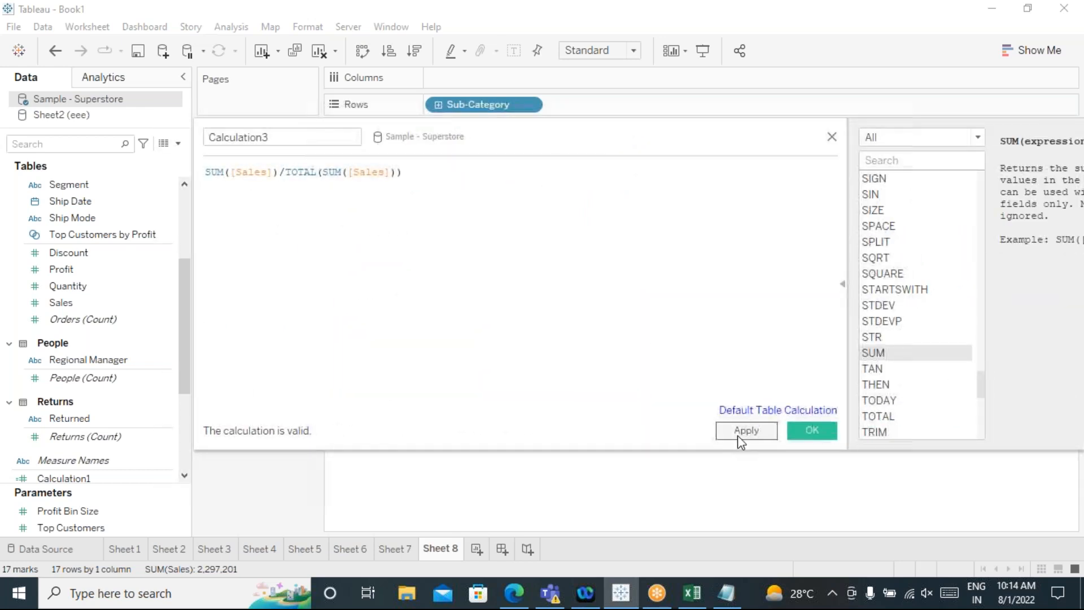
click(739, 434)
click(811, 430)
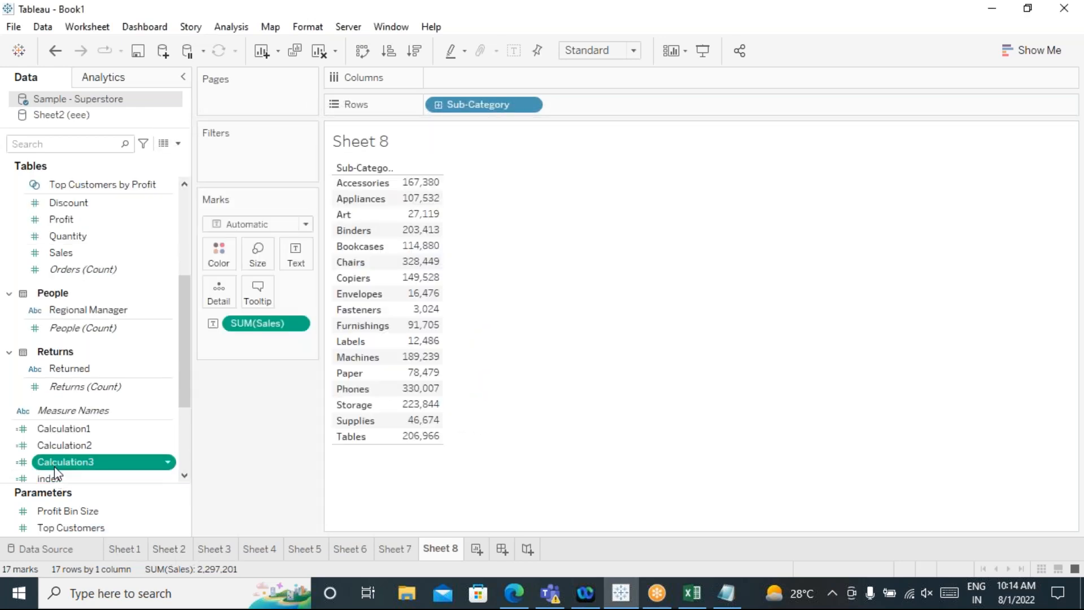
Step: Add Calculation3 to the Sub-Category text table as its own column, placed after Sales
drag(57, 466, 289, 258)
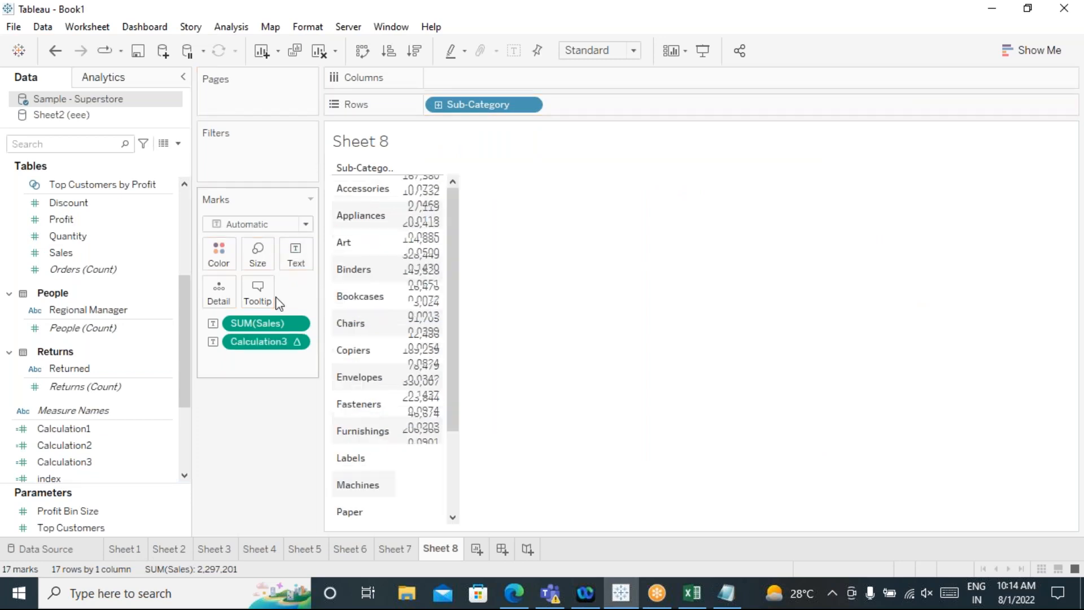
click(1032, 52)
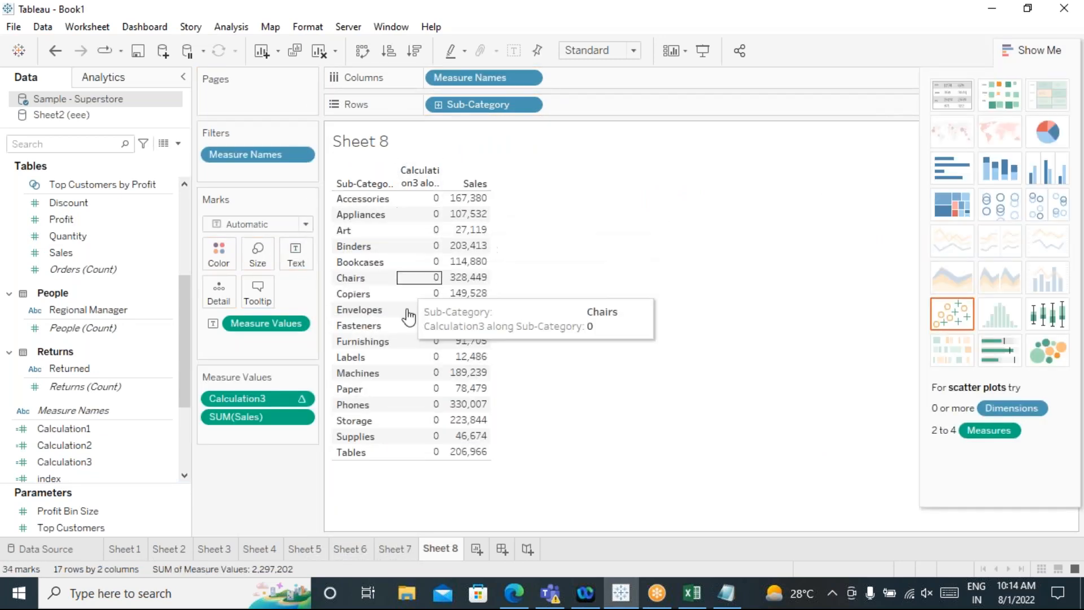
drag(248, 402, 305, 435)
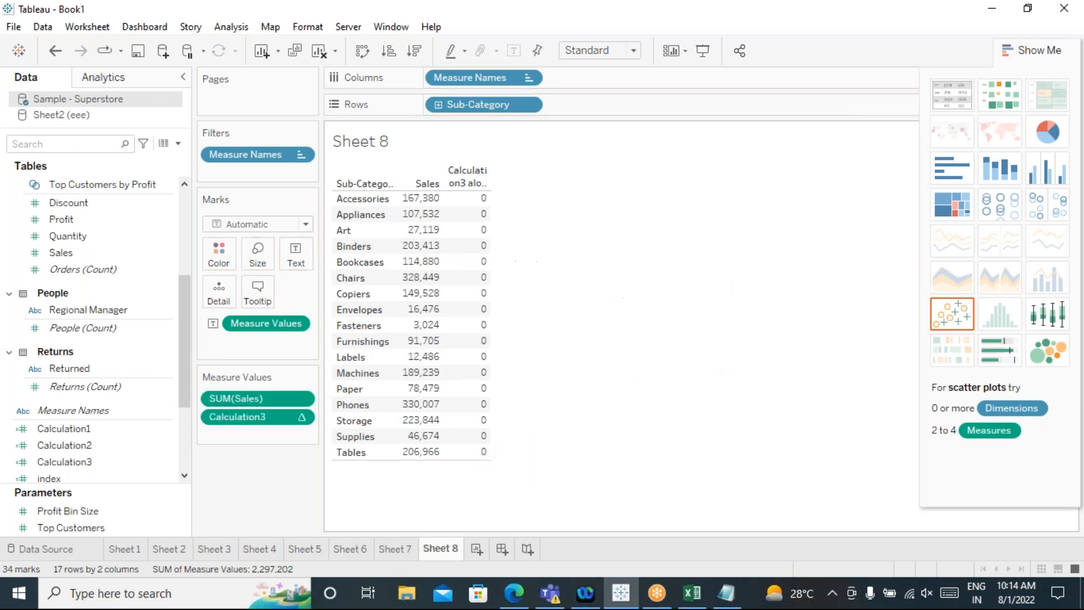
Step: Change the Calculation3 formula to (SUM([Sales])/TOTAL(SUM([Sales])))*100.00 and save it
right_click(65, 463)
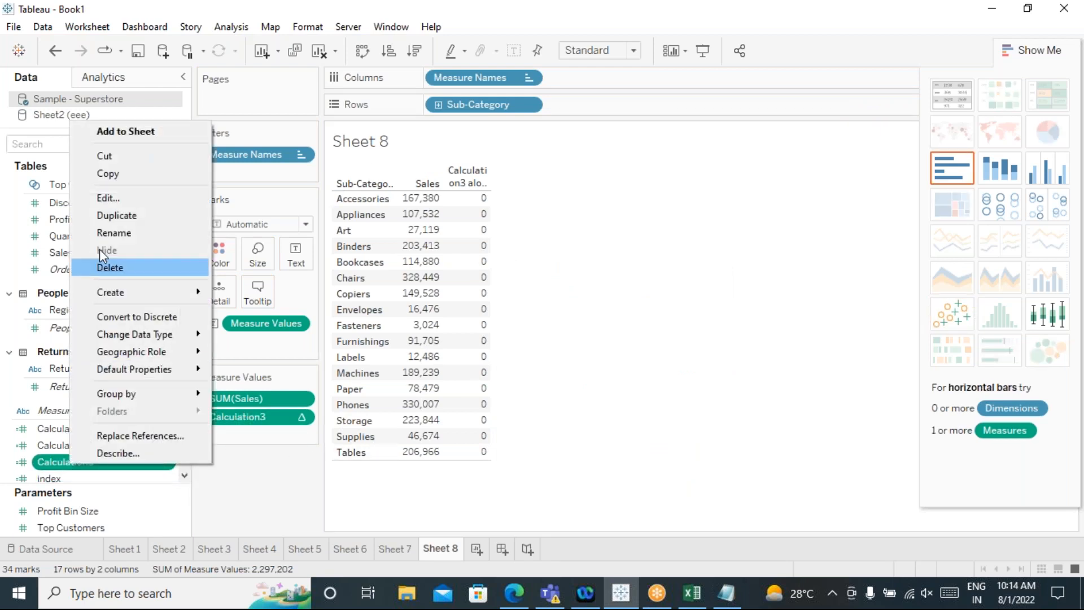
click(110, 198)
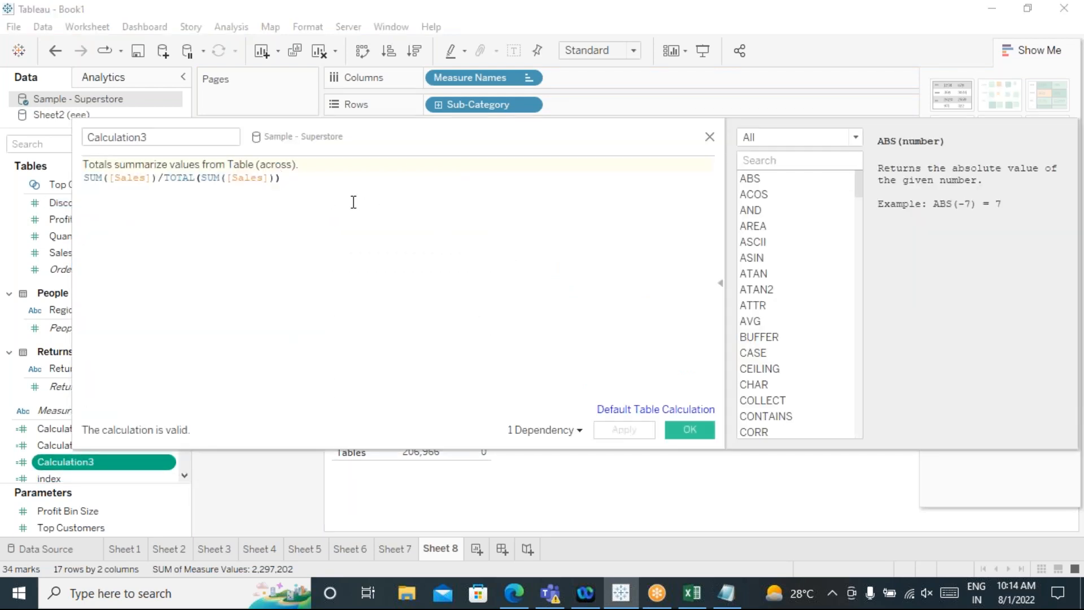
text())
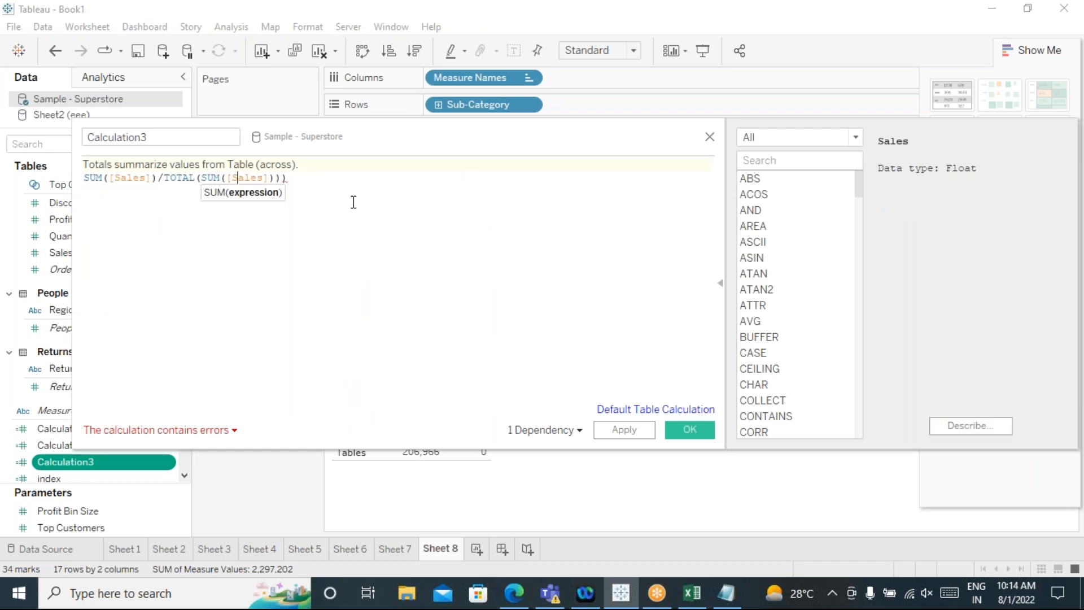
key(Home)
text(()
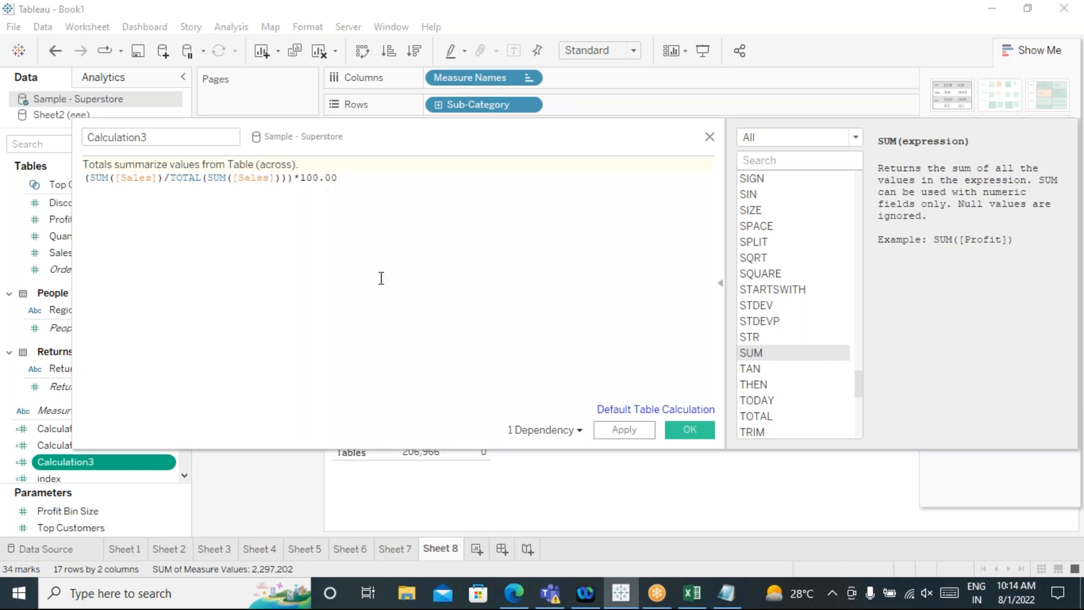
click(649, 432)
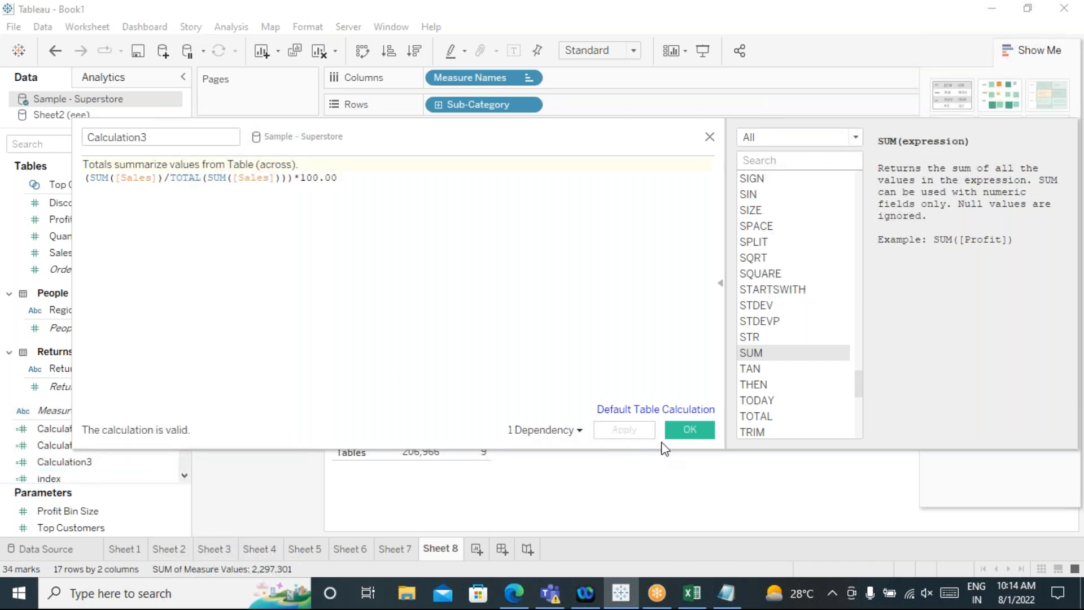
click(675, 435)
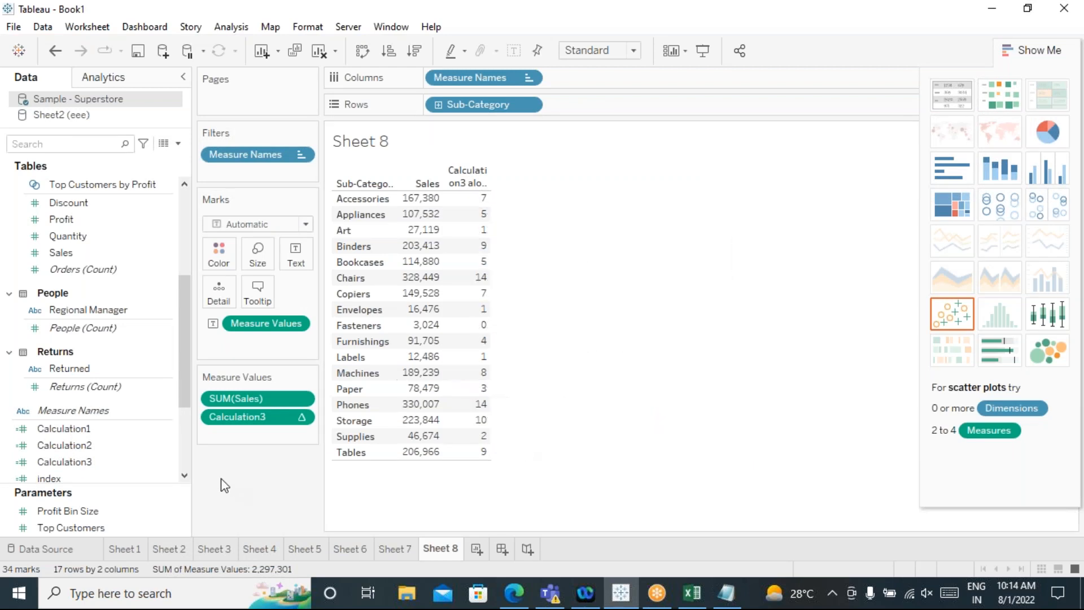
Step: Set the default number format of Calculation3 to Number (Custom) with 2 decimal places
click(167, 461)
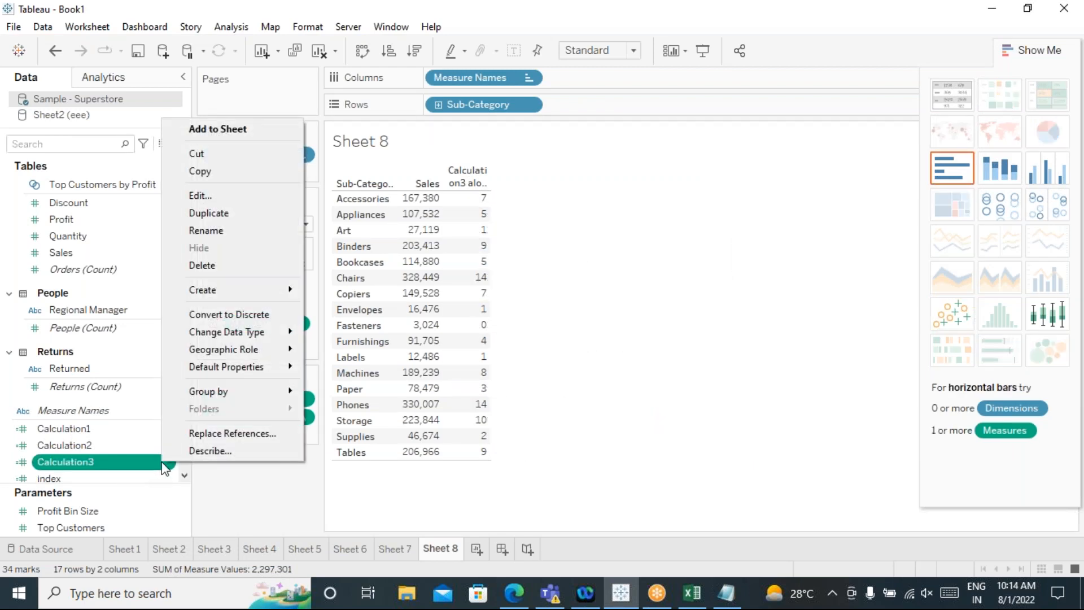
mouse_move(276, 369)
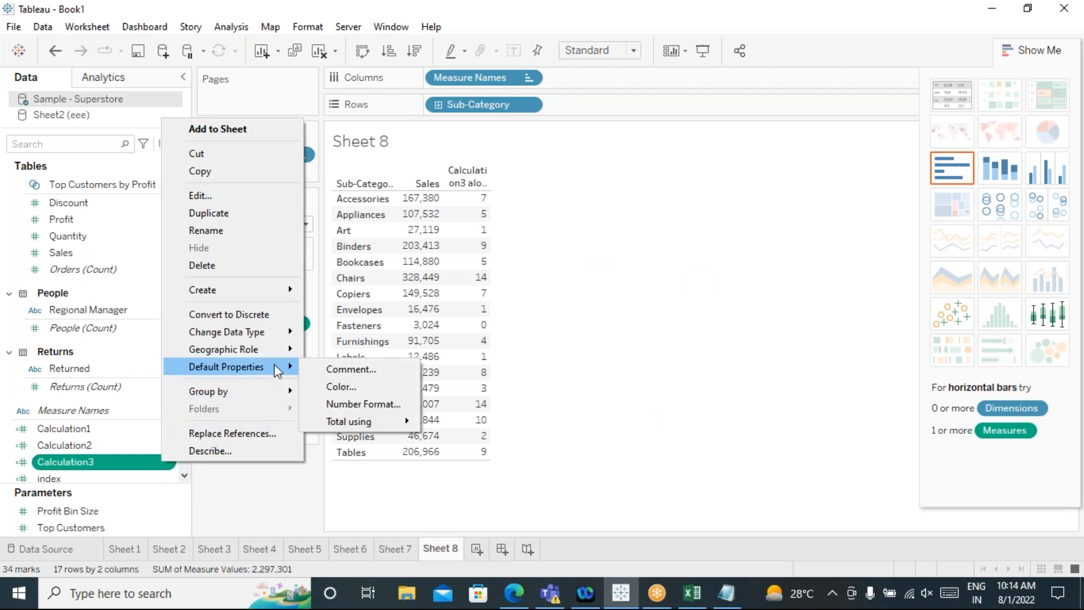
click(363, 403)
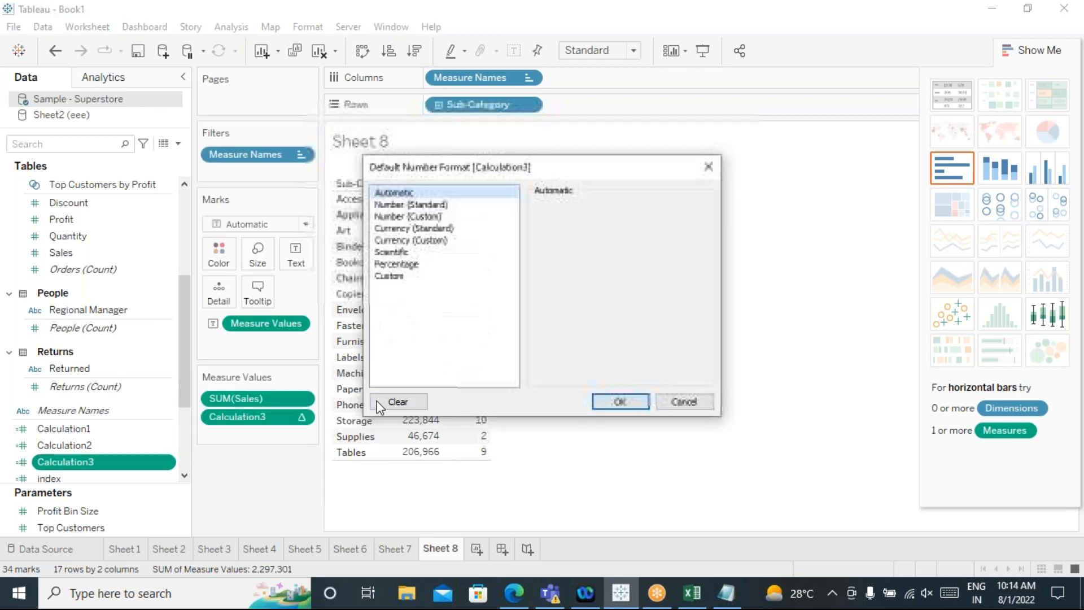
click(415, 205)
click(423, 217)
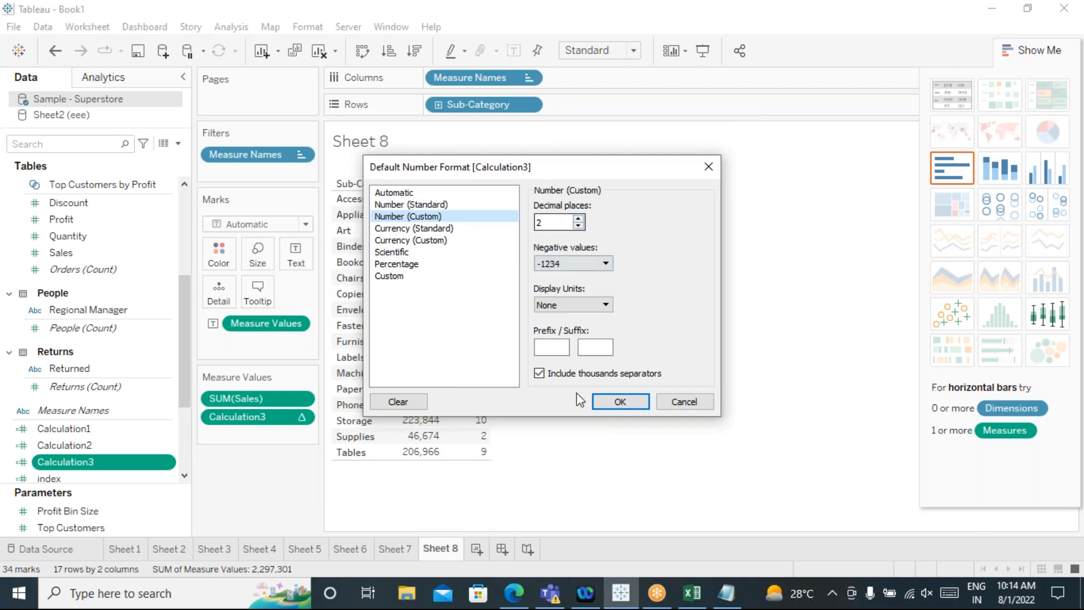
click(620, 402)
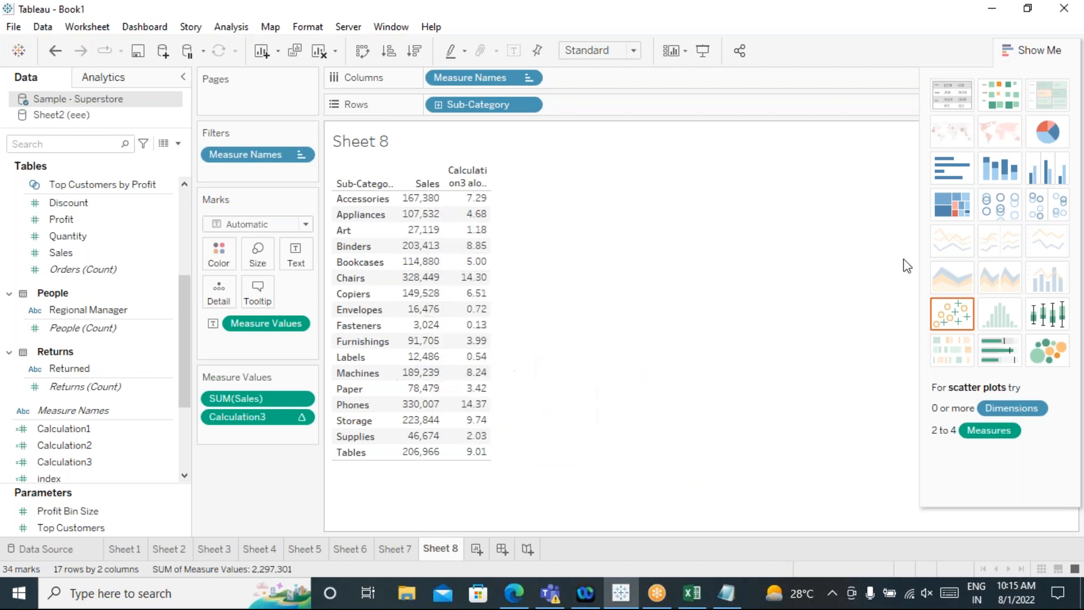
click(1057, 50)
Step: Apply the Percent of Total quick table calculation to the SUM(Sales) measure for comparison with Calculation3
drag(393, 459, 337, 196)
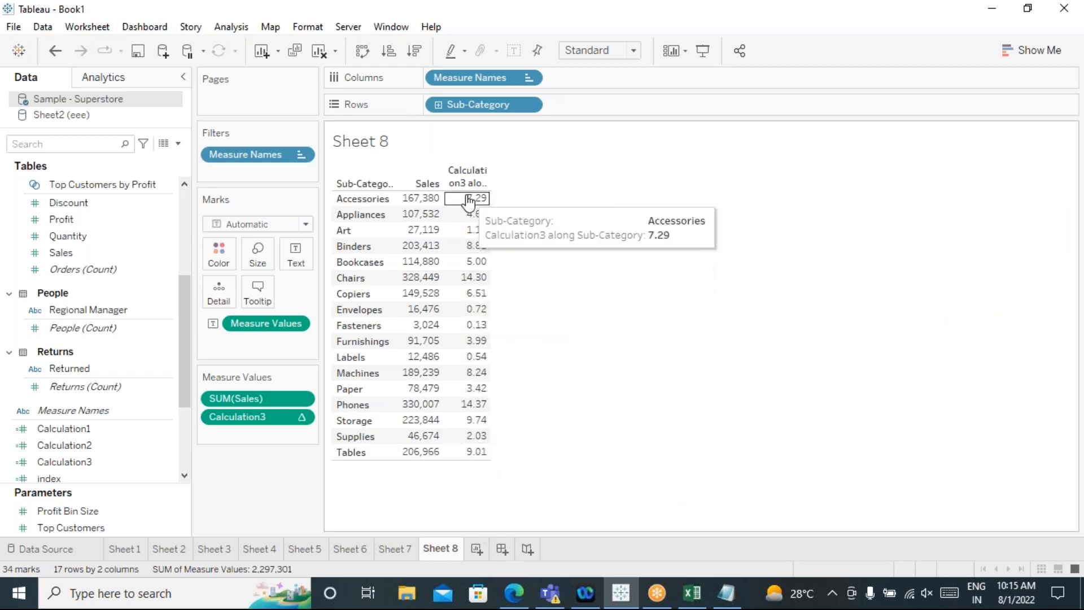
click(300, 401)
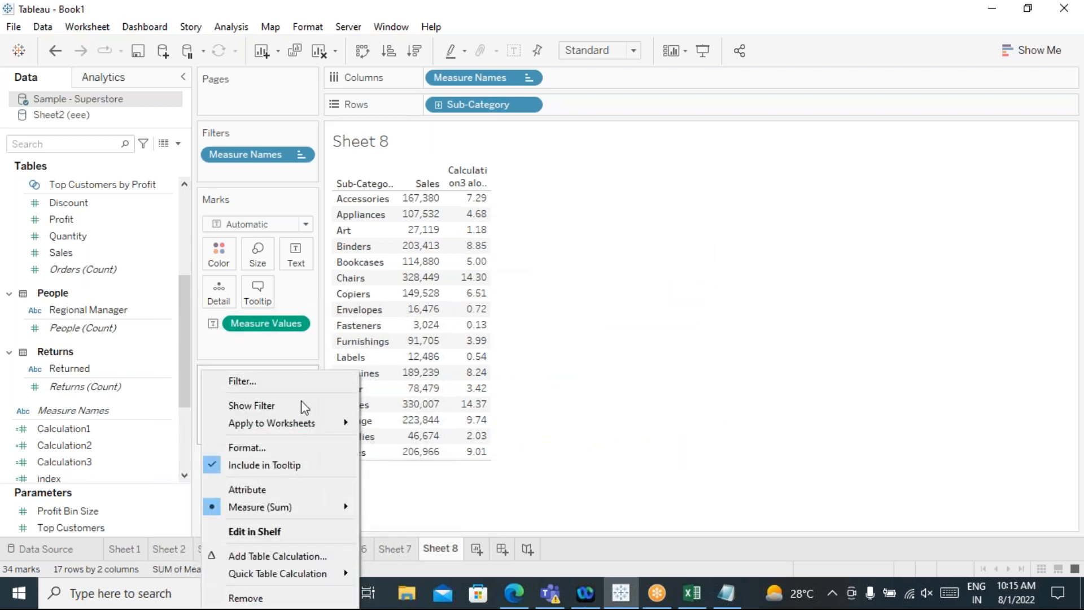
mouse_move(320, 577)
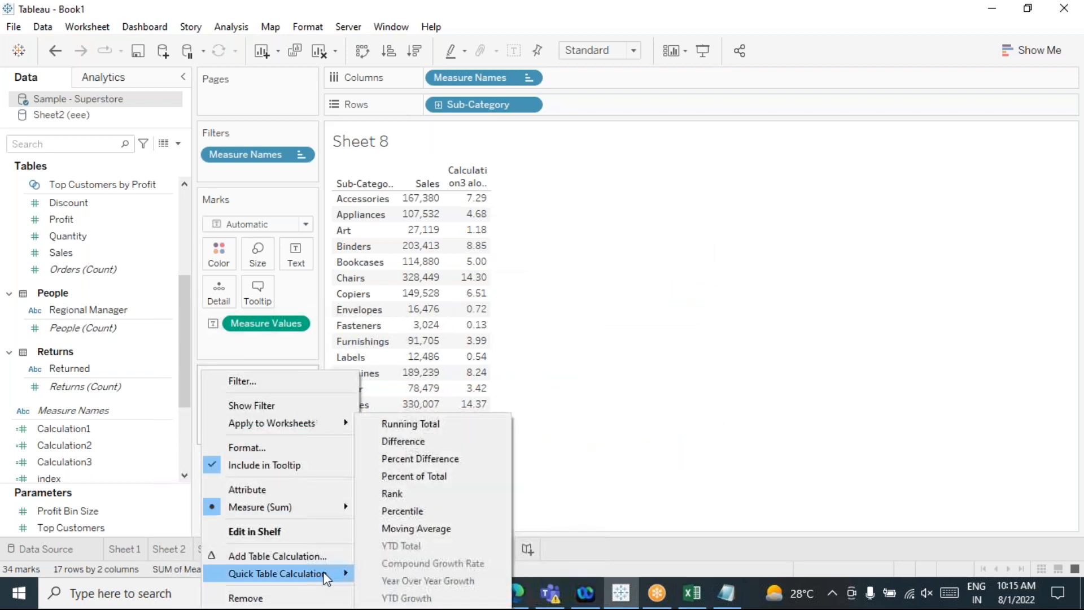
click(416, 479)
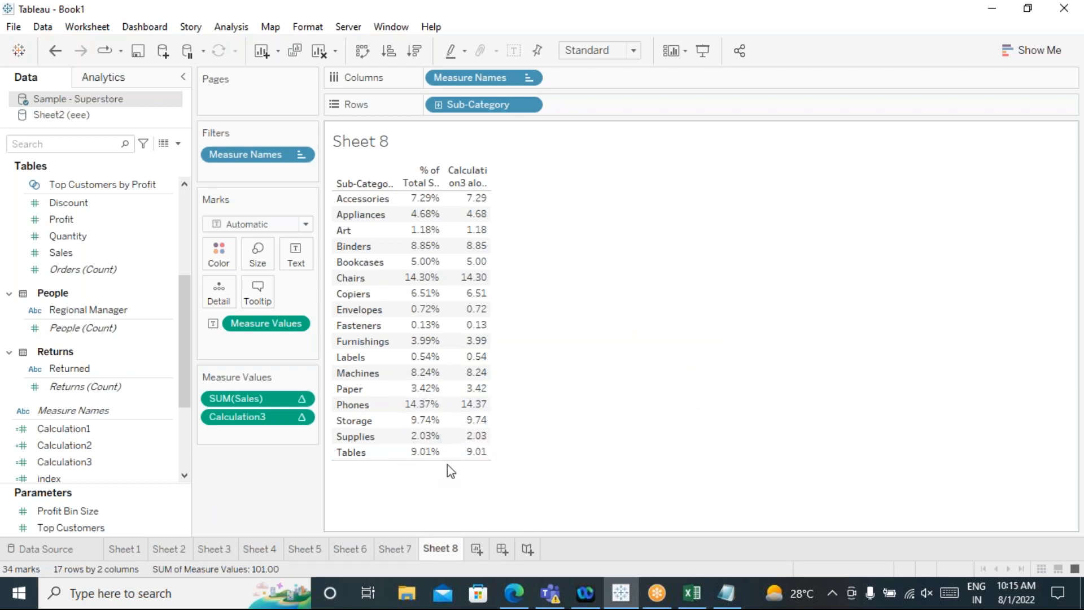
right_click(298, 416)
mouse_move(326, 583)
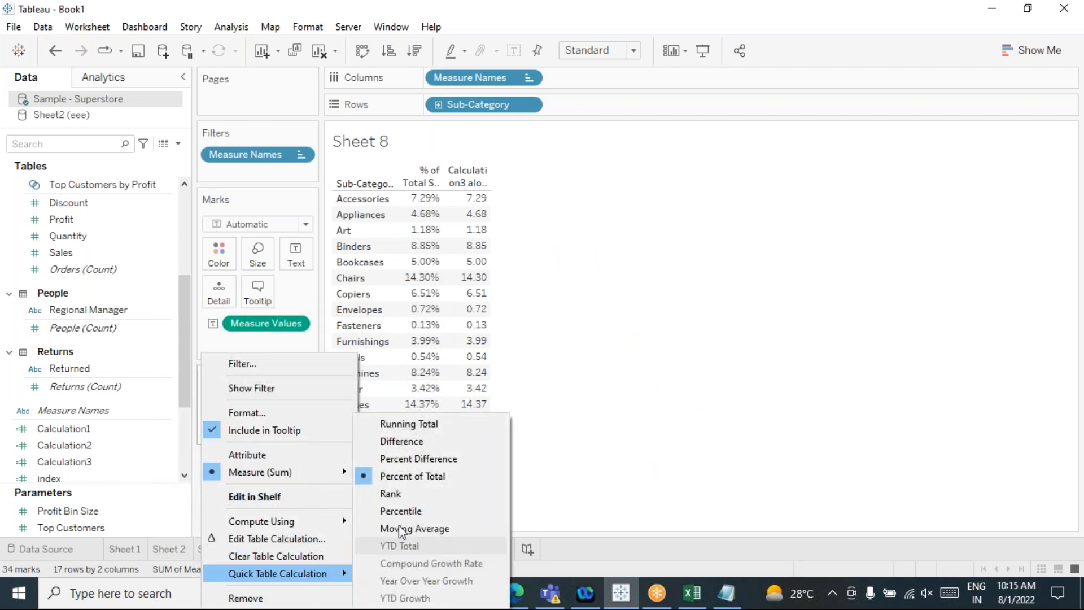
click(623, 417)
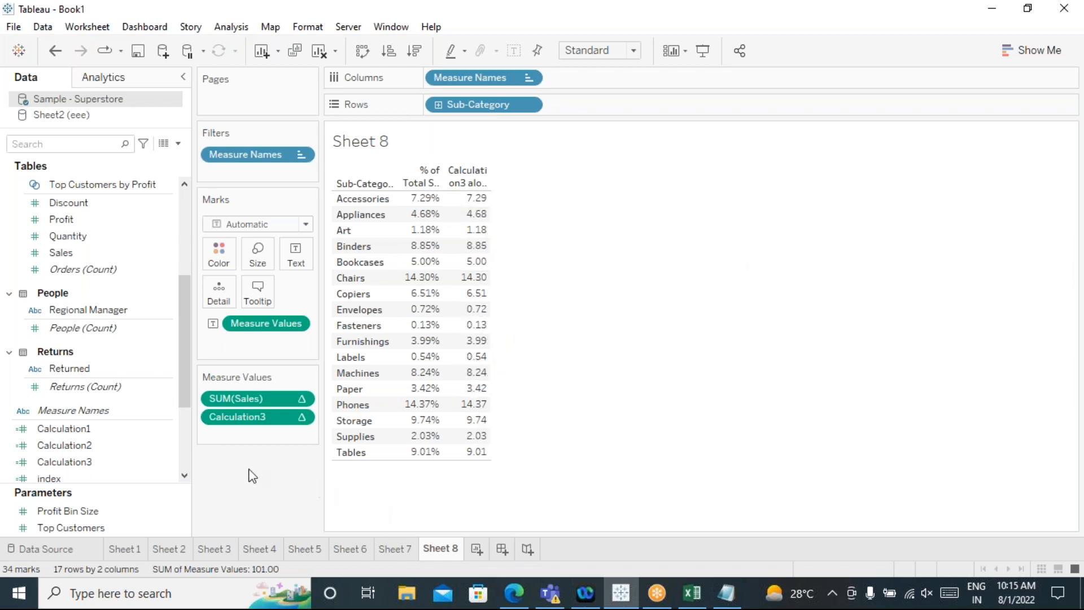
mouse_move(273, 401)
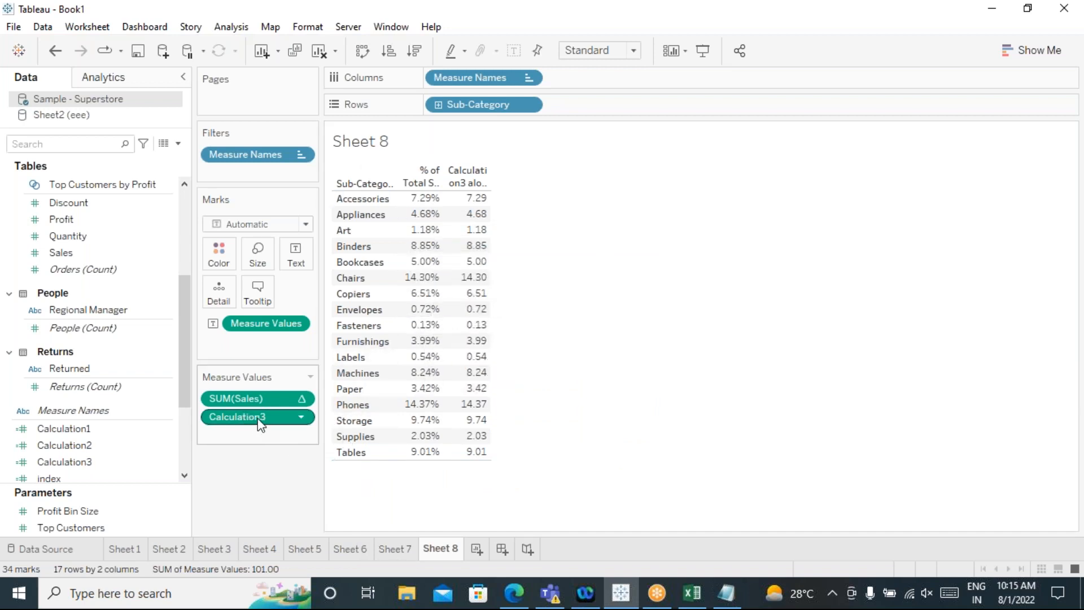
click(231, 27)
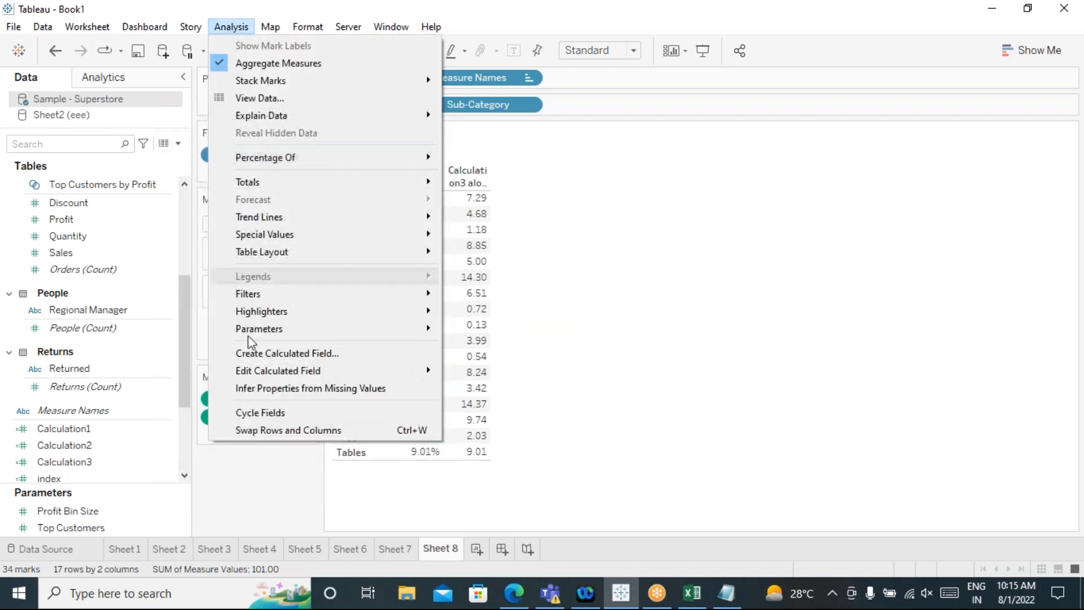
click(273, 354)
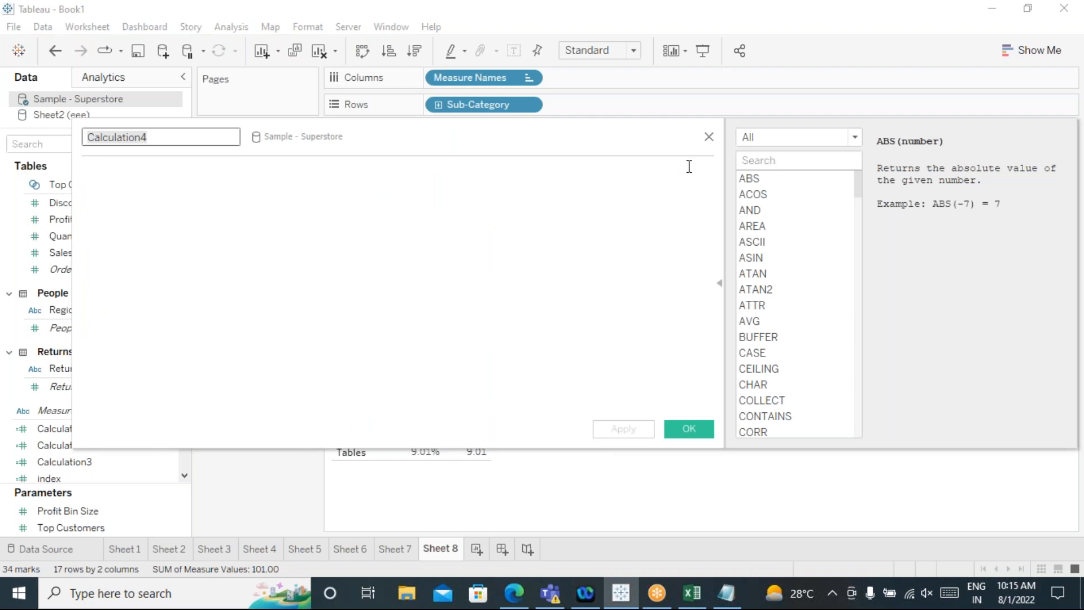
click(708, 138)
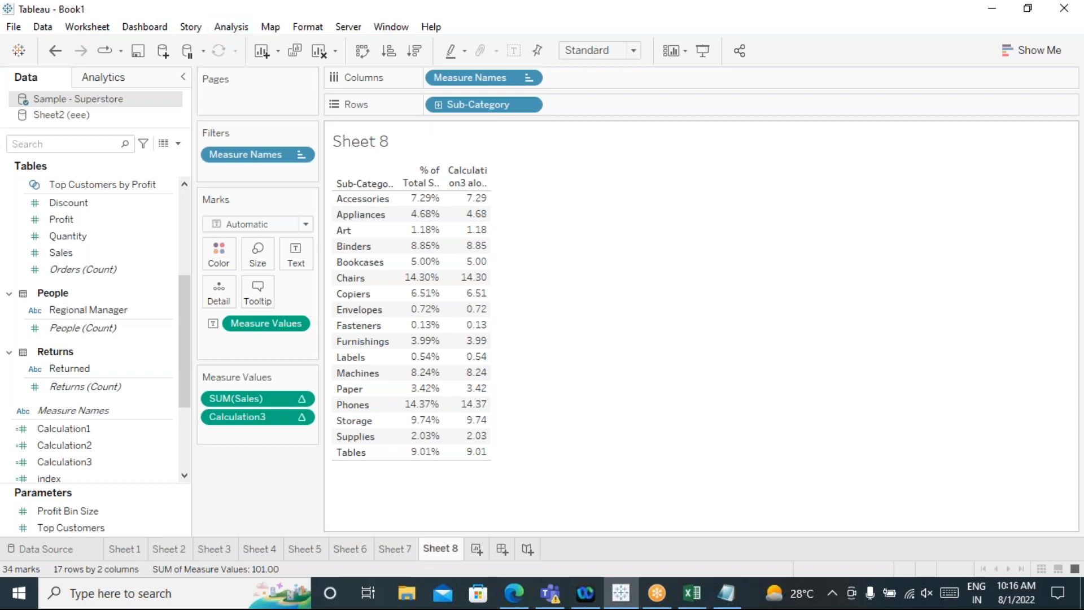
Step: Create a new worksheet and build a text table showing Sales for each Sub-Category
click(478, 550)
click(51, 446)
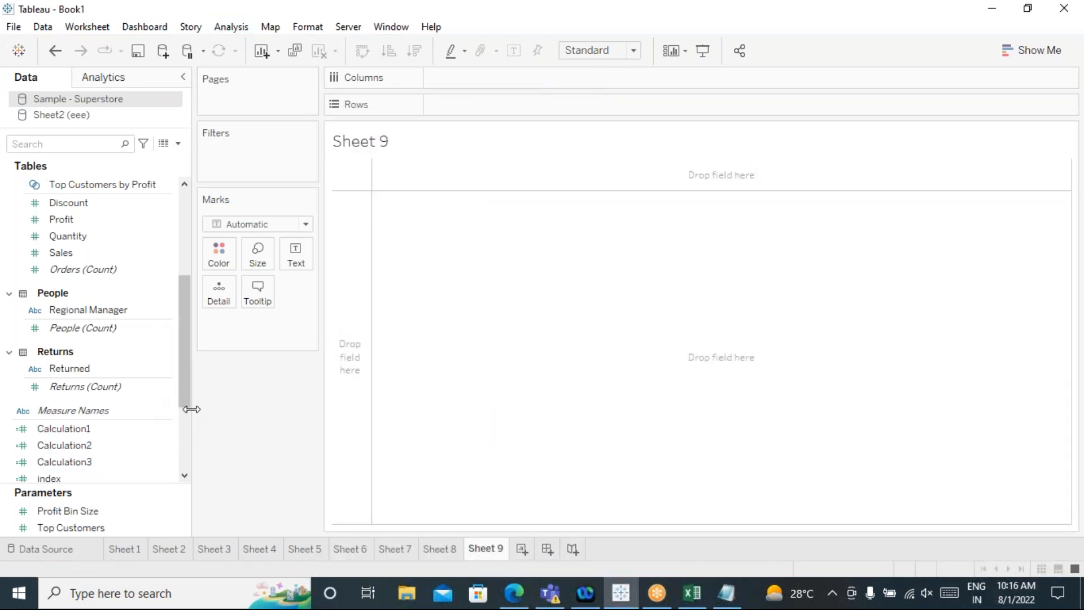
scroll(145, 417, up, 5)
click(100, 351)
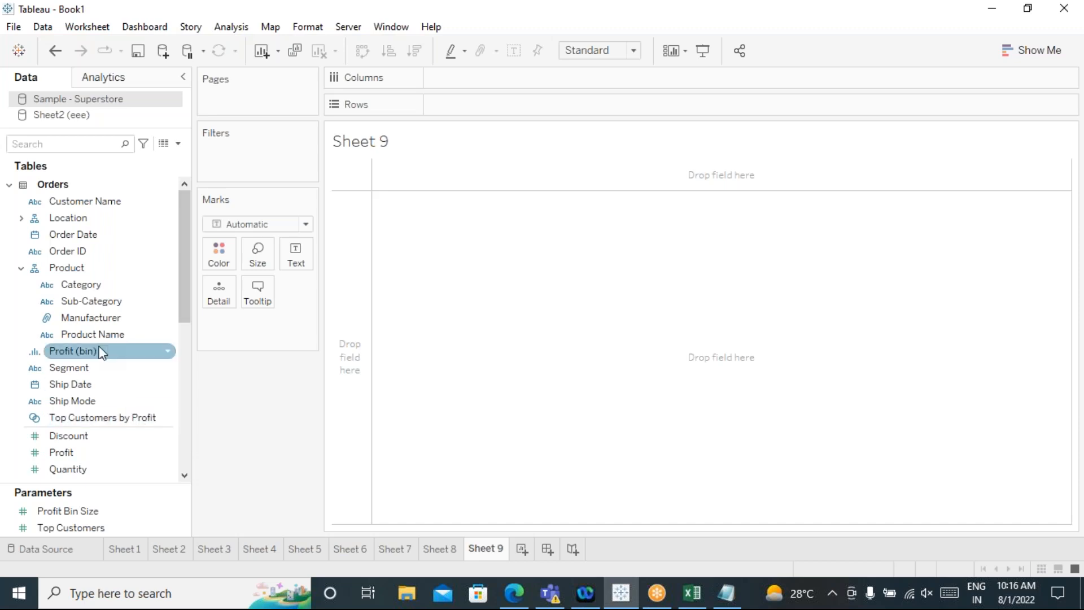
double_click(92, 303)
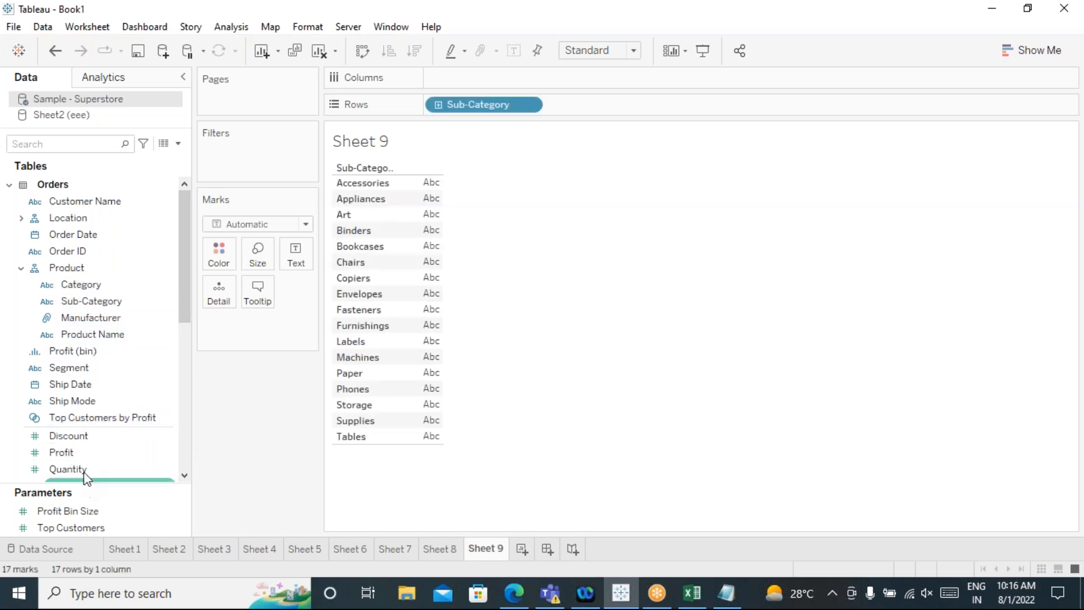
scroll(74, 437, down, 4)
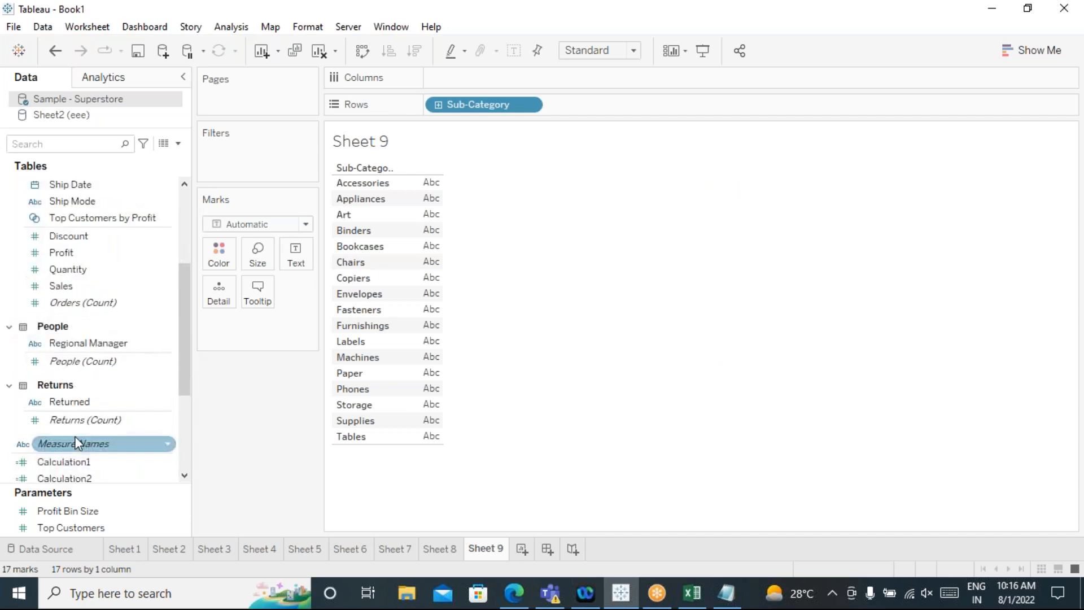
double_click(67, 287)
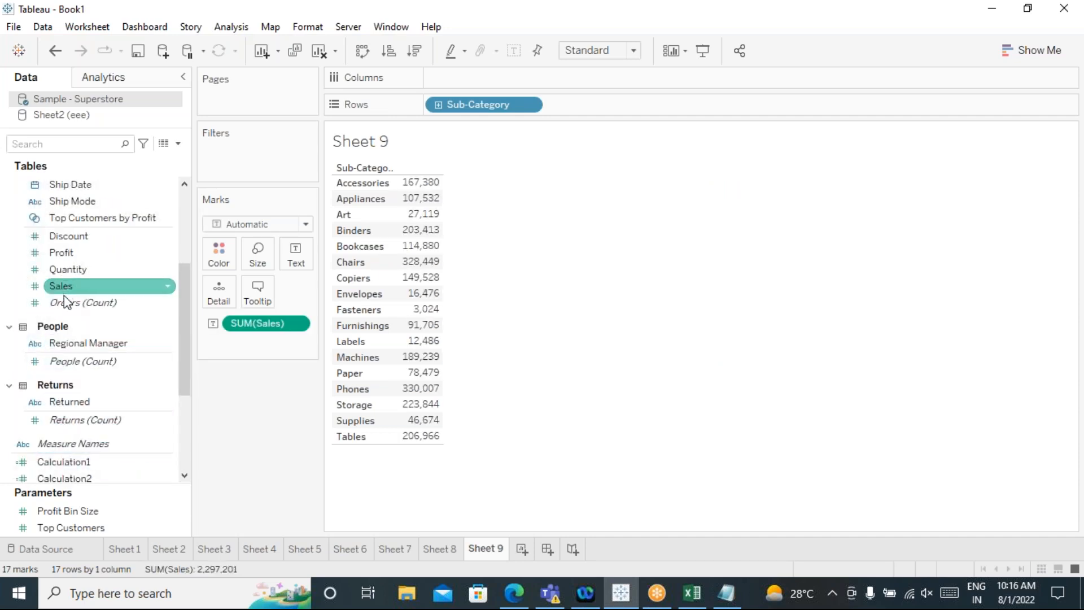
Step: Duplicate the Sales field and add the copy to the table as a second text value
right_click(72, 286)
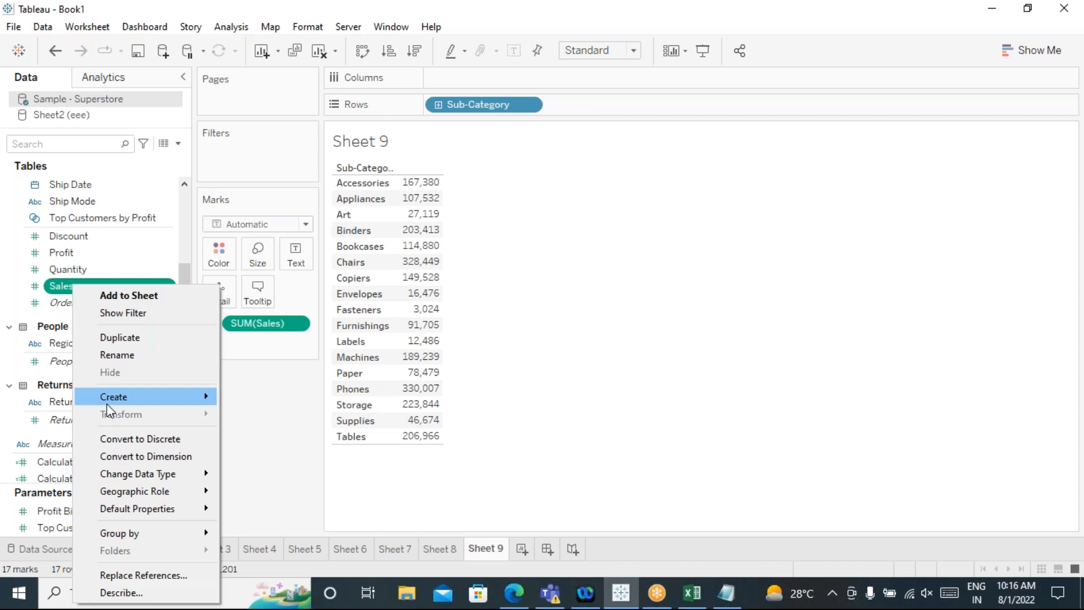
click(113, 338)
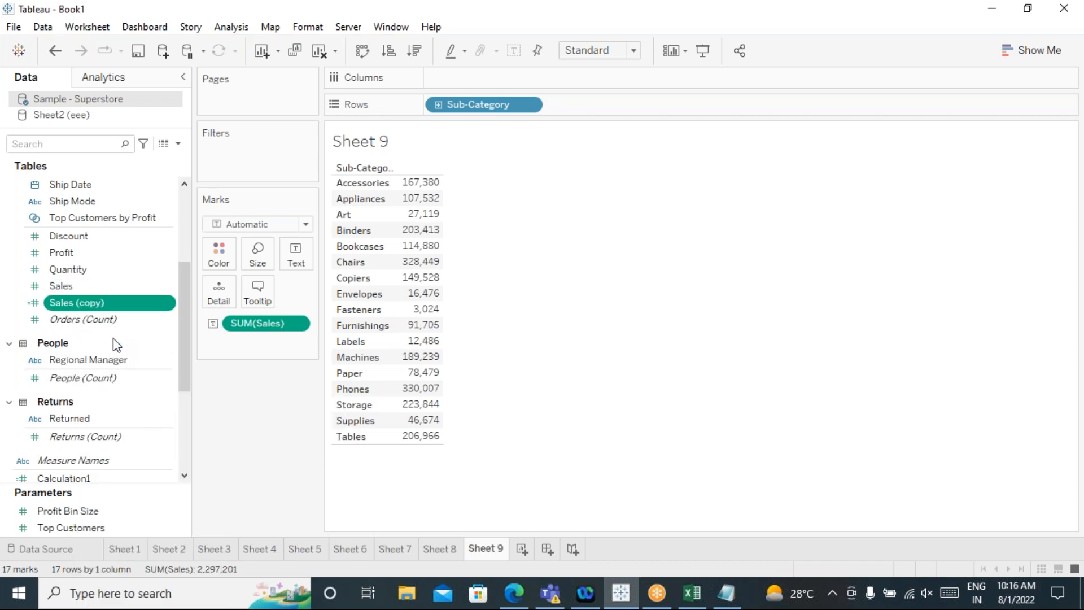
drag(72, 302, 294, 280)
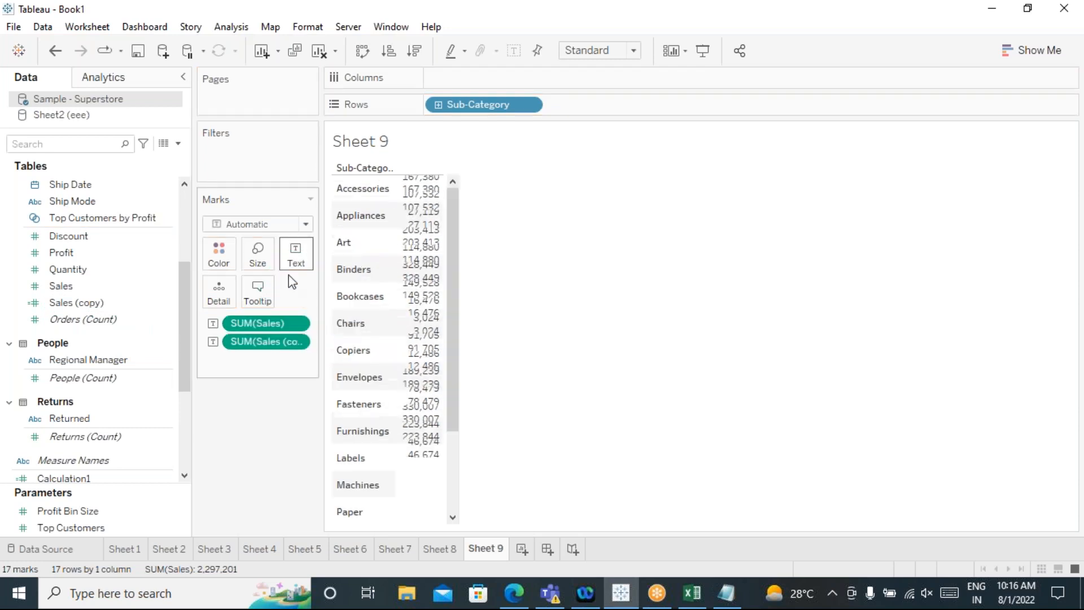
Step: Lay out Sales and Sales (copy) as separate text table columns and apply the Moving Average quick table calculation to the copy
click(1024, 55)
click(951, 95)
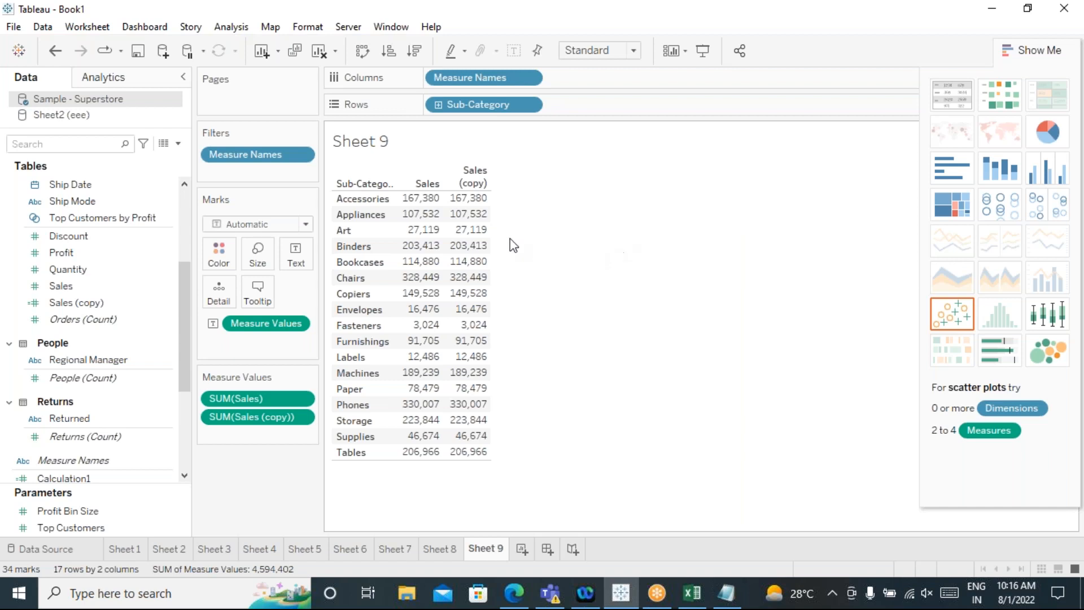
mouse_move(486, 252)
right_click(303, 417)
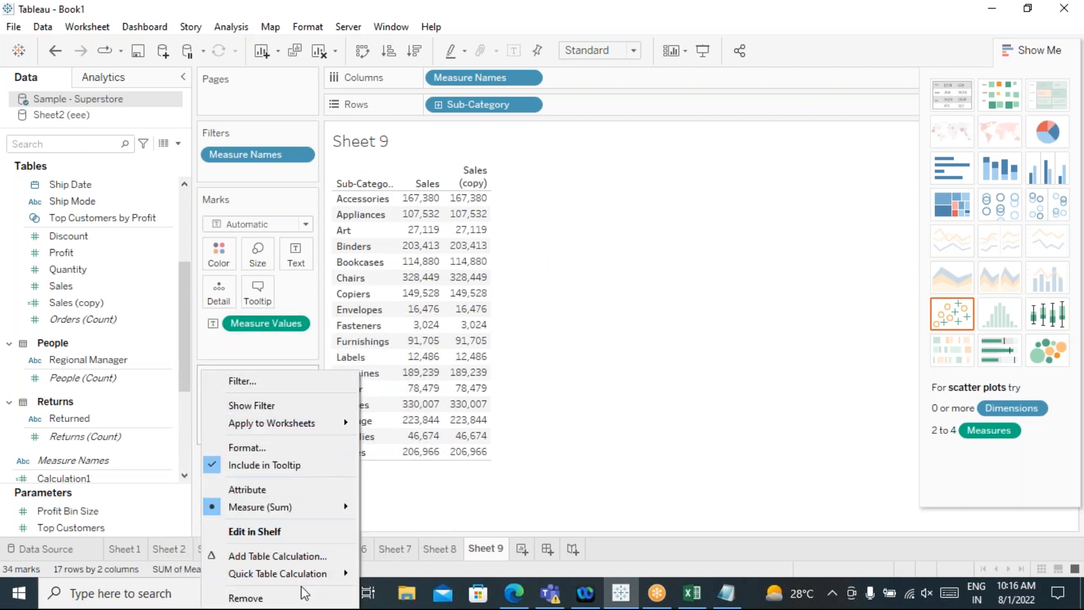
mouse_move(295, 573)
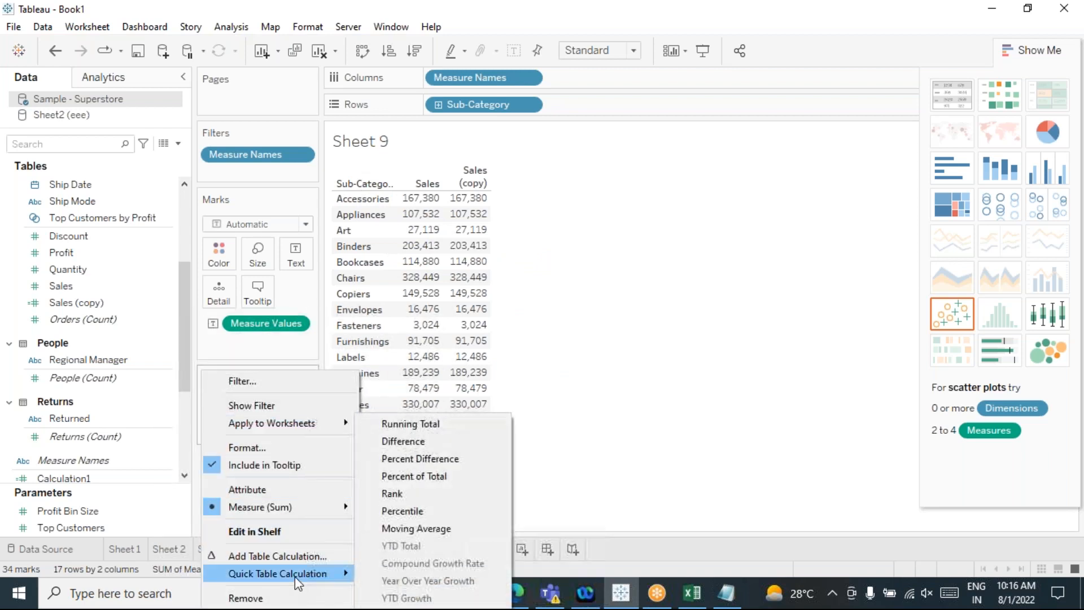
click(417, 529)
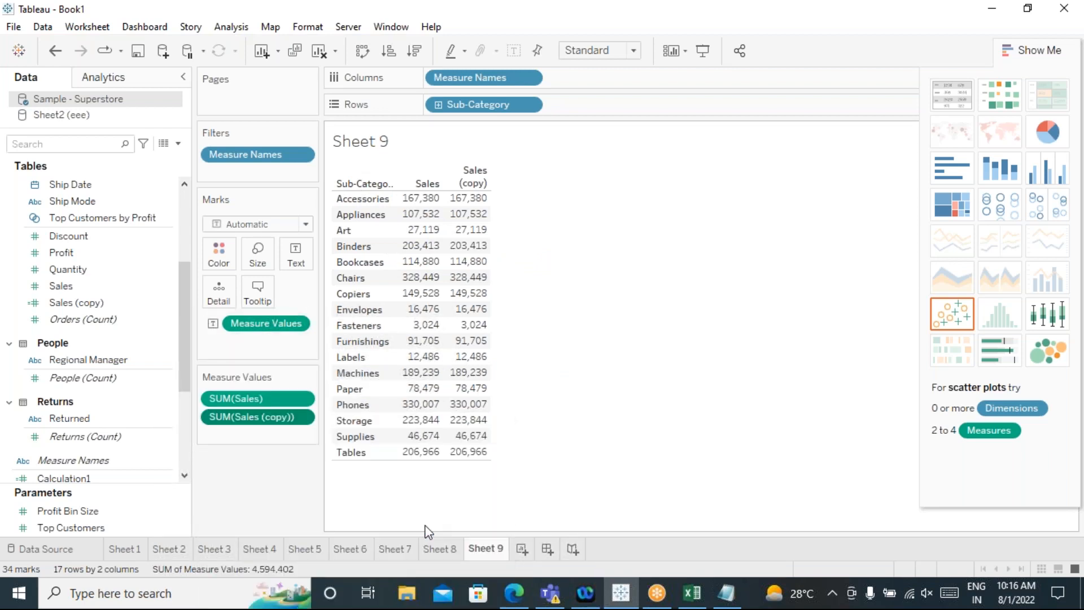
Step: Open the table calculation settings of the Sales (copy) moving average and examine its previous, next and current value options
right_click(271, 421)
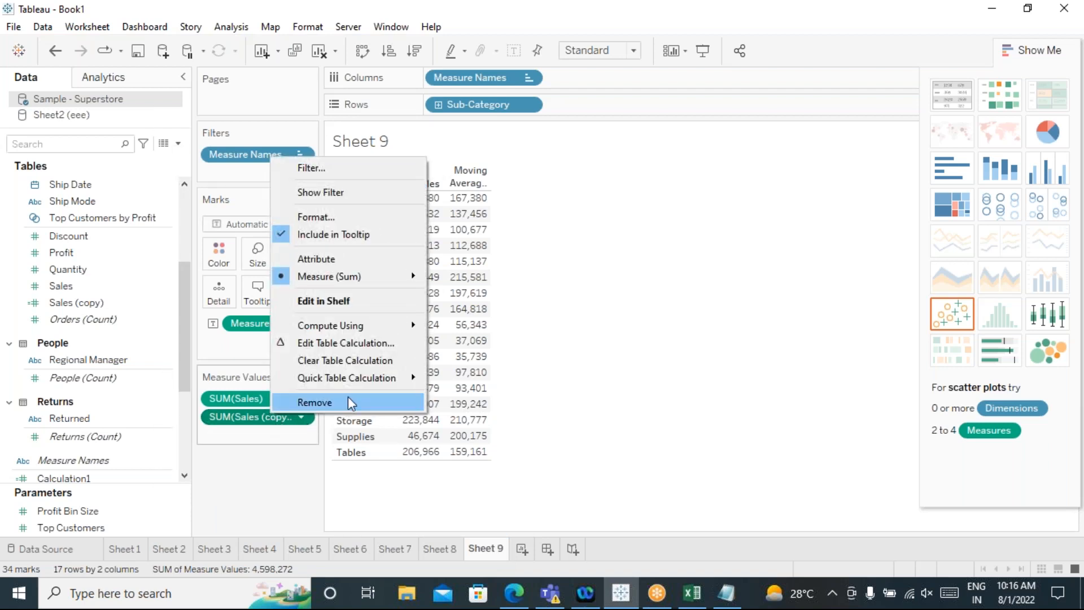
click(374, 346)
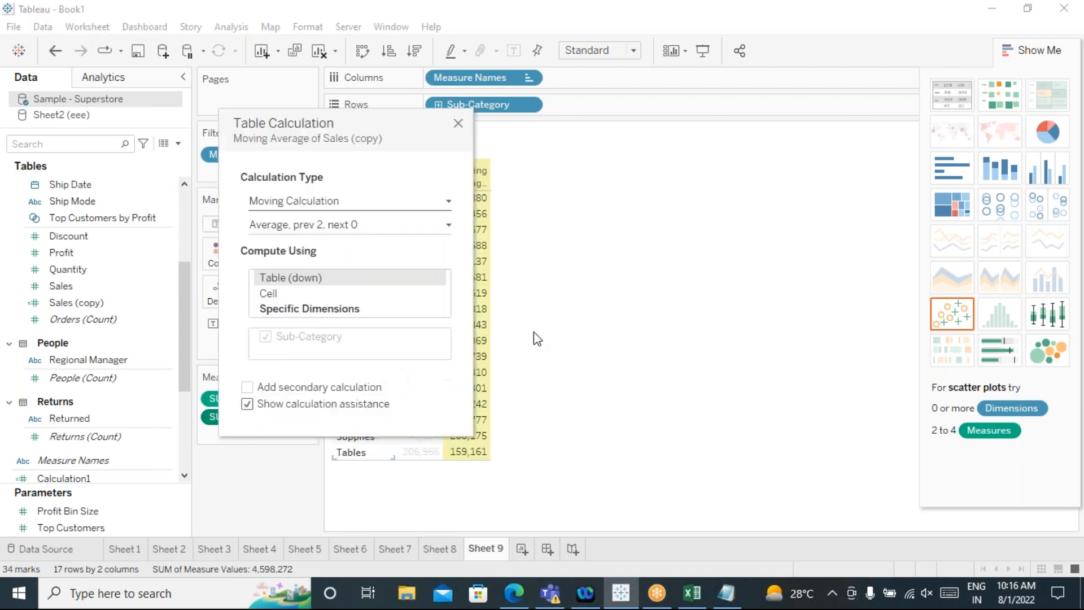
drag(327, 126, 644, 138)
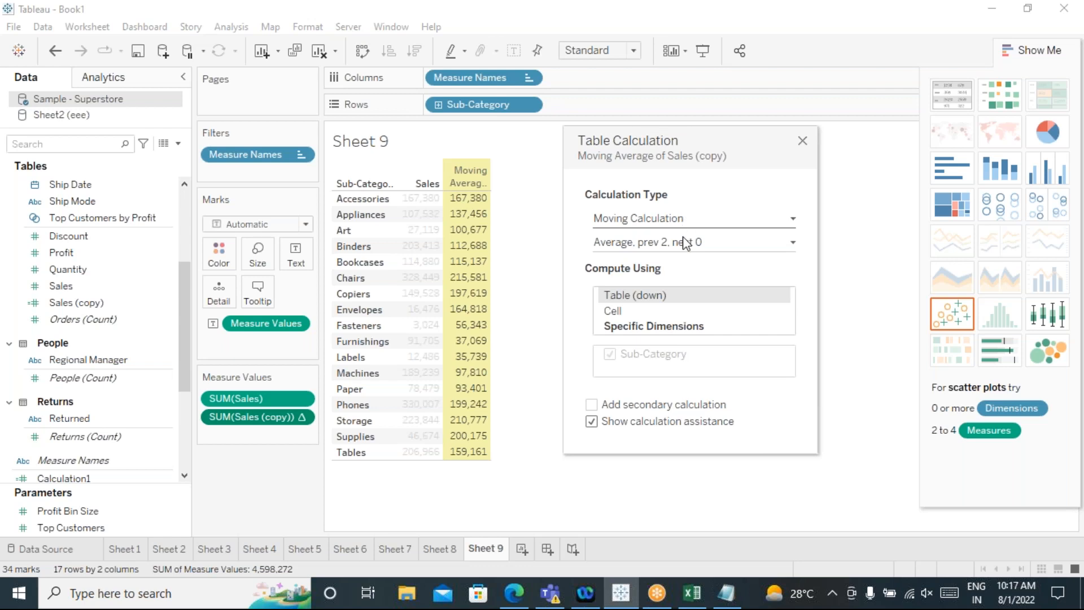
click(751, 245)
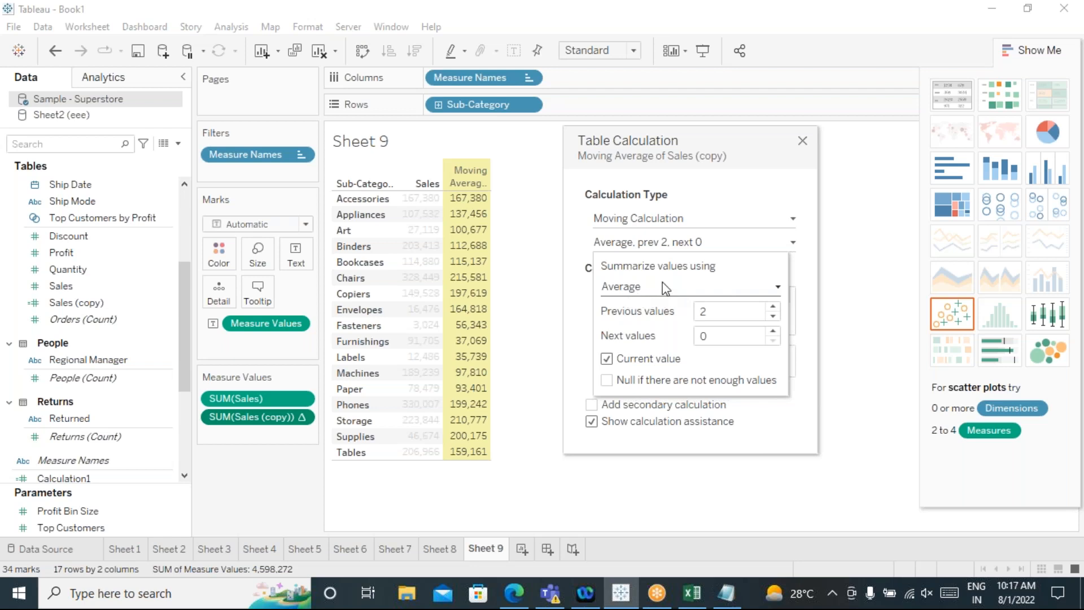
drag(698, 147, 835, 115)
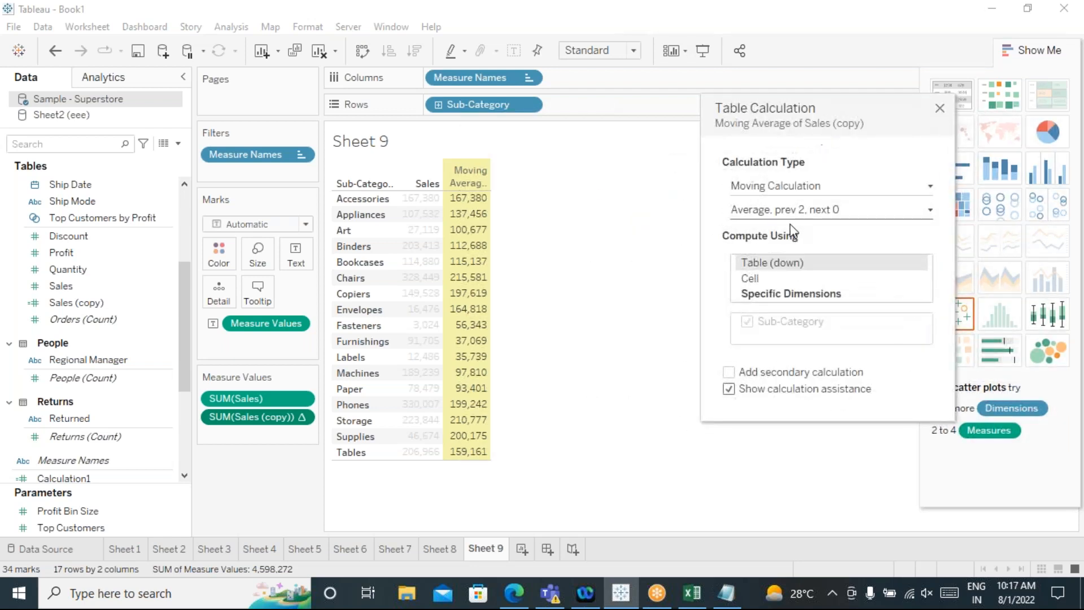
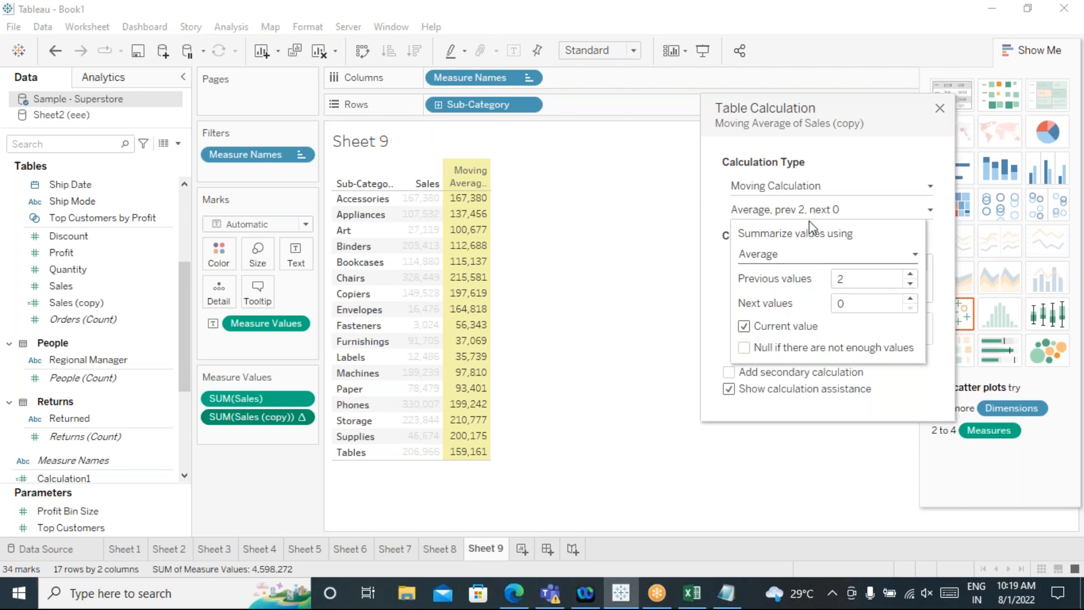
drag(818, 109, 703, 101)
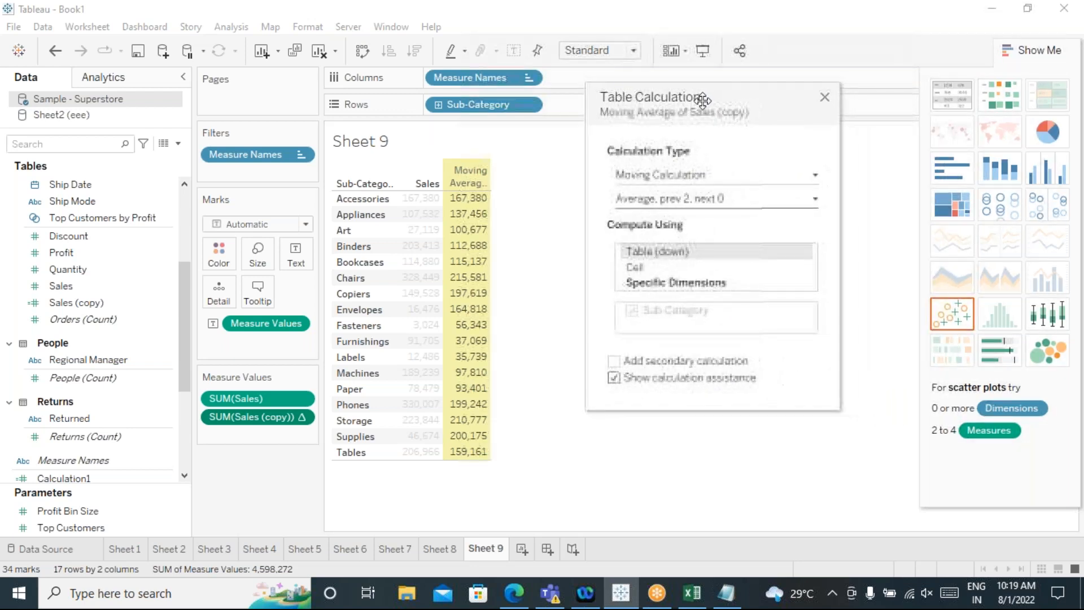
click(686, 204)
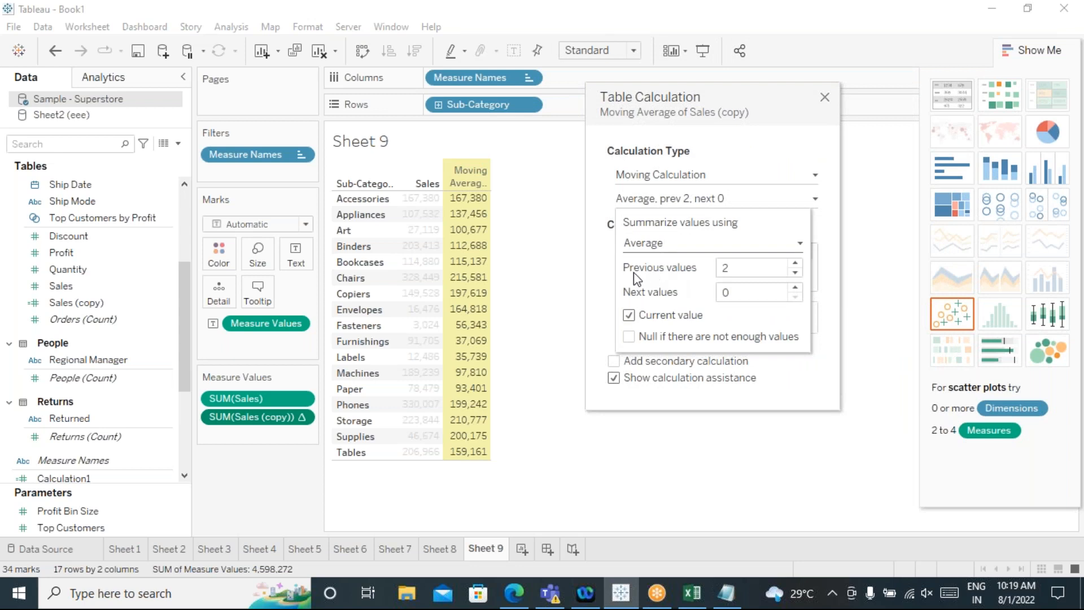
click(728, 268)
double_click(726, 267)
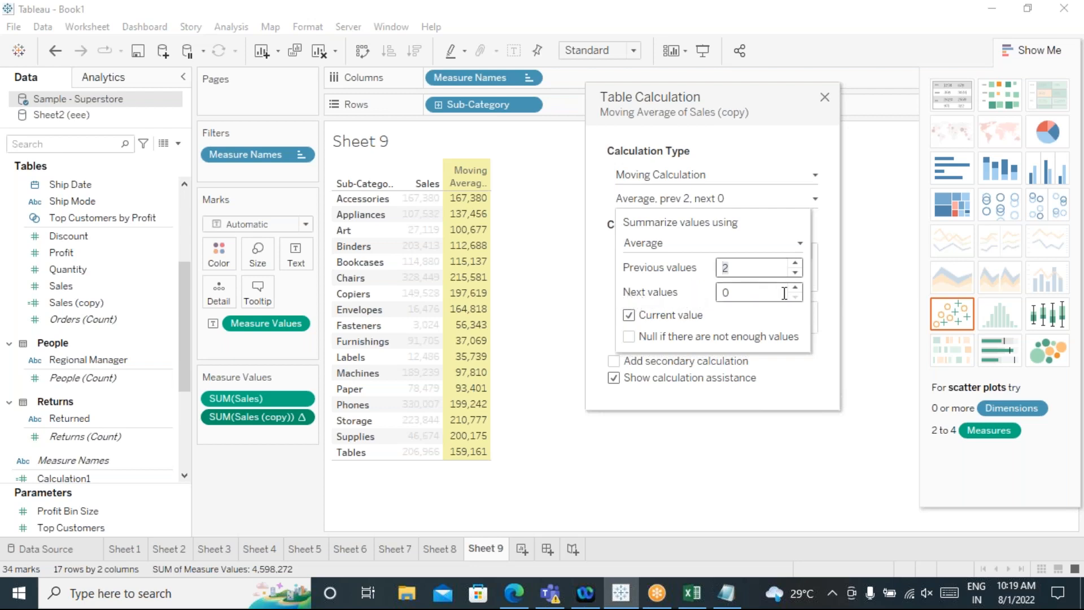
click(725, 292)
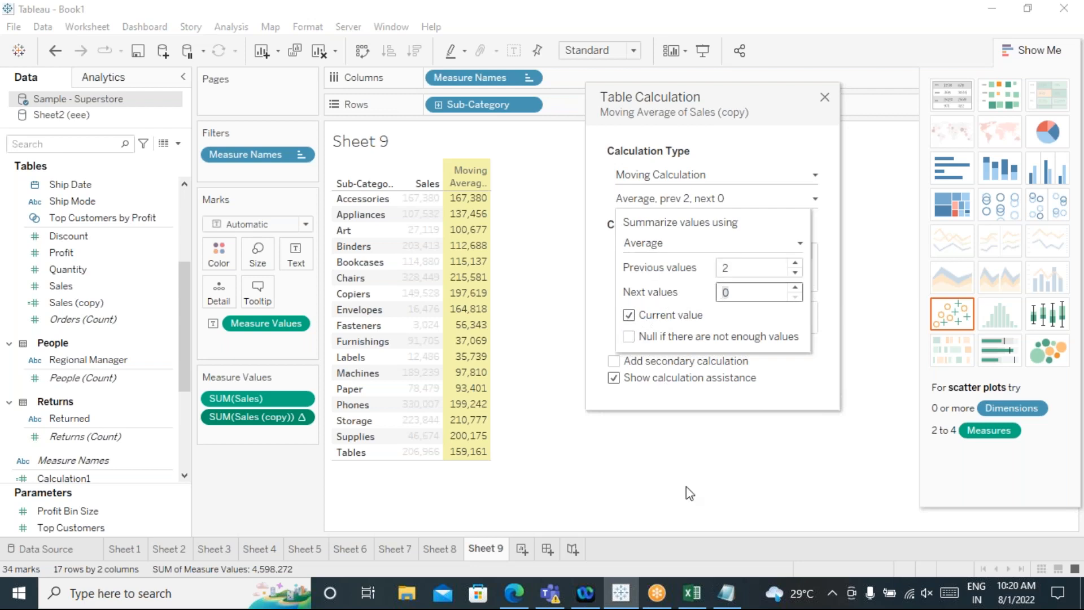
Step: Switch to the eee workbook in Excel, open Sheet2 and enter c in cell D2 beside the first sfee value
click(692, 592)
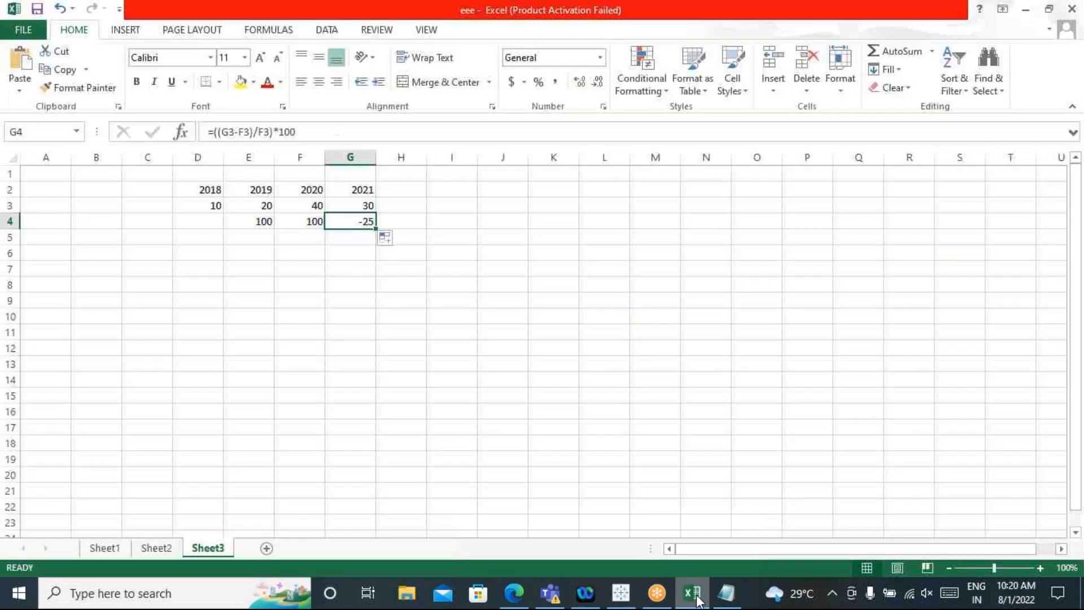
click(255, 461)
click(157, 547)
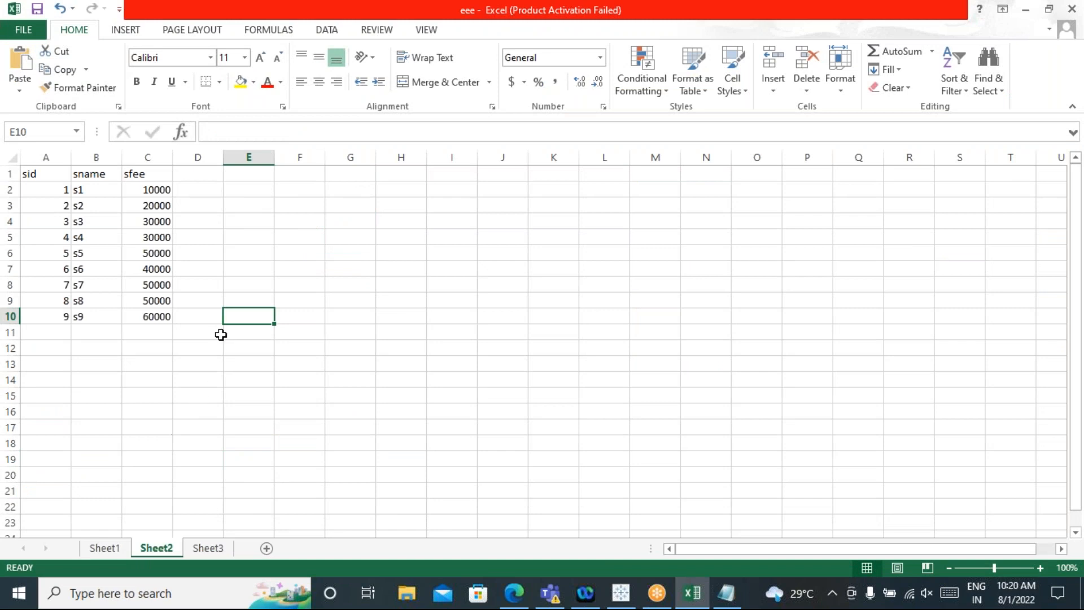
click(198, 195)
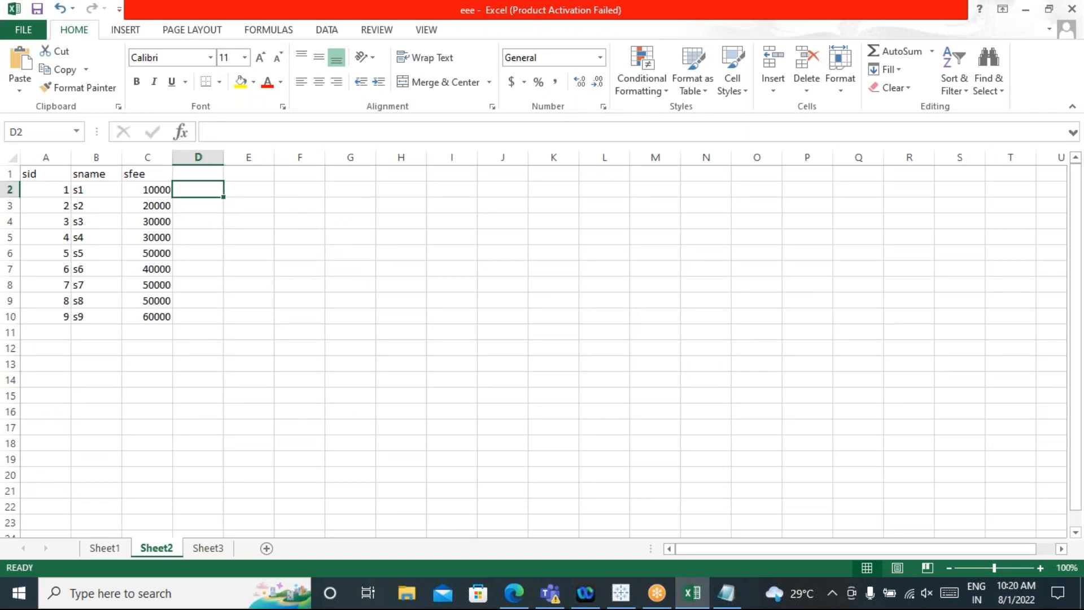
double_click(193, 191)
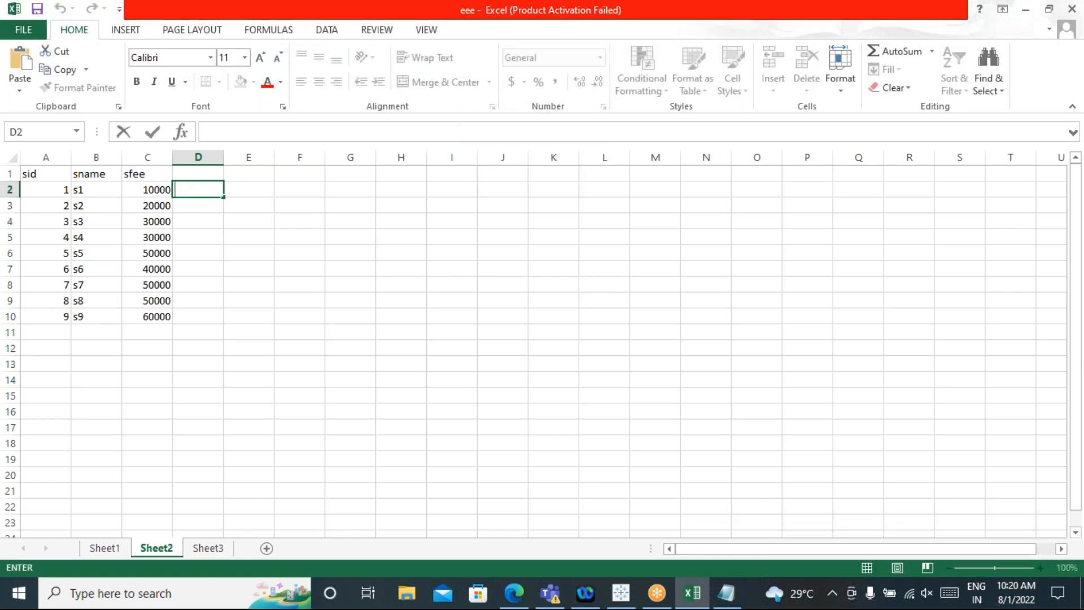
text(c)
click(193, 174)
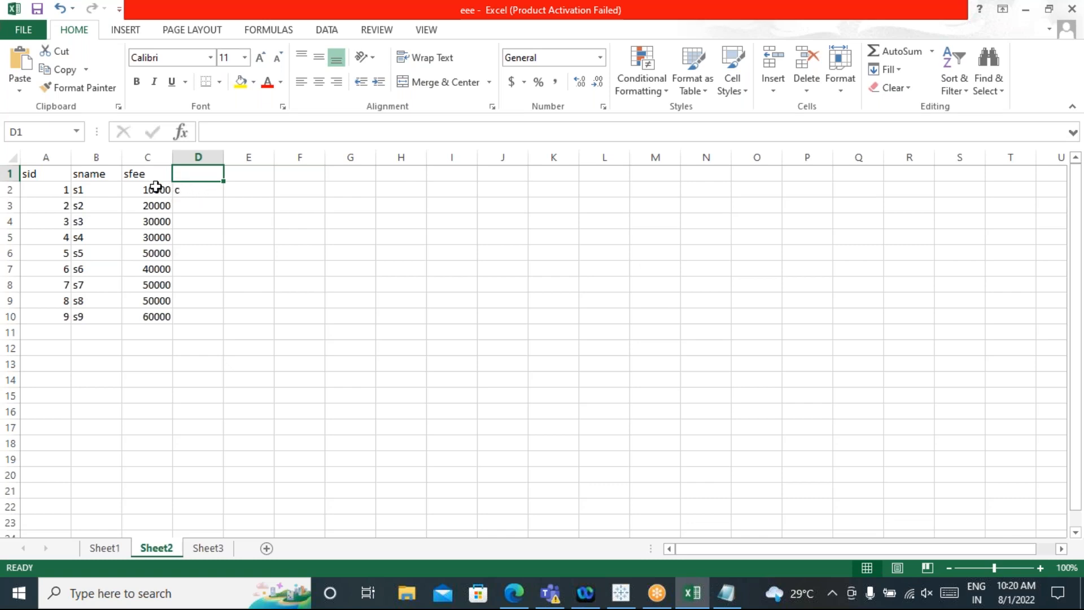
Step: Enter c in cell D3, clear cell D2 and enter 1 in cell E2
click(191, 205)
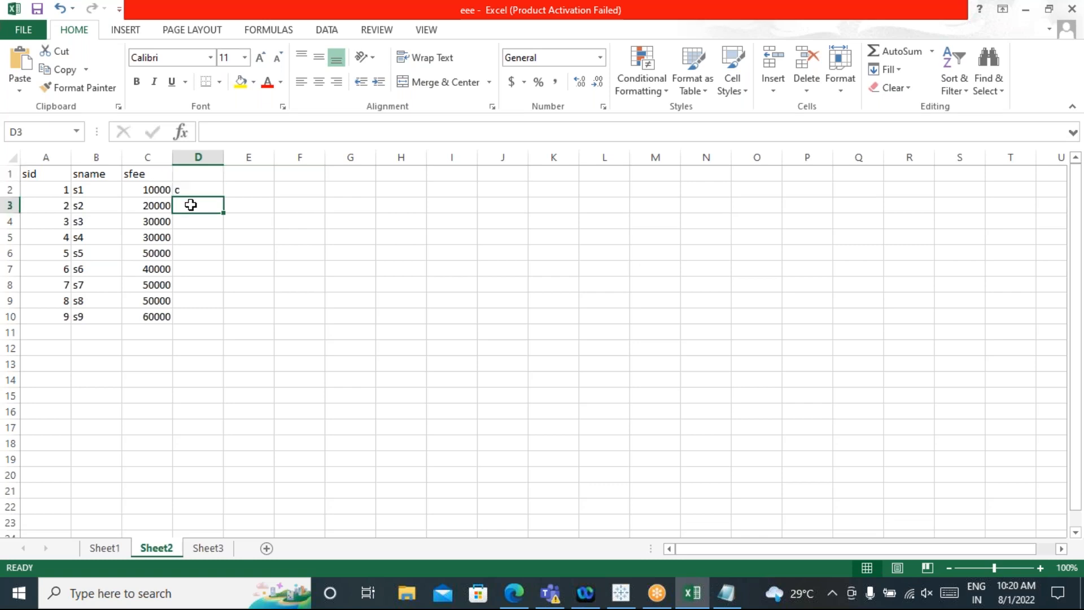
text(c)
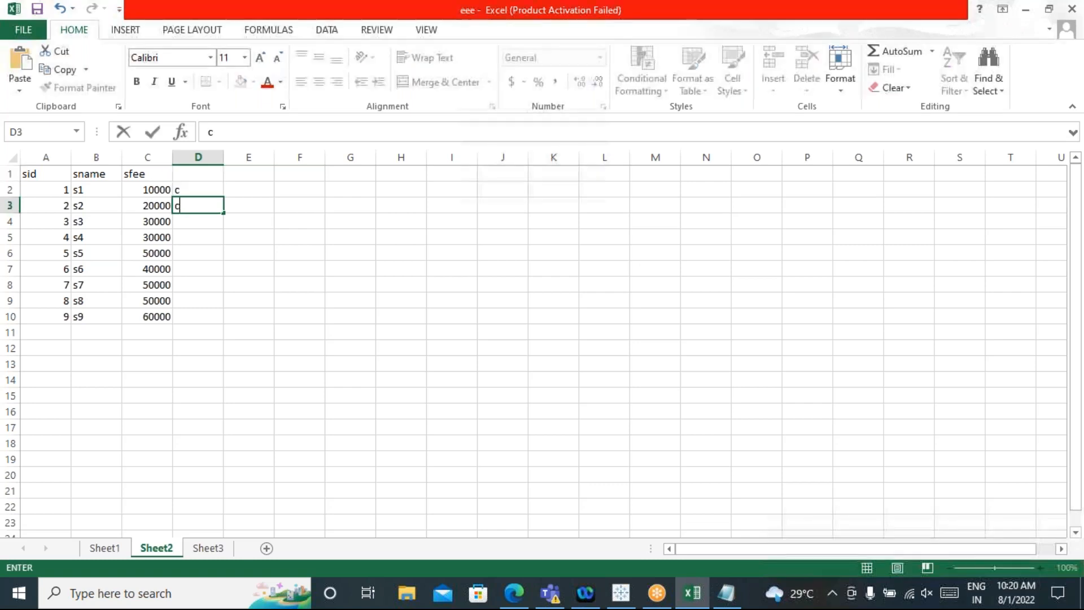
click(195, 190)
key(Delete)
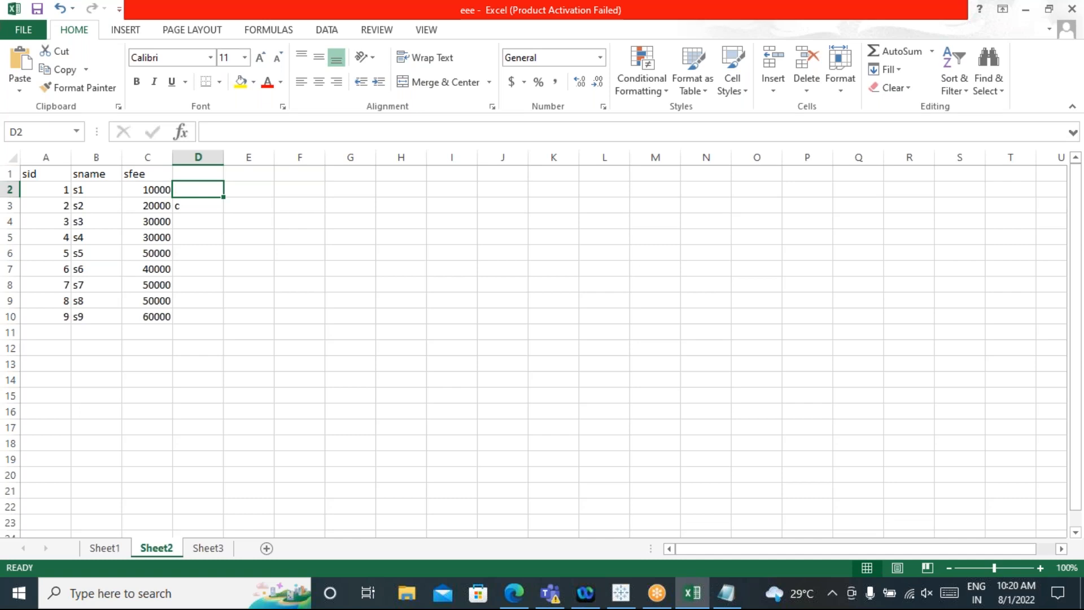
click(261, 192)
text(1)
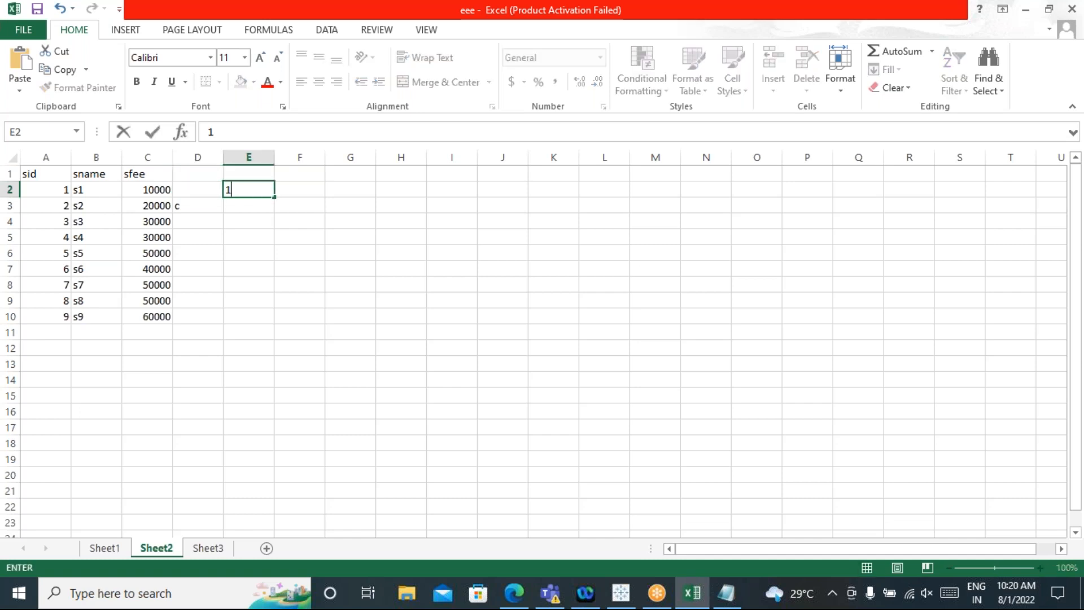
Step: Switch back to Tableau, set the moving average's previous values to 1 and close the table calculation settings
click(621, 593)
click(673, 199)
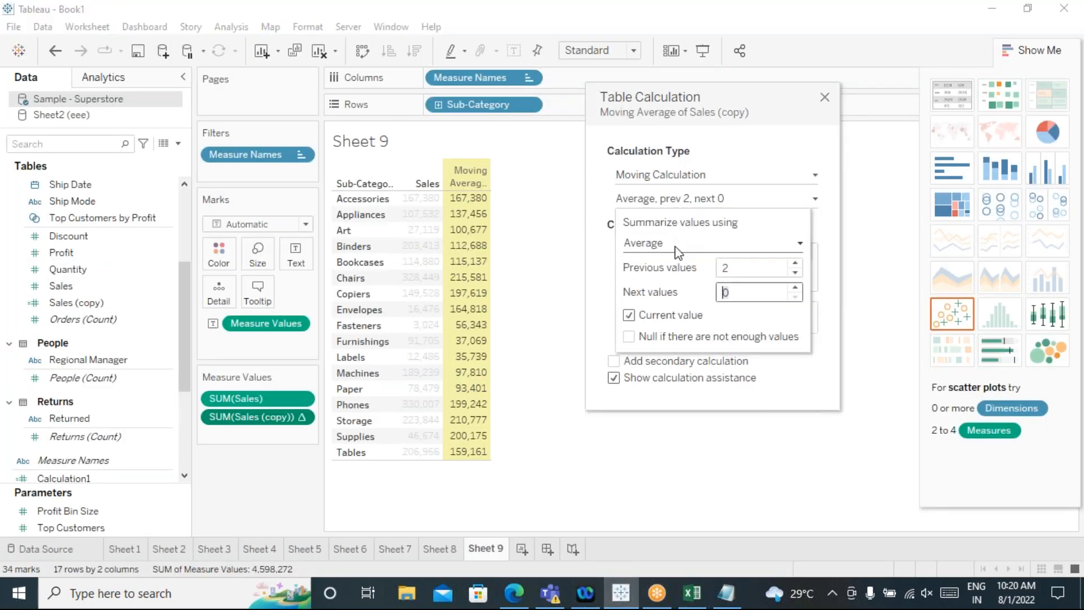
click(795, 273)
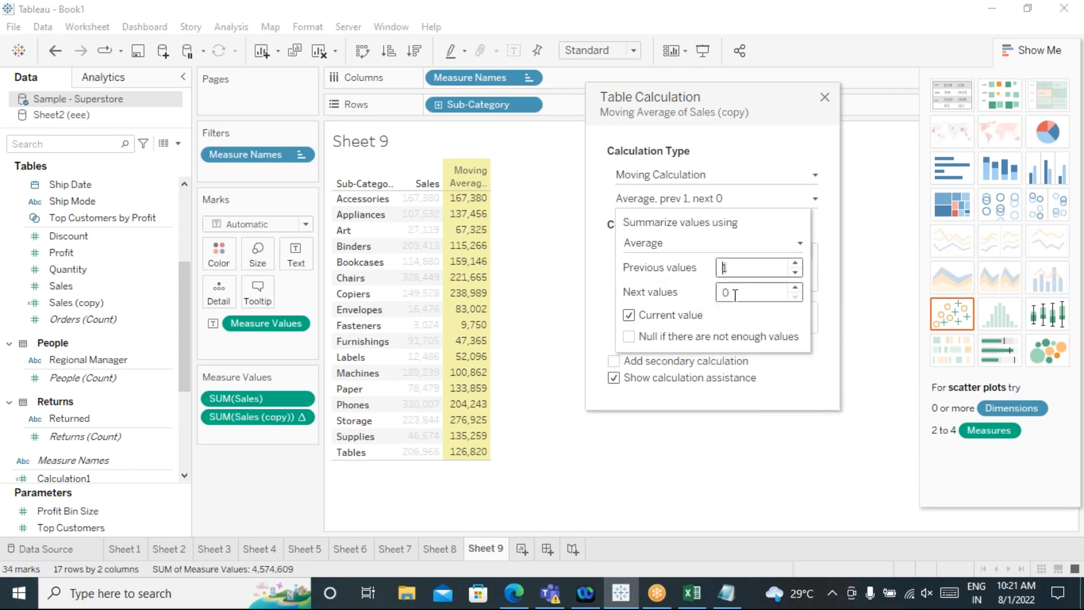
click(824, 99)
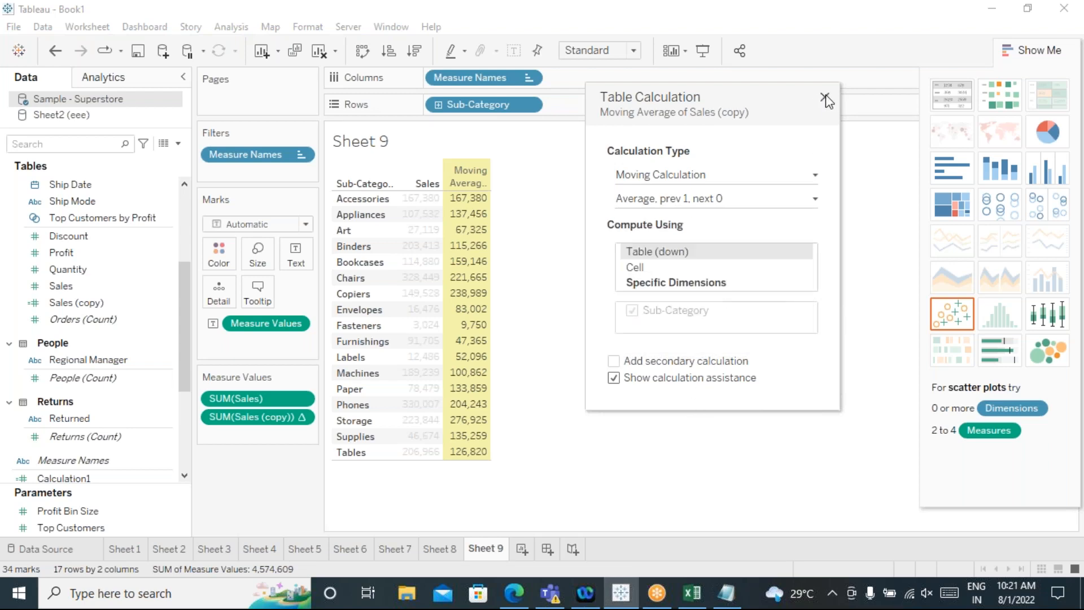
click(824, 98)
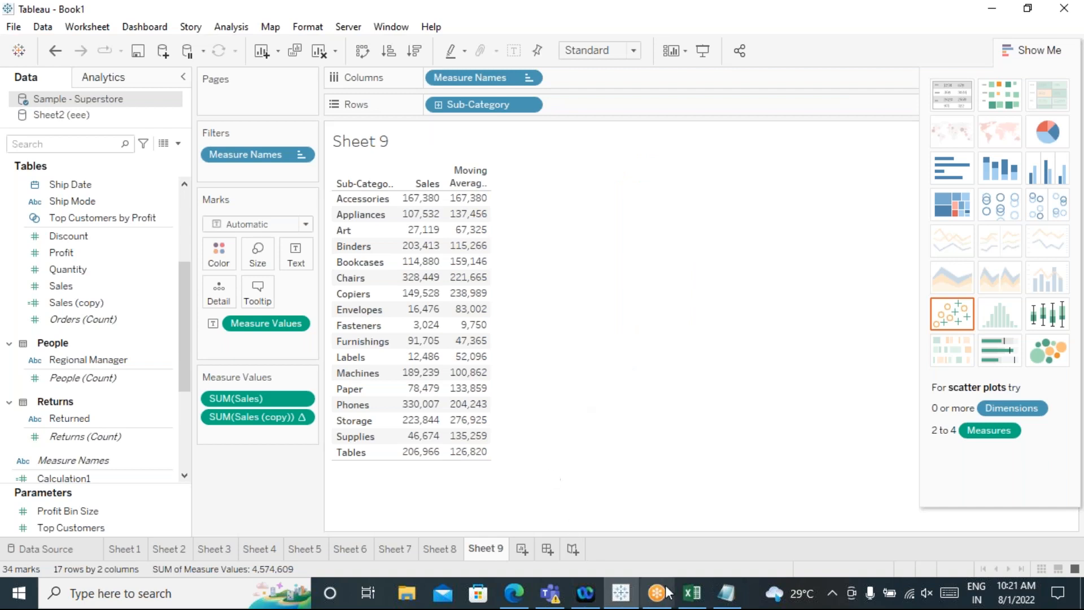
Step: Return to Excel, check the average of C2:C3 and replace the c in cell D3 with 15000
click(691, 593)
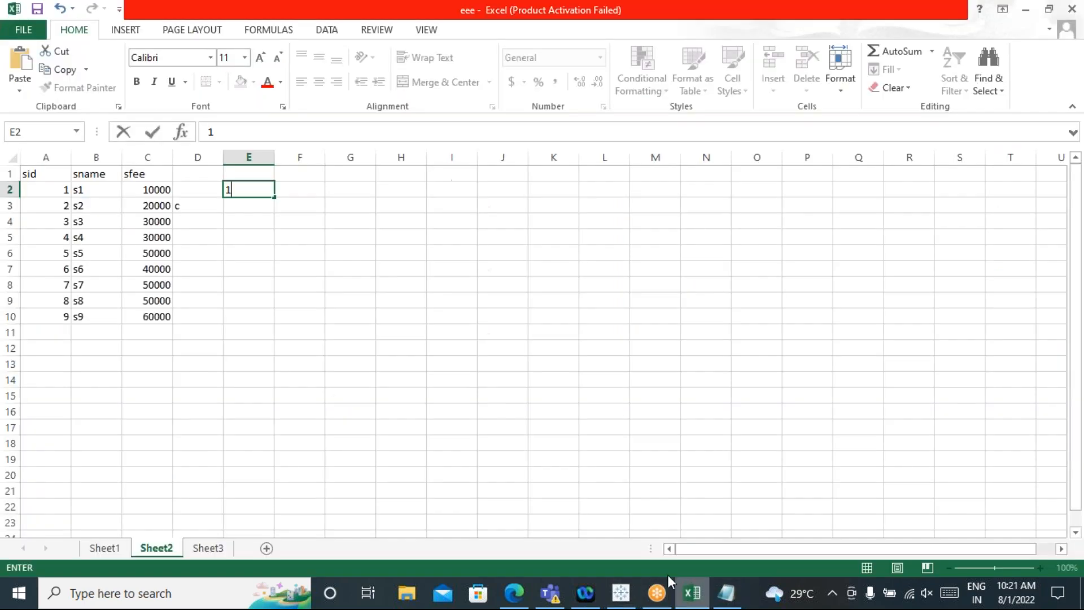
click(199, 204)
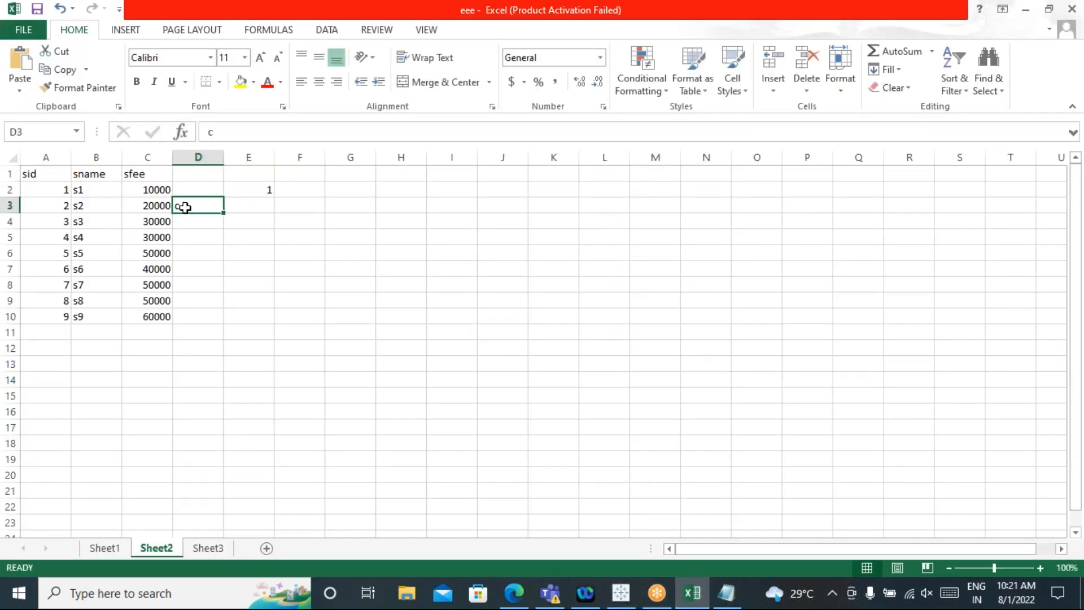
click(154, 205)
drag(151, 206, 165, 191)
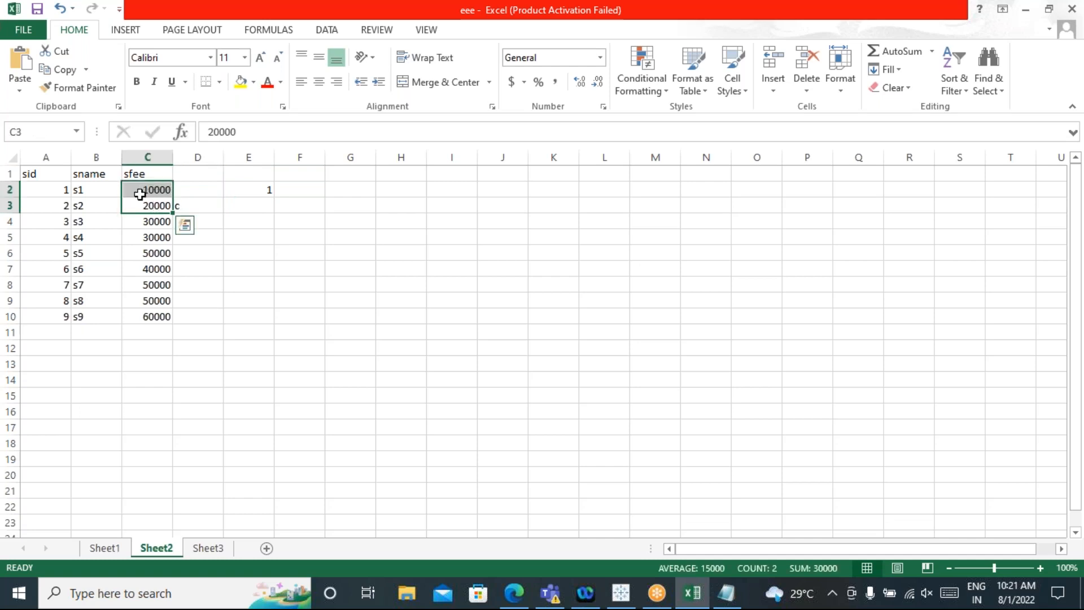
click(183, 207)
text(c)
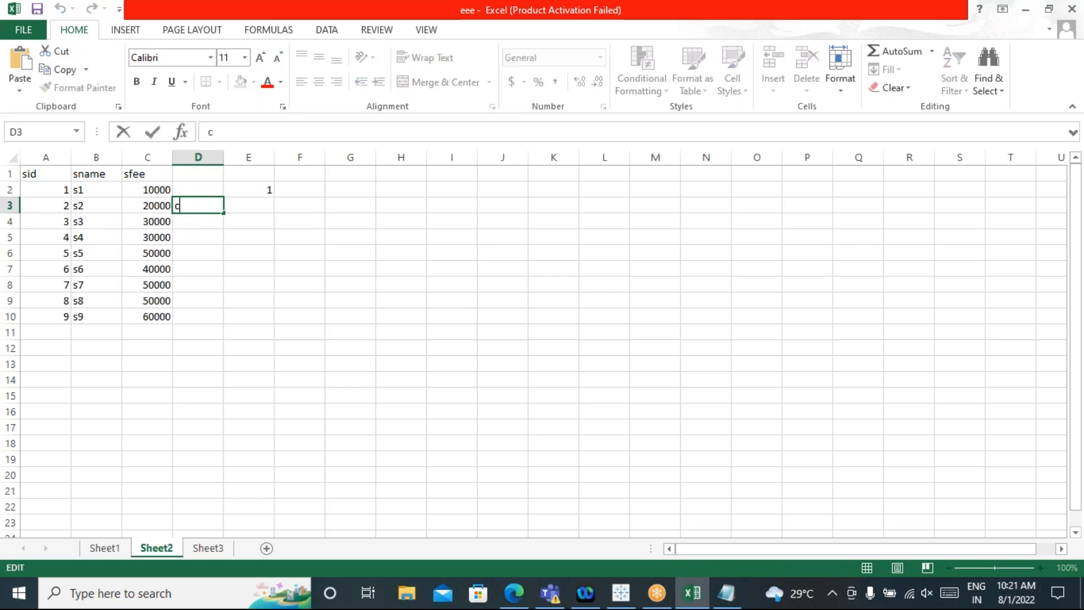
key(BackSpace)
text(15000)
click(201, 223)
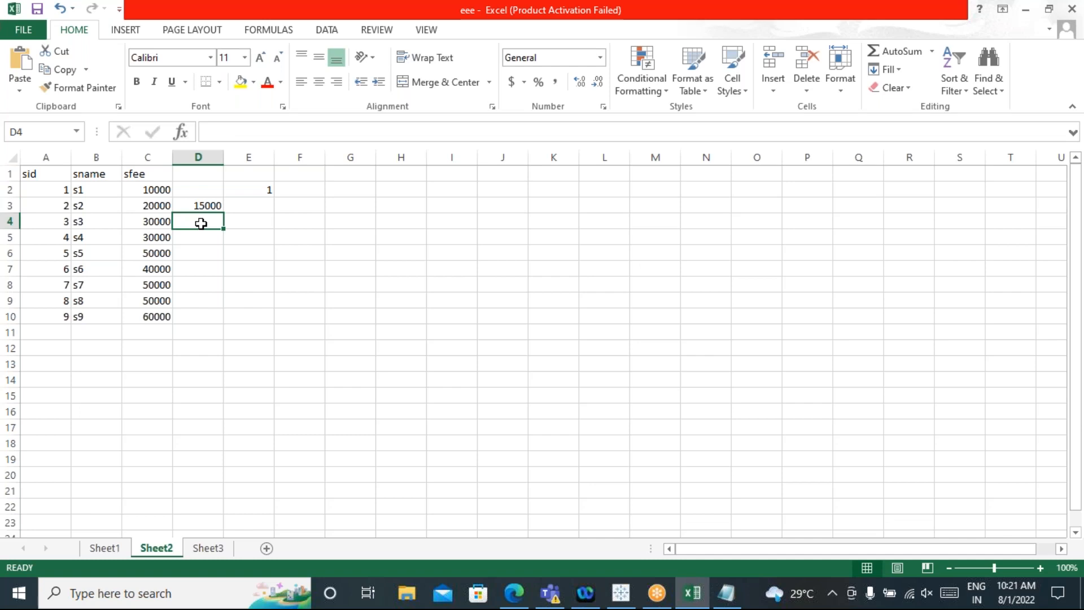
Step: Check the average of C3:C4 and enter 25000 in cell D4
click(137, 222)
click(191, 218)
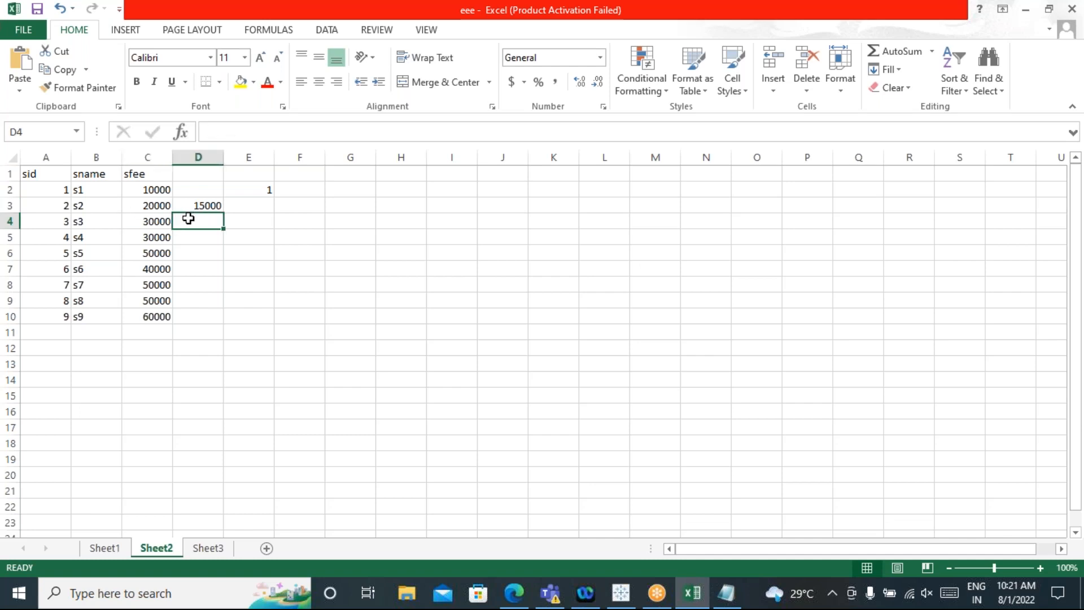
click(141, 222)
drag(138, 212, 139, 207)
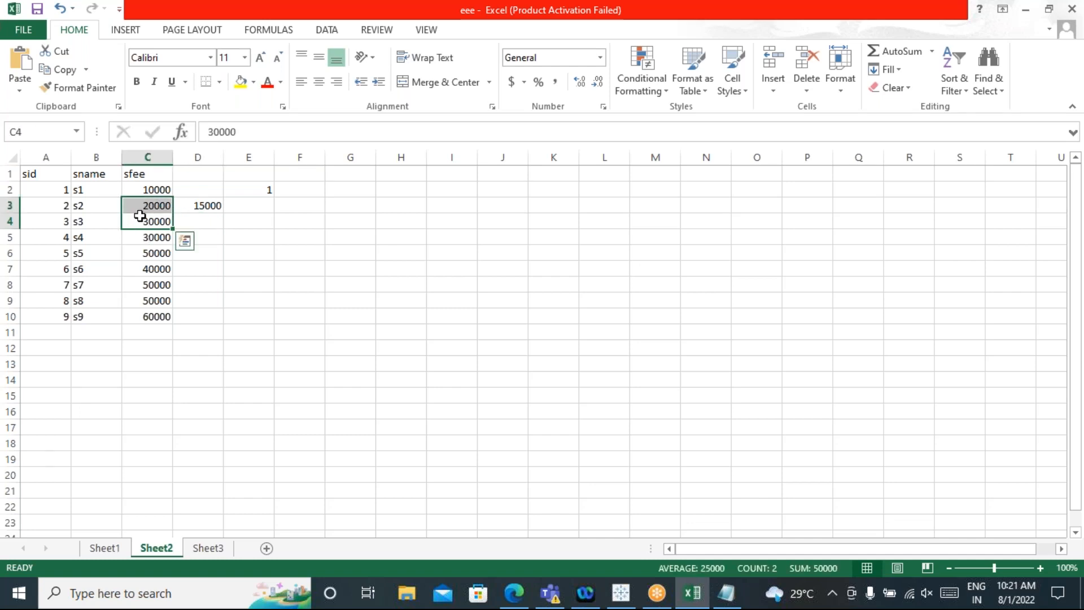
click(198, 217)
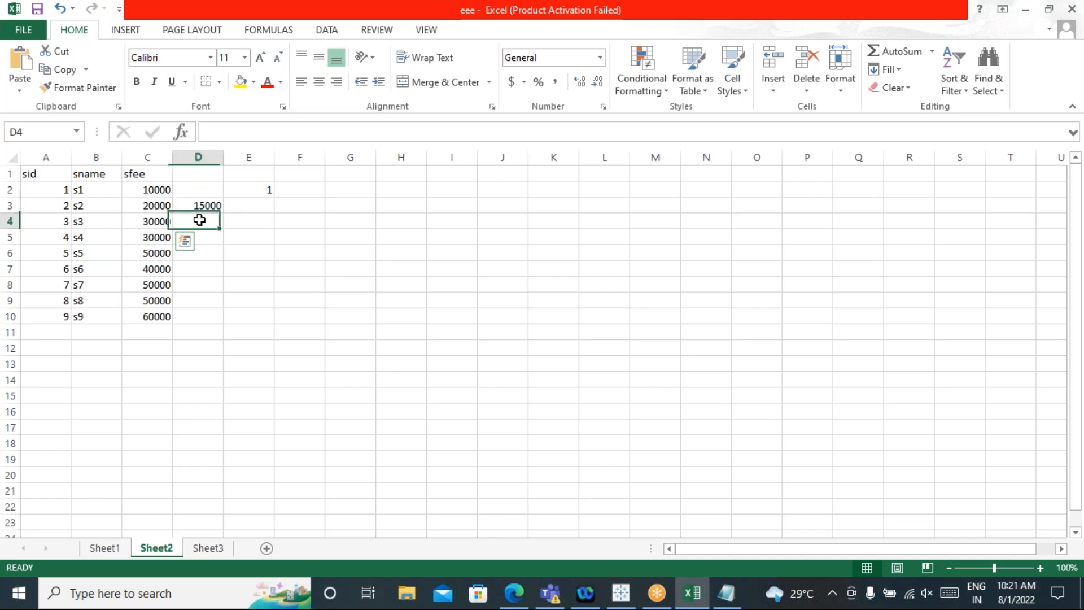
text(25000)
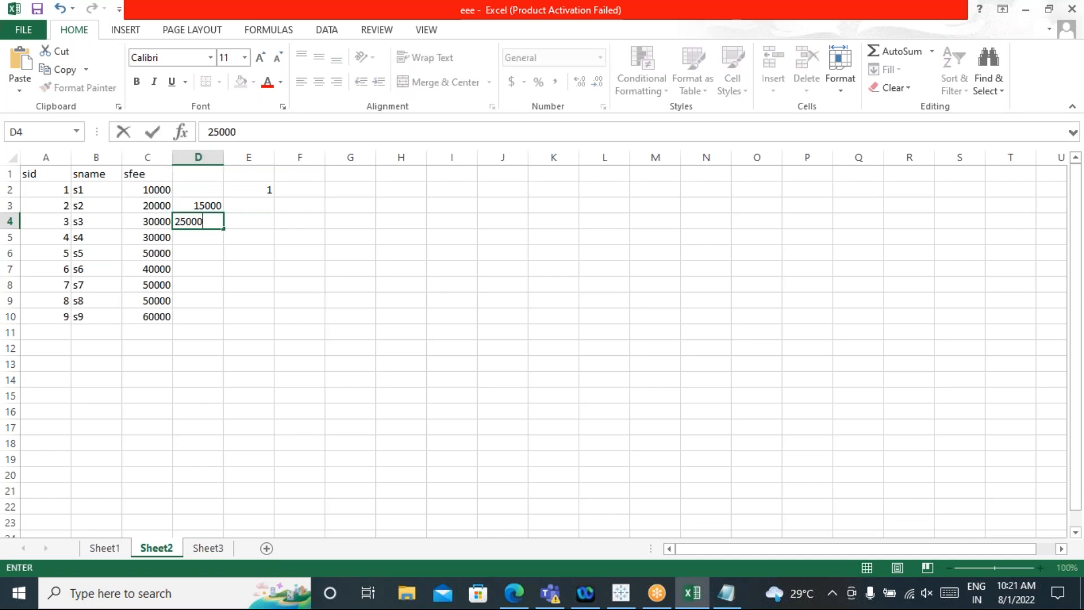
Step: Check the average of C4:C5 and enter 30000 in cell D5
click(145, 237)
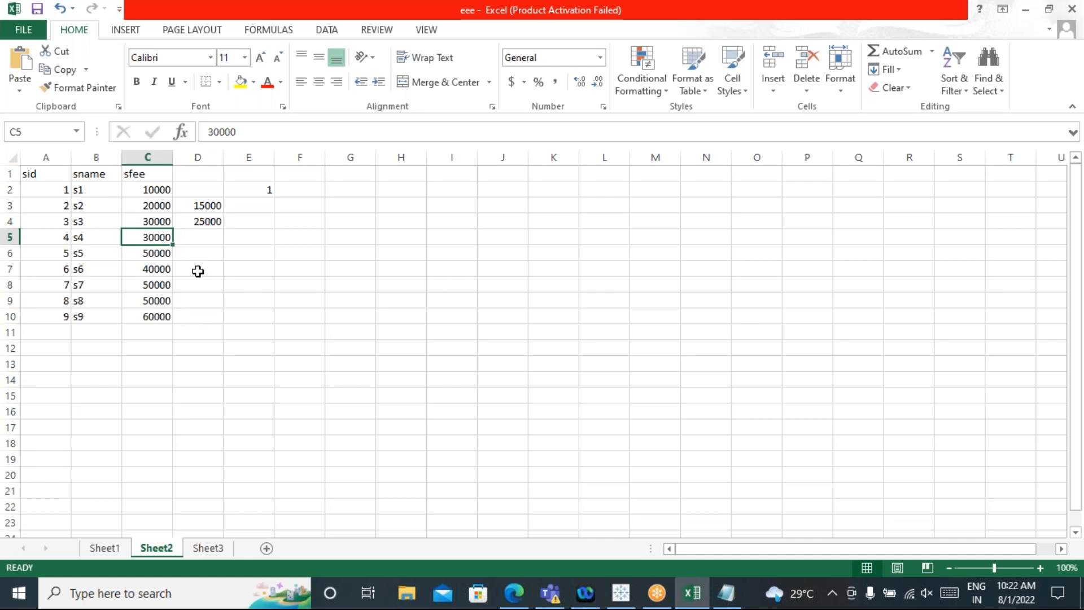
click(195, 236)
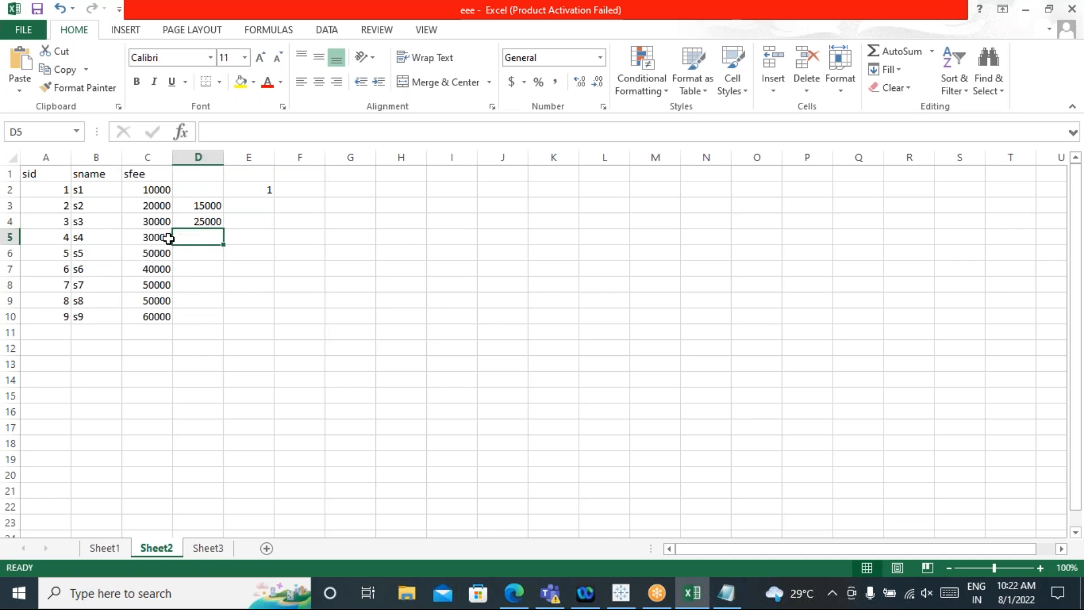
drag(140, 240, 139, 222)
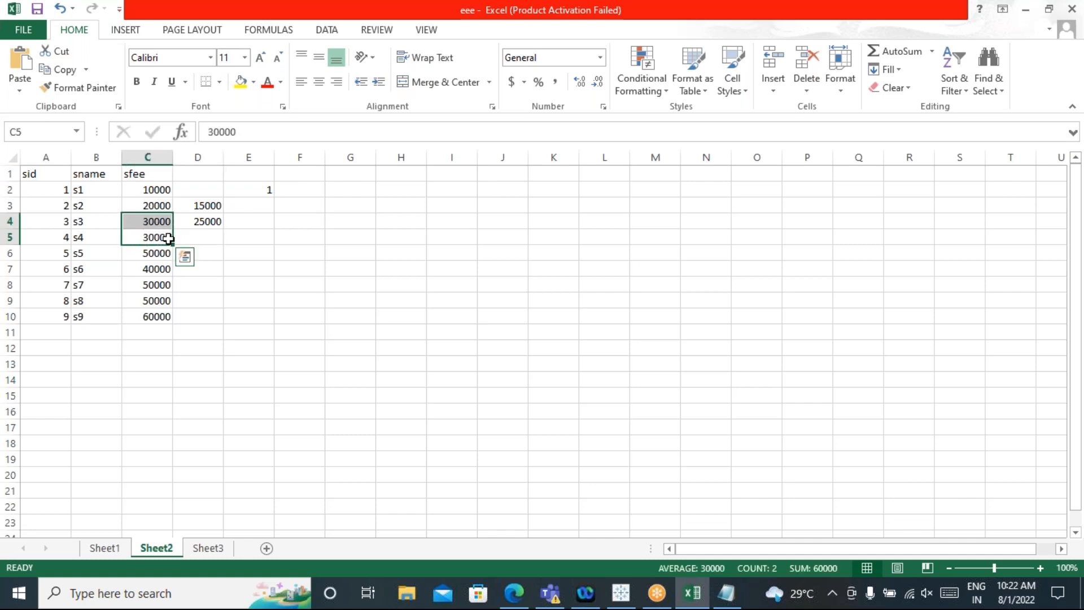
click(201, 236)
text(30000)
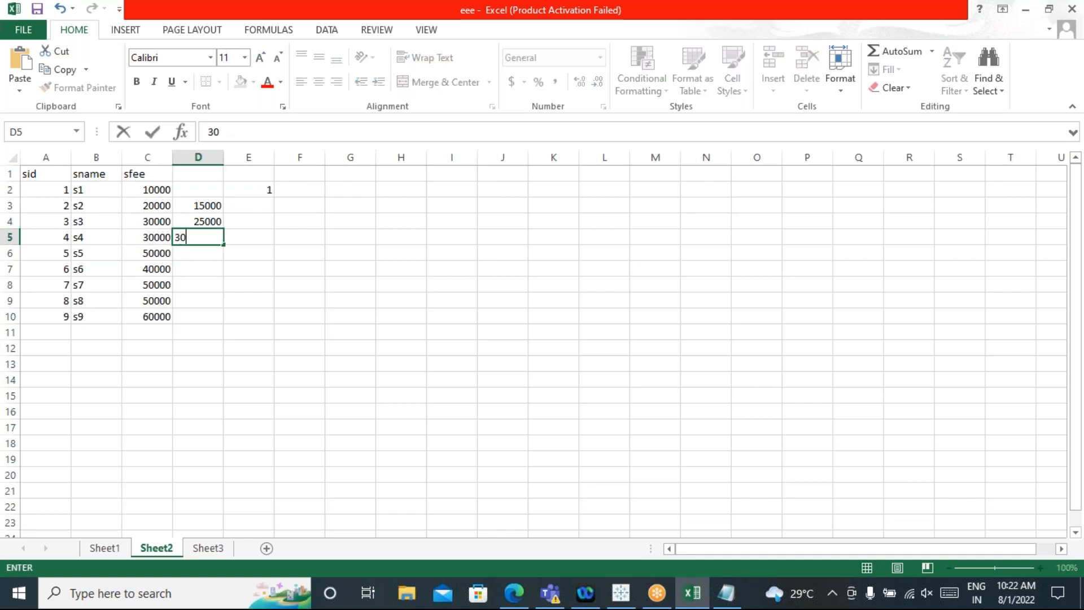
Step: Check the averages of C5:C6 and C6:C7, entering 40000 in cell D6 and 45000 in cell D7
drag(131, 252, 133, 235)
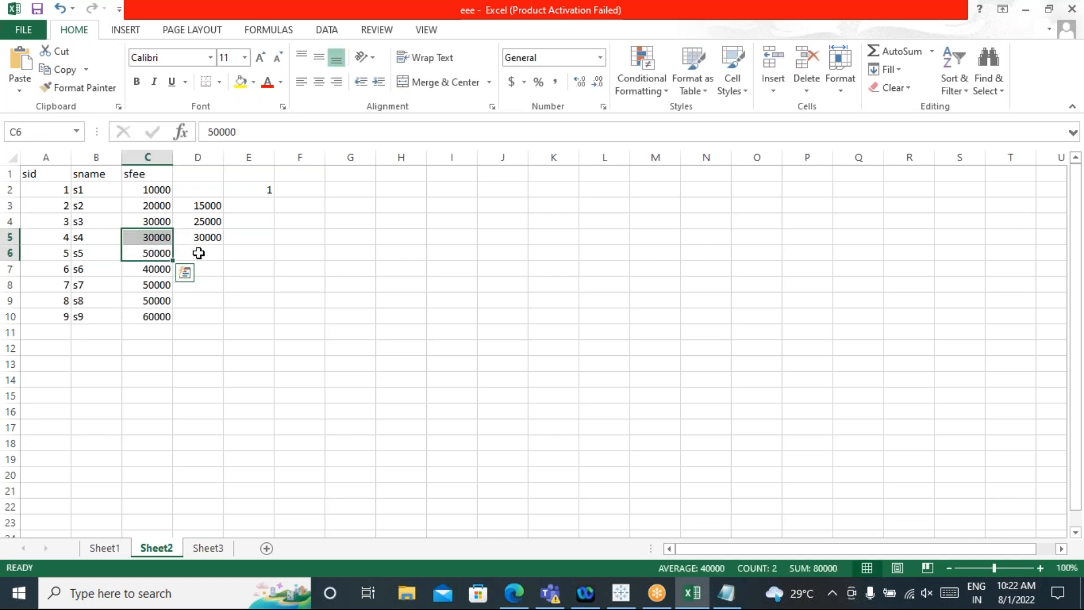
click(198, 252)
text(40000)
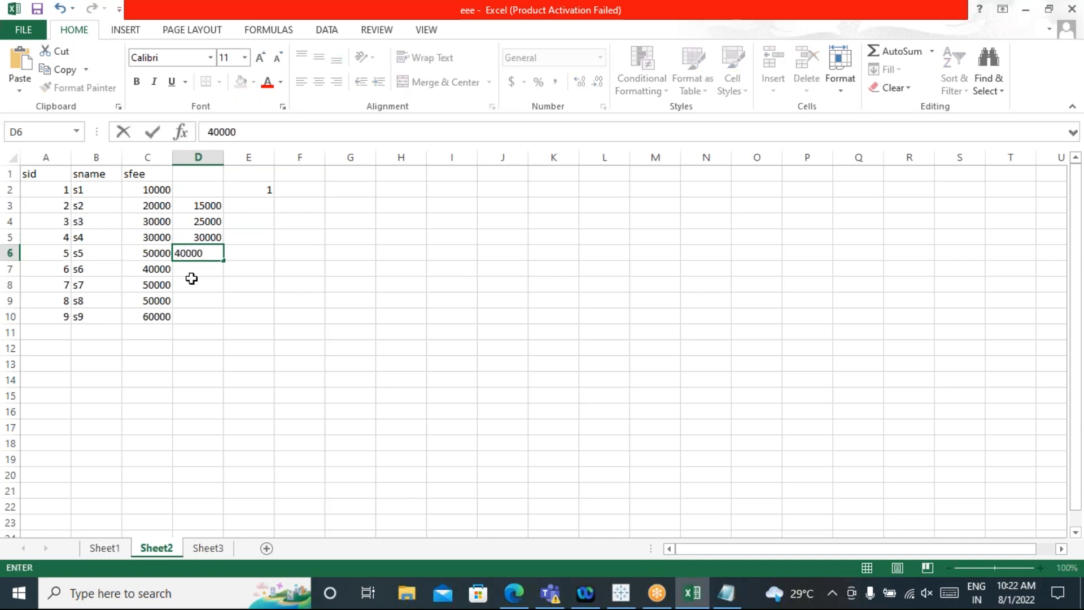
click(131, 273)
drag(133, 267, 136, 251)
click(198, 269)
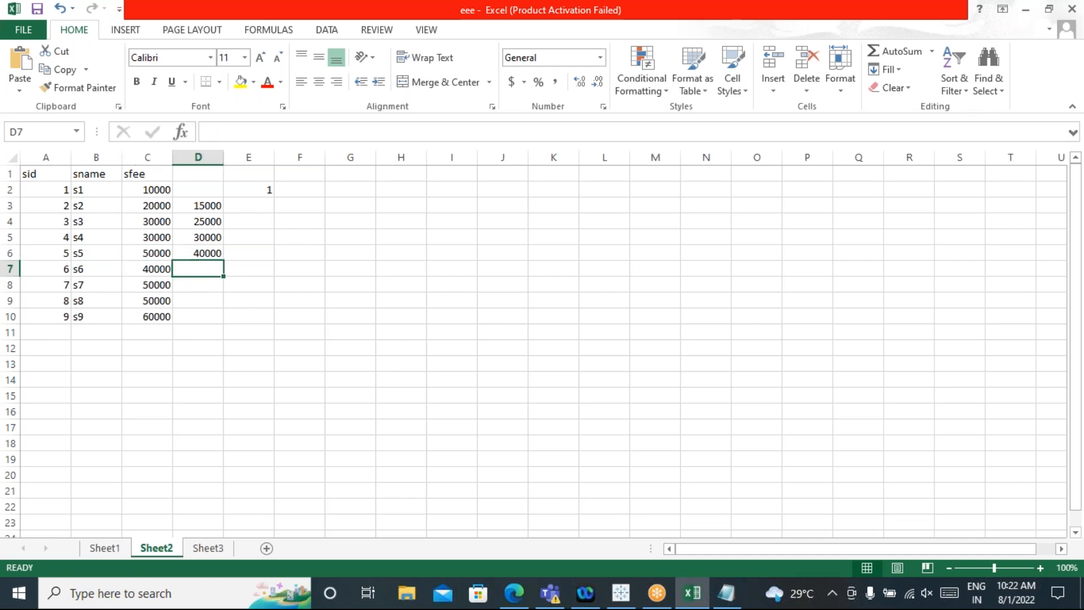
text(45000)
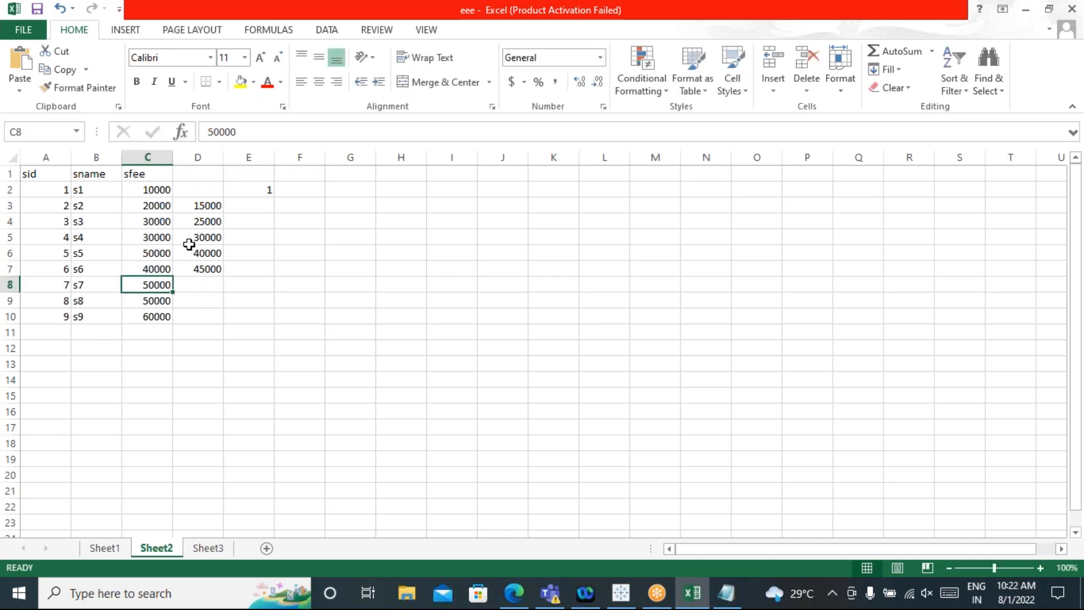
Step: Clear the 1 from cell E2 and enter 2 in cell H1 as the number of previous values
drag(189, 207, 192, 267)
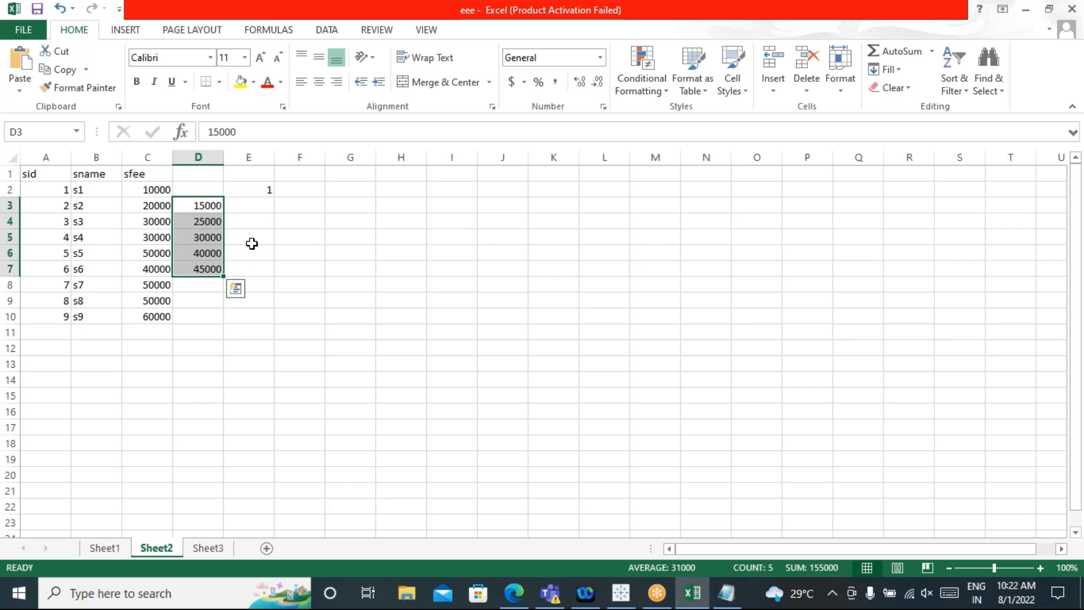
click(248, 191)
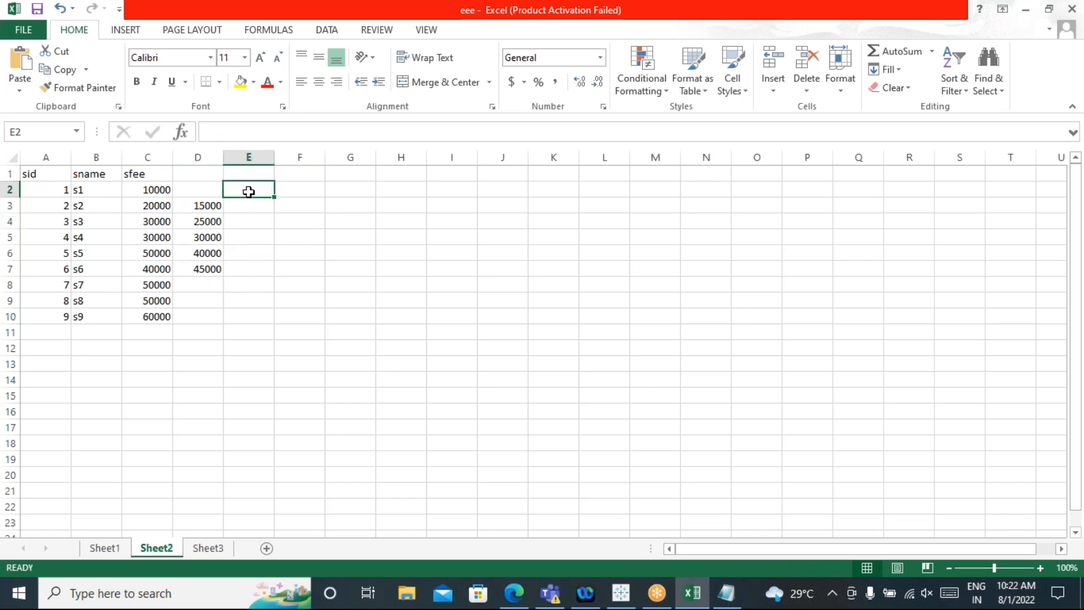
click(406, 173)
text(2)
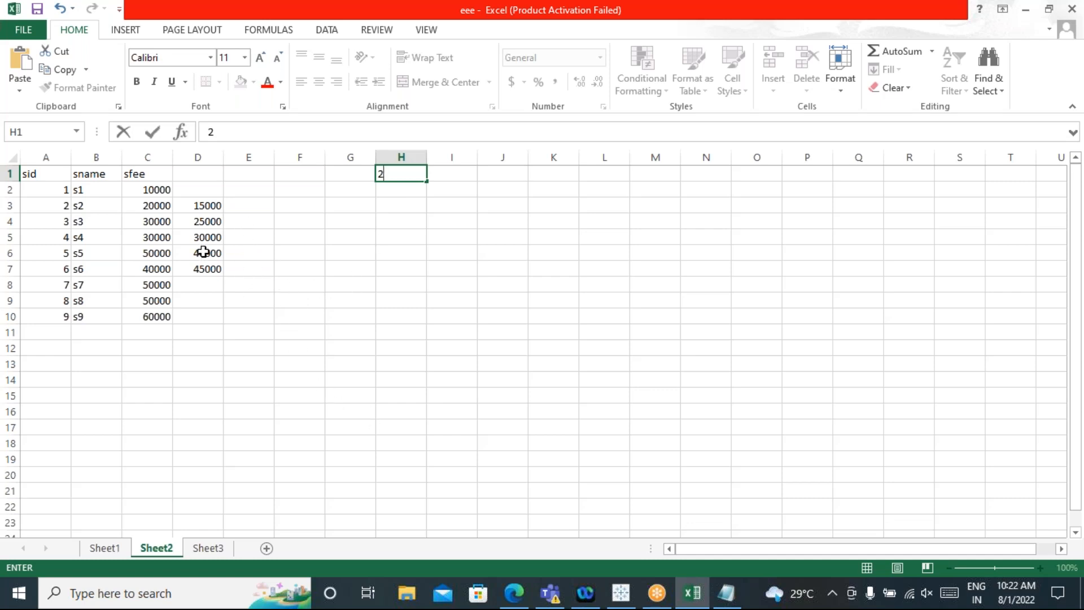
Step: Enter 10000 in cell E2 as the first average of the two-previous-values example
click(244, 191)
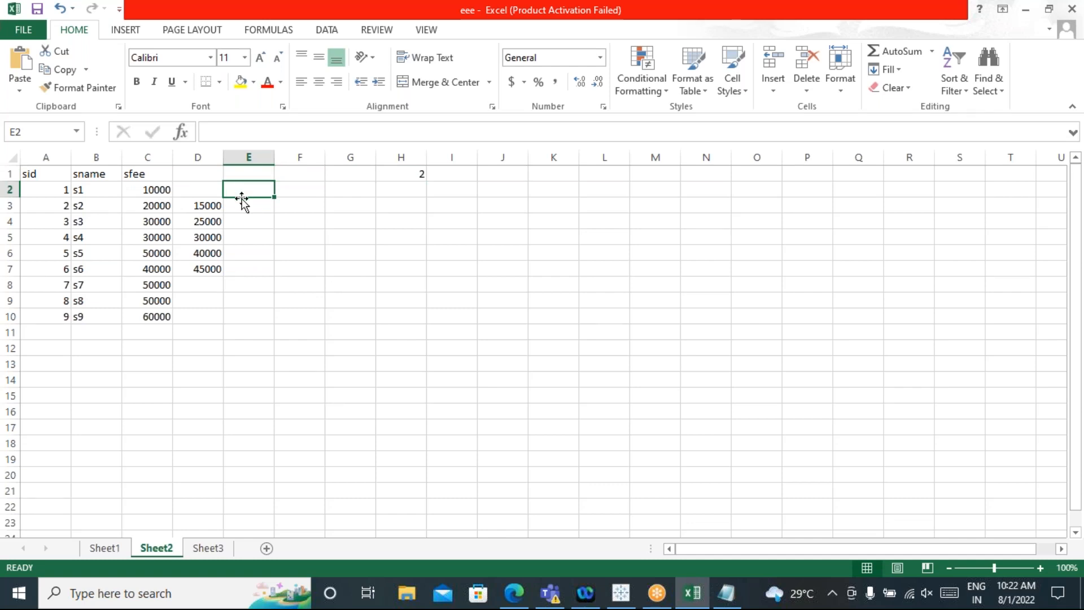
text(100)
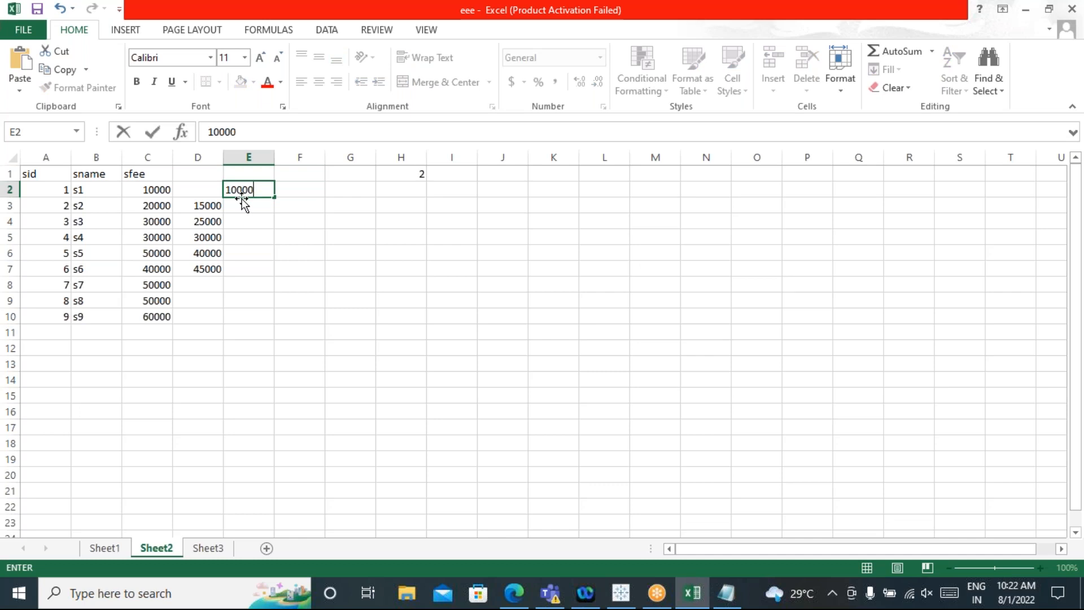
text(00)
click(241, 205)
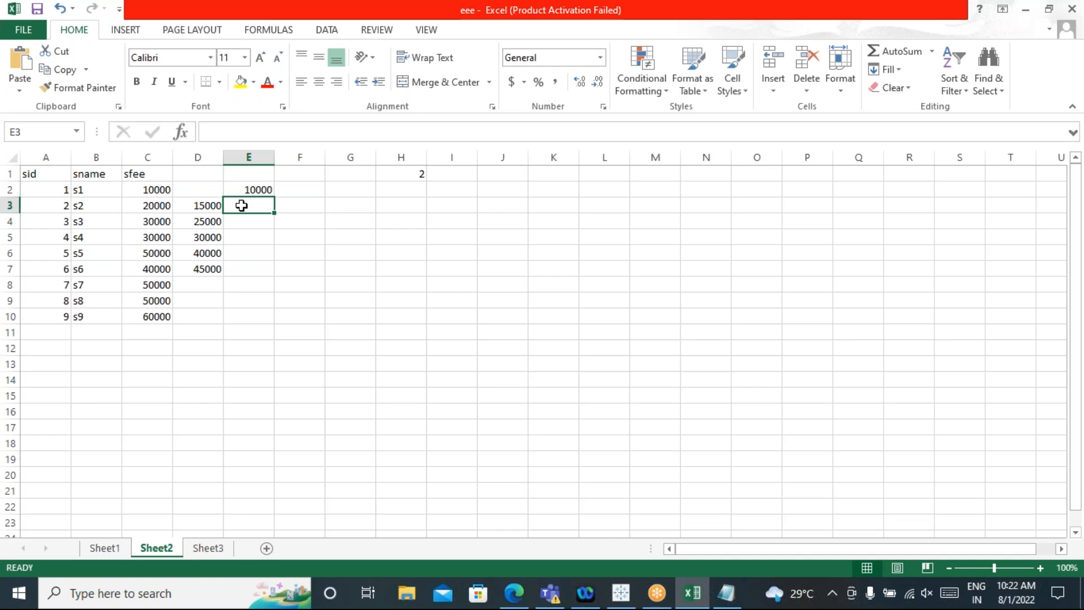
Step: Check the average of C2:C3 and enter 15000 in cell E3
click(131, 206)
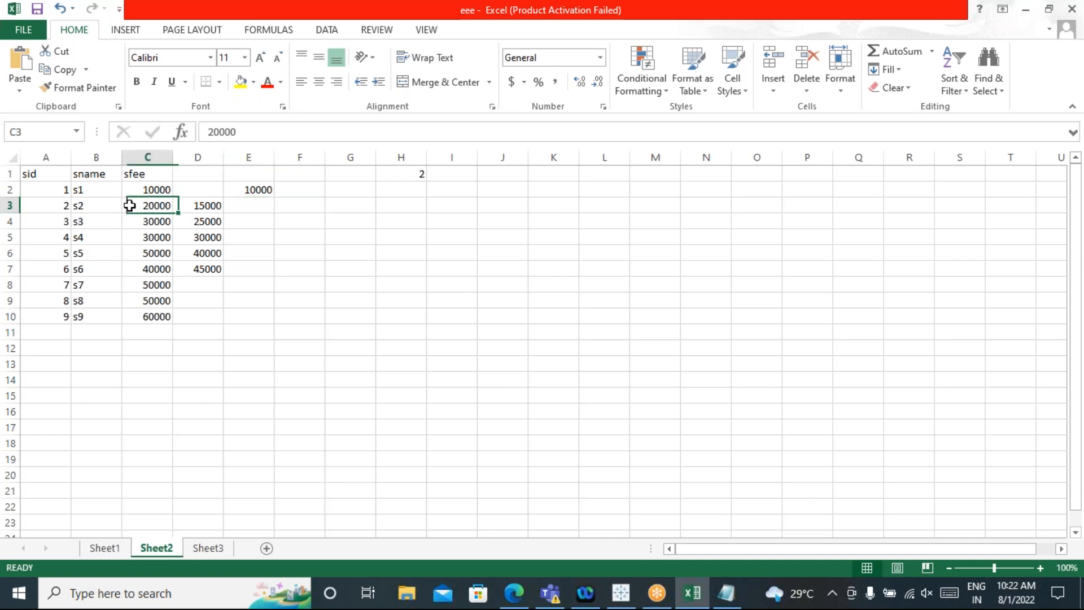
click(137, 190)
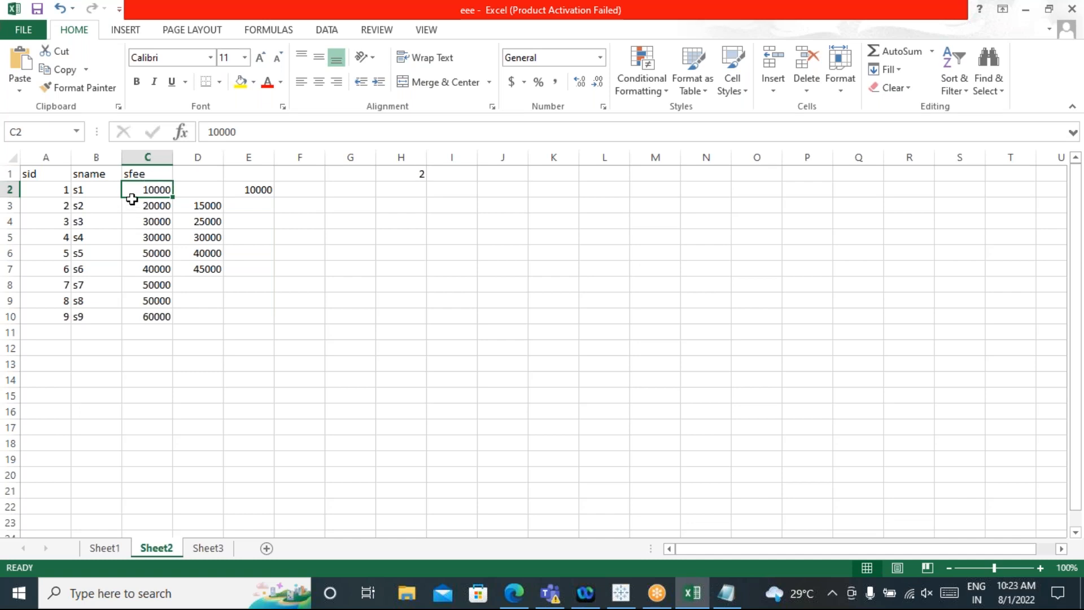
drag(132, 186, 132, 207)
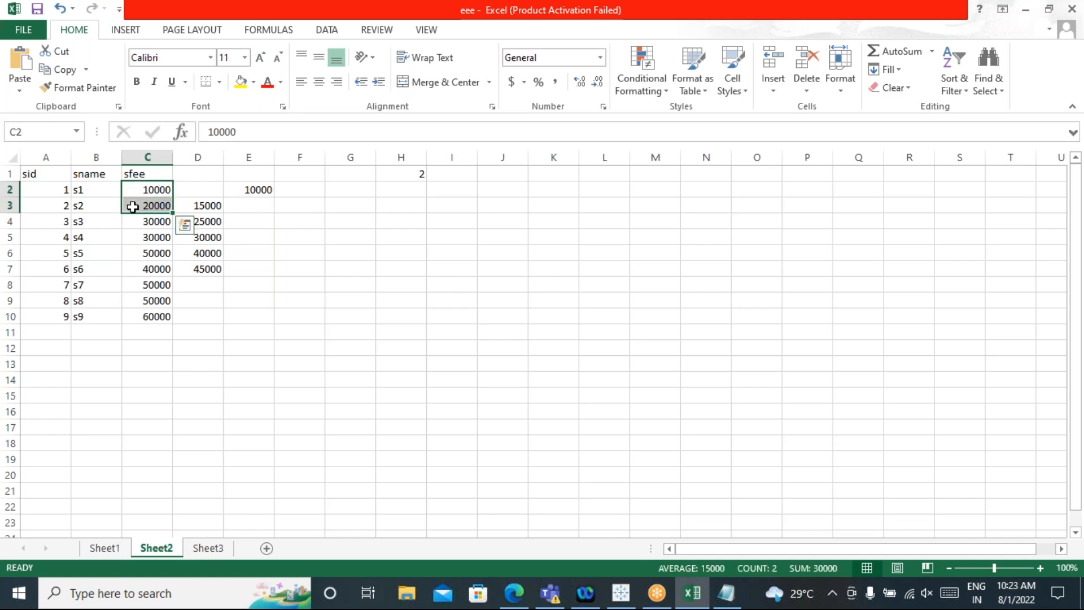
click(247, 205)
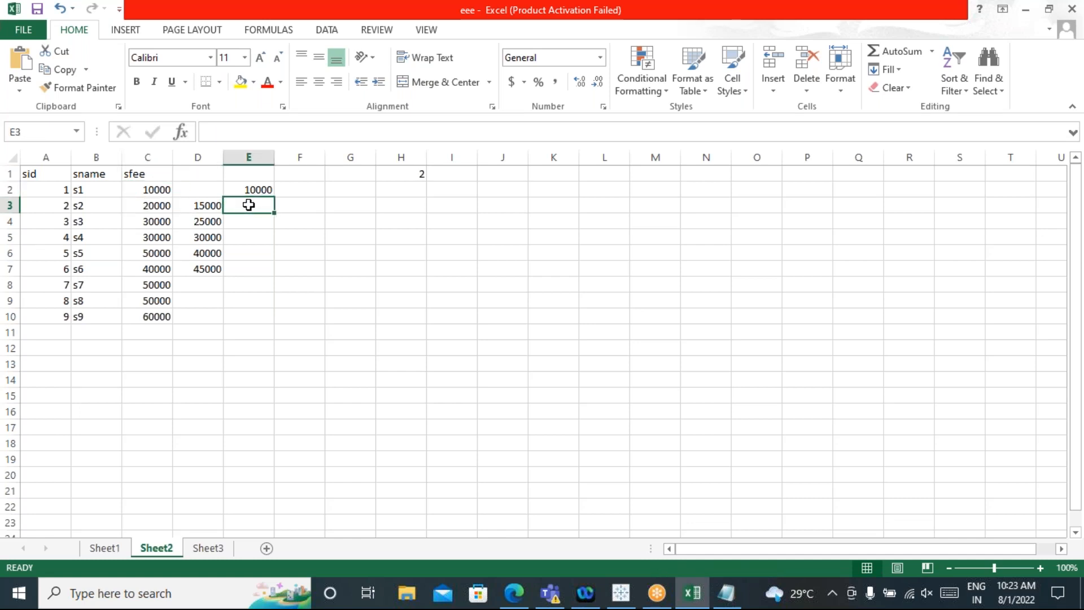
text(15000)
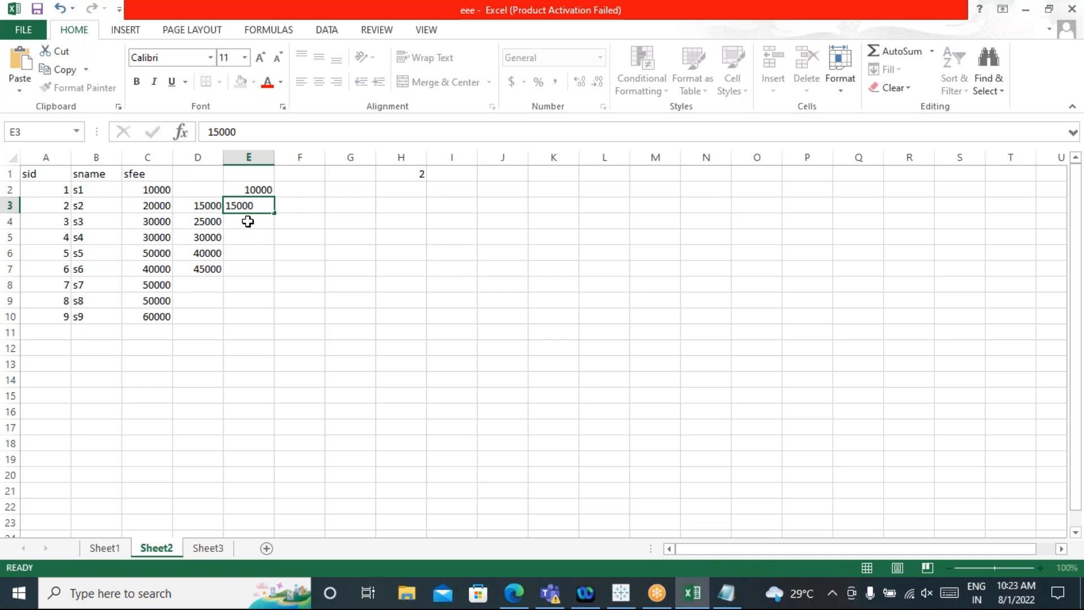
Step: Check the average of C2:C4 and enter 20000 in cell E4
click(248, 221)
click(137, 221)
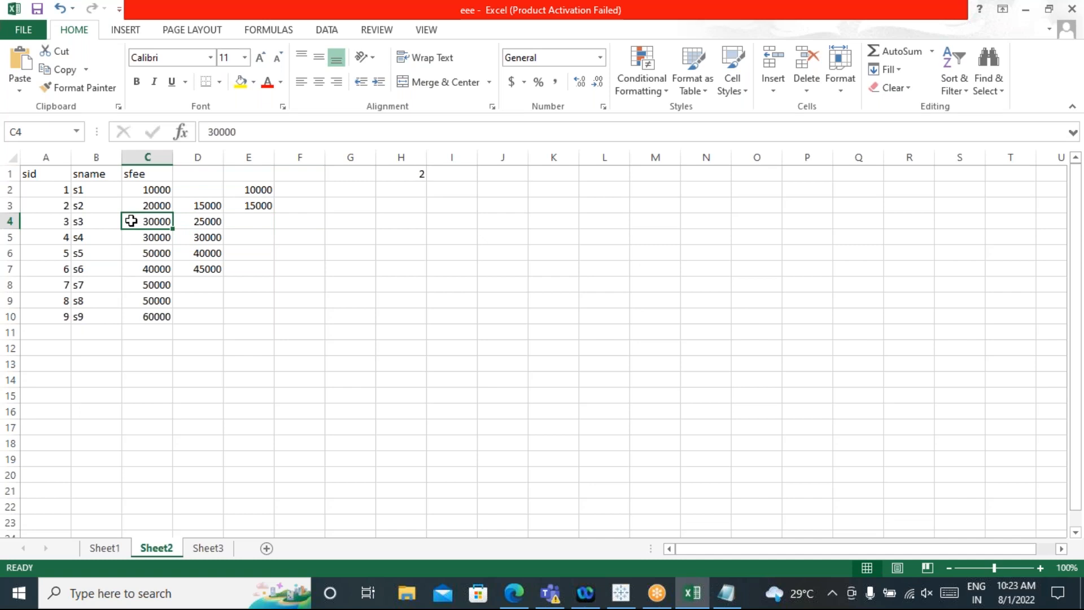
drag(131, 221, 128, 188)
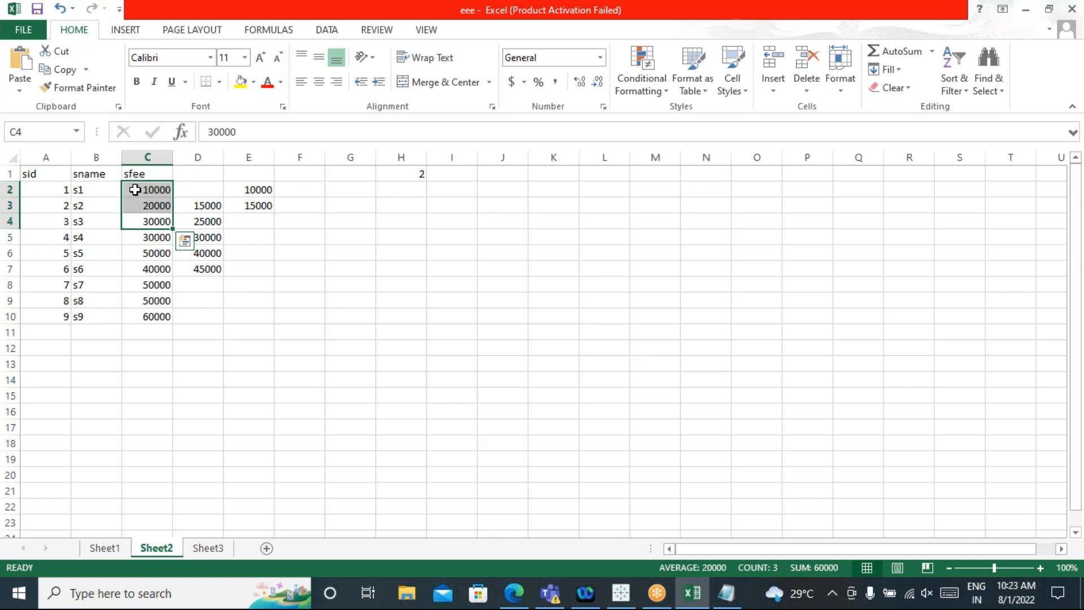
click(250, 220)
text(20000)
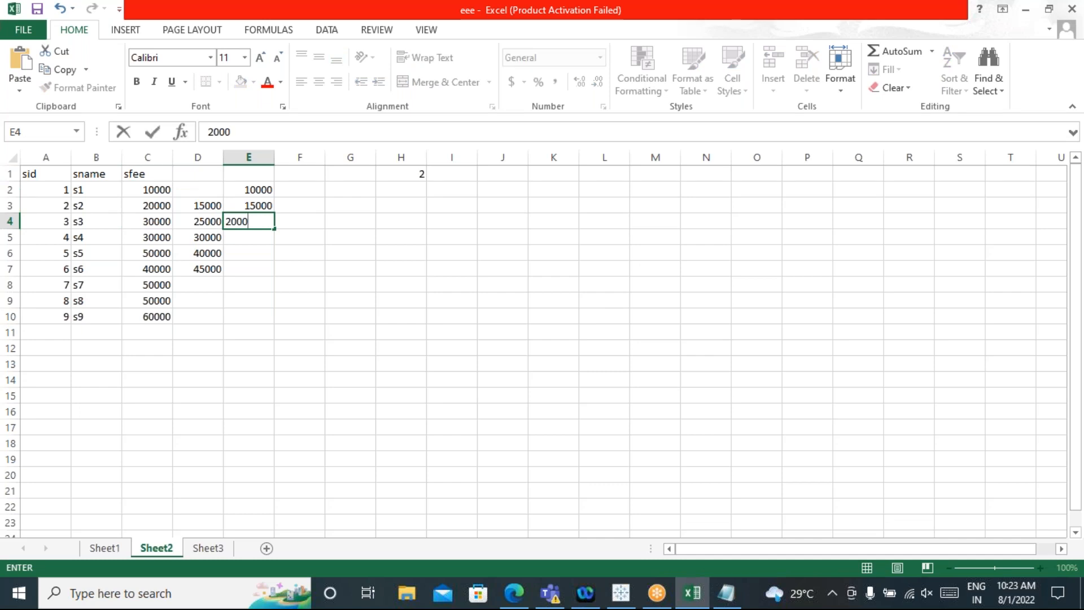
click(341, 234)
Step: Check the average of C3:C5 and select cell E5 beside the s4 row
click(133, 237)
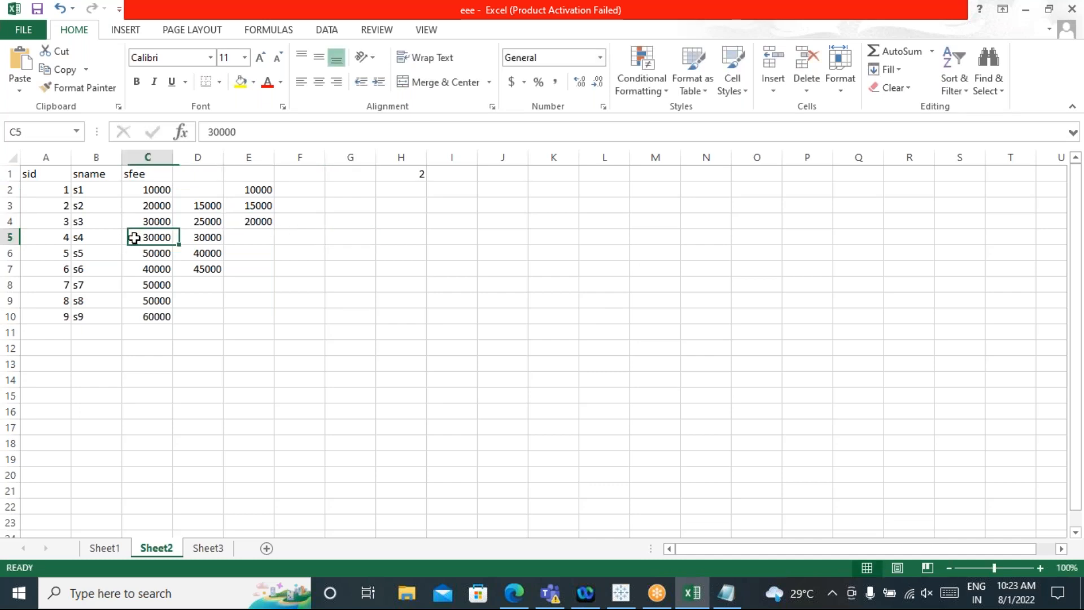
drag(136, 237, 137, 208)
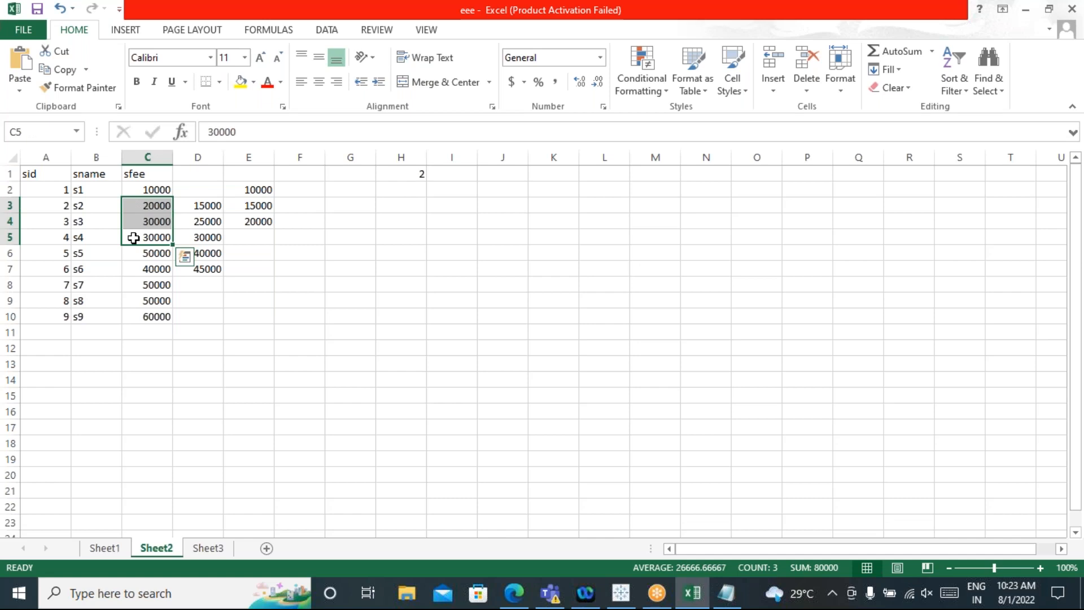
click(244, 235)
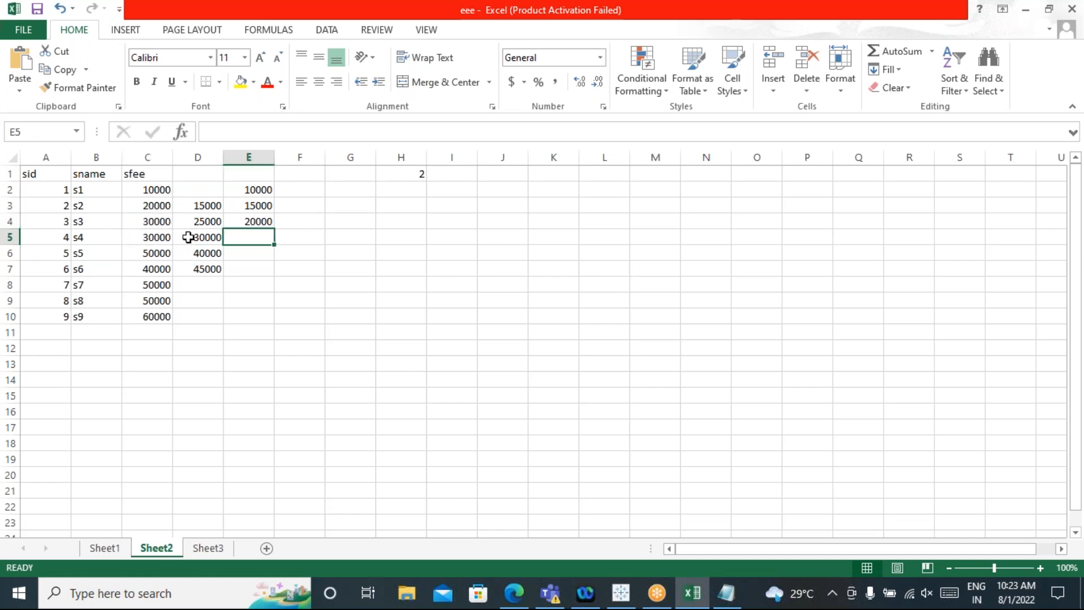
Step: Switch to Tableau and set the Sales (copy) moving average to 1 previous and 1 next value, then close the table calculation settings
click(621, 593)
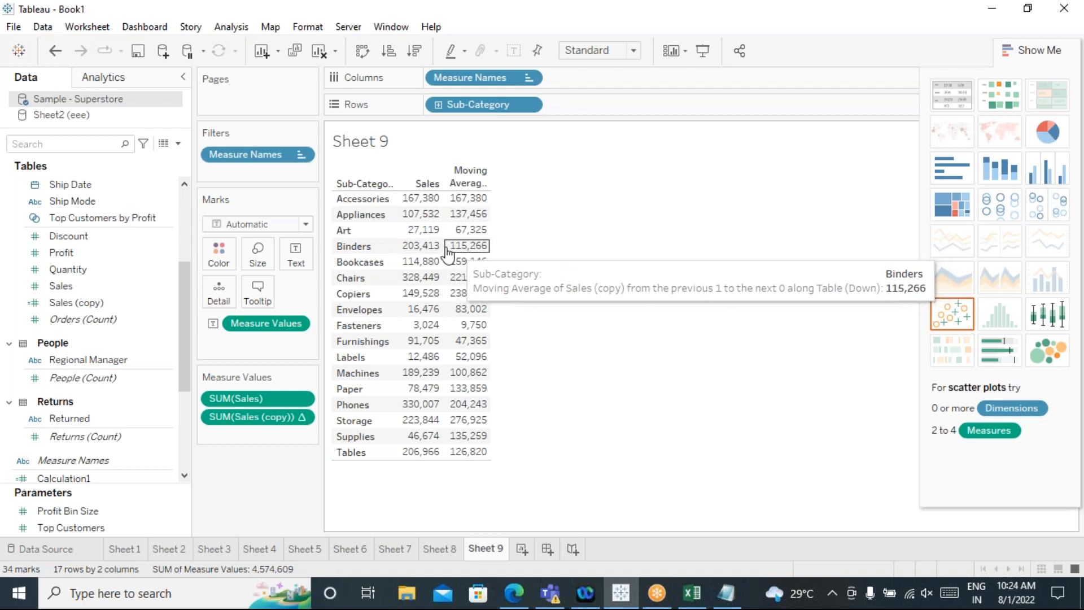
click(621, 595)
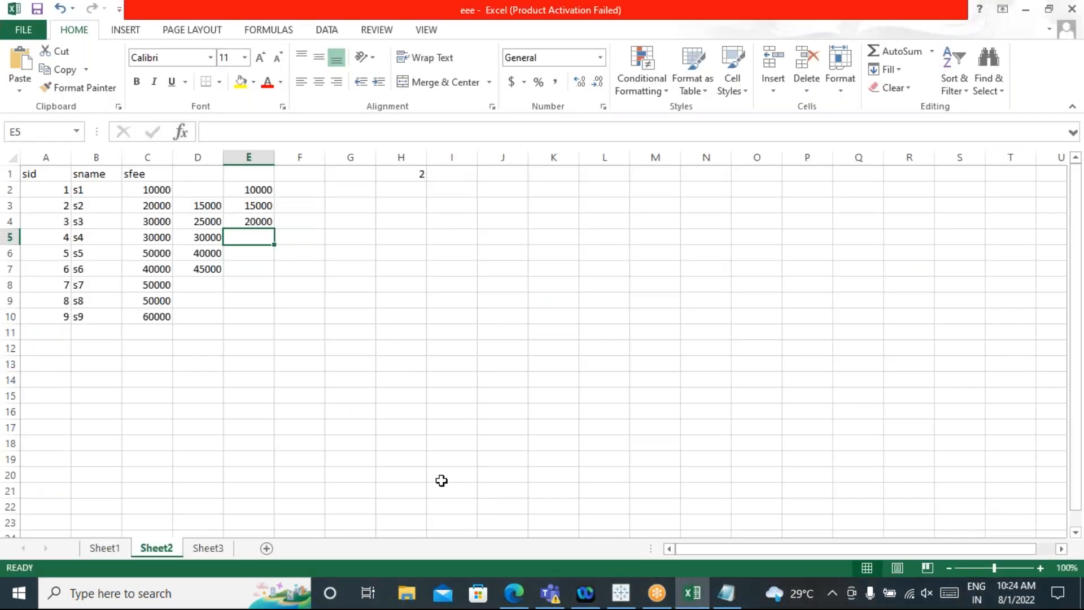
click(620, 593)
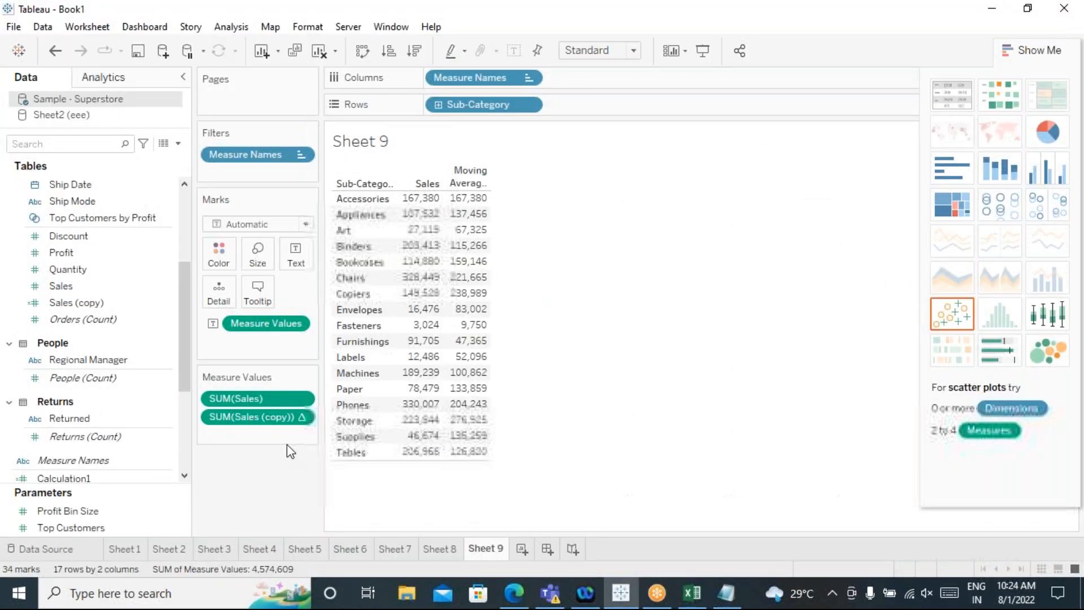
right_click(301, 418)
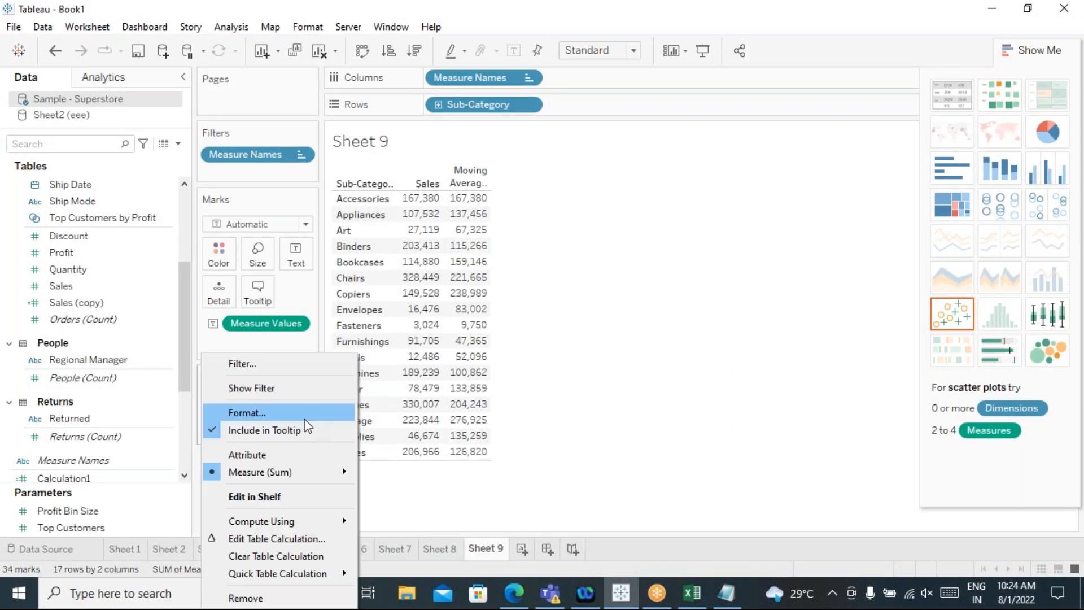
click(295, 538)
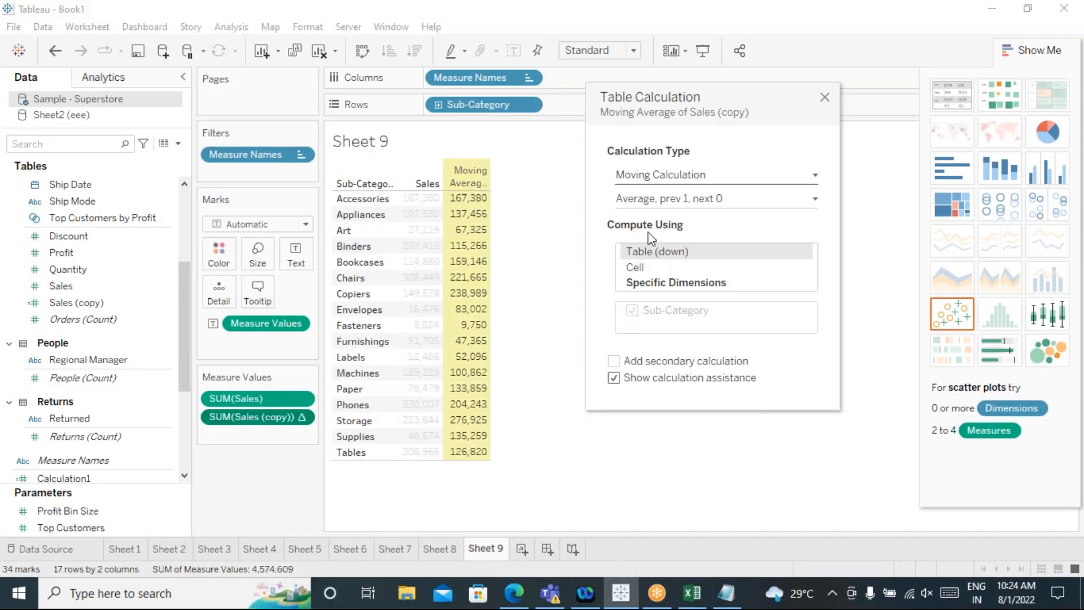
click(658, 202)
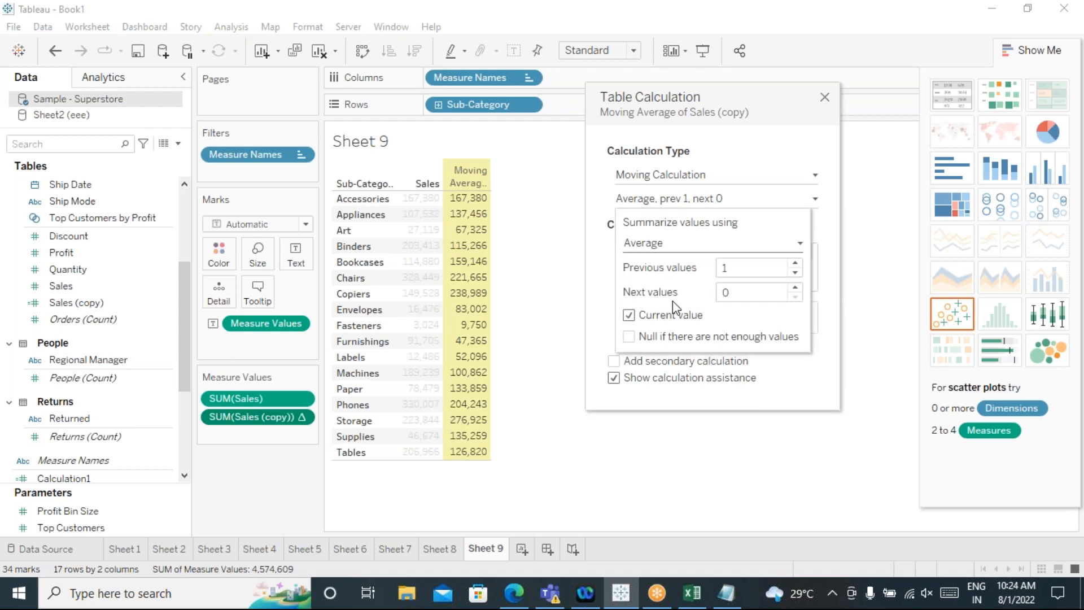
click(795, 288)
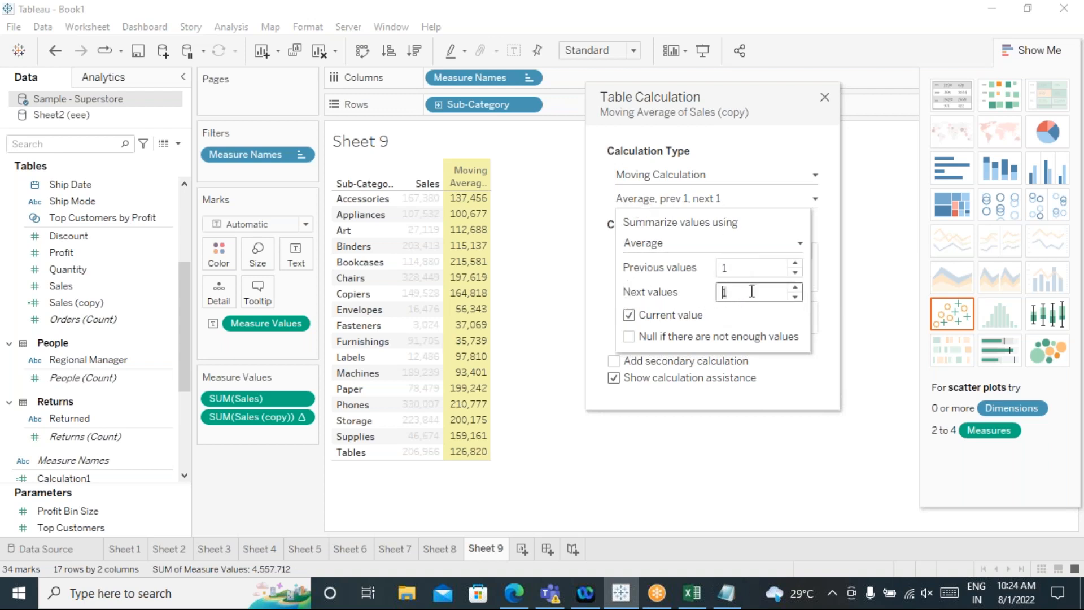
click(614, 378)
click(823, 98)
click(824, 98)
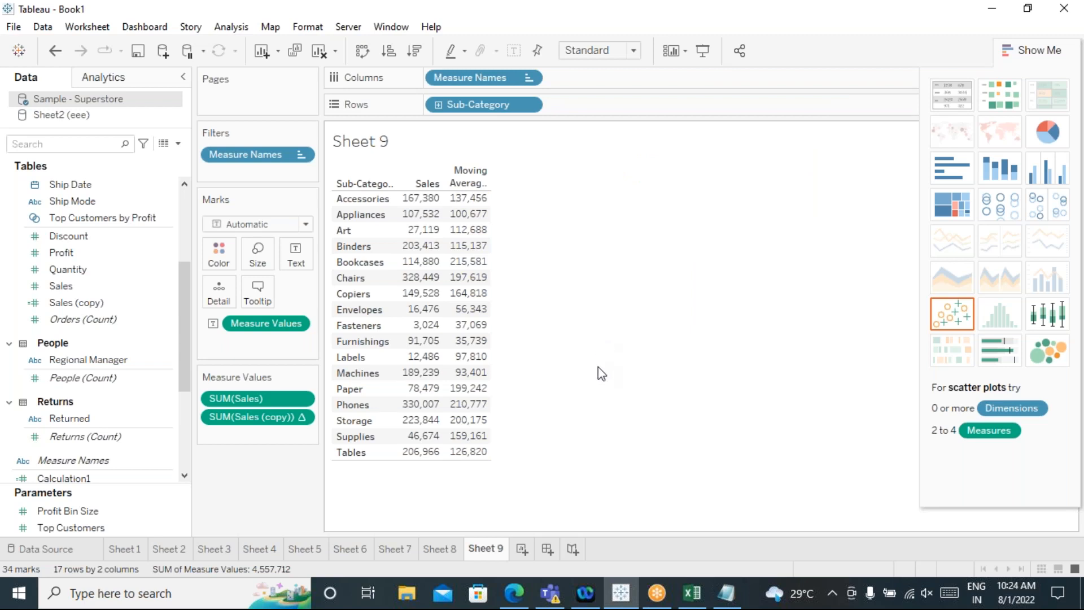
Step: Switch to Excel and clear the manual average values from cells D1:F9 on Sheet2
click(692, 592)
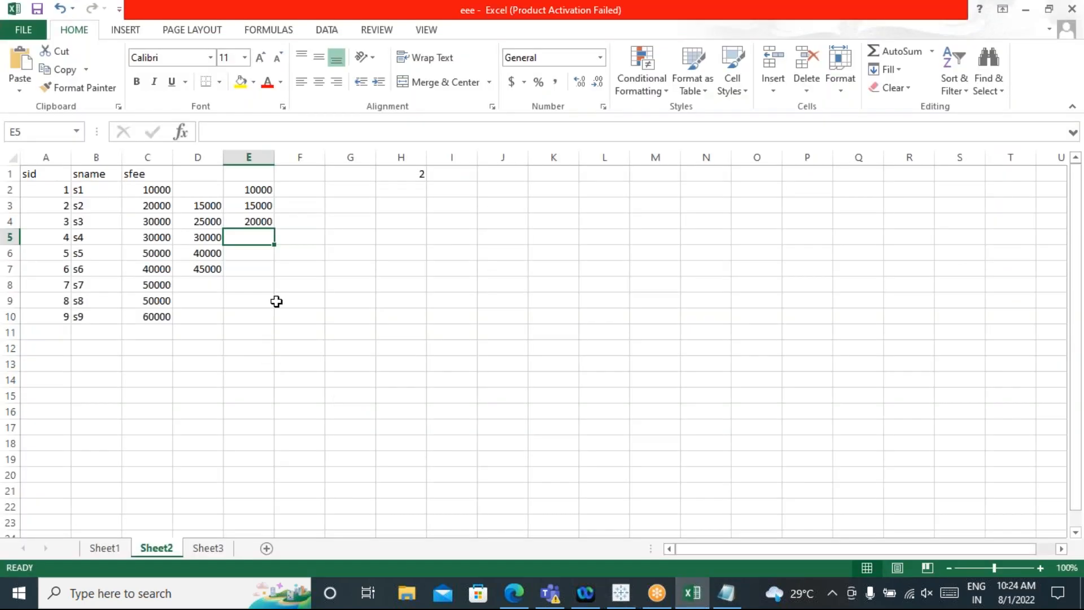
click(277, 285)
click(347, 206)
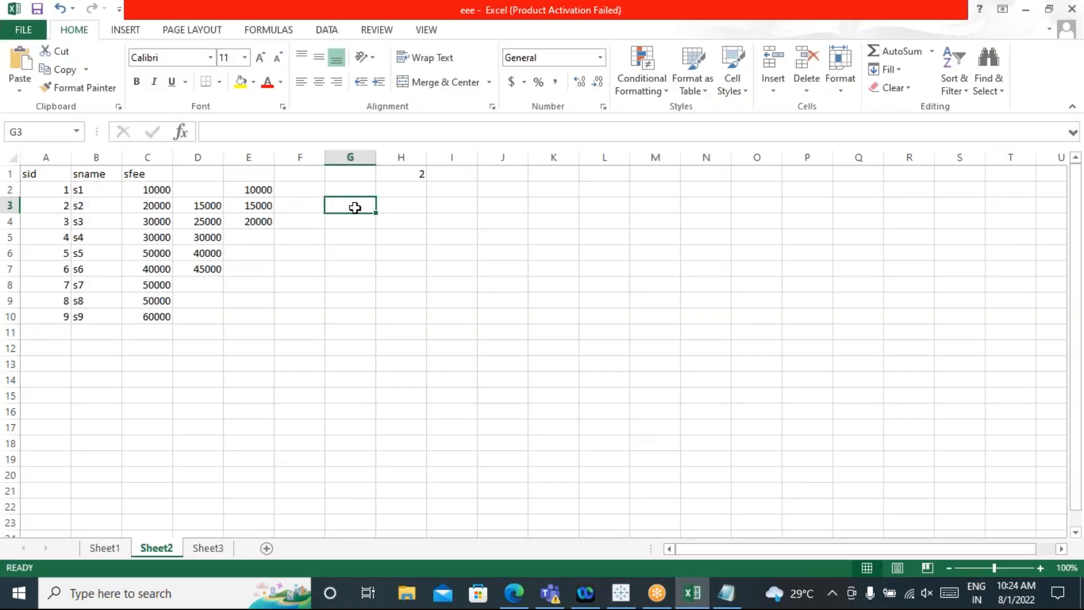
drag(198, 180, 300, 291)
key(Delete)
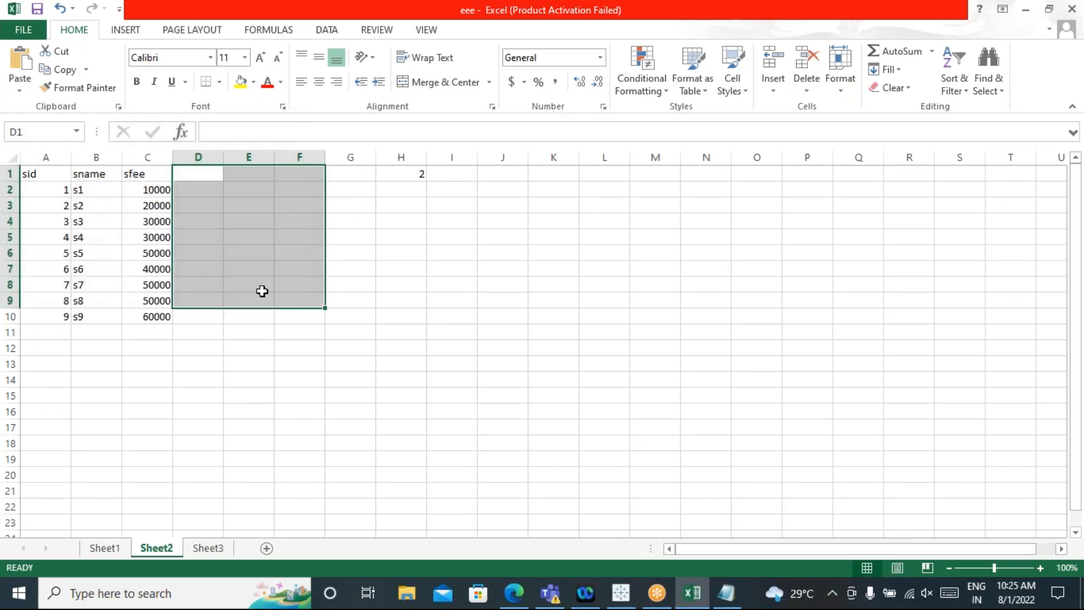
Step: Mark the rows around s2 in column D by entering c in D3 and 1 in D2 and D4
click(200, 205)
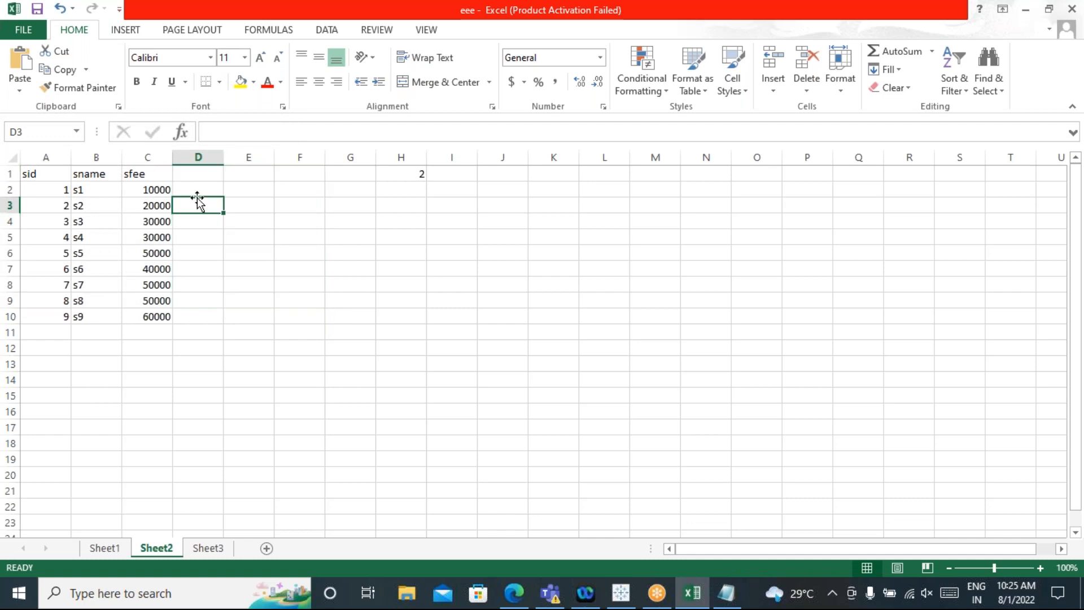
click(196, 190)
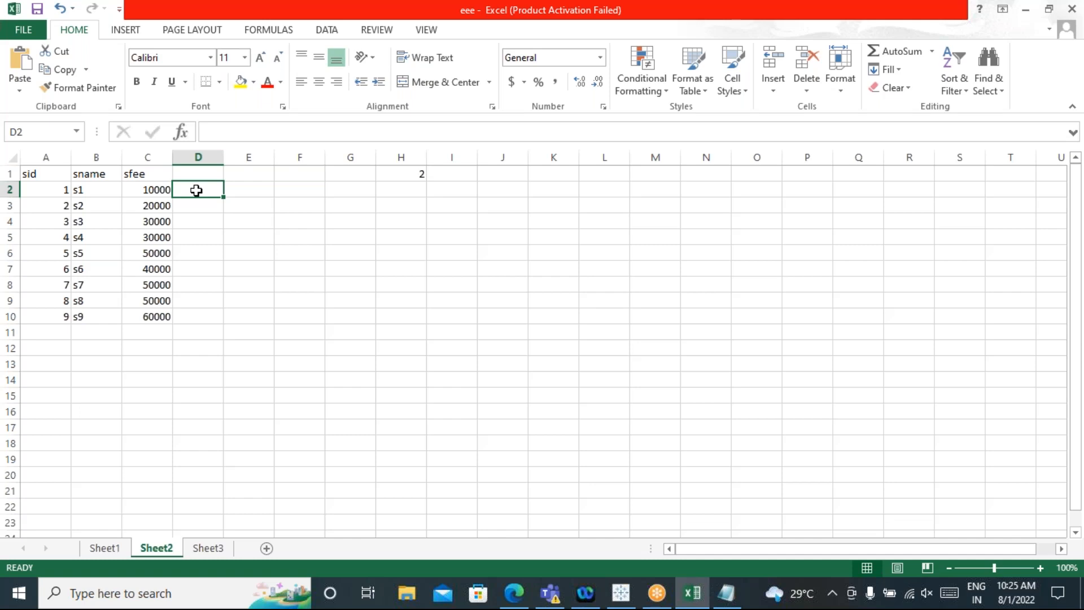
click(193, 206)
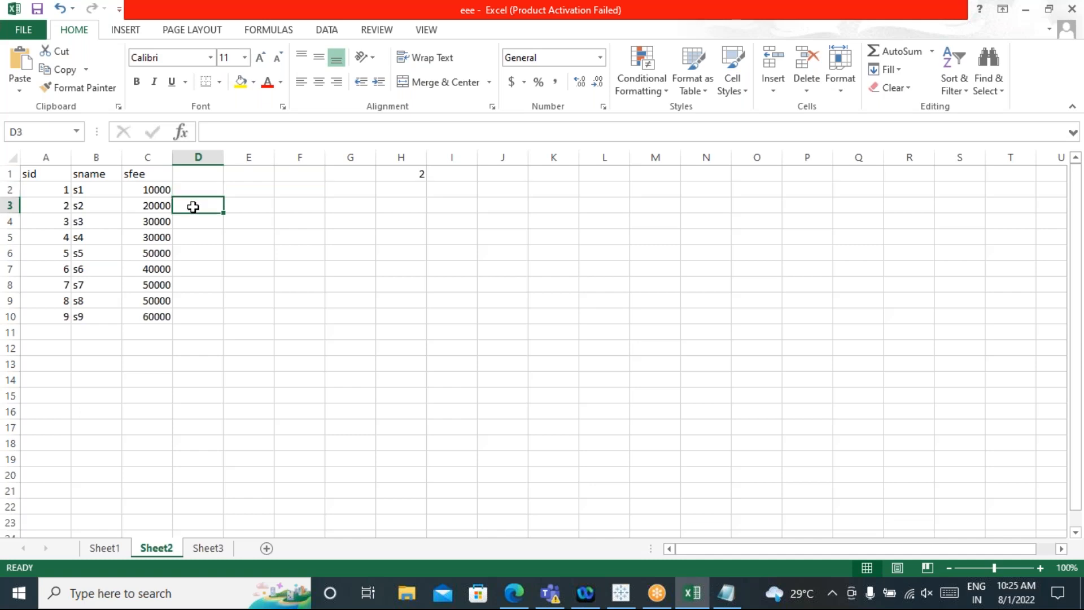
double_click(193, 206)
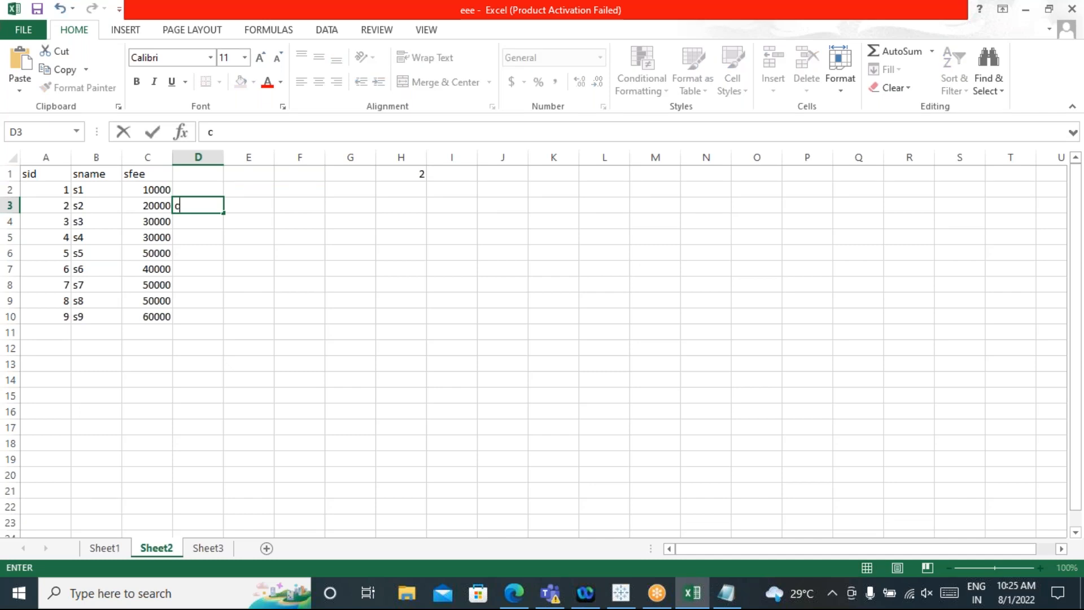
click(182, 186)
text(1)
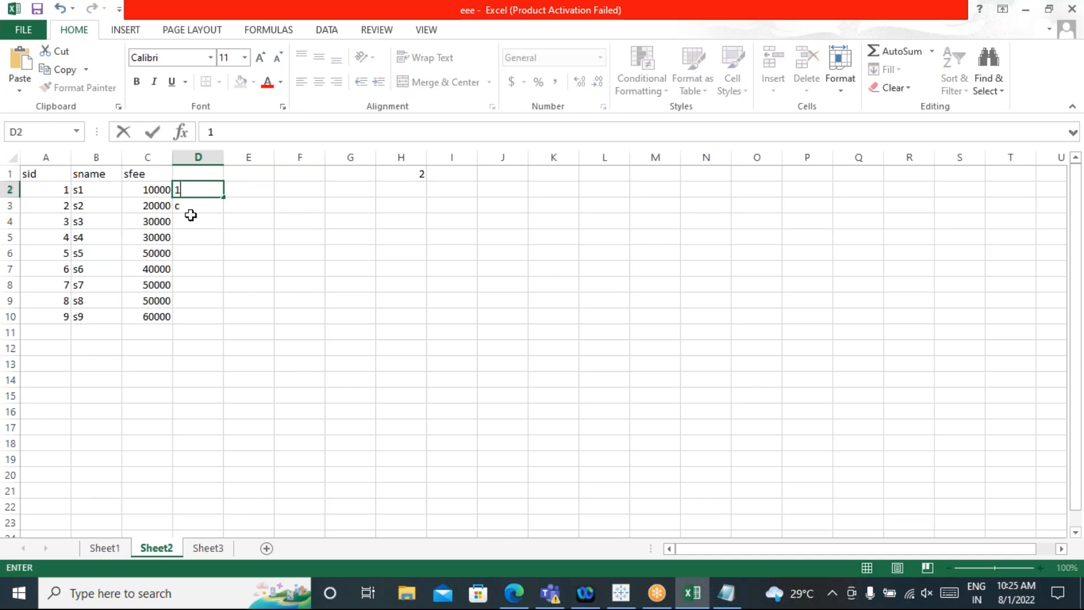
click(187, 223)
text(1)
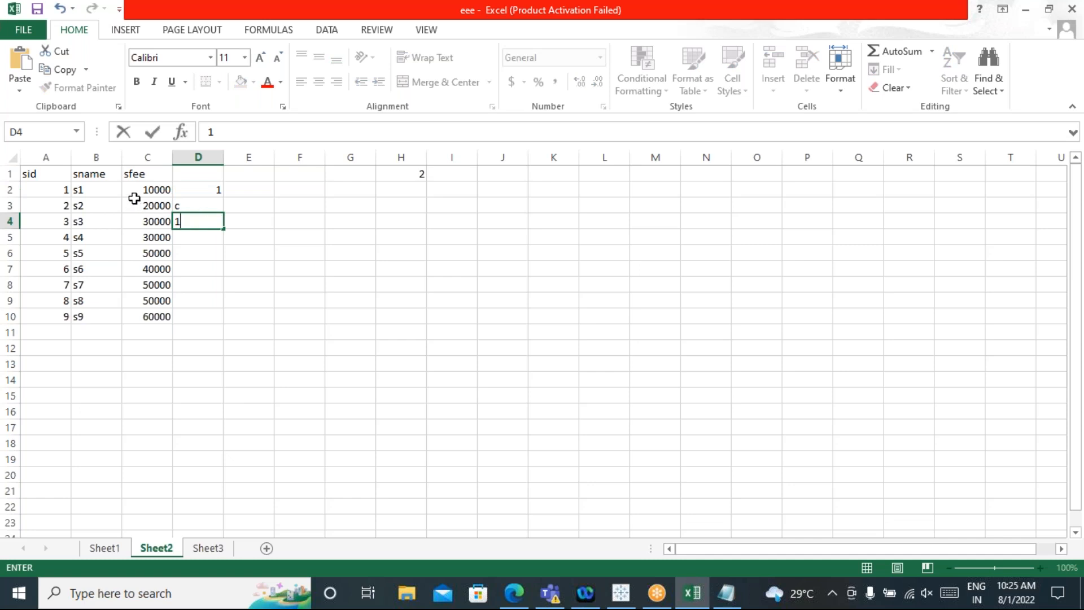
Step: Check the average of C2:C4 and enter 10000 in cell D3
drag(137, 189, 129, 216)
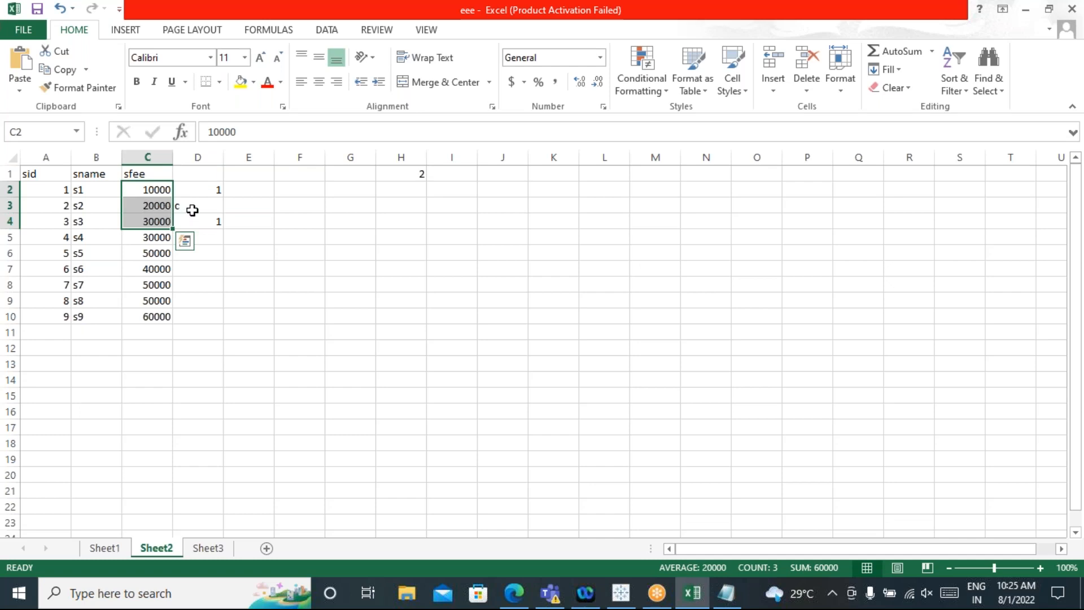
click(190, 208)
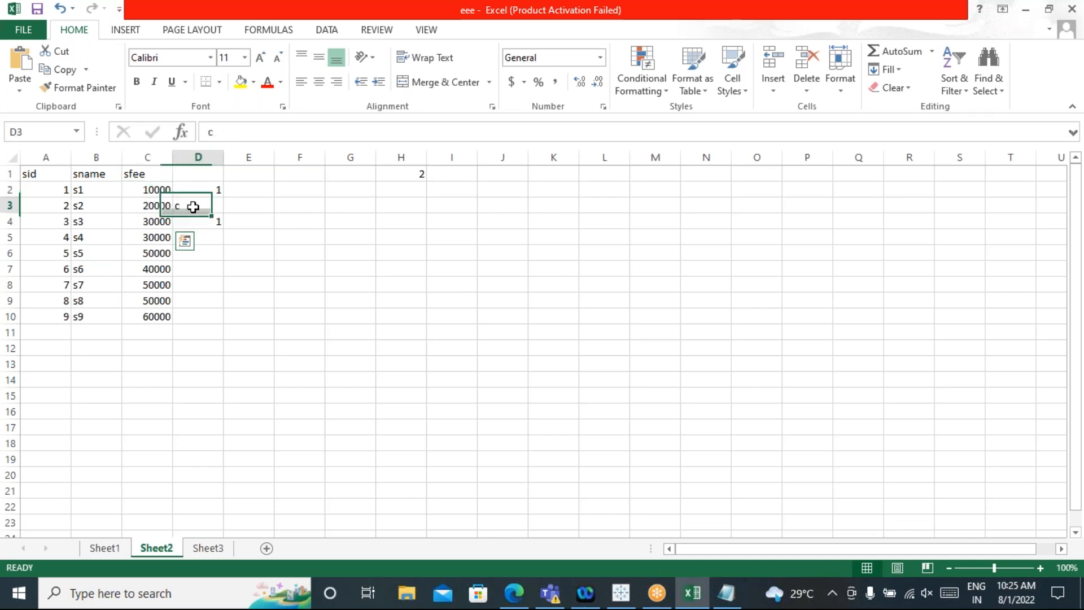
text(1000)
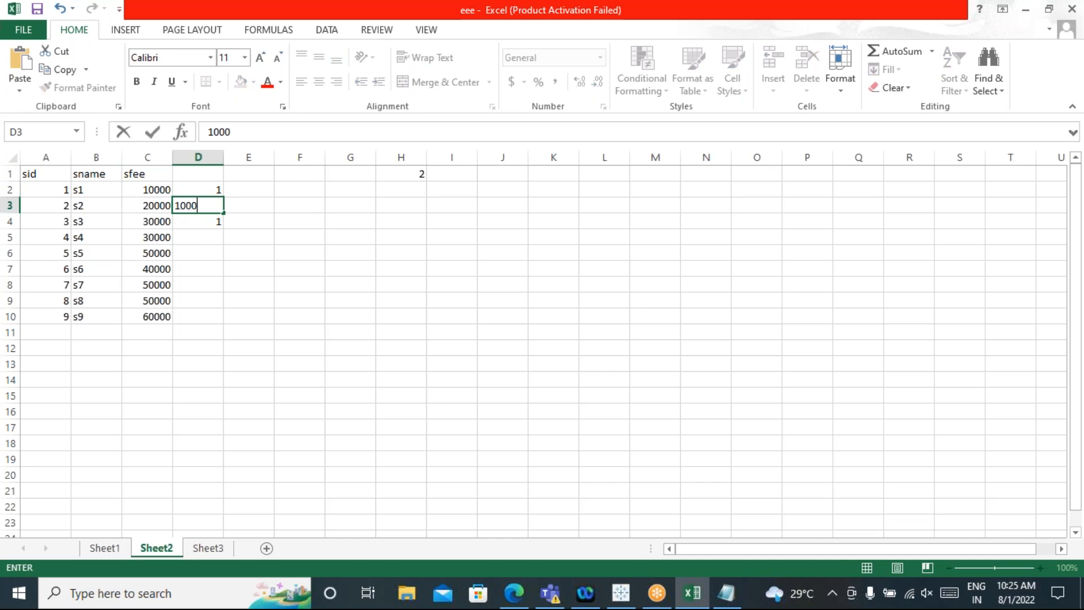
text(0)
Step: Delete the 1 markers from cells D4 and D2
click(213, 221)
key(Delete)
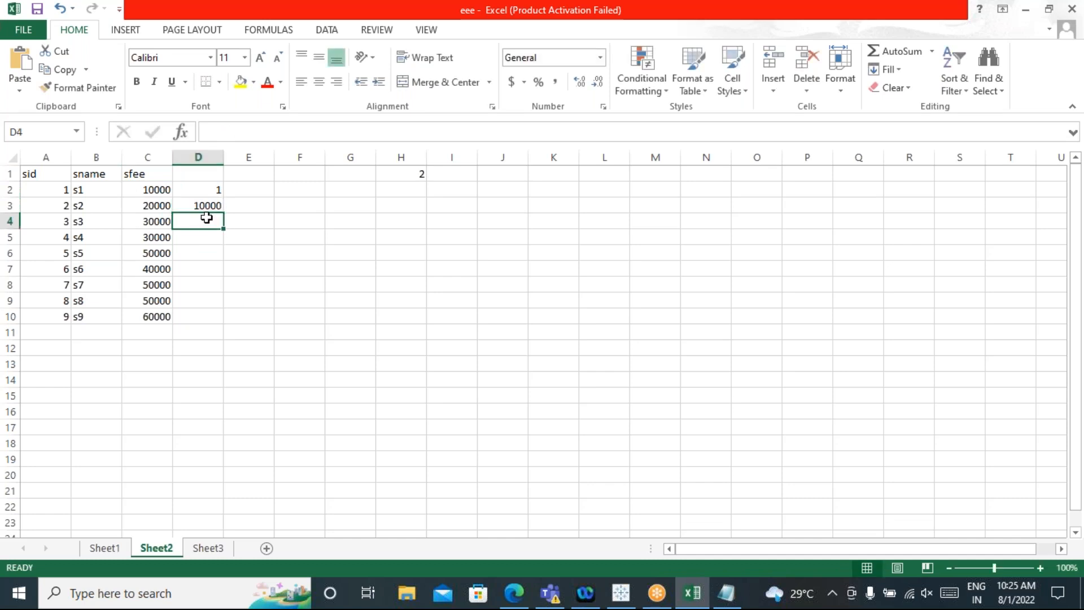
click(193, 190)
key(Delete)
Step: Check the average of C3:C5 and enter the formula =80000/3 in cell D4
click(164, 224)
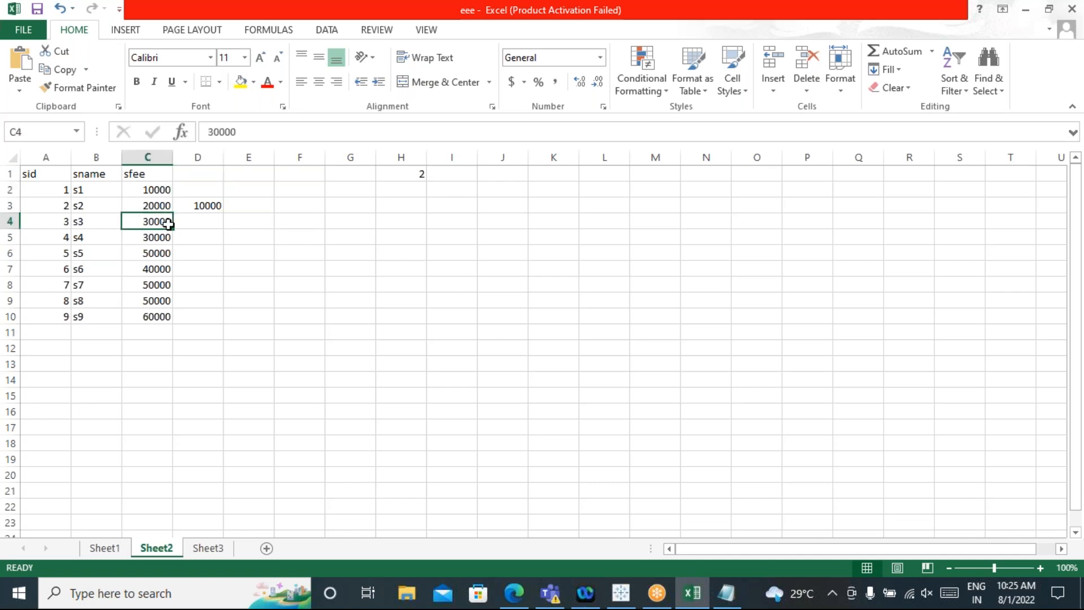
click(205, 222)
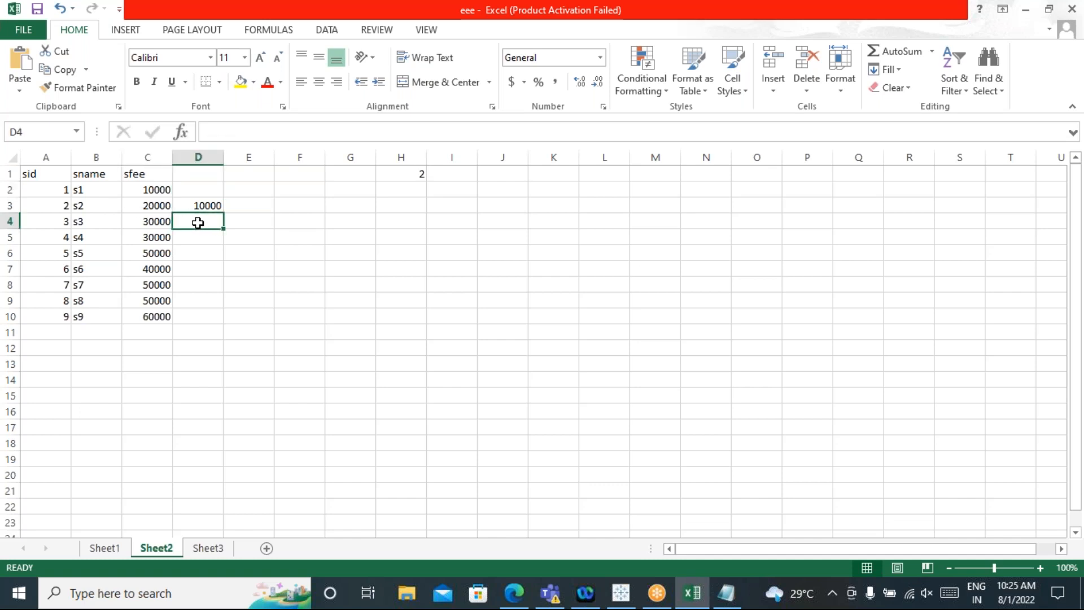
drag(134, 239, 138, 205)
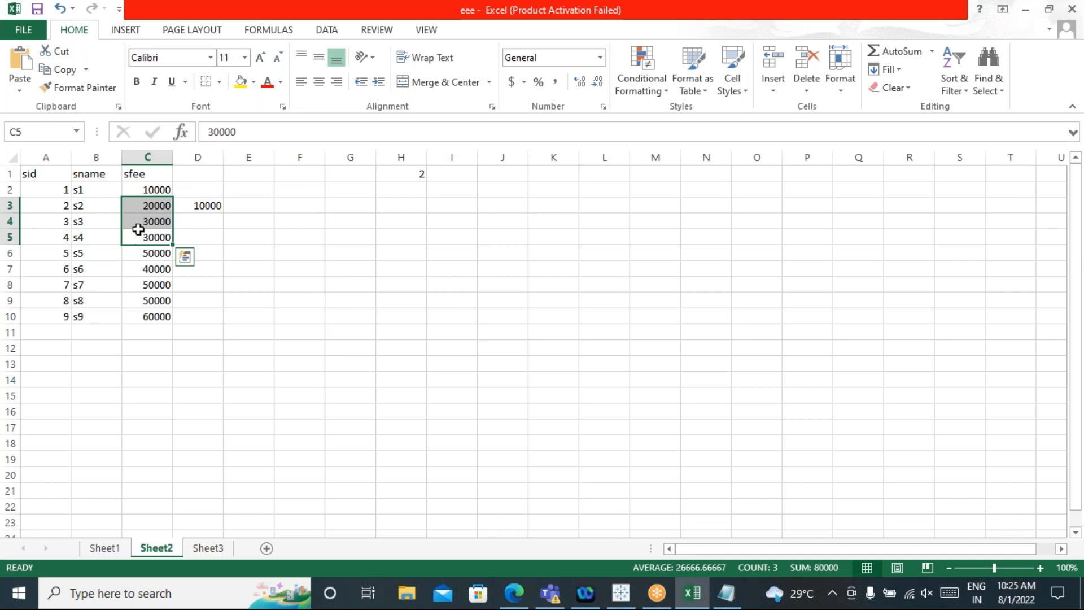
click(203, 221)
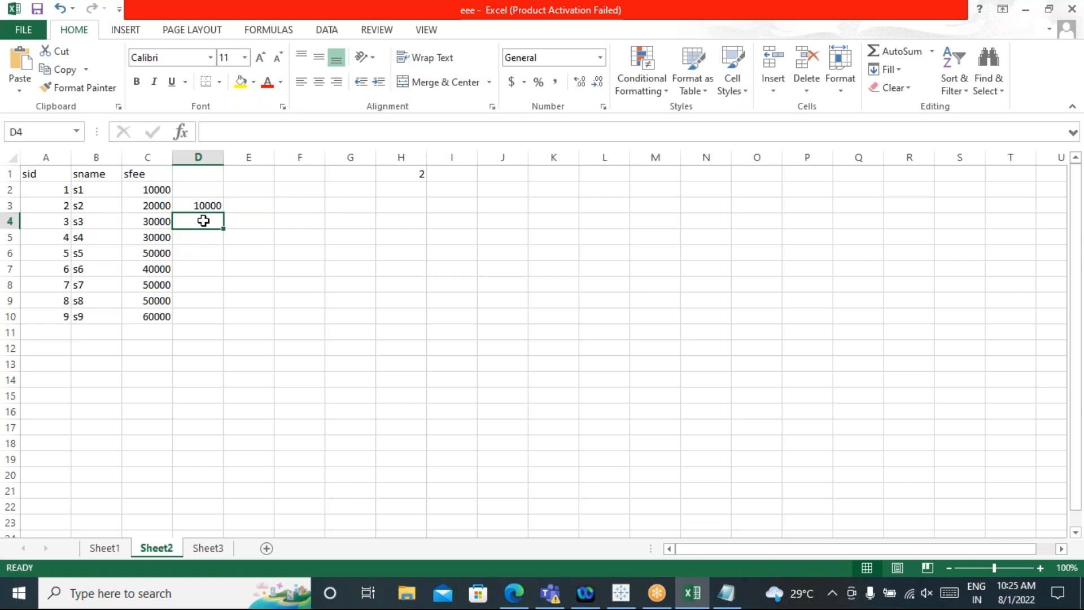
double_click(203, 220)
text(80)
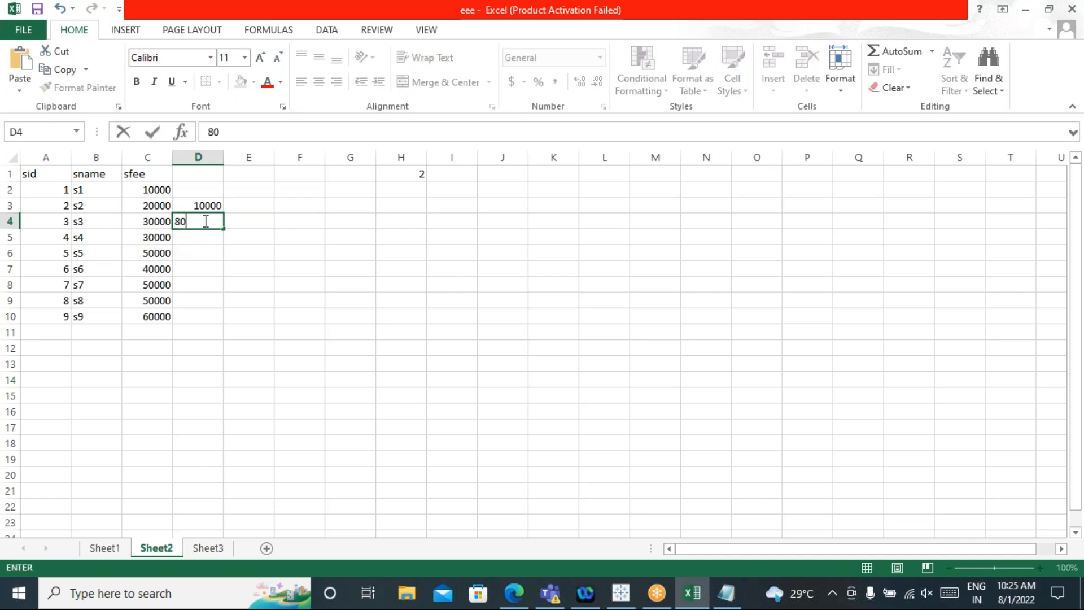
text(000/3)
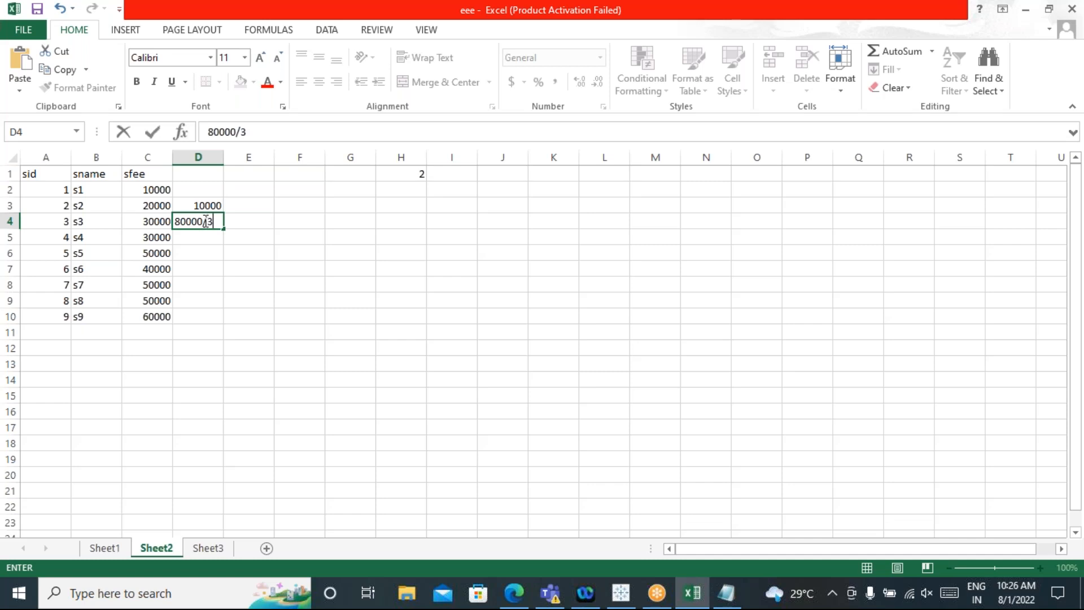
click(206, 133)
text(=)
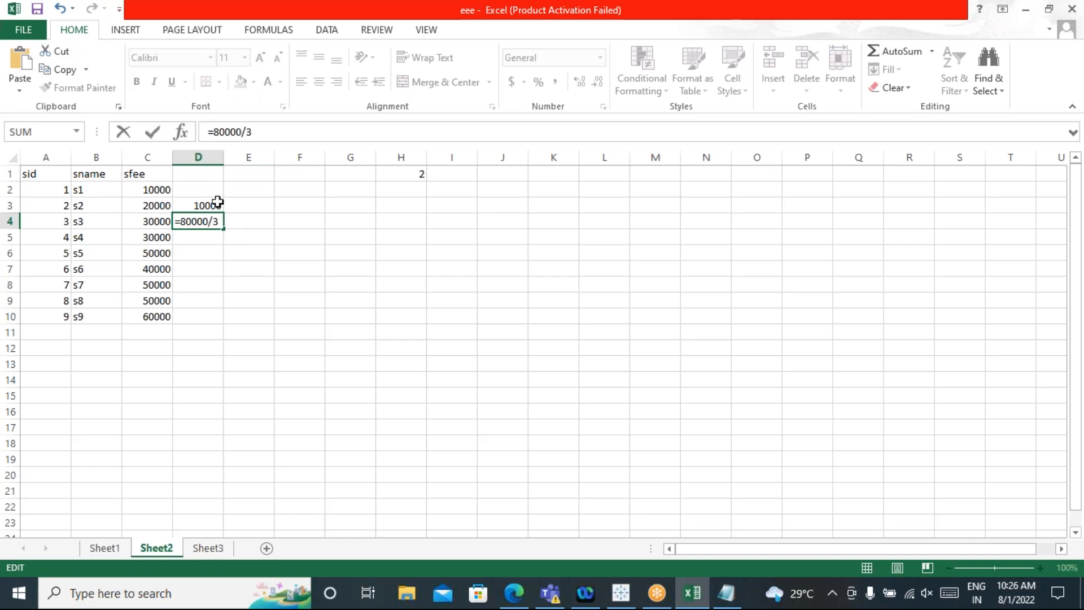
key(End)
key(Return)
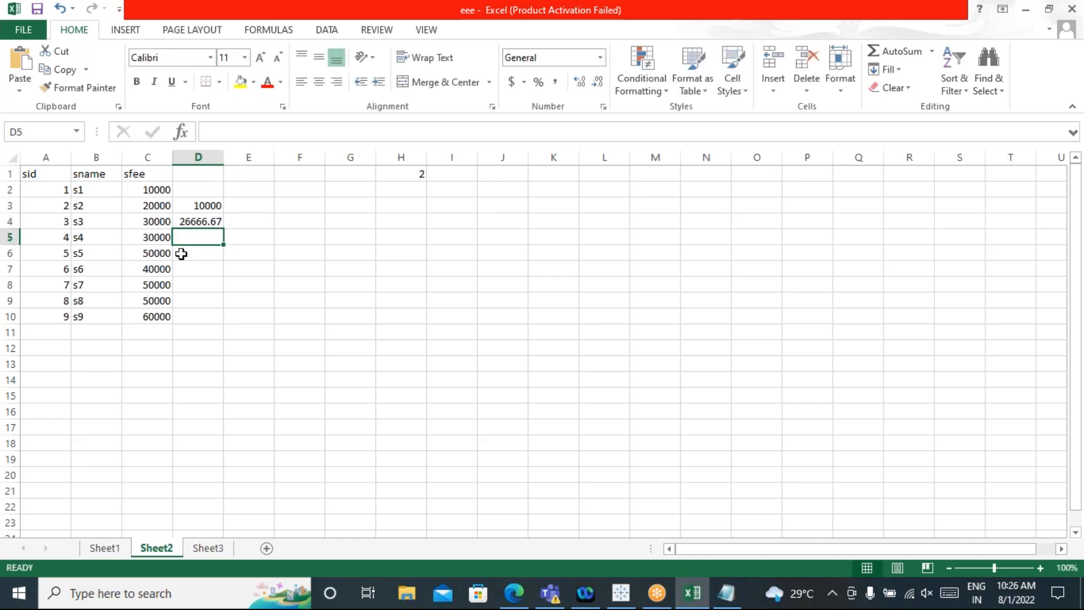
Step: Check the average of C4:C6 and start a formula in cell D5 that references D3:D10
click(133, 234)
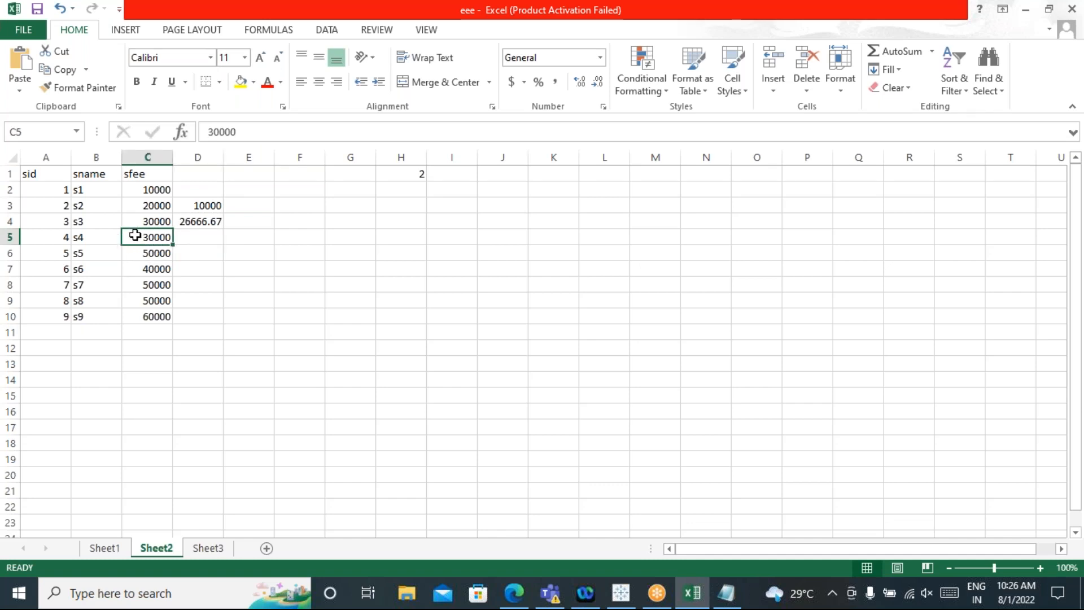
mouse_move(131, 235)
mouse_down()
mouse_move(133, 218)
mouse_move(132, 245)
mouse_move(131, 224)
mouse_up()
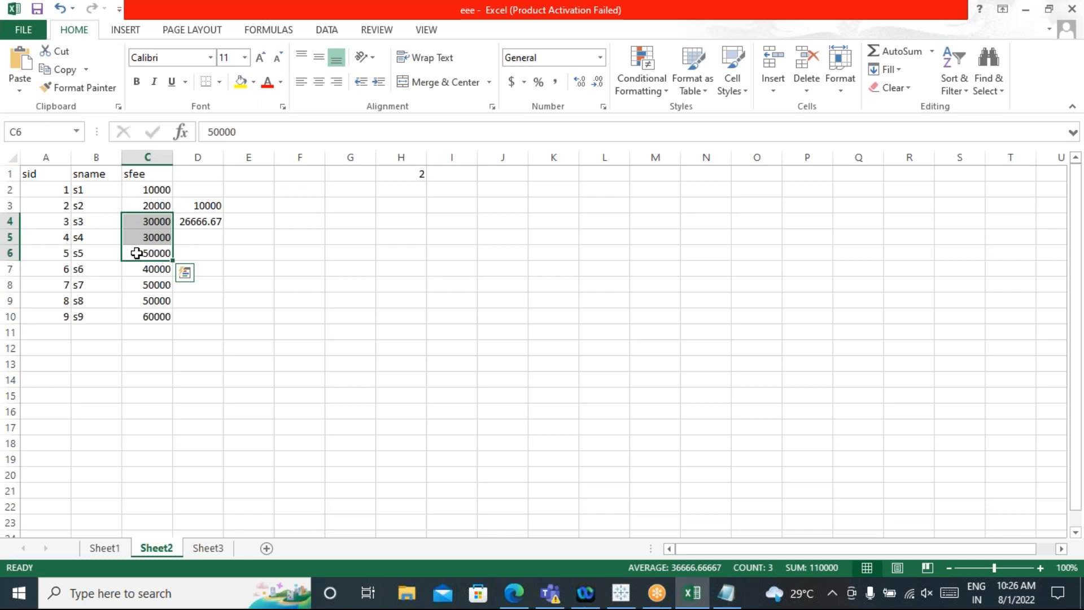
click(199, 238)
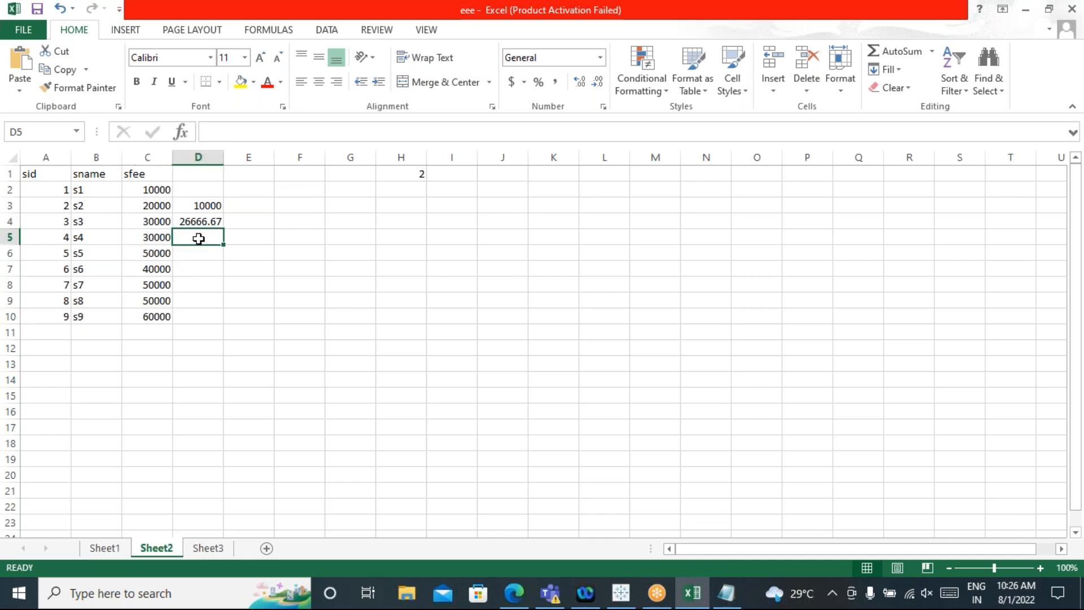
double_click(191, 237)
text(=)
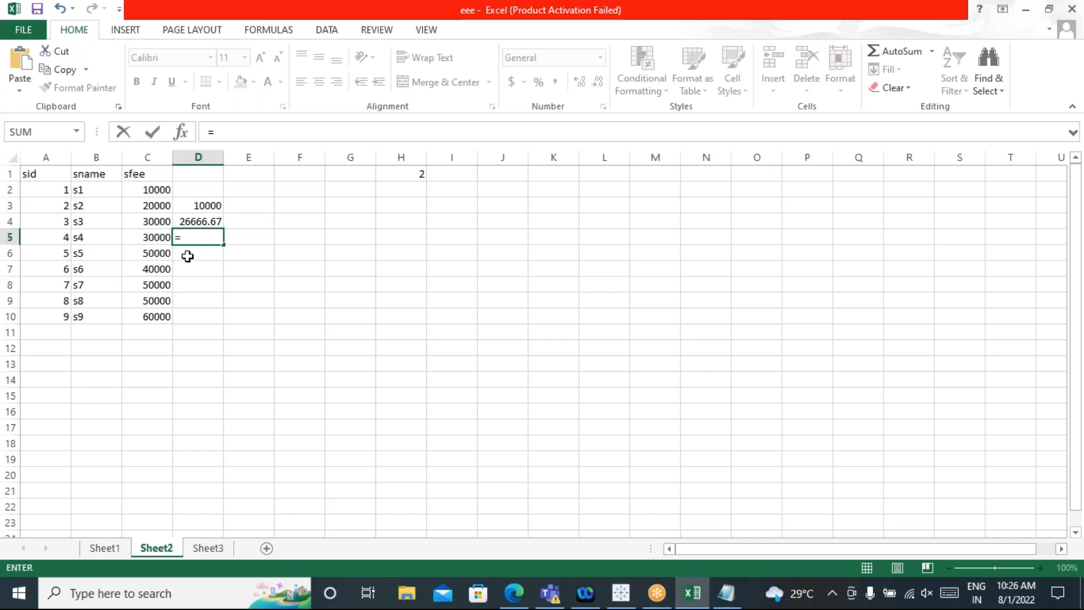
click(189, 192)
drag(186, 208, 208, 312)
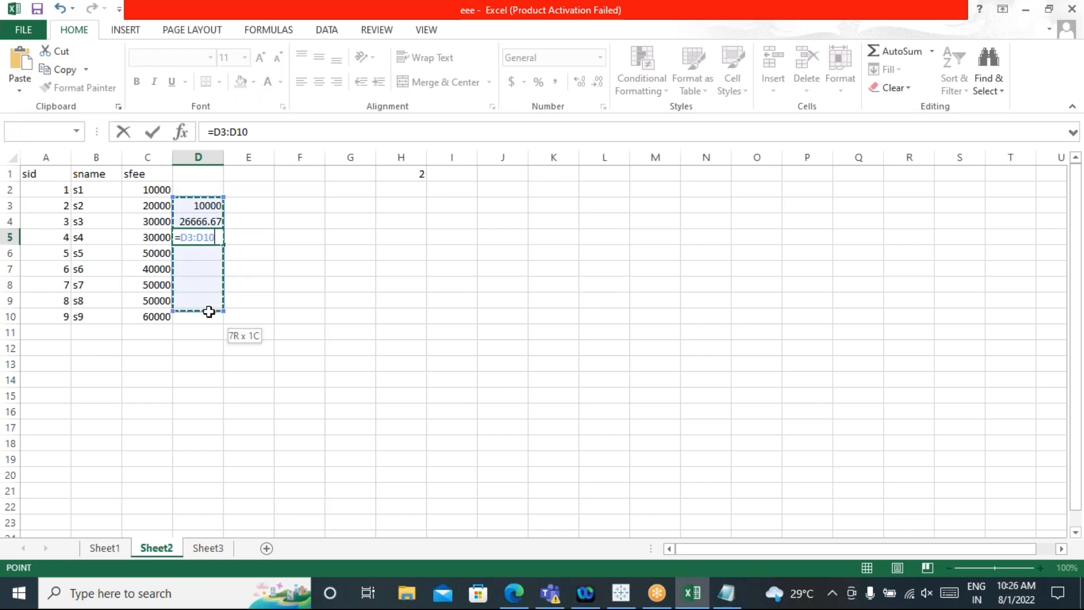
Step: Switch to Tableau and create a new worksheet showing Sales by year of Order Date
click(621, 593)
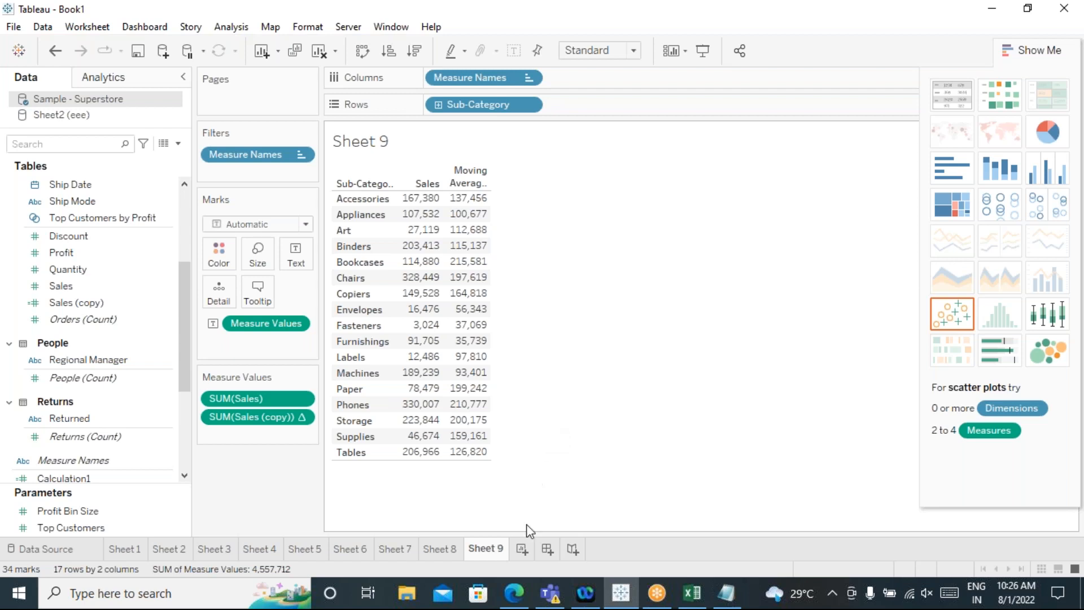
click(523, 548)
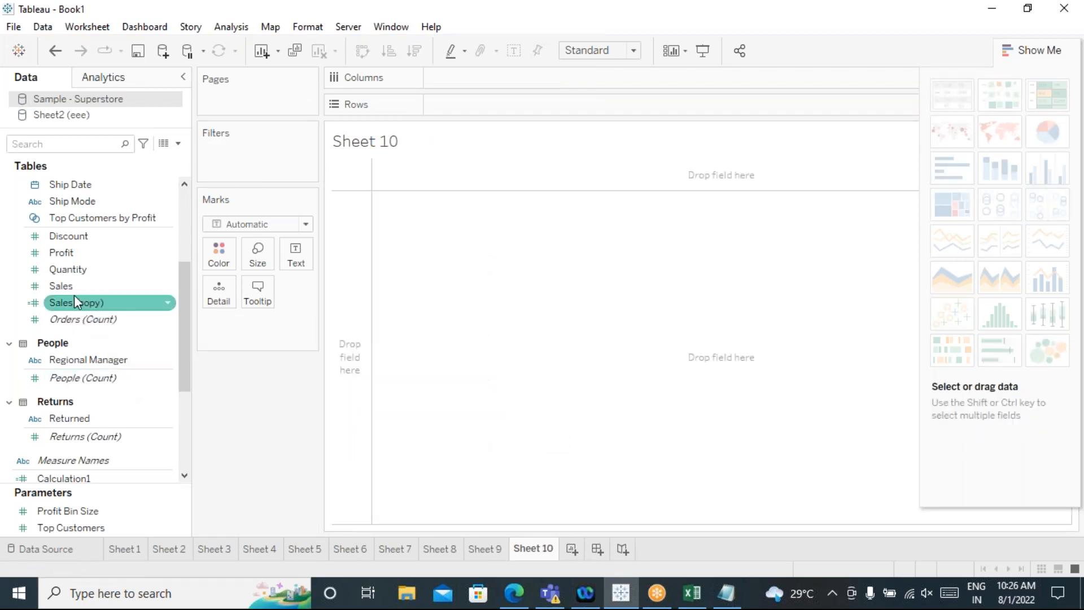
scroll(104, 309, up, 3)
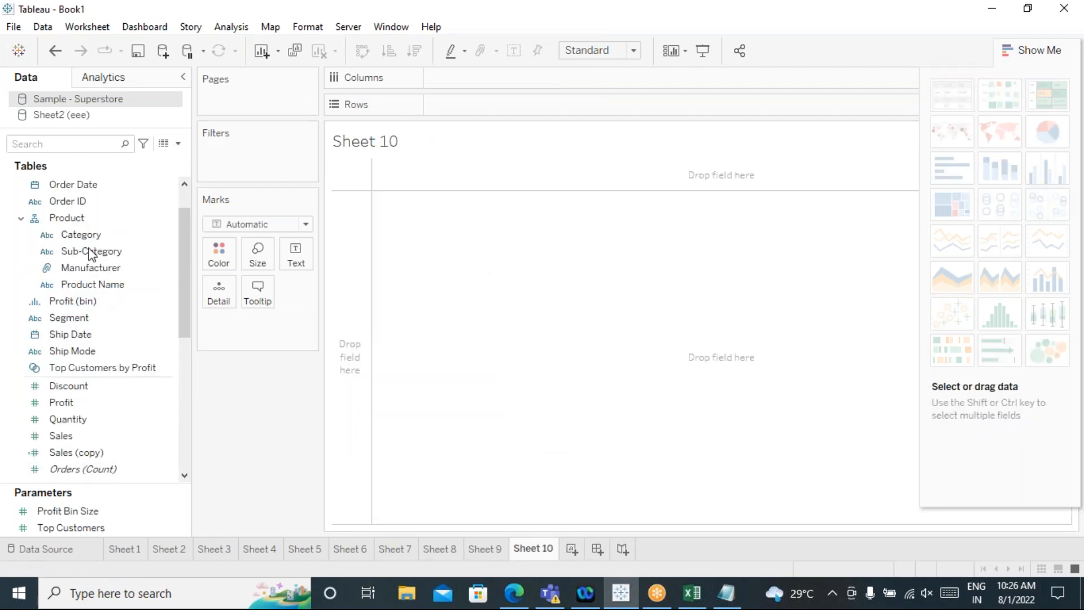
double_click(80, 185)
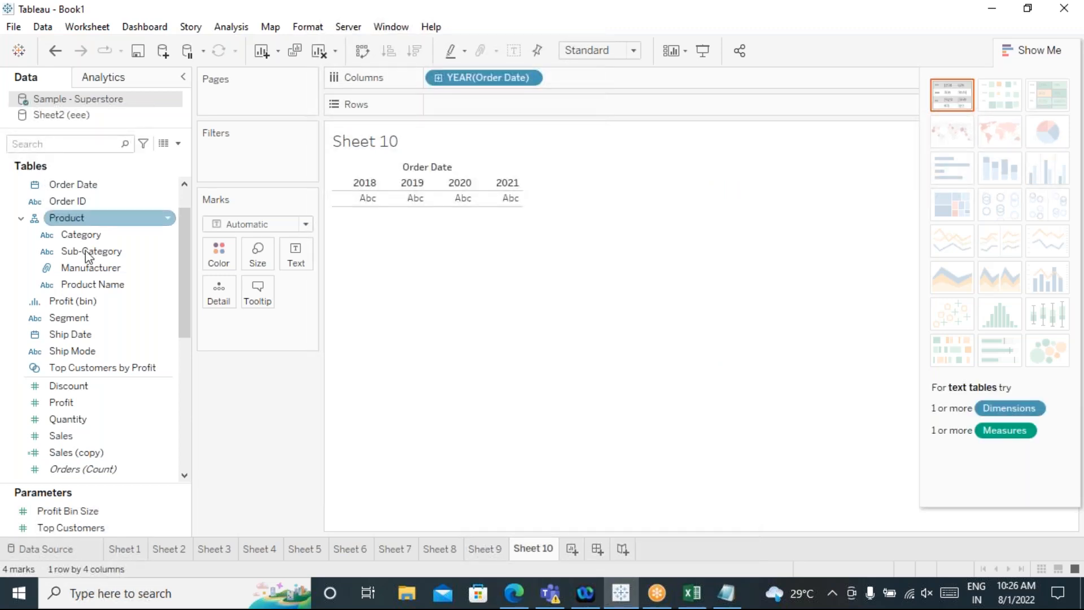
click(97, 436)
double_click(97, 434)
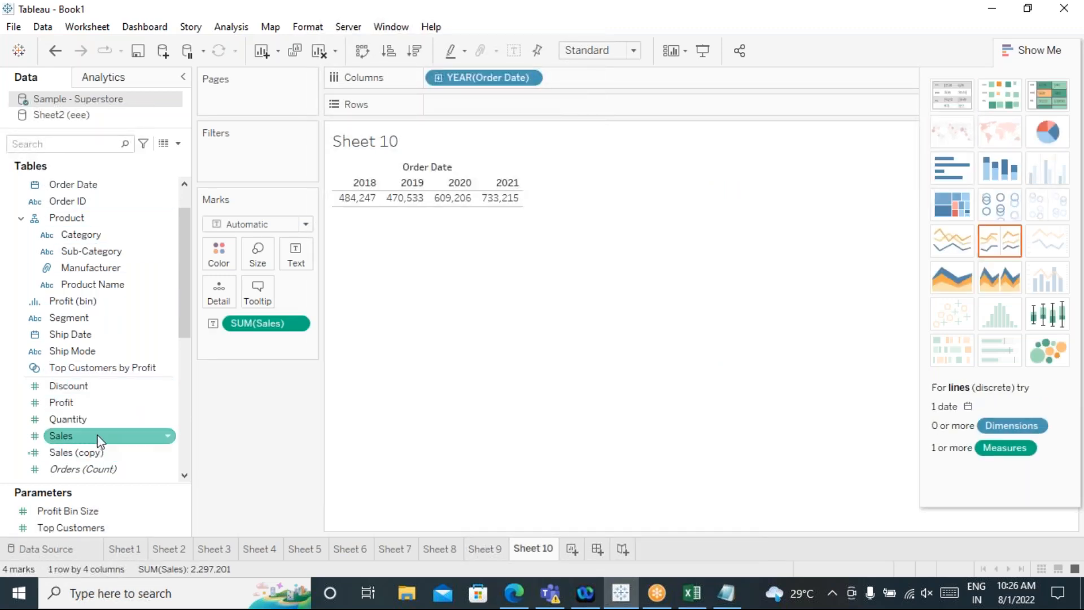
Step: Move Order Date to the rows and display it as discrete month-and-year values
drag(496, 83, 507, 106)
click(530, 107)
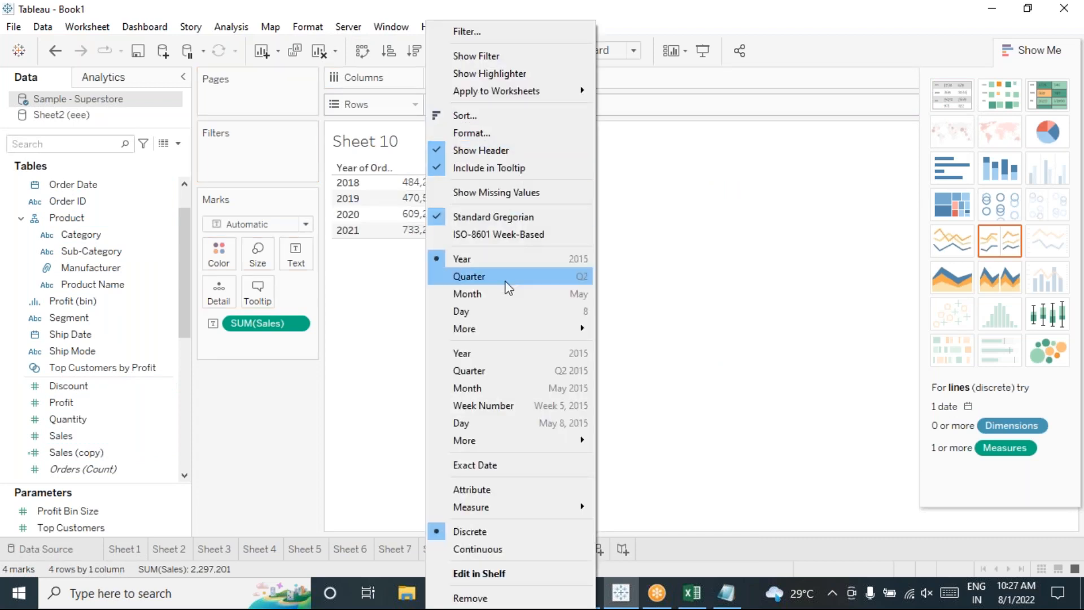
click(502, 393)
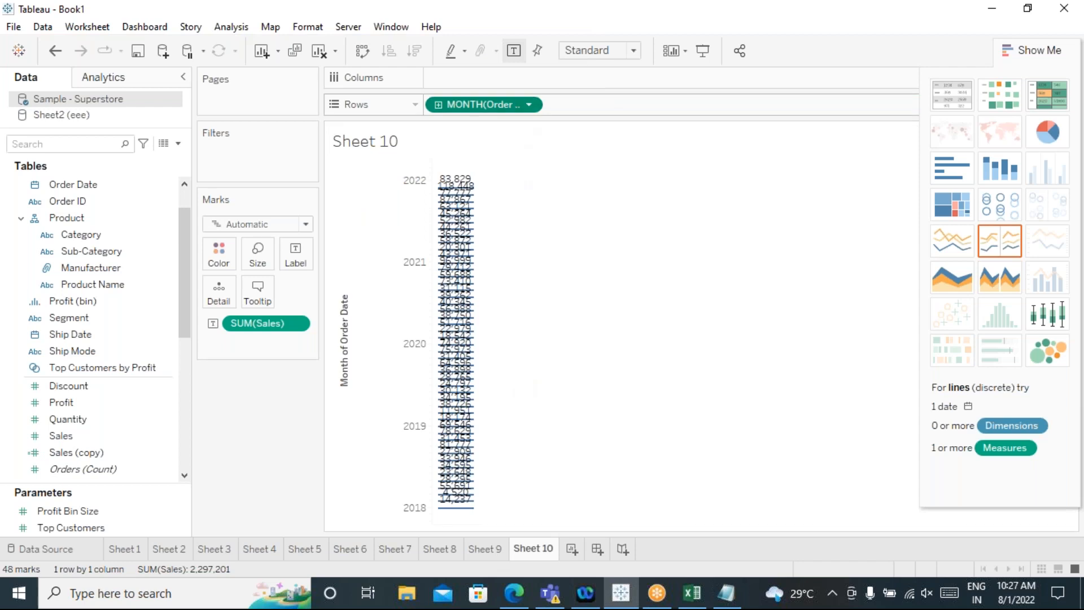
click(530, 104)
click(518, 533)
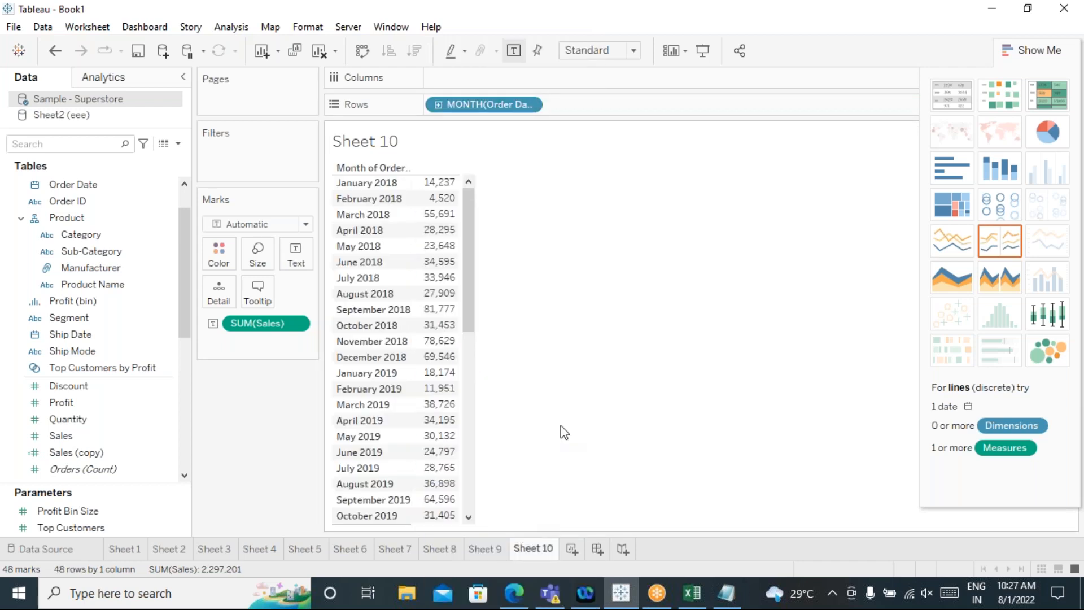
mouse_move(473, 219)
mouse_down()
mouse_move(479, 438)
mouse_move(480, 203)
mouse_up()
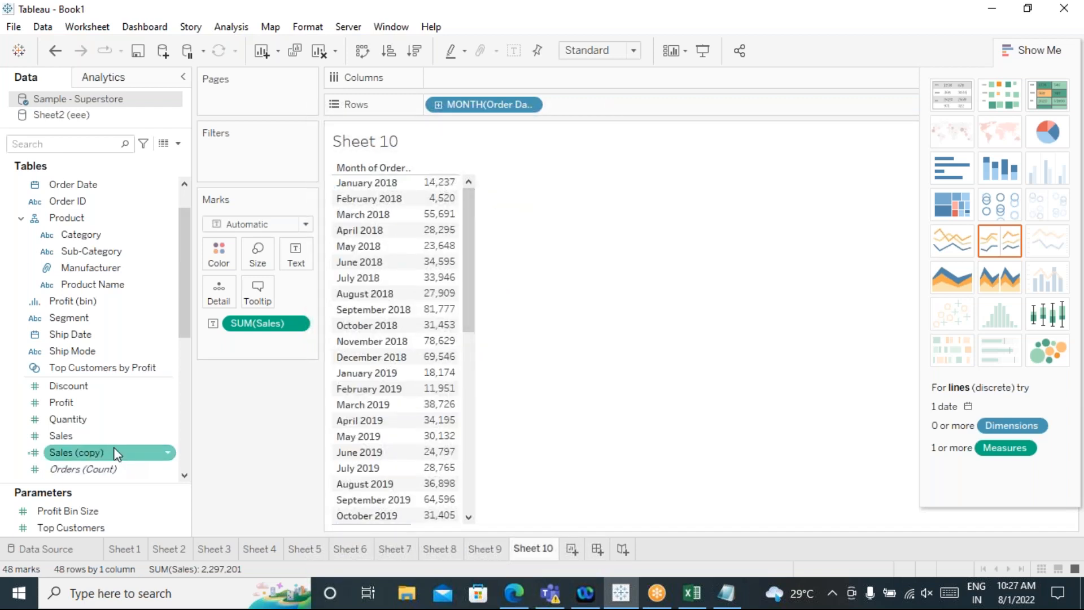
Step: Add Sales (copy) alongside Sales and lay out both measures as a text table by month
drag(76, 452, 295, 266)
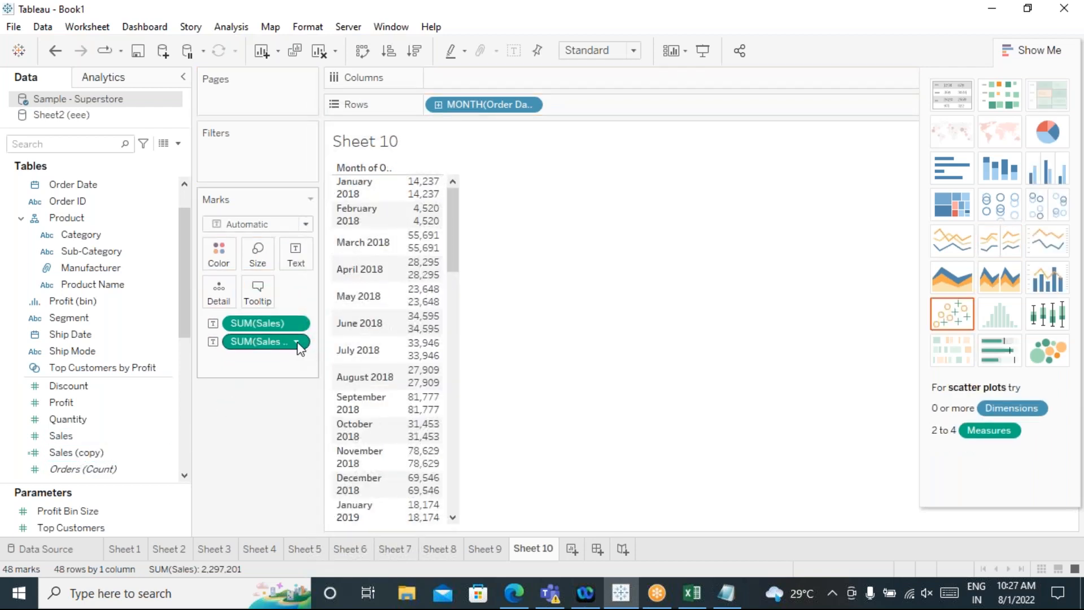
click(952, 107)
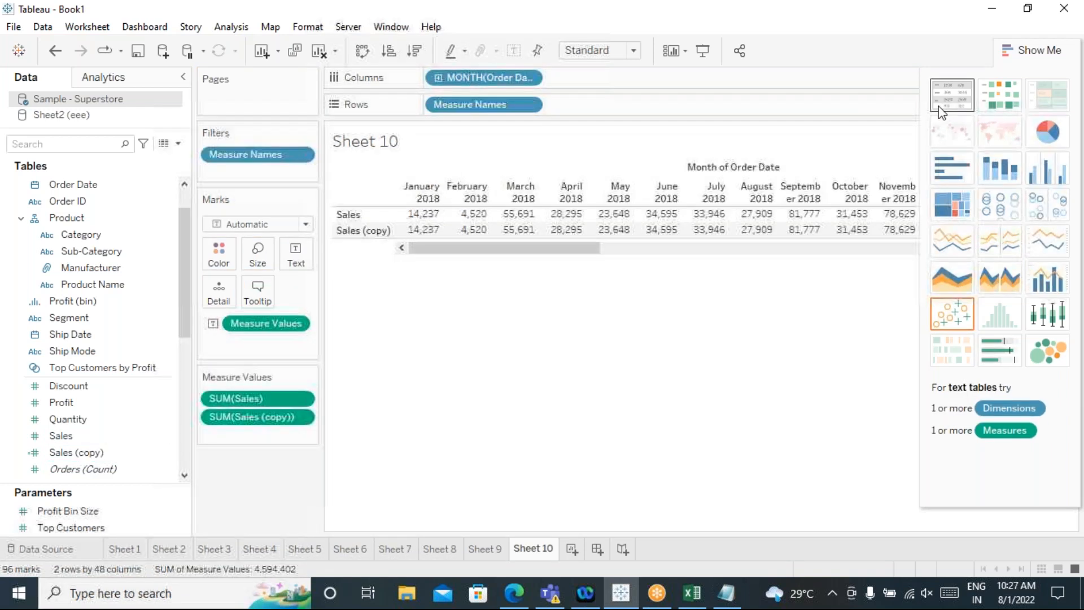
click(1066, 46)
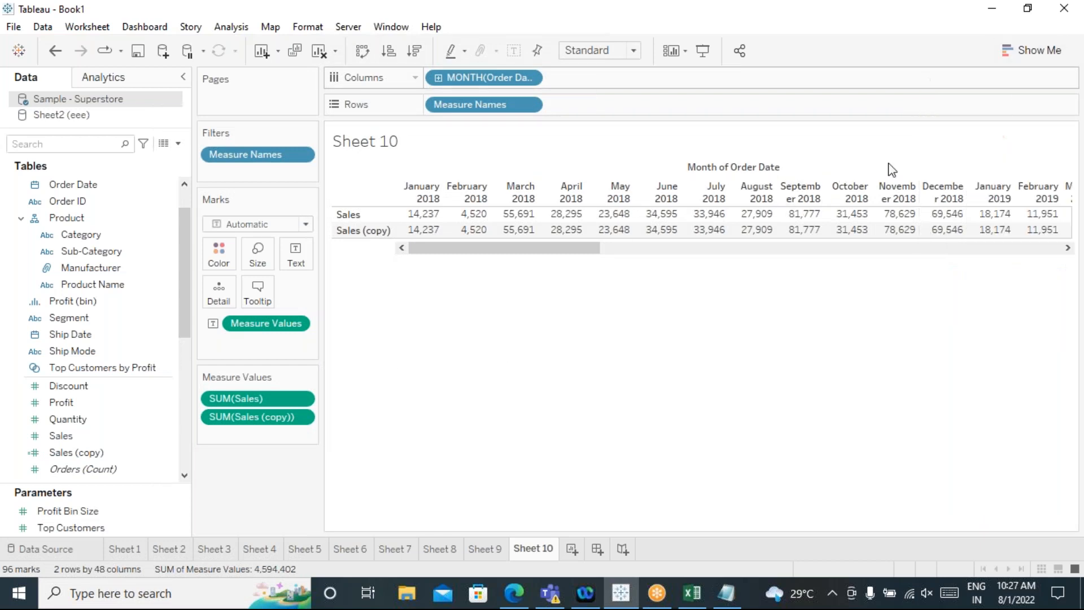
Step: Apply the Moving Average quick table calculation to Sales (copy)
click(302, 418)
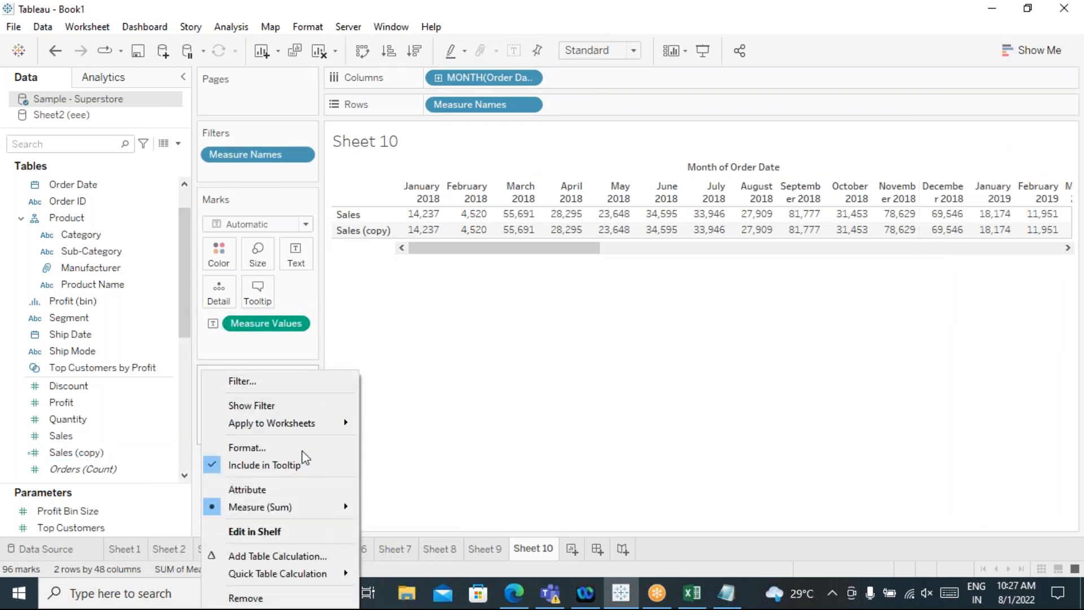
mouse_move(338, 573)
click(387, 528)
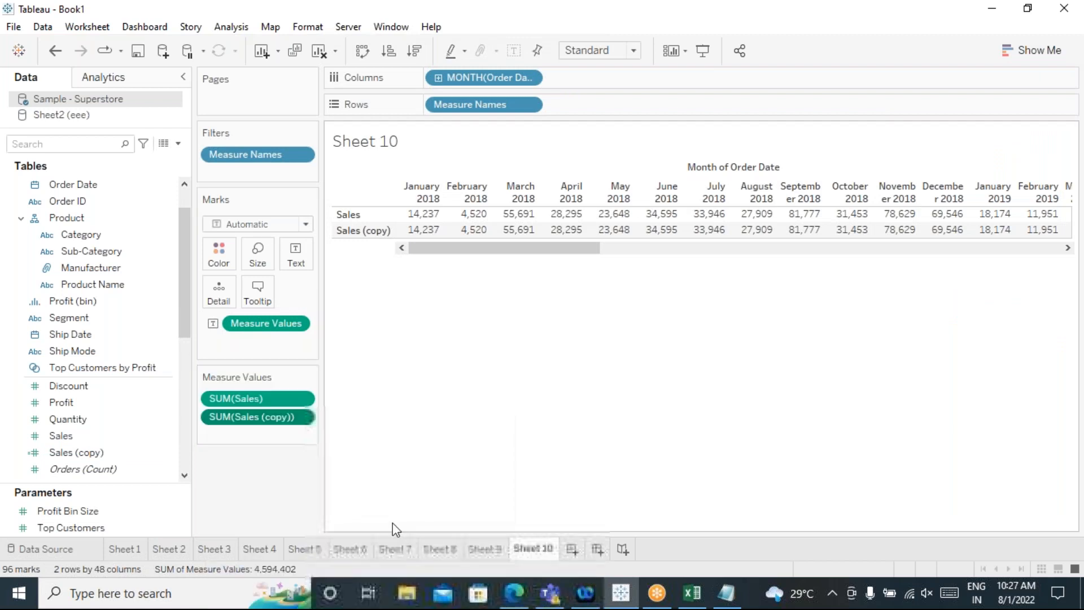
Step: Review the summarizing method and the previous and next values used by the moving average of Sales (copy)
click(302, 417)
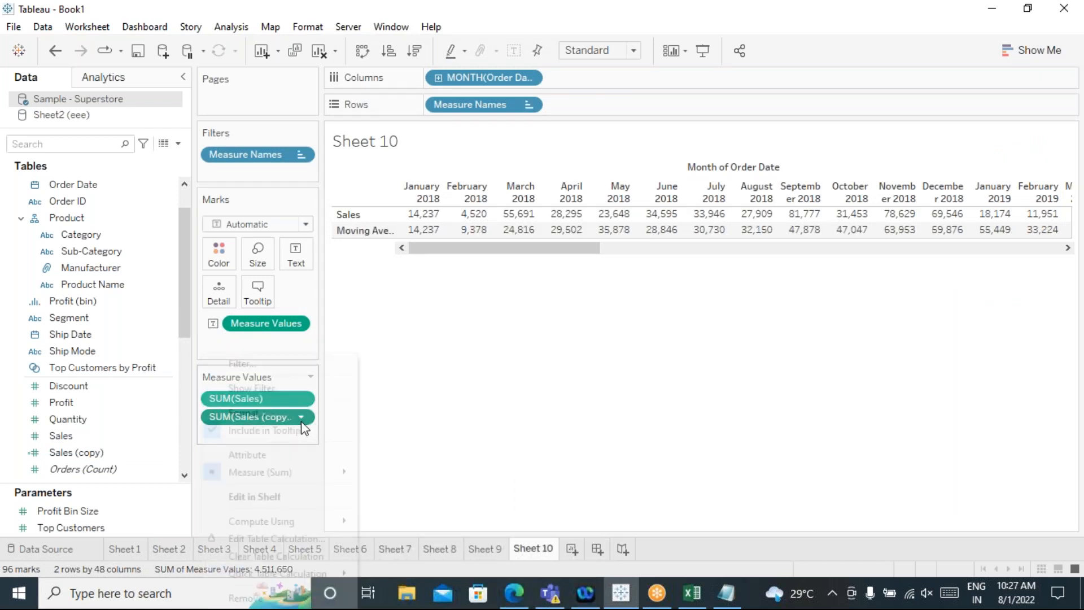
click(293, 537)
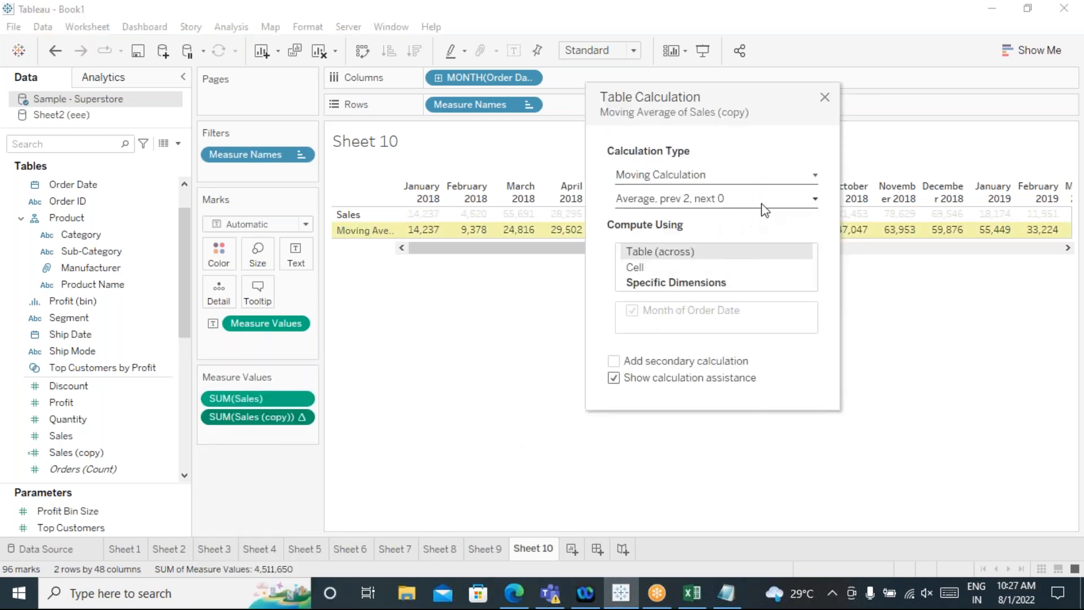
click(764, 203)
click(721, 276)
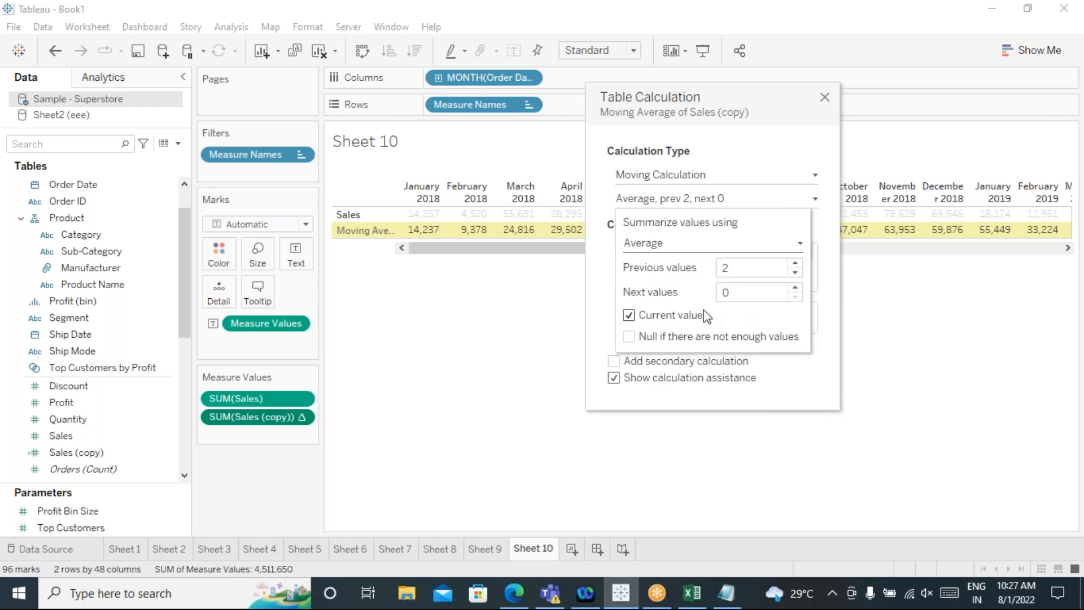
click(508, 423)
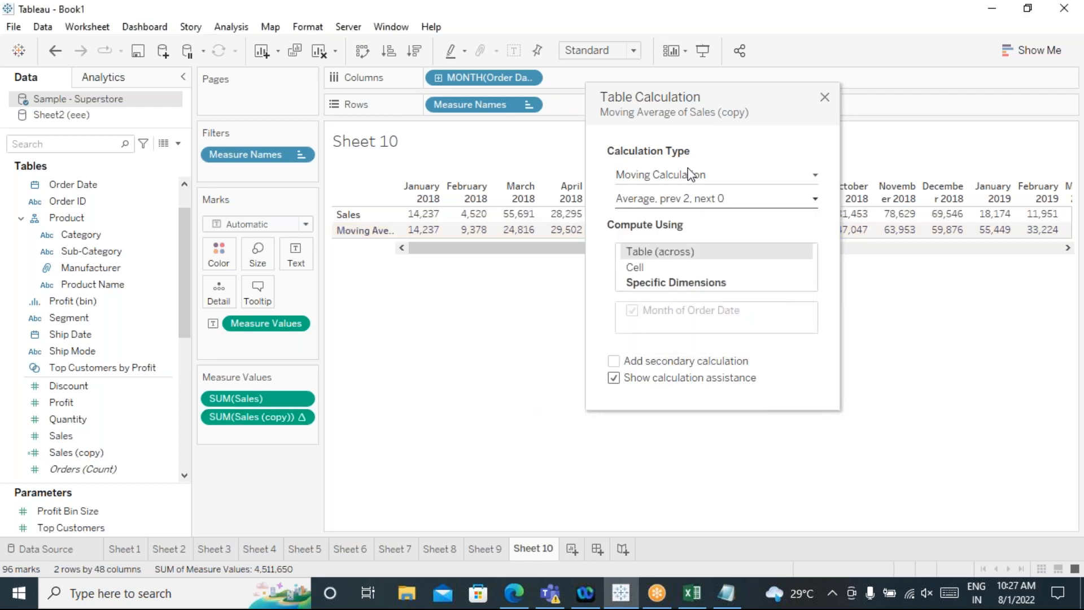
click(824, 97)
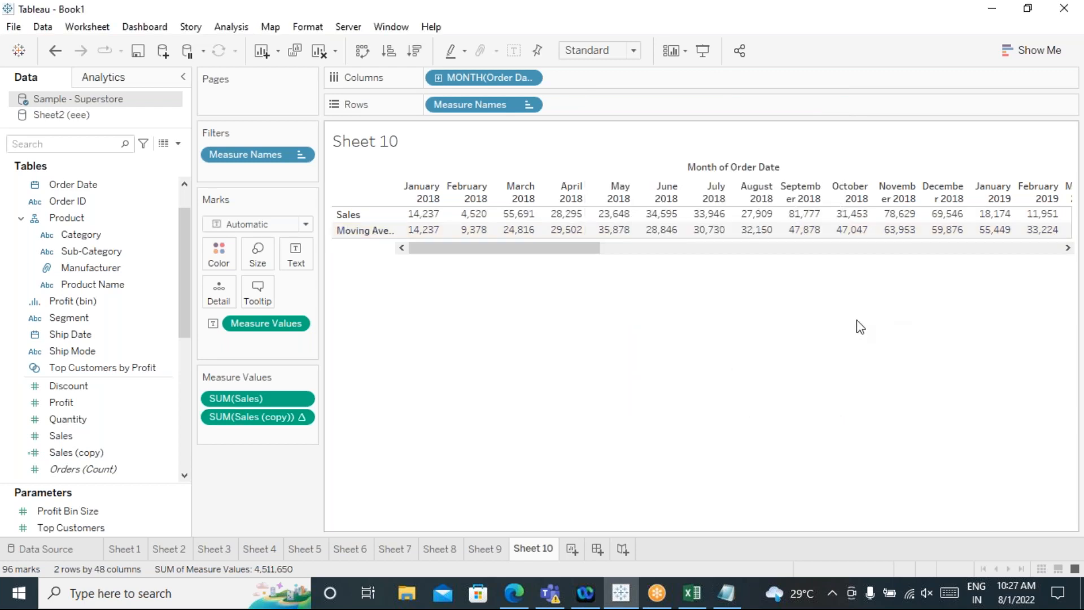
Step: Convert the monthly table to a continuous line chart of Sales and its moving average
click(1031, 50)
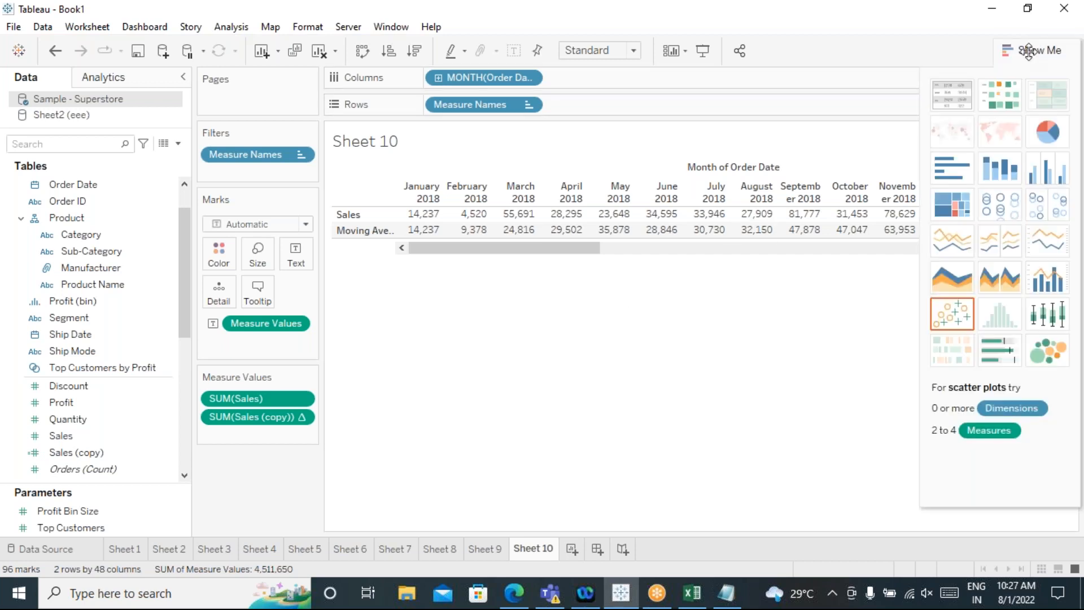
click(964, 251)
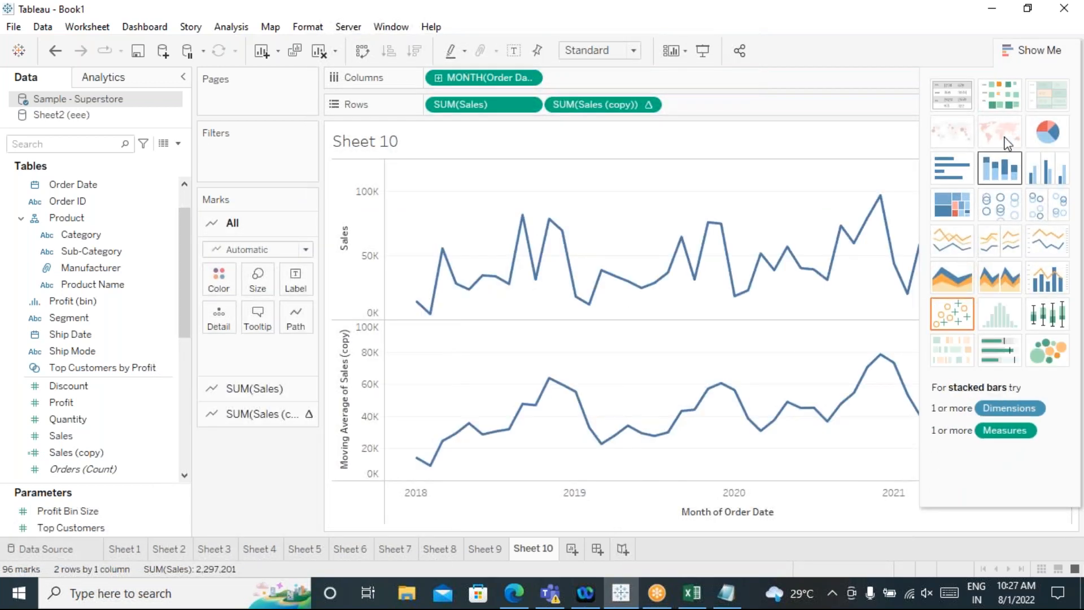
click(1028, 52)
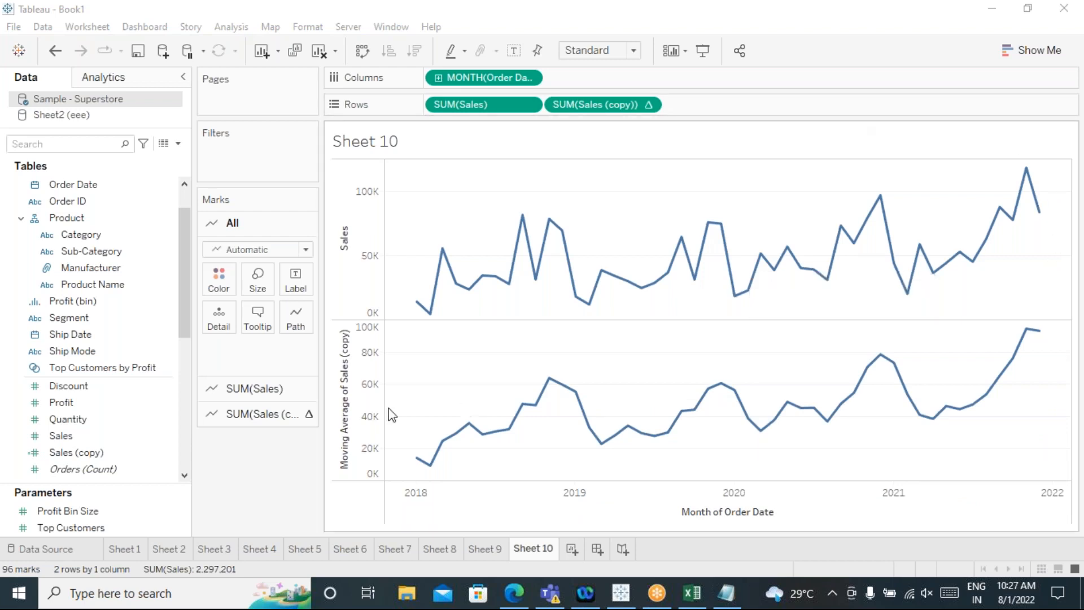
Step: Compare the monthly Sales line with the moving average line and inspect individual points along them
mouse_move(457, 303)
mouse_move(439, 456)
mouse_move(472, 432)
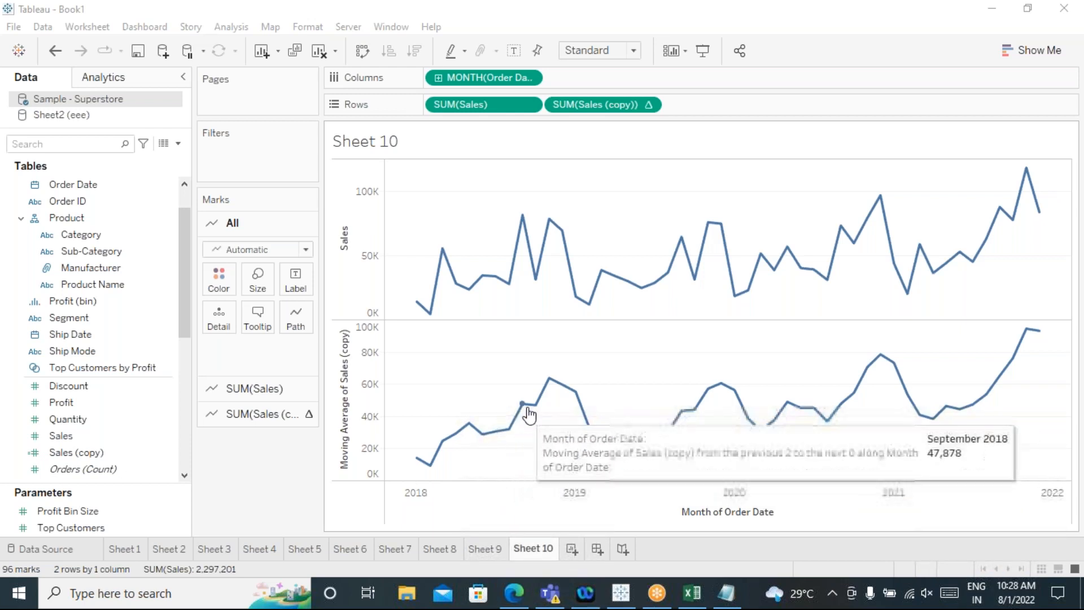
mouse_move(570, 395)
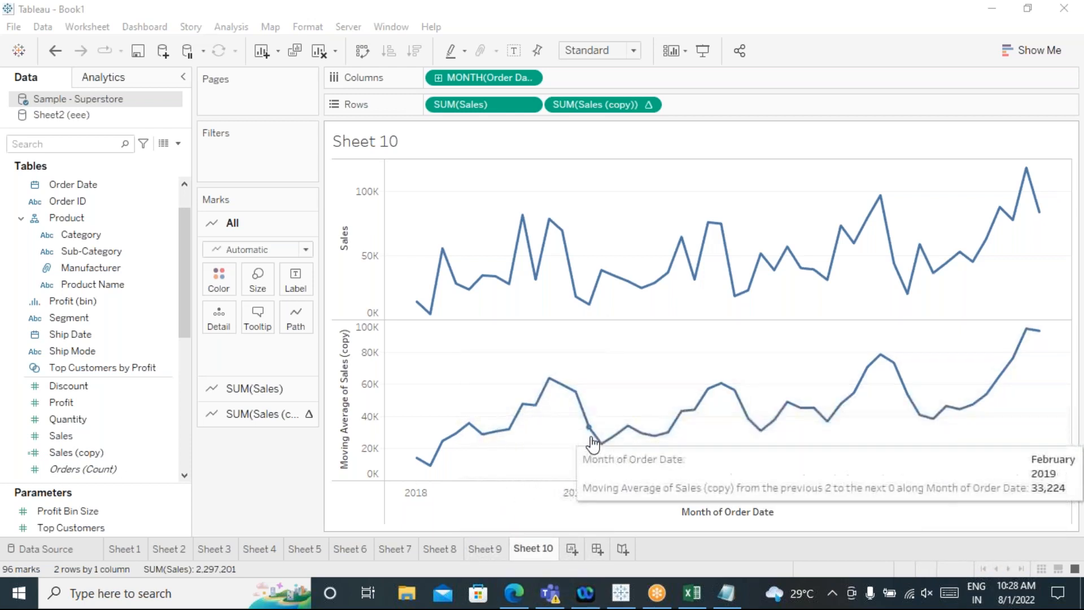
mouse_move(731, 390)
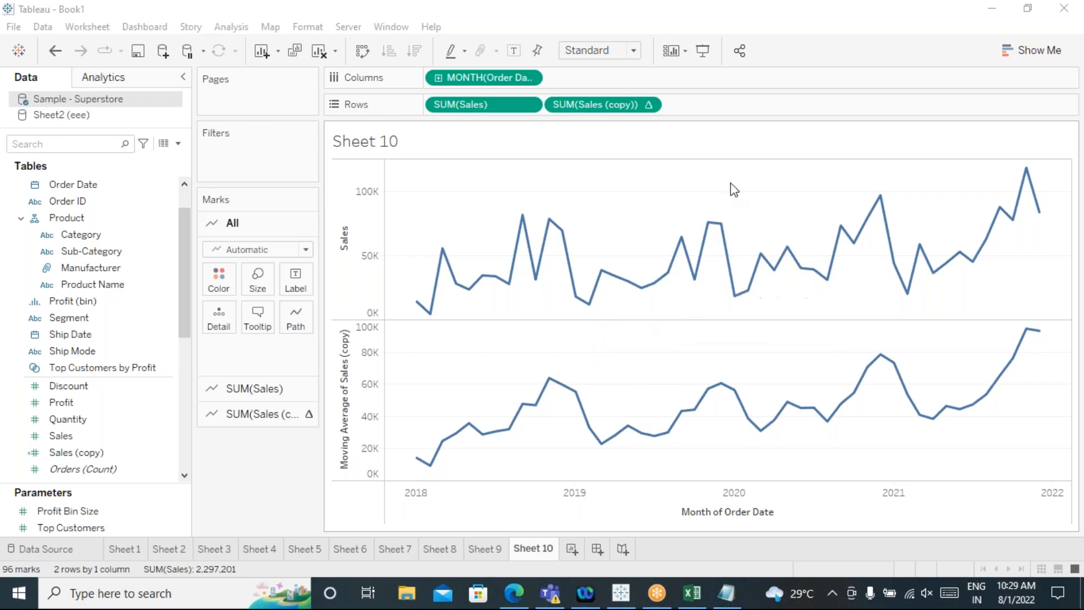
mouse_move(970, 200)
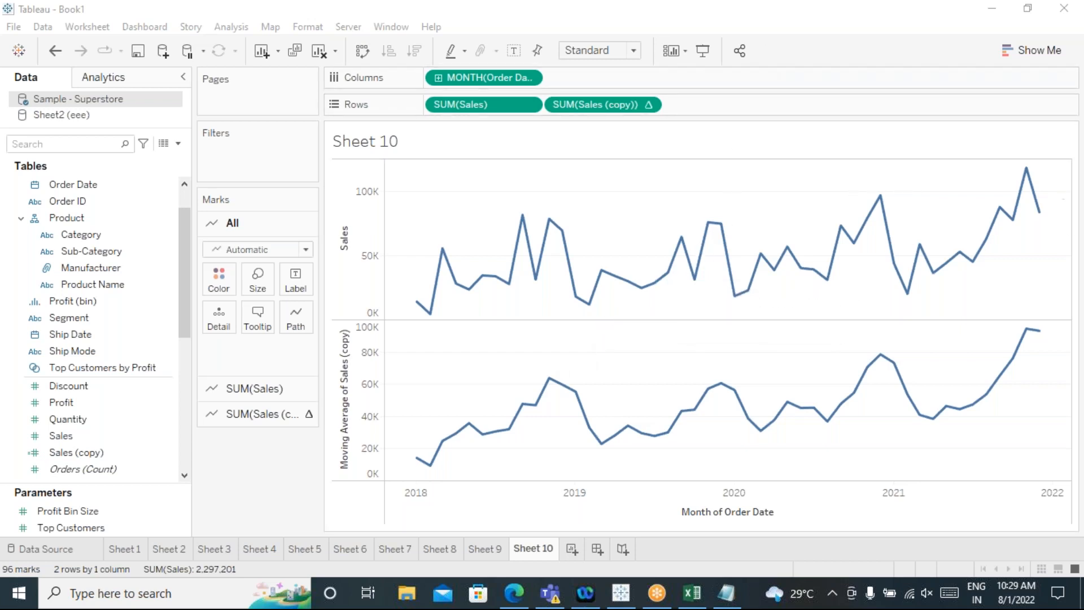